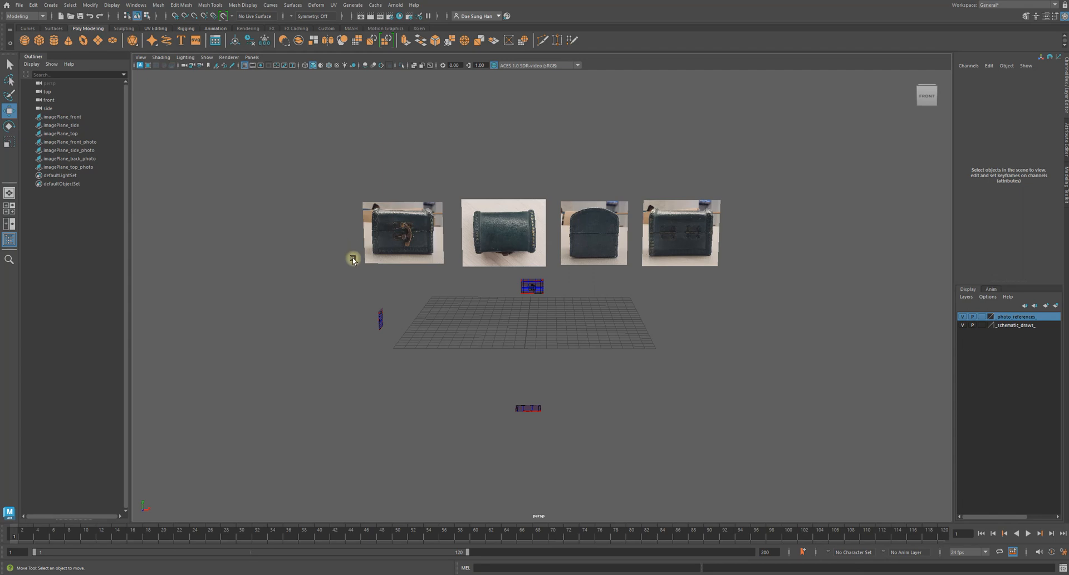
Examine the chest photo references and the schematic drawings from different angles and distances in the perspective view
{"action": "mouse_move", "coordinate": [482, 315]}
{"action": "left_mouse_down", "text": "alt"}
{"action": "mouse_move", "coordinate": [573, 317]}
{"action": "mouse_move", "coordinate": [465, 323]}
{"action": "mouse_move", "coordinate": [487, 315]}
{"action": "left_mouse_up", "text": "alt"}
{"action": "left_click_drag", "start_coordinate": [640, 243], "coordinate": [496, 279], "text": "alt"}
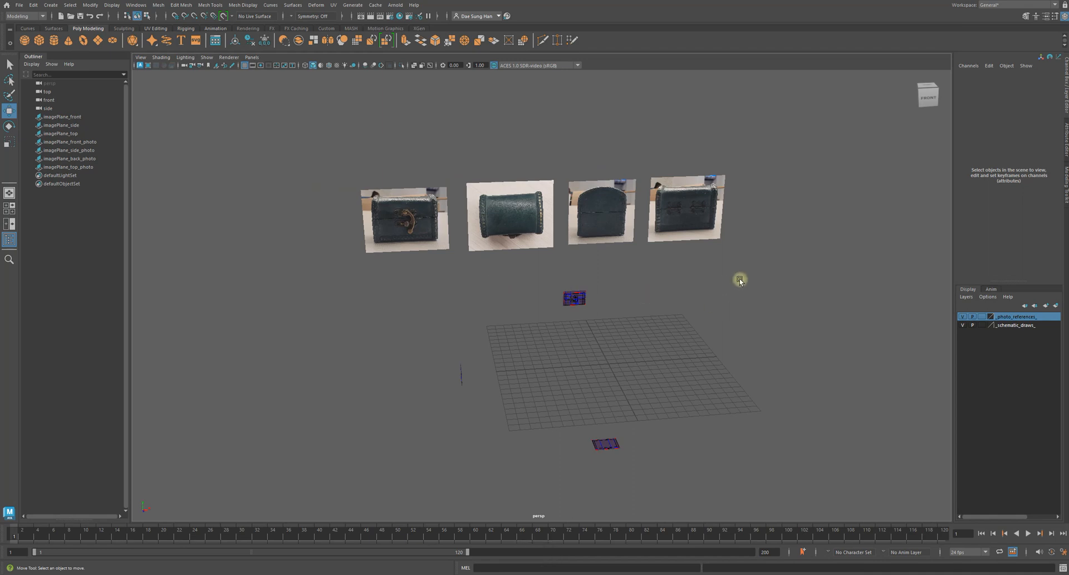
{"action": "left_click_drag", "start_coordinate": [620, 279], "coordinate": [659, 334], "text": "alt"}
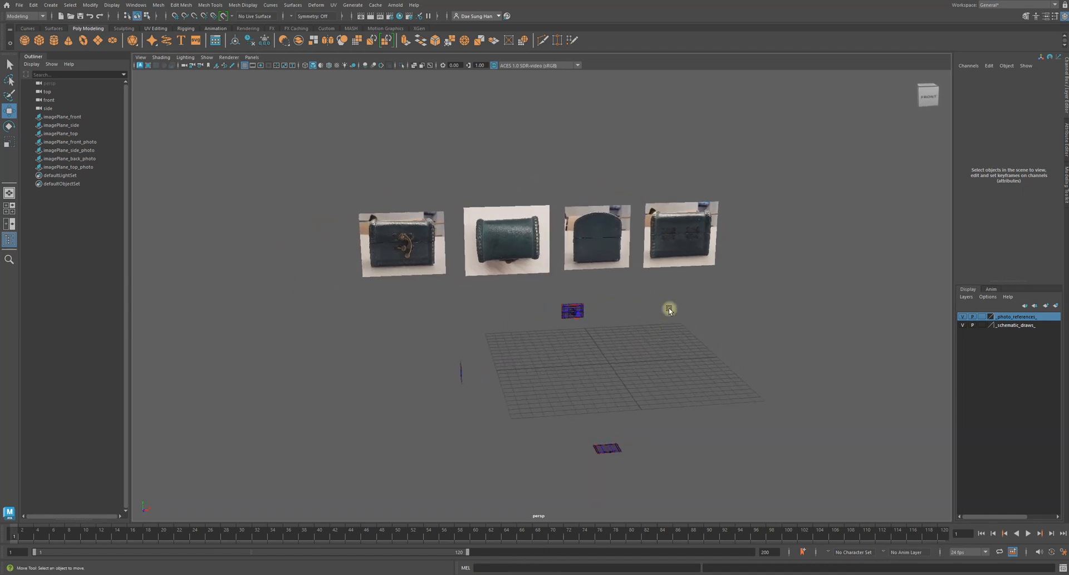
{"action": "right_click_drag", "start_coordinate": [680, 351], "coordinate": [647, 333], "text": "alt"}
{"action": "left_click_drag", "start_coordinate": [666, 329], "coordinate": [618, 301], "text": "alt"}
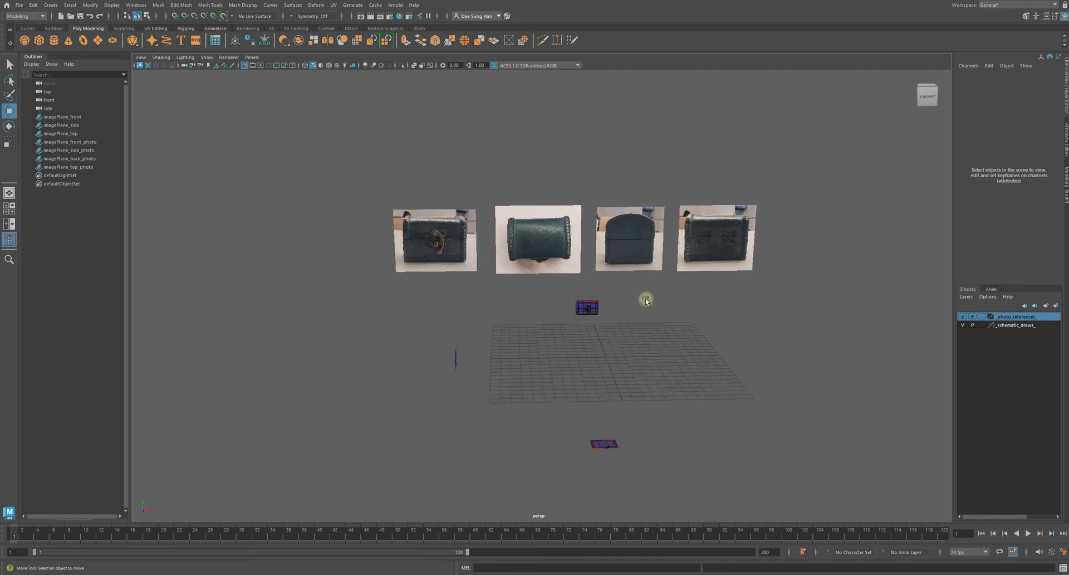
{"action": "middle_click_drag", "start_coordinate": [645, 298], "coordinate": [594, 275], "text": "alt"}
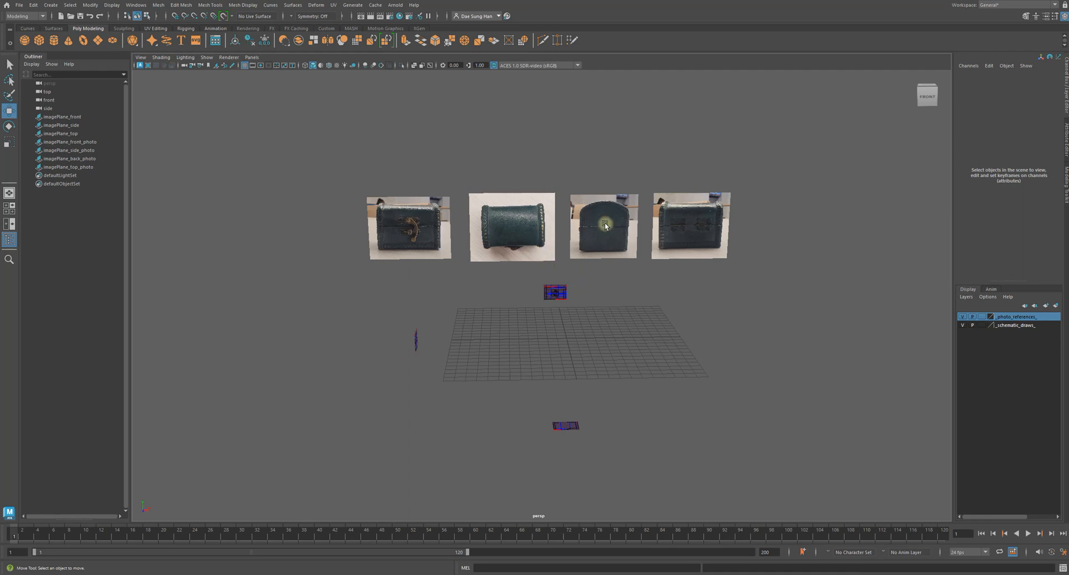
{"action": "right_click_drag", "start_coordinate": [579, 198], "coordinate": [685, 196], "text": "alt"}
{"action": "middle_click_drag", "start_coordinate": [604, 174], "coordinate": [510, 227], "text": "alt"}
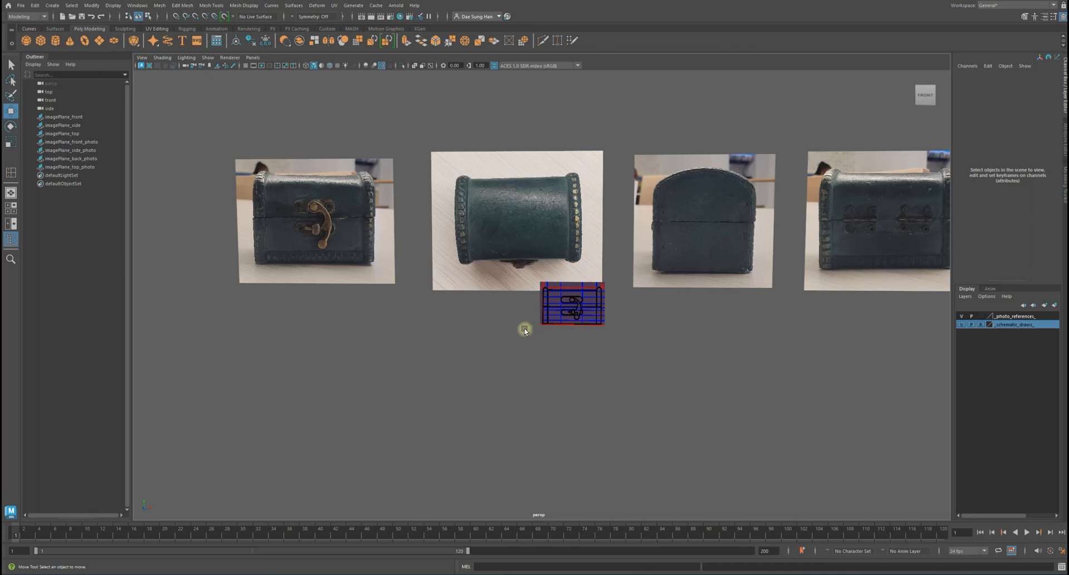
{"action": "right_click_drag", "start_coordinate": [415, 356], "coordinate": [573, 356], "text": "alt"}
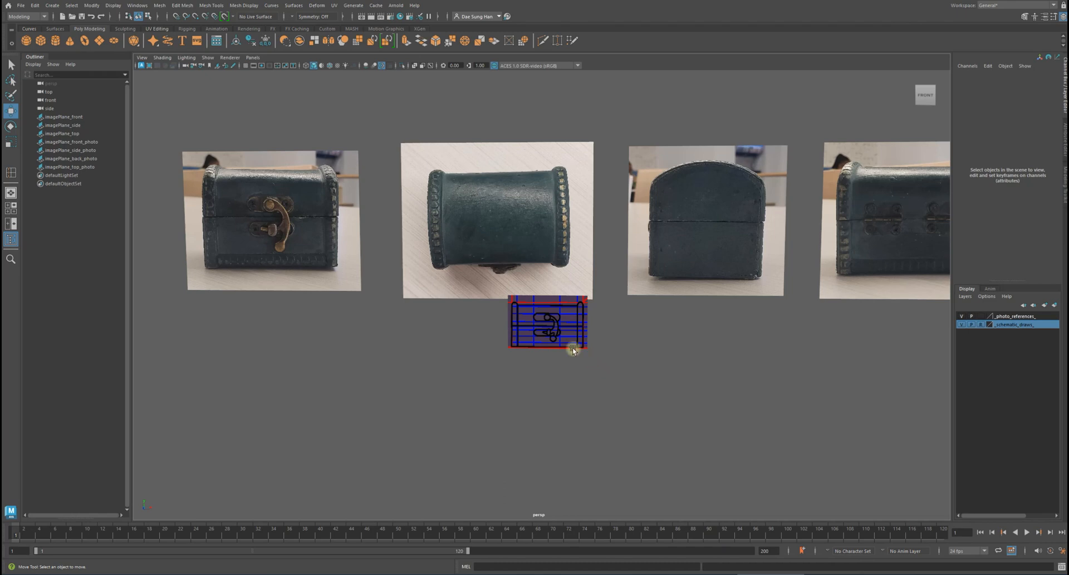
{"action": "left_click_drag", "start_coordinate": [287, 211], "coordinate": [508, 232], "text": "alt"}
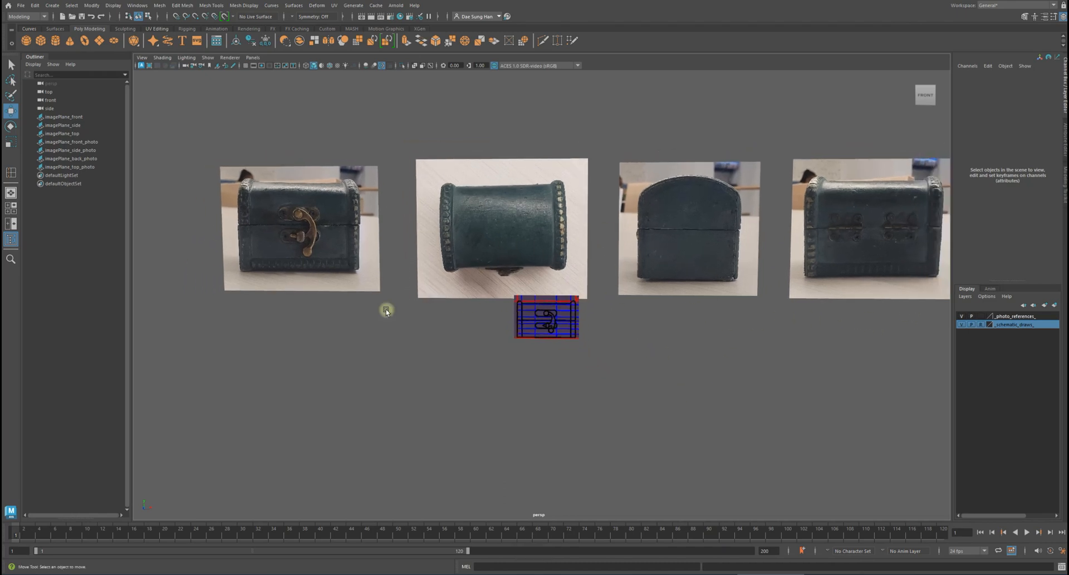
{"action": "middle_click_drag", "start_coordinate": [385, 308], "coordinate": [323, 334], "text": "alt"}
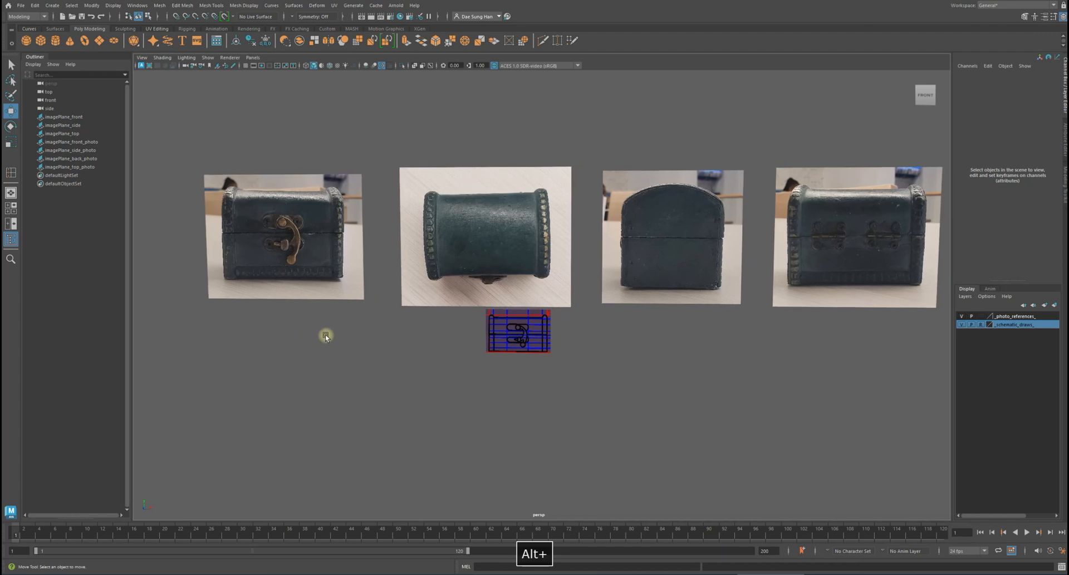
Create a polygon cube with default dimensions at the scene origin
{"action": "left_click", "coordinate": [52, 5]}
{"action": "mouse_move", "coordinate": [76, 38]}
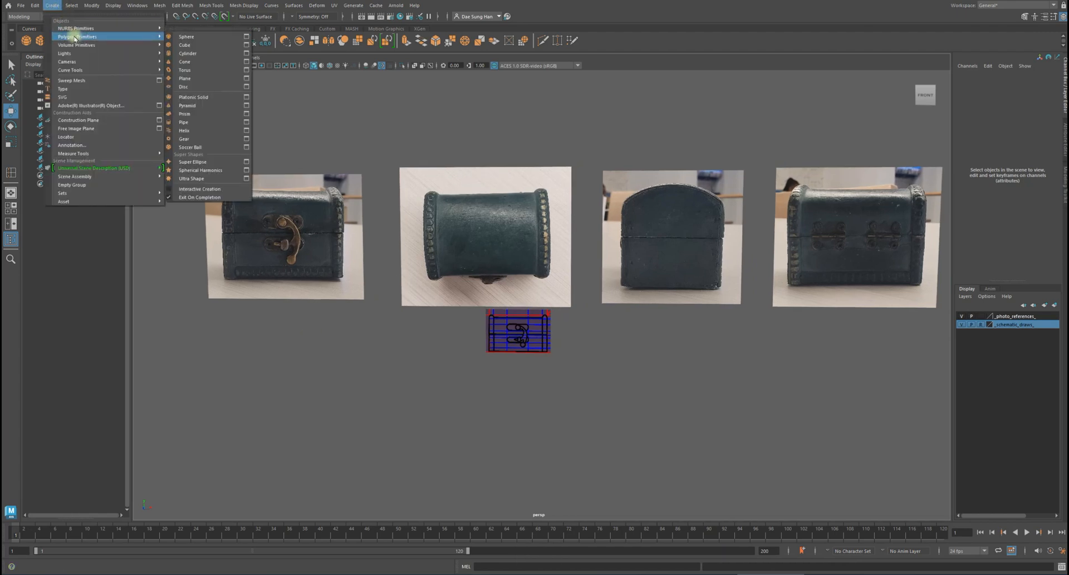
{"action": "left_click", "coordinate": [185, 45]}
{"action": "middle_click_drag", "start_coordinate": [446, 374], "coordinate": [585, 223], "text": "alt"}
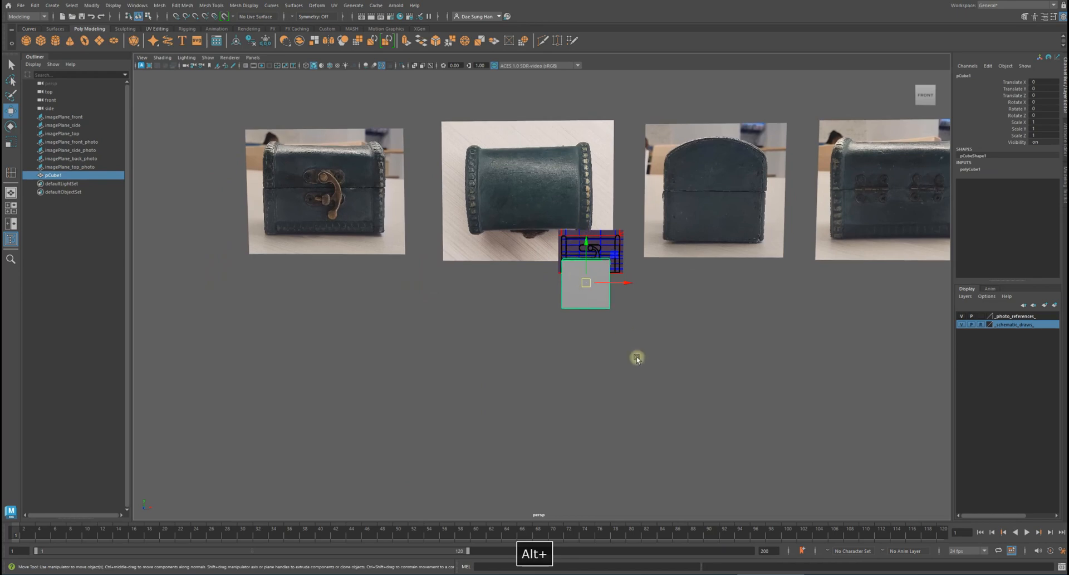
{"action": "key", "text": "f"}
{"action": "left_click_drag", "start_coordinate": [632, 353], "coordinate": [661, 336], "text": "alt"}
{"action": "right_click_drag", "start_coordinate": [661, 337], "coordinate": [576, 333], "text": "alt"}
{"action": "left_click_drag", "start_coordinate": [575, 333], "coordinate": [515, 296], "text": "alt"}
{"action": "left_click_drag", "start_coordinate": [631, 321], "coordinate": [660, 339], "text": "alt"}
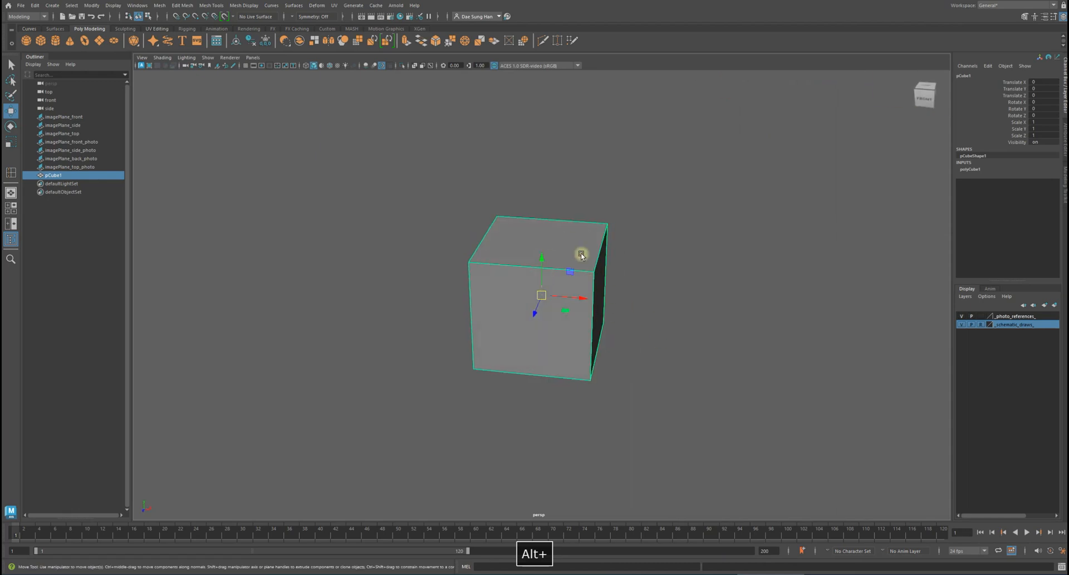
{"action": "left_click_drag", "start_coordinate": [567, 239], "coordinate": [600, 274], "text": "alt"}
{"action": "left_click_drag", "start_coordinate": [574, 232], "coordinate": [582, 329], "text": "alt"}
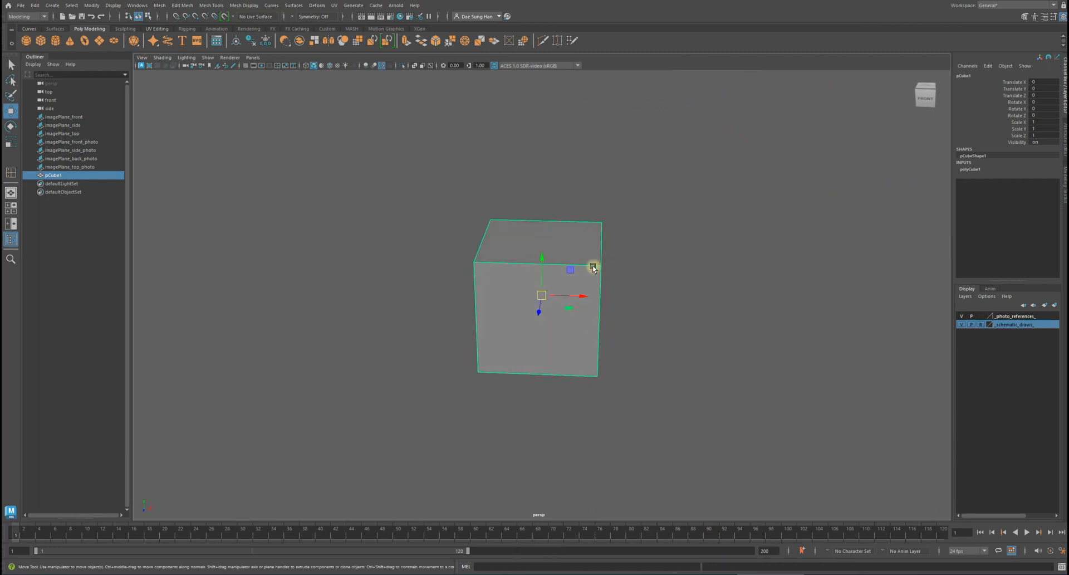
Set the cube's width, height and depth subdivisions to 2
{"action": "left_click", "coordinate": [964, 169]}
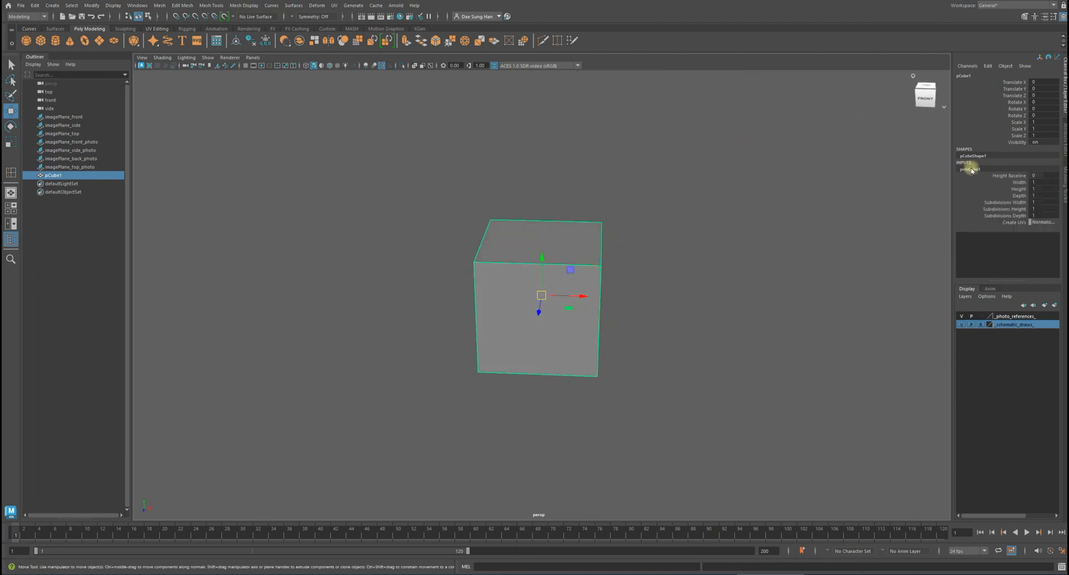
{"action": "left_click_drag", "start_coordinate": [1039, 205], "coordinate": [1038, 216]}
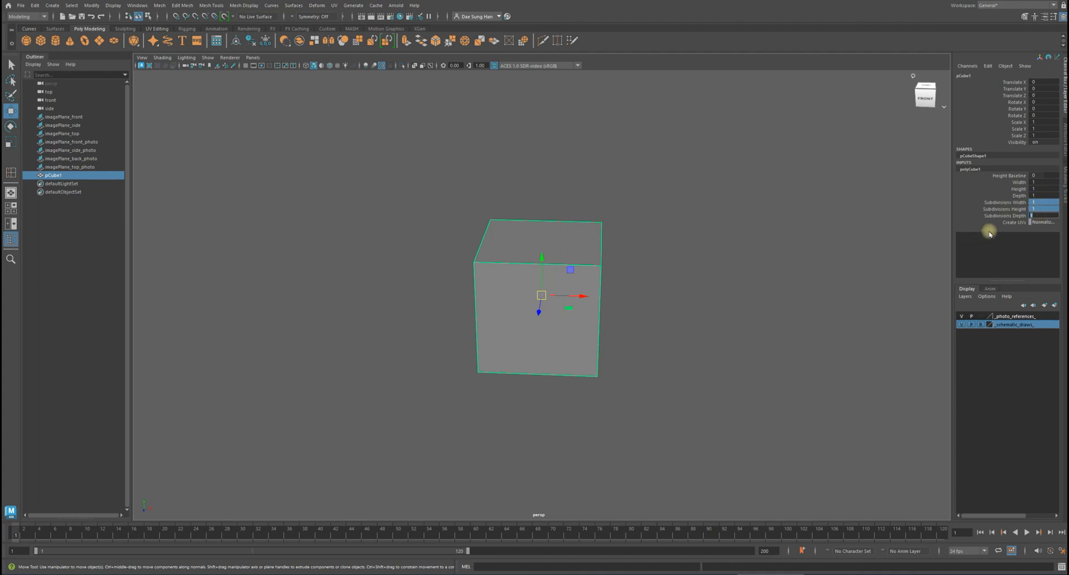
{"action": "type", "text": "2"}
{"action": "key", "text": "Return"}
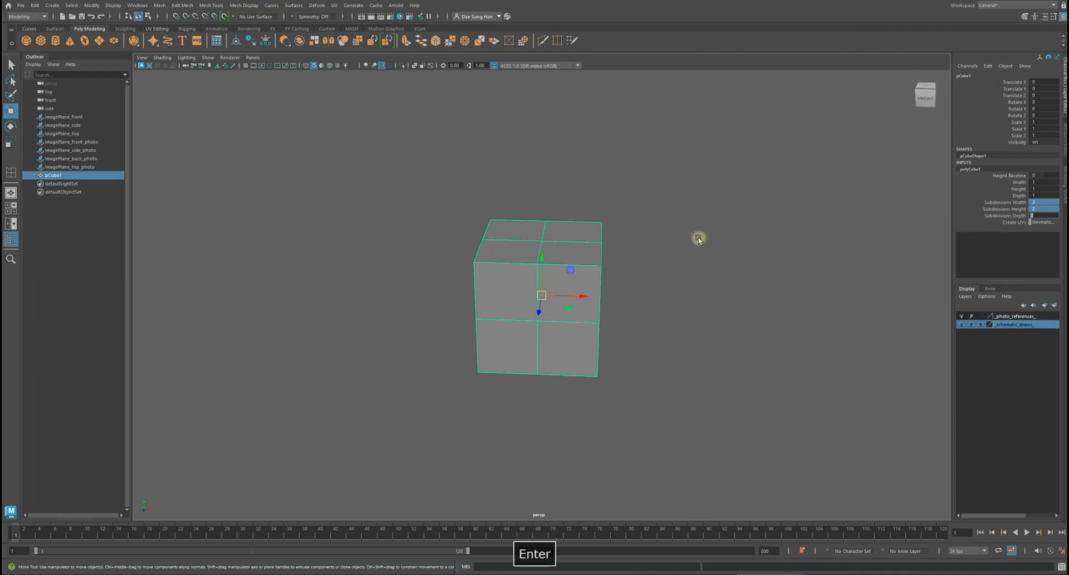
{"action": "left_click_drag", "start_coordinate": [719, 321], "coordinate": [674, 317], "text": "alt"}
{"action": "left_click", "coordinate": [673, 317]}
{"action": "left_click_drag", "start_coordinate": [565, 309], "coordinate": [584, 310], "text": "alt"}
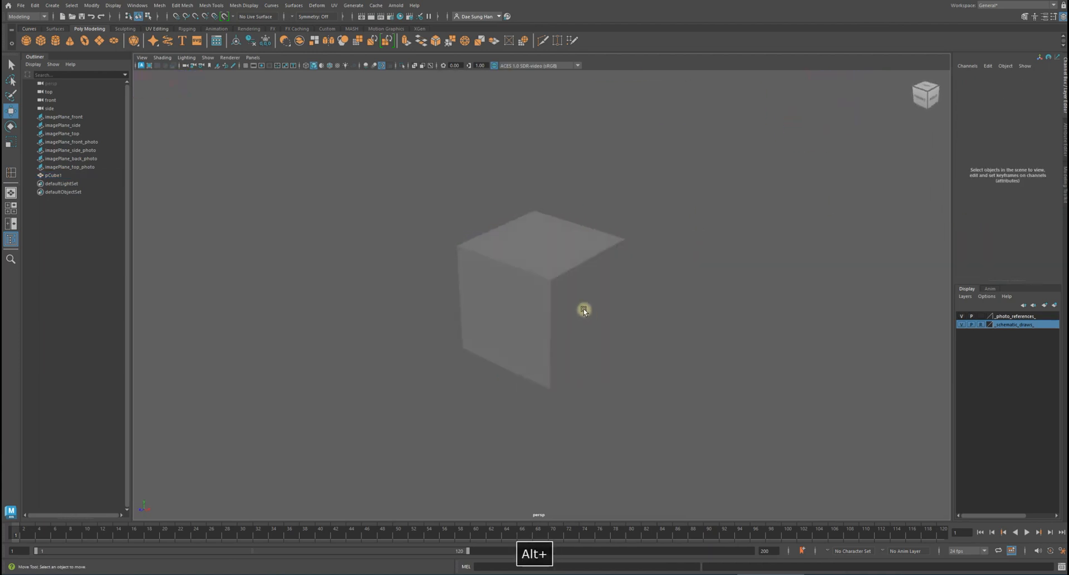
{"action": "right_click_drag", "start_coordinate": [560, 288], "coordinate": [646, 313], "text": "alt"}
{"action": "left_click", "coordinate": [568, 303]}
{"action": "left_click_drag", "start_coordinate": [551, 315], "coordinate": [564, 234], "text": "alt"}
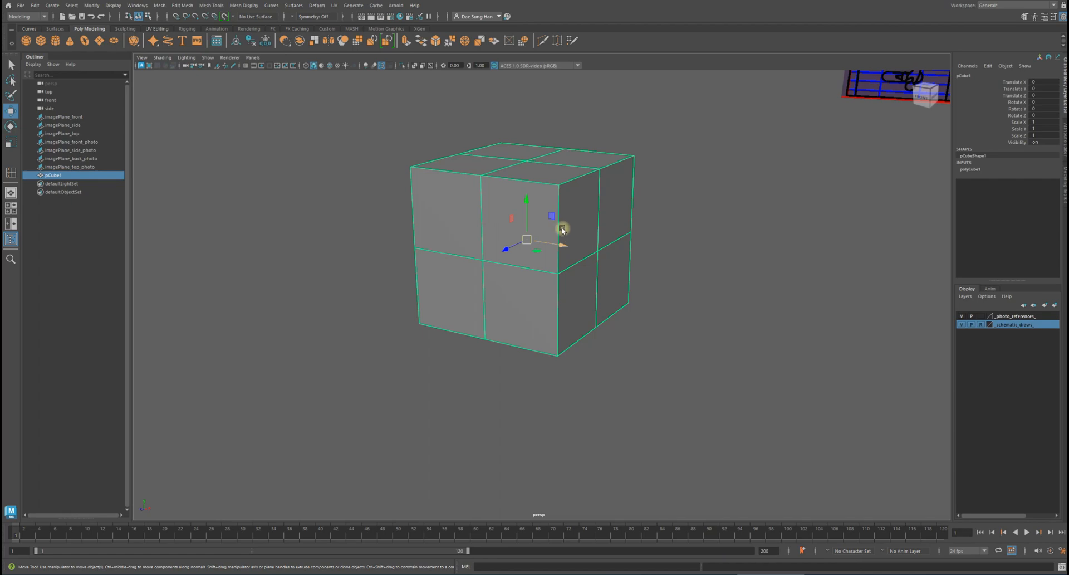
Snap the cube's pivot to its bottom centre vertex, working in the side view
{"action": "left_click_drag", "start_coordinate": [541, 217], "coordinate": [627, 255], "text": "alt"}
{"action": "key", "text": "space"}
{"action": "key", "text": "space"}
{"action": "right_click_drag", "start_coordinate": [396, 264], "coordinate": [696, 401], "text": "alt"}
{"action": "middle_click_drag", "start_coordinate": [563, 283], "coordinate": [632, 308], "text": "alt"}
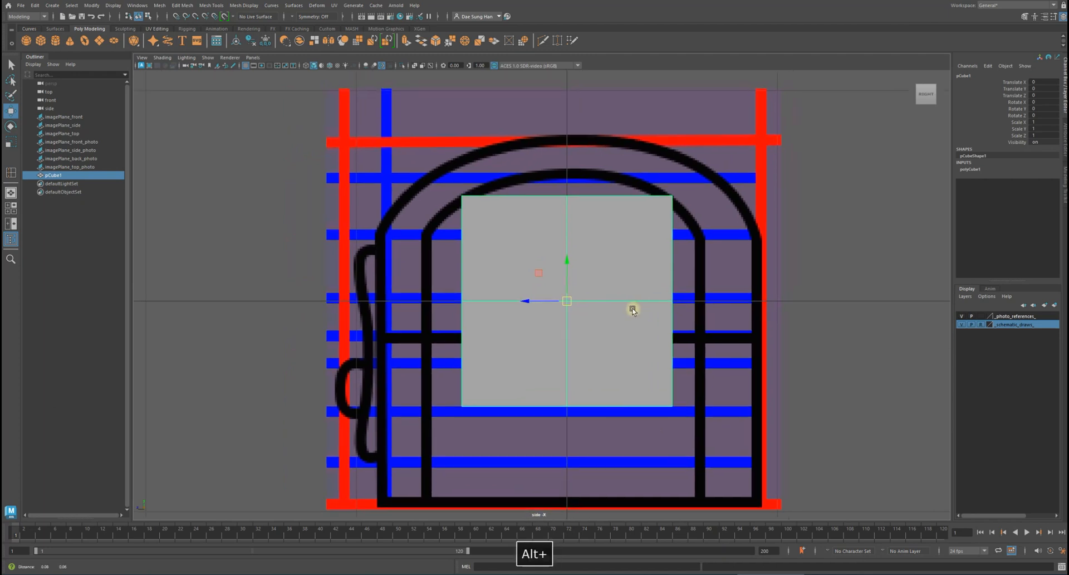
{"action": "key", "text": "d"}
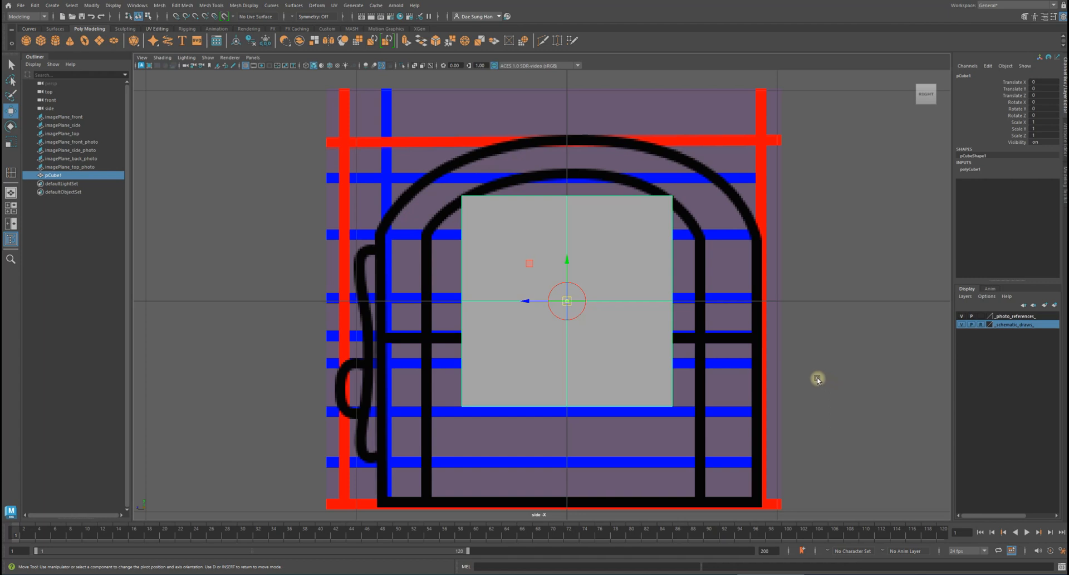
{"action": "key", "text": "v"}
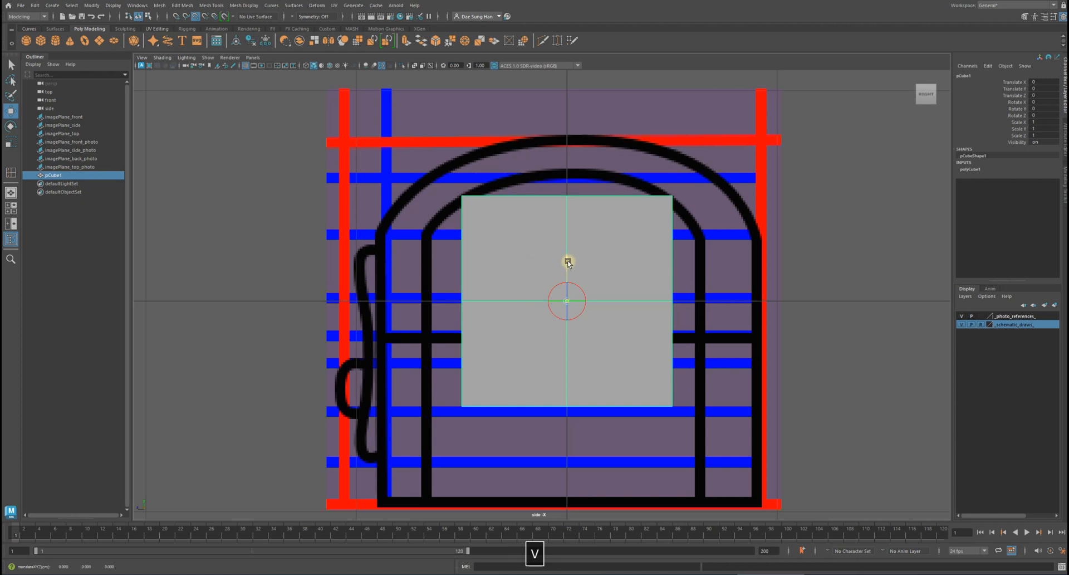
{"action": "left_click_drag", "start_coordinate": [569, 262], "coordinate": [546, 369]}
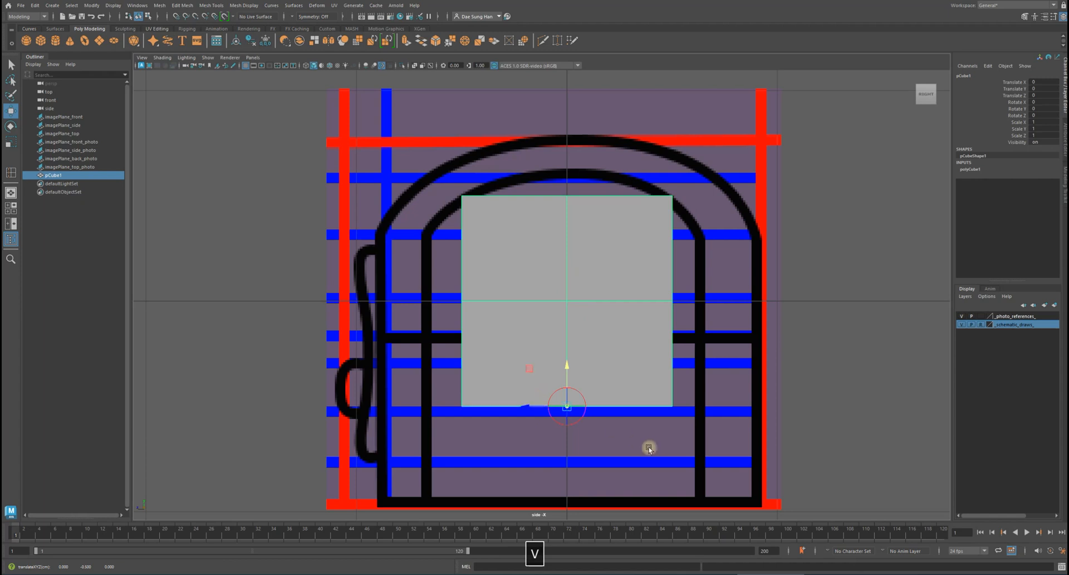
{"action": "key", "text": "w"}
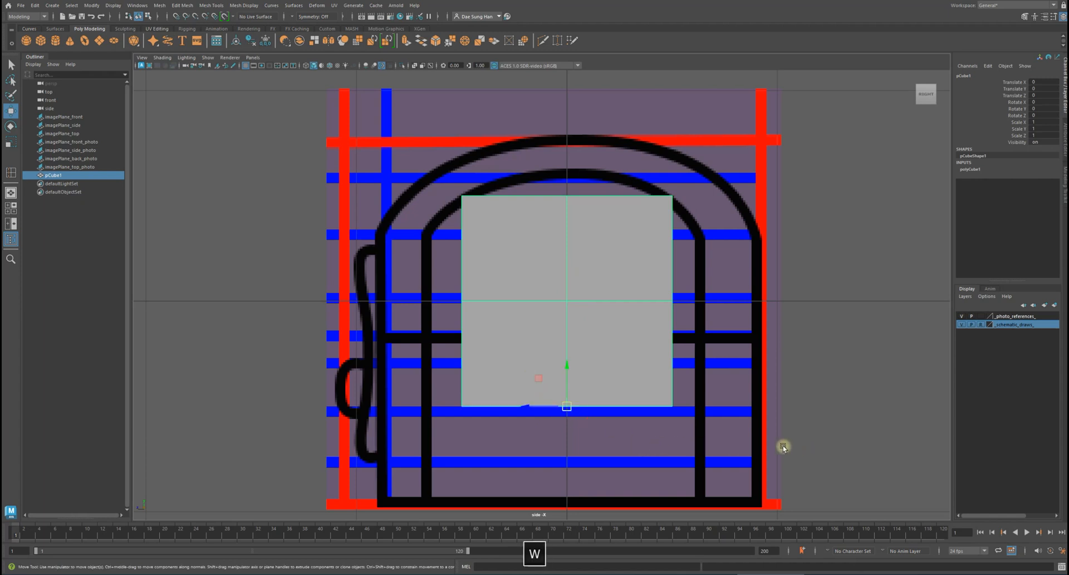
{"action": "mouse_move", "coordinate": [569, 407]}
{"action": "left_mouse_down"}
{"action": "mouse_move", "coordinate": [493, 406]}
{"action": "mouse_move", "coordinate": [575, 389]}
{"action": "left_mouse_up"}
{"action": "key", "text": "ctrl+z"}
Make the _schematic_draws_ layer's objects selectable and select the side image plane
{"action": "mouse_move", "coordinate": [727, 424]}
{"action": "right_mouse_down", "text": "alt"}
{"action": "mouse_move", "coordinate": [754, 394]}
{"action": "mouse_move", "coordinate": [652, 346]}
{"action": "right_mouse_up", "text": "alt"}
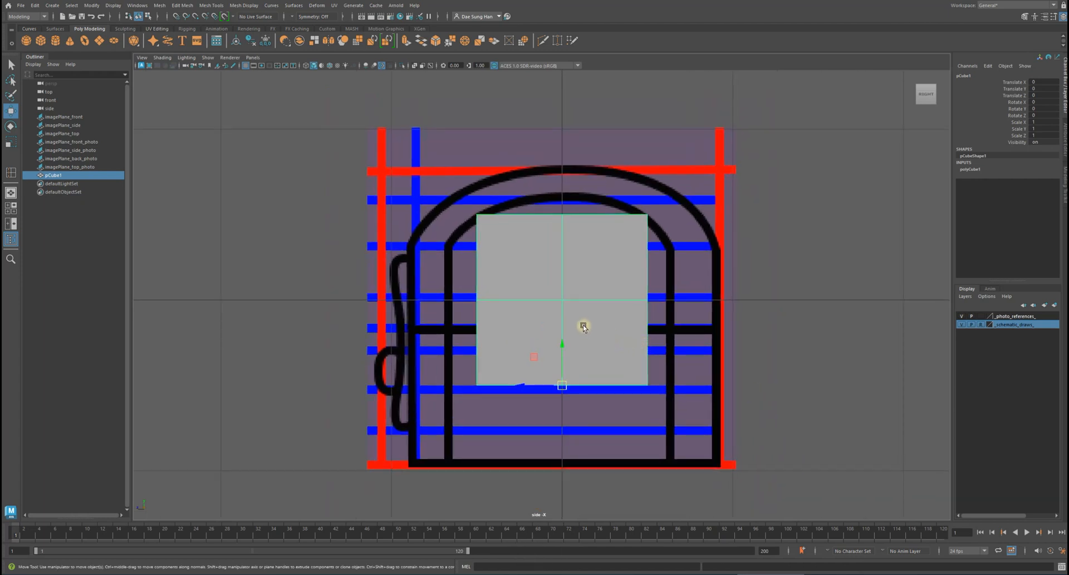
{"action": "left_click", "coordinate": [983, 326]}
{"action": "right_click_drag", "start_coordinate": [894, 339], "coordinate": [724, 220], "text": "alt"}
{"action": "left_click_drag", "start_coordinate": [640, 174], "coordinate": [684, 229]}
Try to raise the side image plane on its own so the drawing's base nears the horizontal grid axis
{"action": "right_click_drag", "start_coordinate": [711, 308], "coordinate": [381, 300], "text": "alt"}
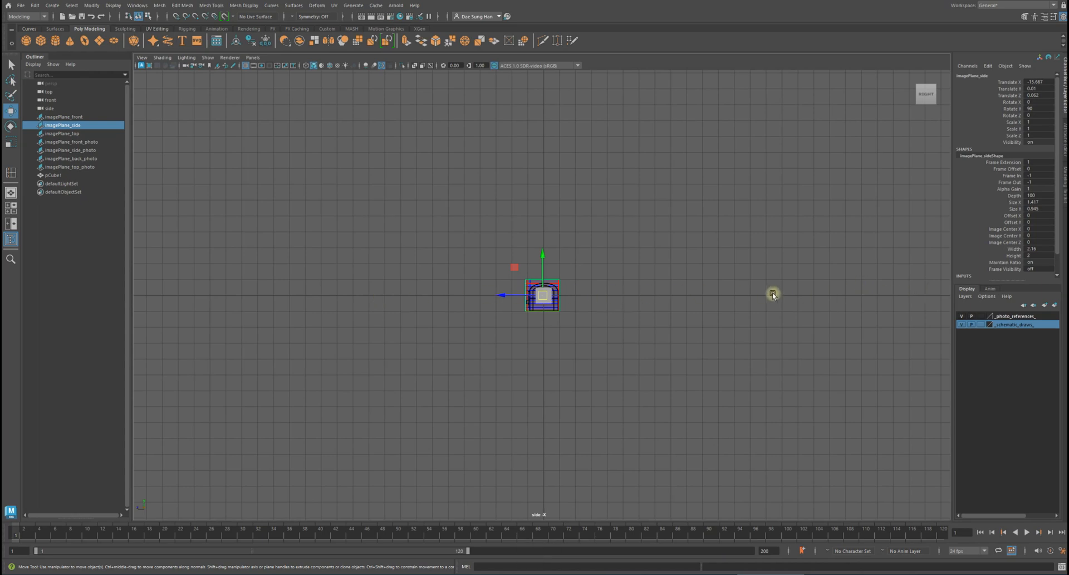
{"action": "right_click_drag", "start_coordinate": [250, 262], "coordinate": [600, 236], "text": "alt"}
{"action": "middle_click_drag", "start_coordinate": [600, 236], "coordinate": [523, 258], "text": "alt"}
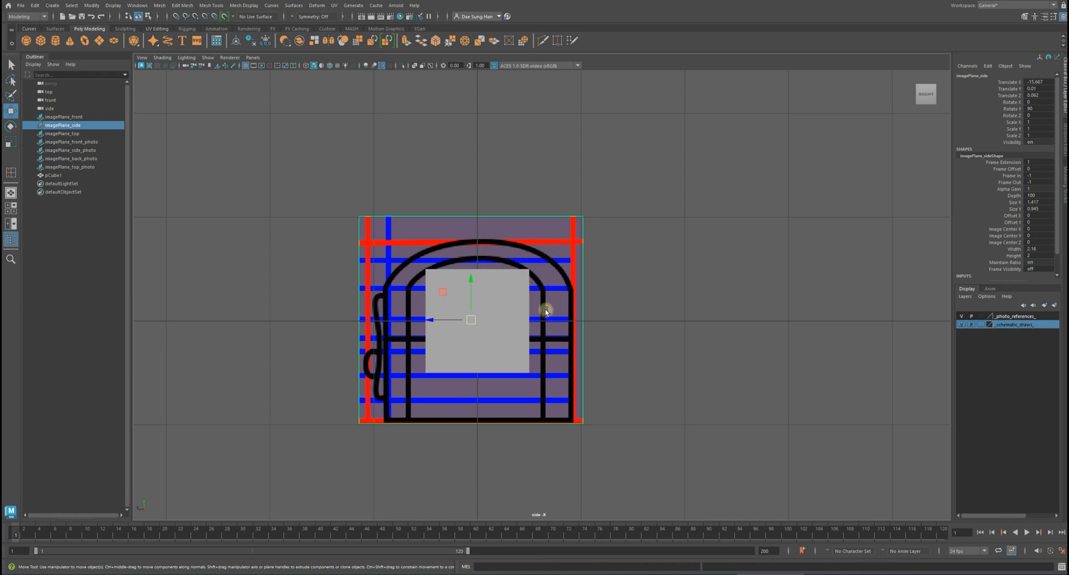
{"action": "left_click_drag", "start_coordinate": [473, 280], "coordinate": [486, 199]}
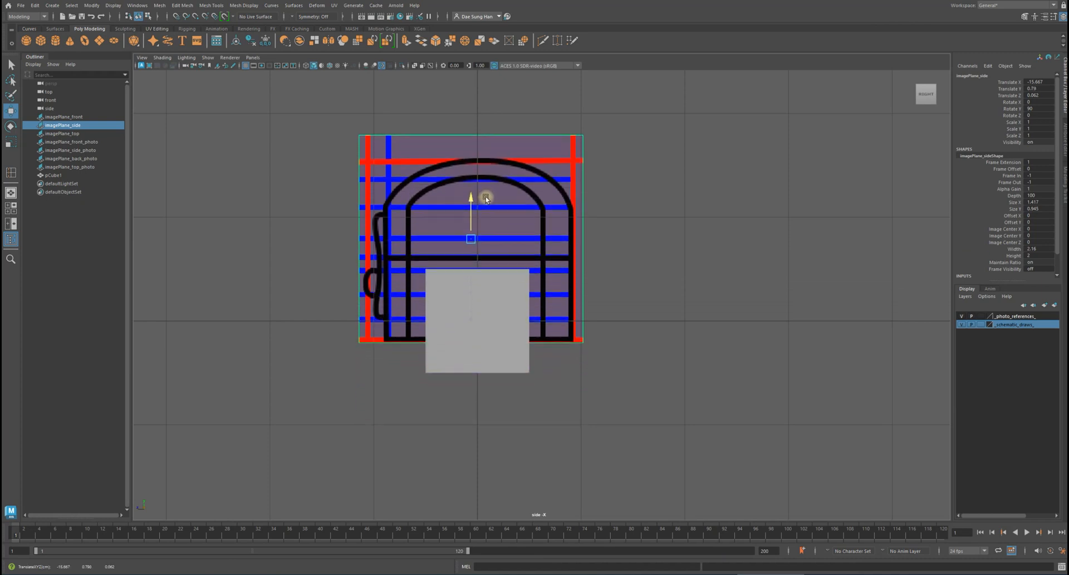
{"action": "key", "text": "ctrl+z"}
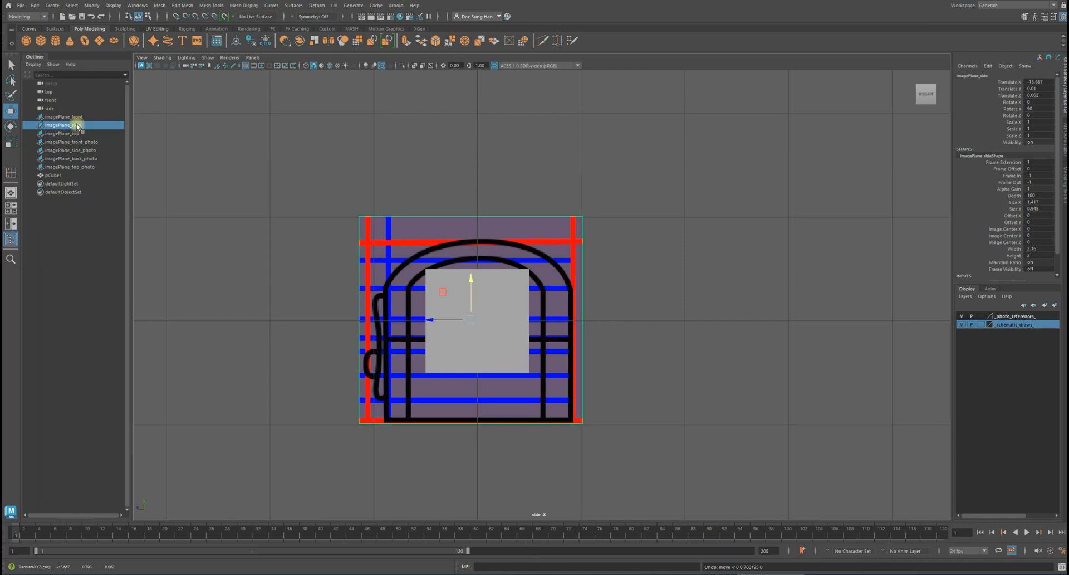
{"action": "left_click", "coordinate": [77, 118]}
{"action": "left_click", "coordinate": [77, 128], "text": "shift"}
{"action": "left_click", "coordinate": [62, 133], "text": "ctrl"}
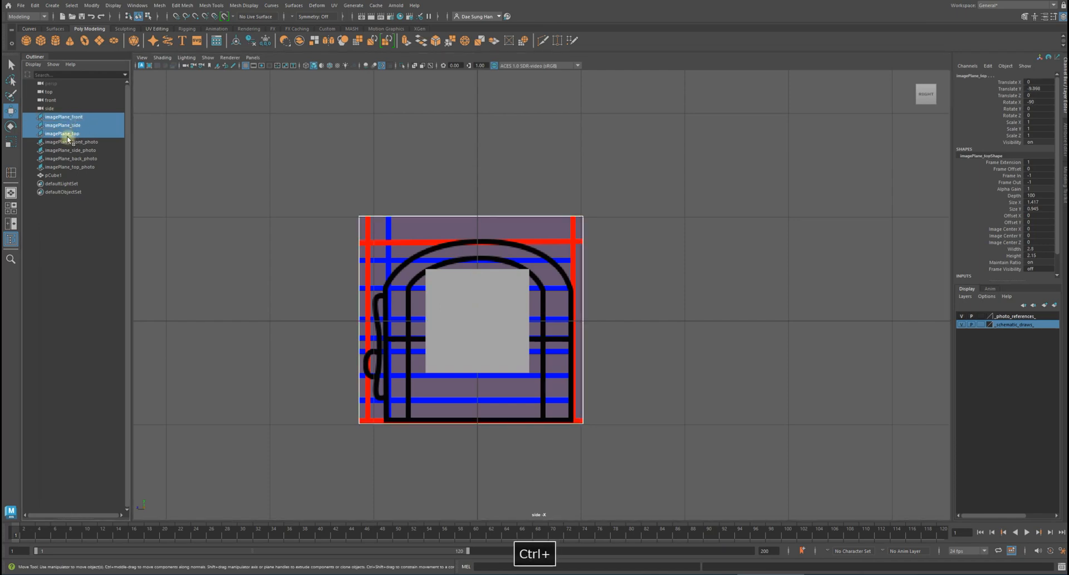
{"action": "key", "text": "w"}
{"action": "right_click_drag", "start_coordinate": [594, 337], "coordinate": [616, 320], "text": "alt"}
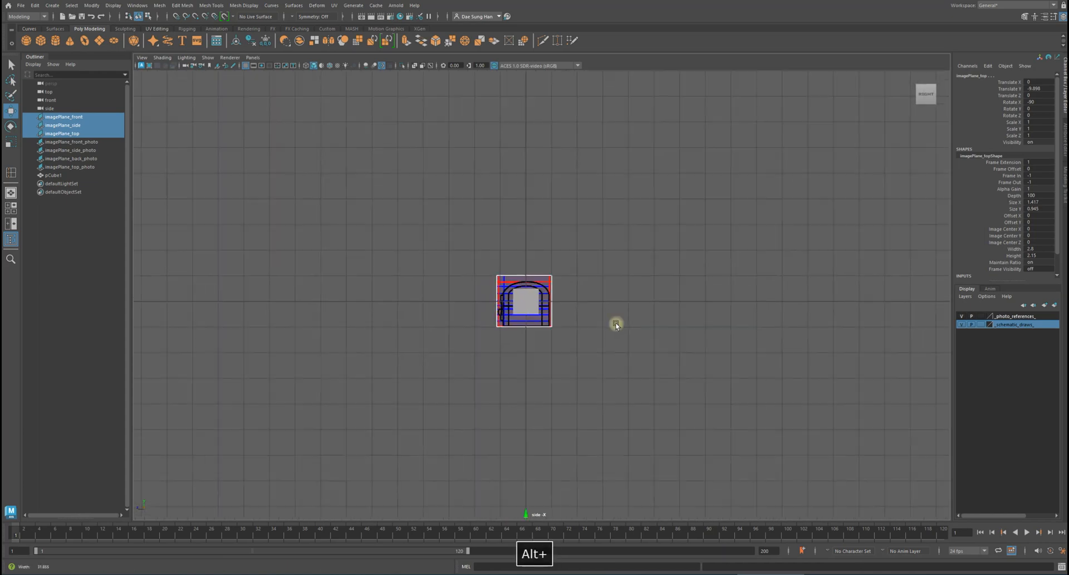
Raise the front and side image planes together until the front plane's Translate Y is 0.967, bringing the drawing's base to grid level
{"action": "left_click", "coordinate": [556, 284]}
{"action": "left_click", "coordinate": [546, 281]}
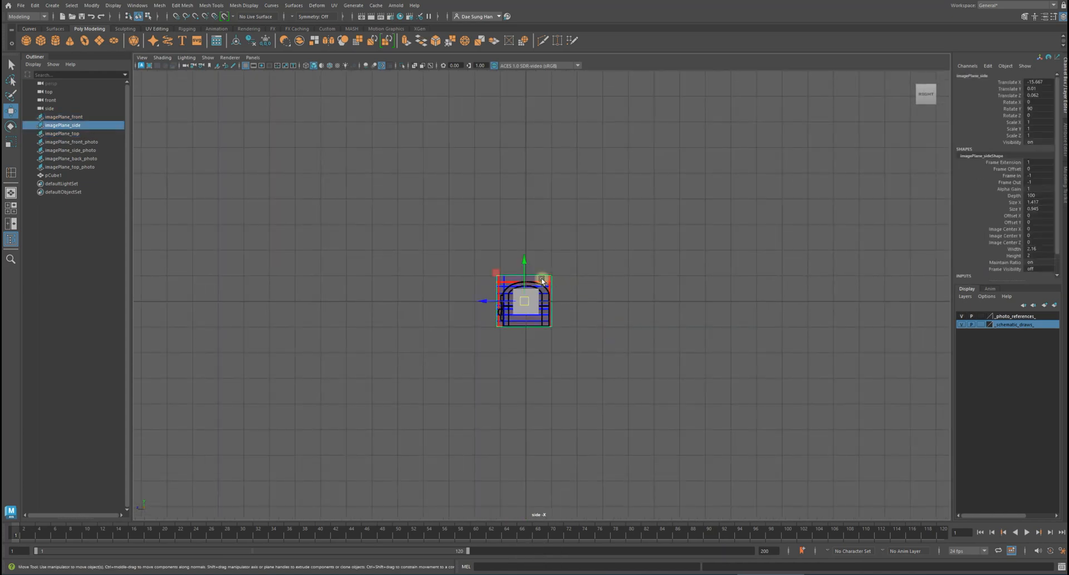
{"action": "middle_click_drag", "start_coordinate": [708, 289], "coordinate": [461, 289], "text": "alt"}
{"action": "right_click_drag", "start_coordinate": [791, 302], "coordinate": [700, 344], "text": "alt"}
{"action": "middle_click_drag", "start_coordinate": [377, 272], "coordinate": [443, 280], "text": "alt"}
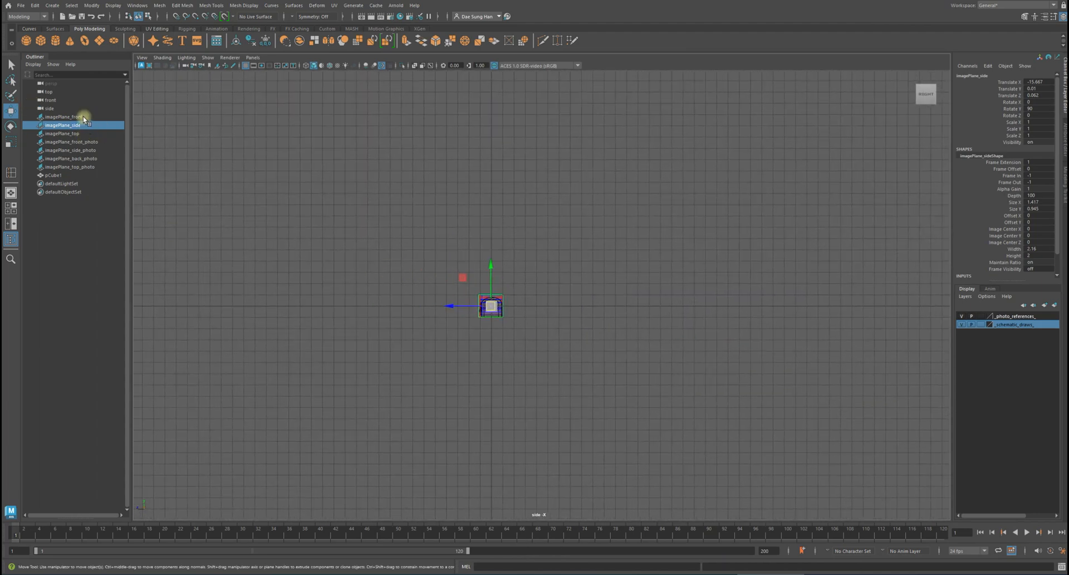
{"action": "left_click", "coordinate": [84, 118], "text": "shift"}
{"action": "right_click_drag", "start_coordinate": [484, 256], "coordinate": [882, 363], "text": "alt"}
{"action": "middle_click_drag", "start_coordinate": [739, 328], "coordinate": [555, 326], "text": "alt"}
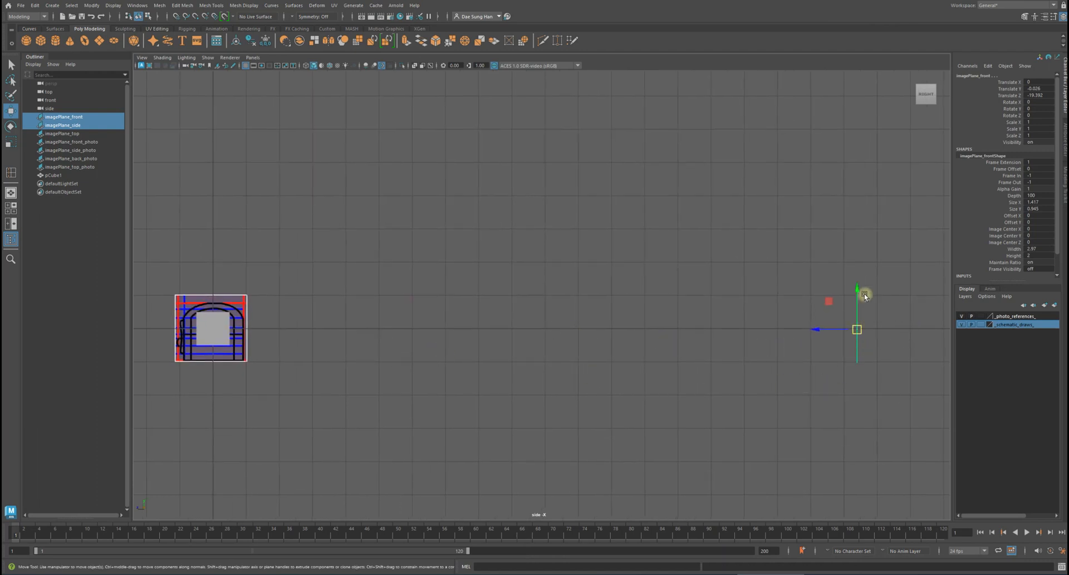
{"action": "left_click_drag", "start_coordinate": [853, 288], "coordinate": [873, 255]}
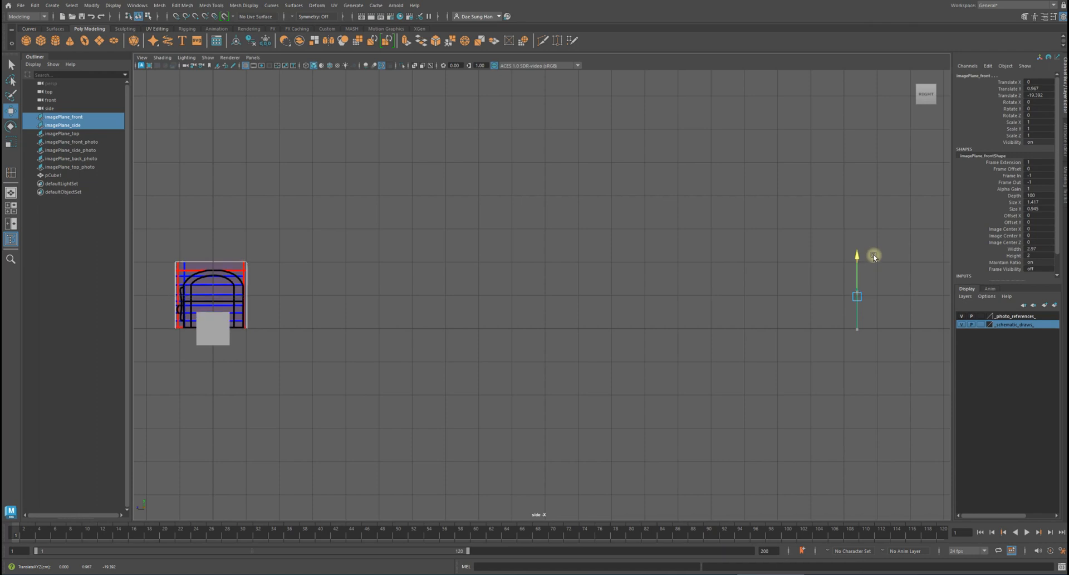
Nudge the front and side image planes vertically so the side drawing's base meets the horizontal grid axis, and deselect them
{"action": "middle_click_drag", "start_coordinate": [346, 335], "coordinate": [468, 299], "text": "alt"}
{"action": "right_click_drag", "start_coordinate": [468, 298], "coordinate": [904, 428], "text": "alt"}
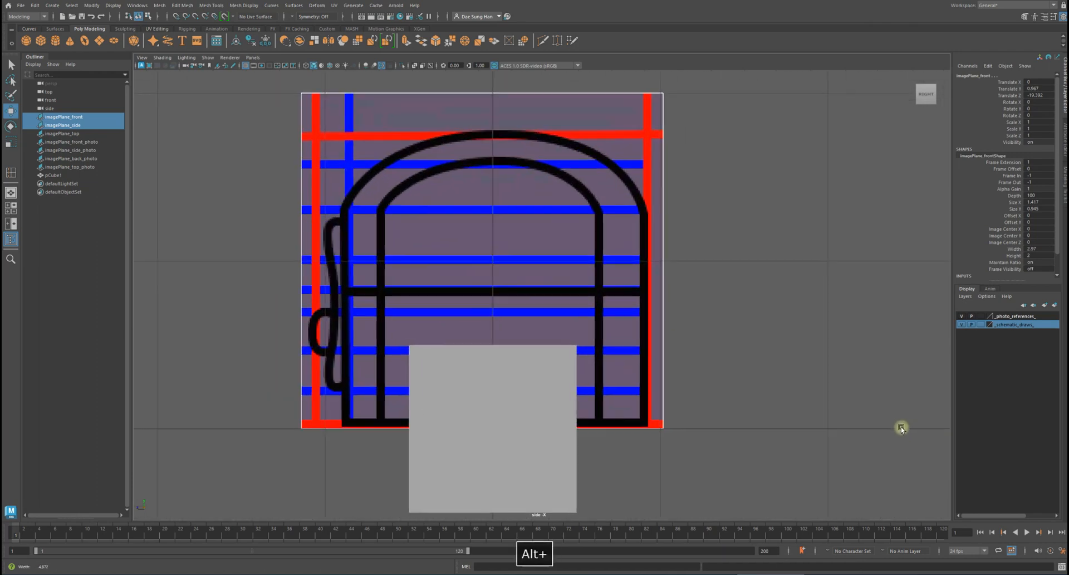
{"action": "right_click_drag", "start_coordinate": [559, 425], "coordinate": [745, 357], "text": "alt"}
{"action": "middle_click_drag", "start_coordinate": [744, 357], "coordinate": [516, 385], "text": "alt"}
{"action": "right_click_drag", "start_coordinate": [630, 390], "coordinate": [633, 292], "text": "alt"}
{"action": "middle_click_drag", "start_coordinate": [633, 291], "coordinate": [510, 287], "text": "alt"}
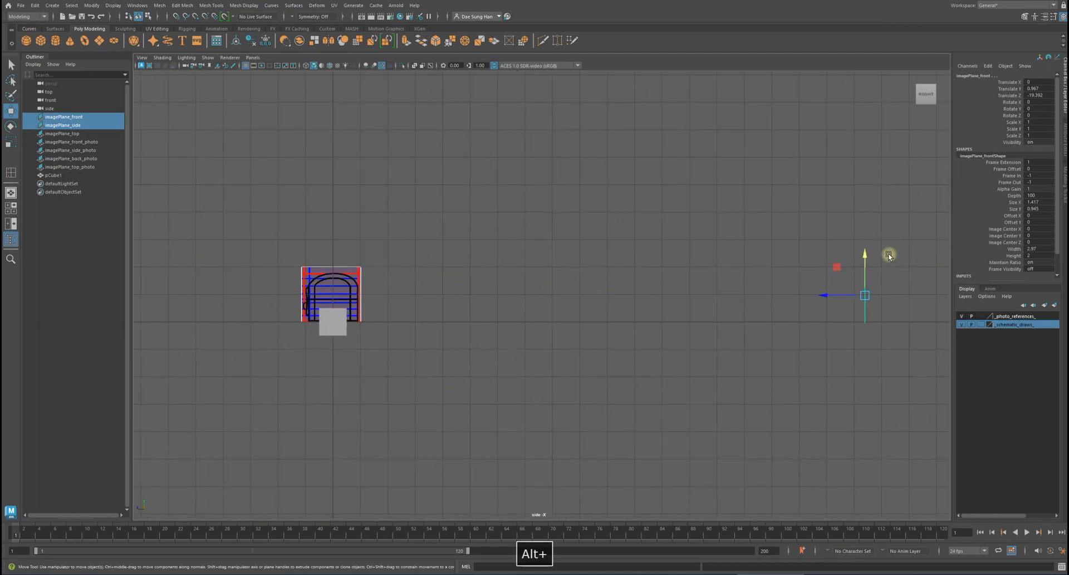
{"action": "left_click_drag", "start_coordinate": [866, 252], "coordinate": [866, 252]}
{"action": "middle_click_drag", "start_coordinate": [386, 322], "coordinate": [528, 306], "text": "alt"}
{"action": "mouse_move", "coordinate": [529, 306]}
{"action": "right_mouse_down", "text": "alt"}
{"action": "mouse_move", "coordinate": [667, 352]}
{"action": "mouse_move", "coordinate": [539, 312]}
{"action": "right_mouse_up", "text": "alt"}
{"action": "left_click", "coordinate": [646, 352]}
{"action": "middle_click_drag", "start_coordinate": [396, 297], "coordinate": [480, 288], "text": "alt"}
{"action": "right_click_drag", "start_coordinate": [480, 288], "coordinate": [531, 301], "text": "alt"}
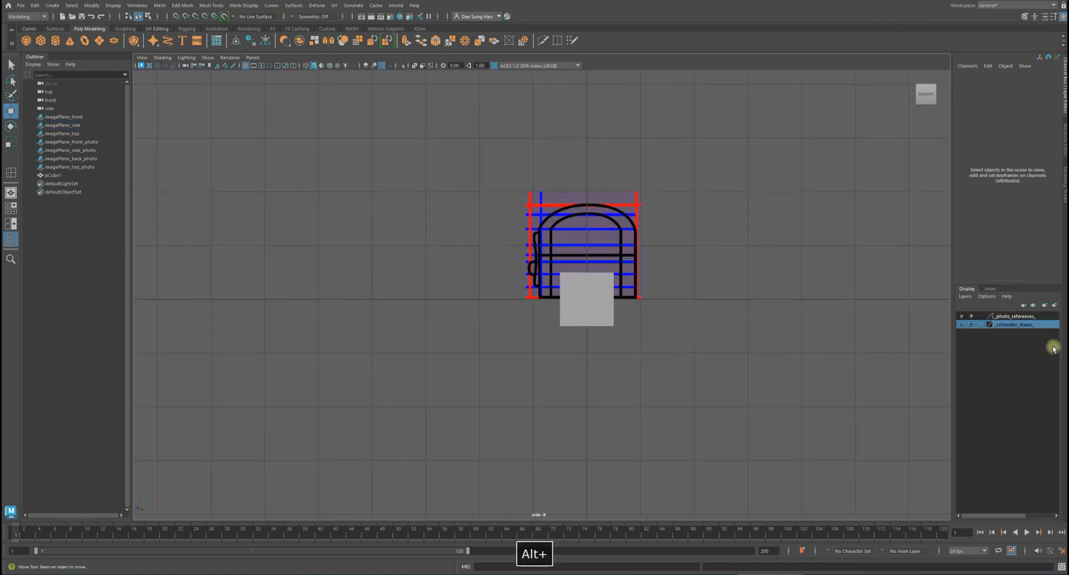
Make the _schematic_draws_ layer's image planes unselectable again
{"action": "double_click", "coordinate": [982, 330]}
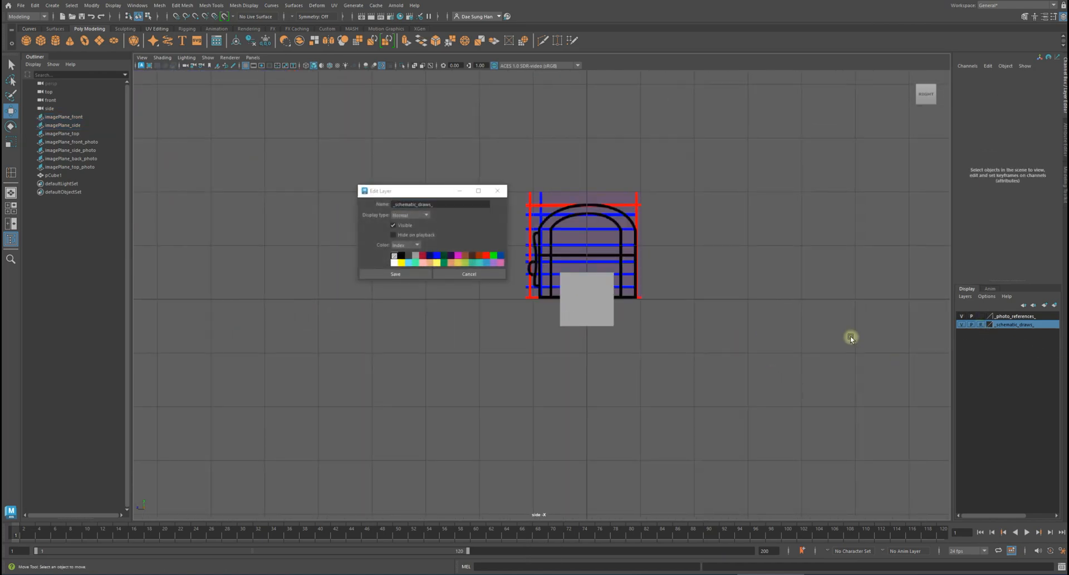
{"action": "left_click", "coordinate": [423, 275]}
{"action": "left_click", "coordinate": [982, 325]}
{"action": "left_click", "coordinate": [982, 325]}
{"action": "right_click_drag", "start_coordinate": [432, 156], "coordinate": [470, 162], "text": "alt"}
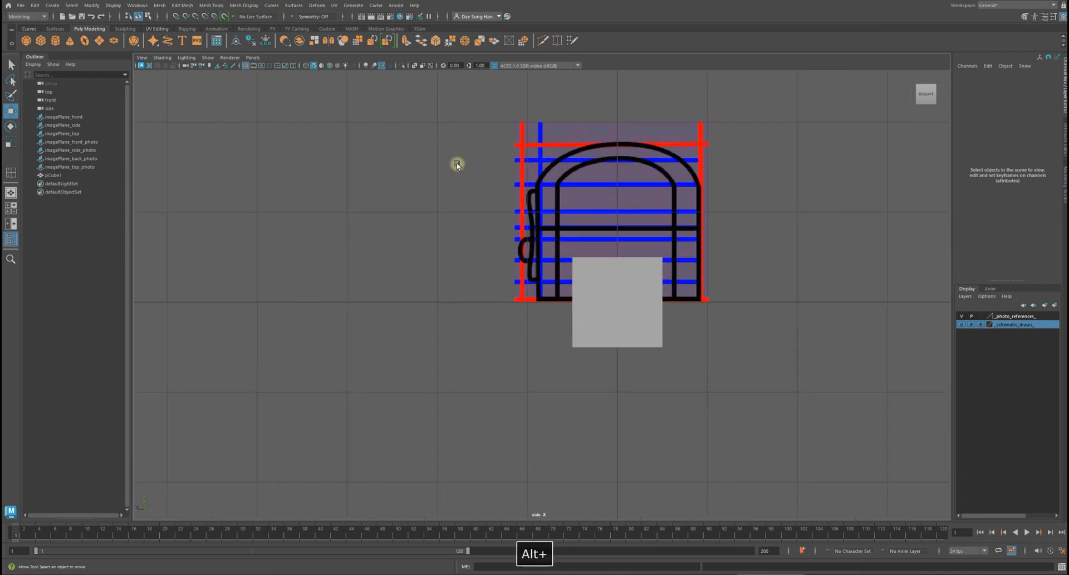
Select the cube and raise it so its base sits on the grid axis, setting Translate Y to exactly 0.5
{"action": "middle_click_drag", "start_coordinate": [649, 212], "coordinate": [411, 252], "text": "alt"}
{"action": "left_click", "coordinate": [538, 361]}
{"action": "key", "text": "w"}
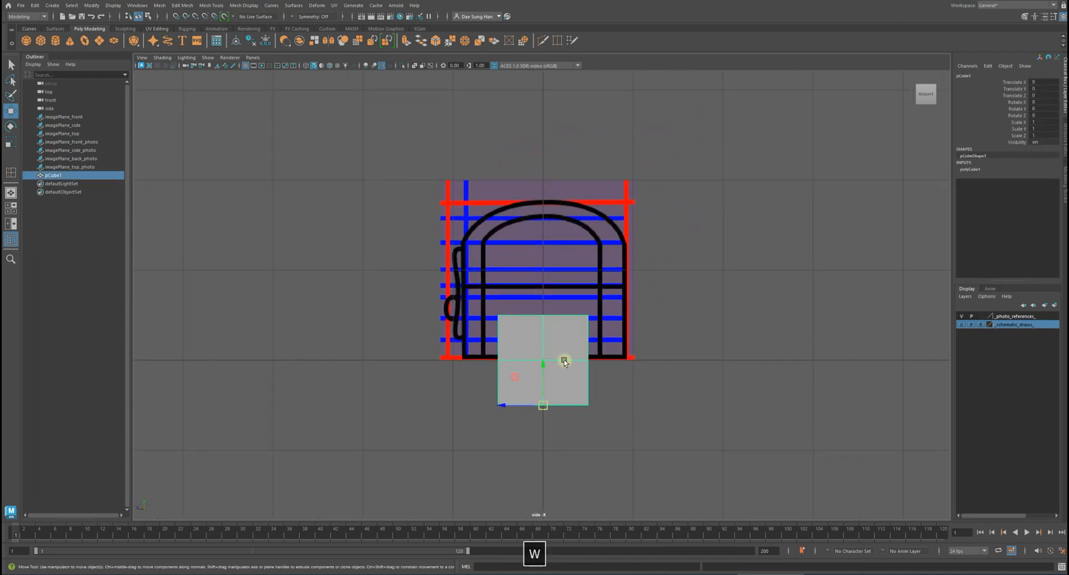
{"action": "middle_click_drag", "start_coordinate": [543, 358], "coordinate": [513, 311], "text": "alt"}
{"action": "right_click_drag", "start_coordinate": [513, 310], "coordinate": [625, 377], "text": "alt"}
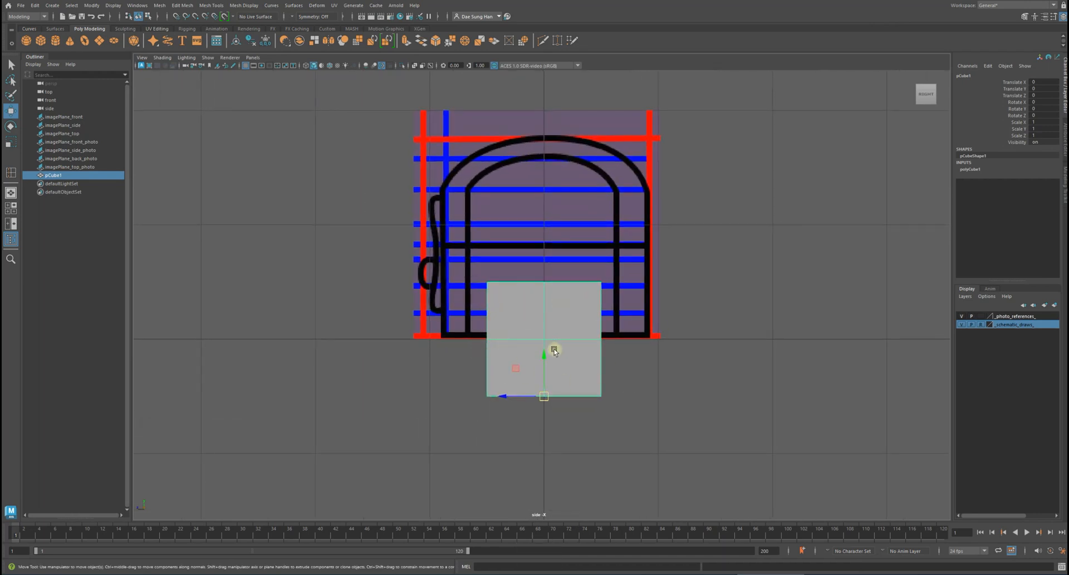
{"action": "left_click_drag", "start_coordinate": [543, 348], "coordinate": [569, 294]}
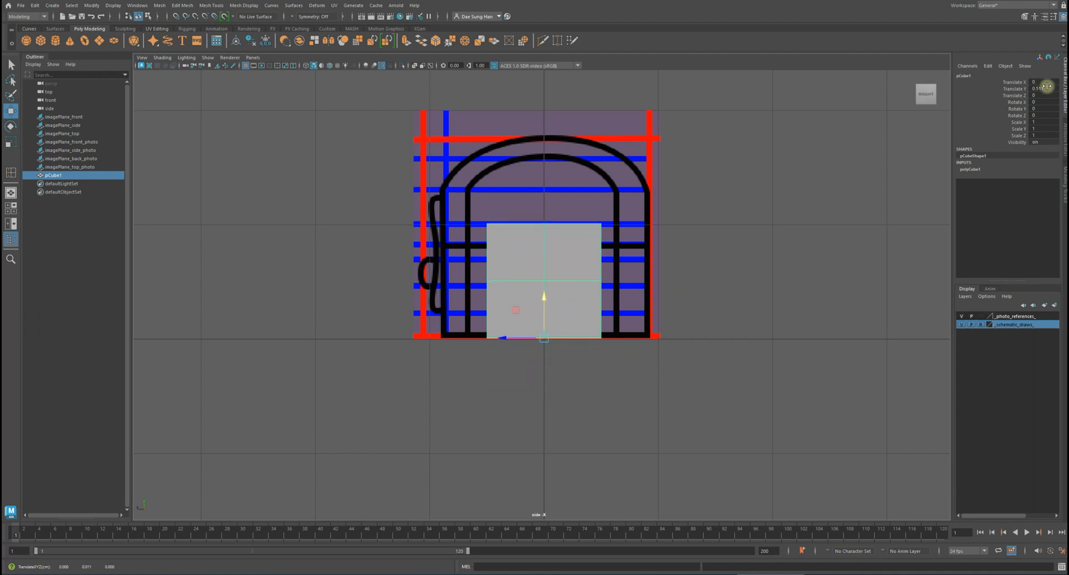
{"action": "type", "text": "0.5"}
{"action": "key", "text": "Return"}
{"action": "middle_click_drag", "start_coordinate": [577, 213], "coordinate": [596, 238], "text": "alt"}
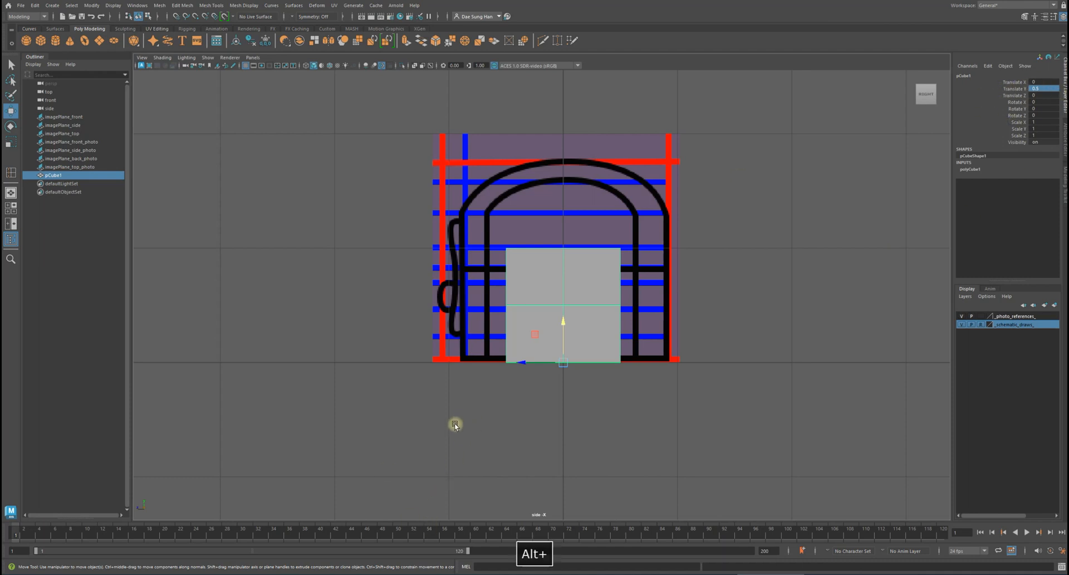
Scale the cube uniformly to about 1.843 in wireframe display so its sides match the chest width in the side drawing
{"action": "middle_click_drag", "start_coordinate": [480, 405], "coordinate": [470, 422], "text": "alt"}
{"action": "key", "text": "r"}
{"action": "left_click_drag", "start_coordinate": [552, 378], "coordinate": [646, 375]}
{"action": "key", "text": "4"}
{"action": "left_click_drag", "start_coordinate": [553, 383], "coordinate": [581, 379]}
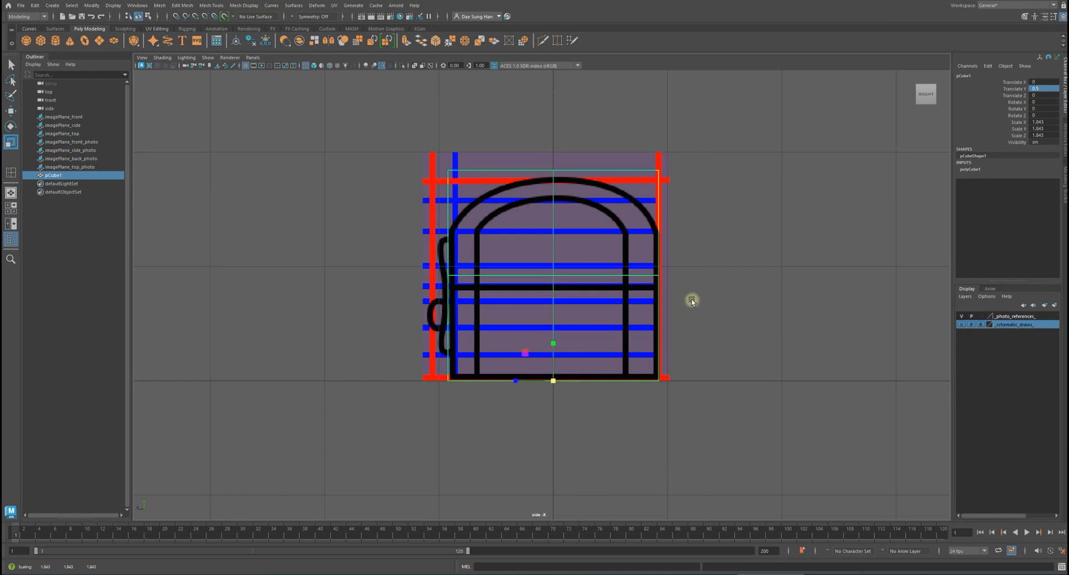
Try shifting the cube slightly along Z against the side drawing, and undo the move
{"action": "middle_click_drag", "start_coordinate": [692, 300], "coordinate": [680, 313], "text": "alt"}
{"action": "scroll", "coordinate": [681, 313], "scroll_direction": "up", "scroll_amount": 2}
{"action": "key", "text": "w"}
{"action": "left_click_drag", "start_coordinate": [506, 422], "coordinate": [507, 423]}
{"action": "key", "text": "z"}
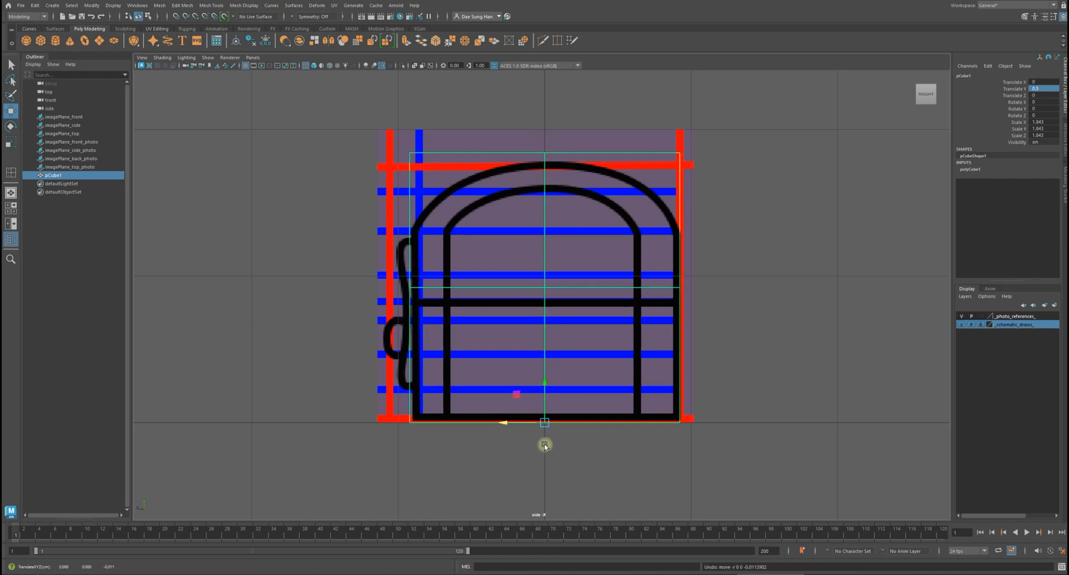
{"action": "right_click_drag", "start_coordinate": [471, 376], "coordinate": [554, 310], "text": "alt"}
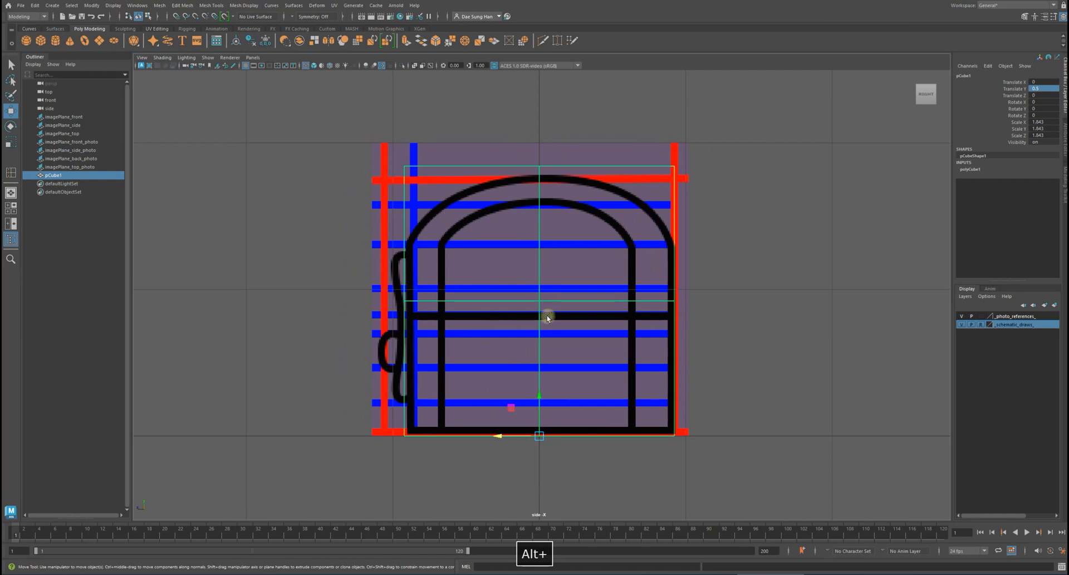
In the front view, scale the cube along X to about 2.703 so it spans the full chest width in the front drawing
{"action": "key", "text": "space"}
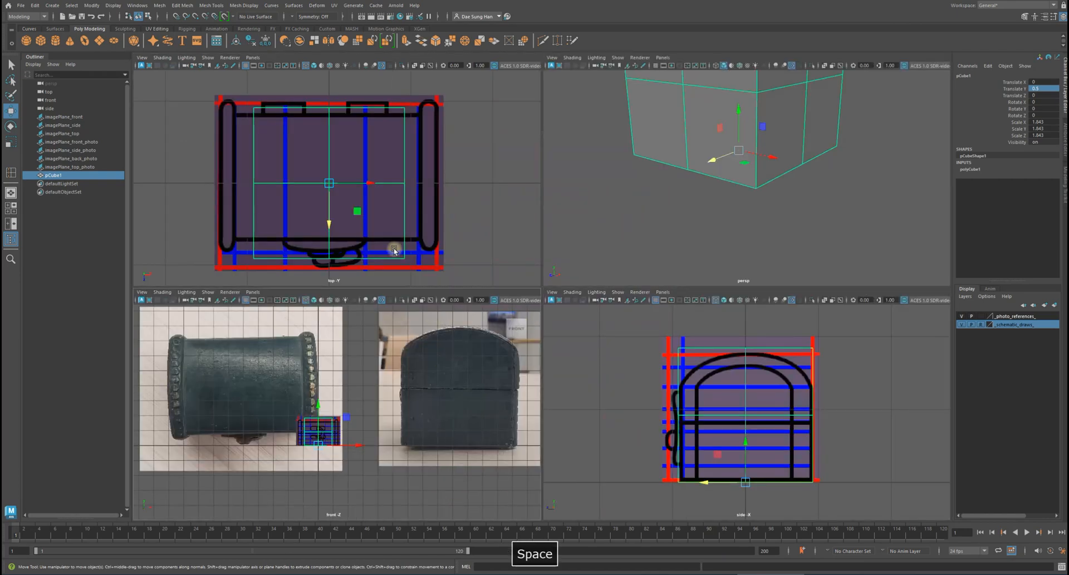
{"action": "key", "text": "space"}
{"action": "right_click_drag", "start_coordinate": [462, 354], "coordinate": [787, 444], "text": "alt"}
{"action": "middle_click_drag", "start_coordinate": [788, 444], "coordinate": [585, 258], "text": "alt"}
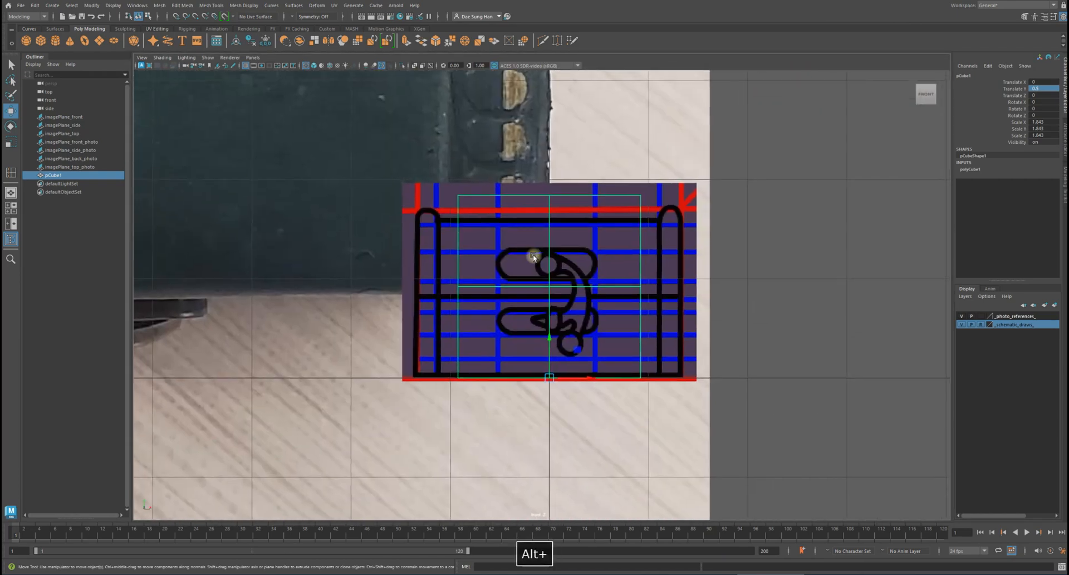
{"action": "right_click_drag", "start_coordinate": [585, 258], "coordinate": [616, 358], "text": "alt"}
{"action": "key", "text": "r"}
{"action": "left_click_drag", "start_coordinate": [593, 393], "coordinate": [605, 389]}
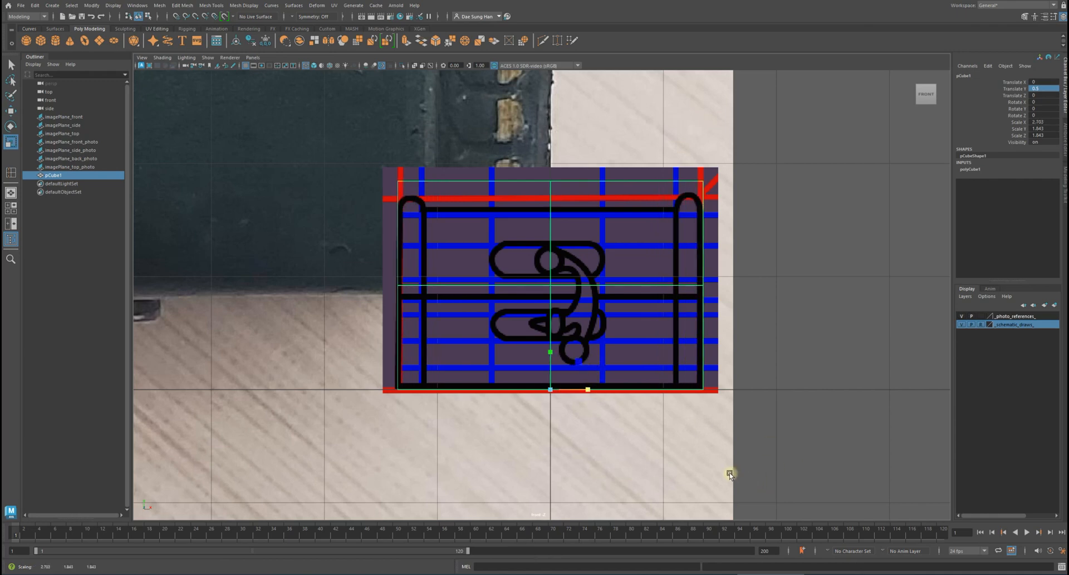
In the side view, scale the cube along Y to about 1.782 so its top meets the peak of the chest's arch
{"action": "key", "text": "space"}
{"action": "middle_click_drag", "start_coordinate": [732, 385], "coordinate": [728, 359], "text": "alt"}
{"action": "key", "text": "space"}
{"action": "middle_click_drag", "start_coordinate": [513, 315], "coordinate": [520, 360], "text": "alt"}
{"action": "key", "text": "space"}
{"action": "key", "text": "space"}
{"action": "right_click_drag", "start_coordinate": [449, 312], "coordinate": [514, 402], "text": "alt"}
{"action": "left_click_drag", "start_coordinate": [530, 418], "coordinate": [533, 421]}
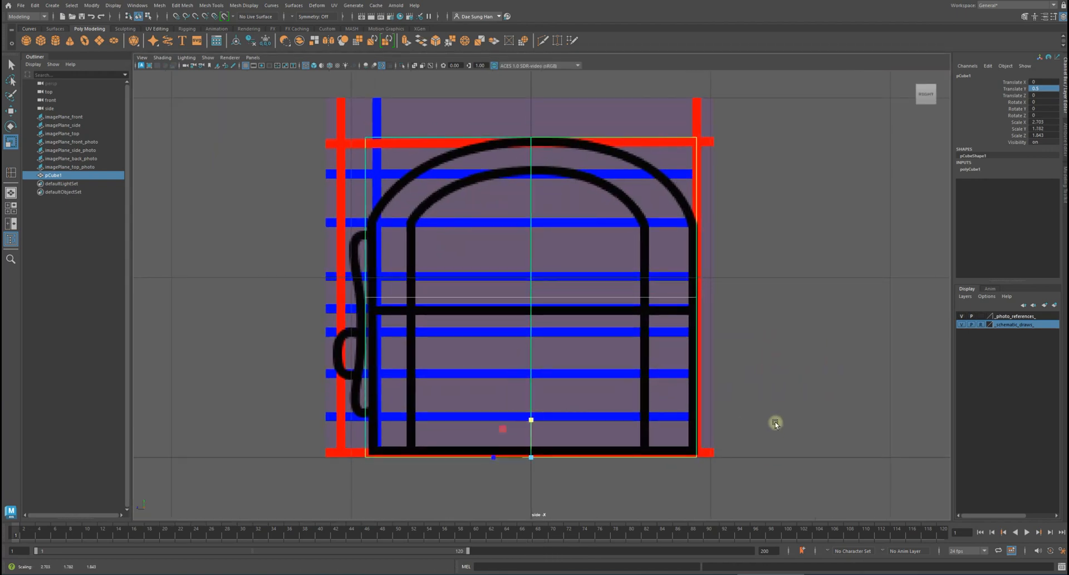
Deselect the cube and inspect its proportions in the perspective view alongside the reference images
{"action": "key", "text": "space"}
{"action": "key", "text": "space"}
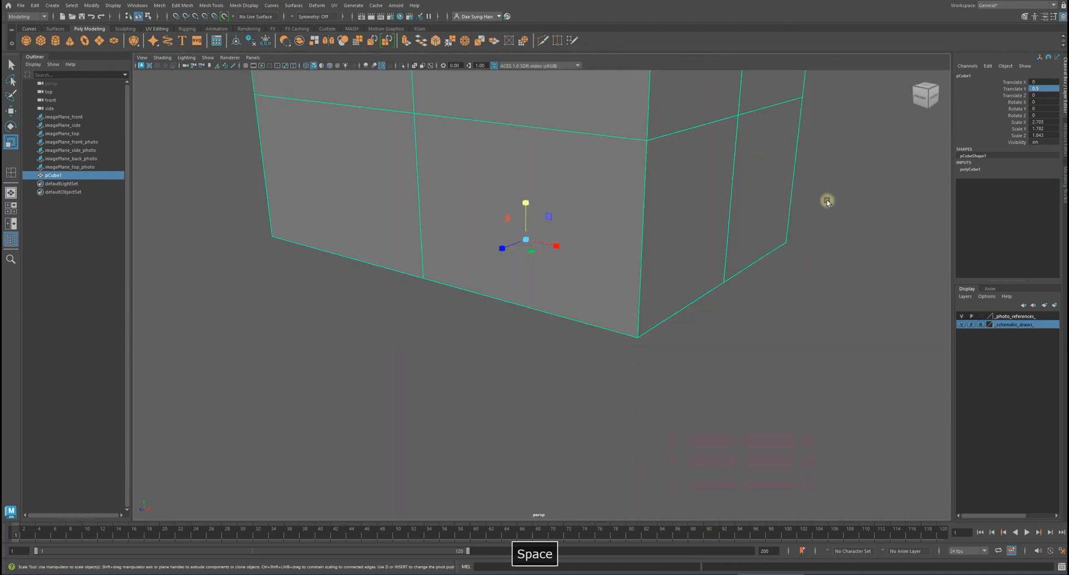
{"action": "right_click_drag", "start_coordinate": [826, 201], "coordinate": [633, 240], "text": "alt"}
{"action": "left_click_drag", "start_coordinate": [634, 240], "coordinate": [672, 222], "text": "alt"}
{"action": "left_click", "coordinate": [708, 244]}
{"action": "right_click_drag", "start_coordinate": [709, 243], "coordinate": [596, 200], "text": "alt"}
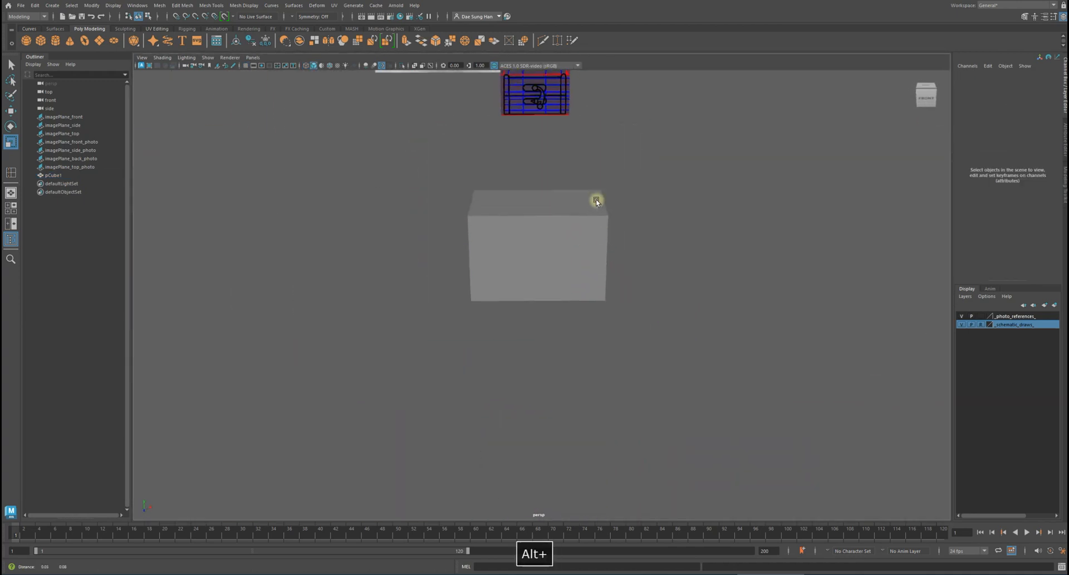
{"action": "middle_click_drag", "start_coordinate": [596, 201], "coordinate": [604, 268], "text": "alt"}
{"action": "left_click_drag", "start_coordinate": [603, 268], "coordinate": [594, 255], "text": "alt"}
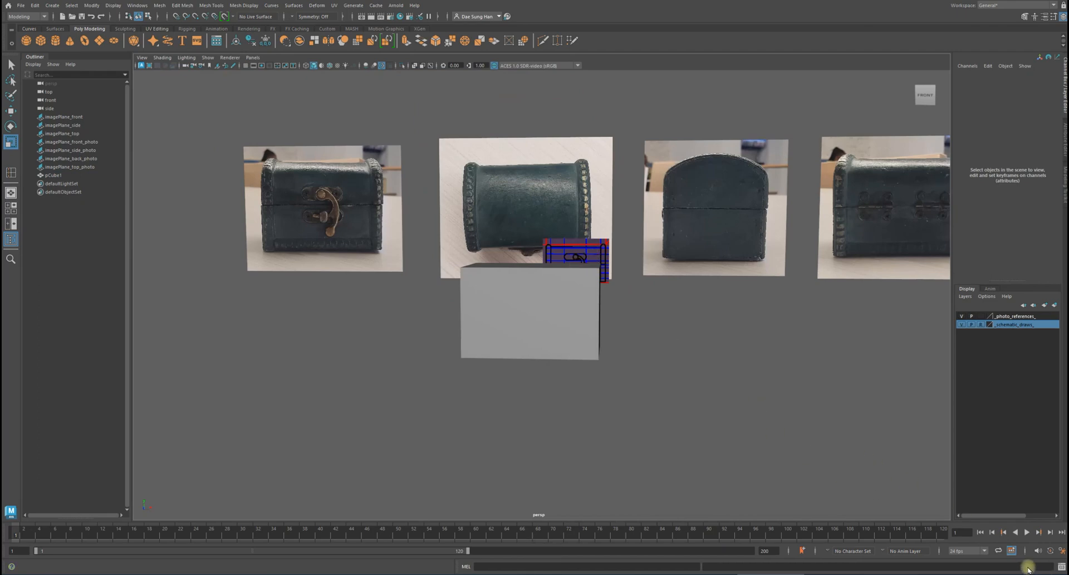
{"action": "left_click_drag", "start_coordinate": [645, 437], "coordinate": [635, 437], "text": "alt"}
Save the scene as a new file, changing the end of its name to "Part 3- Blocking In Main Shape"
{"action": "key", "text": "ctrl+shift+s"}
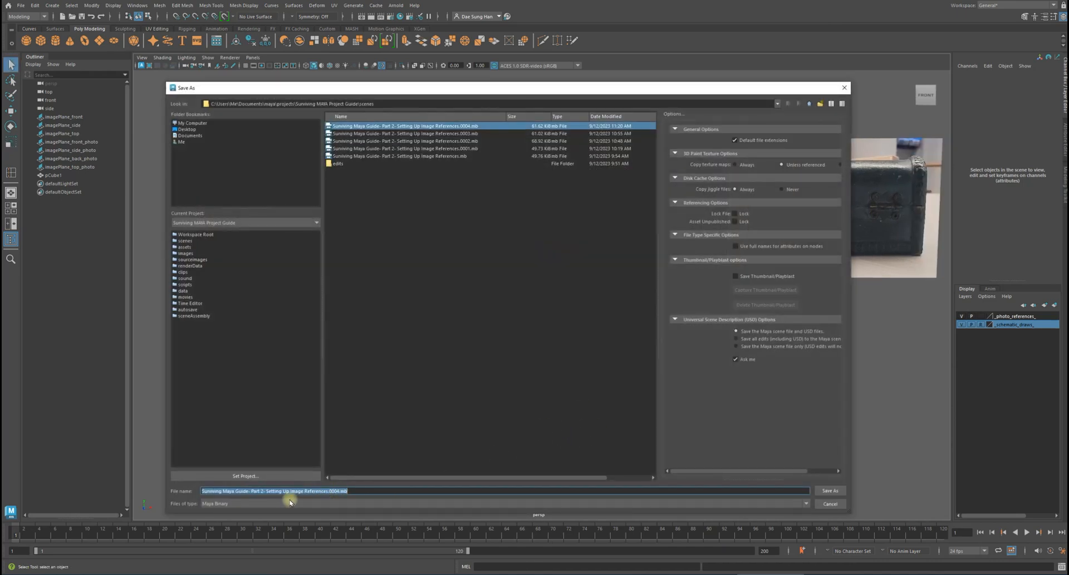
{"action": "left_click", "coordinate": [269, 491]}
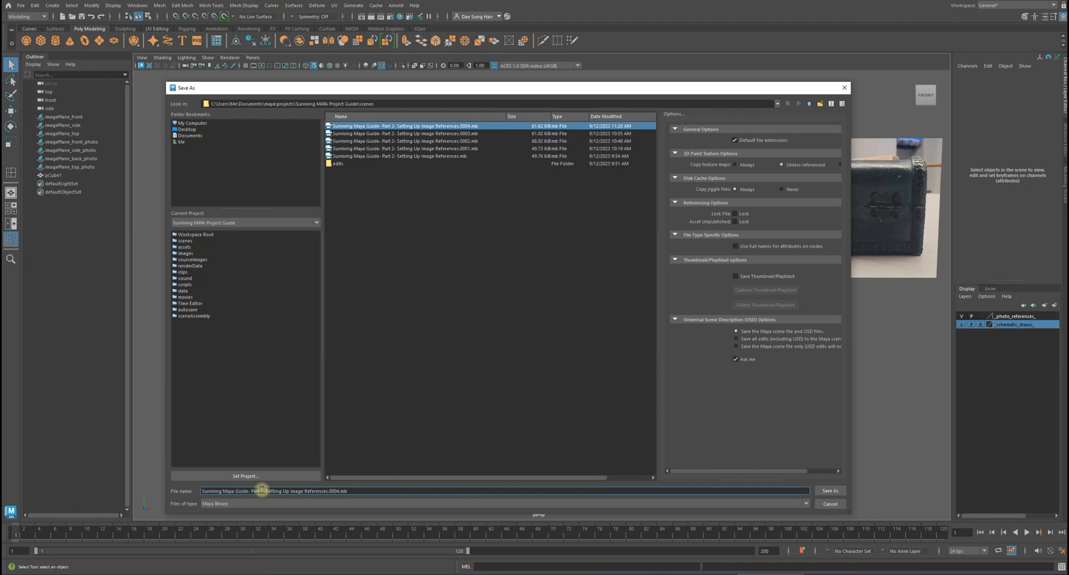
{"action": "key", "text": "BackSpace"}
{"action": "type", "text": "3"}
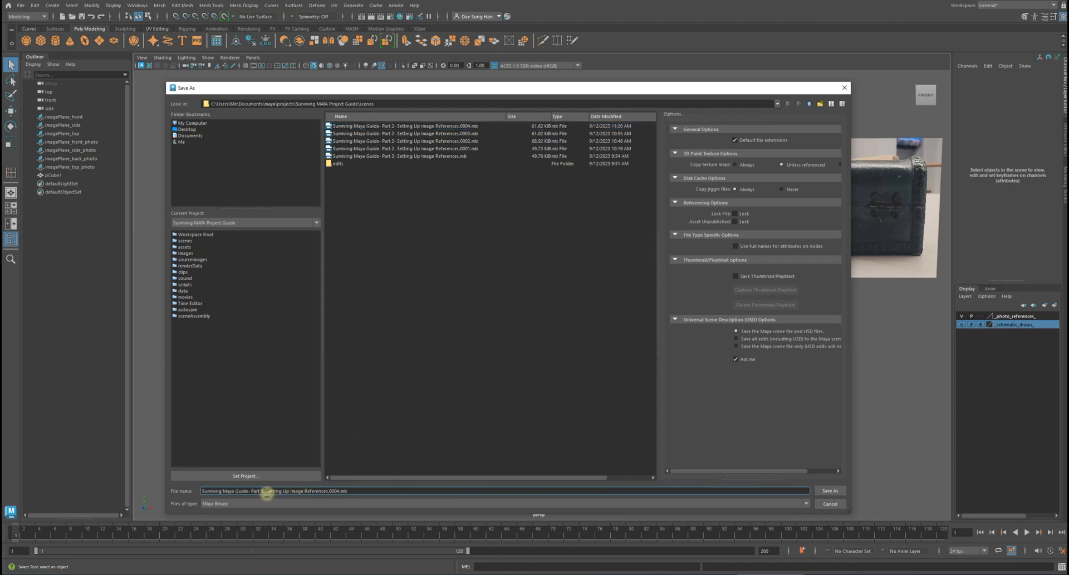
{"action": "left_click_drag", "start_coordinate": [267, 493], "coordinate": [463, 504]}
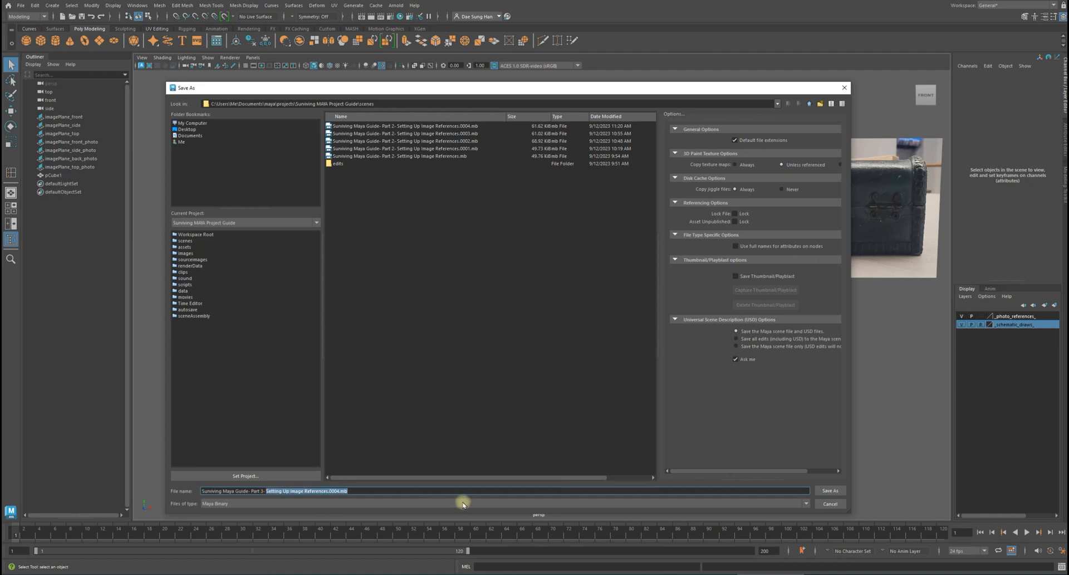
{"action": "type", "text": "Blocking In S"}
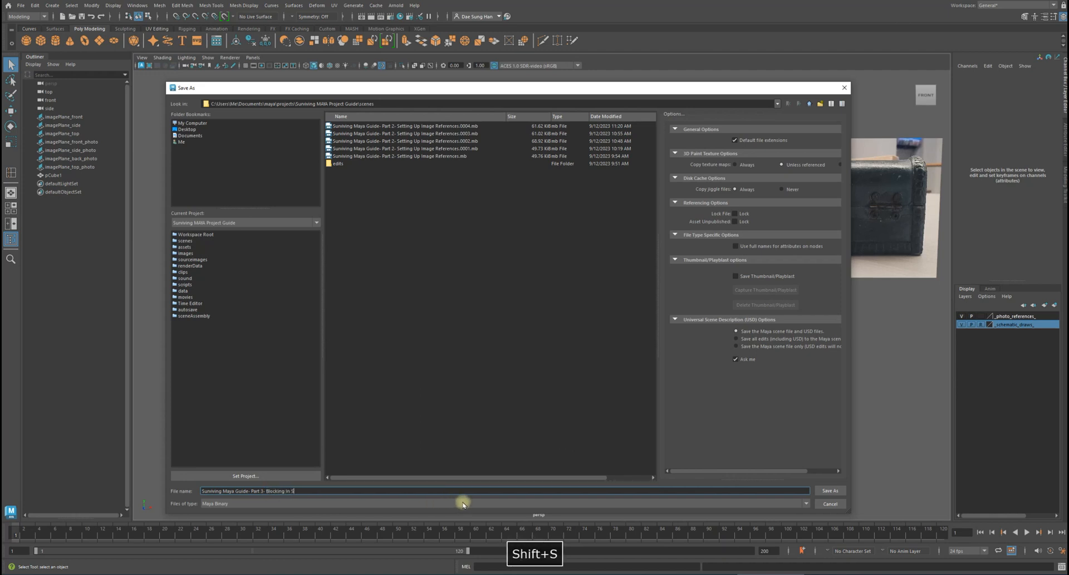
{"action": "key", "text": "BackSpace"}
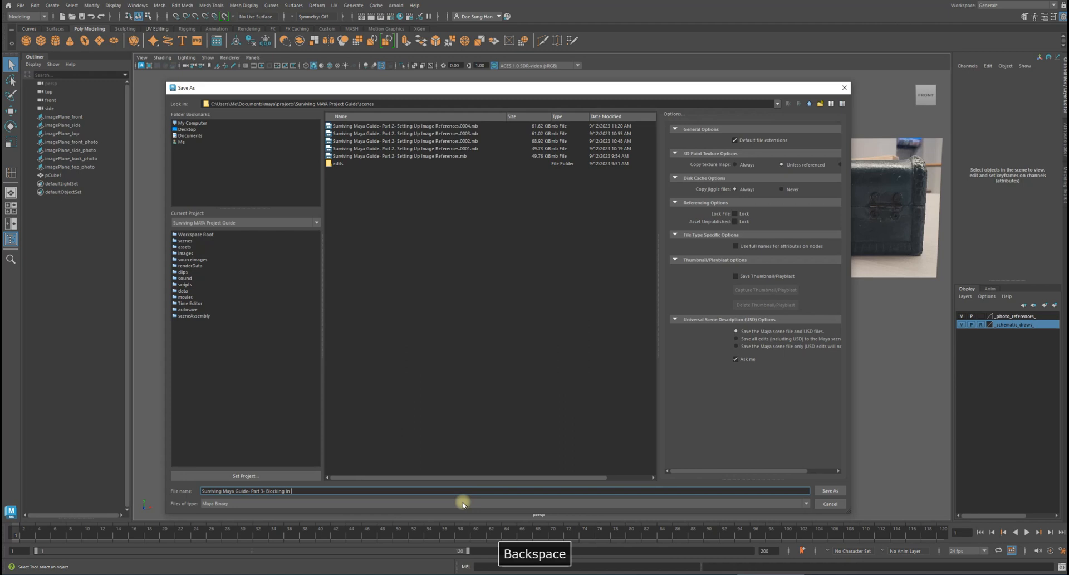
{"action": "type", "text": "H"}
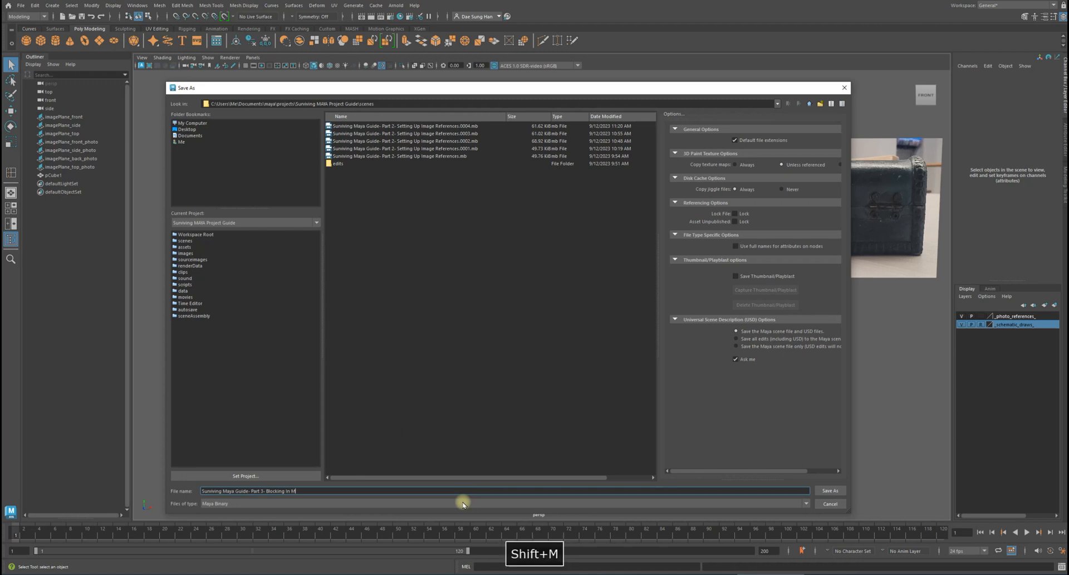
{"action": "key", "text": "shift+BackSpace"}
{"action": "type", "text": "Main Shape"}
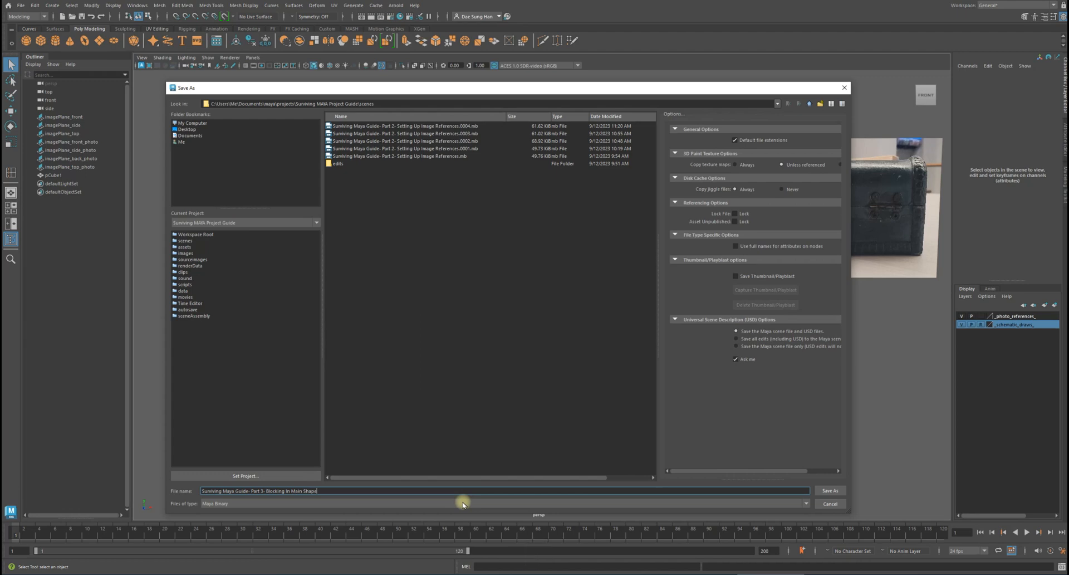
{"action": "key", "text": "Return"}
Examine the subdivided cube in the perspective view and compare it with the chest photos and schematic drawings
{"action": "left_click_drag", "start_coordinate": [513, 311], "coordinate": [515, 334], "text": "alt"}
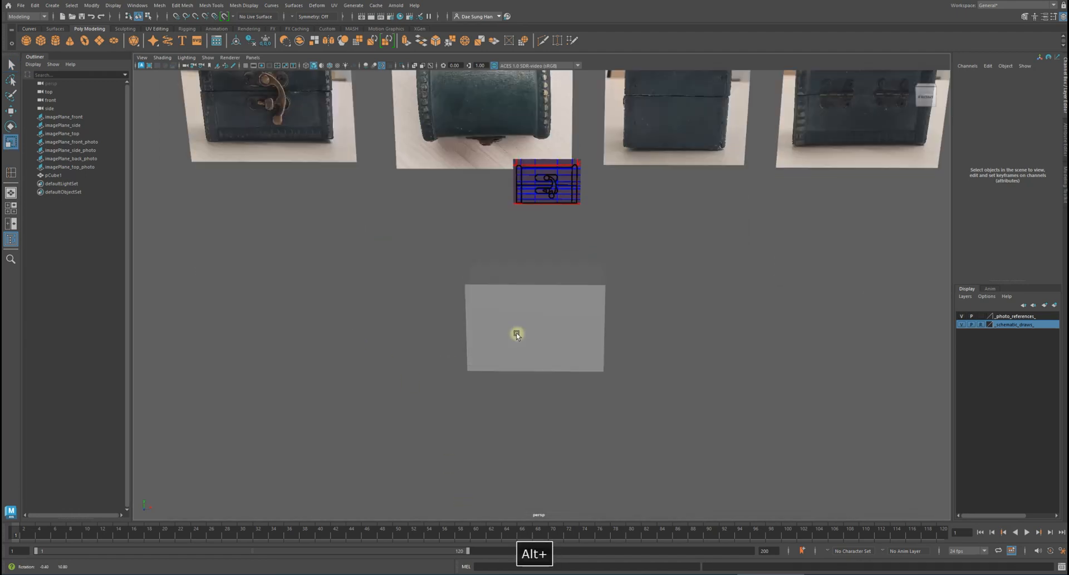
{"action": "right_click_drag", "start_coordinate": [516, 335], "coordinate": [659, 374], "text": "alt"}
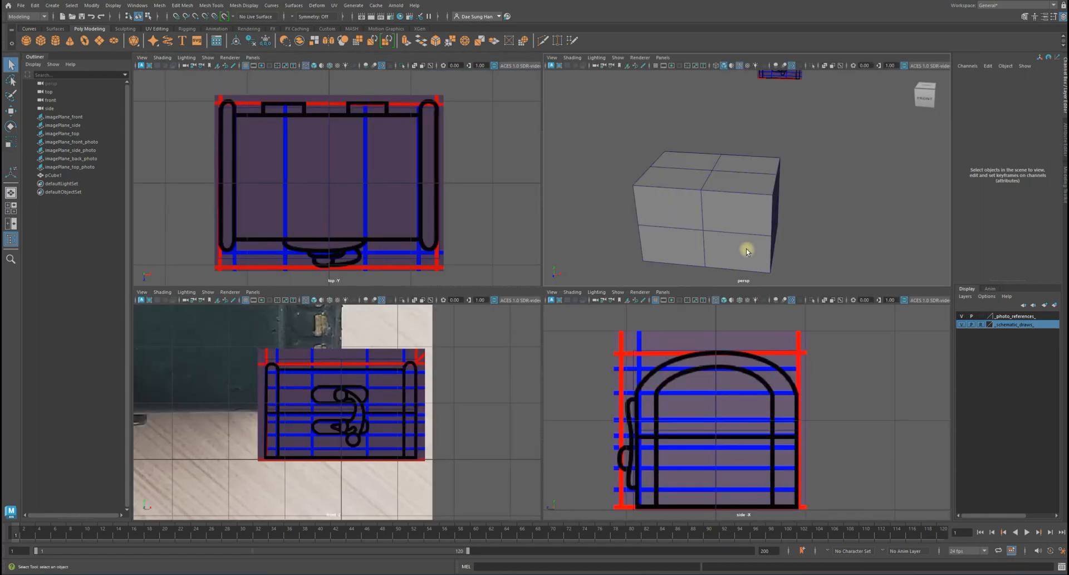
{"action": "key", "text": "space"}
{"action": "mouse_move", "coordinate": [747, 250]}
{"action": "left_mouse_down", "text": "alt"}
{"action": "mouse_move", "coordinate": [759, 252]}
{"action": "mouse_move", "coordinate": [716, 246]}
{"action": "mouse_move", "coordinate": [735, 267]}
{"action": "mouse_move", "coordinate": [683, 300]}
{"action": "mouse_move", "coordinate": [697, 308]}
{"action": "left_mouse_up", "text": "alt"}
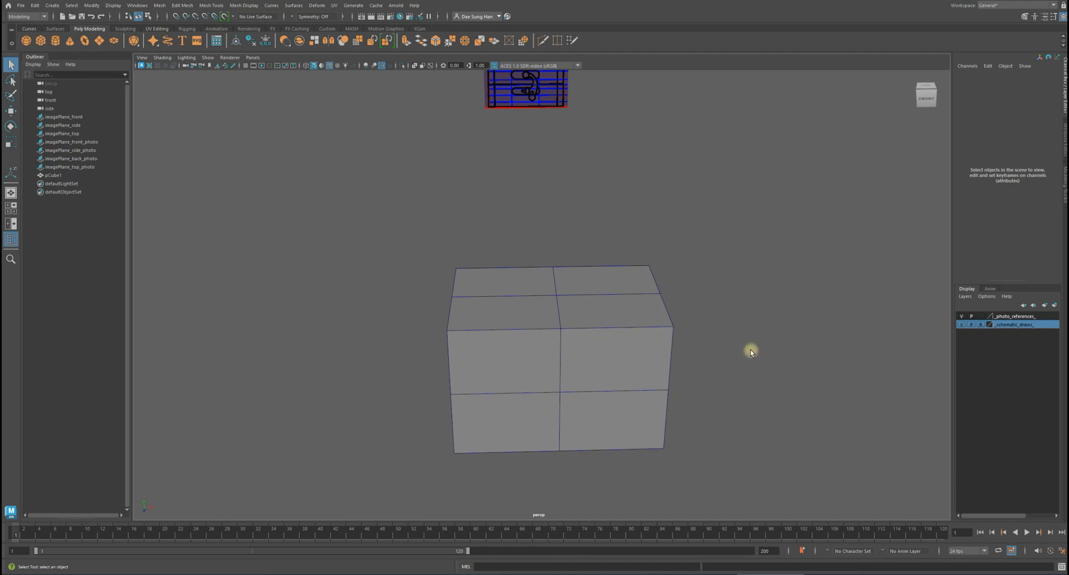
{"action": "left_click_drag", "start_coordinate": [749, 349], "coordinate": [732, 296], "text": "alt"}
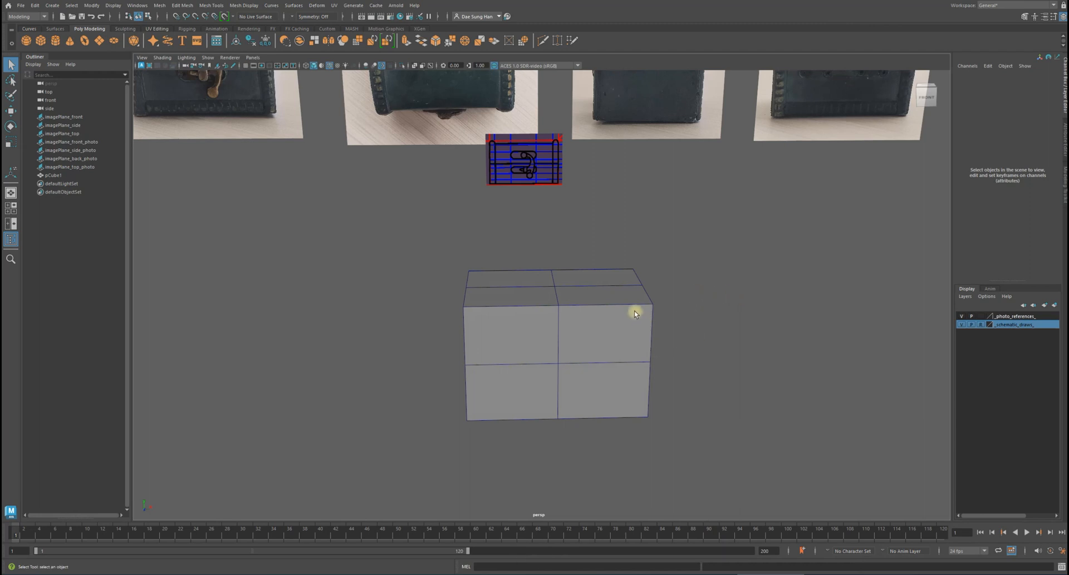
{"action": "right_click_drag", "start_coordinate": [622, 294], "coordinate": [639, 141], "text": "alt"}
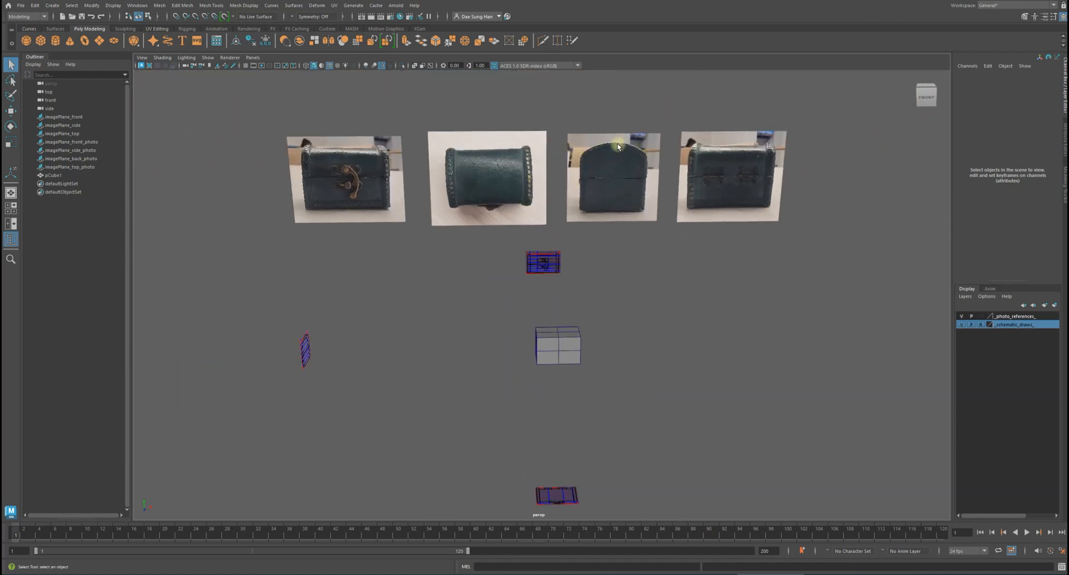
Switch the cube to edge mode, pick top edges on its right end, and return to object mode with the cube selected
{"action": "left_click_drag", "start_coordinate": [660, 150], "coordinate": [537, 306], "text": "alt"}
{"action": "right_click_drag", "start_coordinate": [440, 255], "coordinate": [565, 315], "text": "alt"}
{"action": "left_click_drag", "start_coordinate": [345, 218], "coordinate": [459, 305], "text": "alt"}
{"action": "right_click_drag", "start_coordinate": [458, 305], "coordinate": [638, 340], "text": "alt"}
{"action": "right_click_drag", "start_coordinate": [524, 292], "coordinate": [508, 210]}
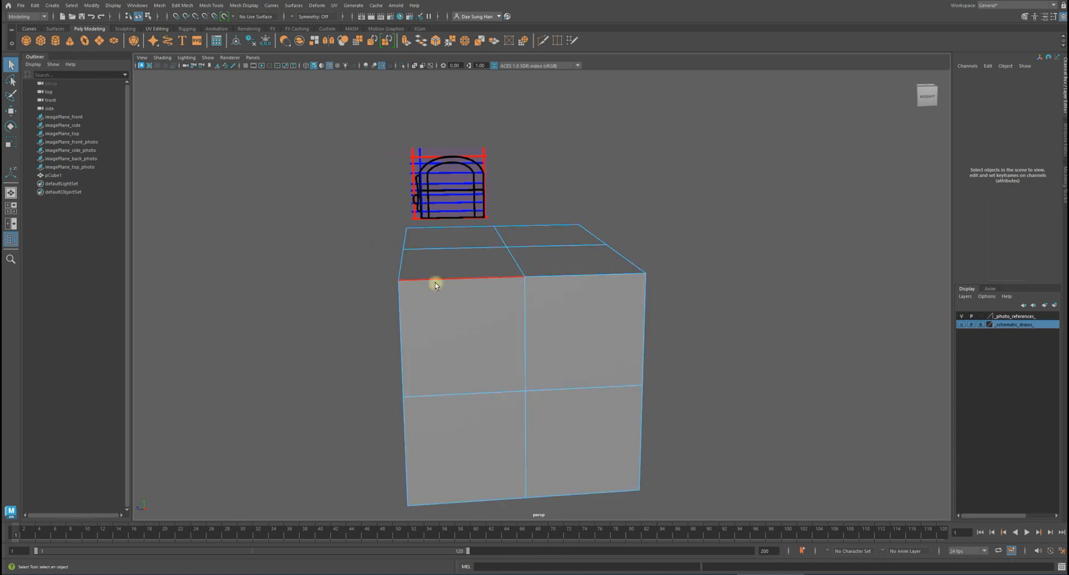
{"action": "left_click_drag", "start_coordinate": [435, 285], "coordinate": [673, 302], "text": "alt"}
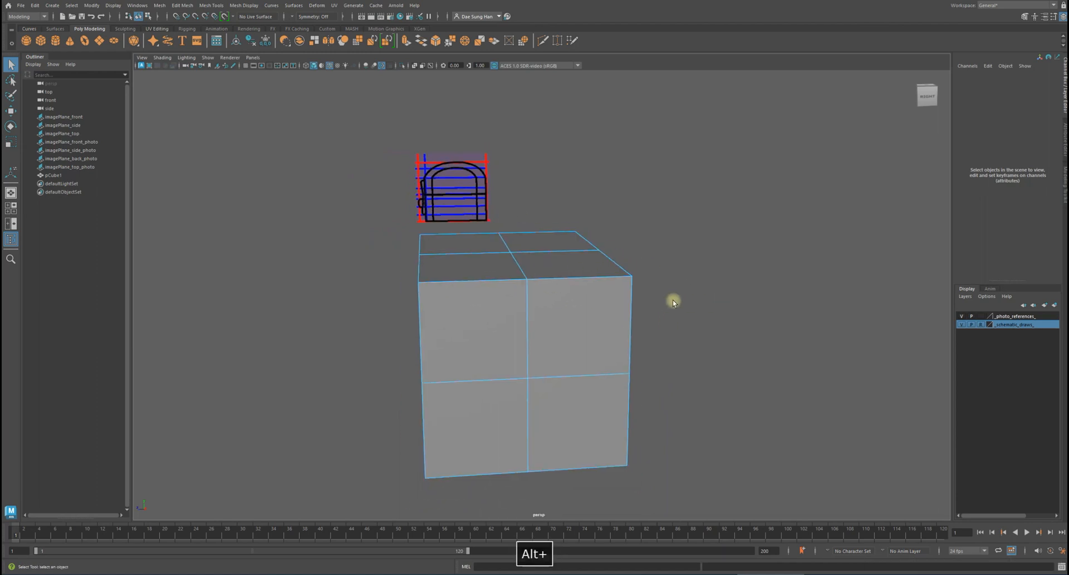
{"action": "left_click", "coordinate": [459, 284]}
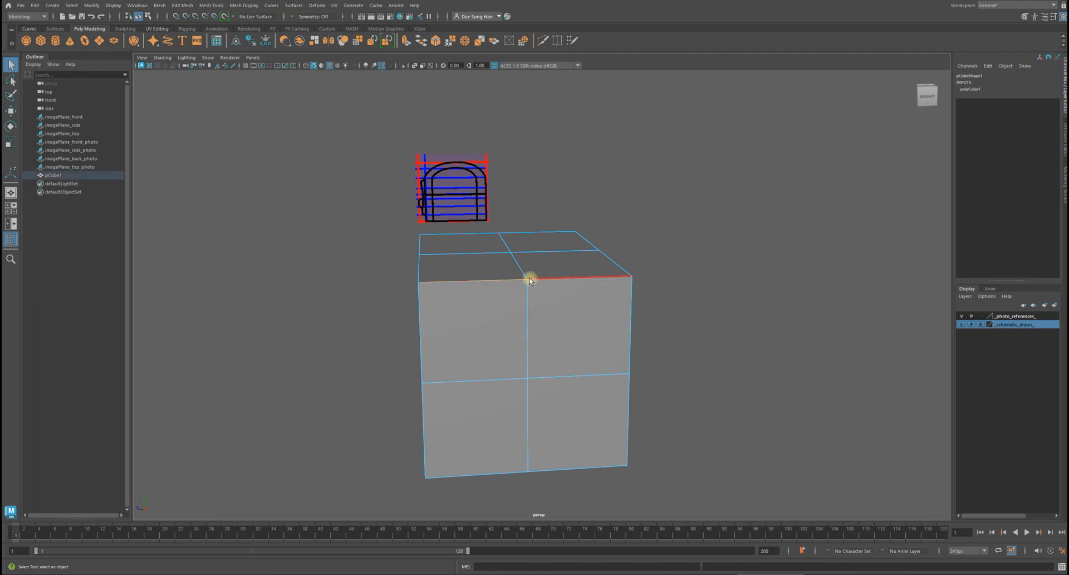
{"action": "mouse_move", "coordinate": [551, 308]}
{"action": "left_mouse_down", "text": "alt"}
{"action": "mouse_move", "coordinate": [563, 310]}
{"action": "mouse_move", "coordinate": [540, 306]}
{"action": "left_mouse_up", "text": "alt"}
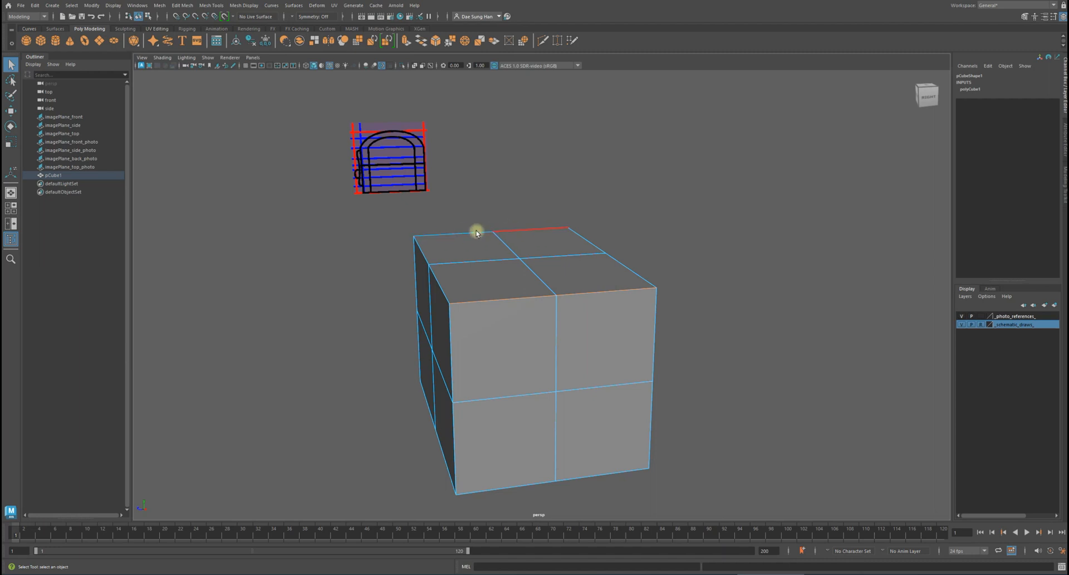
{"action": "left_click_drag", "start_coordinate": [508, 249], "coordinate": [701, 279], "text": "alt"}
{"action": "left_click", "coordinate": [611, 287]}
{"action": "left_click_drag", "start_coordinate": [598, 310], "coordinate": [537, 244], "text": "alt"}
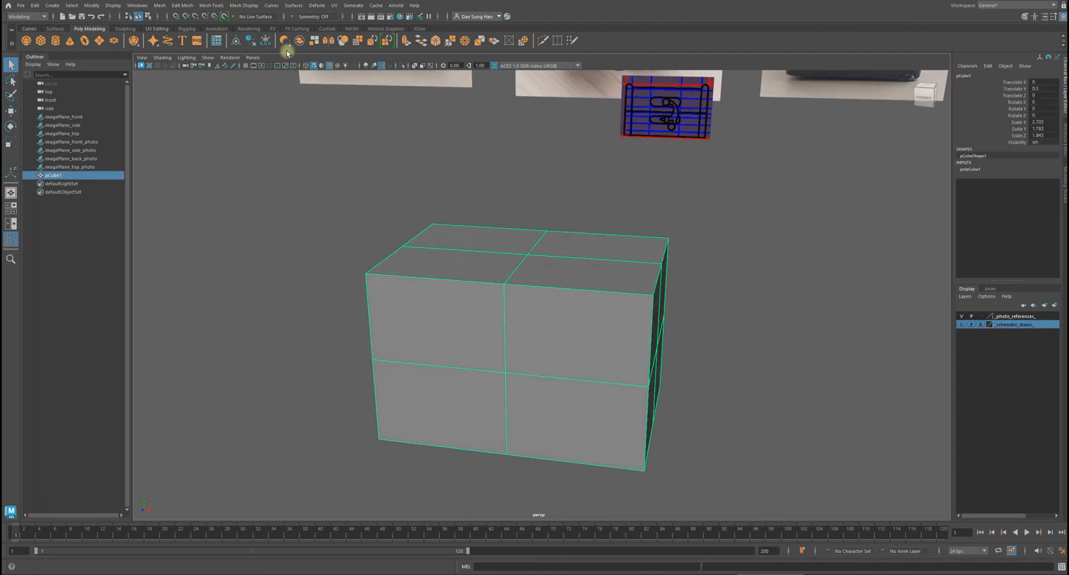
Set the modelling symmetry to World X with the whole cube selected
{"action": "left_click", "coordinate": [292, 17]}
{"action": "left_click", "coordinate": [291, 16]}
{"action": "left_click_drag", "start_coordinate": [618, 207], "coordinate": [668, 202], "text": "alt"}
{"action": "right_click_drag", "start_coordinate": [669, 202], "coordinate": [609, 191], "text": "alt"}
{"action": "middle_click_drag", "start_coordinate": [608, 191], "coordinate": [597, 219], "text": "alt"}
{"action": "right_click_drag", "start_coordinate": [597, 218], "coordinate": [579, 199], "text": "alt"}
{"action": "left_click_drag", "start_coordinate": [579, 199], "coordinate": [578, 188], "text": "alt"}
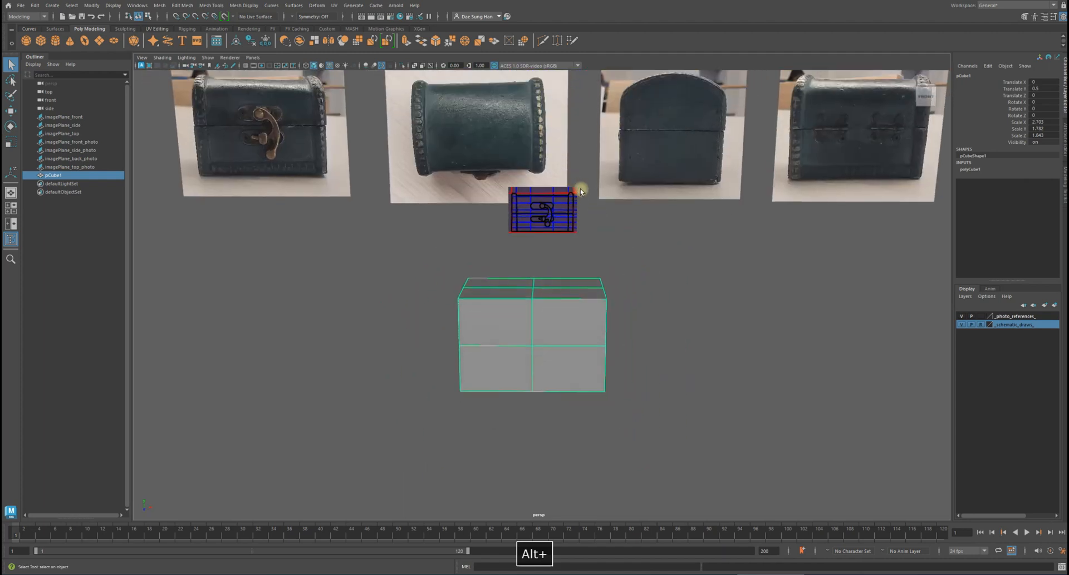
{"action": "right_click_drag", "start_coordinate": [578, 189], "coordinate": [423, 252], "text": "alt"}
{"action": "key", "text": "w"}
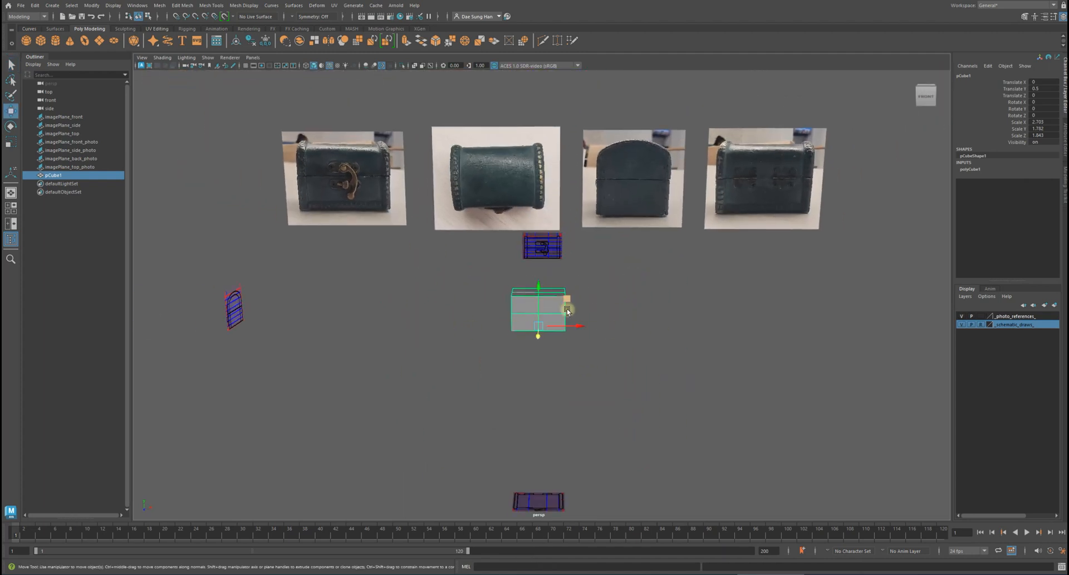
{"action": "right_click_drag", "start_coordinate": [568, 306], "coordinate": [807, 344], "text": "alt"}
{"action": "left_click_drag", "start_coordinate": [807, 344], "coordinate": [600, 285], "text": "alt"}
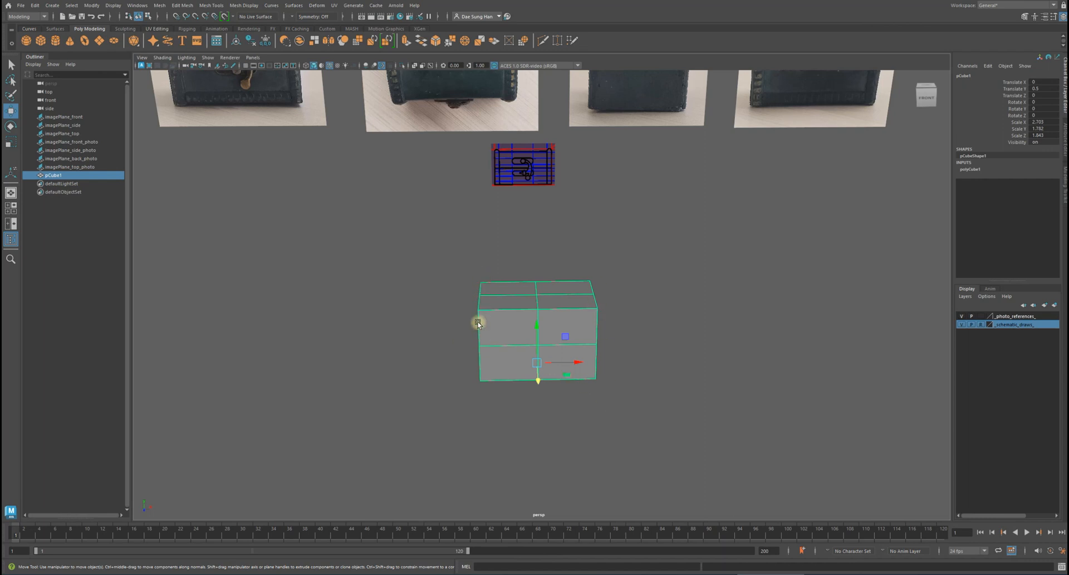
{"action": "left_click_drag", "start_coordinate": [640, 417], "coordinate": [514, 386], "text": "alt"}
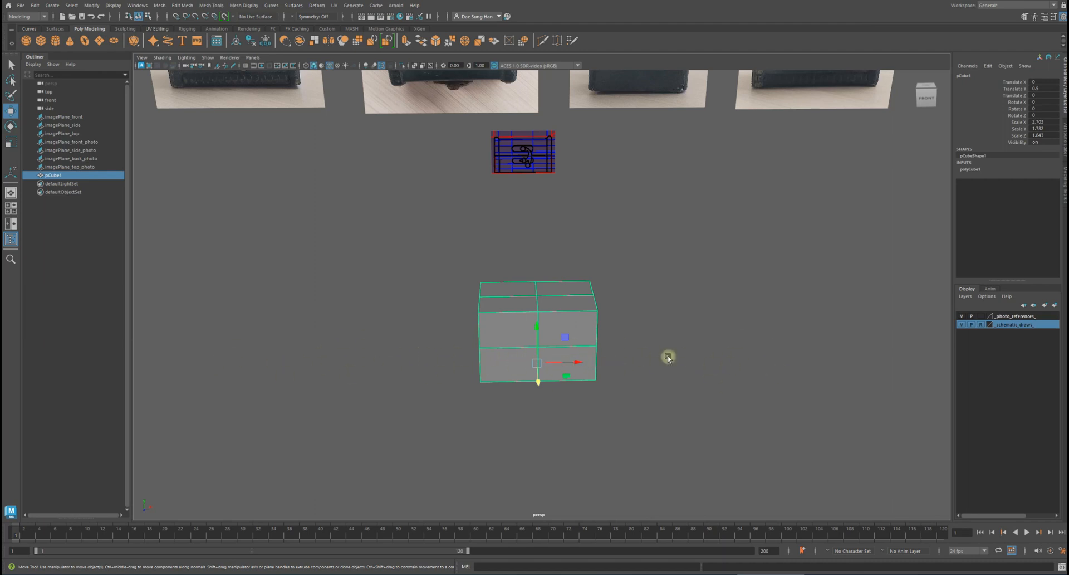
{"action": "right_click_drag", "start_coordinate": [523, 327], "coordinate": [611, 314], "text": "alt"}
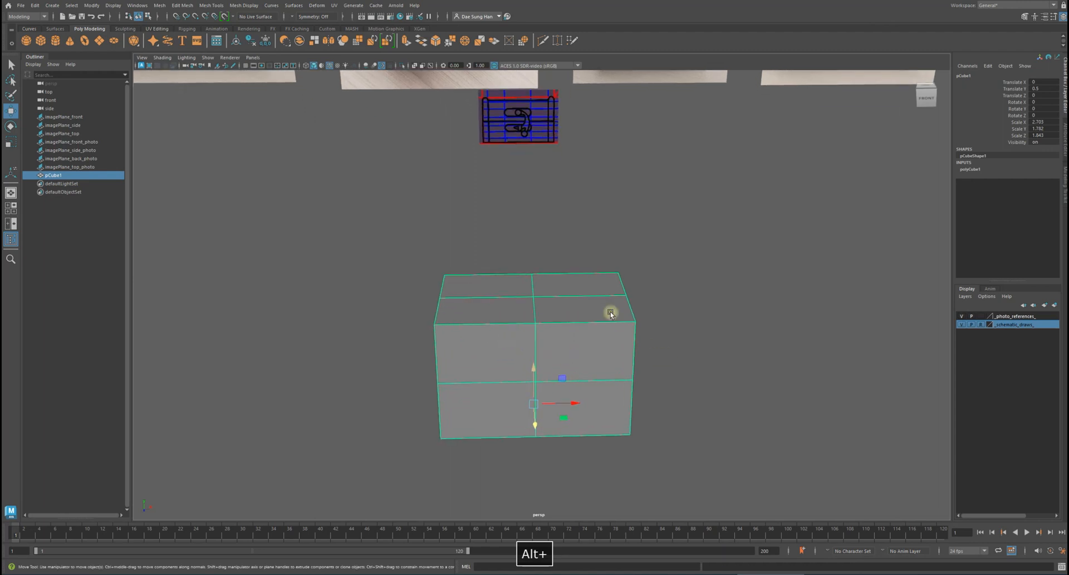
{"action": "left_click", "coordinate": [291, 18]}
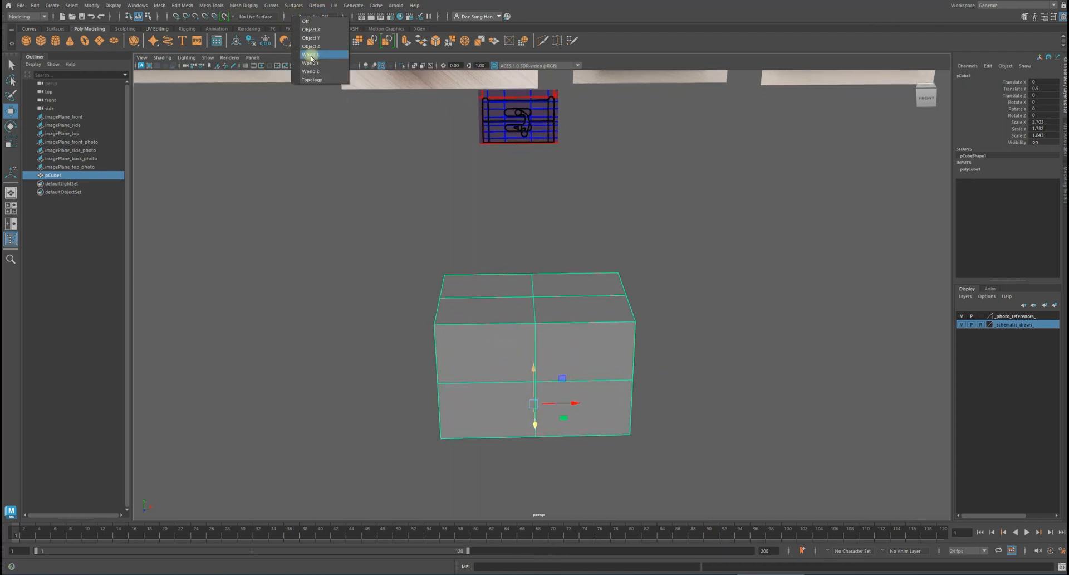
{"action": "left_click", "coordinate": [306, 55]}
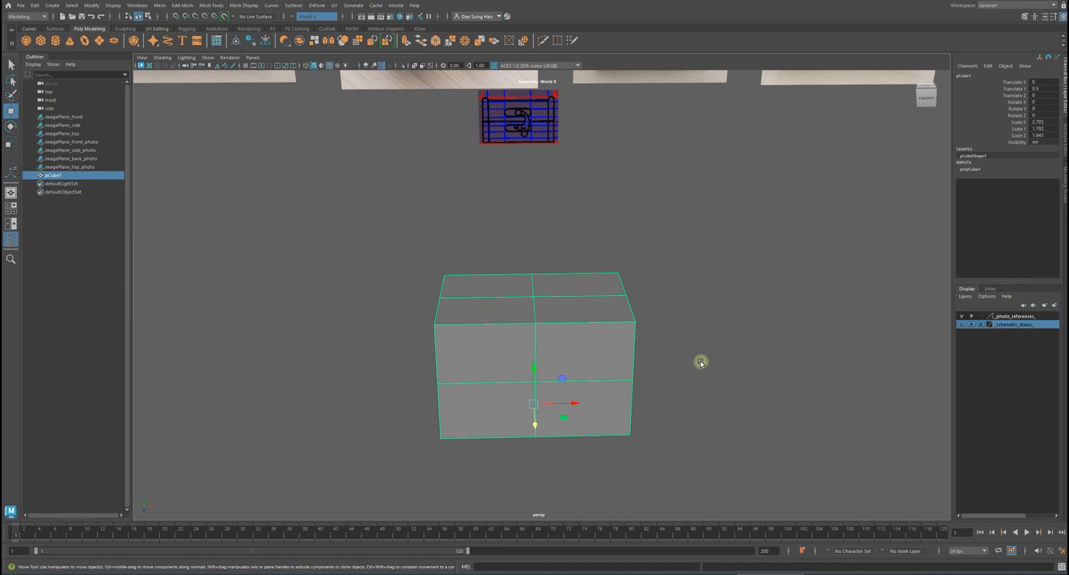
Switch the cube to edge mode and select the top edges of its right end with their mirrored counterparts
{"action": "left_click_drag", "start_coordinate": [692, 327], "coordinate": [654, 341], "text": "alt"}
{"action": "middle_click_drag", "start_coordinate": [591, 319], "coordinate": [578, 212], "text": "alt"}
{"action": "right_click_drag", "start_coordinate": [578, 213], "coordinate": [667, 245], "text": "alt"}
{"action": "right_click", "coordinate": [587, 233]}
{"action": "right_click_drag", "start_coordinate": [587, 233], "coordinate": [627, 108]}
{"action": "left_click_drag", "start_coordinate": [627, 107], "coordinate": [717, 160], "text": "alt"}
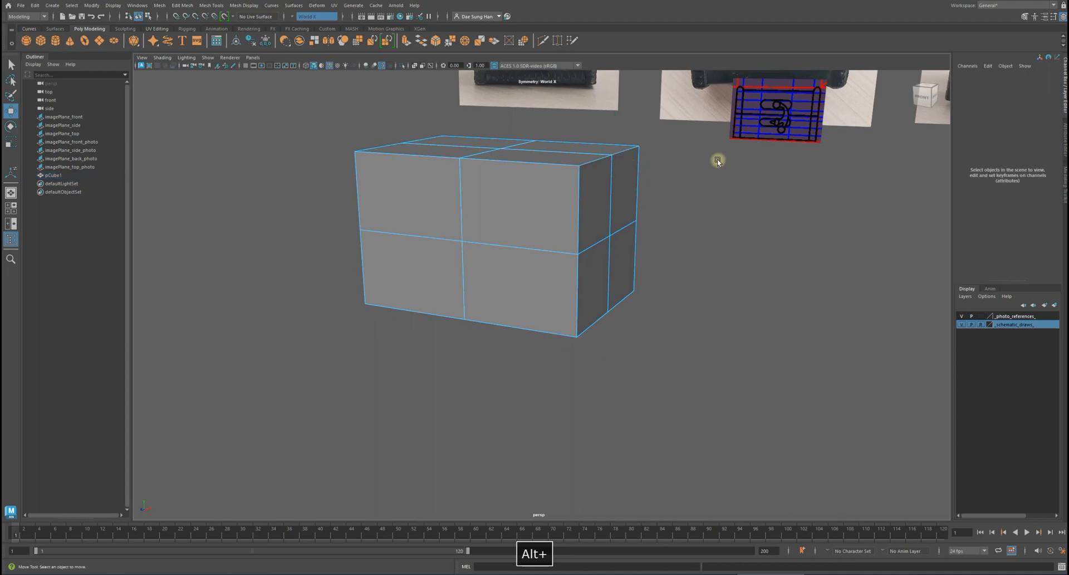
{"action": "left_click", "coordinate": [615, 155]}
{"action": "left_click_drag", "start_coordinate": [420, 134], "coordinate": [544, 237], "text": "alt"}
{"action": "key", "text": "q"}
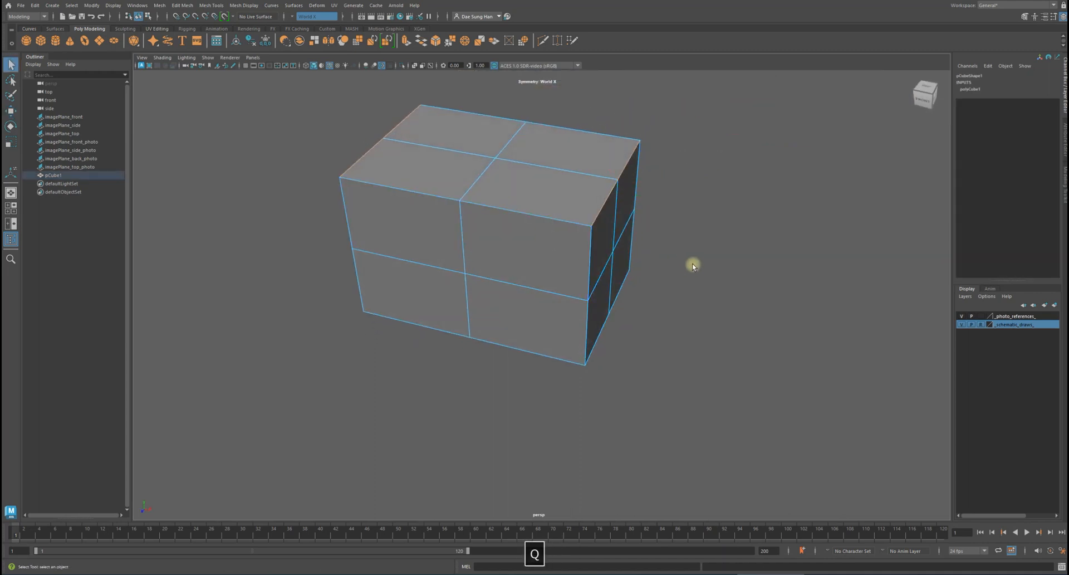
Inspect the mirrored edge selection across the cube's centre line, return to object mode, and clear the selection
{"action": "left_click_drag", "start_coordinate": [694, 266], "coordinate": [685, 250], "text": "alt"}
{"action": "left_click_drag", "start_coordinate": [594, 212], "coordinate": [503, 131], "text": "alt"}
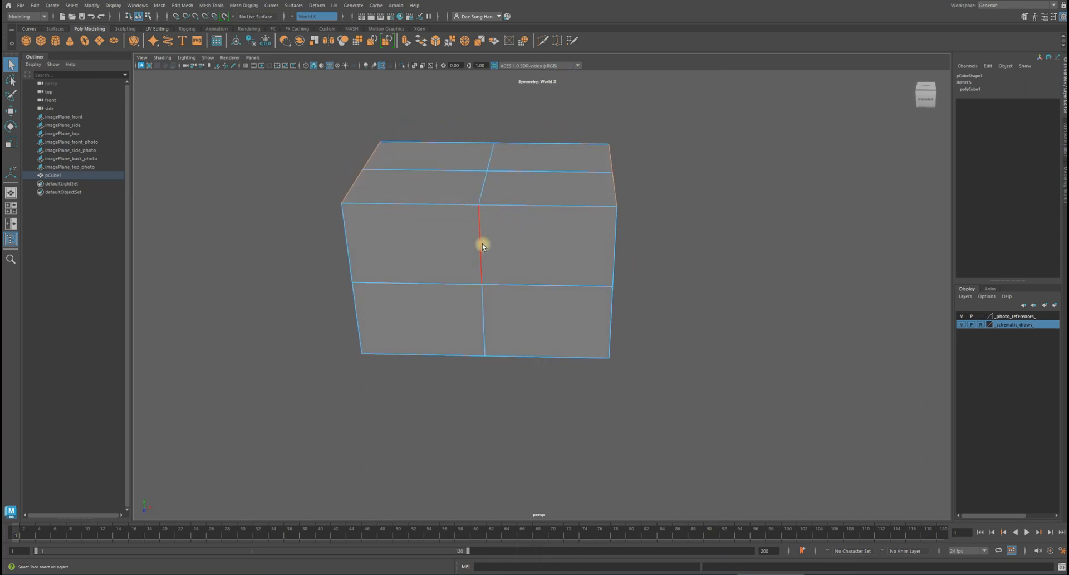
{"action": "left_click_drag", "start_coordinate": [511, 339], "coordinate": [513, 225], "text": "alt"}
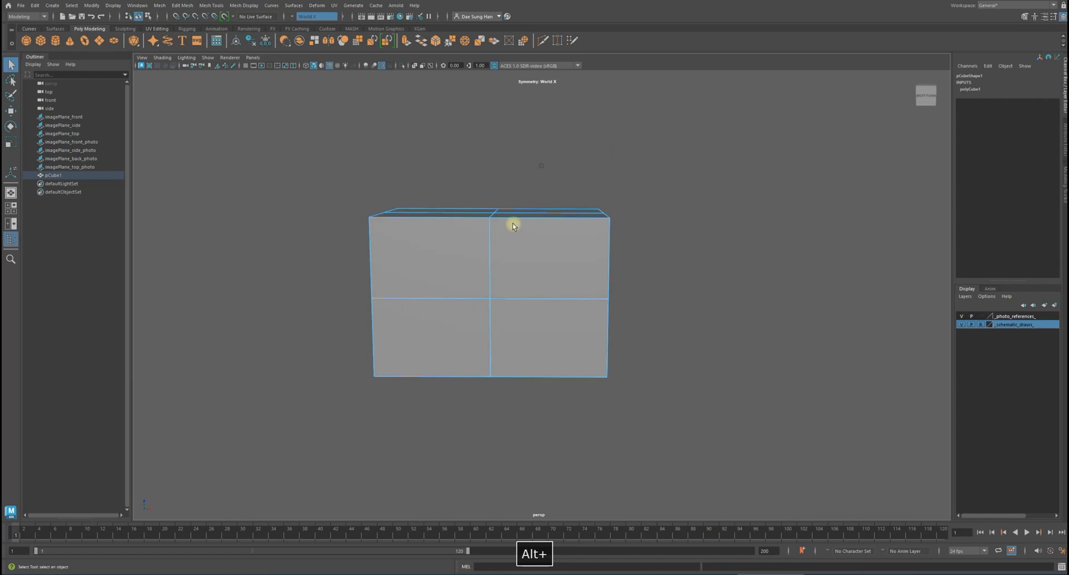
{"action": "mouse_move", "coordinate": [509, 323]}
{"action": "left_mouse_down", "text": "alt"}
{"action": "mouse_move", "coordinate": [513, 289]}
{"action": "mouse_move", "coordinate": [508, 315]}
{"action": "left_mouse_up", "text": "alt"}
{"action": "left_click_drag", "start_coordinate": [492, 352], "coordinate": [544, 239], "text": "alt"}
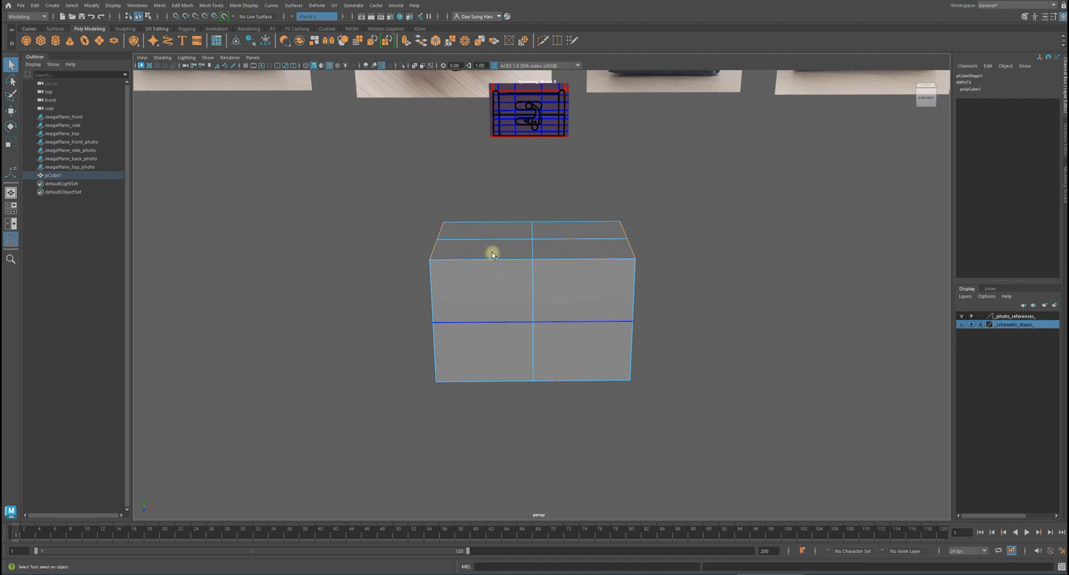
{"action": "right_click_drag", "start_coordinate": [489, 256], "coordinate": [544, 246], "text": "alt"}
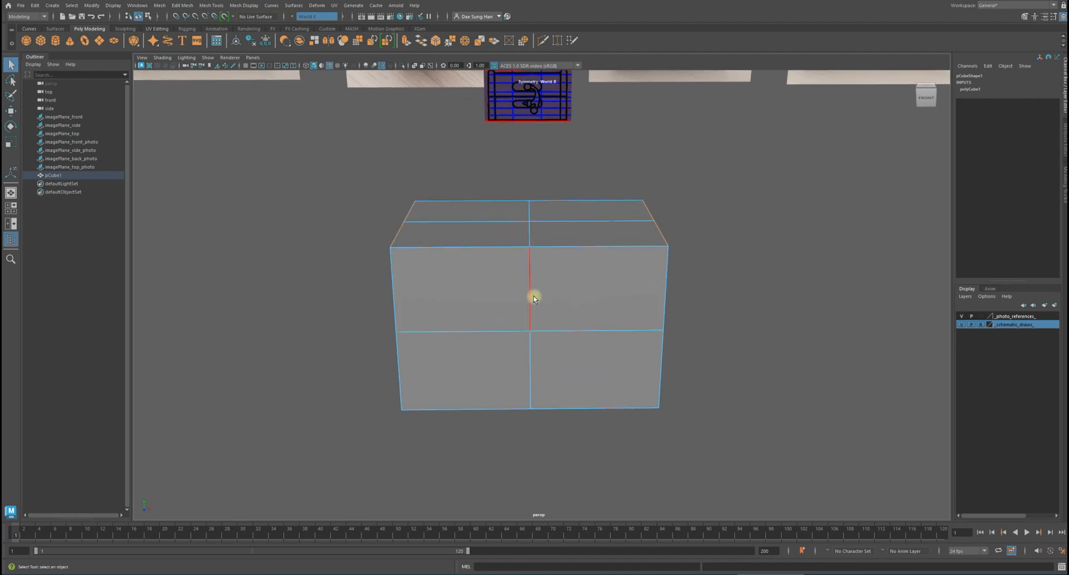
{"action": "left_click", "coordinate": [564, 223]}
{"action": "left_click", "coordinate": [732, 253]}
{"action": "left_click_drag", "start_coordinate": [583, 289], "coordinate": [583, 279], "text": "alt"}
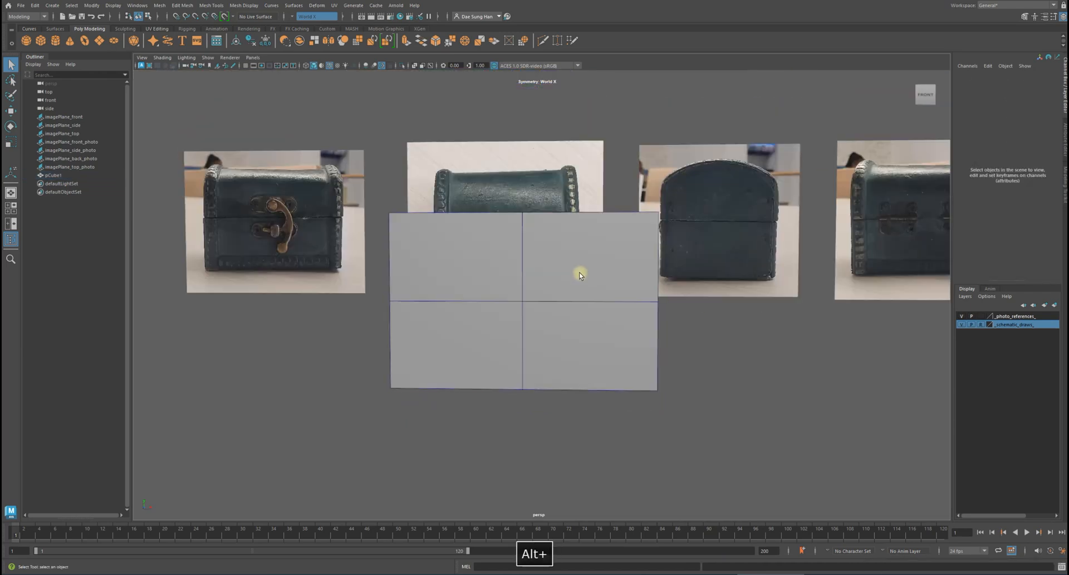
Select the whole cube, view it from several angles, and expand its polyCube1 construction settings
{"action": "left_click", "coordinate": [524, 229]}
{"action": "left_click_drag", "start_coordinate": [461, 295], "coordinate": [652, 346], "text": "alt"}
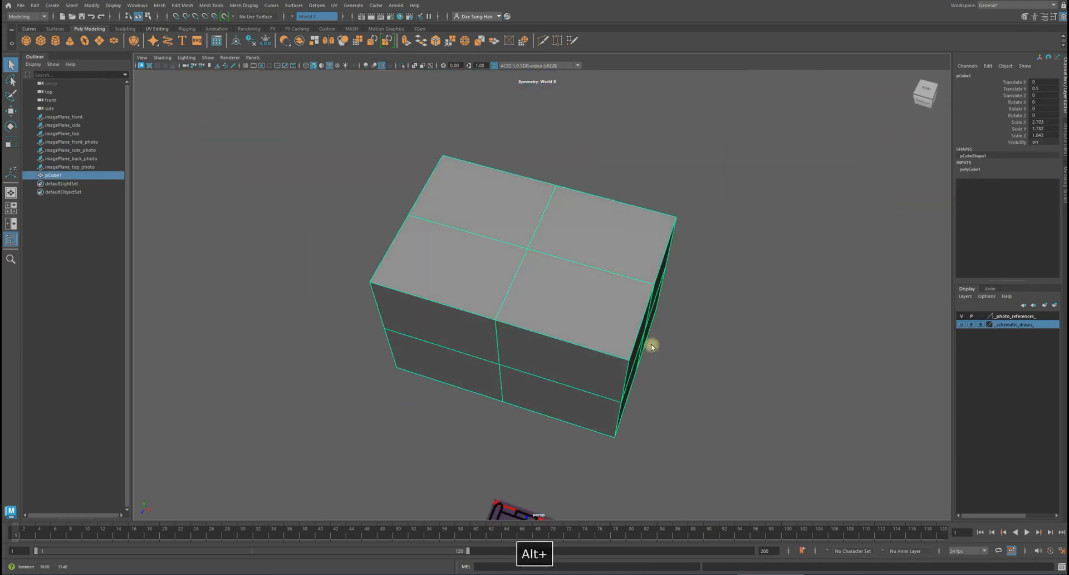
{"action": "left_click_drag", "start_coordinate": [666, 272], "coordinate": [577, 208], "text": "alt"}
{"action": "left_click_drag", "start_coordinate": [485, 247], "coordinate": [601, 251], "text": "alt"}
{"action": "left_click", "coordinate": [970, 169]}
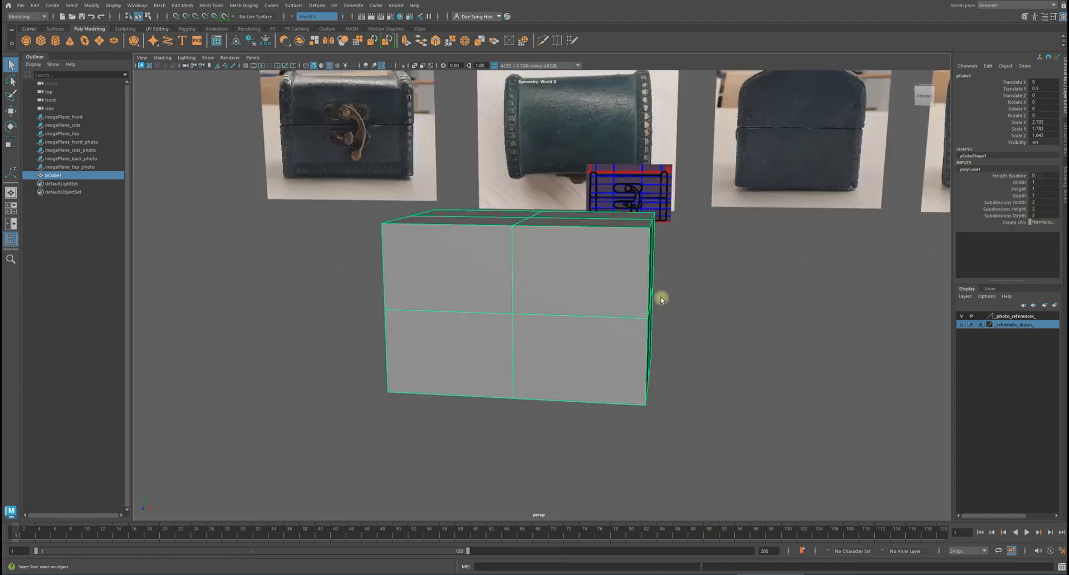
Try rotating the whole cube and undo the rotation
{"action": "left_click_drag", "start_coordinate": [662, 300], "coordinate": [579, 323], "text": "alt"}
{"action": "left_click_drag", "start_coordinate": [707, 341], "coordinate": [628, 320], "text": "alt"}
{"action": "key", "text": "e"}
{"action": "left_click_drag", "start_coordinate": [529, 357], "coordinate": [554, 429]}
{"action": "key", "text": "z"}
{"action": "left_click_drag", "start_coordinate": [503, 248], "coordinate": [737, 170], "text": "alt"}
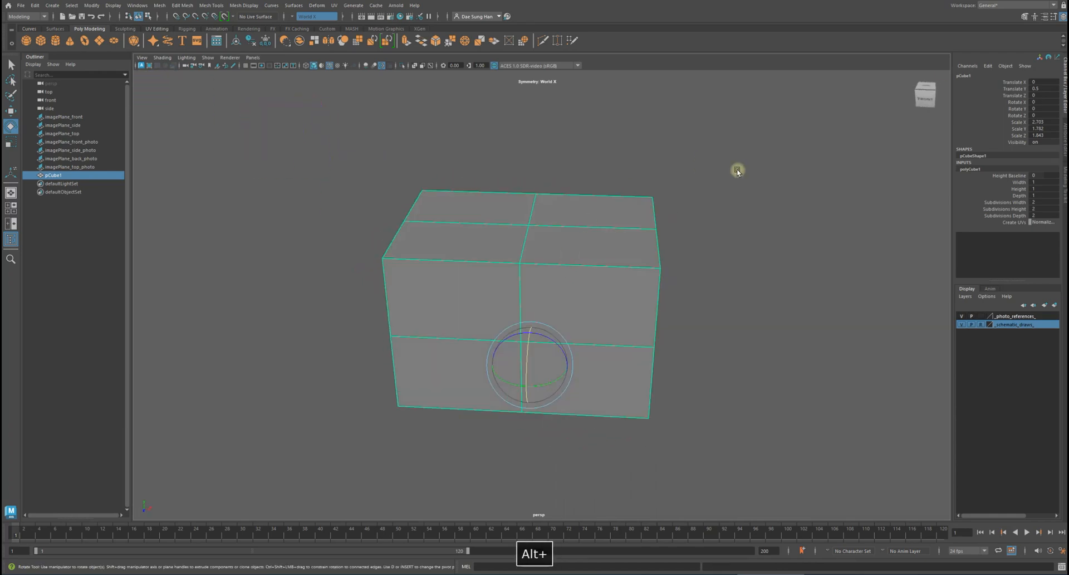
Reselect the whole cube and dismiss the desktop notification
{"action": "left_click", "coordinate": [738, 171]}
{"action": "left_click", "coordinate": [654, 261]}
{"action": "left_click_drag", "start_coordinate": [649, 258], "coordinate": [644, 246], "text": "alt"}
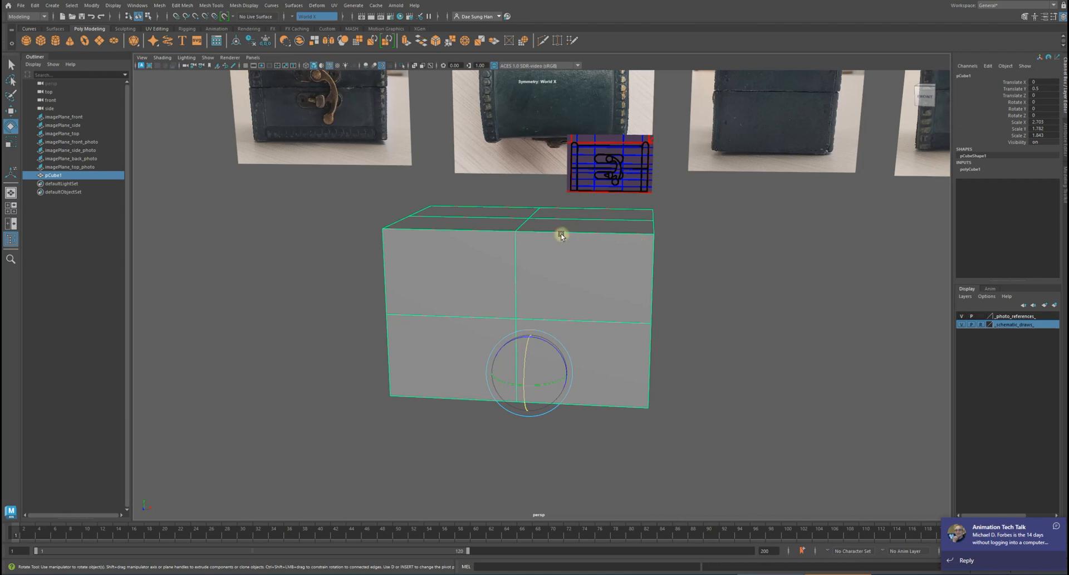
{"action": "right_click_drag", "start_coordinate": [527, 234], "coordinate": [724, 313], "text": "alt"}
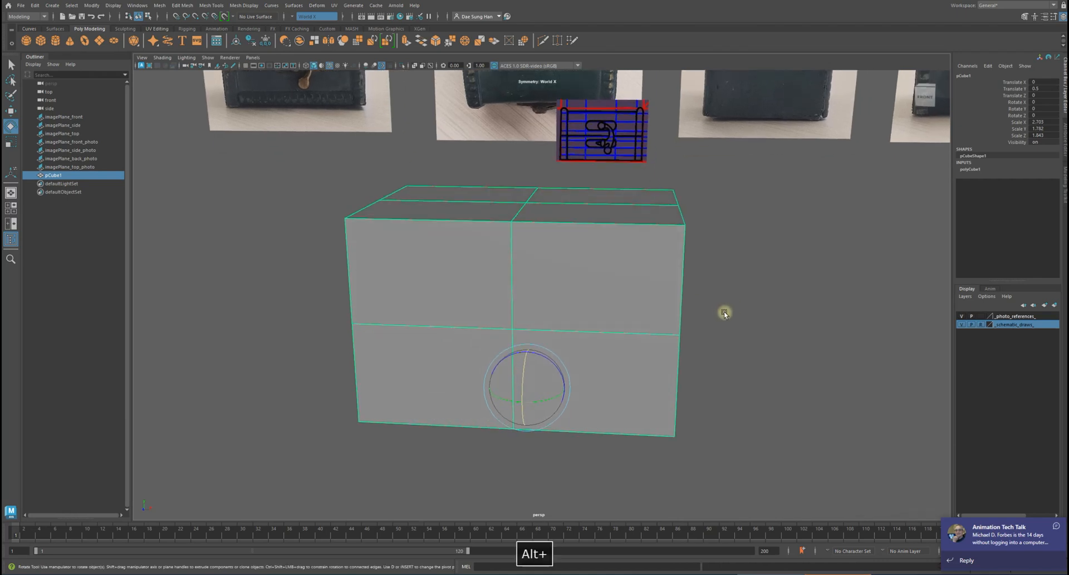
{"action": "left_click_drag", "start_coordinate": [572, 248], "coordinate": [641, 282], "text": "alt"}
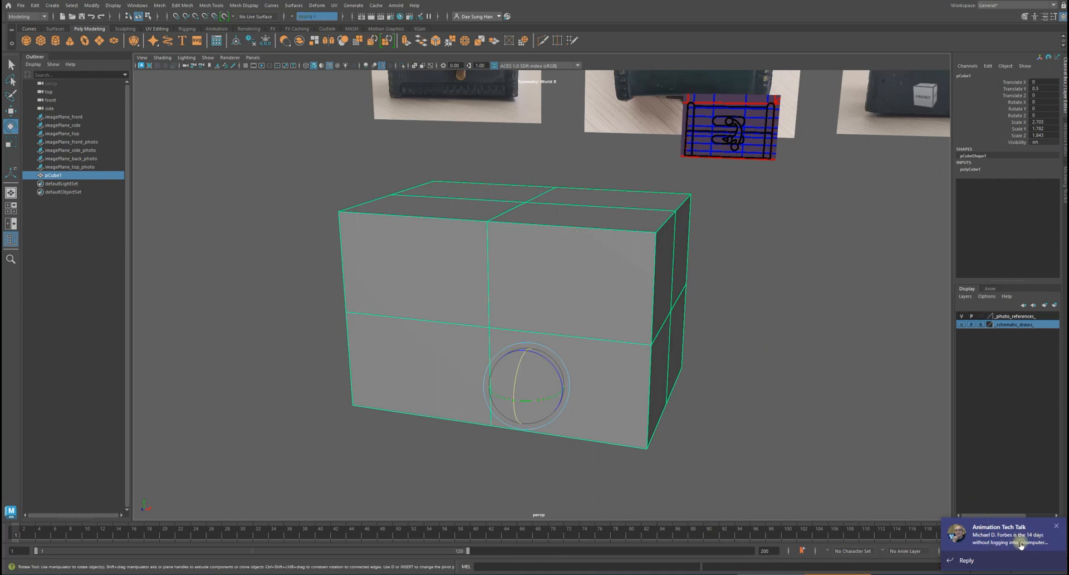
{"action": "left_click", "coordinate": [1056, 526]}
{"action": "left_click_drag", "start_coordinate": [632, 364], "coordinate": [644, 306], "text": "alt"}
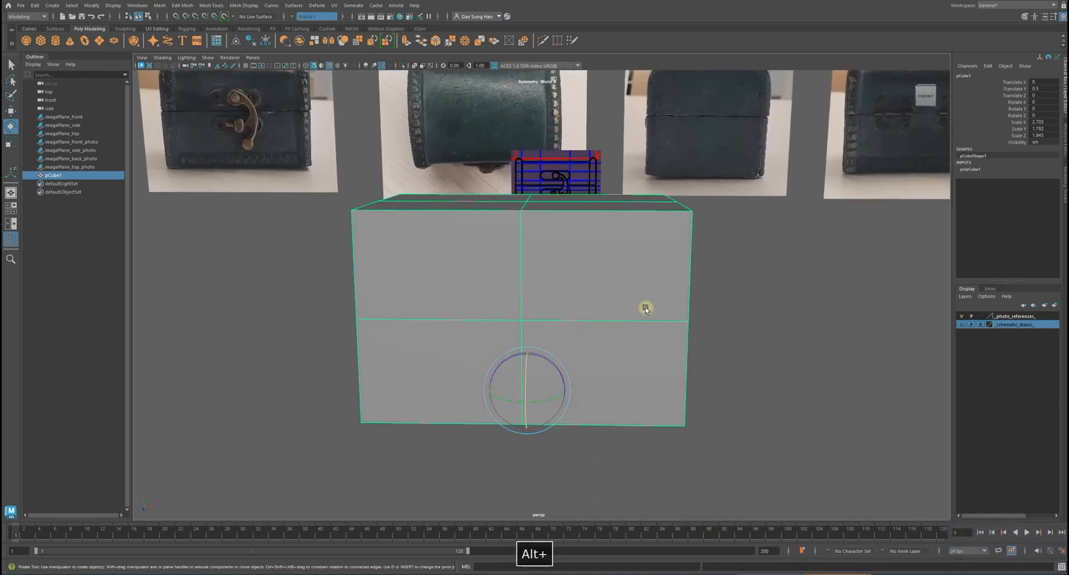
Switch the cube to edge mode and test selecting top edges on its right end with World X symmetry active
{"action": "left_click_drag", "start_coordinate": [632, 229], "coordinate": [615, 250], "text": "alt"}
{"action": "right_click", "coordinate": [615, 250]}
{"action": "left_click", "coordinate": [619, 199]}
{"action": "left_click", "coordinate": [670, 222]}
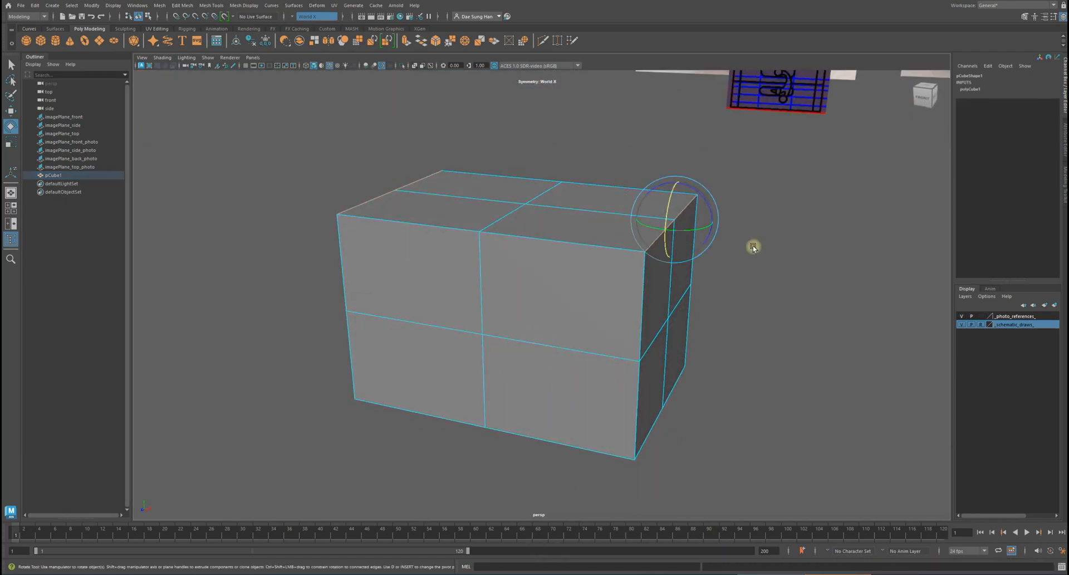
{"action": "key", "text": "w"}
{"action": "left_click", "coordinate": [708, 214]}
{"action": "left_click", "coordinate": [689, 204]}
{"action": "left_click", "coordinate": [657, 238], "text": "shift"}
{"action": "left_click", "coordinate": [390, 194], "text": "shift"}
{"action": "left_click_drag", "start_coordinate": [711, 265], "coordinate": [423, 239], "text": "alt"}
{"action": "key", "text": "q"}
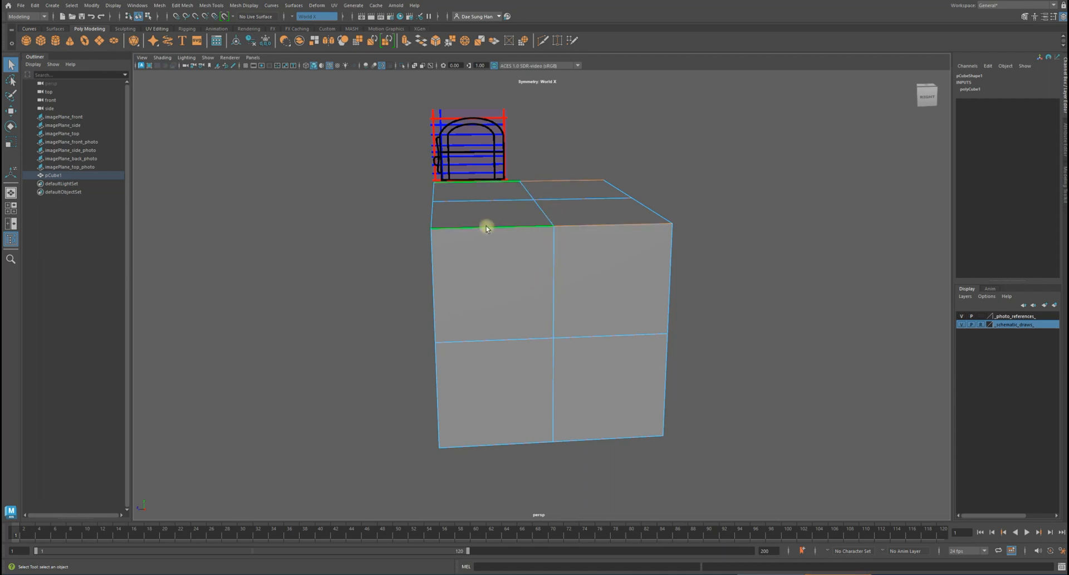
Select the cube's two long top edges at the front and back, checking the symmetric selection from both ends
{"action": "left_click_drag", "start_coordinate": [426, 213], "coordinate": [429, 201], "text": "alt"}
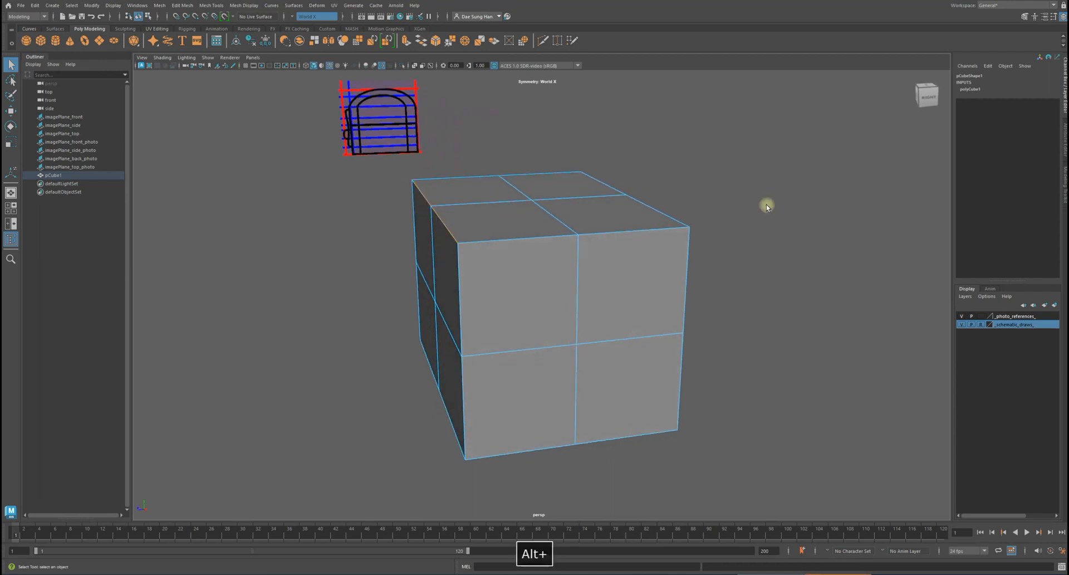
{"action": "left_click", "coordinate": [657, 211], "text": "shift"}
{"action": "left_click_drag", "start_coordinate": [656, 212], "coordinate": [573, 215], "text": "alt"}
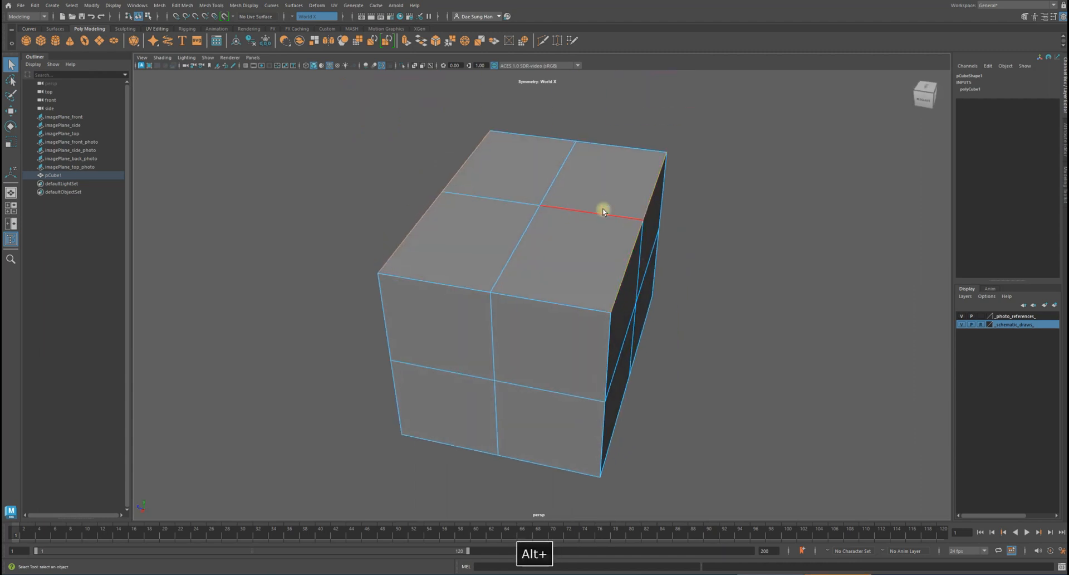
{"action": "left_click_drag", "start_coordinate": [592, 280], "coordinate": [403, 229], "text": "alt"}
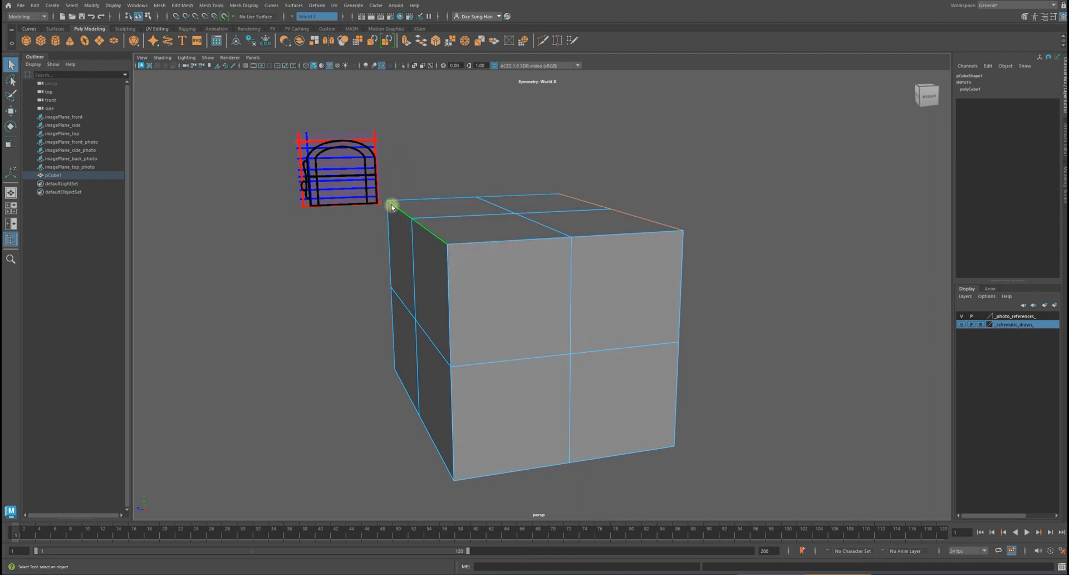
{"action": "left_click", "coordinate": [411, 247]}
{"action": "left_click_drag", "start_coordinate": [312, 149], "coordinate": [623, 222], "text": "alt"}
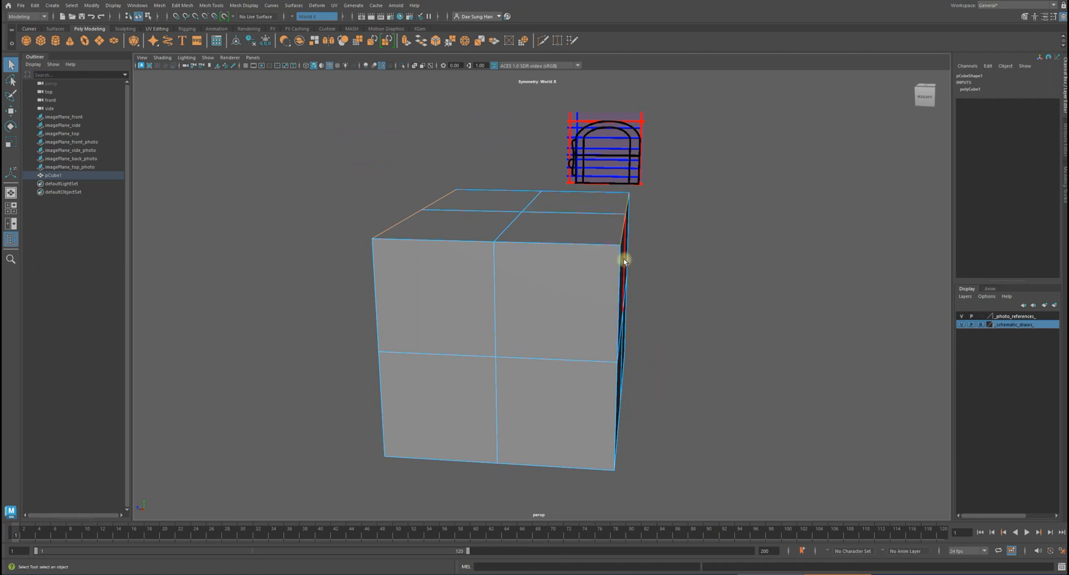
{"action": "mouse_move", "coordinate": [594, 219]}
{"action": "left_mouse_down", "text": "alt"}
{"action": "mouse_move", "coordinate": [651, 220]}
{"action": "mouse_move", "coordinate": [592, 216]}
{"action": "left_mouse_up", "text": "alt"}
{"action": "left_click_drag", "start_coordinate": [543, 157], "coordinate": [647, 175], "text": "alt"}
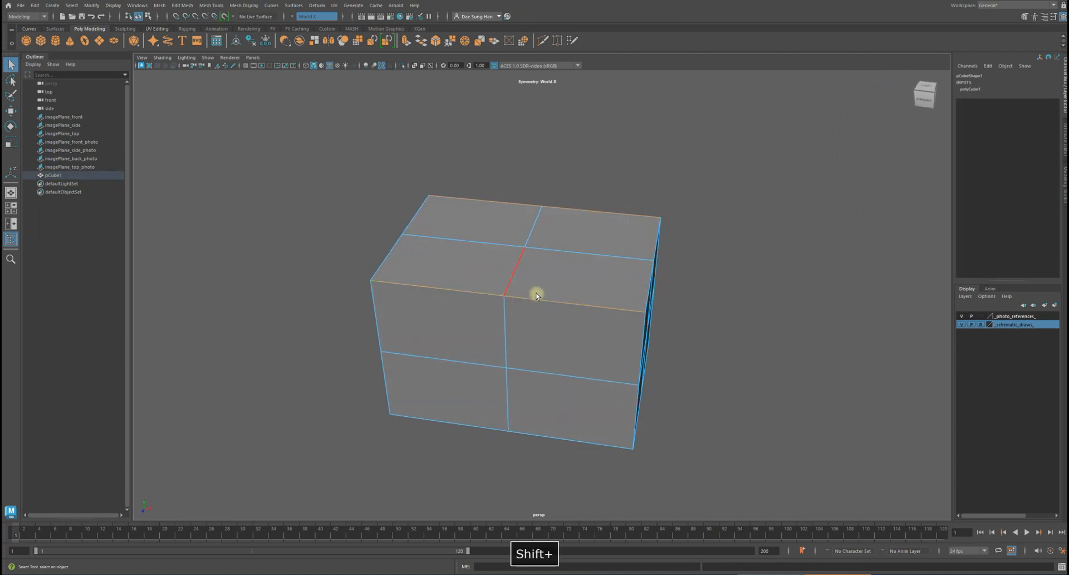
{"action": "left_click_drag", "start_coordinate": [543, 277], "coordinate": [660, 160], "text": "alt"}
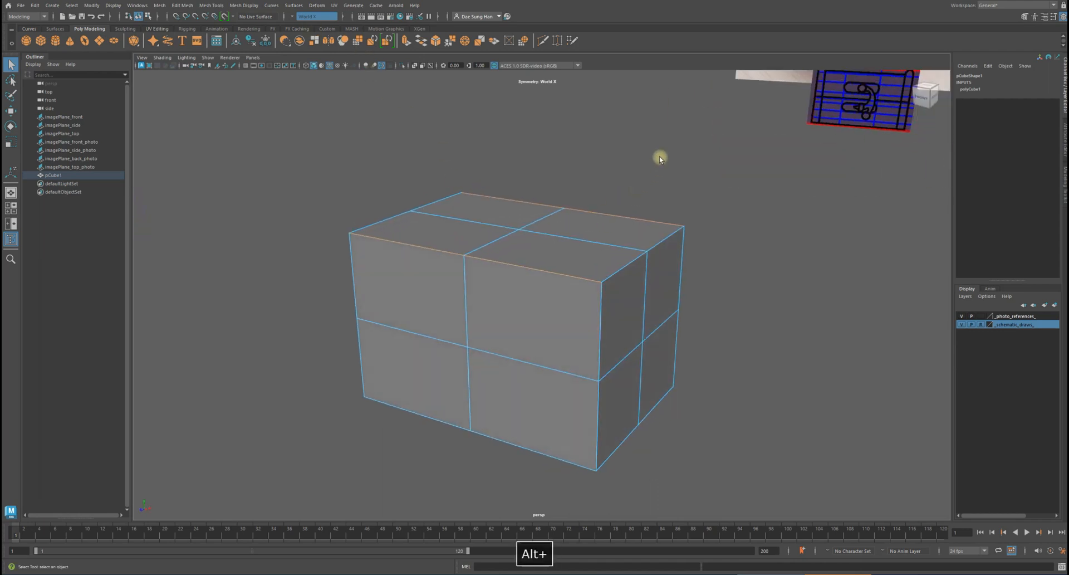
Bevel the two selected long top edges and compare the profile with the chest drawing in the side view
{"action": "right_click", "coordinate": [660, 160], "text": "shift"}
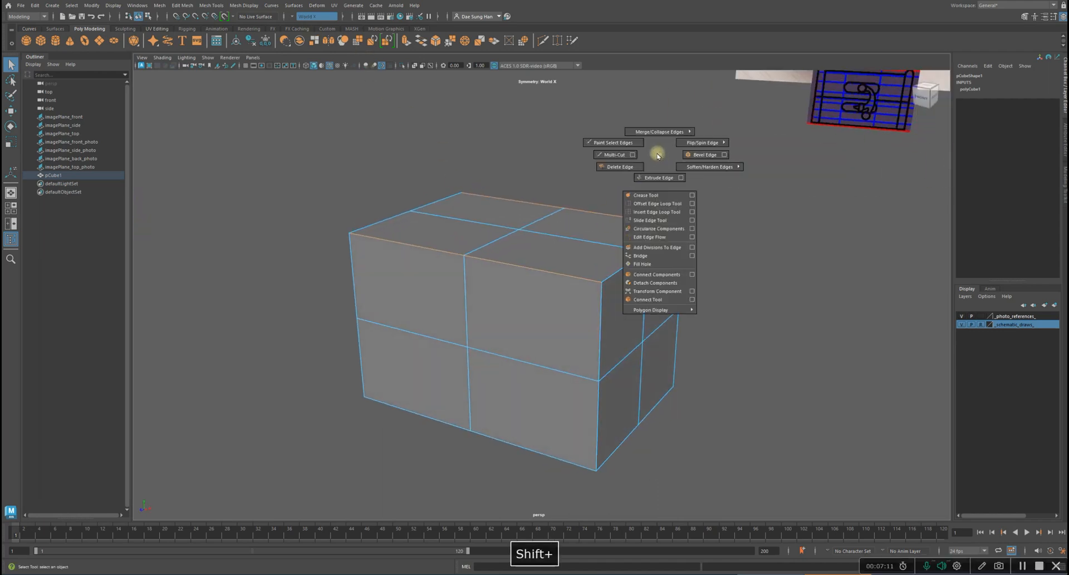
{"action": "left_click", "coordinate": [713, 154]}
{"action": "left_click_drag", "start_coordinate": [640, 312], "coordinate": [508, 289], "text": "alt"}
{"action": "key", "text": "space"}
{"action": "key", "text": "space"}
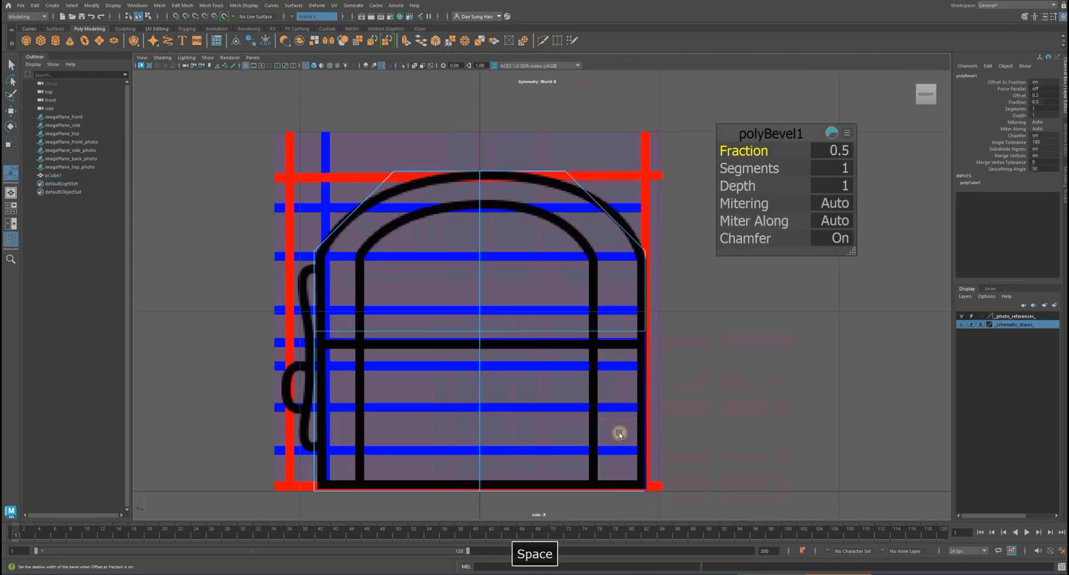
{"action": "middle_click_drag", "start_coordinate": [578, 381], "coordinate": [544, 357], "text": "alt"}
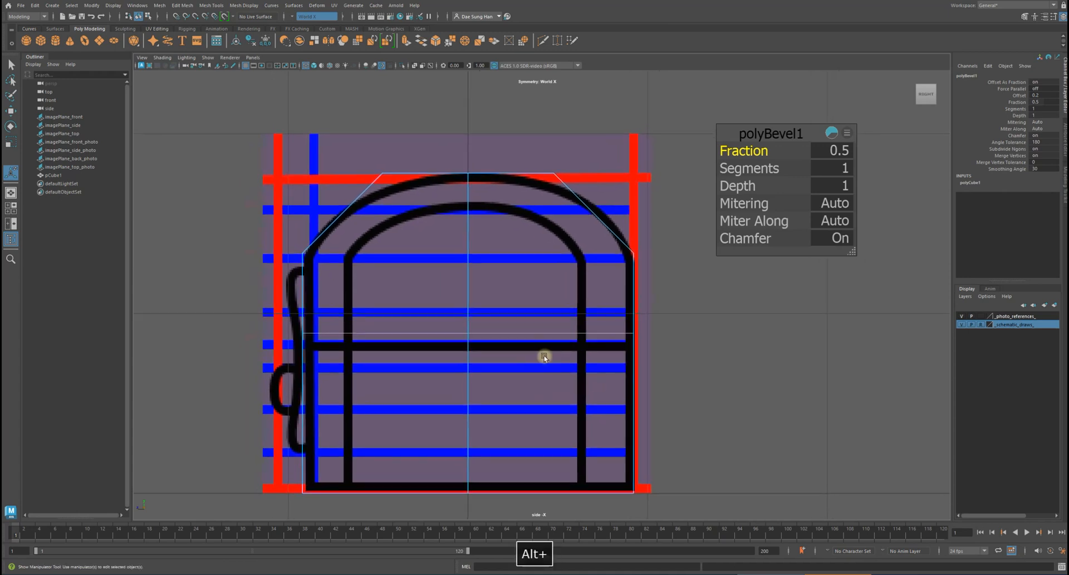
Set the bevel to 3 segments with a fraction of 0.7 to match the drawn lid arch
{"action": "left_click", "coordinate": [836, 172]}
{"action": "type", "text": "3"}
{"action": "key", "text": "Return"}
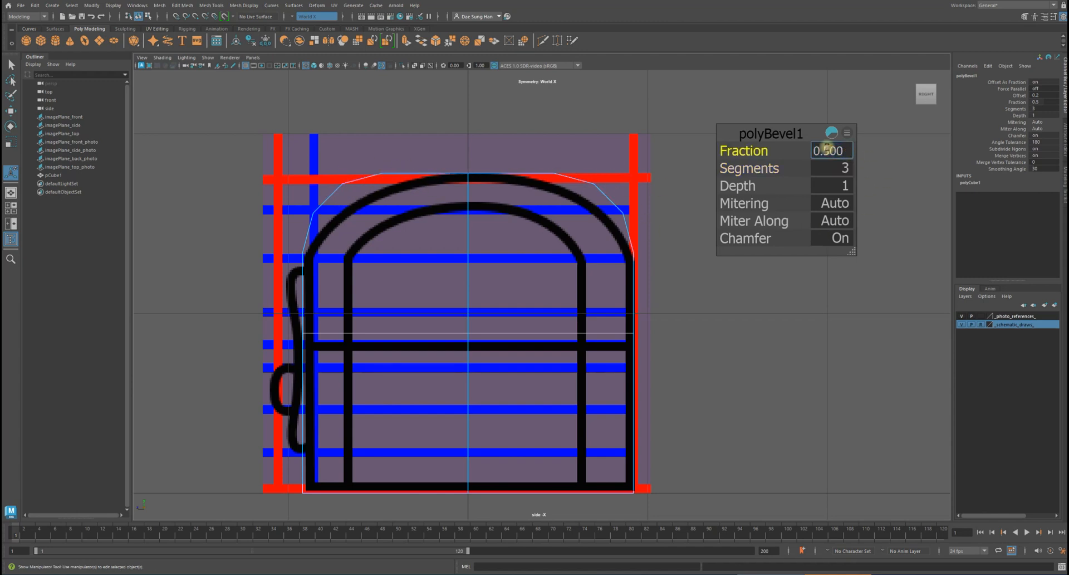
{"action": "type", "text": "7"}
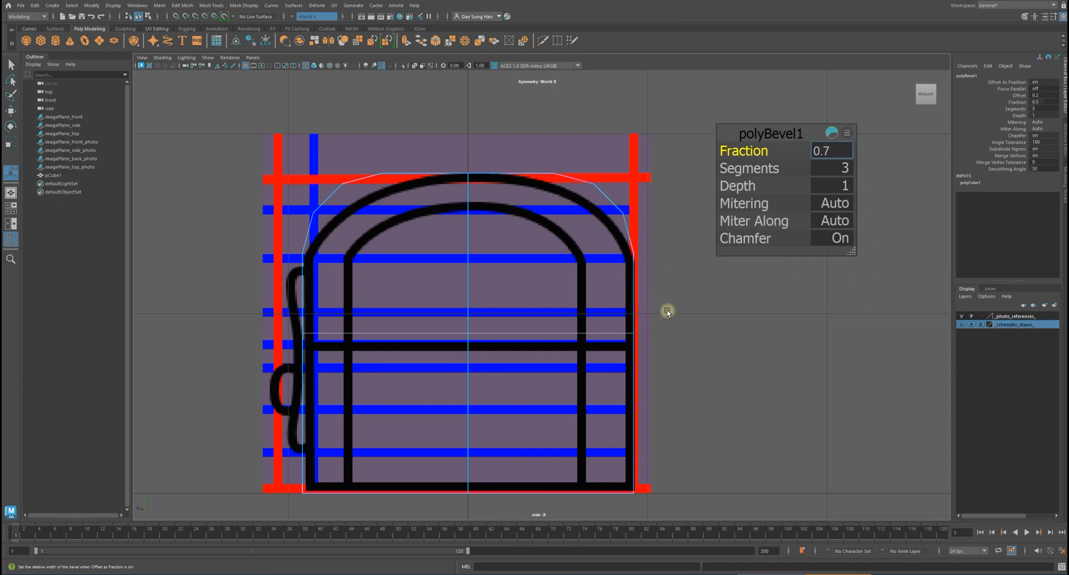
{"action": "key", "text": "Return"}
{"action": "middle_click_drag", "start_coordinate": [549, 239], "coordinate": [527, 225], "text": "alt"}
{"action": "middle_click_drag", "start_coordinate": [542, 277], "coordinate": [558, 277], "text": "alt"}
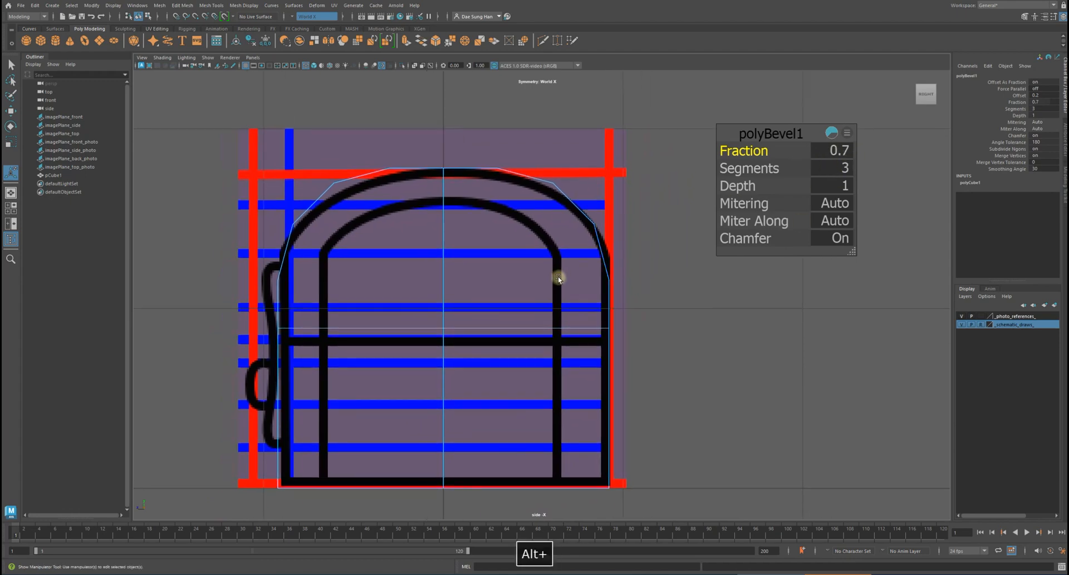
Deselect the beveled block and compare its arched lid with the photo references in the perspective view
{"action": "key", "text": "space"}
{"action": "key", "text": "space"}
{"action": "left_click_drag", "start_coordinate": [616, 266], "coordinate": [499, 291], "text": "alt"}
{"action": "key", "text": "space"}
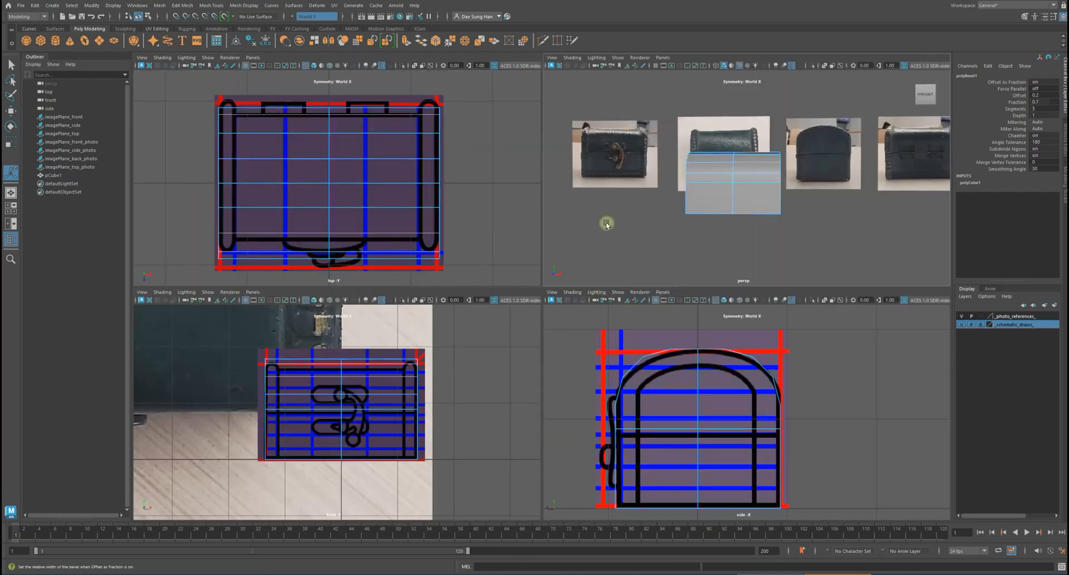
{"action": "key", "text": "space"}
{"action": "left_click_drag", "start_coordinate": [621, 167], "coordinate": [408, 280], "text": "alt"}
{"action": "double_click", "coordinate": [510, 291]}
{"action": "left_click_drag", "start_coordinate": [482, 315], "coordinate": [896, 191], "text": "alt"}
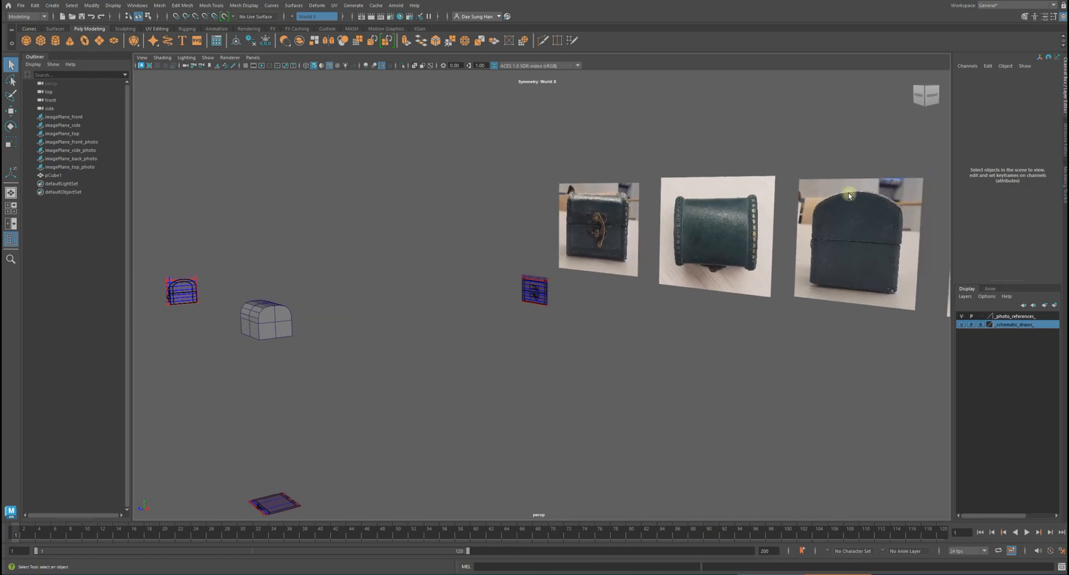
{"action": "left_click_drag", "start_coordinate": [450, 308], "coordinate": [499, 253], "text": "alt"}
{"action": "right_click_drag", "start_coordinate": [499, 252], "coordinate": [666, 340], "text": "alt"}
Examine the arched chest's vertices in vertex mode, then return it to object mode
{"action": "left_click", "coordinate": [444, 270]}
{"action": "left_click_drag", "start_coordinate": [444, 269], "coordinate": [492, 279], "text": "alt"}
{"action": "middle_click_drag", "start_coordinate": [412, 271], "coordinate": [475, 280], "text": "alt"}
{"action": "right_click_drag", "start_coordinate": [473, 270], "coordinate": [396, 264]}
{"action": "left_click_drag", "start_coordinate": [228, 199], "coordinate": [570, 423]}
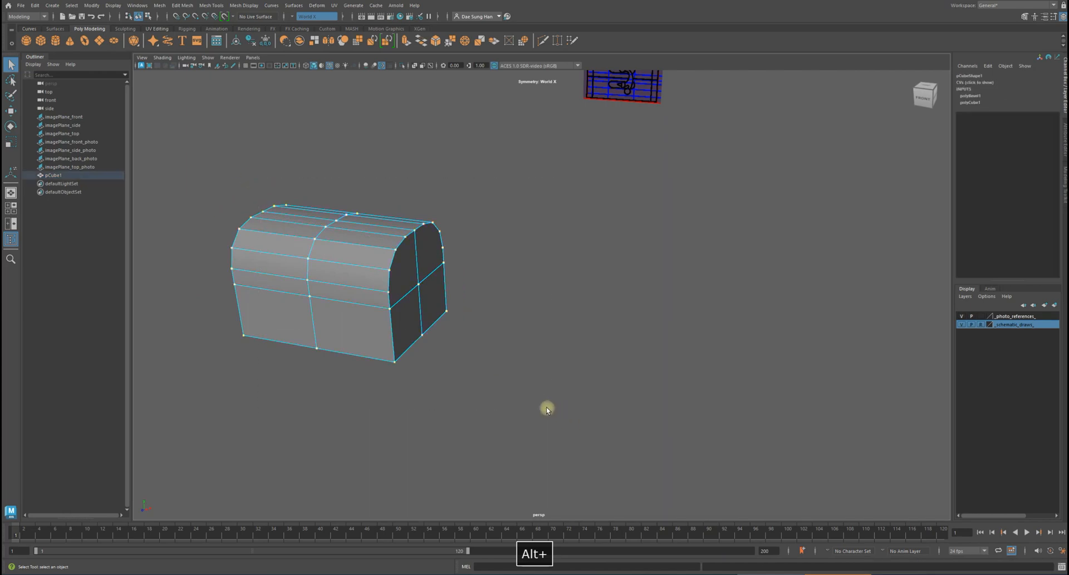
{"action": "key", "text": "f"}
{"action": "left_click_drag", "start_coordinate": [579, 363], "coordinate": [623, 334], "text": "alt"}
{"action": "left_click", "coordinate": [736, 332]}
{"action": "right_click_drag", "start_coordinate": [622, 335], "coordinate": [690, 298]}
{"action": "left_click_drag", "start_coordinate": [688, 354], "coordinate": [724, 334], "text": "alt"}
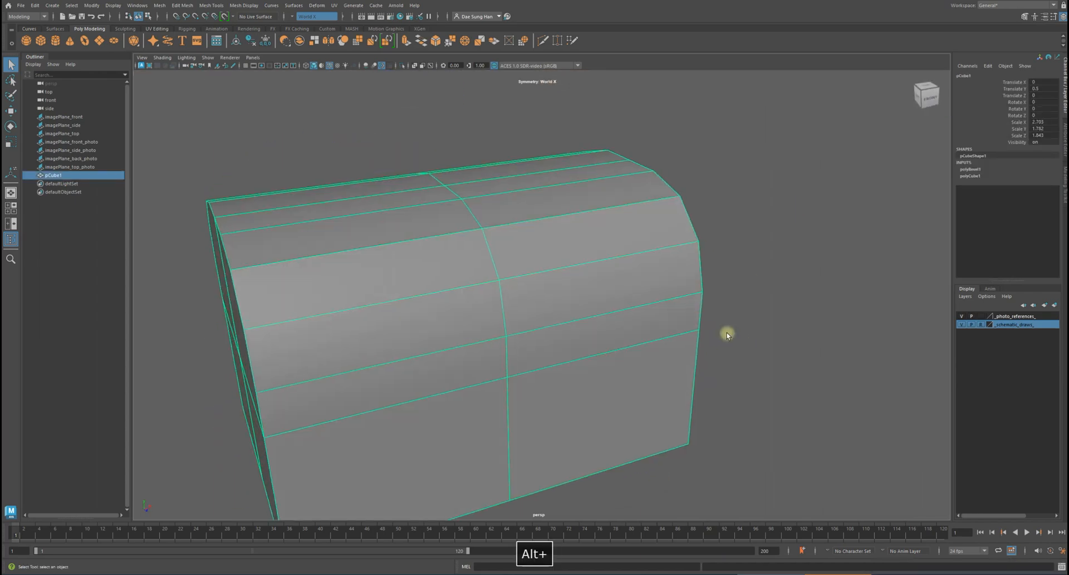
Deselect the chest, hide the wireframe overlay, and inspect the lid and end shading
{"action": "right_click_drag", "start_coordinate": [724, 334], "coordinate": [557, 323], "text": "alt"}
{"action": "left_click_drag", "start_coordinate": [557, 323], "coordinate": [596, 320], "text": "alt"}
{"action": "left_click", "coordinate": [824, 334]}
{"action": "left_click_drag", "start_coordinate": [823, 337], "coordinate": [762, 348], "text": "alt"}
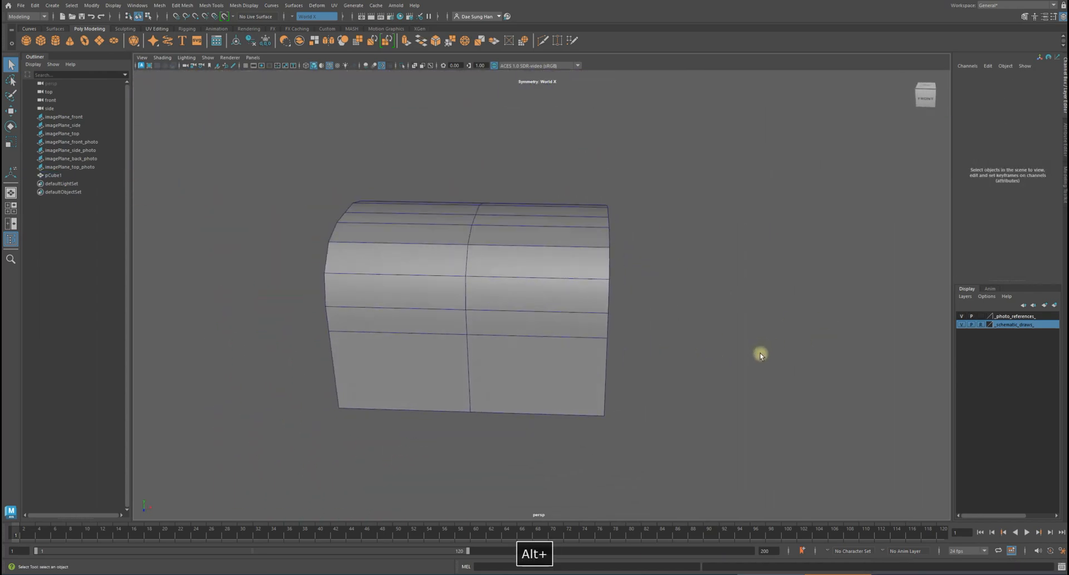
{"action": "key", "text": "alt+s"}
{"action": "left_click_drag", "start_coordinate": [753, 363], "coordinate": [694, 357], "text": "alt"}
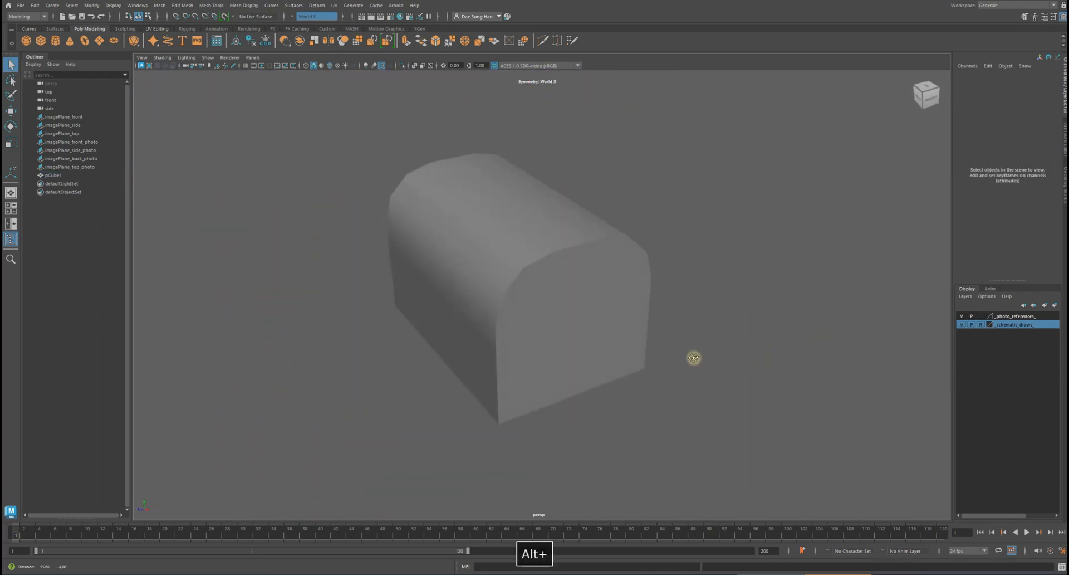
{"action": "left_click_drag", "start_coordinate": [580, 229], "coordinate": [523, 264], "text": "alt"}
Apply Soften/Harden Edges to the whole chest with a 30-degree angle and deselect it to check the shading
{"action": "left_click", "coordinate": [489, 256]}
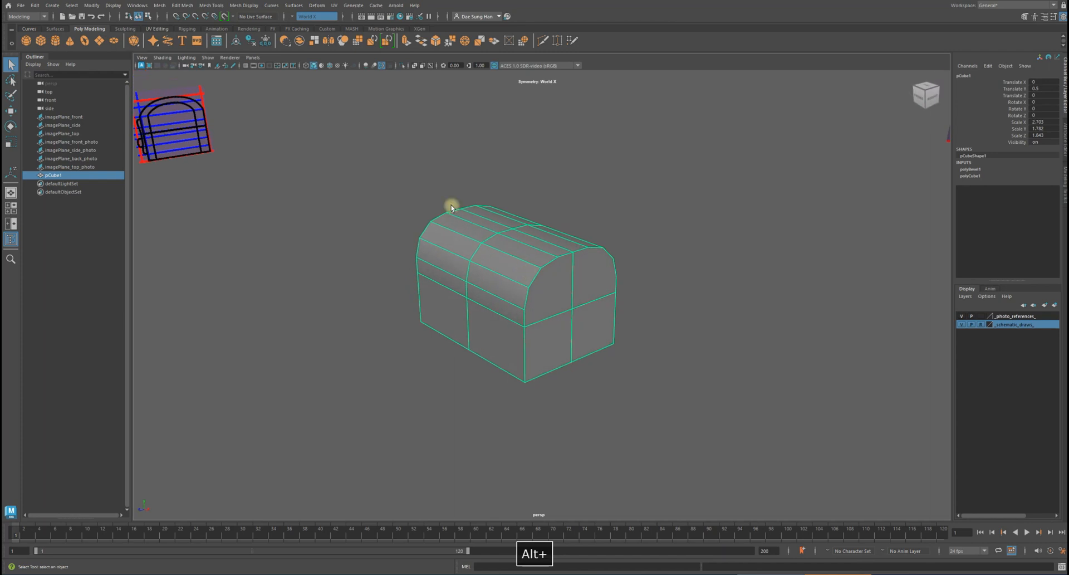
{"action": "left_click", "coordinate": [244, 5]}
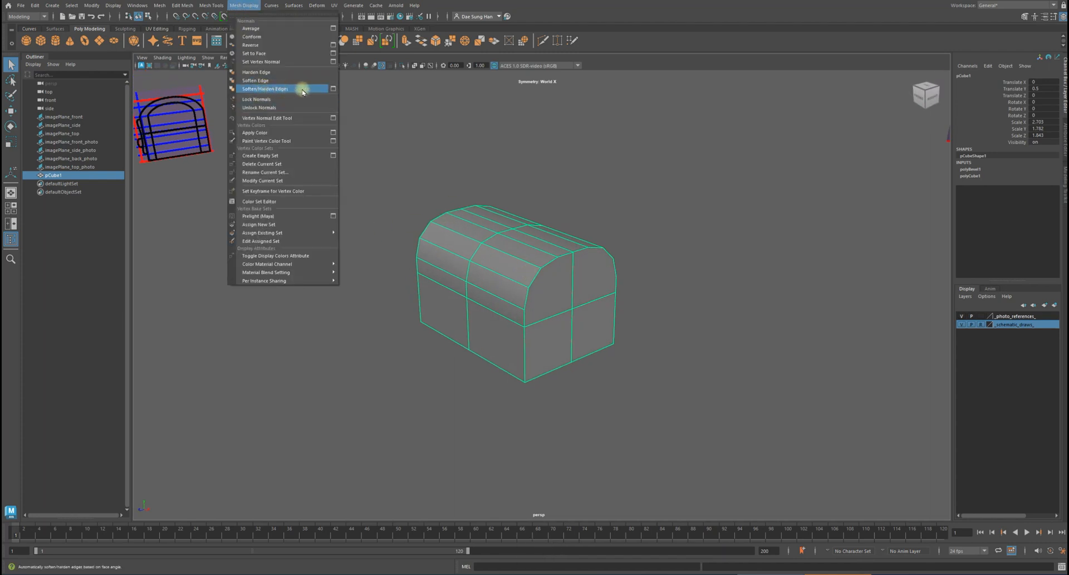
{"action": "left_click", "coordinate": [334, 91]}
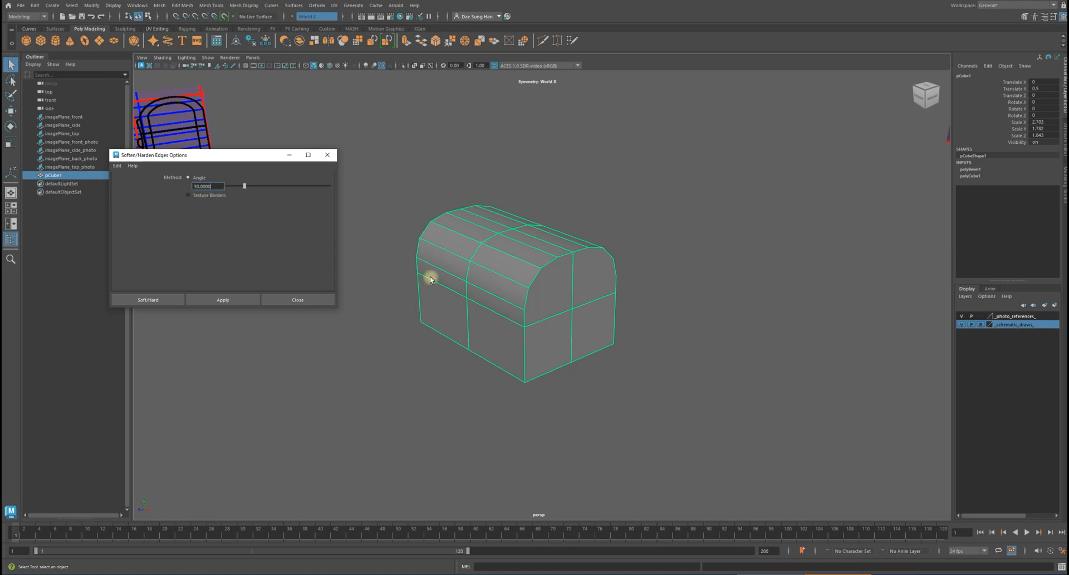
{"action": "left_click", "coordinate": [223, 300]}
{"action": "left_click", "coordinate": [405, 362]}
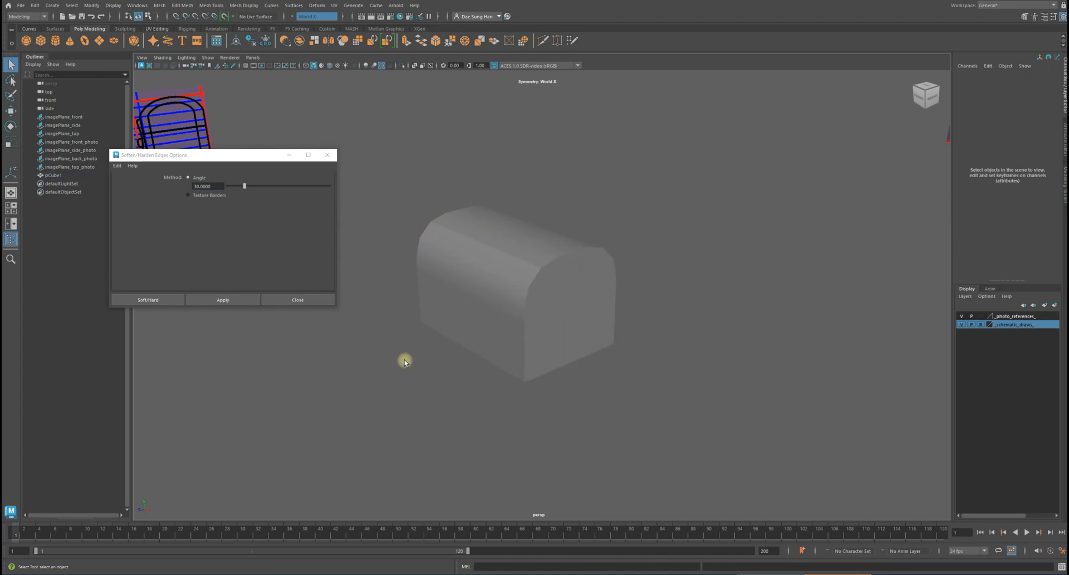
Reapply Soften/Harden Edges to the chest with a 40-degree angle and close the options
{"action": "left_click", "coordinate": [507, 280]}
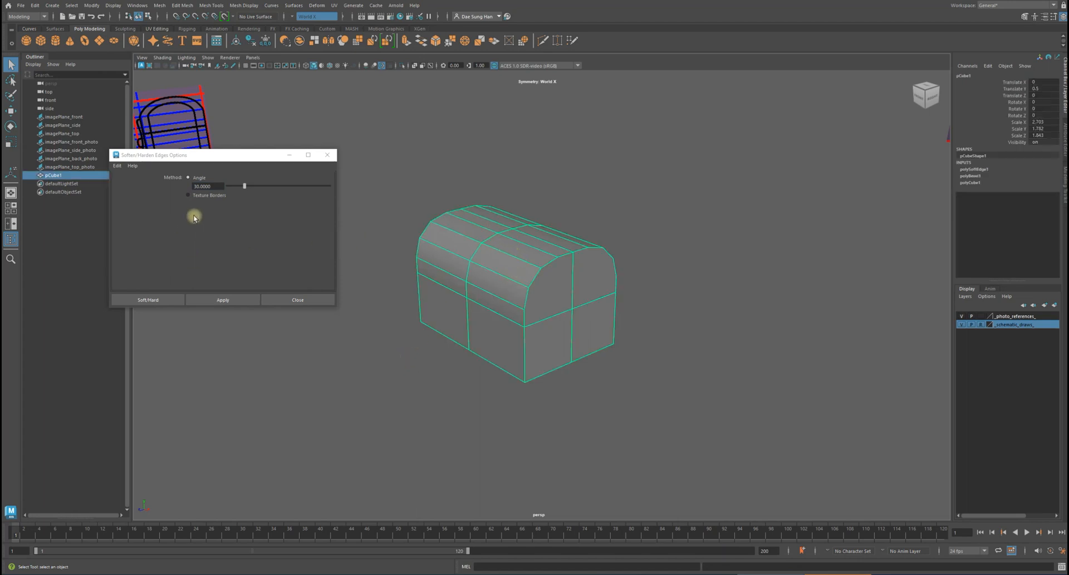
{"action": "left_click", "coordinate": [219, 186]}
{"action": "type", "text": "40"}
{"action": "left_click", "coordinate": [234, 300]}
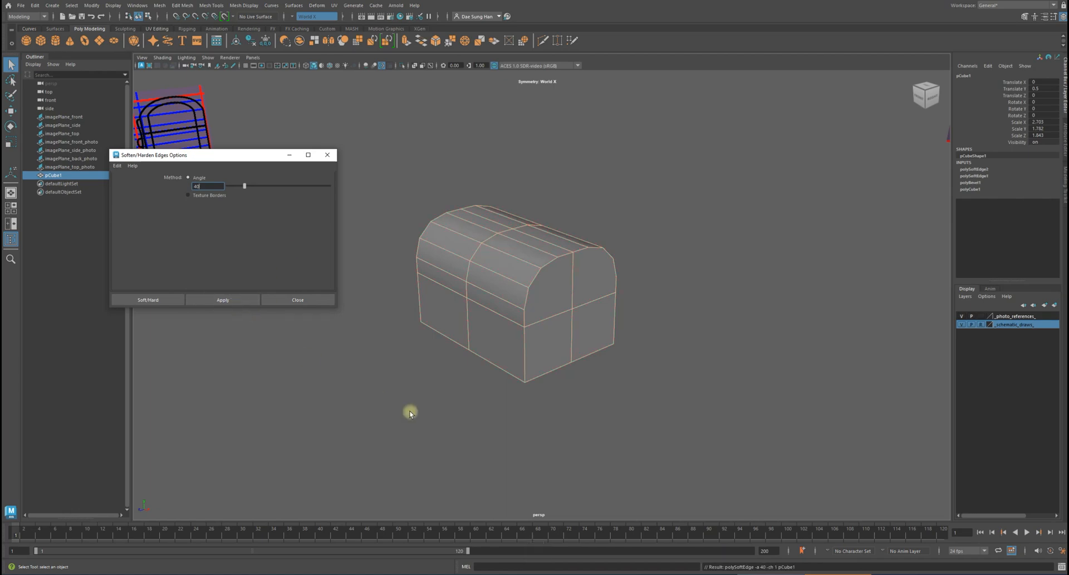
{"action": "left_click", "coordinate": [376, 398]}
{"action": "left_click_drag", "start_coordinate": [621, 327], "coordinate": [510, 271], "text": "alt"}
{"action": "left_click", "coordinate": [320, 301]}
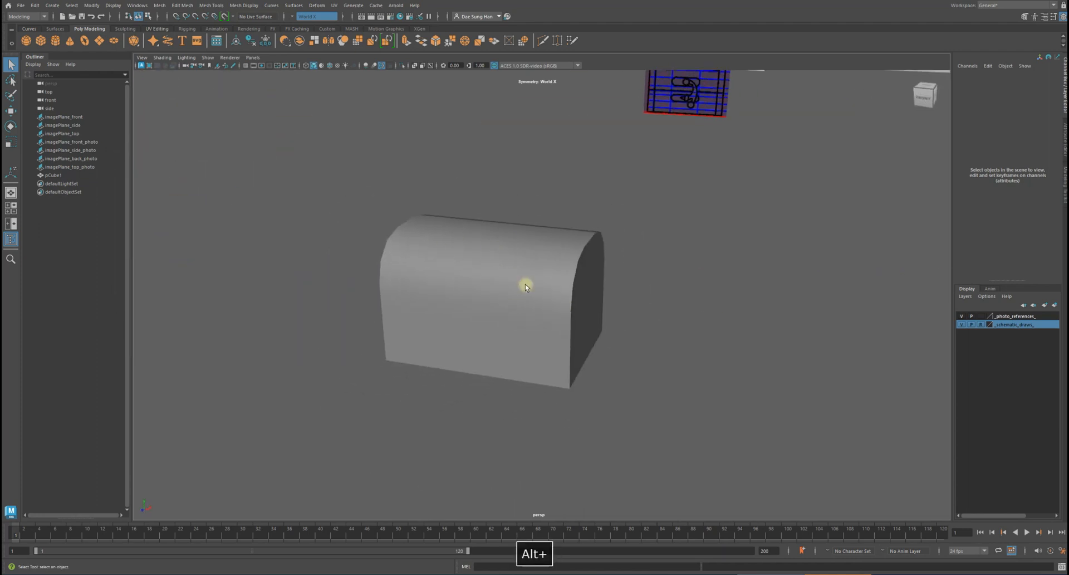
Select the chest and compare its shape and end borders with the photo and schematic references
{"action": "left_click_drag", "start_coordinate": [609, 309], "coordinate": [629, 303], "text": "alt"}
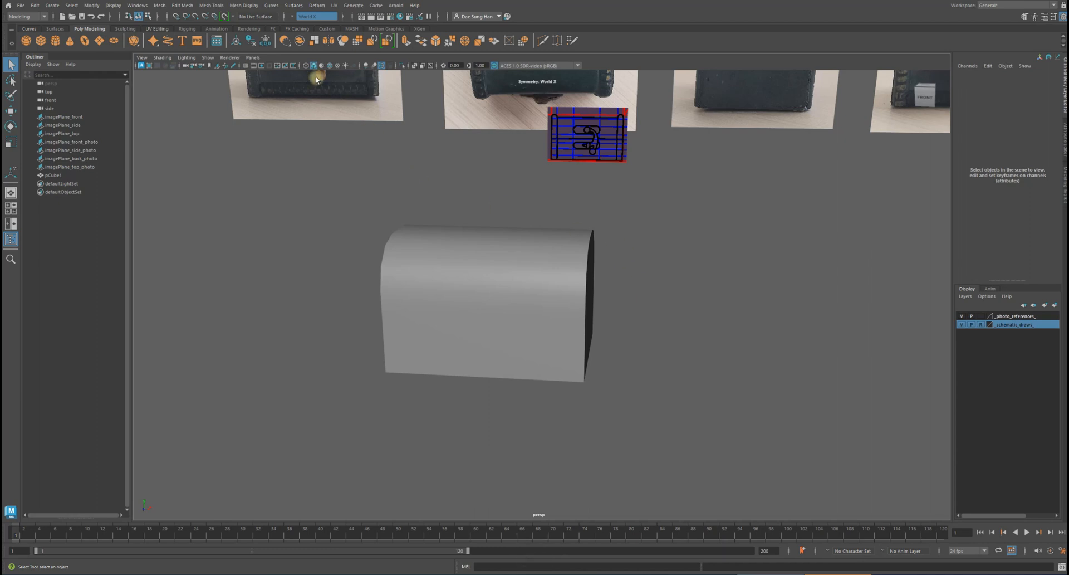
{"action": "left_click_drag", "start_coordinate": [613, 206], "coordinate": [718, 273], "text": "alt"}
{"action": "left_click_drag", "start_coordinate": [546, 322], "coordinate": [329, 113], "text": "alt"}
{"action": "left_click", "coordinate": [589, 319]}
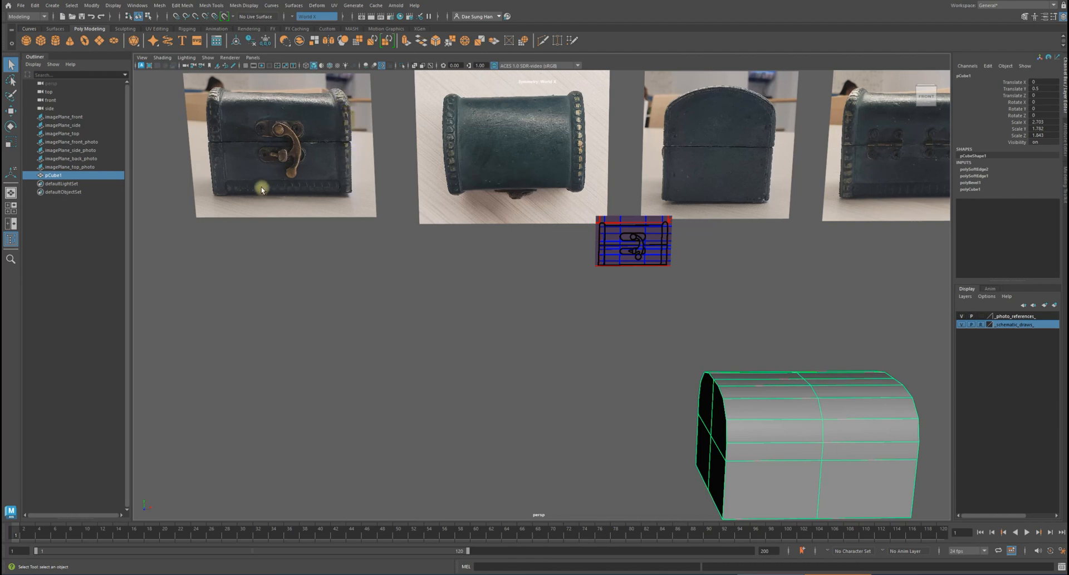
{"action": "left_click_drag", "start_coordinate": [794, 177], "coordinate": [772, 198], "text": "alt"}
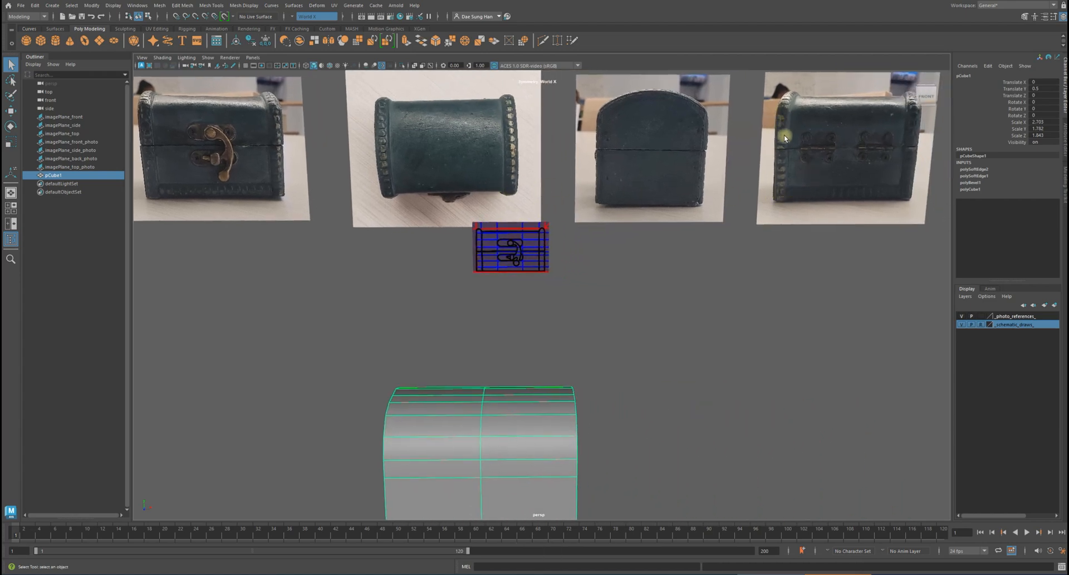
{"action": "right_click_drag", "start_coordinate": [891, 201], "coordinate": [568, 261], "text": "alt"}
{"action": "left_click_drag", "start_coordinate": [568, 262], "coordinate": [498, 257], "text": "alt"}
{"action": "right_click_drag", "start_coordinate": [499, 258], "coordinate": [536, 303], "text": "alt"}
{"action": "left_click_drag", "start_coordinate": [537, 303], "coordinate": [560, 290], "text": "alt"}
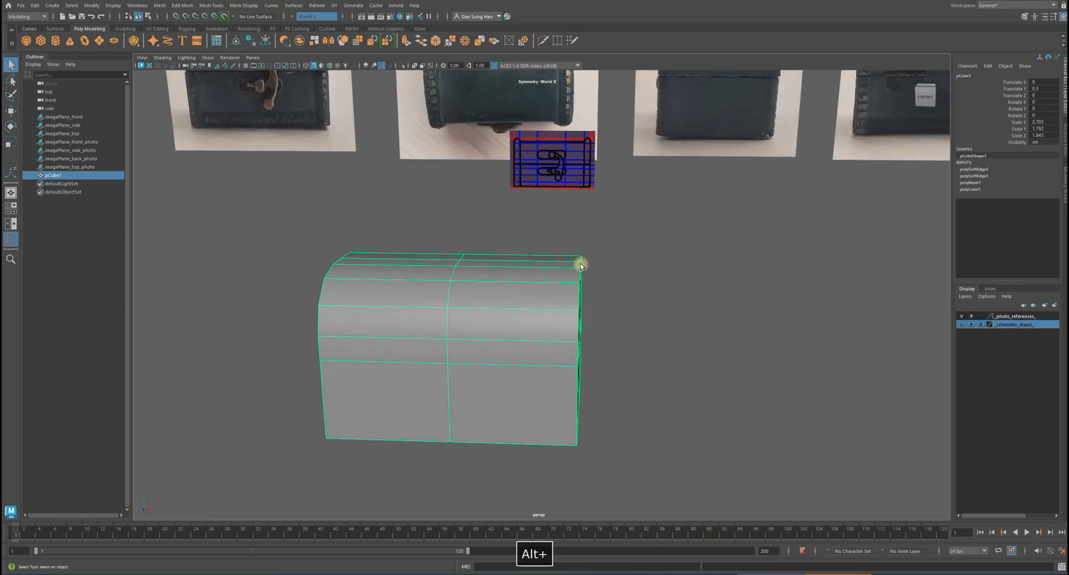
{"action": "middle_click_drag", "start_coordinate": [535, 234], "coordinate": [630, 243], "text": "alt"}
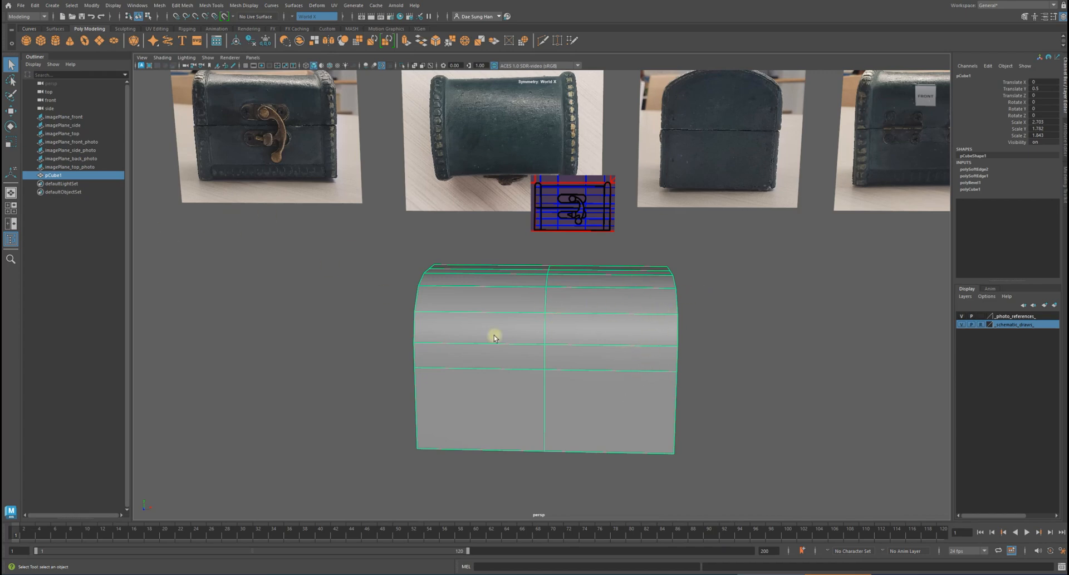
Insert mirrored vertical edge loops near both ends of the chest with the Insert Edge Loop Tool, keeping World X symmetry on
{"action": "right_click", "coordinate": [732, 299], "text": "shift"}
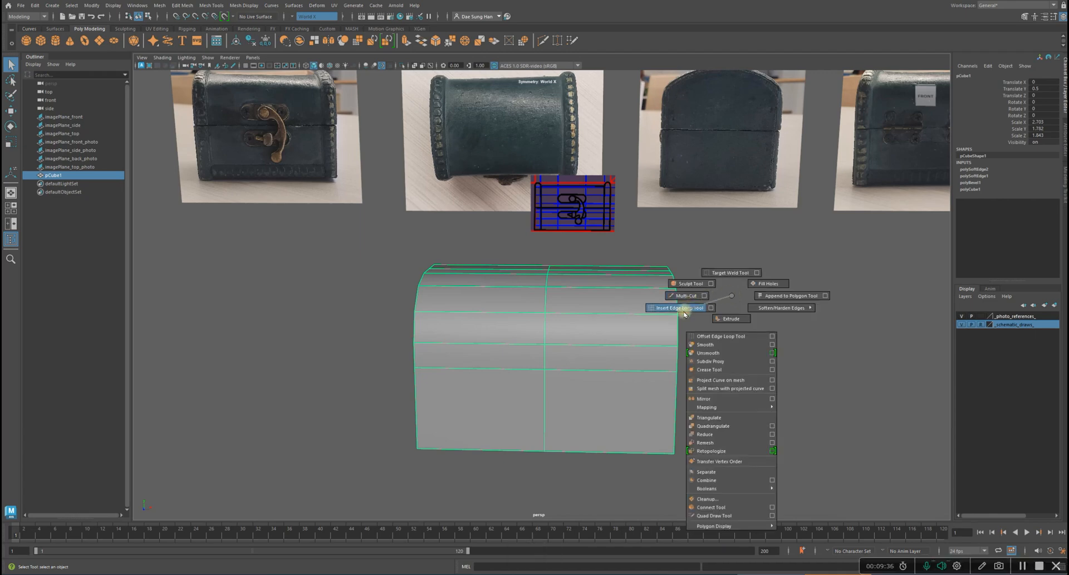
{"action": "left_click", "coordinate": [713, 308]}
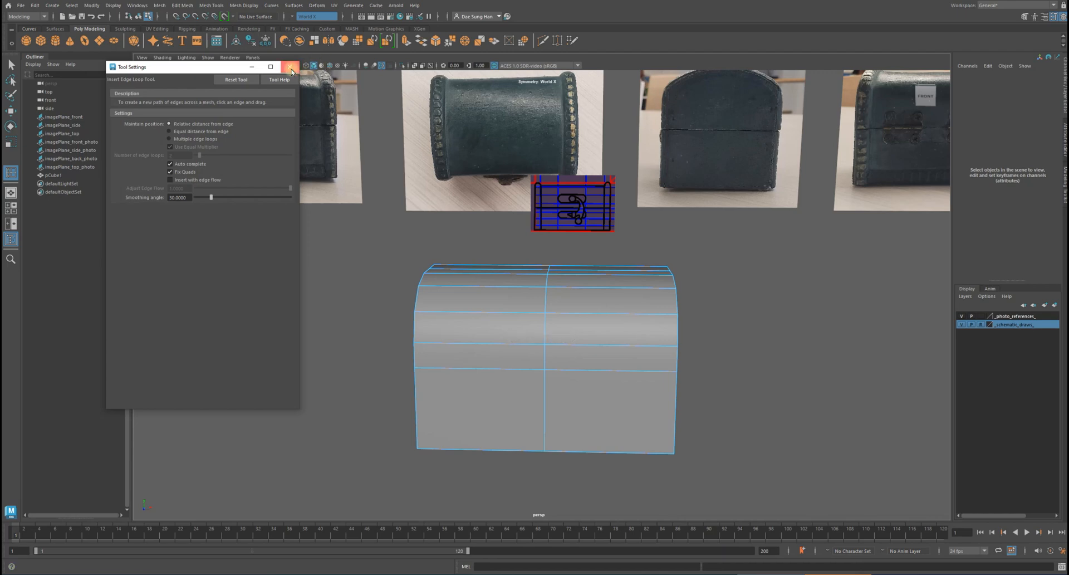
{"action": "left_click", "coordinate": [290, 67]}
{"action": "left_click_drag", "start_coordinate": [716, 360], "coordinate": [687, 314], "text": "alt"}
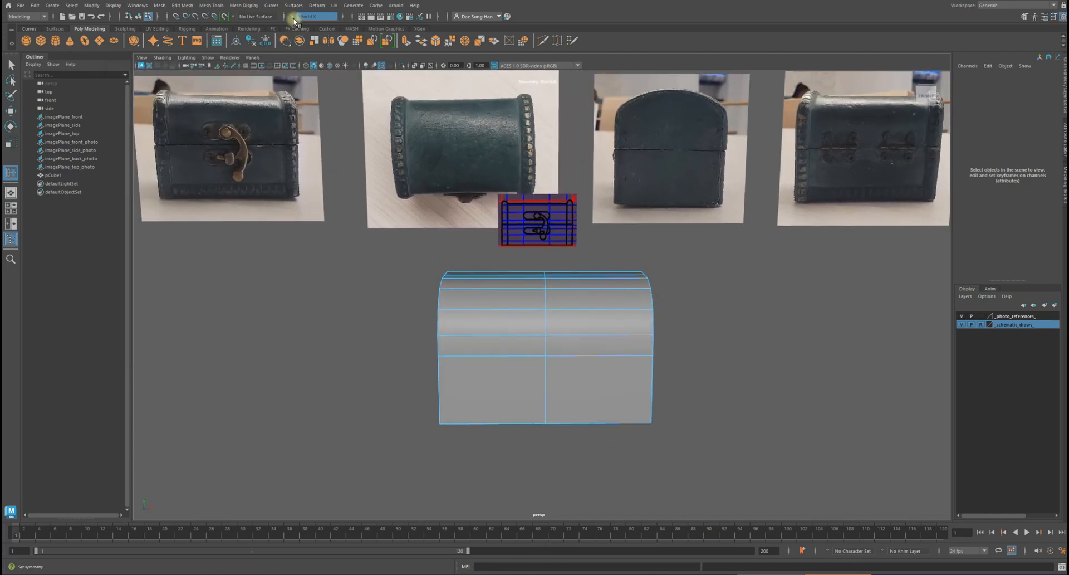
{"action": "right_click_drag", "start_coordinate": [671, 284], "coordinate": [520, 339], "text": "alt"}
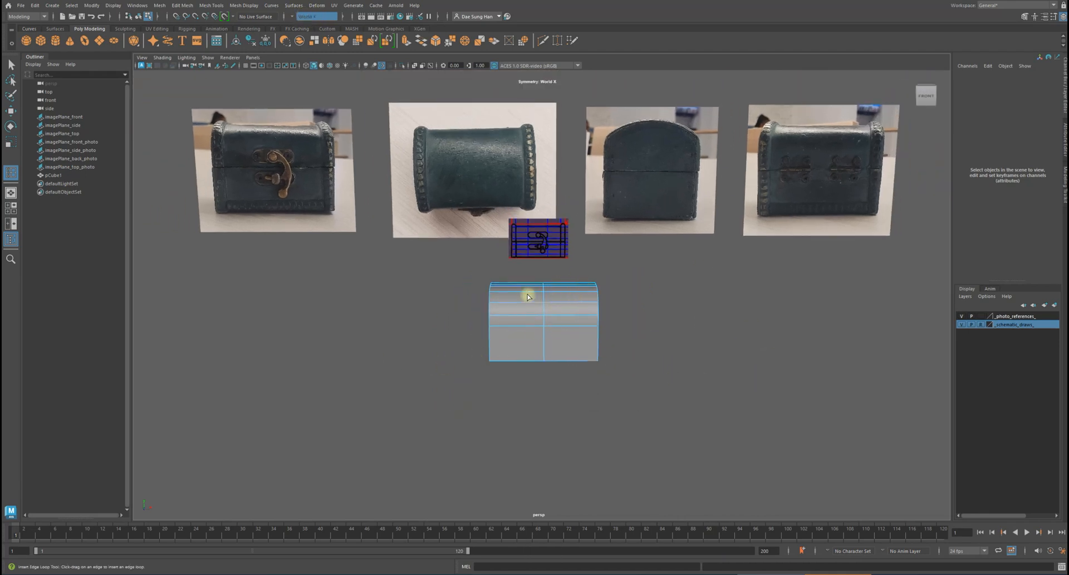
{"action": "right_click_drag", "start_coordinate": [505, 327], "coordinate": [642, 295], "text": "alt"}
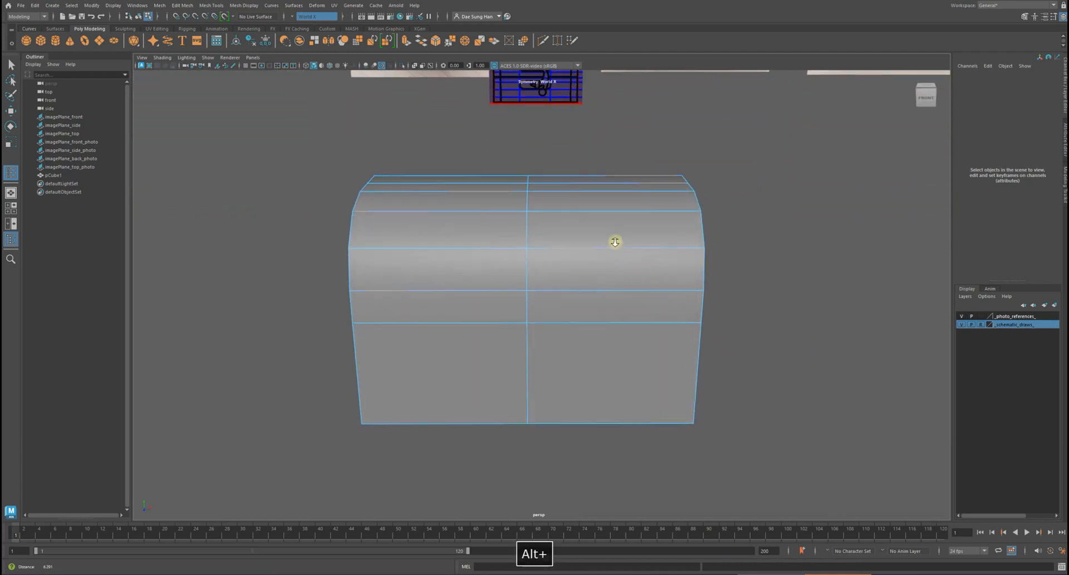
{"action": "right_click_drag", "start_coordinate": [609, 239], "coordinate": [670, 253], "text": "alt"}
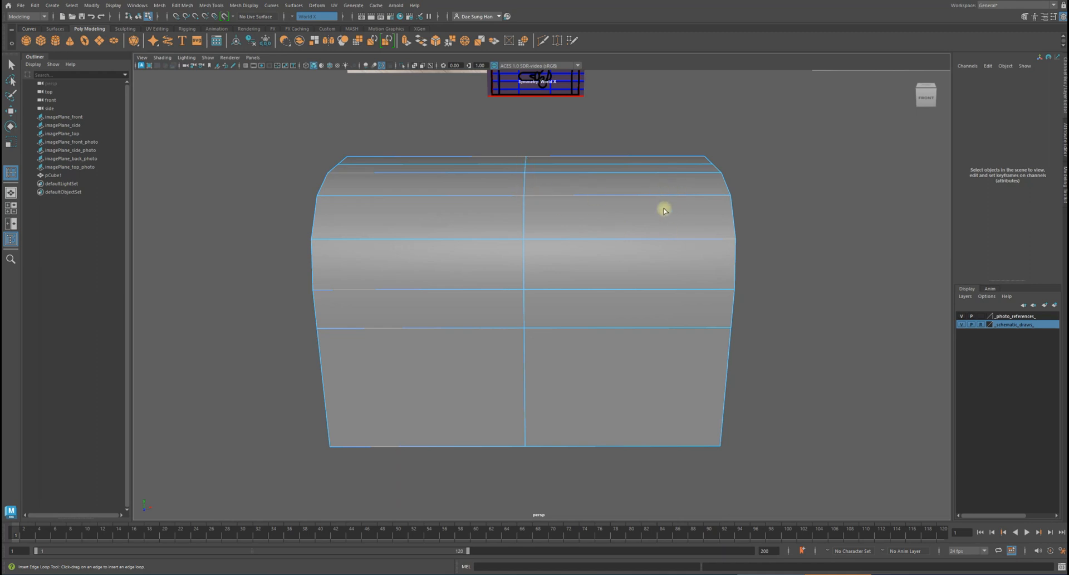
{"action": "right_click_drag", "start_coordinate": [654, 231], "coordinate": [702, 238], "text": "alt"}
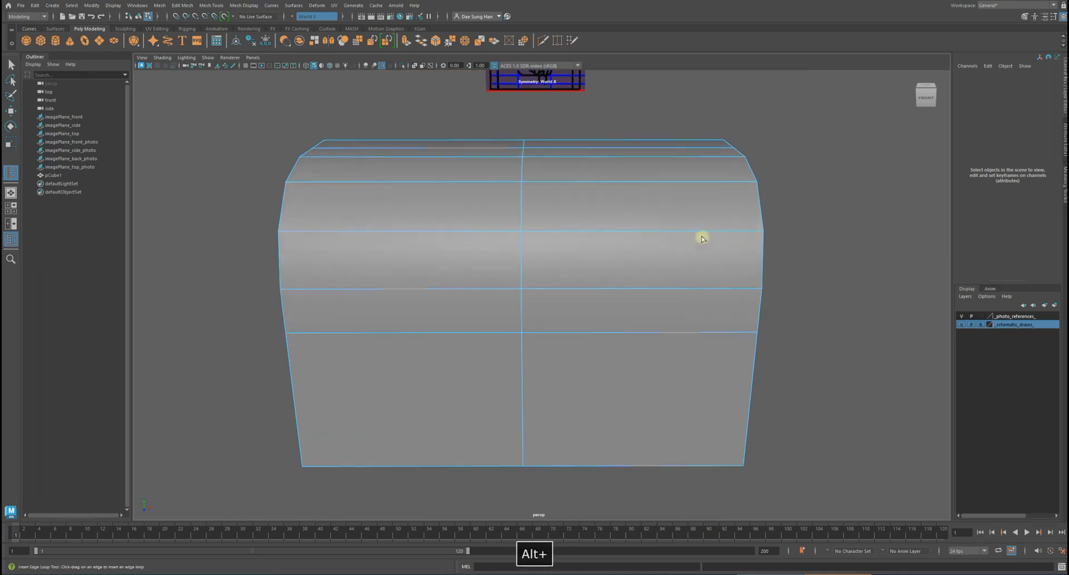
{"action": "left_click", "coordinate": [698, 232]}
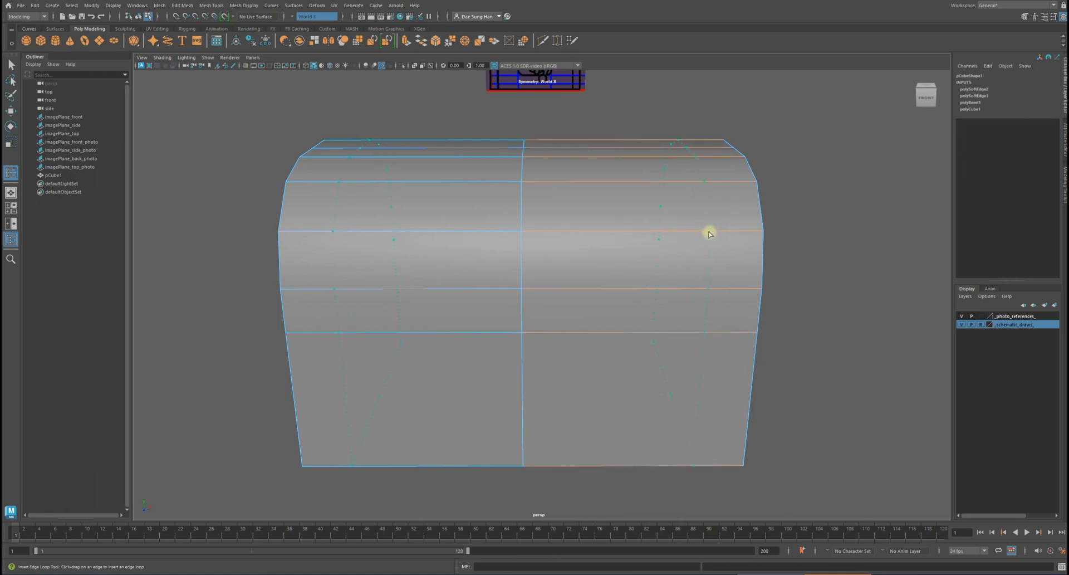
{"action": "left_click", "coordinate": [720, 236]}
{"action": "left_click_drag", "start_coordinate": [719, 236], "coordinate": [649, 269], "text": "alt"}
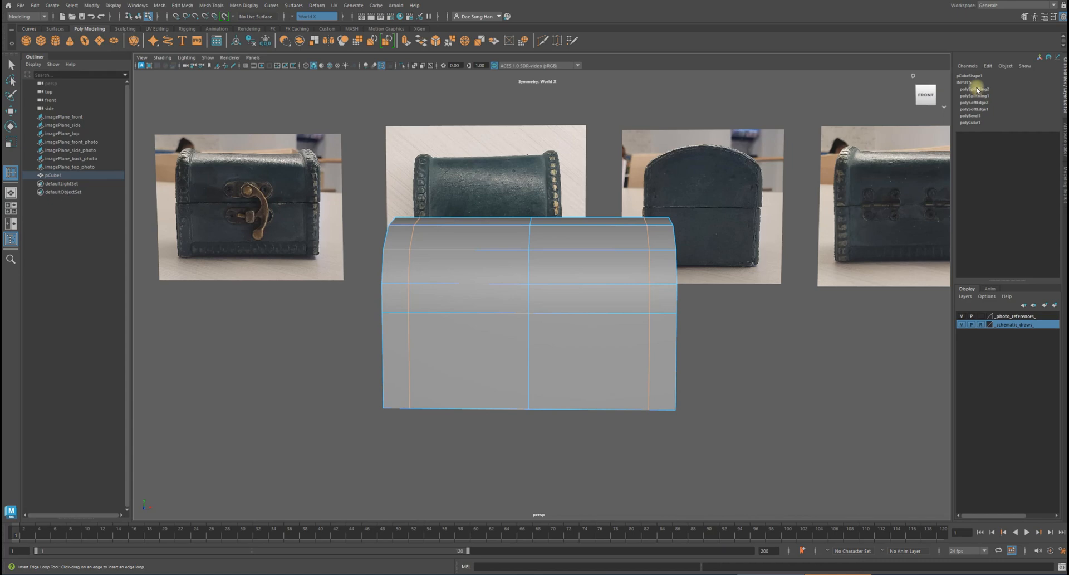
Leave the edge loop tool, select the whole chest in object mode, and show the polySplitRing2 construction settings
{"action": "left_click_drag", "start_coordinate": [649, 284], "coordinate": [661, 291], "text": "alt"}
{"action": "key", "text": "w"}
{"action": "right_click_drag", "start_coordinate": [632, 281], "coordinate": [740, 201]}
{"action": "left_click", "coordinate": [737, 203]}
{"action": "left_click", "coordinate": [611, 264]}
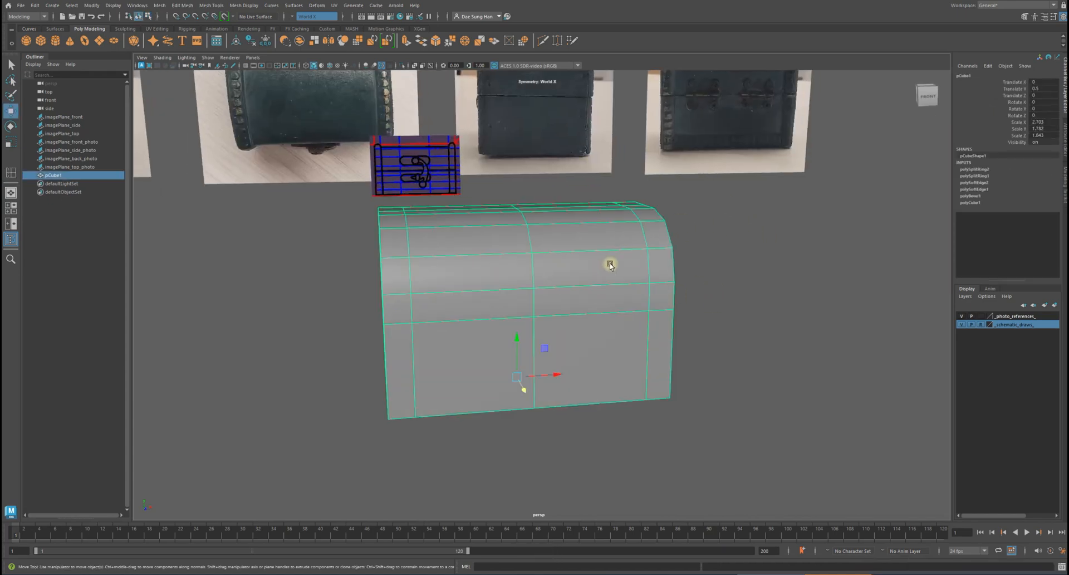
{"action": "left_click", "coordinate": [977, 169]}
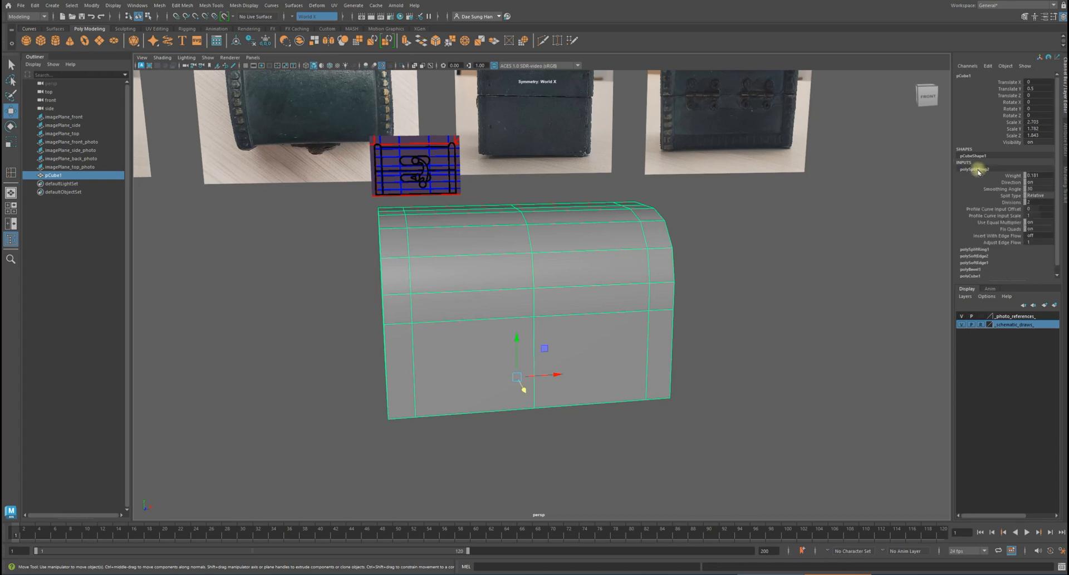
{"action": "left_click", "coordinate": [616, 265], "text": "shift"}
{"action": "left_click", "coordinate": [597, 243]}
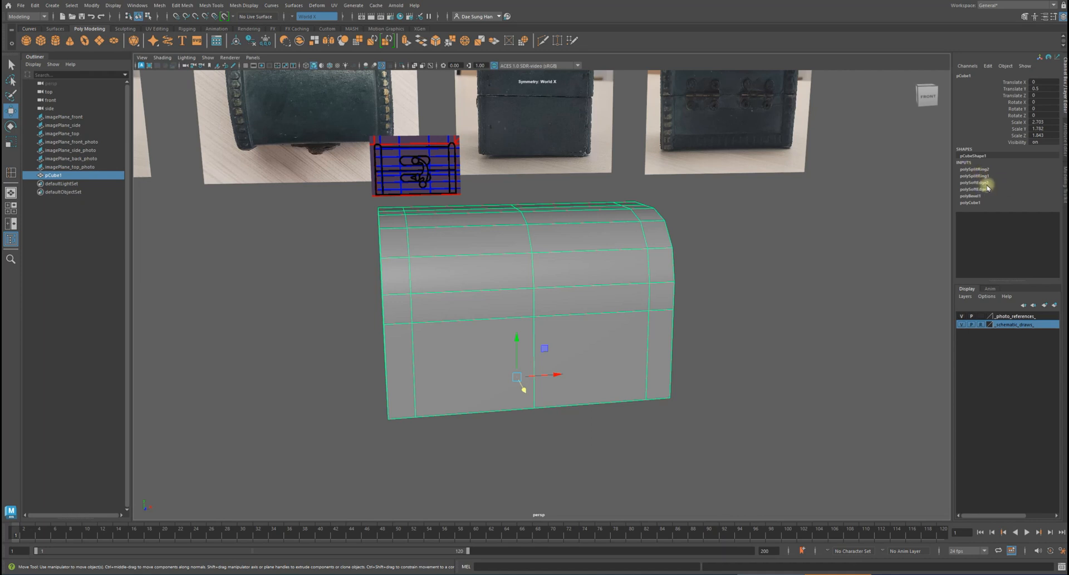
{"action": "left_click", "coordinate": [980, 169]}
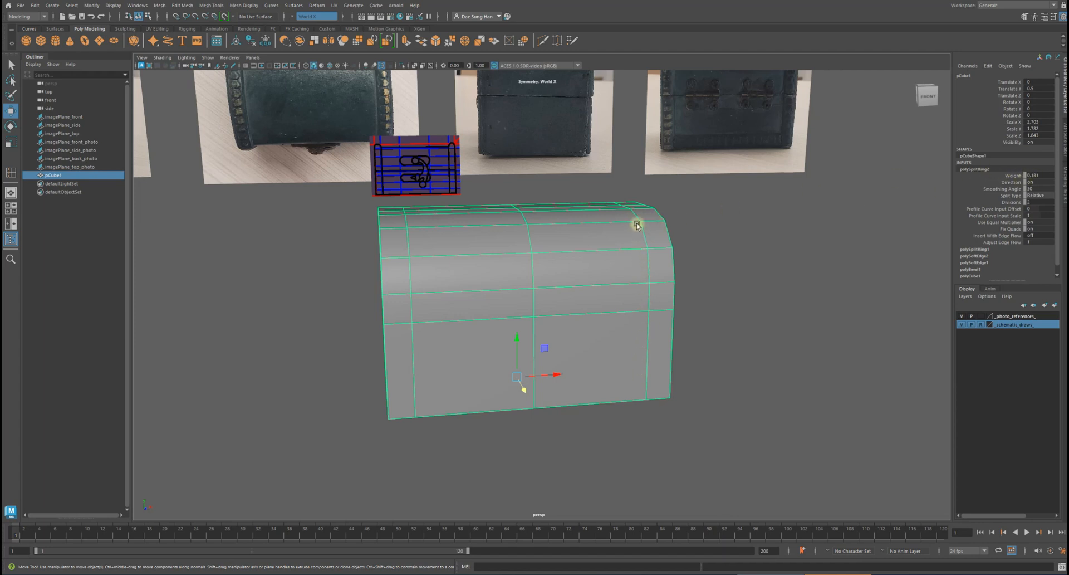
Try polySplitRing2 weights of 0.2, 0.1 and 0.15 to shift the edge loop near the chest's end
{"action": "double_click", "coordinate": [1034, 175]}
{"action": "type", "text": "0.2"}
{"action": "key", "text": "Return"}
{"action": "type", "text": "0.1"}
{"action": "key", "text": "Return"}
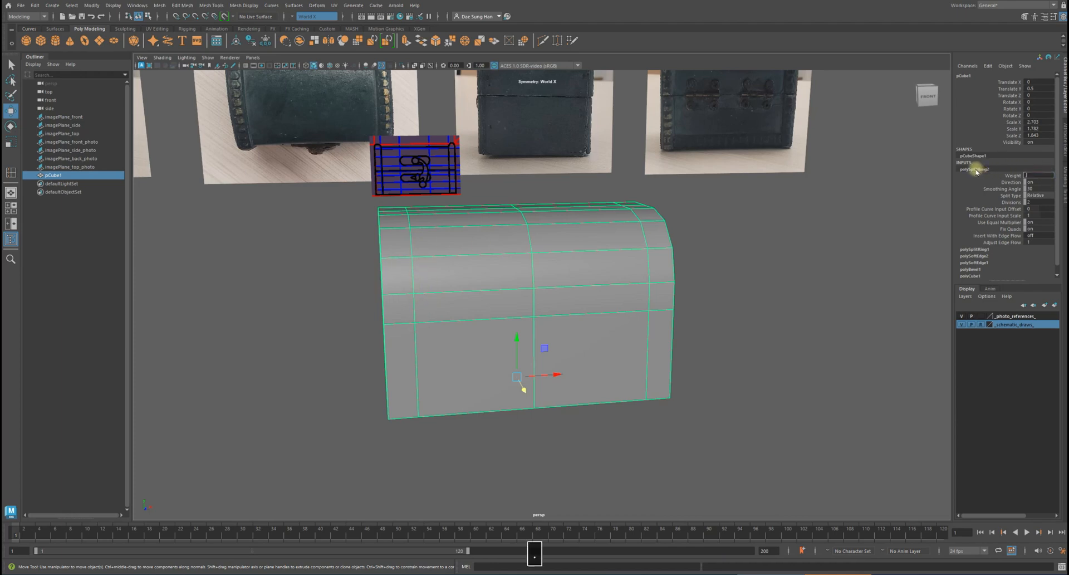
{"action": "type", "text": ".15"}
{"action": "key", "text": "Return"}
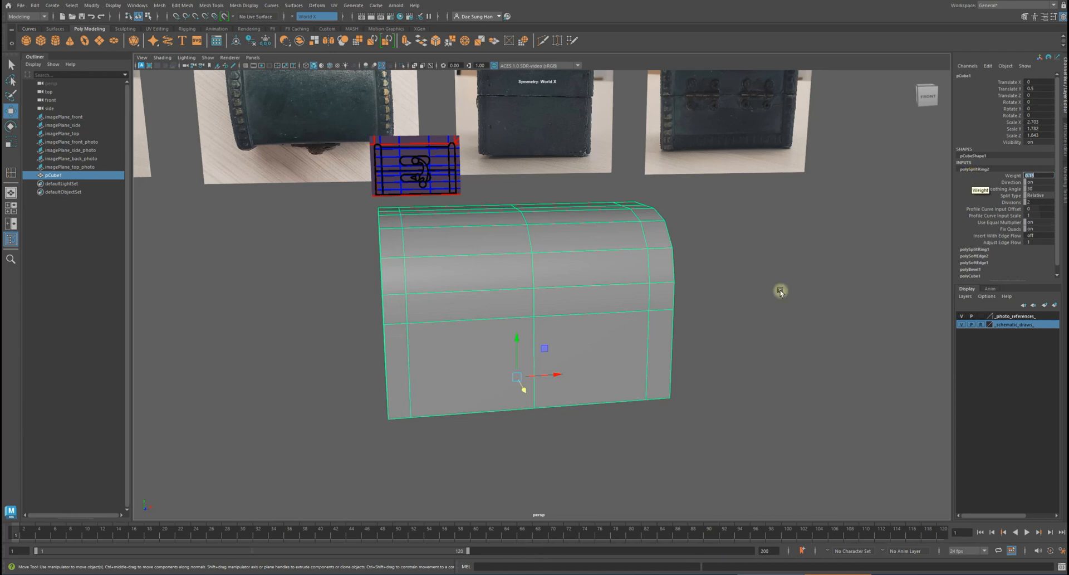
{"action": "left_click_drag", "start_coordinate": [583, 295], "coordinate": [582, 282], "text": "alt"}
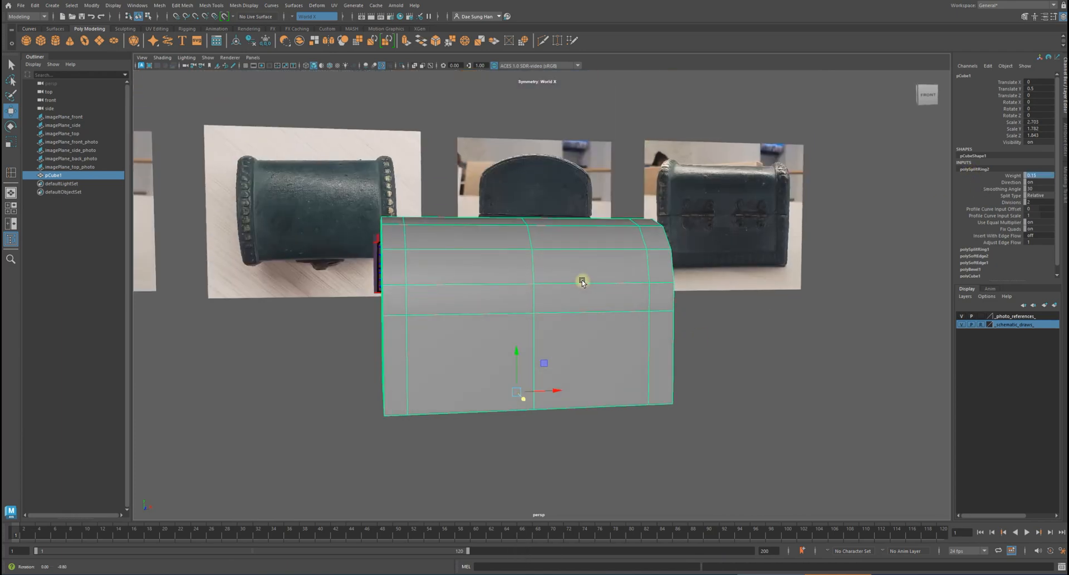
Set the polySplitRing2 weight to 0.2 and check the edge loop's placement on the chest
{"action": "type", "text": ".2"}
{"action": "key", "text": "Return"}
{"action": "left_click_drag", "start_coordinate": [780, 318], "coordinate": [617, 302], "text": "alt"}
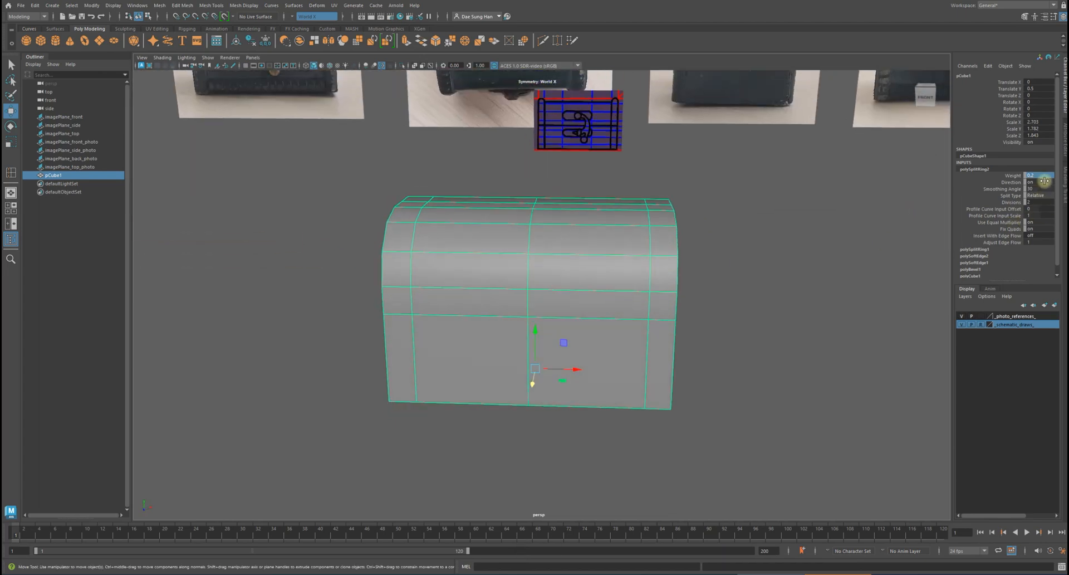
Set the polySplitRing1 weight to 0.8 so the opposite edge loop matches, and check both ends of the chest
{"action": "scroll", "coordinate": [1002, 189], "scroll_direction": "down", "scroll_amount": 1}
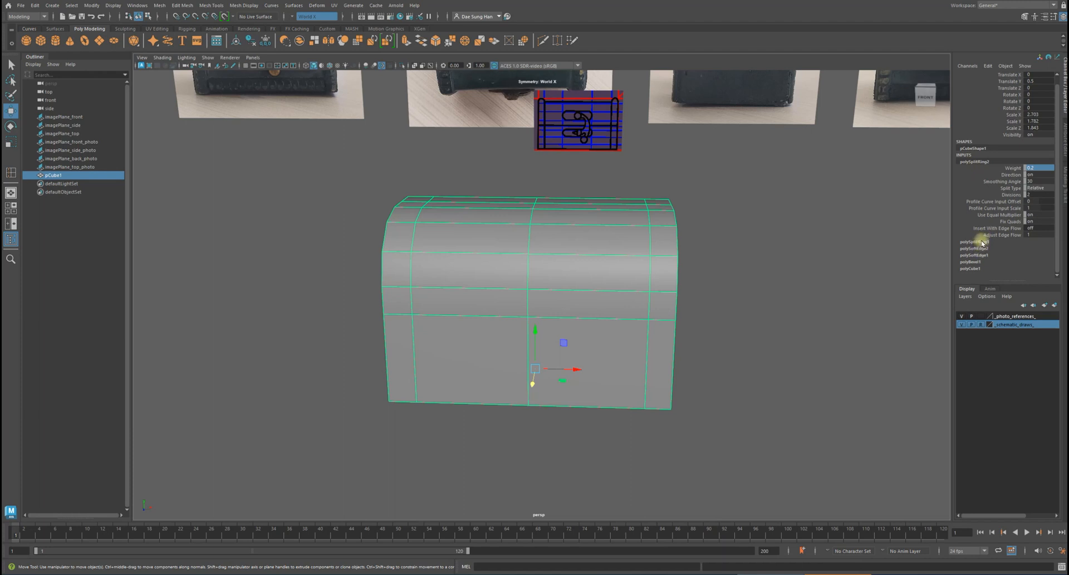
{"action": "left_click", "coordinate": [976, 242]}
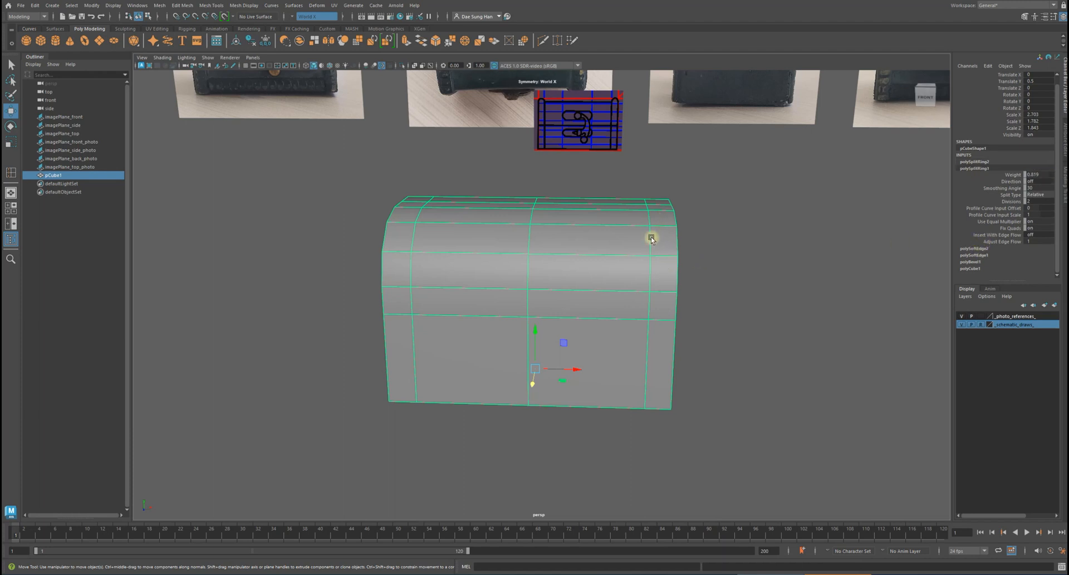
{"action": "left_click_drag", "start_coordinate": [645, 234], "coordinate": [714, 229], "text": "alt"}
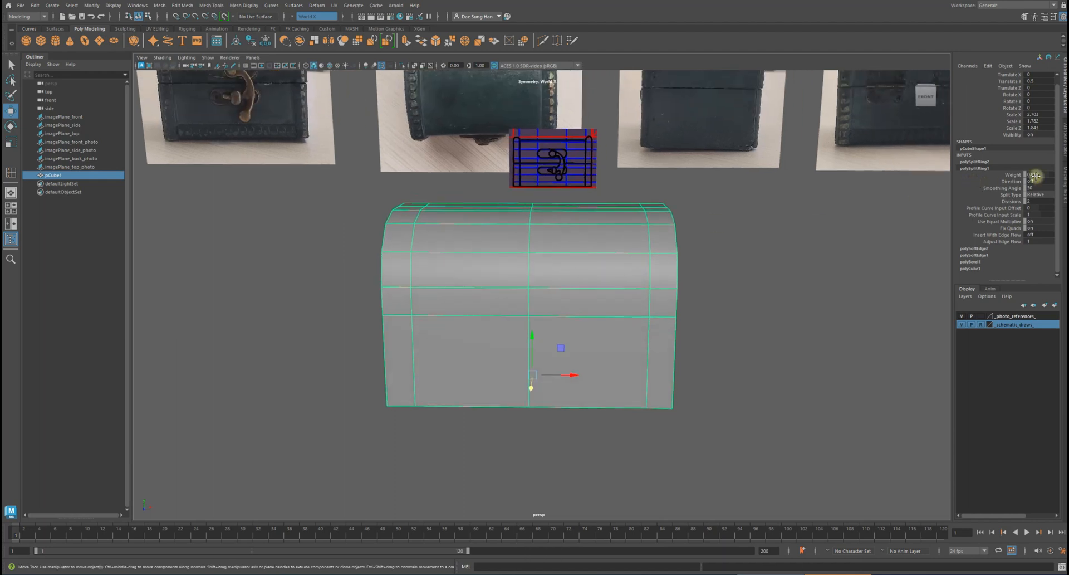
{"action": "type", "text": "0.8"}
{"action": "key", "text": "Return"}
{"action": "left_click_drag", "start_coordinate": [402, 241], "coordinate": [406, 232], "text": "alt"}
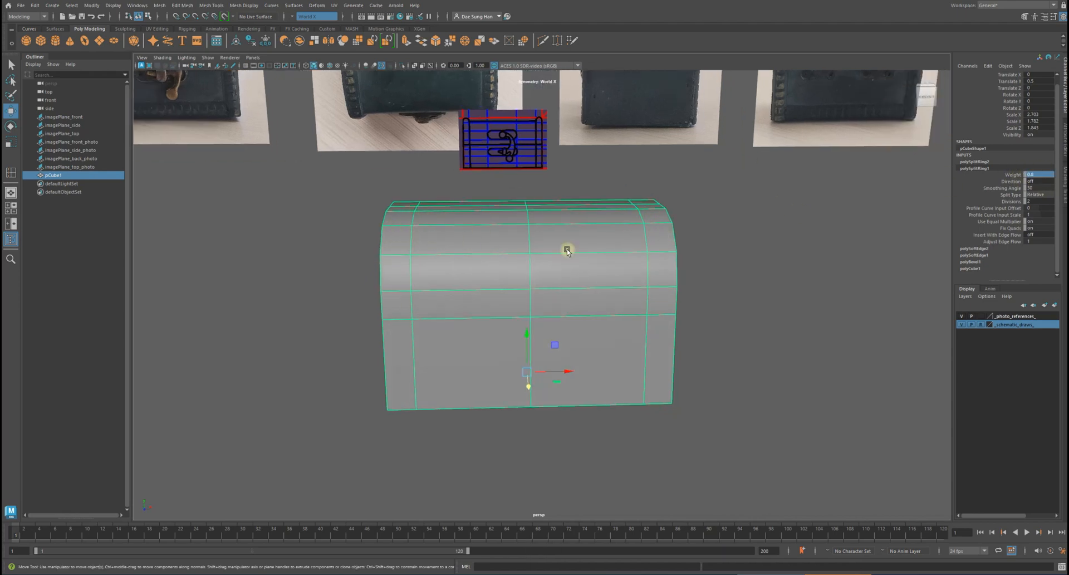
{"action": "left_click_drag", "start_coordinate": [702, 245], "coordinate": [706, 306], "text": "alt"}
{"action": "left_click_drag", "start_coordinate": [582, 288], "coordinate": [637, 268], "text": "alt"}
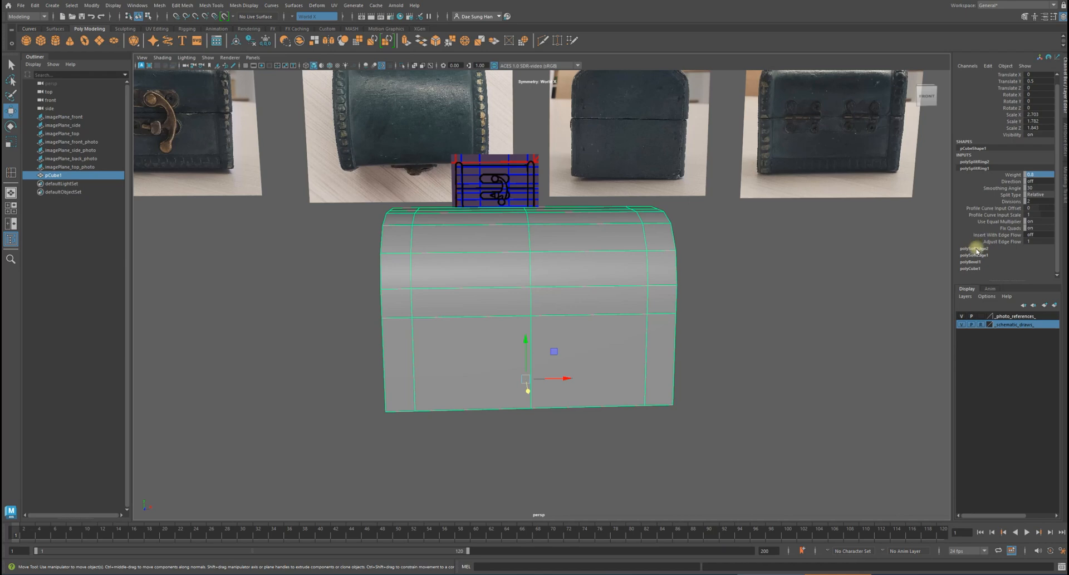
Reselect the chest and compare its end edge loops with the schematic in a shaded front view
{"action": "left_click", "coordinate": [847, 241]}
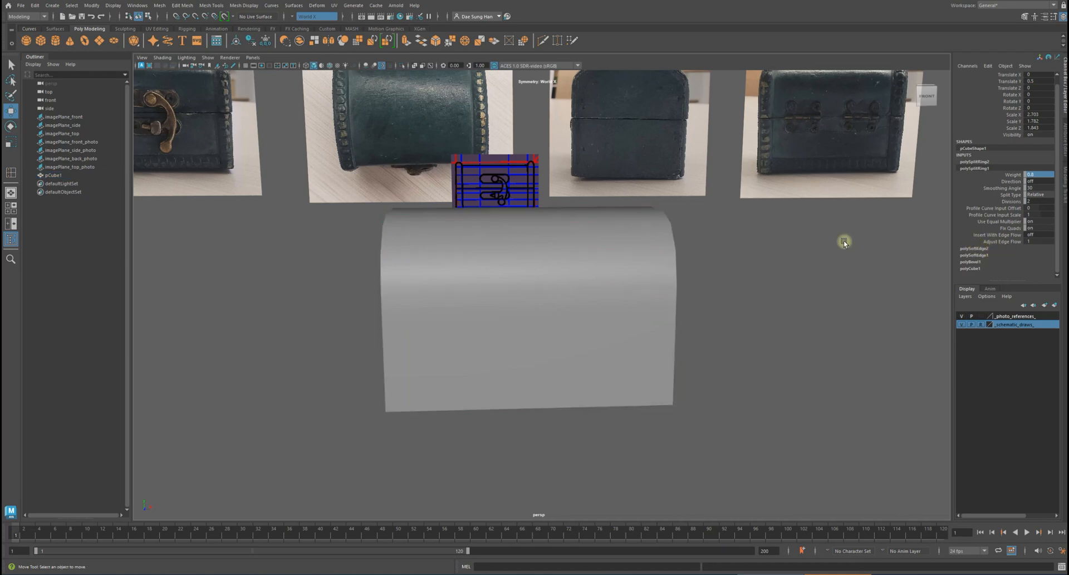
{"action": "left_click", "coordinate": [642, 287]}
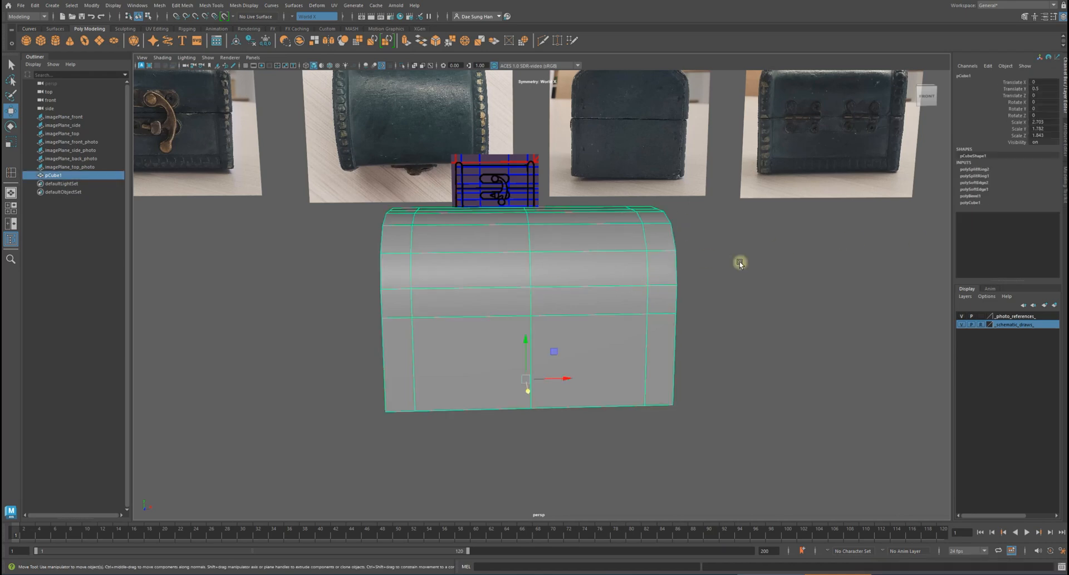
{"action": "mouse_move", "coordinate": [759, 229]}
{"action": "left_mouse_down", "text": "alt"}
{"action": "mouse_move", "coordinate": [733, 238]}
{"action": "mouse_move", "coordinate": [741, 232]}
{"action": "left_mouse_up", "text": "alt"}
{"action": "key", "text": "space"}
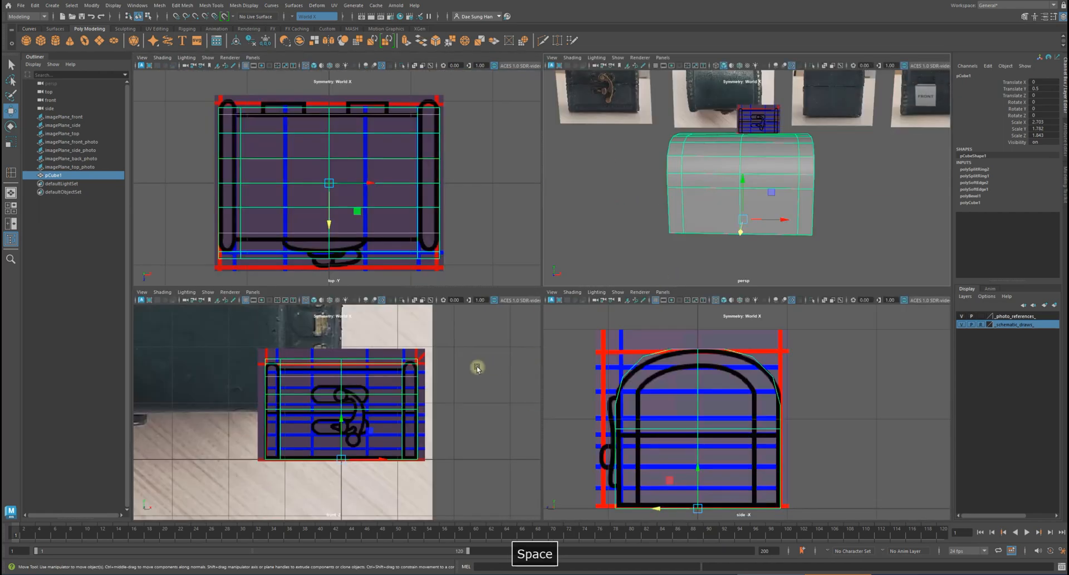
{"action": "key", "text": "space"}
{"action": "key", "text": "5"}
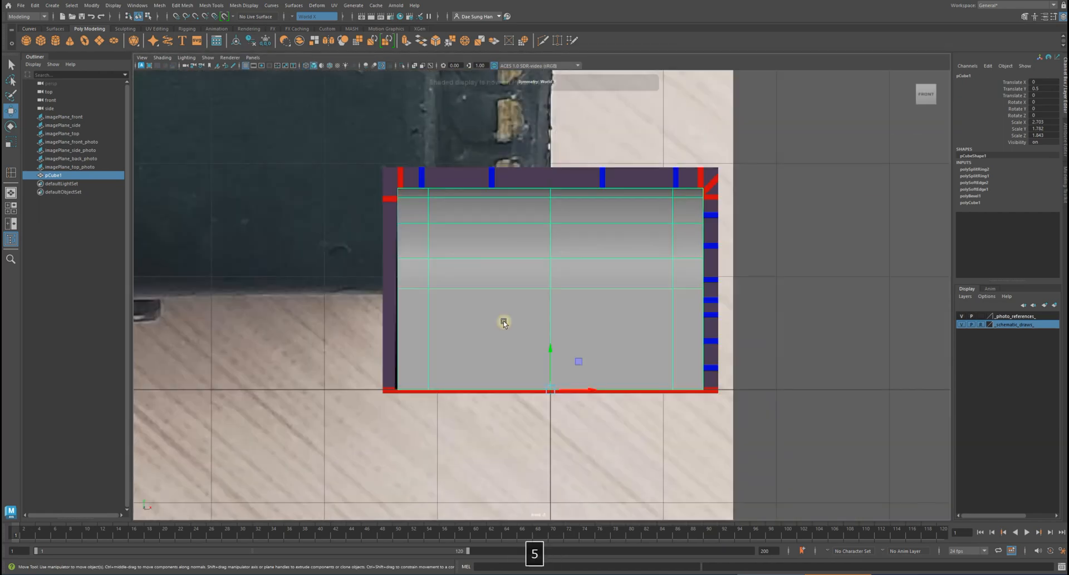
{"action": "key", "text": "space"}
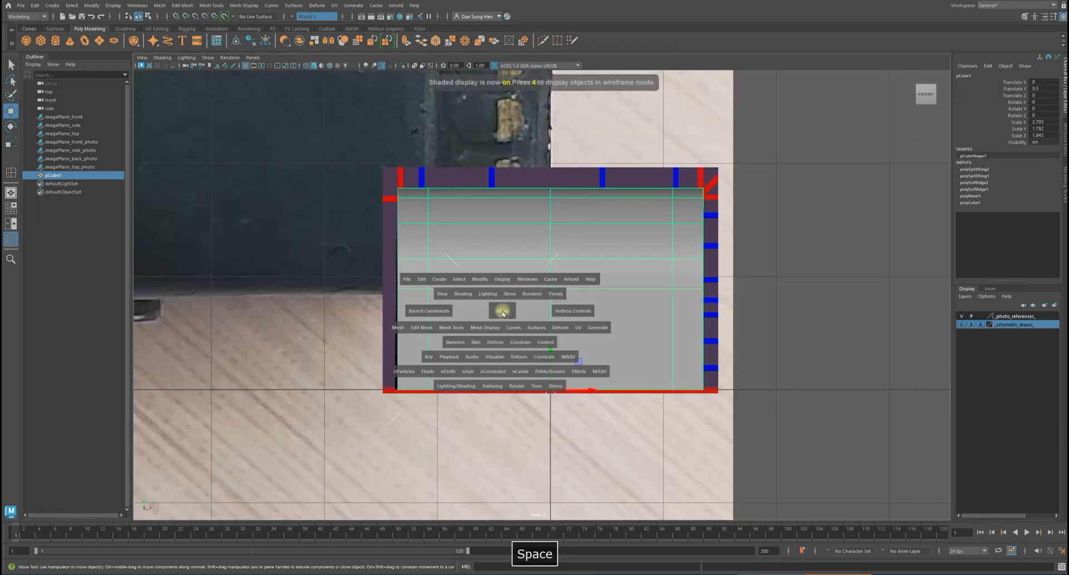
{"action": "key", "text": "space"}
Review the chest's construction history settings for polySplitRing2, polySplitRing1, polyCube1 and polyBevel1
{"action": "left_click_drag", "start_coordinate": [778, 236], "coordinate": [612, 278], "text": "alt"}
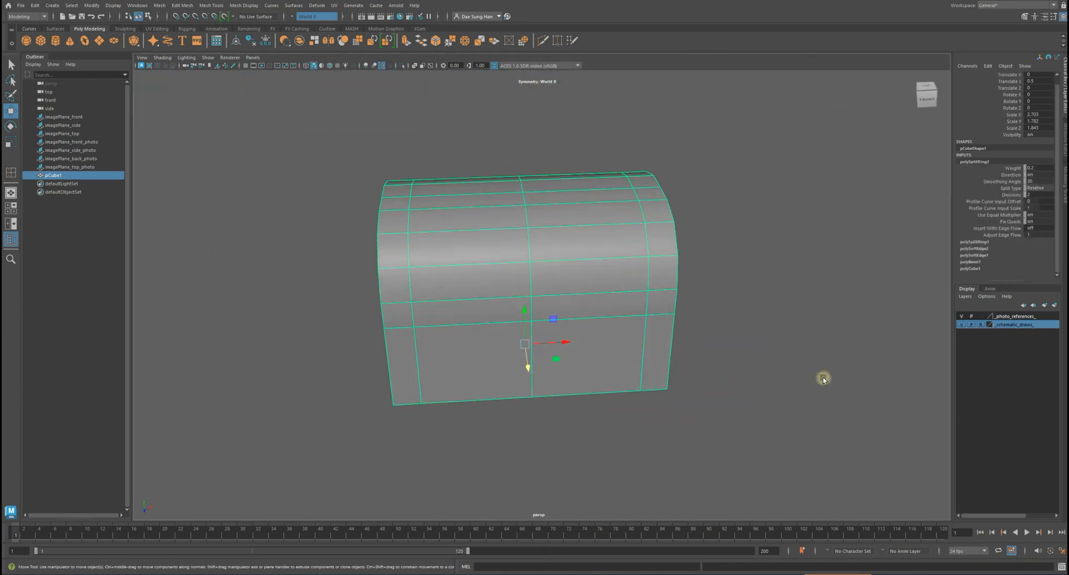
{"action": "left_click_drag", "start_coordinate": [862, 420], "coordinate": [840, 329], "text": "alt"}
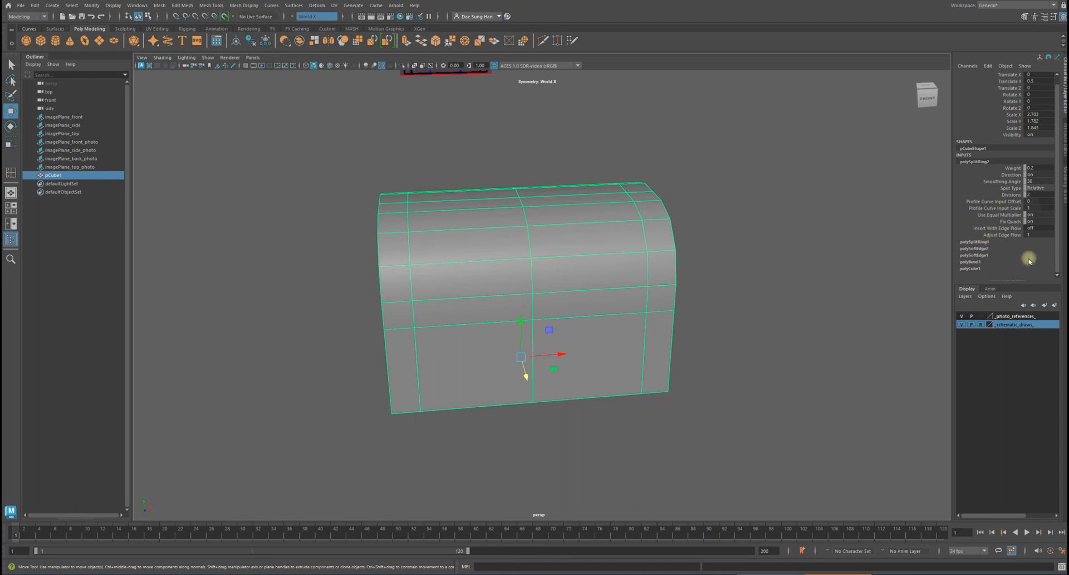
{"action": "left_click", "coordinate": [975, 242]}
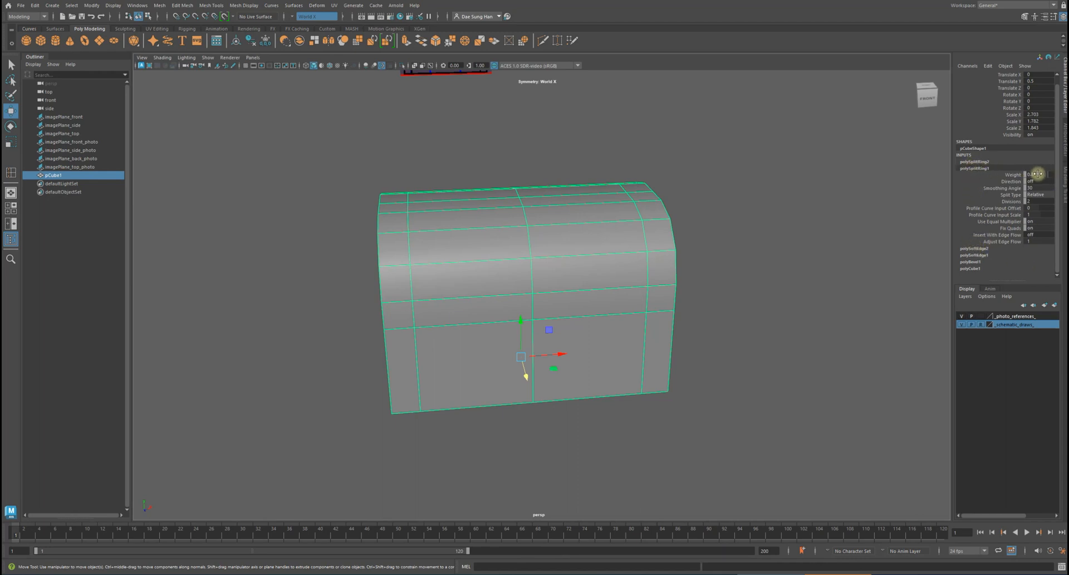
{"action": "left_click", "coordinate": [975, 161]}
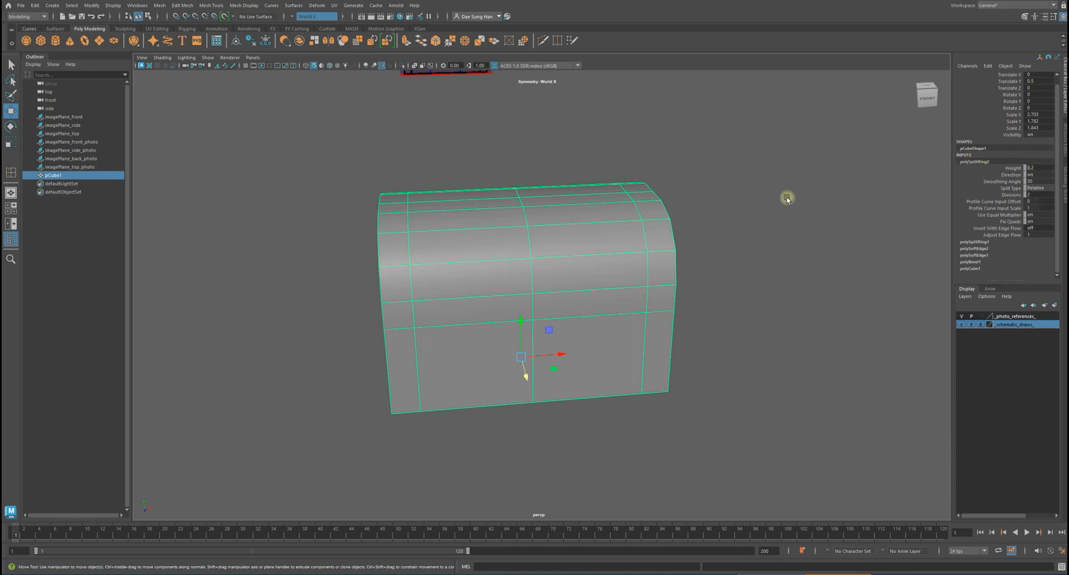
{"action": "left_click_drag", "start_coordinate": [685, 232], "coordinate": [673, 235], "text": "alt"}
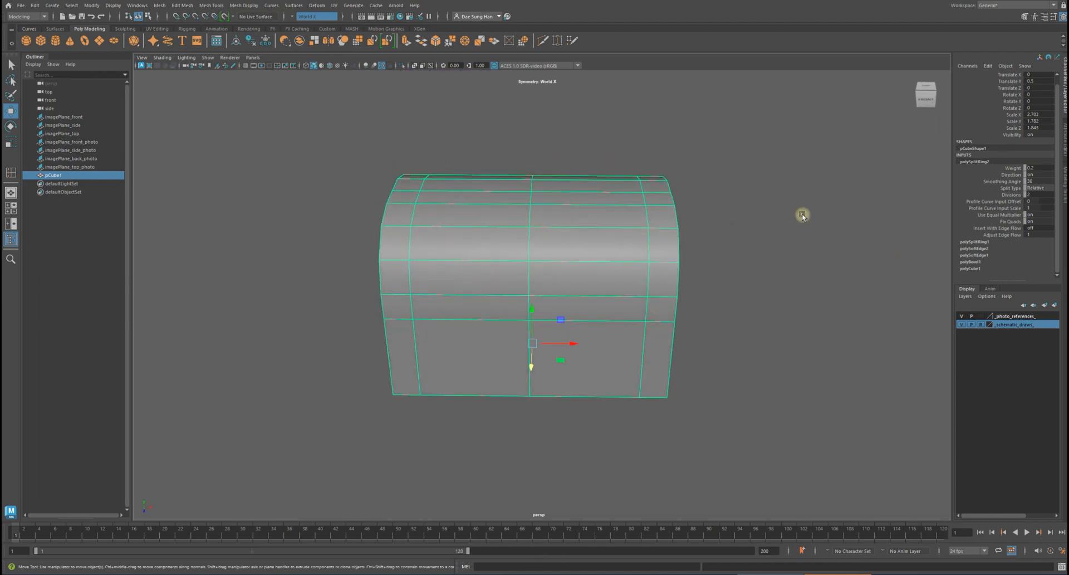
{"action": "left_click", "coordinate": [796, 216]}
{"action": "left_click", "coordinate": [595, 229]}
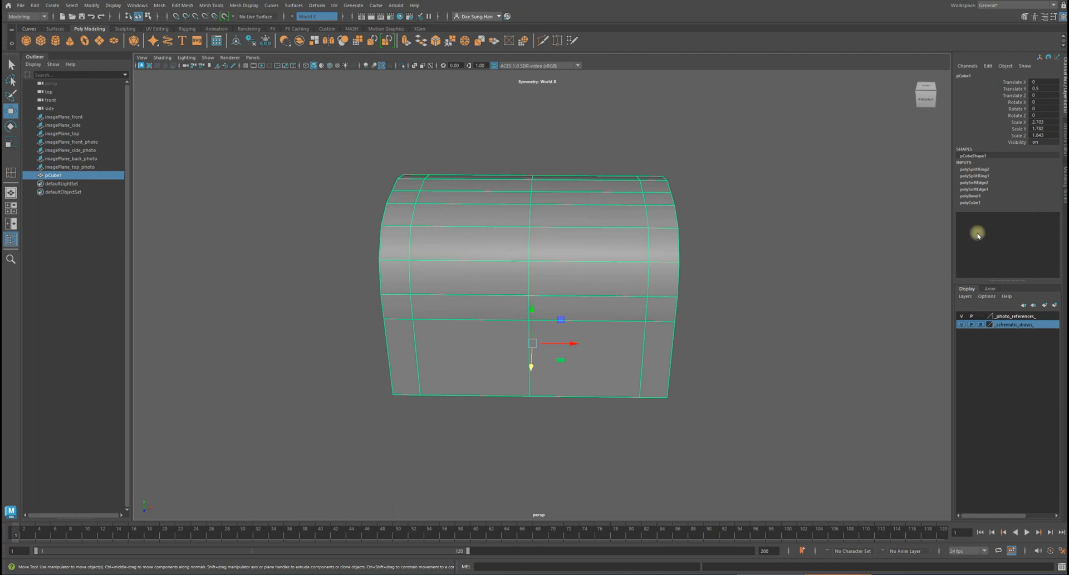
{"action": "left_click", "coordinate": [971, 203]}
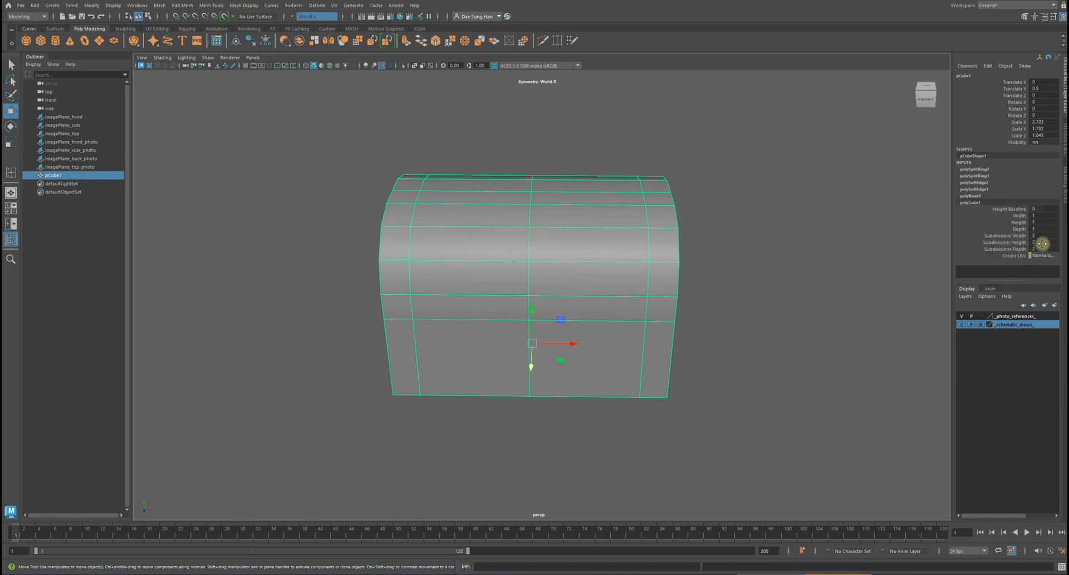
{"action": "left_click", "coordinate": [972, 195]}
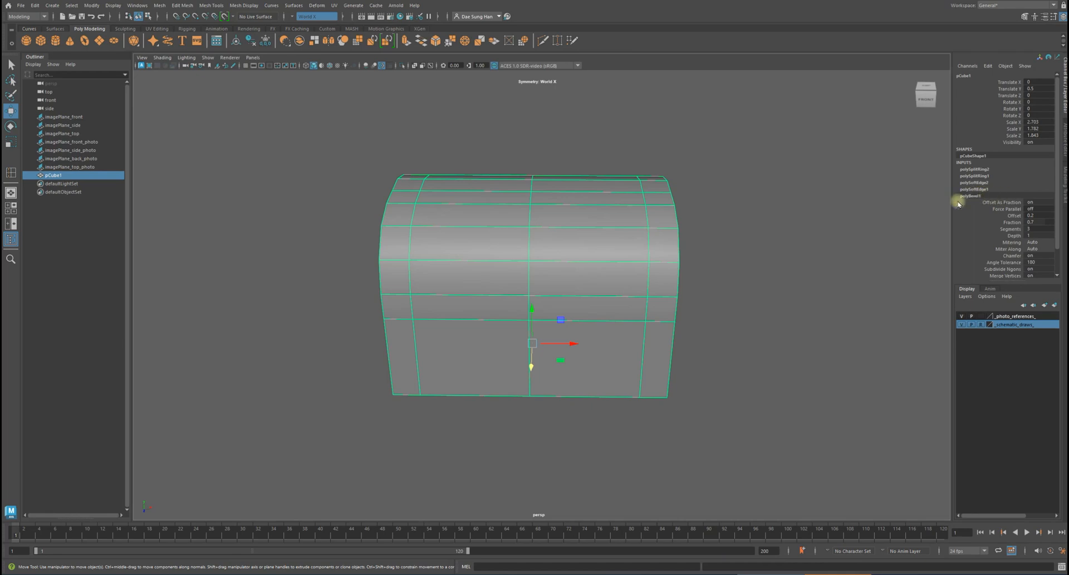
Examine the chest's rounded lid and flat end from several angles alongside the polyBevel1 settings
{"action": "left_click_drag", "start_coordinate": [642, 239], "coordinate": [610, 265], "text": "alt"}
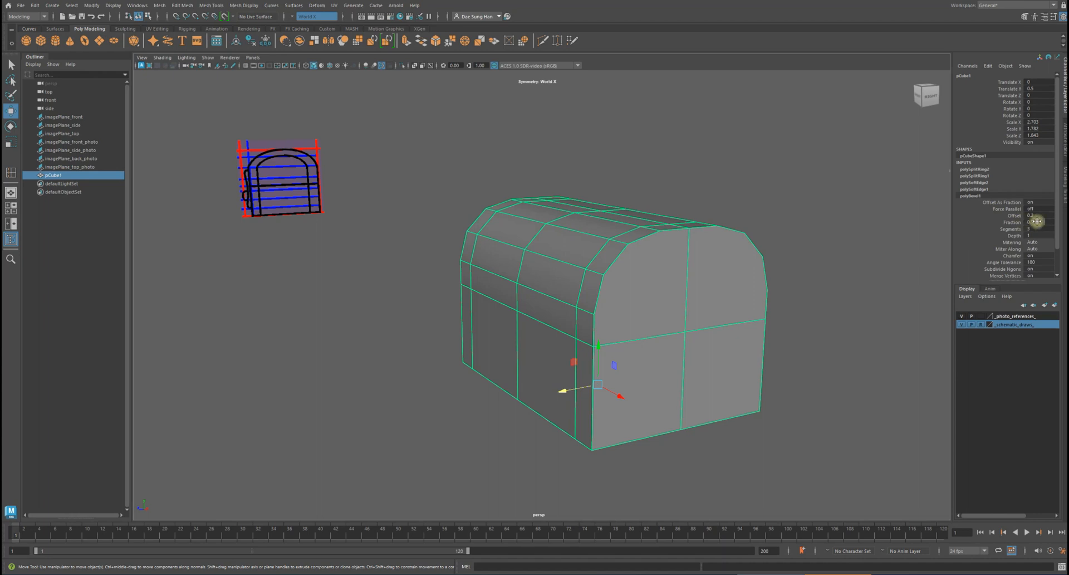
{"action": "left_click_drag", "start_coordinate": [683, 253], "coordinate": [717, 238], "text": "alt"}
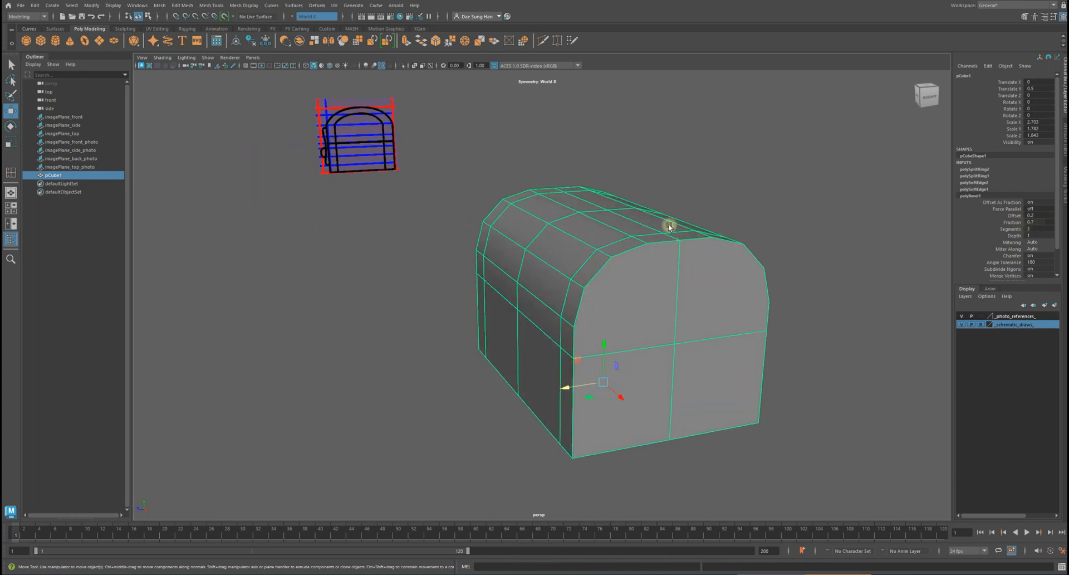
{"action": "left_click_drag", "start_coordinate": [569, 263], "coordinate": [613, 265], "text": "alt"}
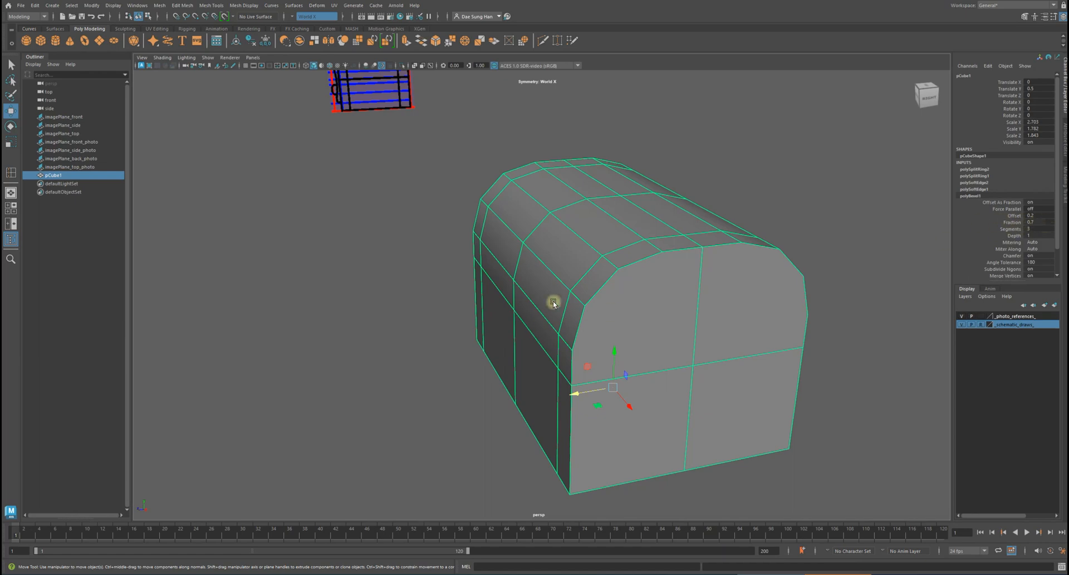
{"action": "left_click_drag", "start_coordinate": [541, 313], "coordinate": [570, 291], "text": "alt"}
{"action": "left_click_drag", "start_coordinate": [661, 267], "coordinate": [756, 244], "text": "alt"}
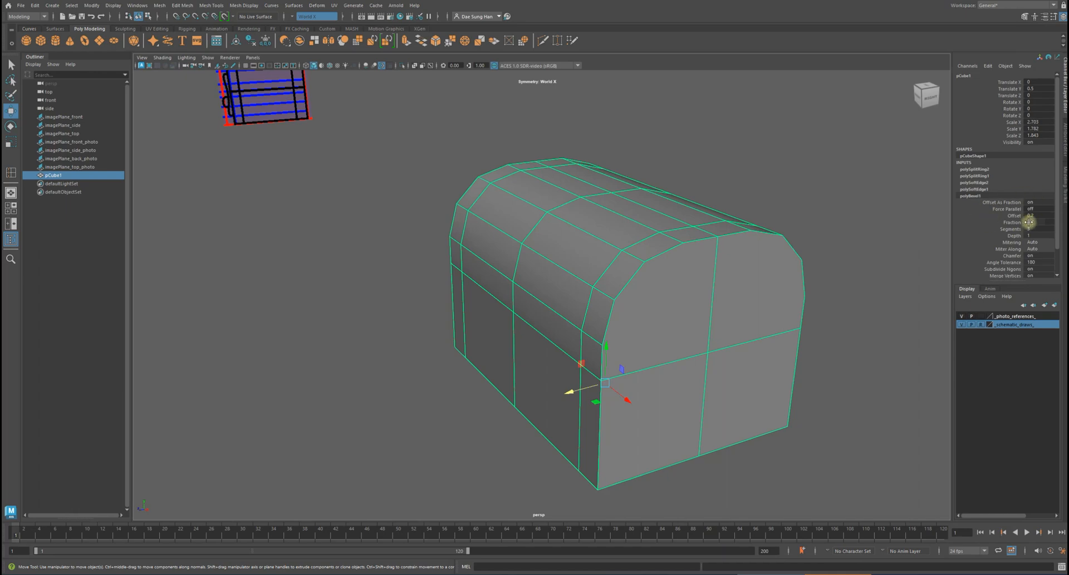
{"action": "left_click_drag", "start_coordinate": [629, 299], "coordinate": [649, 293], "text": "alt"}
{"action": "left_click", "coordinate": [864, 265]}
{"action": "left_click_drag", "start_coordinate": [548, 292], "coordinate": [604, 287], "text": "alt"}
Compare the chest's side profile with the side schematic by toggling between shaded and wireframe display in the side view
{"action": "key", "text": "space"}
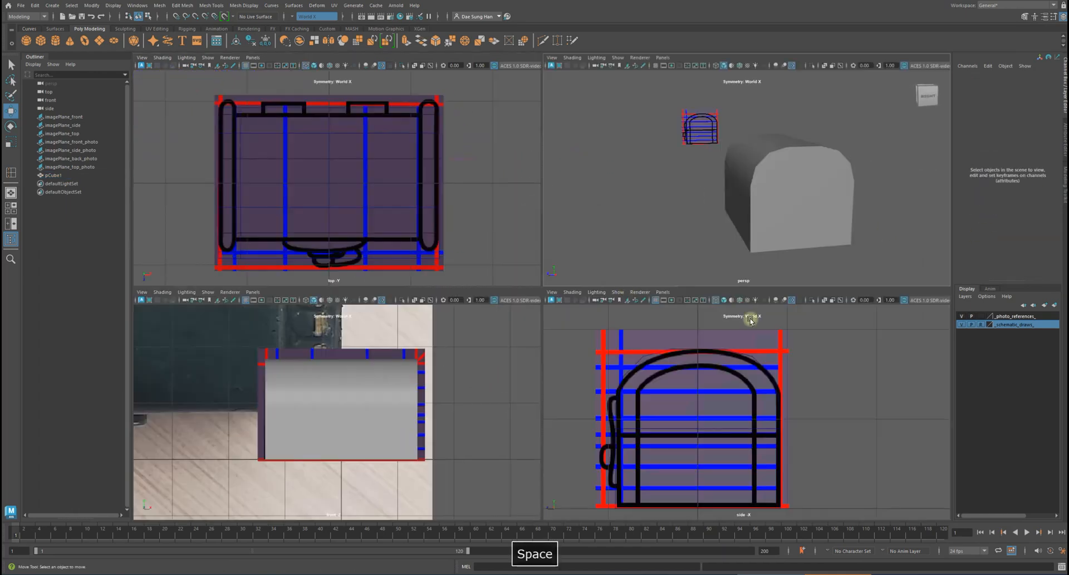
{"action": "key", "text": "5"}
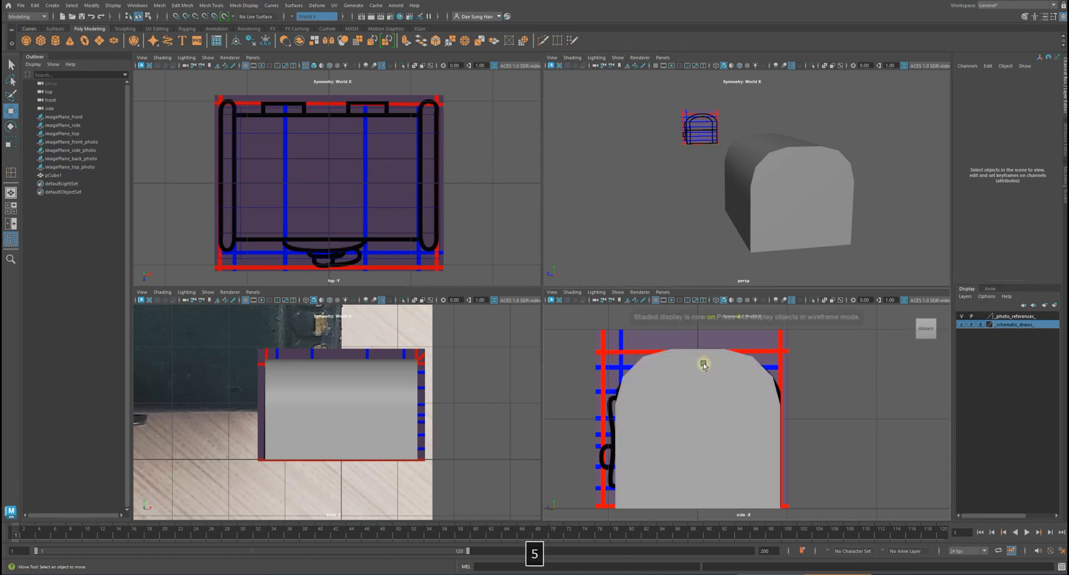
{"action": "key", "text": "4"}
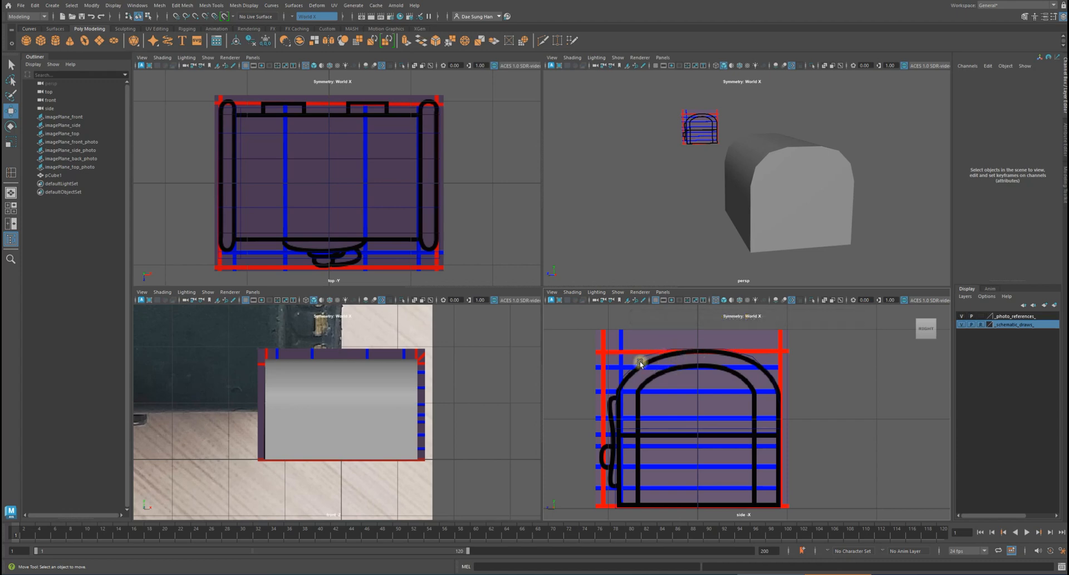
Overlay the wireframe on the shaded chest in the perspective view and compare its end borders with the reference photos
{"action": "left_click_drag", "start_coordinate": [780, 190], "coordinate": [733, 179], "text": "alt"}
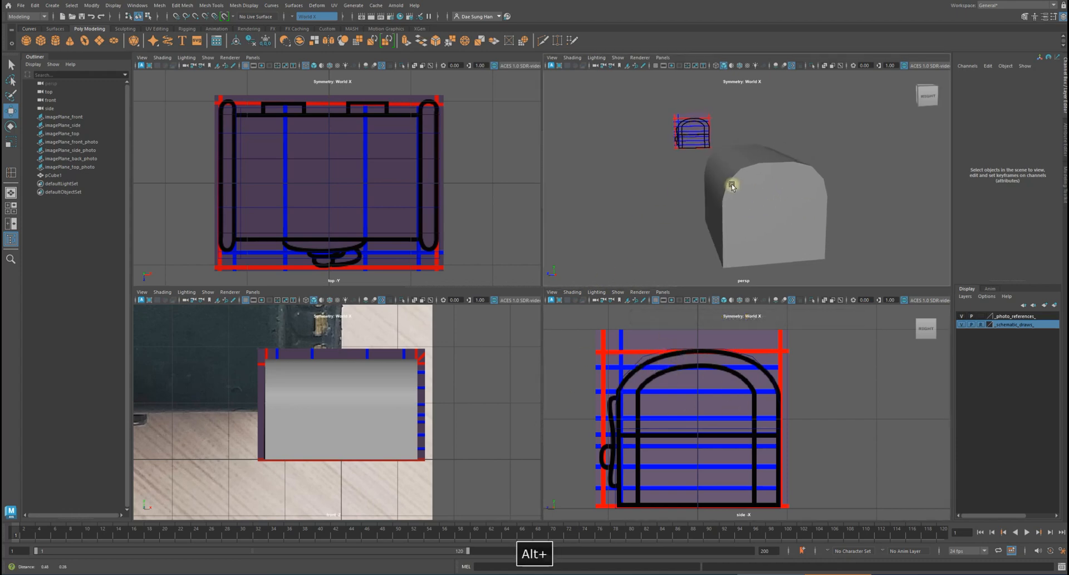
{"action": "key", "text": "space"}
{"action": "left_click", "coordinate": [579, 287]}
{"action": "left_click_drag", "start_coordinate": [579, 287], "coordinate": [626, 303], "text": "alt"}
{"action": "left_click", "coordinate": [743, 334]}
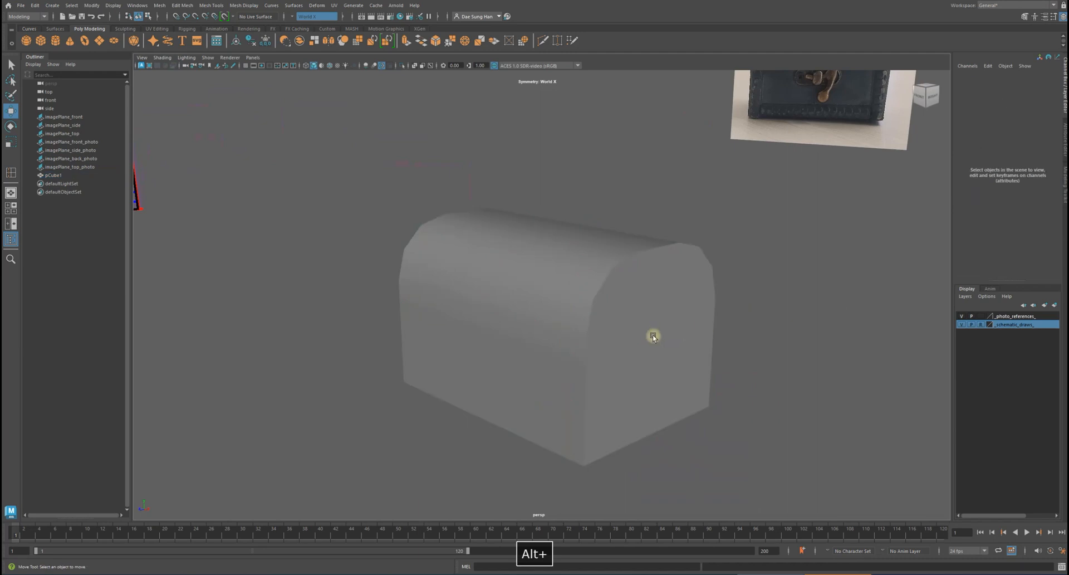
{"action": "left_click_drag", "start_coordinate": [652, 335], "coordinate": [665, 337], "text": "alt"}
{"action": "left_click_drag", "start_coordinate": [814, 347], "coordinate": [595, 341], "text": "alt"}
{"action": "key", "text": "alt+5"}
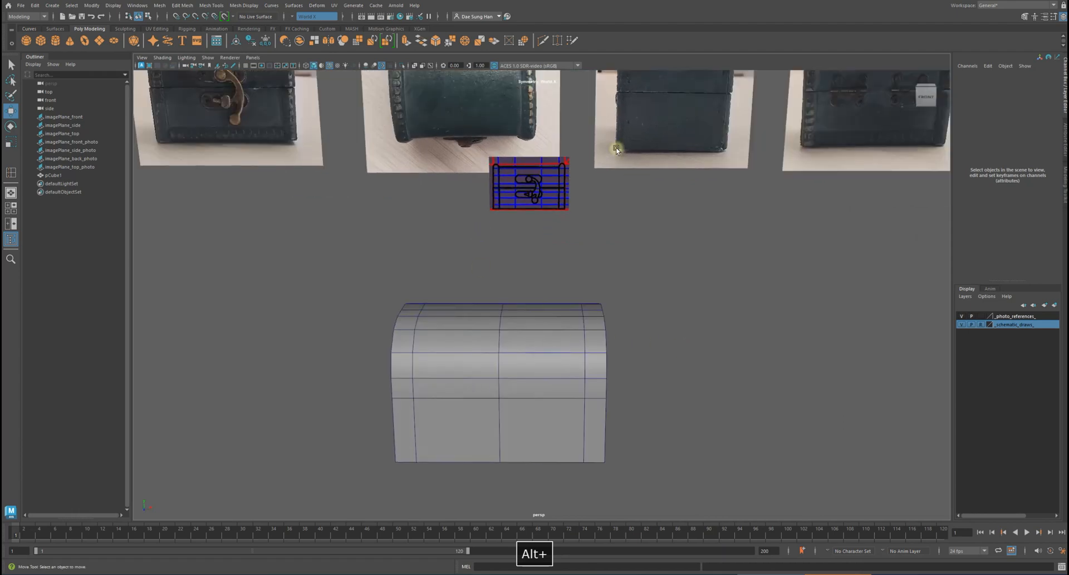
{"action": "left_click_drag", "start_coordinate": [605, 288], "coordinate": [617, 200], "text": "alt"}
{"action": "right_click_drag", "start_coordinate": [616, 201], "coordinate": [683, 273], "text": "alt"}
{"action": "right_click_drag", "start_coordinate": [606, 126], "coordinate": [566, 210], "text": "alt"}
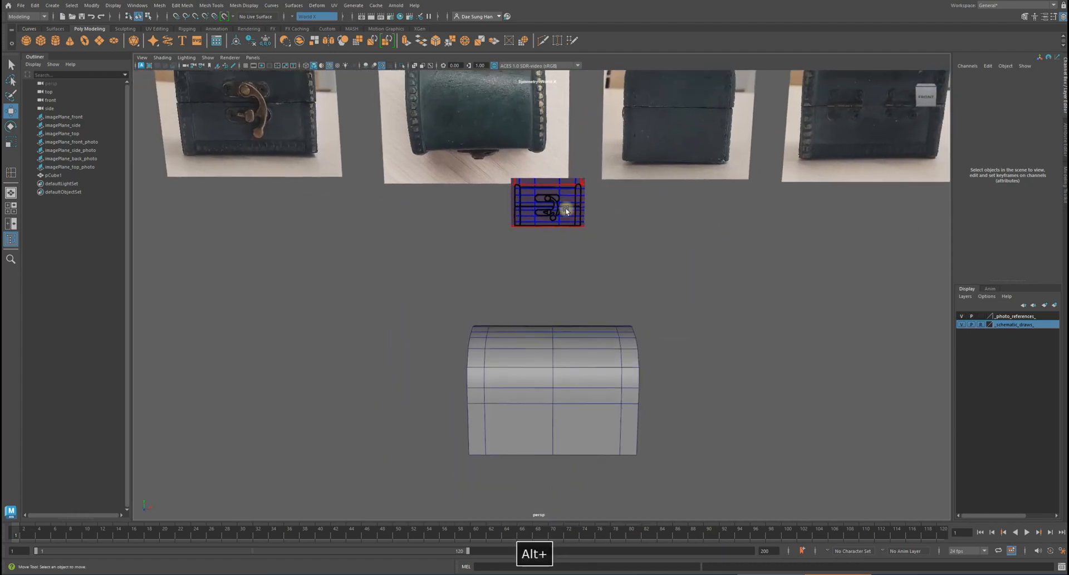
{"action": "middle_click_drag", "start_coordinate": [810, 188], "coordinate": [683, 335], "text": "alt"}
{"action": "middle_click_drag", "start_coordinate": [438, 437], "coordinate": [552, 201], "text": "alt"}
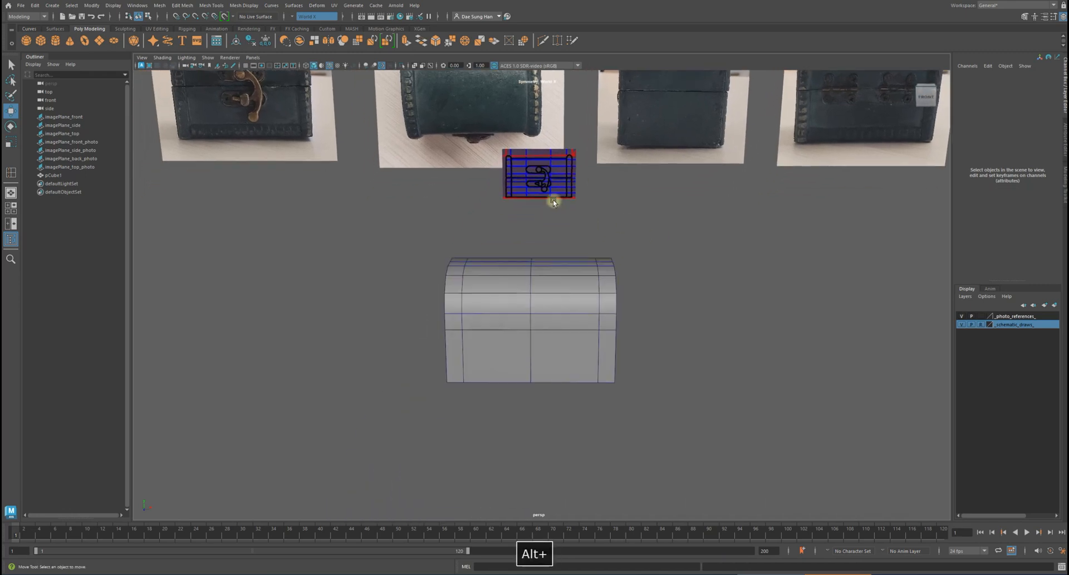
{"action": "right_click_drag", "start_coordinate": [551, 200], "coordinate": [665, 324], "text": "alt"}
Switch the chest to face selection and display it as a wireframe, seen from the front
{"action": "left_click", "coordinate": [665, 258]}
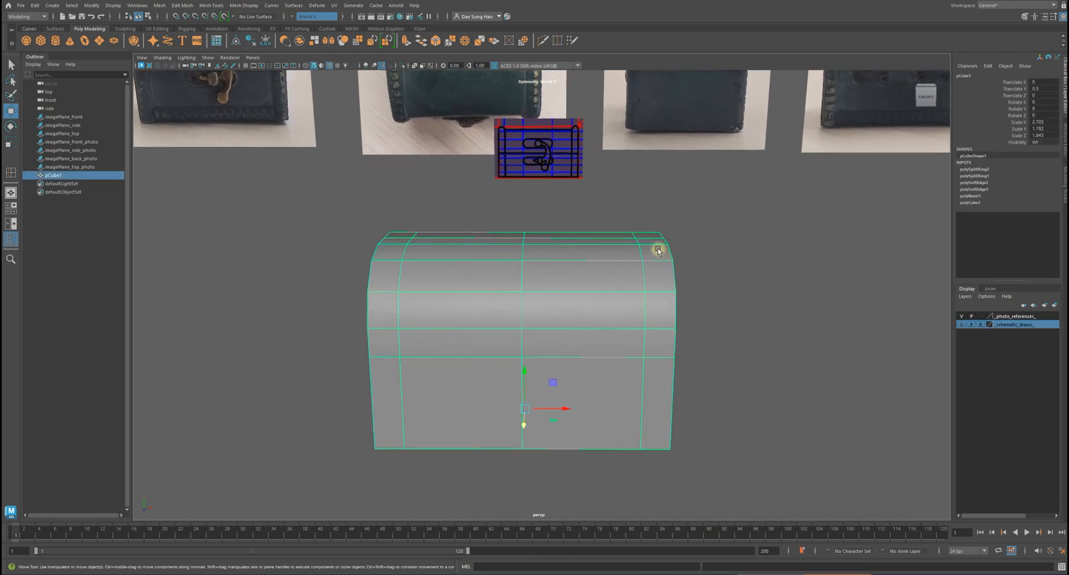
{"action": "right_click", "coordinate": [658, 250]}
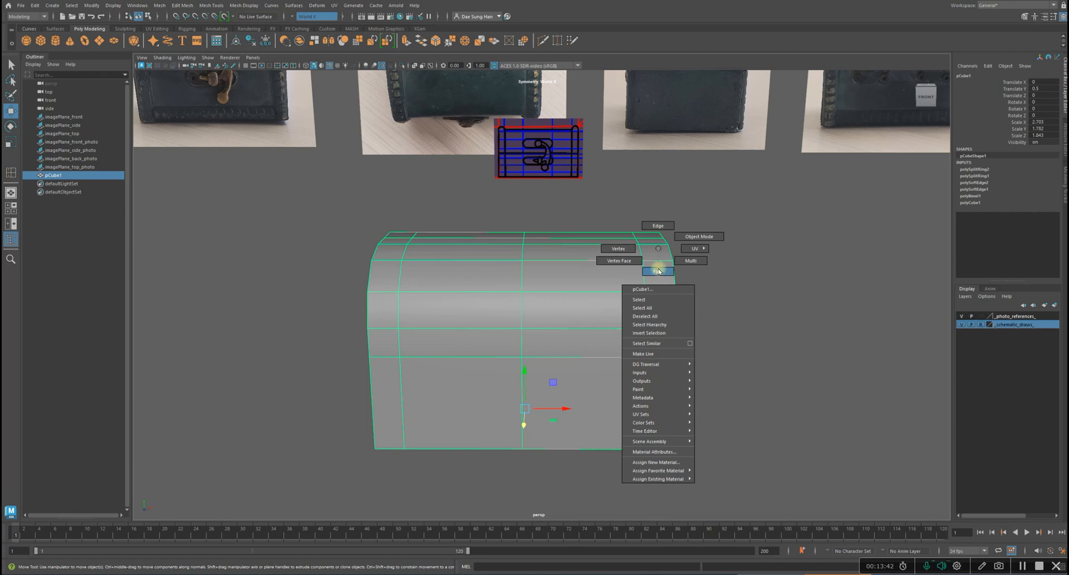
{"action": "left_click", "coordinate": [772, 318]}
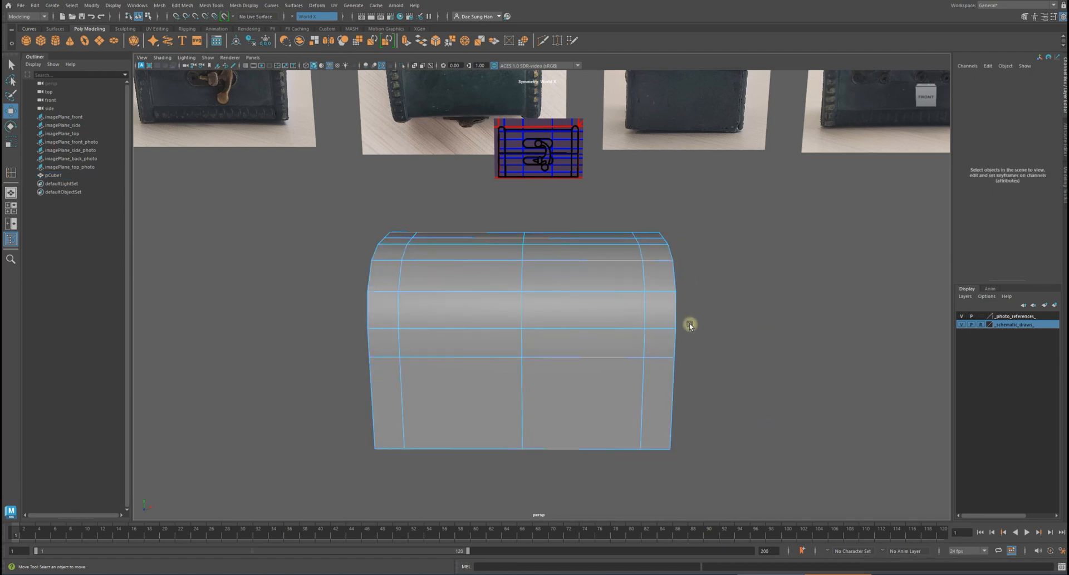
{"action": "mouse_move", "coordinate": [674, 276]}
{"action": "left_mouse_down", "text": "alt"}
{"action": "mouse_move", "coordinate": [698, 258]}
{"action": "mouse_move", "coordinate": [682, 276]}
{"action": "left_mouse_up", "text": "alt"}
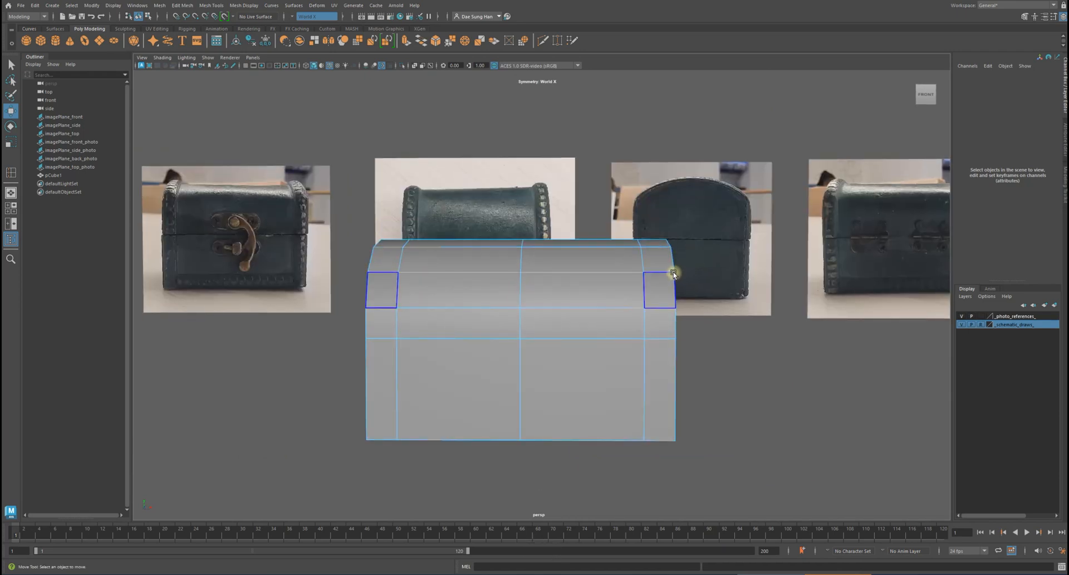
{"action": "key", "text": "4"}
{"action": "left_click_drag", "start_coordinate": [735, 314], "coordinate": [683, 316], "text": "alt"}
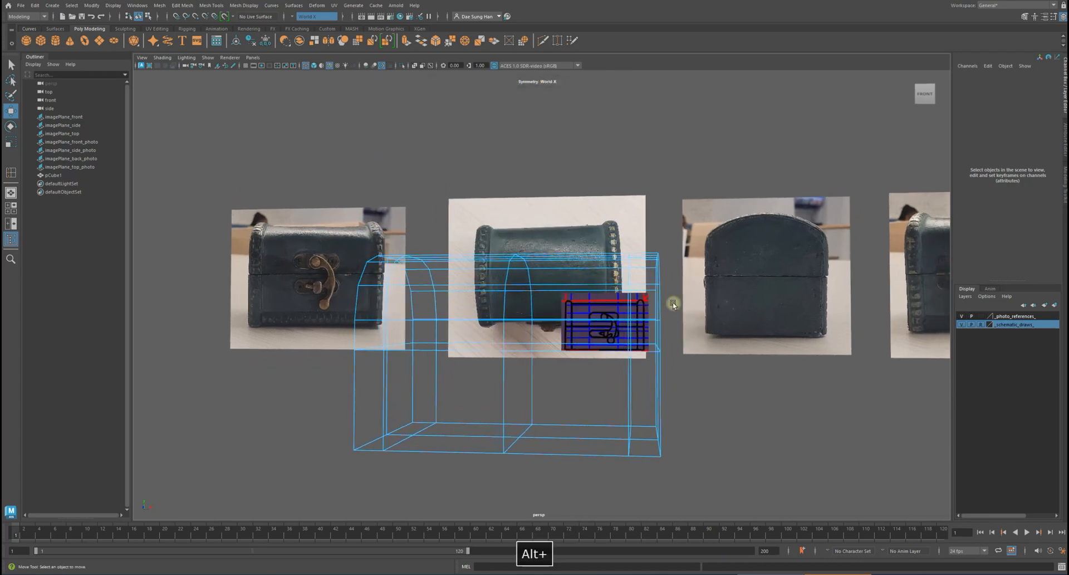
Select the front, top and back faces of both narrow end borders symmetrically and check the selection
{"action": "left_click_drag", "start_coordinate": [648, 224], "coordinate": [642, 400]}
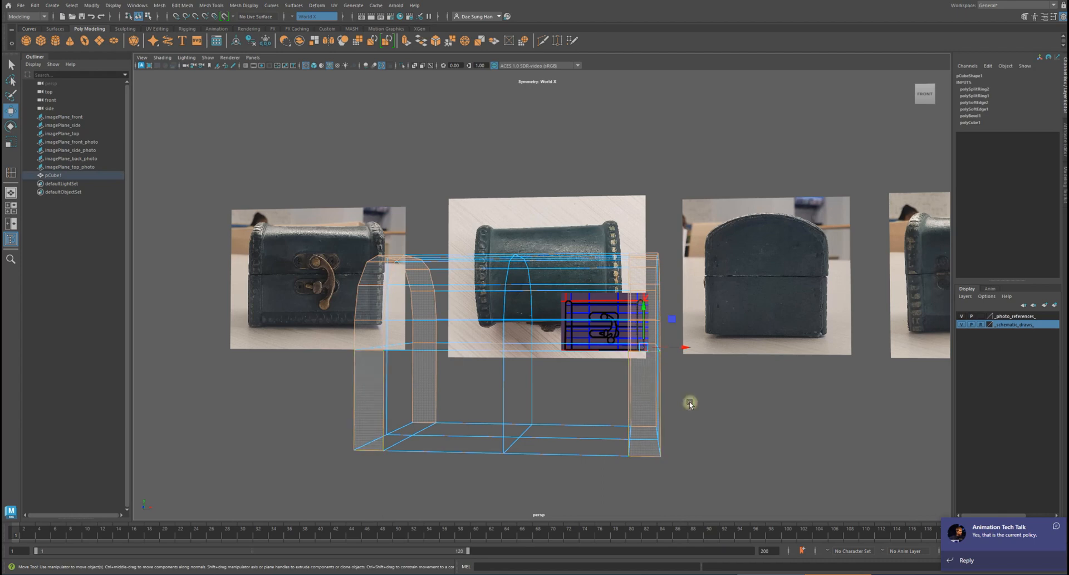
{"action": "left_click", "coordinate": [1045, 522]}
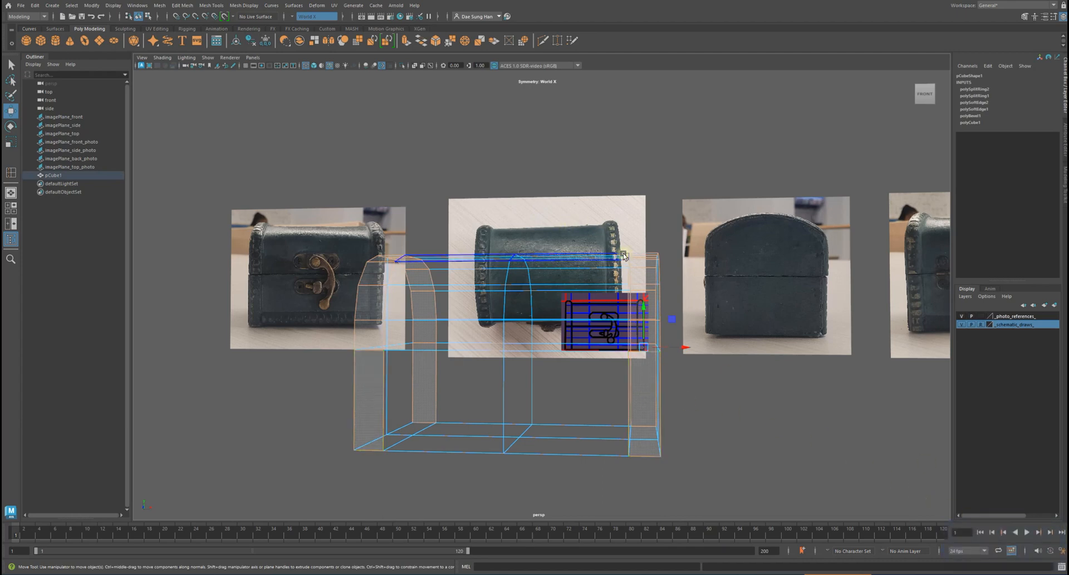
{"action": "left_click_drag", "start_coordinate": [618, 280], "coordinate": [625, 274], "text": "alt"}
{"action": "left_click_drag", "start_coordinate": [644, 224], "coordinate": [645, 398]}
{"action": "left_click_drag", "start_coordinate": [774, 402], "coordinate": [759, 426], "text": "alt"}
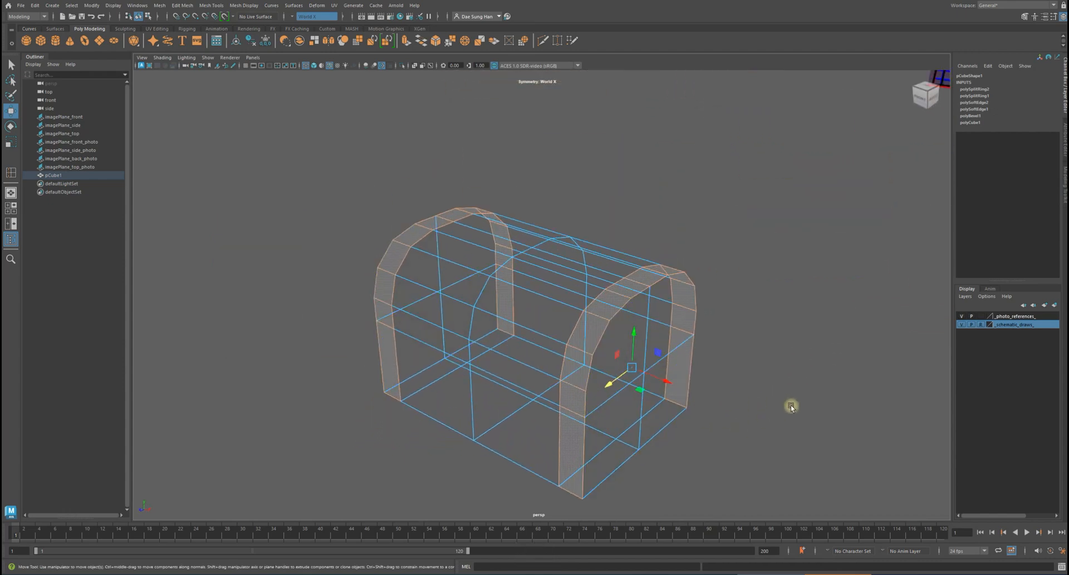
Try reselecting the end border faces with the Select tool so that the chest's underside is included
{"action": "key", "text": "q"}
{"action": "left_click_drag", "start_coordinate": [800, 432], "coordinate": [802, 365], "text": "alt"}
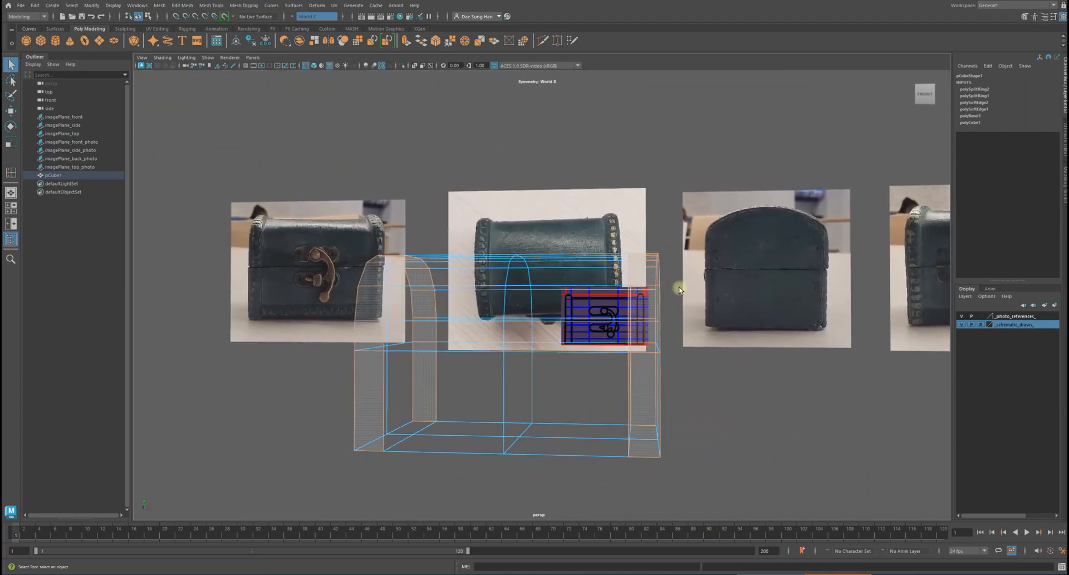
{"action": "left_click", "coordinate": [643, 223]}
{"action": "left_click", "coordinate": [640, 467]}
{"action": "left_click_drag", "start_coordinate": [723, 457], "coordinate": [699, 445], "text": "alt"}
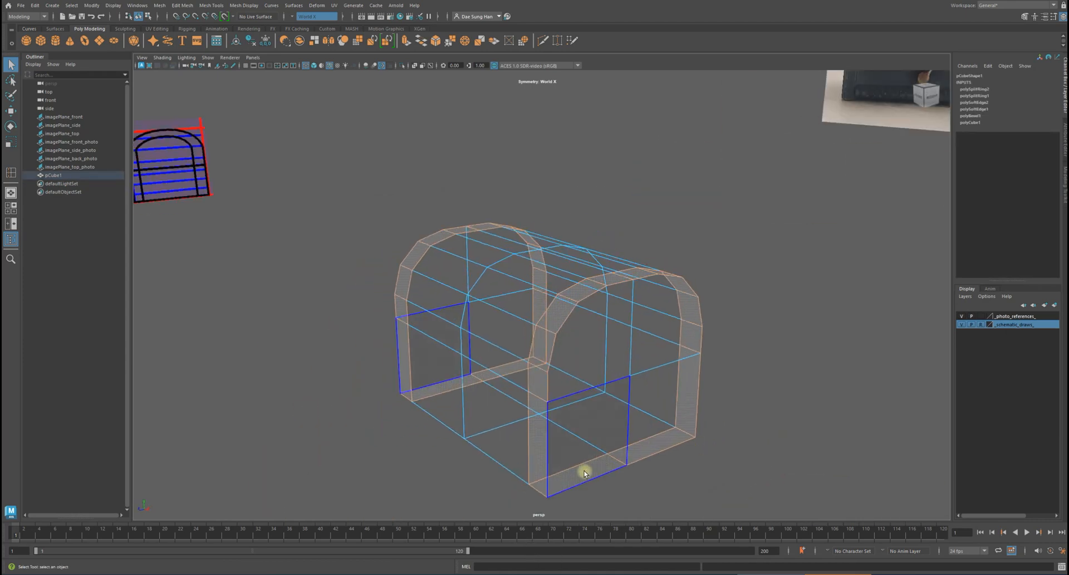
{"action": "left_click_drag", "start_coordinate": [594, 475], "coordinate": [716, 428], "text": "alt"}
{"action": "key", "text": "z"}
{"action": "key", "text": "z"}
Compare the selected end border faces with the schematics in the four views, using wireframe display in the front view
{"action": "key", "text": "space"}
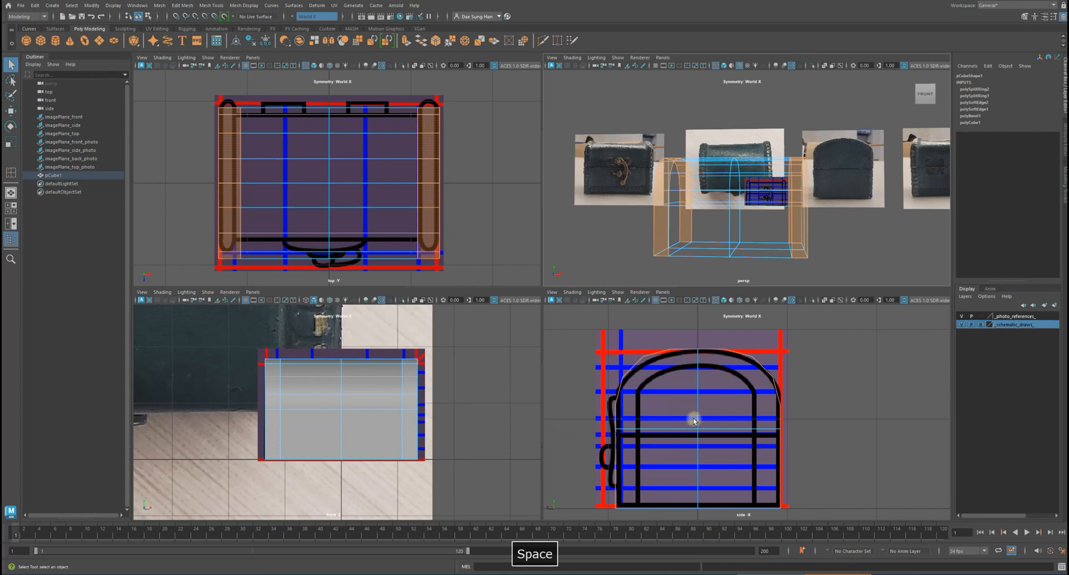
{"action": "middle_click_drag", "start_coordinate": [433, 425], "coordinate": [464, 425], "text": "alt"}
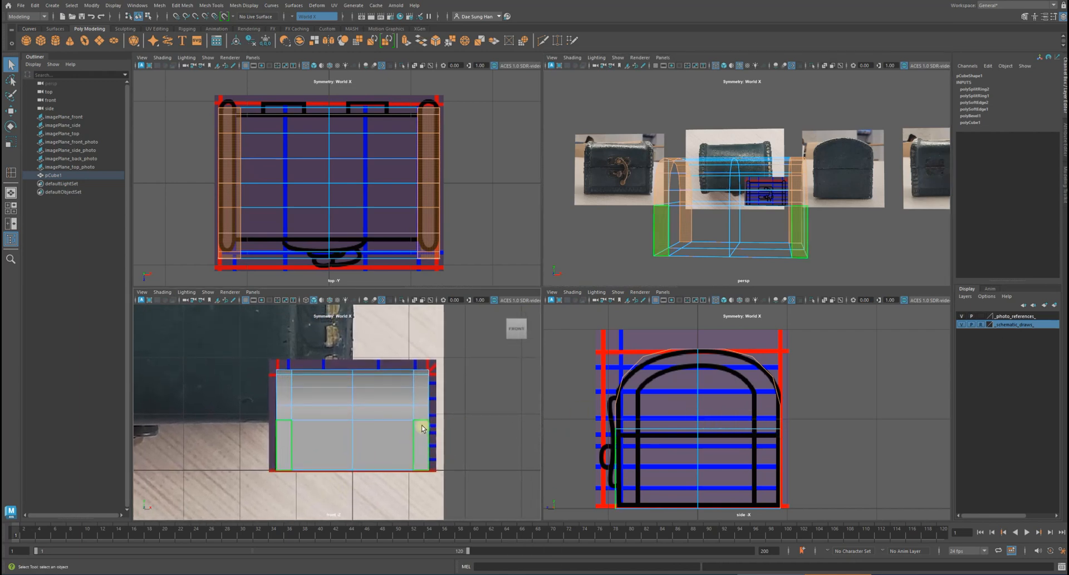
{"action": "key", "text": "4"}
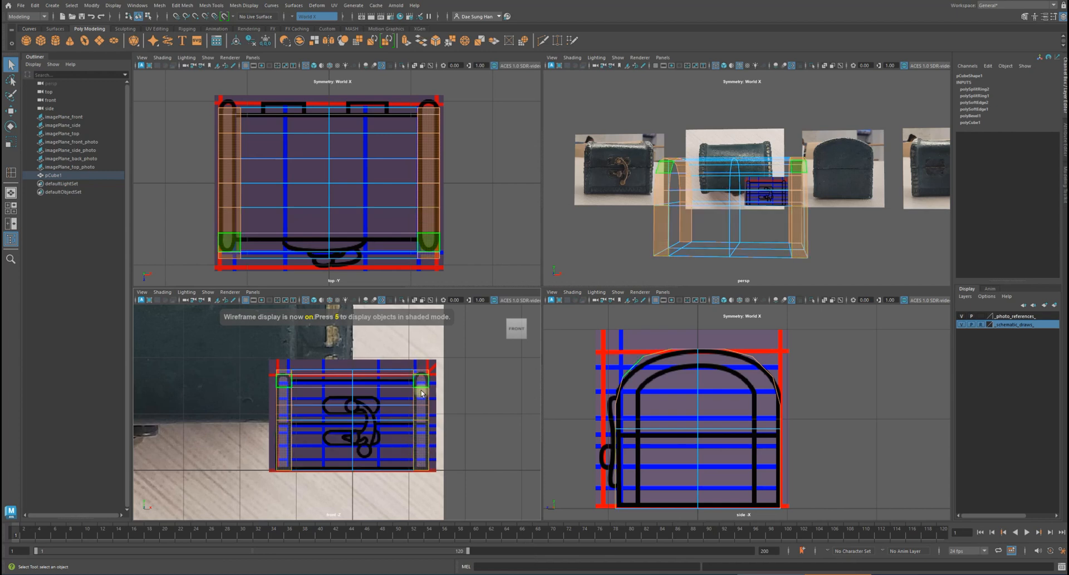
{"action": "key", "text": "space"}
{"action": "left_click_drag", "start_coordinate": [717, 328], "coordinate": [695, 208], "text": "alt"}
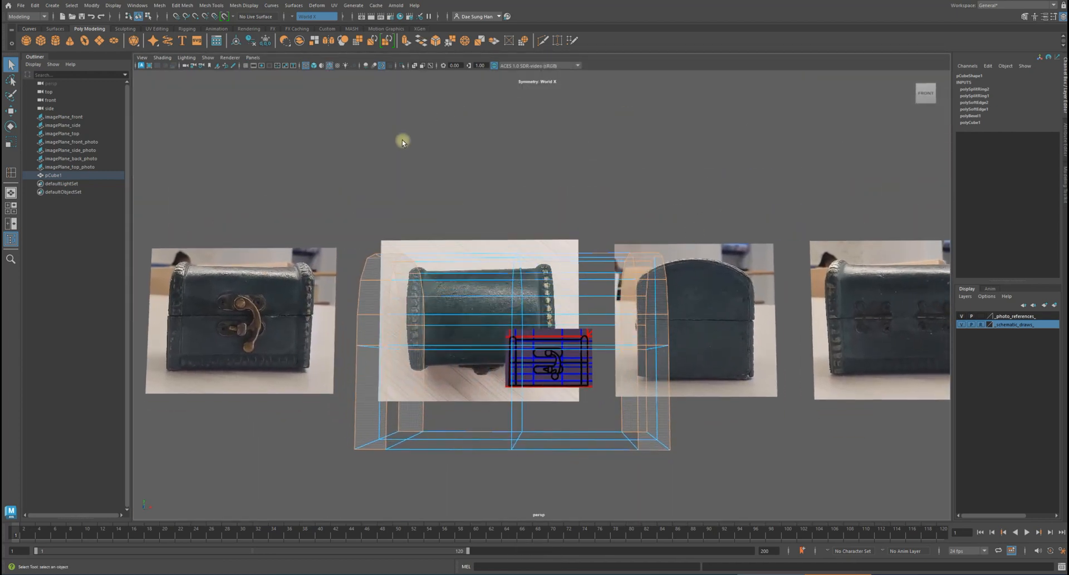
Return the perspective view to shaded display and extrude the selected end border faces
{"action": "left_click_drag", "start_coordinate": [533, 487], "coordinate": [619, 422], "text": "alt"}
{"action": "mouse_move", "coordinate": [766, 394]}
{"action": "left_mouse_down", "text": "alt"}
{"action": "mouse_move", "coordinate": [718, 398]}
{"action": "mouse_move", "coordinate": [762, 406]}
{"action": "mouse_move", "coordinate": [723, 340]}
{"action": "mouse_move", "coordinate": [733, 319]}
{"action": "mouse_move", "coordinate": [695, 317]}
{"action": "mouse_move", "coordinate": [735, 313]}
{"action": "mouse_move", "coordinate": [627, 305]}
{"action": "mouse_move", "coordinate": [649, 327]}
{"action": "mouse_move", "coordinate": [758, 297]}
{"action": "mouse_move", "coordinate": [632, 273]}
{"action": "mouse_move", "coordinate": [661, 323]}
{"action": "mouse_move", "coordinate": [712, 312]}
{"action": "mouse_move", "coordinate": [749, 265]}
{"action": "left_mouse_up", "text": "alt"}
{"action": "key", "text": "5"}
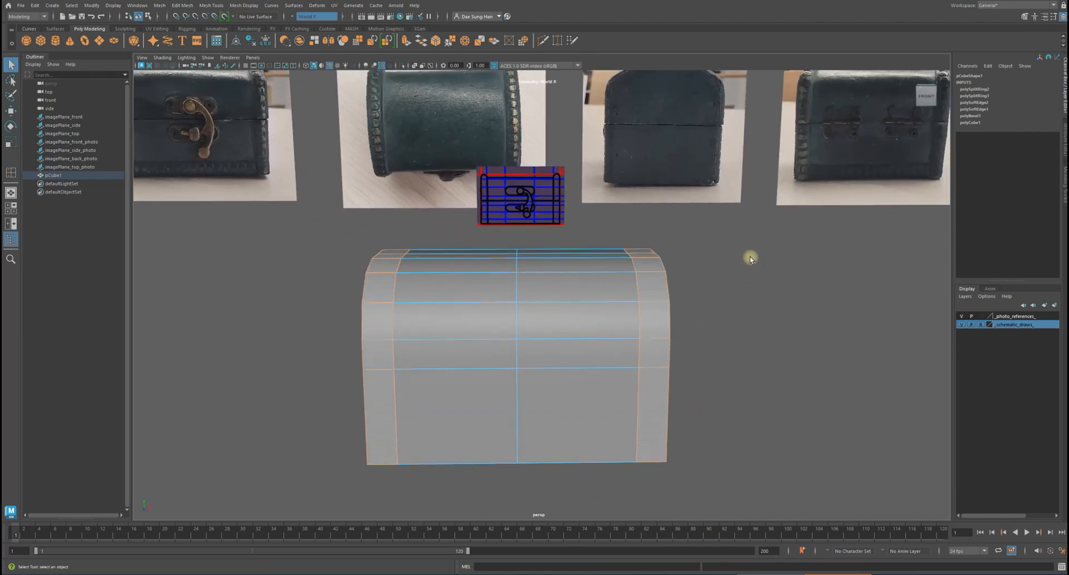
{"action": "right_click", "coordinate": [749, 250], "text": "shift"}
{"action": "right_click_drag", "start_coordinate": [749, 251], "coordinate": [755, 273], "text": "shift"}
{"action": "left_click_drag", "start_coordinate": [667, 354], "coordinate": [635, 379], "text": "alt"}
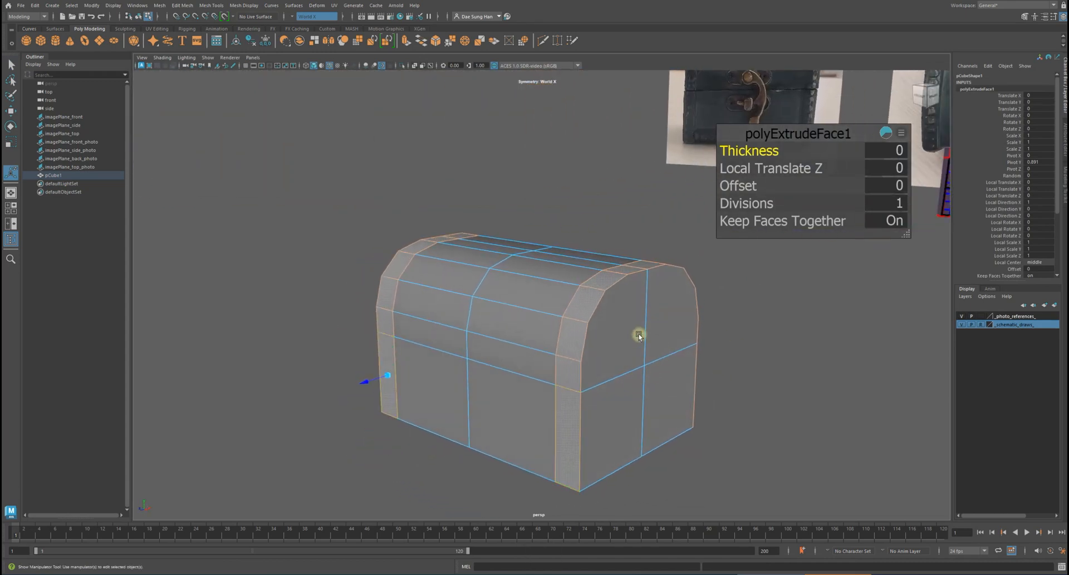
Enlarge the channel list area so that all polyExtrudeFace1 settings can be reviewed
{"action": "middle_click_drag", "start_coordinate": [628, 328], "coordinate": [577, 288], "text": "alt"}
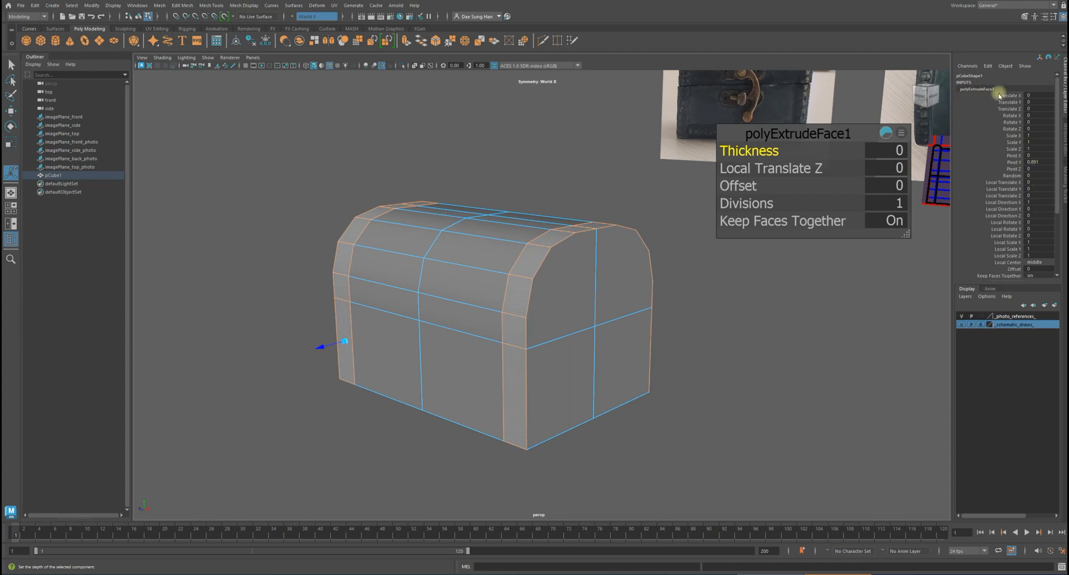
{"action": "left_click_drag", "start_coordinate": [1011, 284], "coordinate": [1011, 366]}
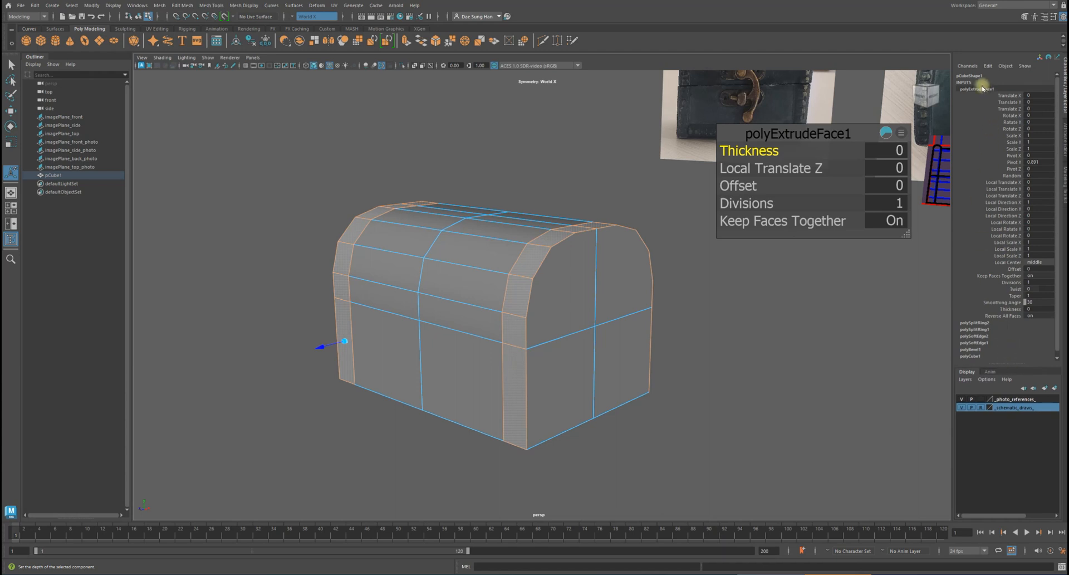
{"action": "left_click_drag", "start_coordinate": [778, 349], "coordinate": [572, 259], "text": "alt"}
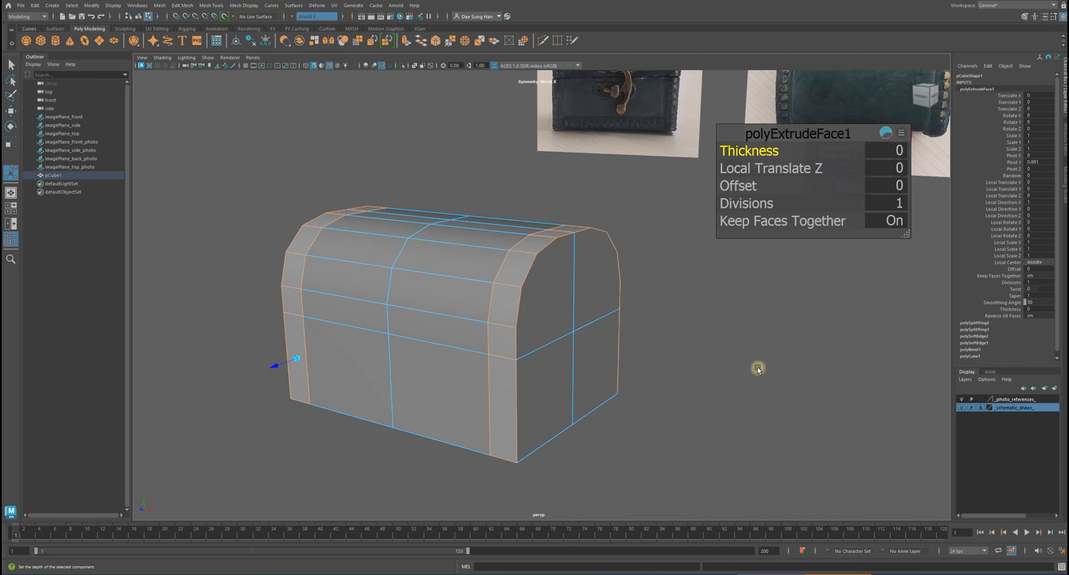
Return the chest to object mode without setting an extrusion thickness, reselect it and inspect its end border up close
{"action": "left_click", "coordinate": [779, 373]}
{"action": "right_click_drag", "start_coordinate": [565, 298], "coordinate": [832, 188]}
{"action": "left_click", "coordinate": [784, 250]}
{"action": "left_click_drag", "start_coordinate": [530, 308], "coordinate": [518, 274], "text": "alt"}
{"action": "right_click_drag", "start_coordinate": [518, 274], "coordinate": [712, 319], "text": "alt"}
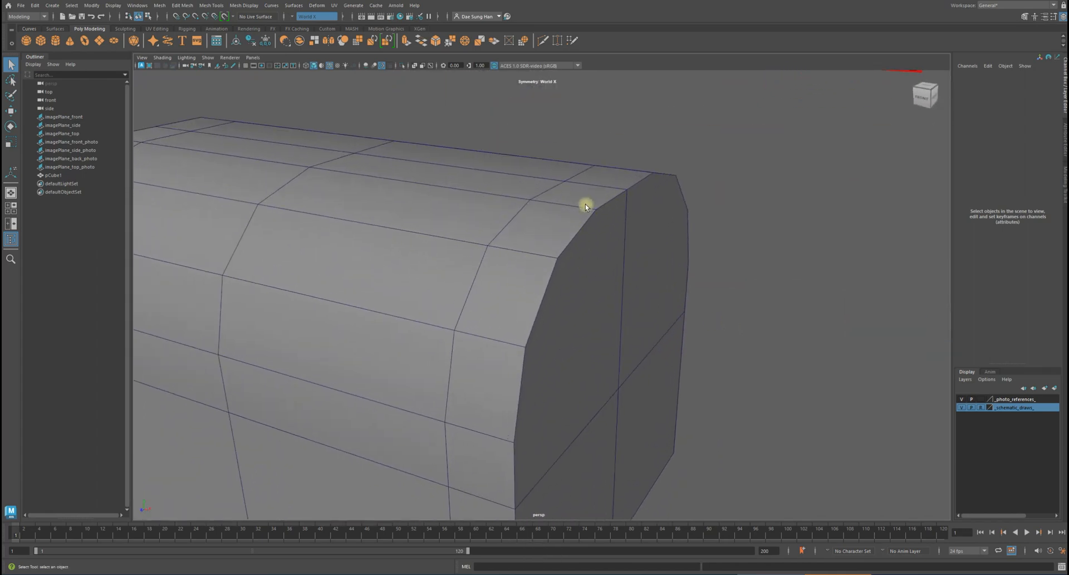
{"action": "left_click", "coordinate": [547, 268]}
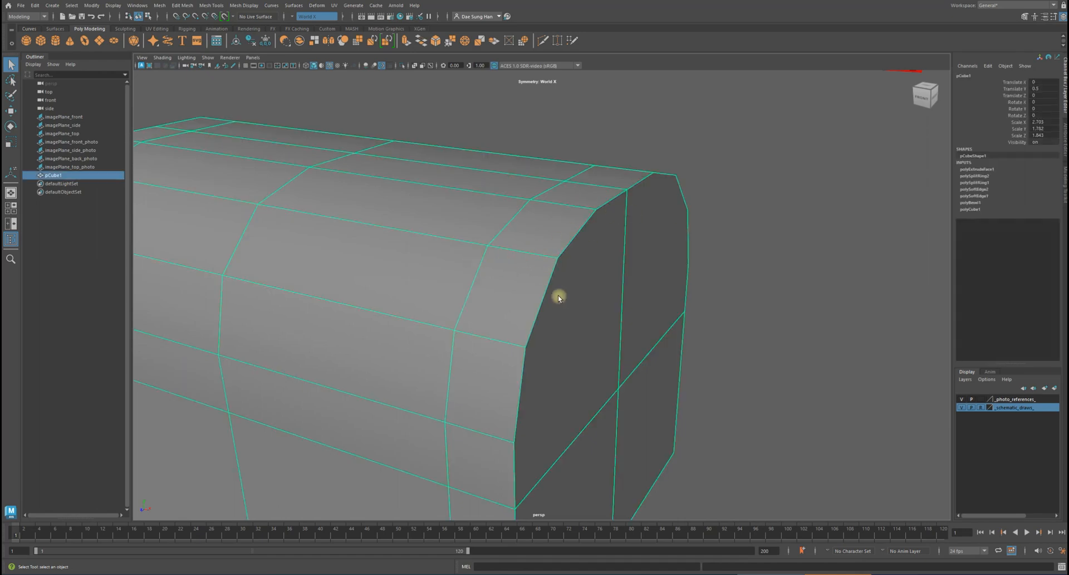
{"action": "right_click_drag", "start_coordinate": [597, 277], "coordinate": [523, 275], "text": "alt"}
{"action": "middle_click_drag", "start_coordinate": [522, 274], "coordinate": [657, 290], "text": "alt"}
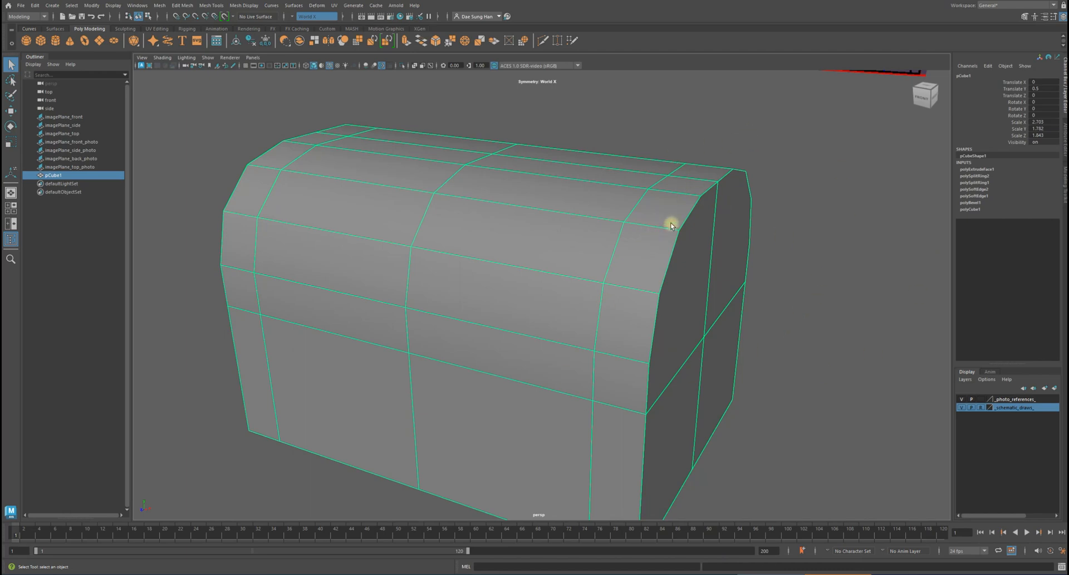
Try to move a rim edge on top of the chest's end border to expose the hidden extruded faces, and undo the move
{"action": "right_click_drag", "start_coordinate": [671, 226], "coordinate": [676, 105]}
{"action": "left_click_drag", "start_coordinate": [683, 223], "coordinate": [698, 195], "text": "alt"}
{"action": "middle_click_drag", "start_coordinate": [698, 195], "coordinate": [588, 186], "text": "alt"}
{"action": "right_click_drag", "start_coordinate": [569, 204], "coordinate": [615, 203]}
{"action": "left_click", "coordinate": [600, 205]}
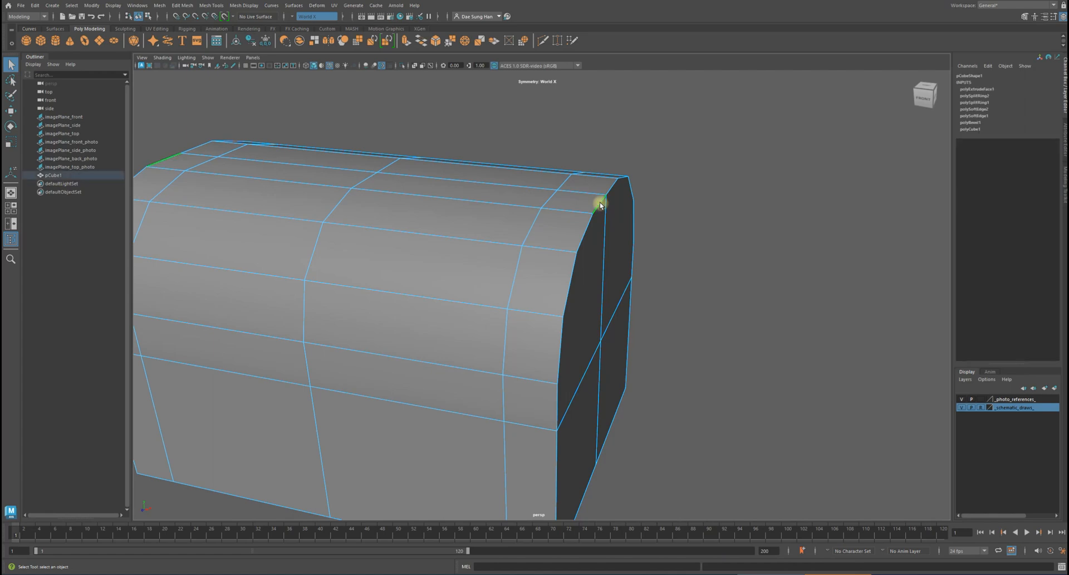
{"action": "key", "text": "w"}
{"action": "left_click_drag", "start_coordinate": [757, 287], "coordinate": [685, 240], "text": "alt"}
{"action": "left_click_drag", "start_coordinate": [639, 204], "coordinate": [586, 204], "text": "alt"}
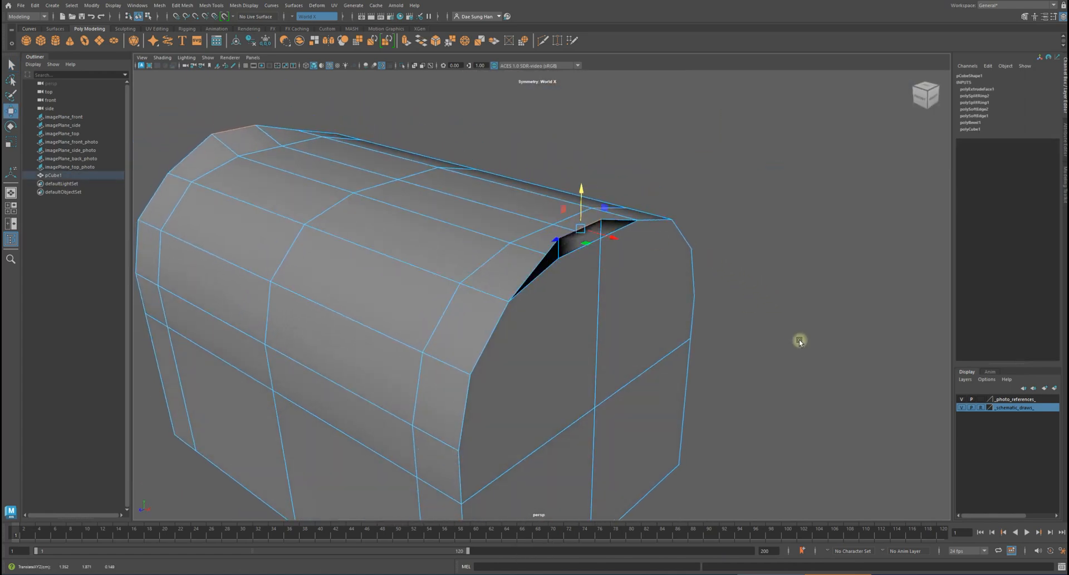
{"action": "key", "text": "ctrl+z"}
{"action": "left_click_drag", "start_coordinate": [632, 243], "coordinate": [786, 286], "text": "alt"}
{"action": "left_click", "coordinate": [785, 286]}
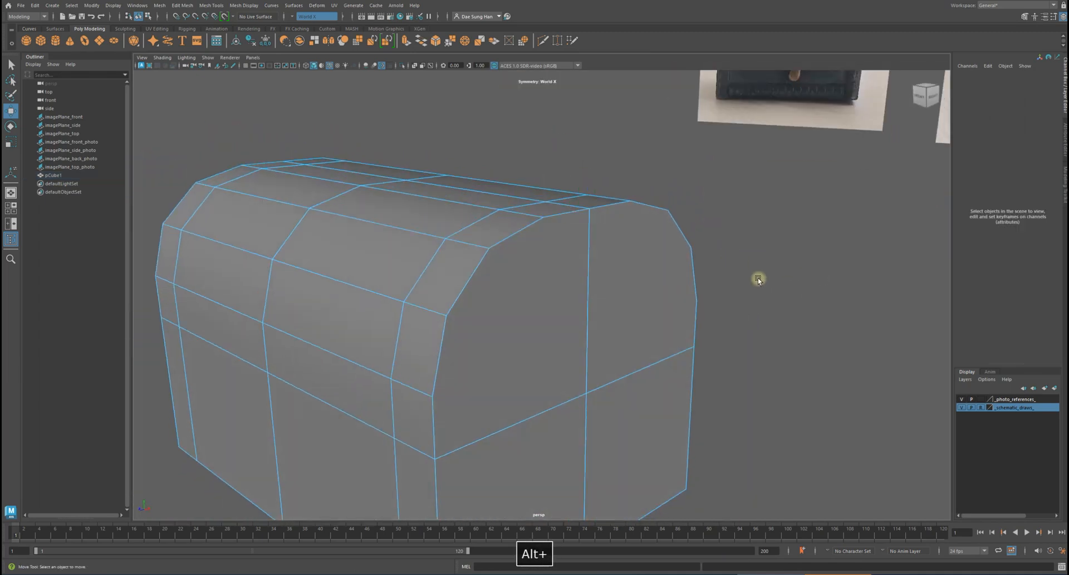
Return the chest to object mode, review its end border from several sides and reselect the whole chest
{"action": "left_click", "coordinate": [523, 232]}
{"action": "left_click_drag", "start_coordinate": [531, 217], "coordinate": [570, 289]}
{"action": "key", "text": "2"}
{"action": "left_click_drag", "start_coordinate": [632, 179], "coordinate": [570, 284], "text": "alt"}
{"action": "left_click", "coordinate": [763, 212]}
{"action": "left_click_drag", "start_coordinate": [763, 212], "coordinate": [587, 200], "text": "alt"}
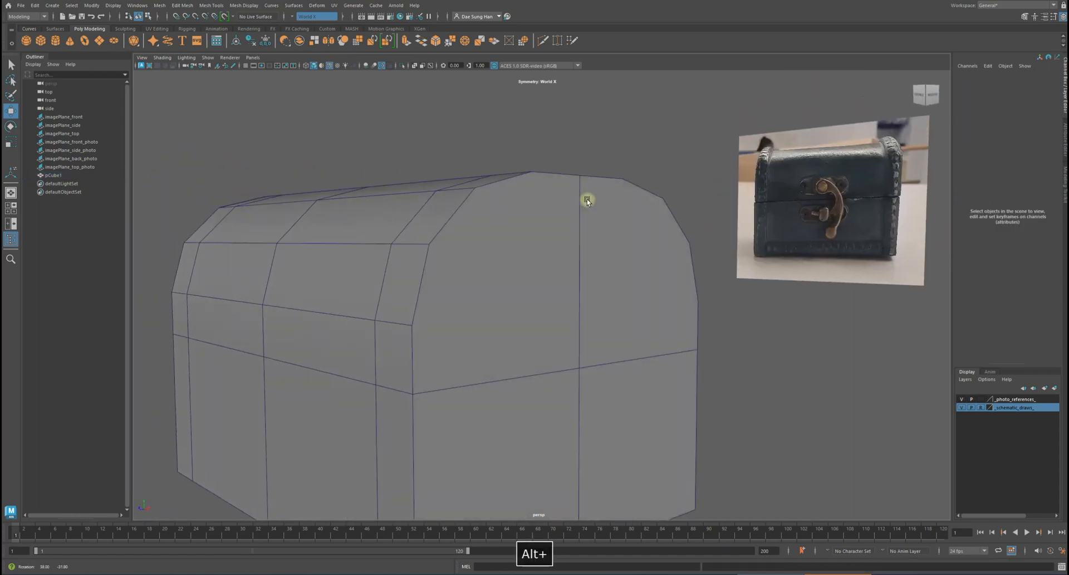
{"action": "left_click_drag", "start_coordinate": [682, 316], "coordinate": [733, 306], "text": "alt"}
{"action": "right_click_drag", "start_coordinate": [733, 305], "coordinate": [656, 232], "text": "alt"}
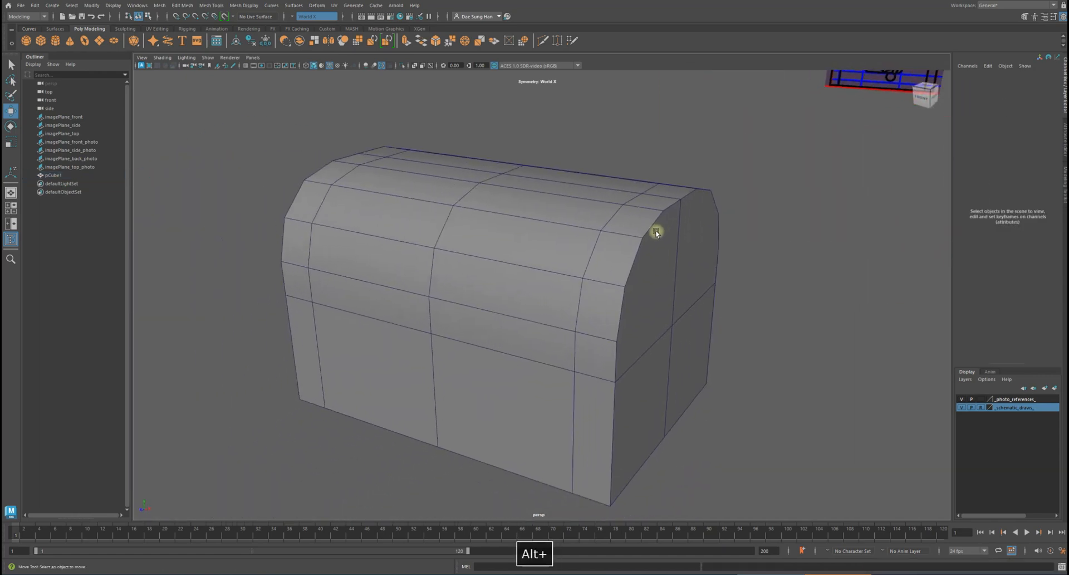
{"action": "left_click_drag", "start_coordinate": [657, 232], "coordinate": [665, 258], "text": "alt"}
{"action": "left_click", "coordinate": [528, 252]}
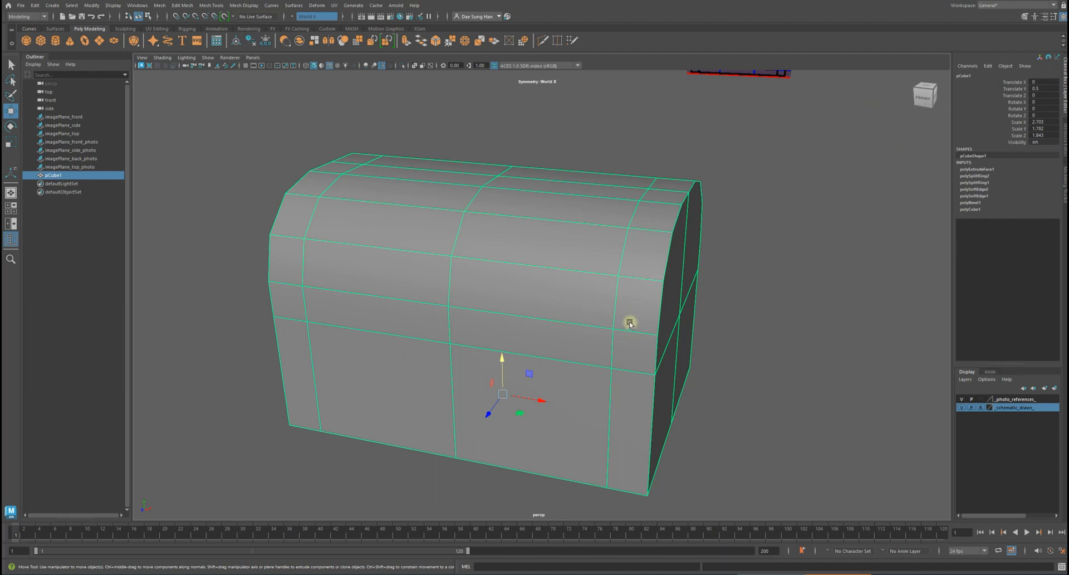
Reopen the polyExtrudeFace1 settings and set the Thickness of the end borders to 0.1
{"action": "left_click", "coordinate": [11, 174]}
{"action": "left_click_drag", "start_coordinate": [756, 141], "coordinate": [672, 104]}
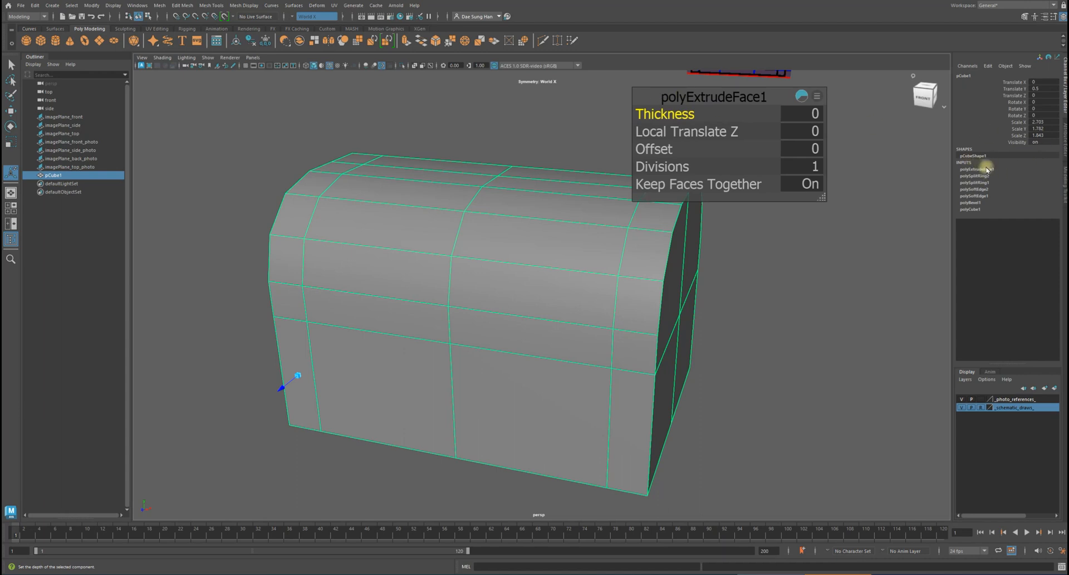
{"action": "left_click_drag", "start_coordinate": [518, 306], "coordinate": [491, 308], "text": "alt"}
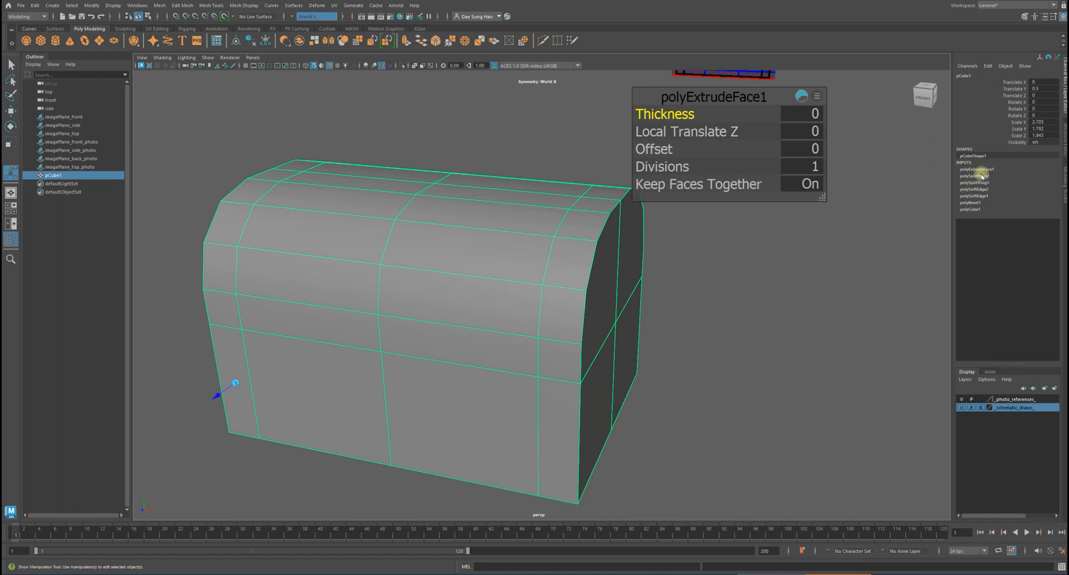
{"action": "left_click_drag", "start_coordinate": [471, 340], "coordinate": [468, 273], "text": "alt"}
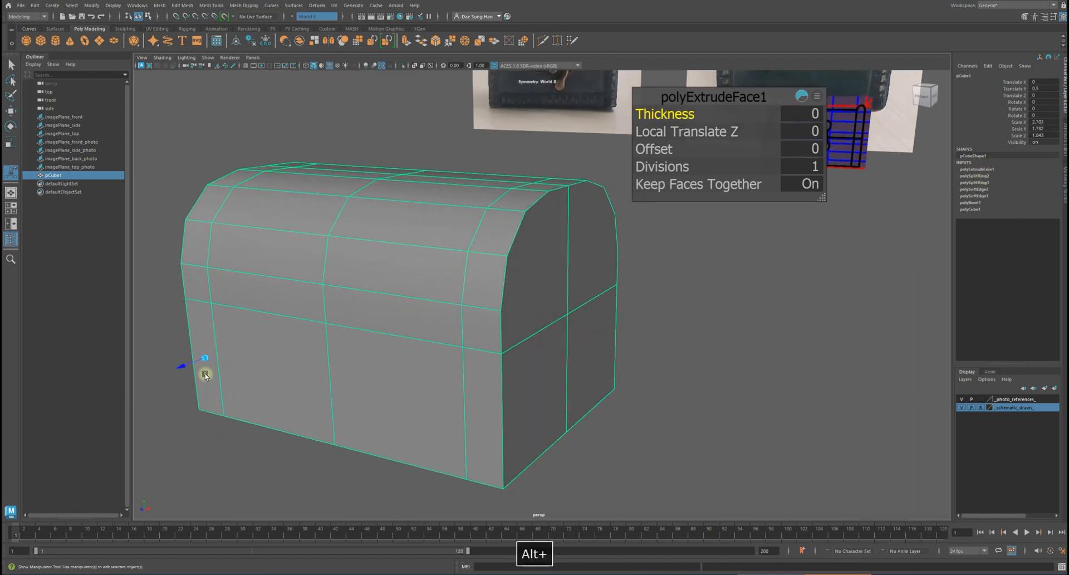
{"action": "left_click_drag", "start_coordinate": [399, 356], "coordinate": [483, 383], "text": "alt"}
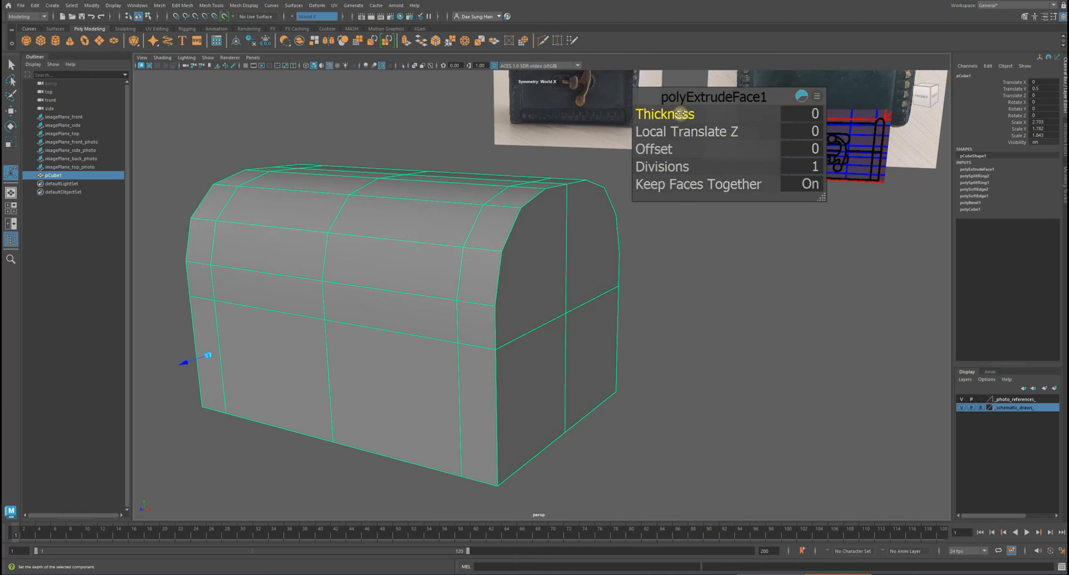
{"action": "left_click_drag", "start_coordinate": [679, 114], "coordinate": [682, 110]}
{"action": "left_click_drag", "start_coordinate": [556, 183], "coordinate": [604, 169], "text": "alt"}
{"action": "middle_click_drag", "start_coordinate": [462, 134], "coordinate": [491, 177], "text": "alt"}
{"action": "right_click_drag", "start_coordinate": [487, 176], "coordinate": [376, 147], "text": "alt"}
{"action": "left_click_drag", "start_coordinate": [376, 147], "coordinate": [332, 152], "text": "alt"}
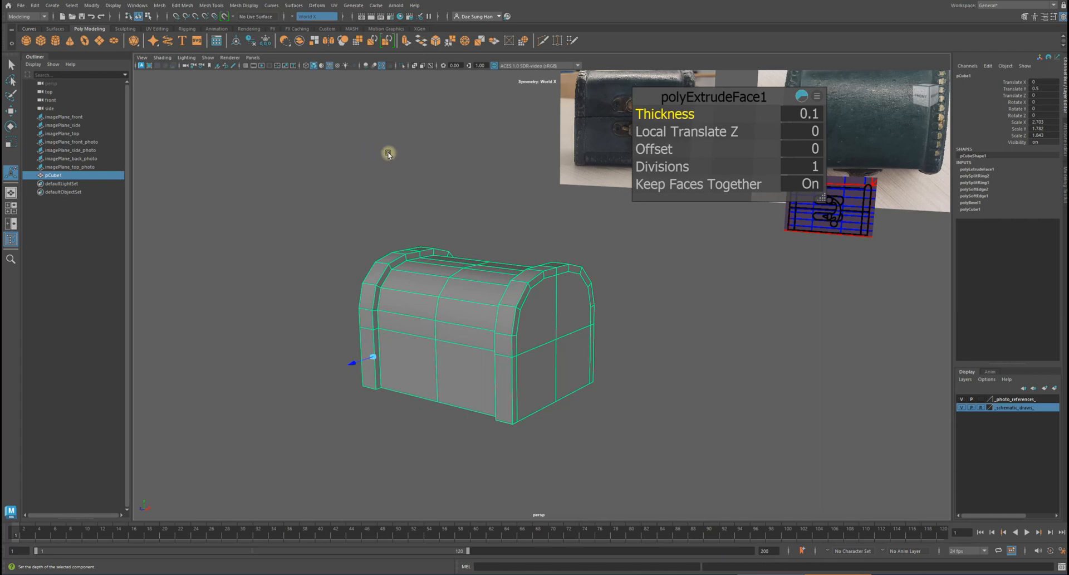
Close the extrude settings, deselect the chest and compare its raised end borders with the photo references
{"action": "left_click_drag", "start_coordinate": [537, 155], "coordinate": [457, 167], "text": "alt"}
{"action": "left_click", "coordinate": [490, 162]}
{"action": "right_click_drag", "start_coordinate": [478, 295], "coordinate": [496, 260]}
{"action": "key", "text": "q"}
{"action": "key", "text": "alt+s"}
{"action": "mouse_move", "coordinate": [549, 274]}
{"action": "left_mouse_down", "text": "alt"}
{"action": "mouse_move", "coordinate": [628, 287]}
{"action": "mouse_move", "coordinate": [423, 239]}
{"action": "mouse_move", "coordinate": [433, 237]}
{"action": "mouse_move", "coordinate": [373, 238]}
{"action": "left_mouse_up", "text": "alt"}
{"action": "mouse_move", "coordinate": [592, 316]}
{"action": "left_mouse_down", "text": "alt"}
{"action": "mouse_move", "coordinate": [549, 306]}
{"action": "mouse_move", "coordinate": [529, 322]}
{"action": "mouse_move", "coordinate": [643, 309]}
{"action": "mouse_move", "coordinate": [609, 307]}
{"action": "left_mouse_up", "text": "alt"}
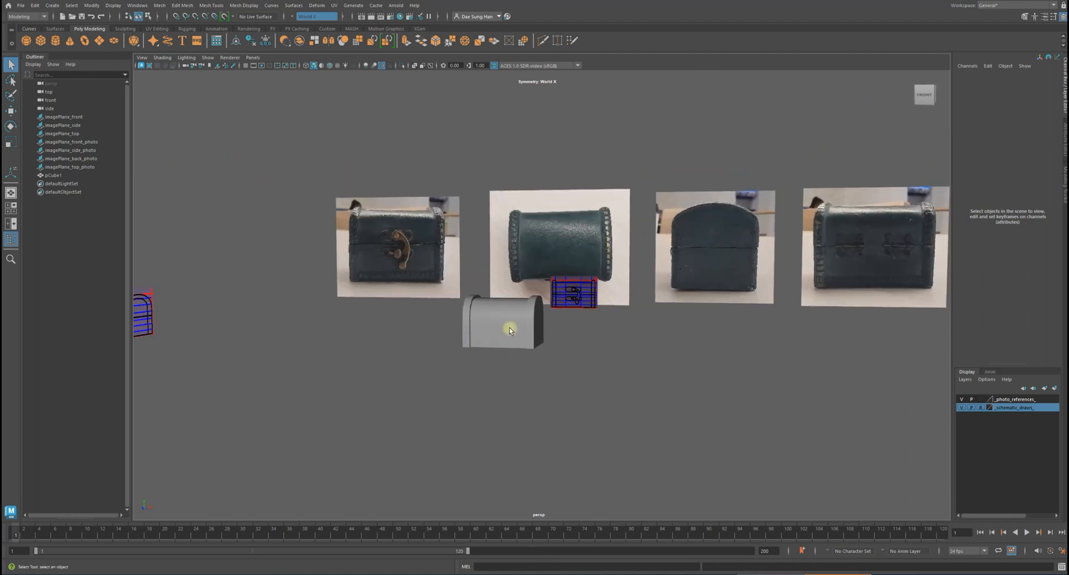
{"action": "left_click_drag", "start_coordinate": [495, 338], "coordinate": [505, 323], "text": "alt"}
{"action": "right_click_drag", "start_coordinate": [501, 291], "coordinate": [549, 197], "text": "alt"}
{"action": "left_click_drag", "start_coordinate": [607, 243], "coordinate": [494, 334], "text": "alt"}
{"action": "right_click_drag", "start_coordinate": [494, 334], "coordinate": [564, 262], "text": "alt"}
Switch the chest to edge mode and select the inner and outer edge loops along its symmetrical end borders
{"action": "left_click", "coordinate": [563, 263]}
{"action": "left_click_drag", "start_coordinate": [563, 262], "coordinate": [562, 203], "text": "alt"}
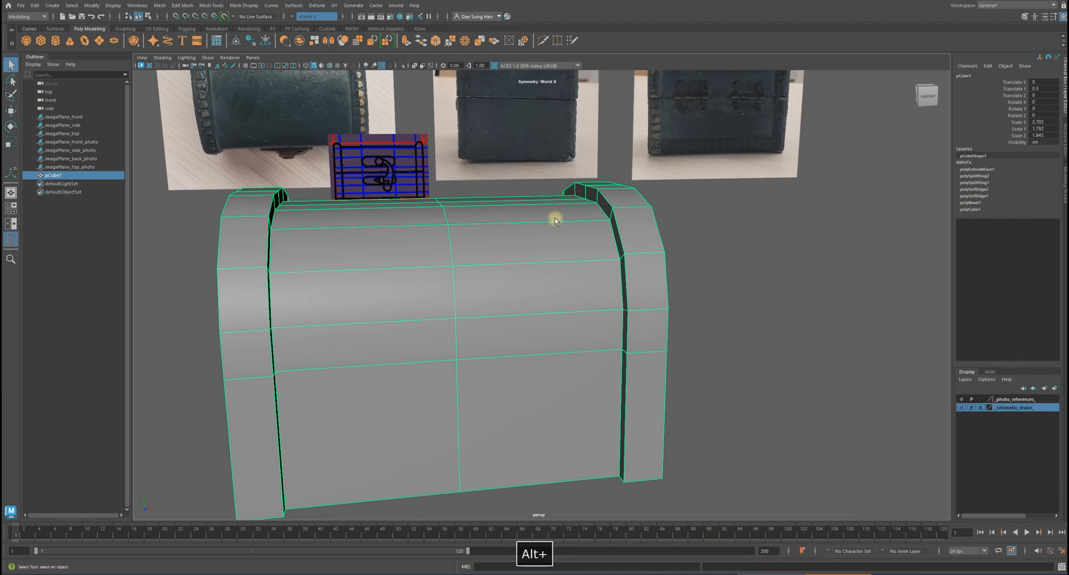
{"action": "right_click", "coordinate": [560, 220]}
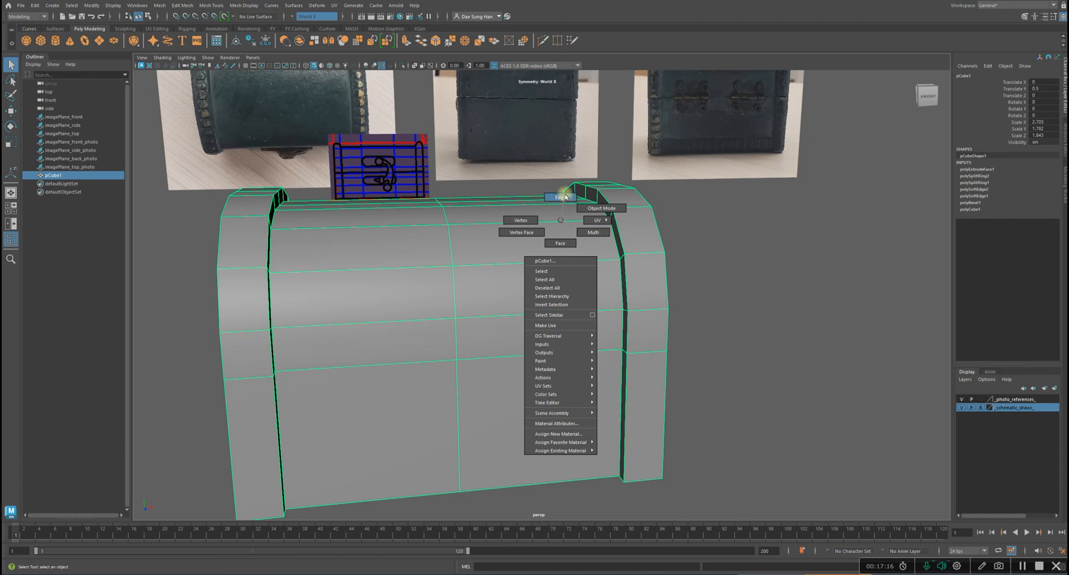
{"action": "left_click", "coordinate": [563, 197]}
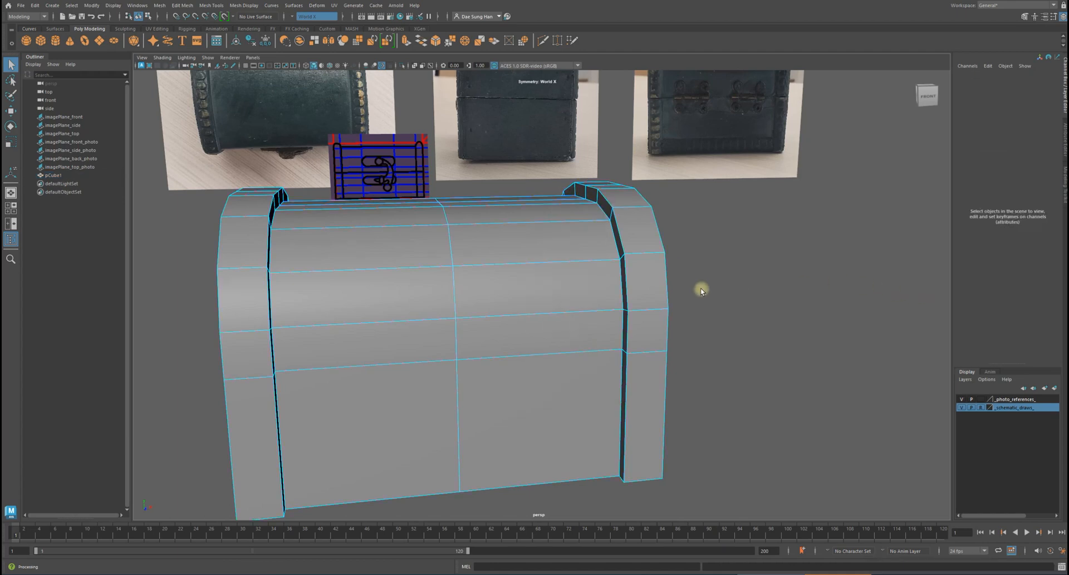
{"action": "left_click", "coordinate": [617, 225]}
{"action": "left_click_drag", "start_coordinate": [823, 355], "coordinate": [778, 361], "text": "alt"}
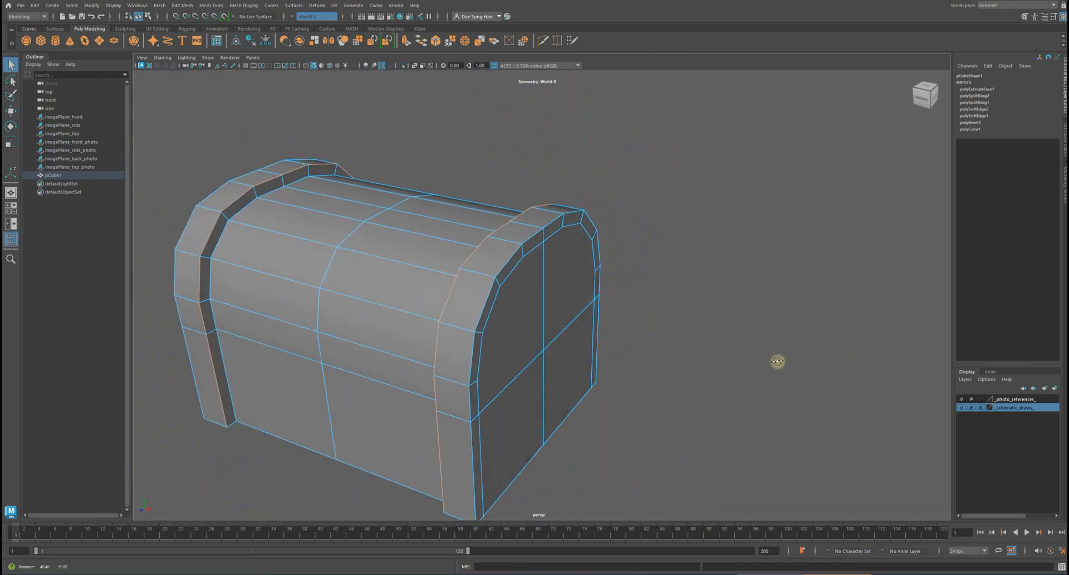
{"action": "left_click", "coordinate": [559, 222], "text": "shift"}
Examine the selected border edge loops from the front, side and underside, and compare the border shape with the photo references
{"action": "left_click_drag", "start_coordinate": [709, 297], "coordinate": [723, 264], "text": "alt"}
{"action": "middle_click_drag", "start_coordinate": [623, 185], "coordinate": [513, 242], "text": "alt"}
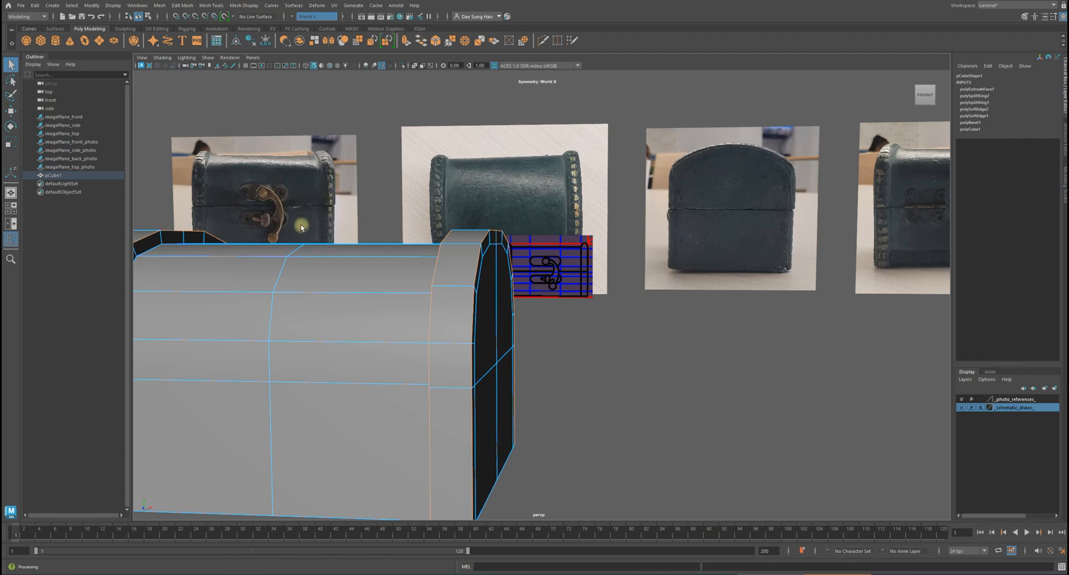
{"action": "left_click_drag", "start_coordinate": [459, 237], "coordinate": [554, 282], "text": "alt"}
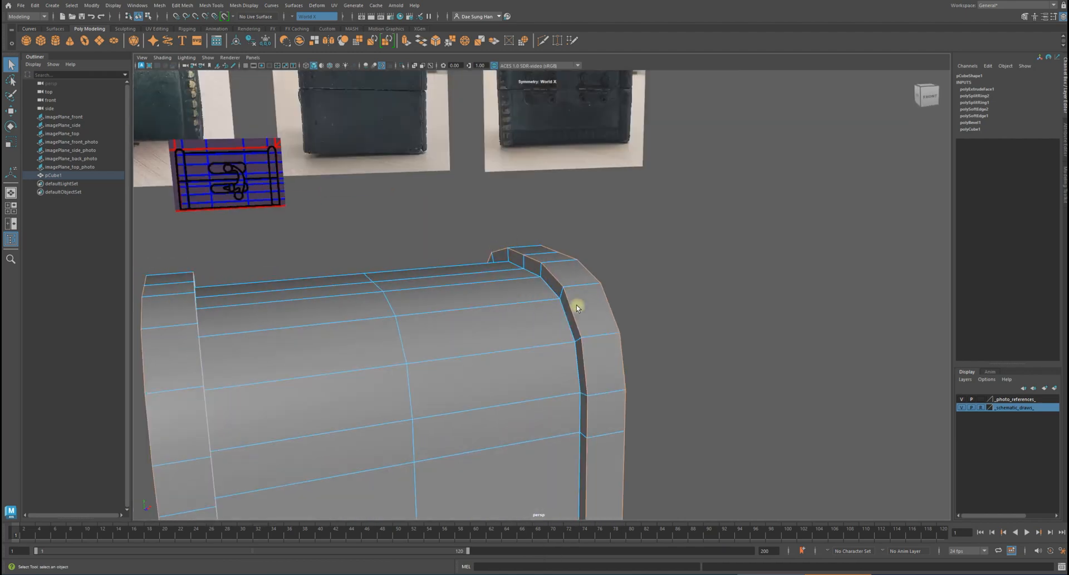
{"action": "left_click_drag", "start_coordinate": [593, 382], "coordinate": [365, 230], "text": "alt"}
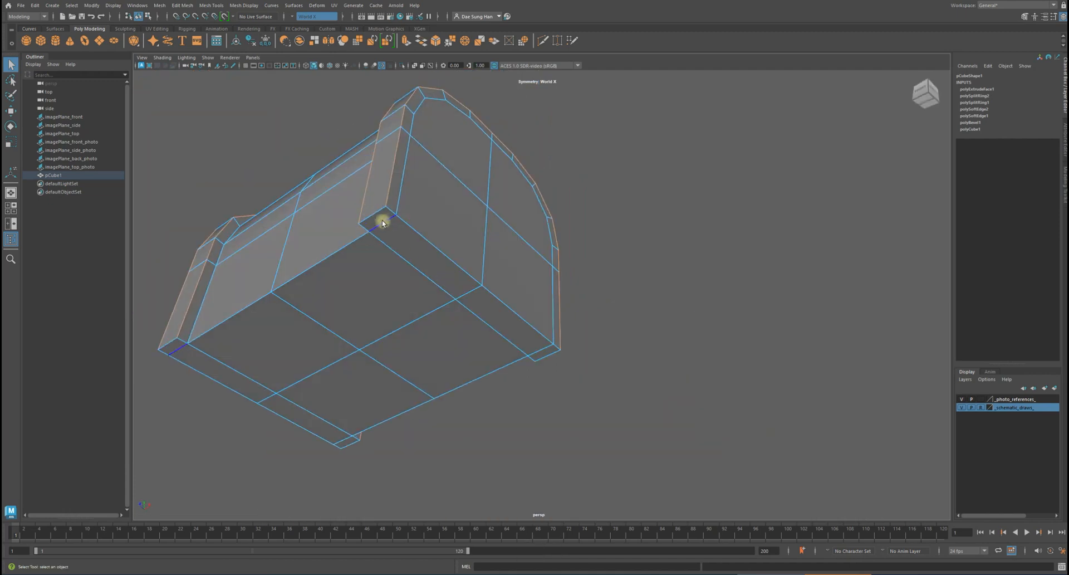
{"action": "left_click_drag", "start_coordinate": [479, 214], "coordinate": [598, 257], "text": "alt"}
{"action": "right_click_drag", "start_coordinate": [599, 257], "coordinate": [463, 184], "text": "alt"}
{"action": "left_click_drag", "start_coordinate": [463, 184], "coordinate": [546, 274], "text": "alt"}
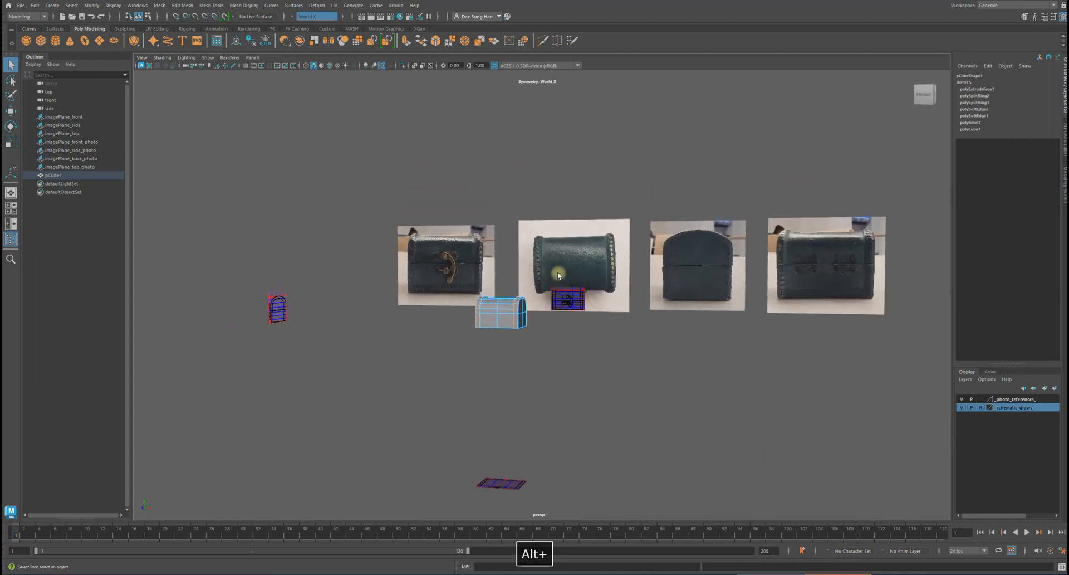
{"action": "right_click_drag", "start_coordinate": [547, 274], "coordinate": [786, 370], "text": "alt"}
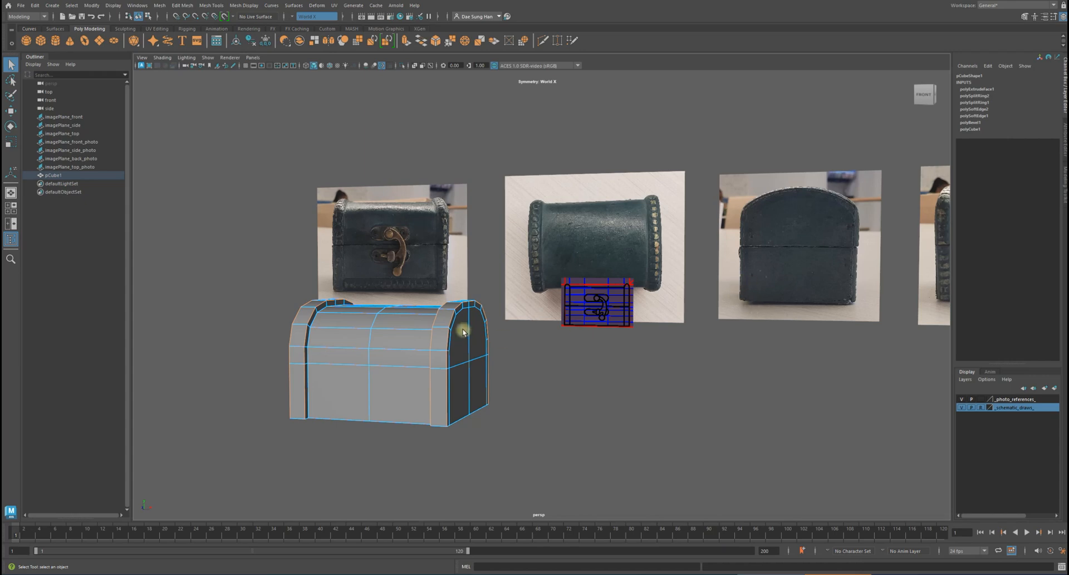
{"action": "right_click_drag", "start_coordinate": [463, 332], "coordinate": [440, 373], "text": "alt"}
{"action": "middle_click_drag", "start_coordinate": [440, 373], "coordinate": [663, 289], "text": "alt"}
{"action": "right_click_drag", "start_coordinate": [663, 289], "coordinate": [608, 280], "text": "alt"}
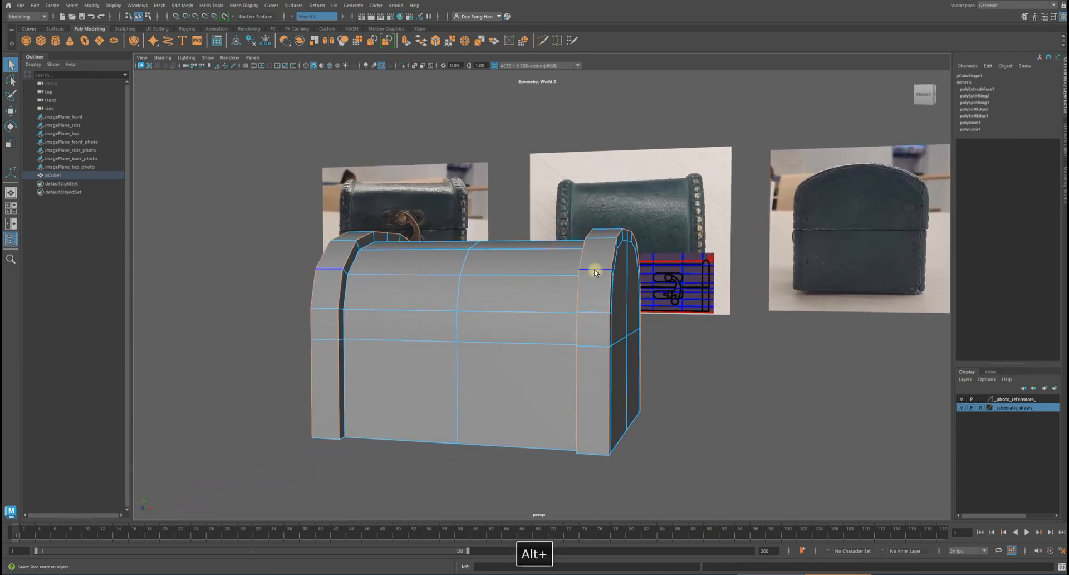
Bevel the selected end border edge loops and check the rounding in smooth preview before returning to the unsmoothed display
{"action": "right_click", "coordinate": [706, 329], "text": "shift"}
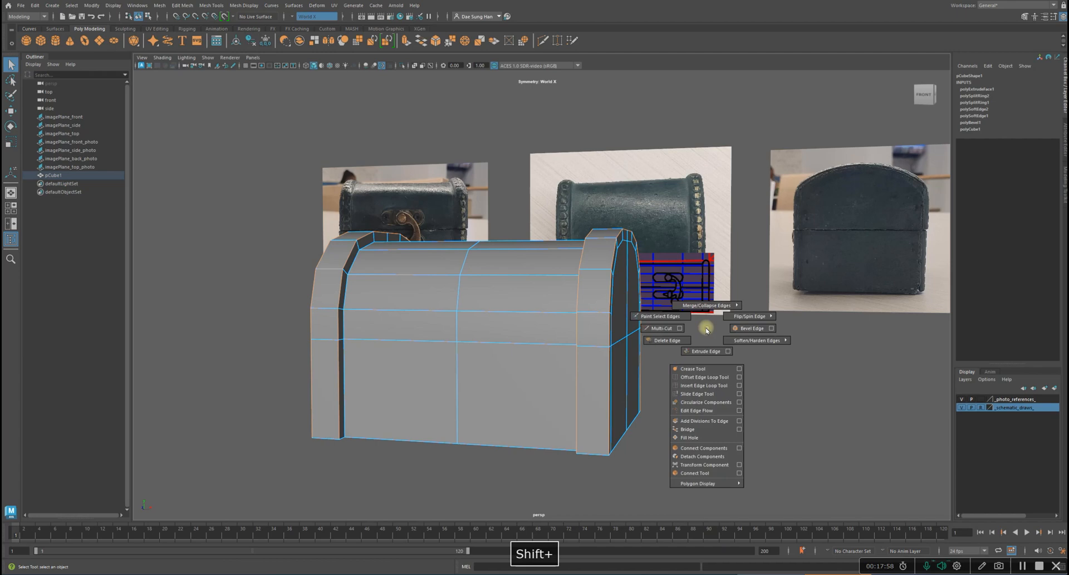
{"action": "left_click", "coordinate": [746, 329]}
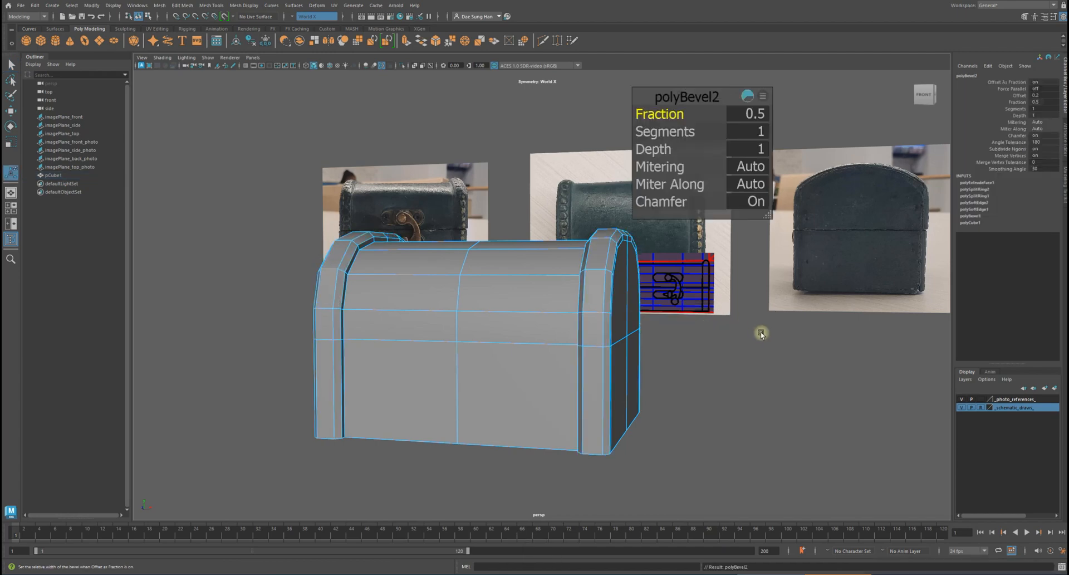
{"action": "left_click_drag", "start_coordinate": [574, 311], "coordinate": [521, 282], "text": "alt"}
{"action": "key", "text": "3"}
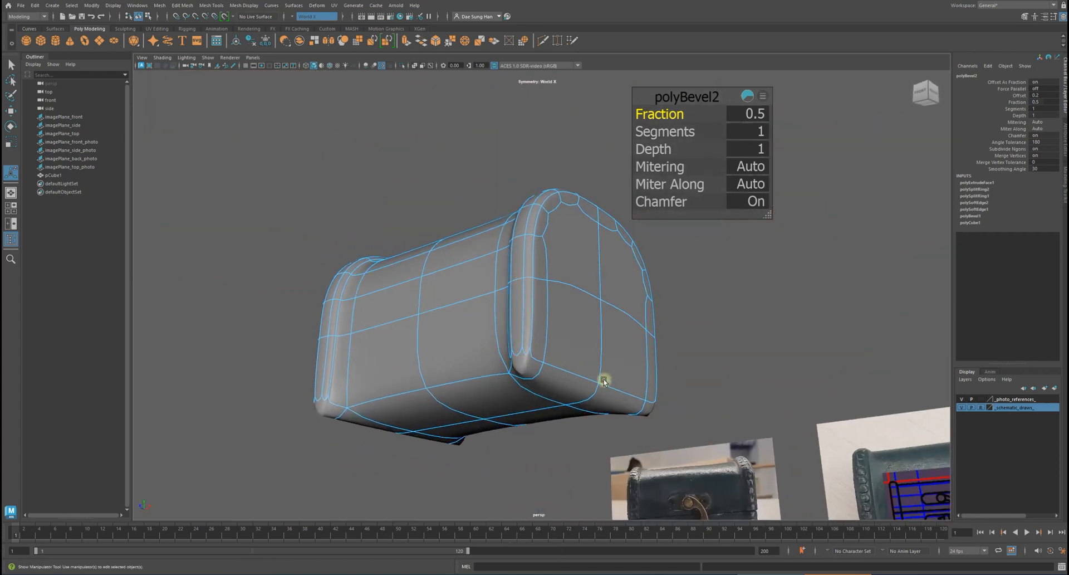
{"action": "key", "text": "1"}
{"action": "left_click_drag", "start_coordinate": [547, 366], "coordinate": [515, 262], "text": "alt"}
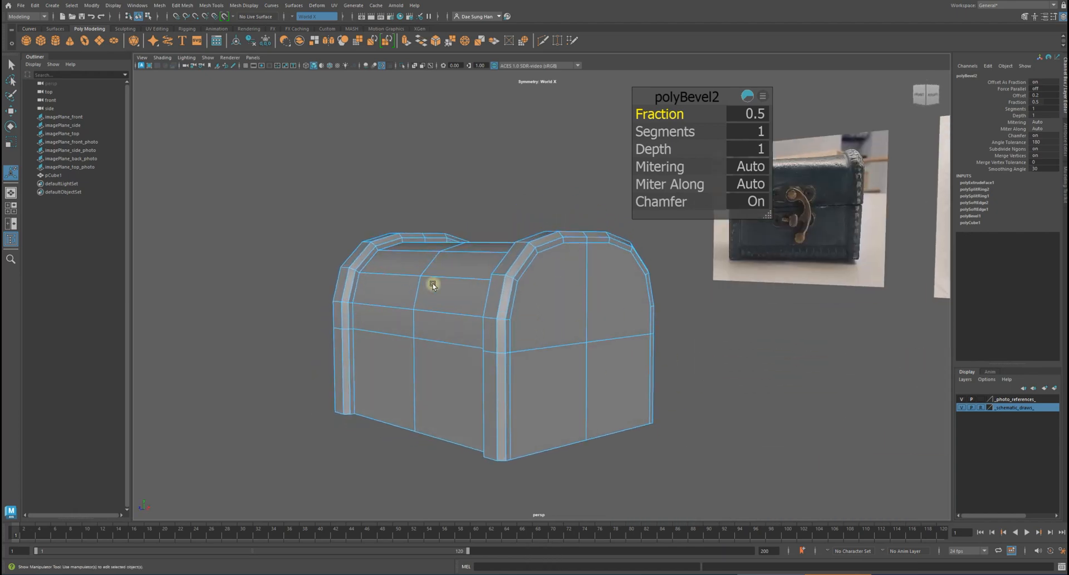
{"action": "mouse_move", "coordinate": [577, 376]}
{"action": "left_mouse_down", "text": "alt"}
{"action": "mouse_move", "coordinate": [611, 363]}
{"action": "mouse_move", "coordinate": [568, 372]}
{"action": "left_mouse_up", "text": "alt"}
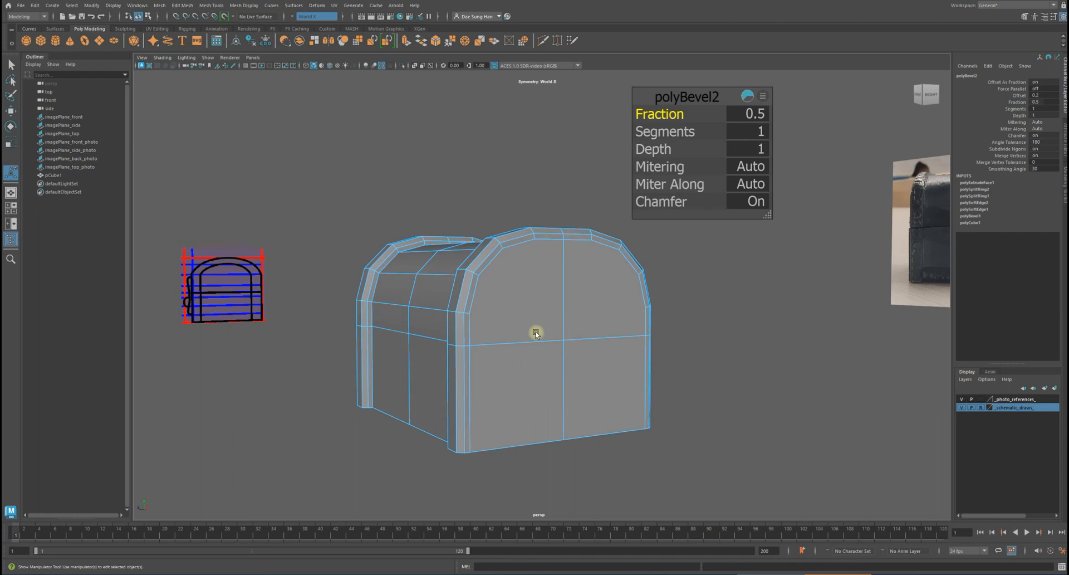
{"action": "left_click_drag", "start_coordinate": [540, 332], "coordinate": [544, 333], "text": "alt"}
{"action": "middle_click_drag", "start_coordinate": [544, 332], "coordinate": [523, 306], "text": "alt"}
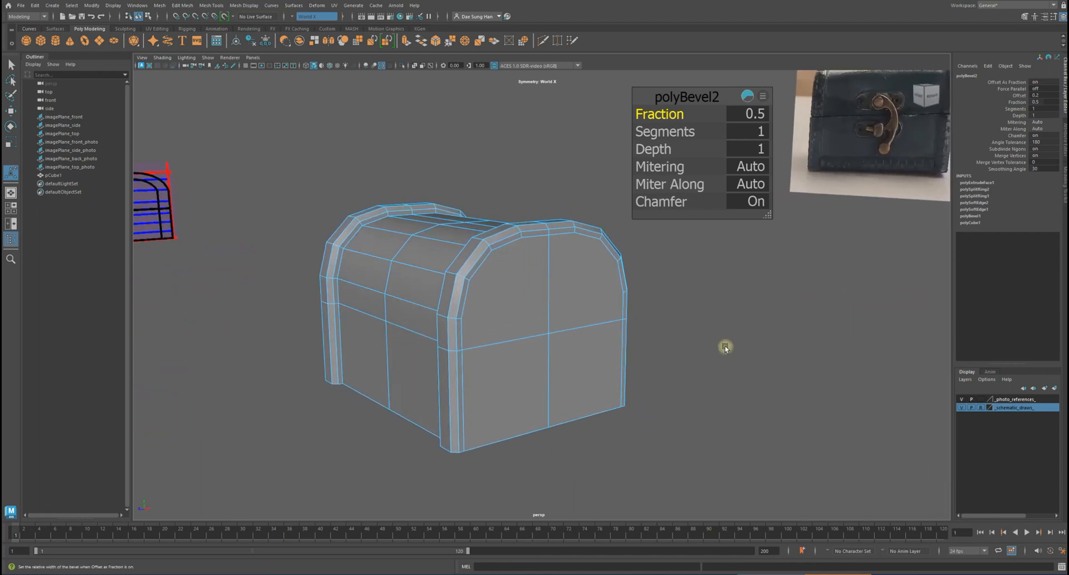
{"action": "key", "text": "3"}
{"action": "left_click_drag", "start_coordinate": [594, 370], "coordinate": [576, 251], "text": "alt"}
{"action": "key", "text": "1"}
Set the Segments of the end border bevel to 2 and view the result from the front
{"action": "left_click", "coordinate": [759, 131]}
{"action": "type", "text": "2"}
{"action": "key", "text": "Return"}
{"action": "left_click_drag", "start_coordinate": [610, 228], "coordinate": [557, 186], "text": "alt"}
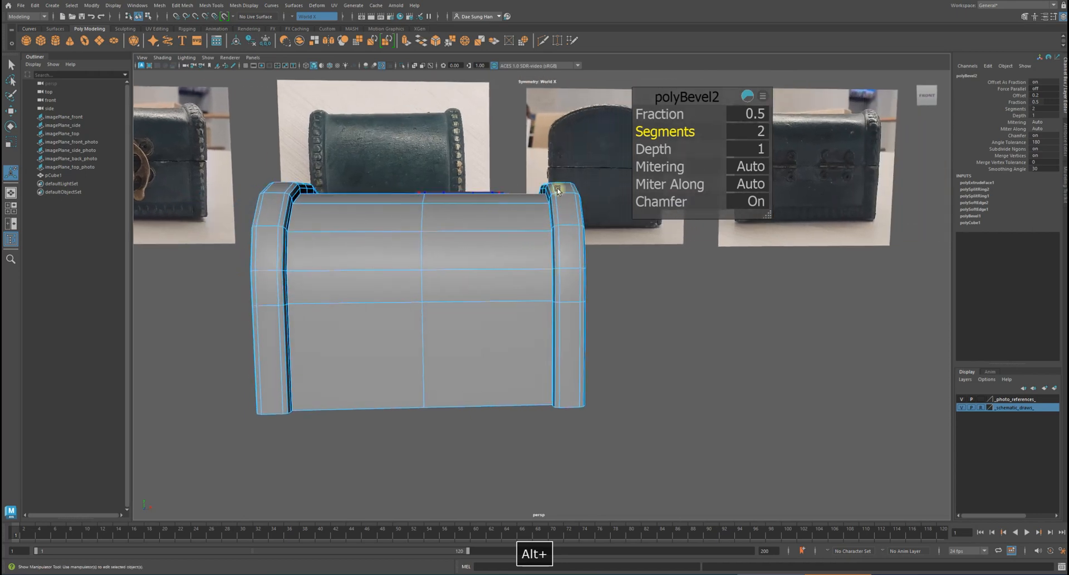
Set the Fraction of the end border bevel to 0.6 and compare the borders with the photo references
{"action": "left_click", "coordinate": [769, 117]}
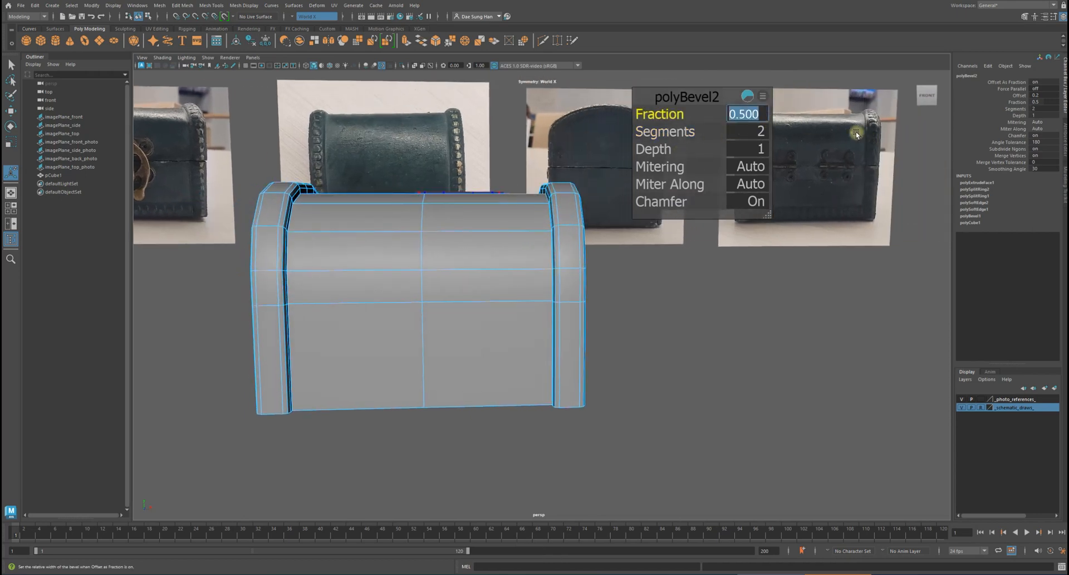
{"action": "type", "text": ".6"}
{"action": "key", "text": "Return"}
{"action": "right_click_drag", "start_coordinate": [544, 201], "coordinate": [475, 200], "text": "alt"}
{"action": "left_click_drag", "start_coordinate": [405, 166], "coordinate": [397, 170], "text": "alt"}
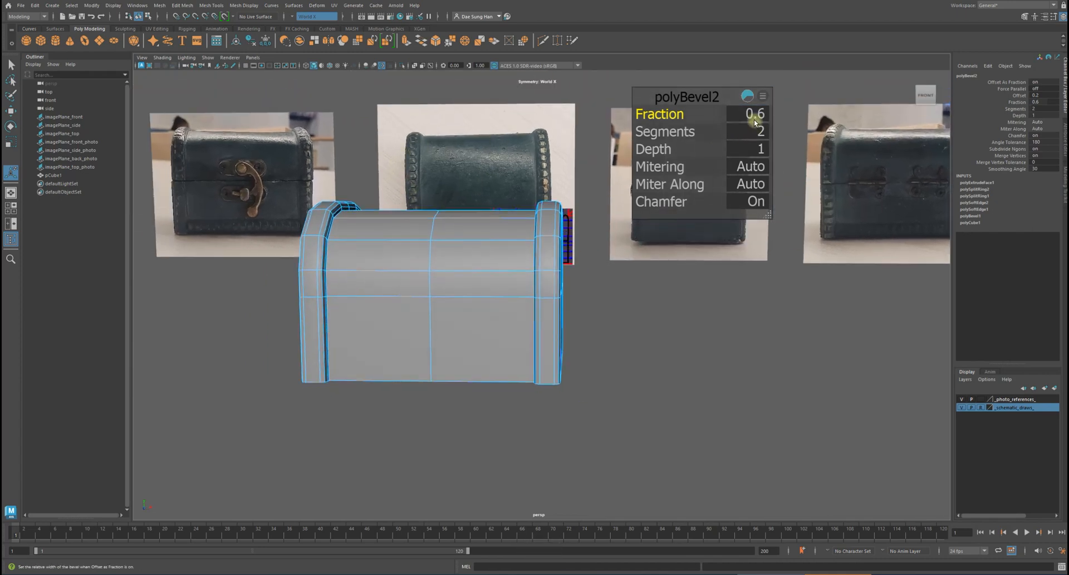
Set the Fraction of the end border bevel to 0.785 and check the rounding against the photo references
{"action": "type", "text": ".785"}
{"action": "key", "text": "Return"}
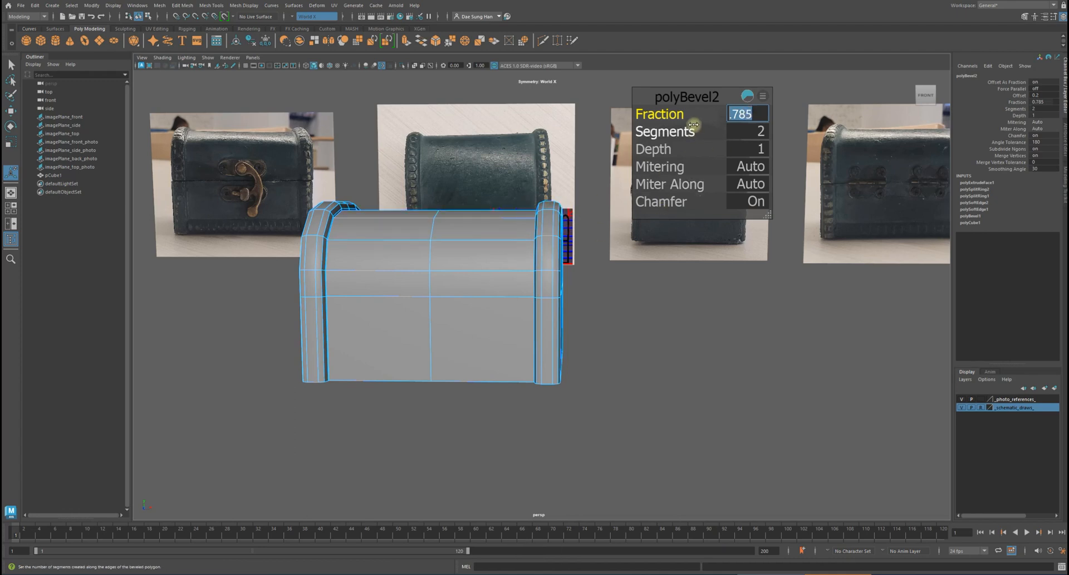
{"action": "left_click_drag", "start_coordinate": [418, 252], "coordinate": [467, 272], "text": "alt"}
{"action": "right_click_drag", "start_coordinate": [467, 272], "coordinate": [515, 276], "text": "alt"}
{"action": "left_click_drag", "start_coordinate": [516, 277], "coordinate": [487, 279], "text": "alt"}
{"action": "middle_click_drag", "start_coordinate": [388, 246], "coordinate": [499, 267], "text": "alt"}
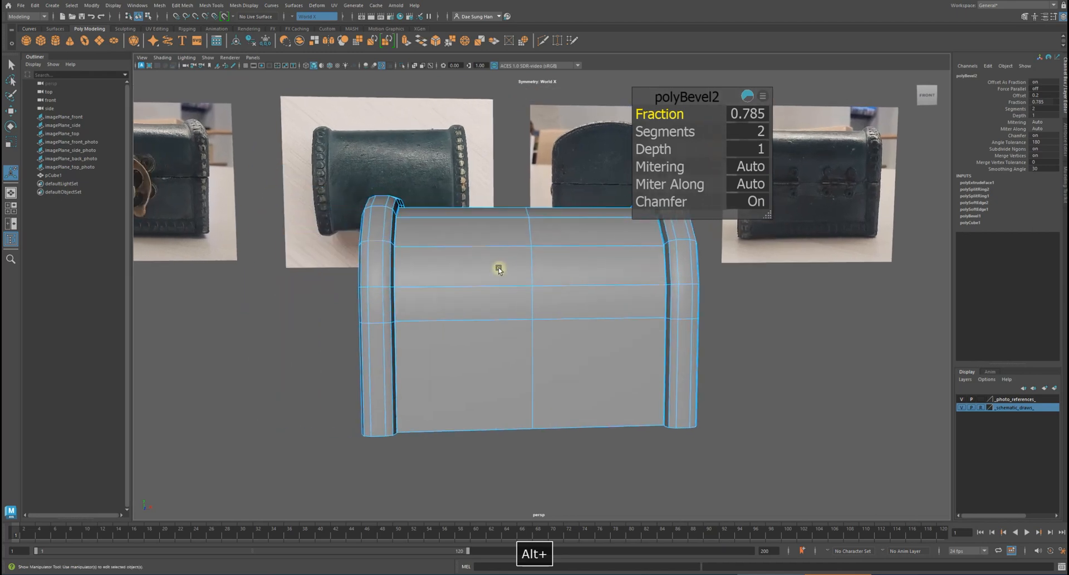
{"action": "right_click_drag", "start_coordinate": [499, 267], "coordinate": [430, 262], "text": "alt"}
{"action": "mouse_move", "coordinate": [433, 259]}
{"action": "left_mouse_down", "text": "alt"}
{"action": "mouse_move", "coordinate": [424, 261]}
{"action": "mouse_move", "coordinate": [426, 248]}
{"action": "left_mouse_up", "text": "alt"}
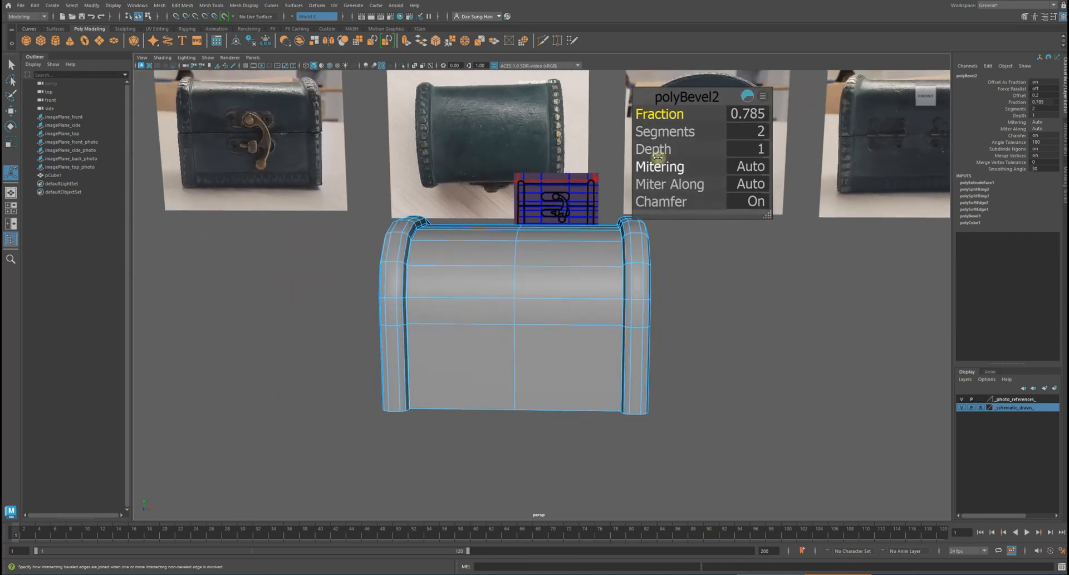
Set the Fraction of the end border bevel to 0.9 and view the chest from an angle
{"action": "left_click", "coordinate": [747, 114]}
{"action": "key", "text": "Return"}
{"action": "type", "text": "."}
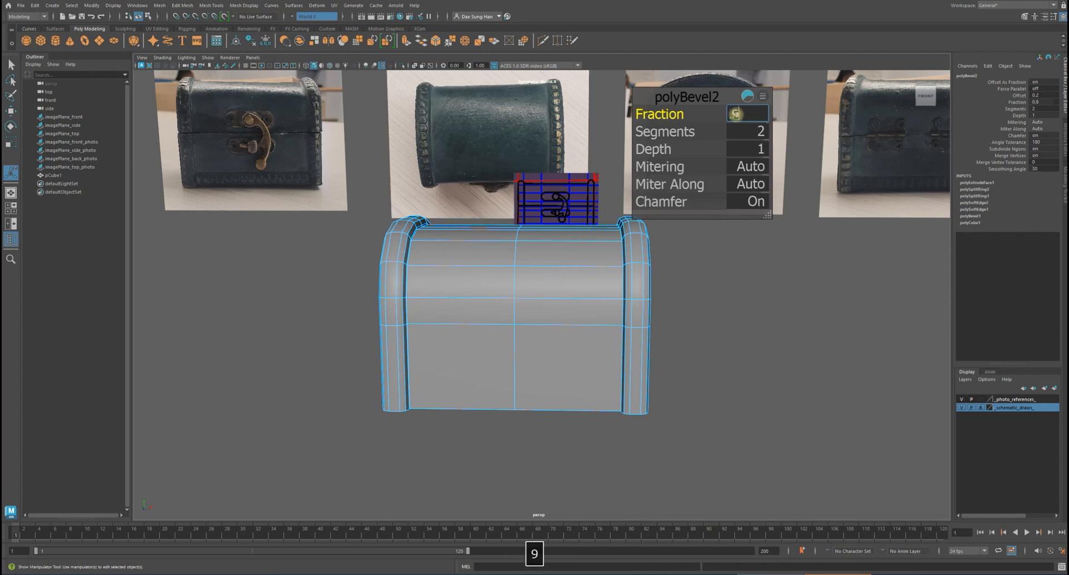
{"action": "type", "text": "9"}
{"action": "key", "text": "Return"}
{"action": "left_click_drag", "start_coordinate": [580, 232], "coordinate": [461, 241], "text": "alt"}
{"action": "right_click_drag", "start_coordinate": [508, 242], "coordinate": [537, 231], "text": "alt"}
Examine the narrow groove between the end border and the chest body up close, with and without smooth preview
{"action": "left_click", "coordinate": [690, 296]}
{"action": "left_click_drag", "start_coordinate": [604, 295], "coordinate": [644, 300], "text": "alt"}
{"action": "left_click", "coordinate": [627, 305]}
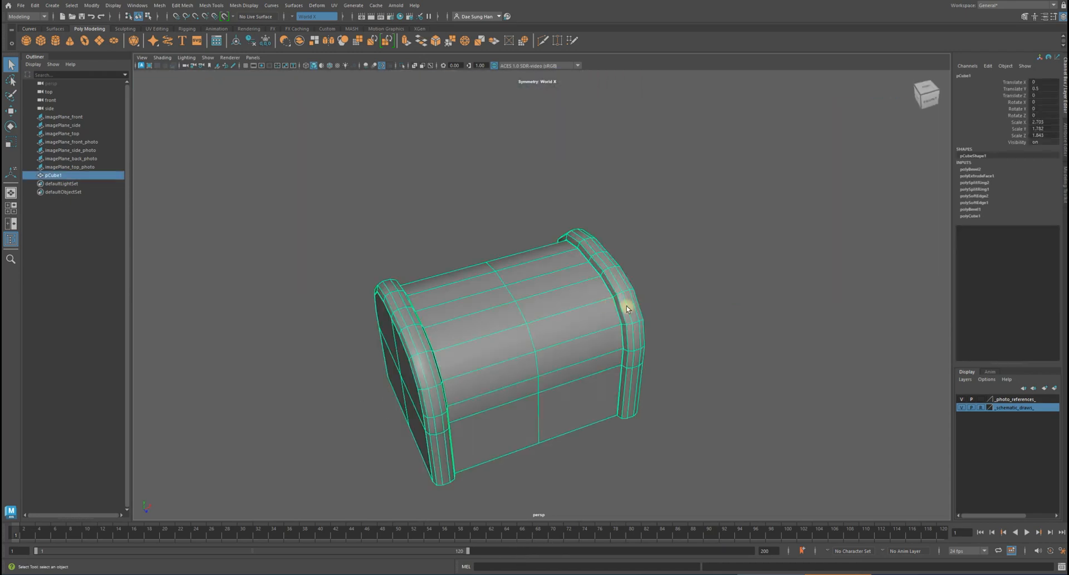
{"action": "left_click", "coordinate": [721, 311]}
{"action": "right_click_drag", "start_coordinate": [644, 327], "coordinate": [775, 279], "text": "alt"}
{"action": "left_click", "coordinate": [699, 214]}
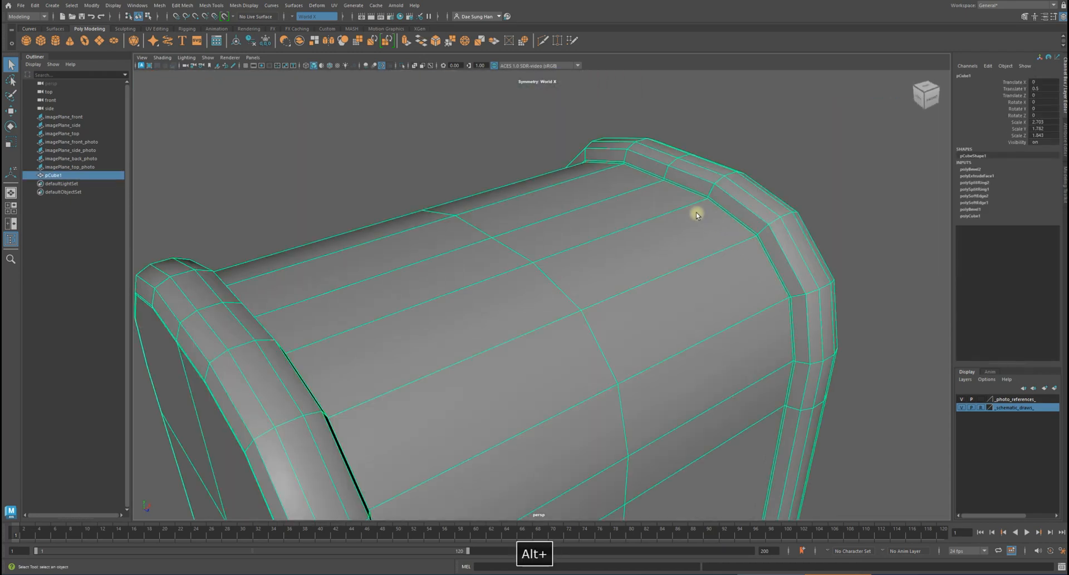
{"action": "middle_click_drag", "start_coordinate": [697, 212], "coordinate": [489, 253], "text": "alt"}
{"action": "right_click_drag", "start_coordinate": [489, 253], "coordinate": [833, 339], "text": "alt"}
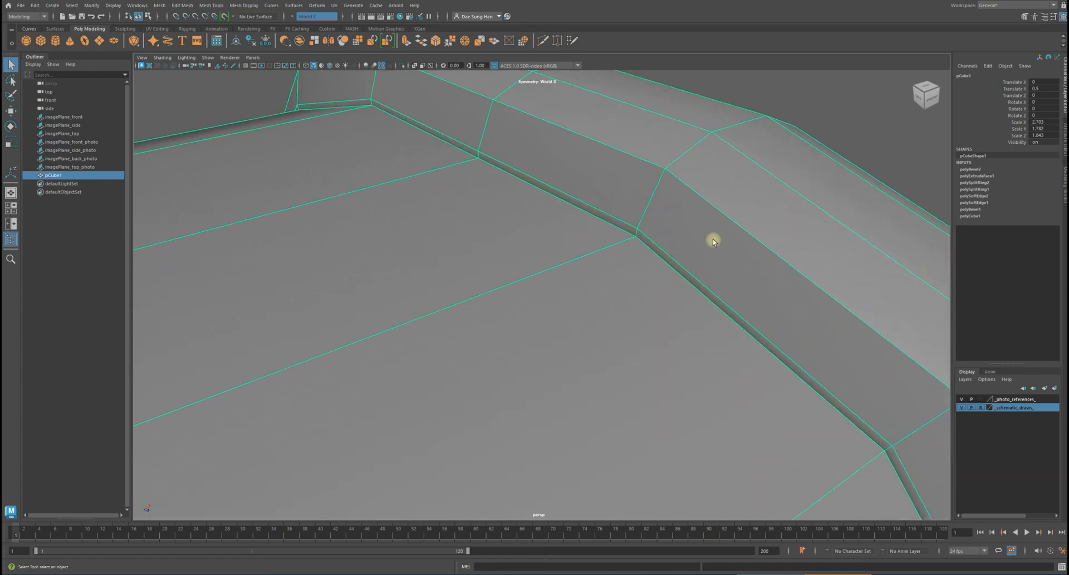
{"action": "right_click_drag", "start_coordinate": [754, 256], "coordinate": [656, 241], "text": "alt"}
{"action": "left_click_drag", "start_coordinate": [657, 240], "coordinate": [635, 196], "text": "alt"}
{"action": "key", "text": "3"}
{"action": "key", "text": "1"}
{"action": "right_click_drag", "start_coordinate": [633, 181], "coordinate": [635, 137]}
{"action": "double_click", "coordinate": [645, 201]}
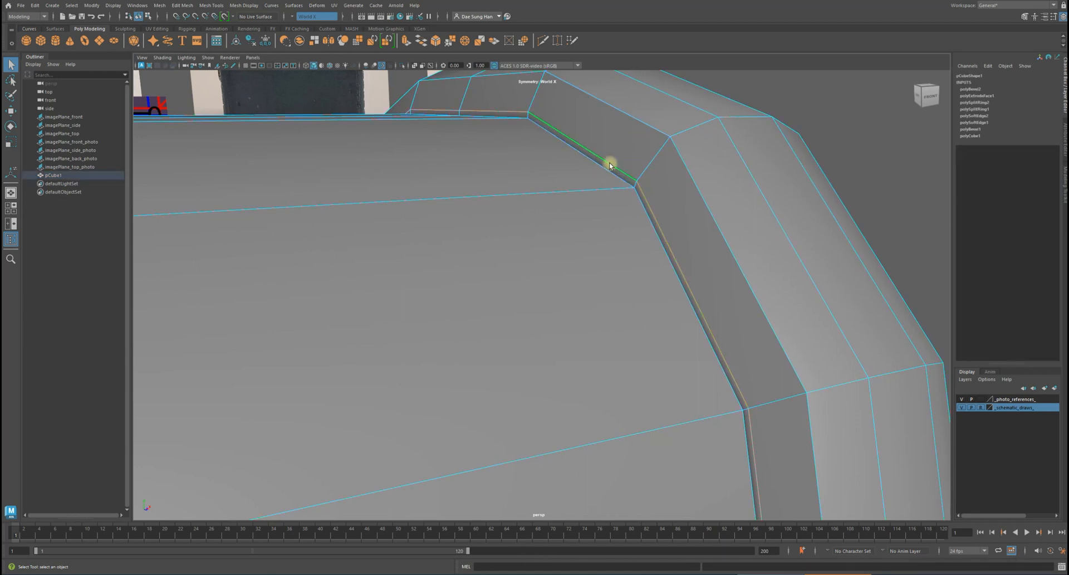
{"action": "right_click_drag", "start_coordinate": [659, 197], "coordinate": [762, 126]}
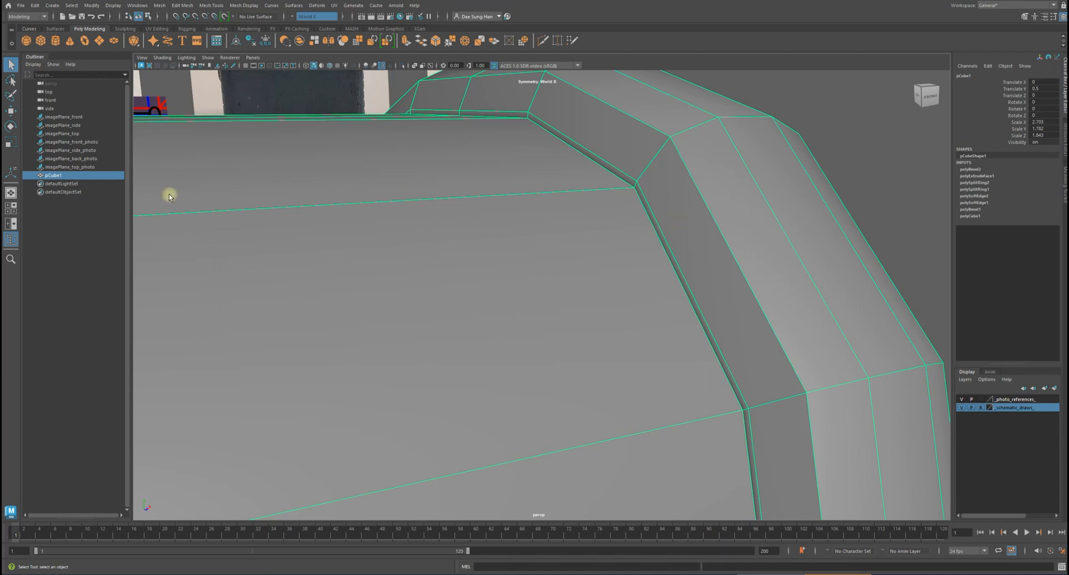
Reopen the end border bevel's settings and try a Fraction of 1.2 while viewing the upper border corner
{"action": "left_click", "coordinate": [11, 176]}
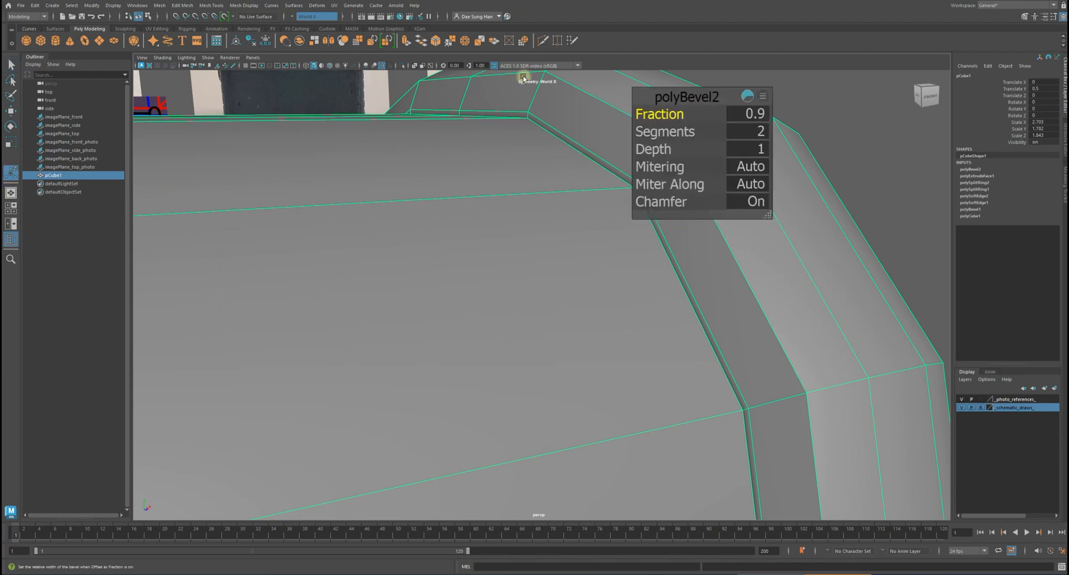
{"action": "left_click_drag", "start_coordinate": [679, 98], "coordinate": [879, 85]}
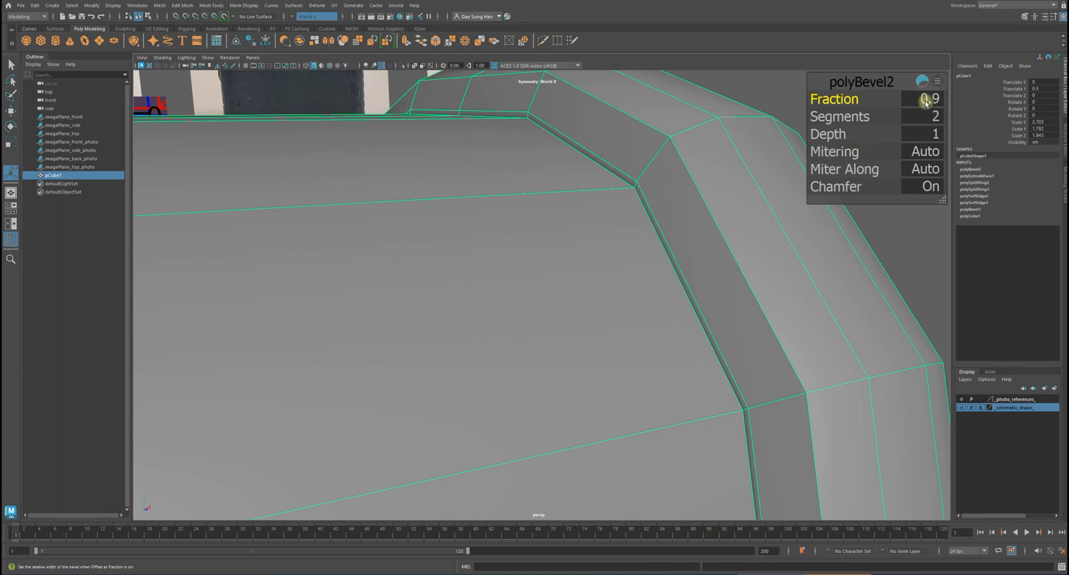
{"action": "key", "text": "["}
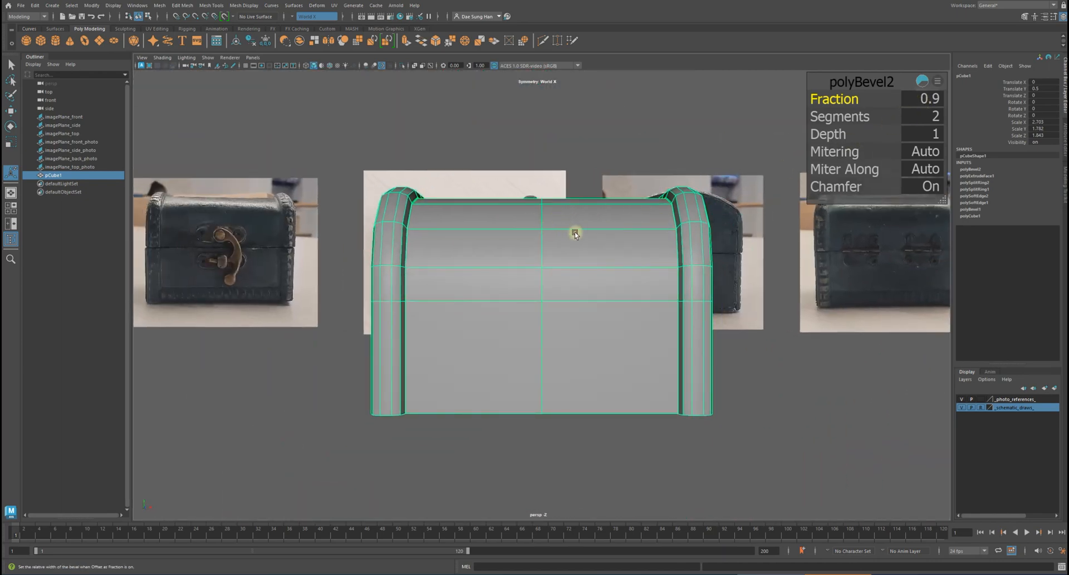
{"action": "left_click_drag", "start_coordinate": [575, 234], "coordinate": [625, 227], "text": "alt"}
{"action": "middle_click_drag", "start_coordinate": [625, 227], "coordinate": [479, 262], "text": "alt"}
{"action": "right_click_drag", "start_coordinate": [479, 262], "coordinate": [694, 282], "text": "alt"}
{"action": "left_click_drag", "start_coordinate": [850, 83], "coordinate": [706, 93]}
{"action": "left_click", "coordinate": [788, 110]}
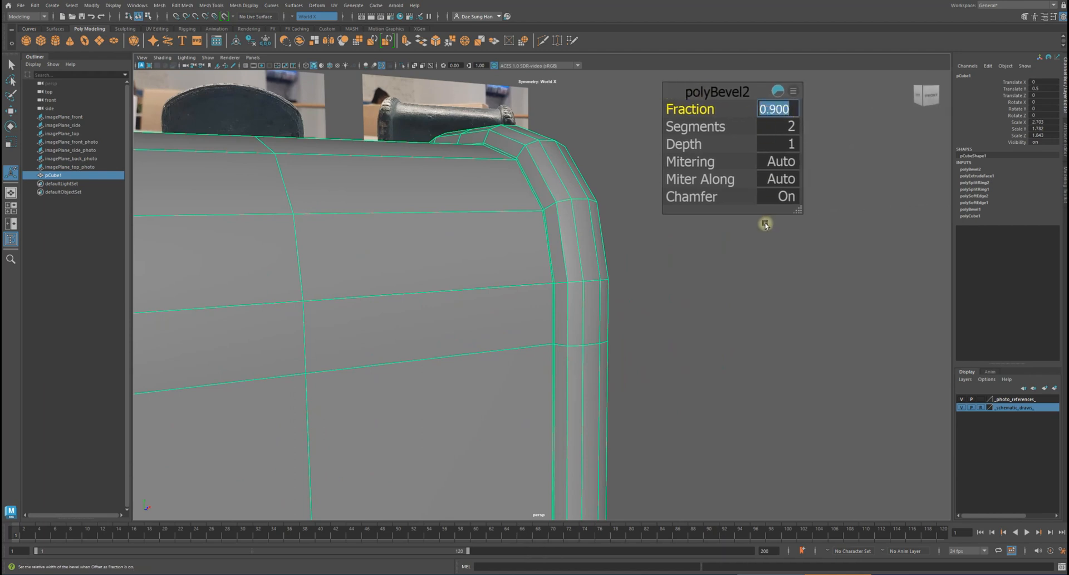
{"action": "type", "text": "1.2"}
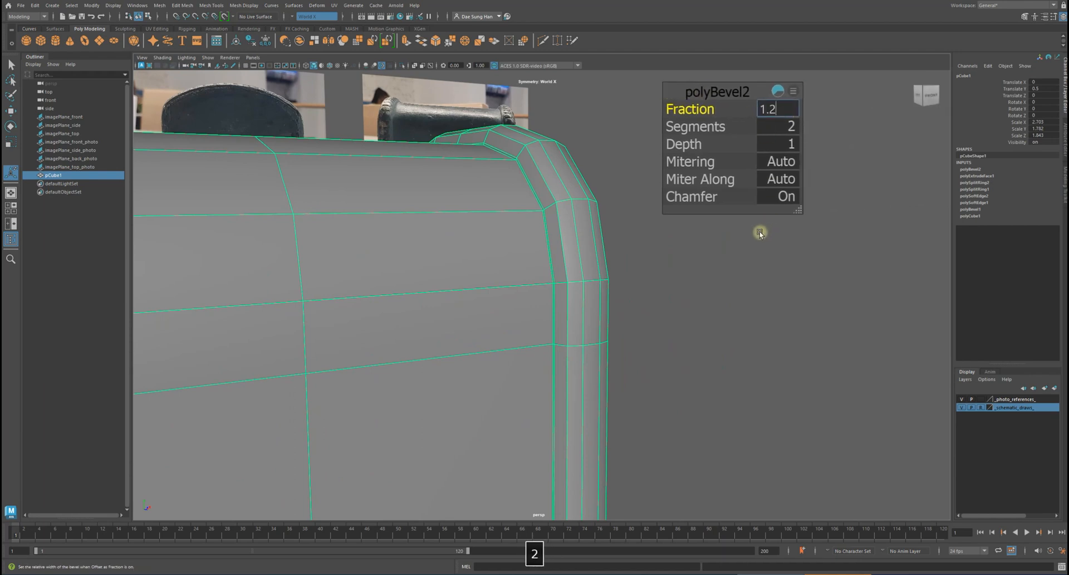
{"action": "key", "text": "Return"}
Inspect the border's edge loops in wireframe display and undo the last Fraction change
{"action": "left_click_drag", "start_coordinate": [535, 198], "coordinate": [537, 203], "text": "alt"}
{"action": "key", "text": "4"}
{"action": "left_click_drag", "start_coordinate": [614, 219], "coordinate": [532, 143], "text": "alt"}
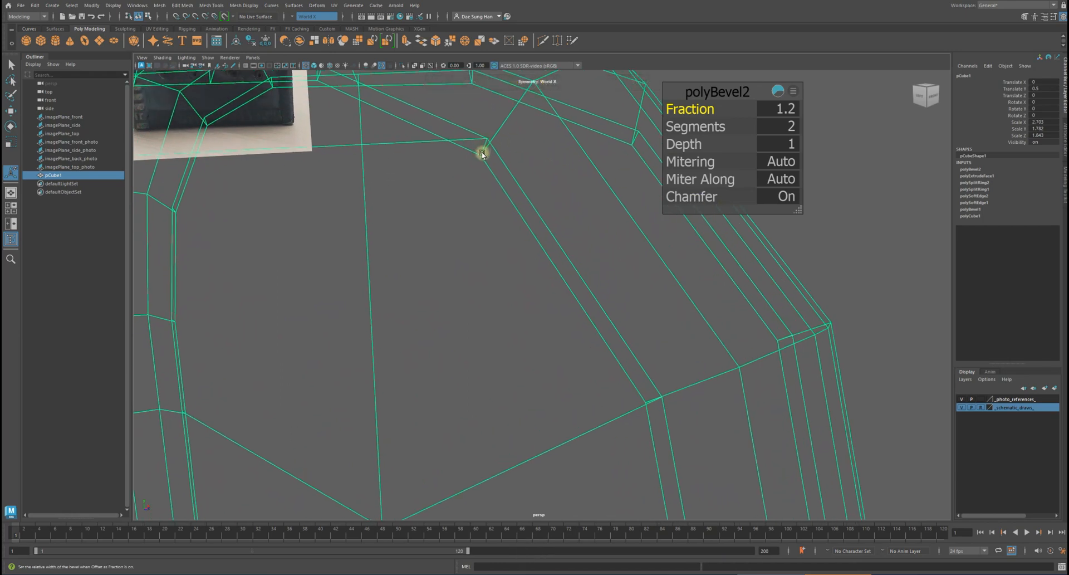
{"action": "right_click_drag", "start_coordinate": [553, 167], "coordinate": [473, 182], "text": "alt"}
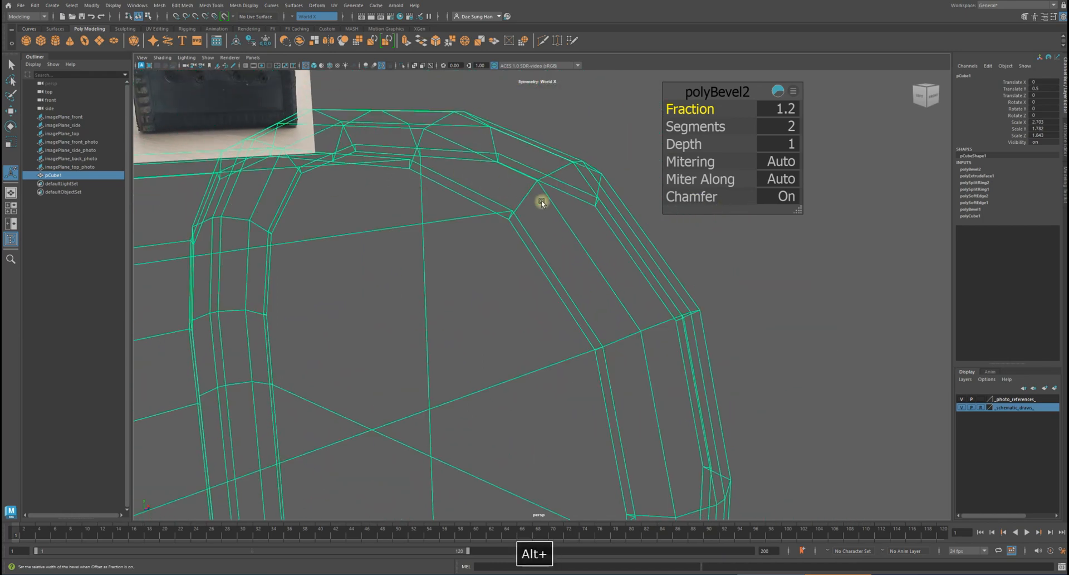
{"action": "key", "text": "z"}
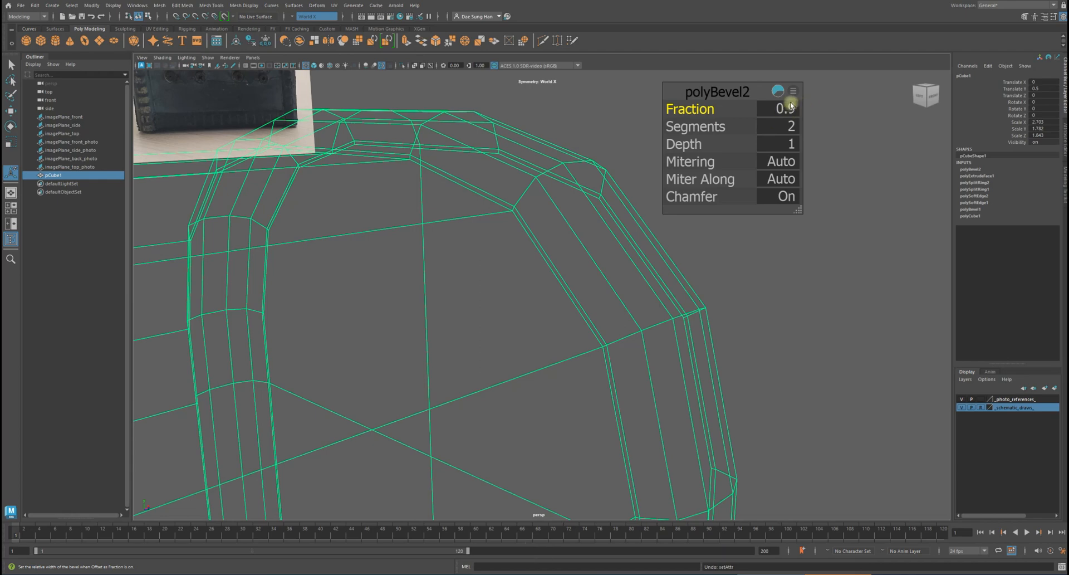
Return to shaded display and examine the rounded borders at both ends of the chest
{"action": "mouse_move", "coordinate": [558, 242]}
{"action": "left_mouse_down", "text": "alt"}
{"action": "mouse_move", "coordinate": [490, 215]}
{"action": "mouse_move", "coordinate": [526, 244]}
{"action": "mouse_move", "coordinate": [569, 225]}
{"action": "left_mouse_up", "text": "alt"}
{"action": "mouse_move", "coordinate": [814, 95]}
{"action": "left_mouse_down", "text": "alt"}
{"action": "mouse_move", "coordinate": [542, 256]}
{"action": "mouse_move", "coordinate": [477, 249]}
{"action": "left_mouse_up", "text": "alt"}
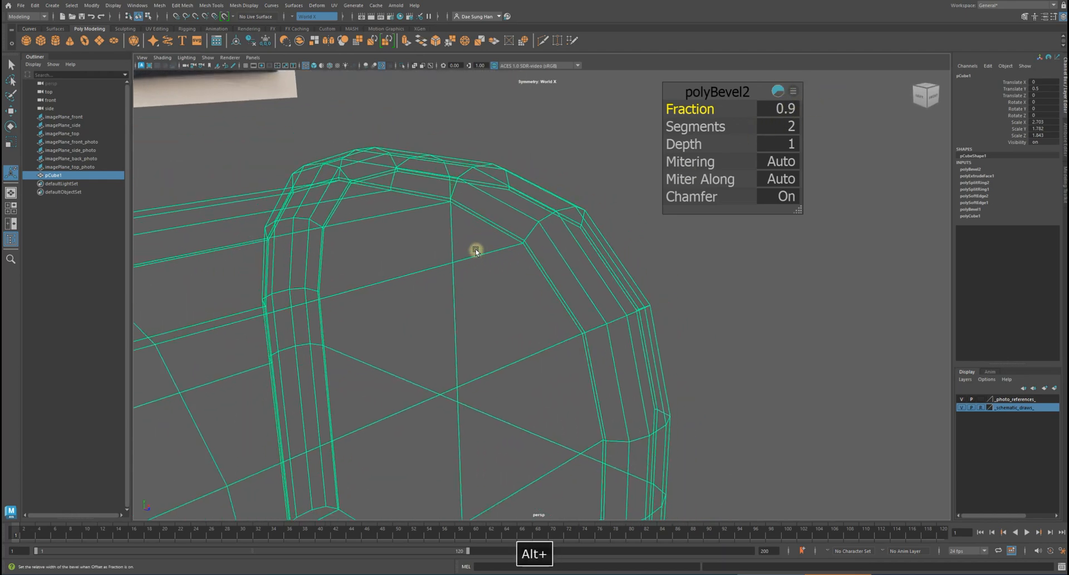
{"action": "key", "text": "5"}
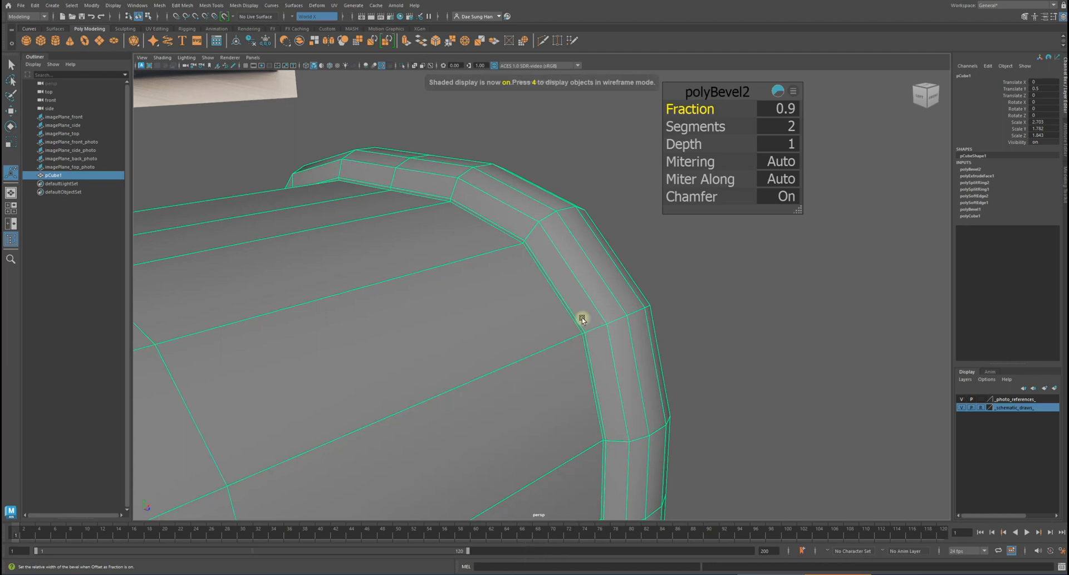
{"action": "mouse_move", "coordinate": [514, 274]}
{"action": "left_mouse_down", "text": "alt"}
{"action": "mouse_move", "coordinate": [487, 303]}
{"action": "mouse_move", "coordinate": [451, 298]}
{"action": "mouse_move", "coordinate": [559, 242]}
{"action": "mouse_move", "coordinate": [374, 213]}
{"action": "mouse_move", "coordinate": [389, 246]}
{"action": "left_mouse_up", "text": "alt"}
{"action": "left_click", "coordinate": [446, 155]}
{"action": "left_click_drag", "start_coordinate": [446, 155], "coordinate": [486, 294], "text": "alt"}
{"action": "left_click", "coordinate": [489, 293]}
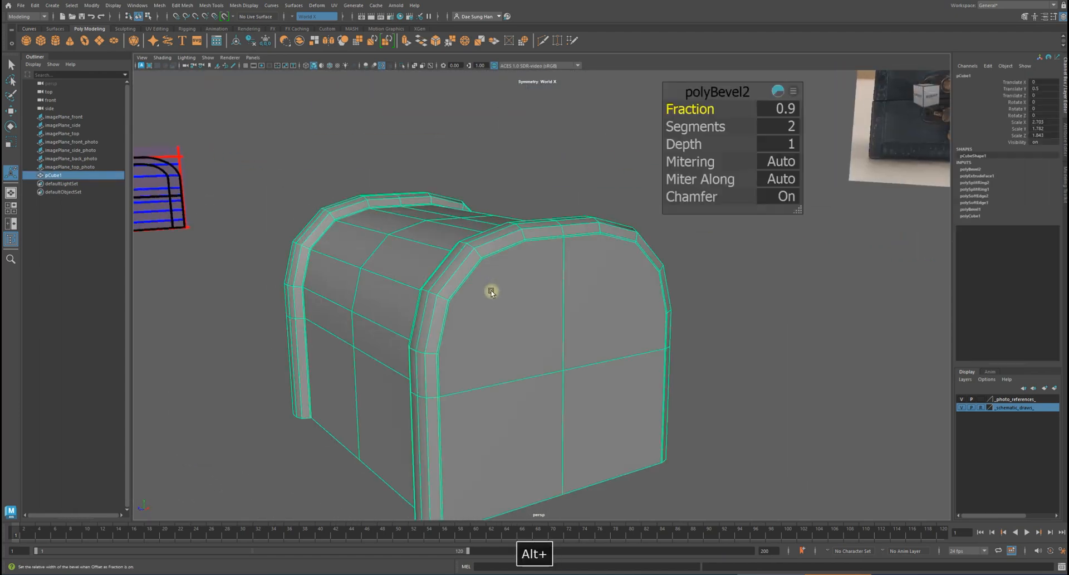
{"action": "left_click", "coordinate": [434, 154]}
{"action": "left_click_drag", "start_coordinate": [434, 154], "coordinate": [445, 274], "text": "alt"}
{"action": "left_click", "coordinate": [440, 234]}
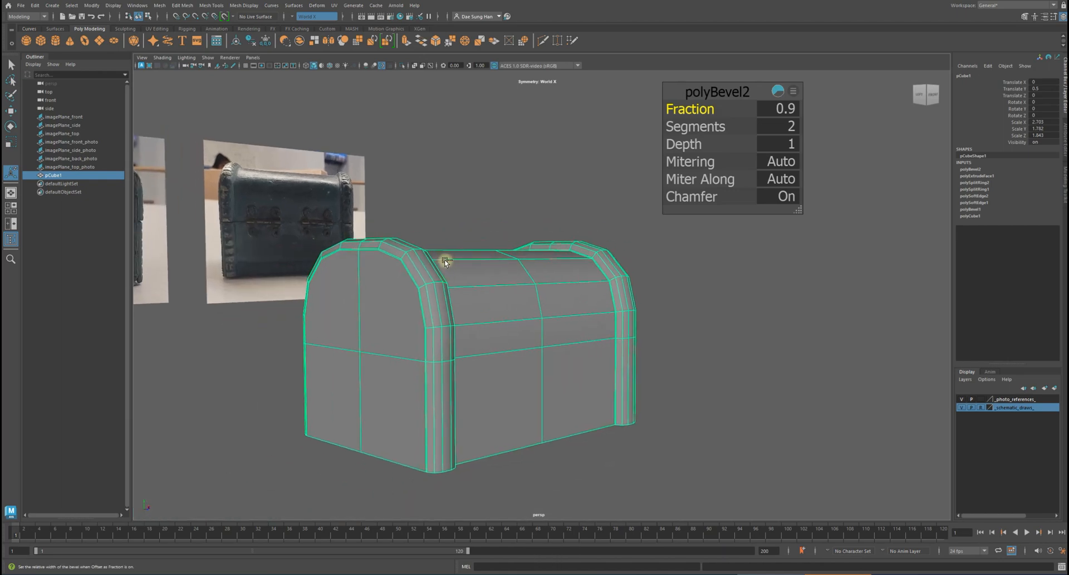
Save an incremental version of the scene and compare the unselected chest with the photo references
{"action": "key", "text": "ctrl+alt+s"}
{"action": "left_click", "coordinate": [441, 189]}
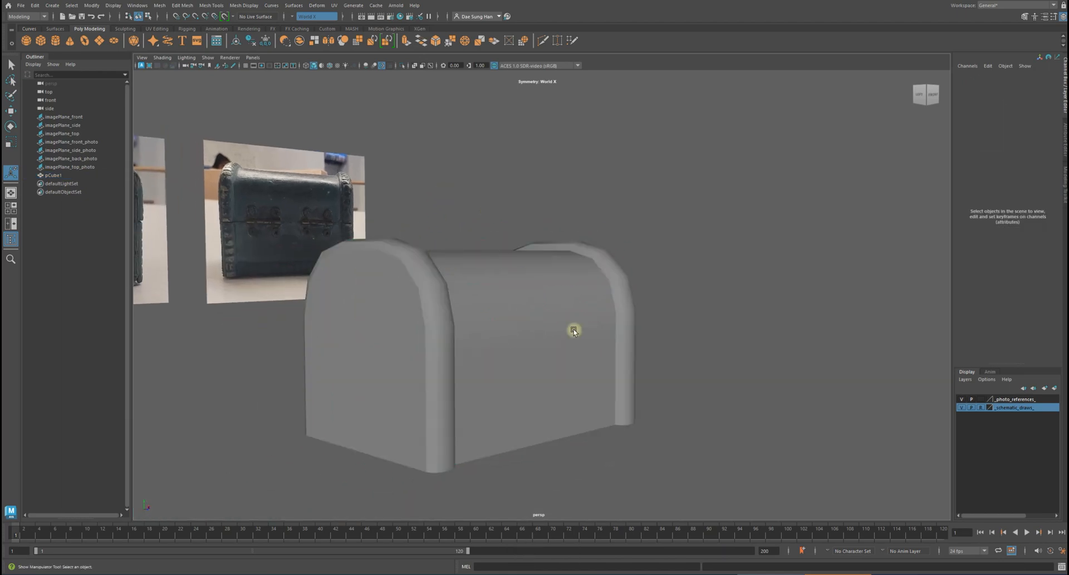
{"action": "left_click_drag", "start_coordinate": [573, 325], "coordinate": [482, 308], "text": "alt"}
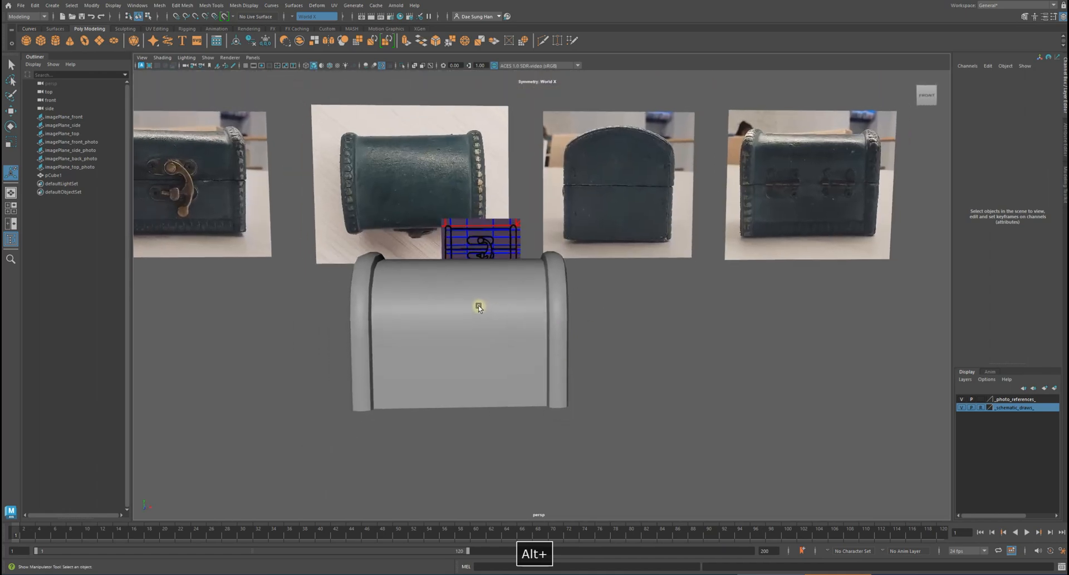
{"action": "left_click_drag", "start_coordinate": [563, 292], "coordinate": [568, 327], "text": "alt"}
{"action": "left_click", "coordinate": [478, 305]}
{"action": "left_click_drag", "start_coordinate": [477, 306], "coordinate": [540, 318], "text": "alt"}
Show the chest in the four-view layout over the schematics and save the scene
{"action": "key", "text": "space"}
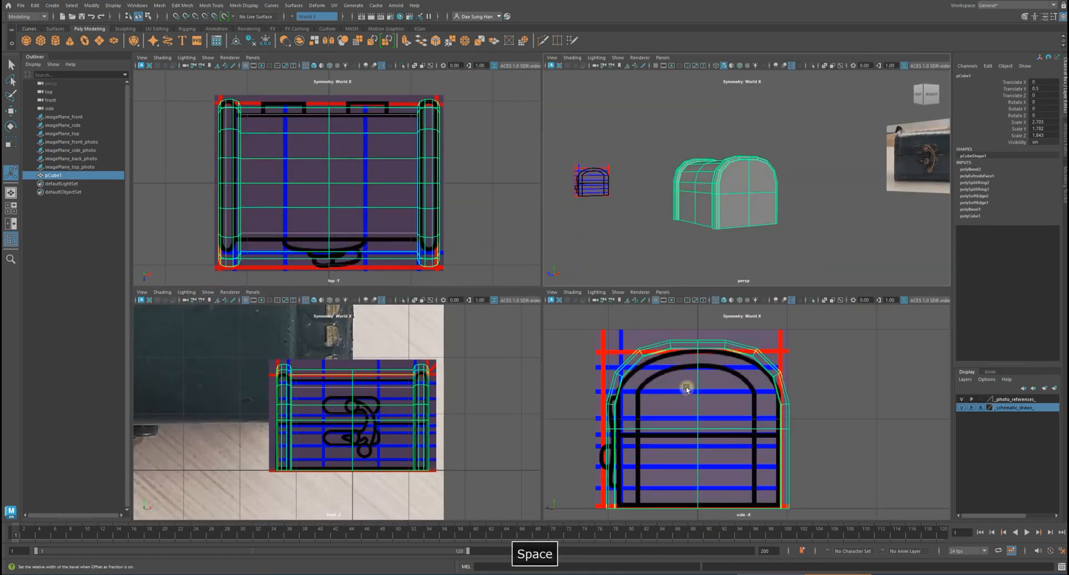
{"action": "key", "text": "ctrl+s"}
{"action": "left_click_drag", "start_coordinate": [667, 221], "coordinate": [677, 225], "text": "alt"}
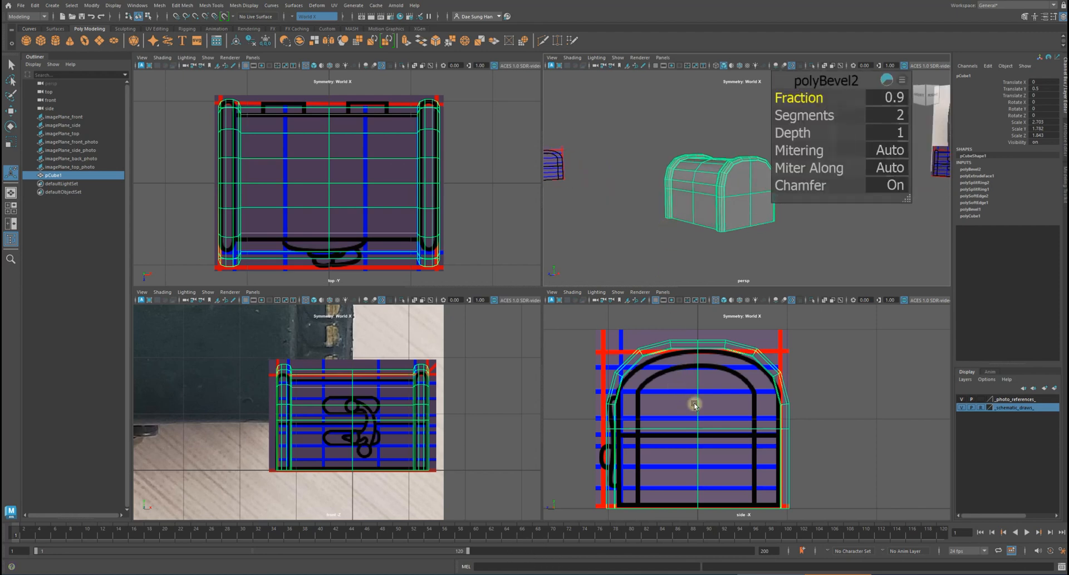
Compare the end border profile with the side schematic, deselect the chest and return to the perspective view
{"action": "key", "text": "space"}
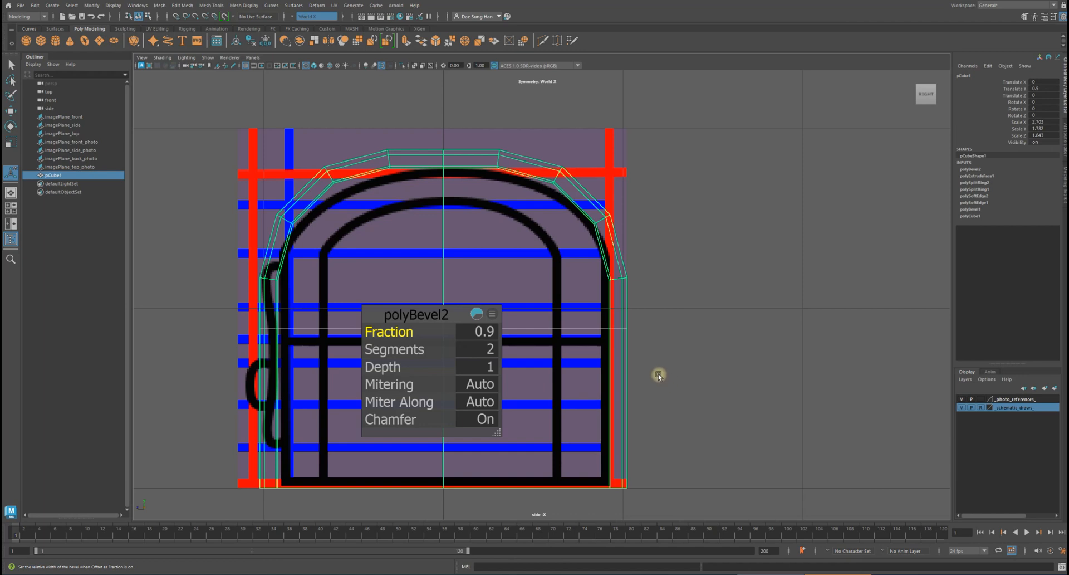
{"action": "middle_click_drag", "start_coordinate": [538, 342], "coordinate": [528, 291], "text": "alt"}
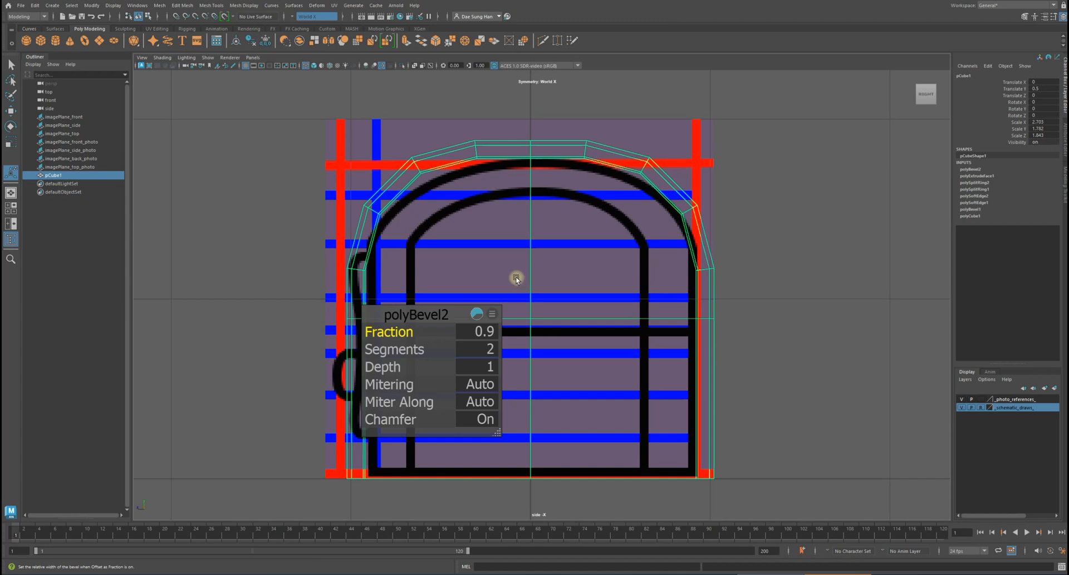
{"action": "left_click_drag", "start_coordinate": [411, 312], "coordinate": [228, 195]}
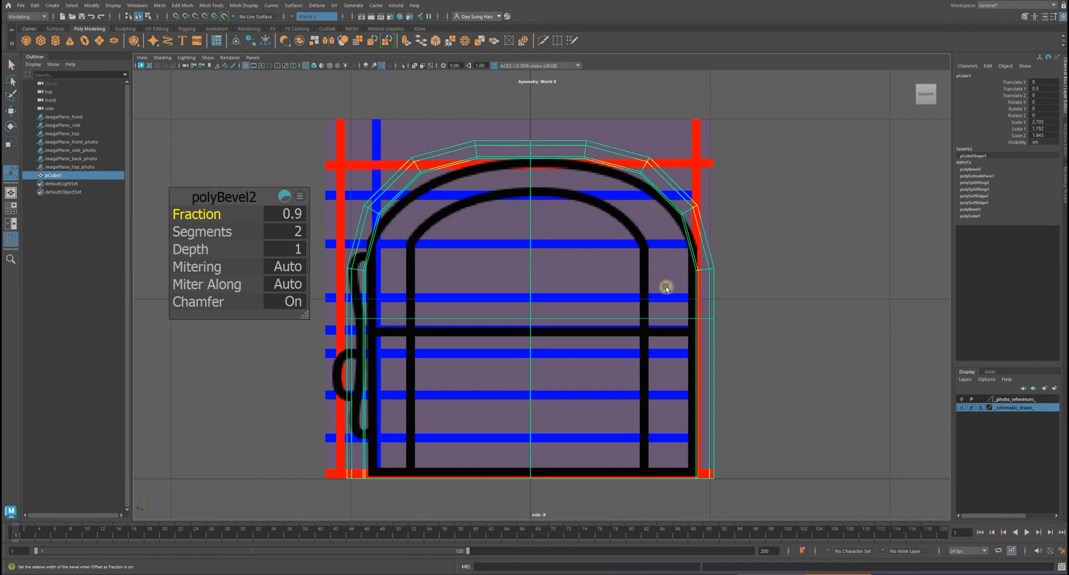
{"action": "left_click", "coordinate": [805, 308]}
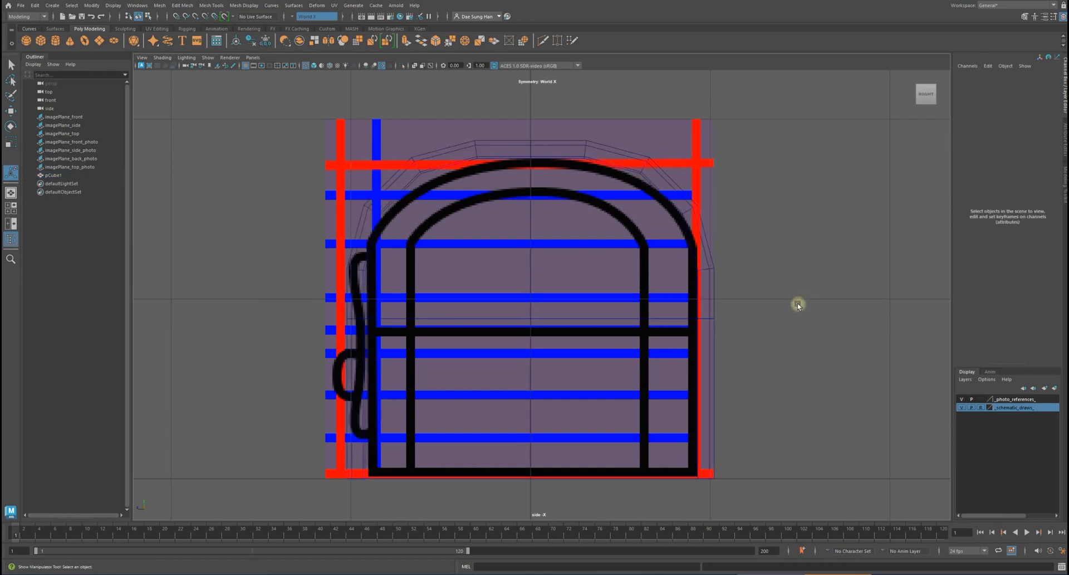
{"action": "key", "text": "space"}
{"action": "key", "text": "space"}
{"action": "left_click_drag", "start_coordinate": [683, 208], "coordinate": [669, 261], "text": "alt"}
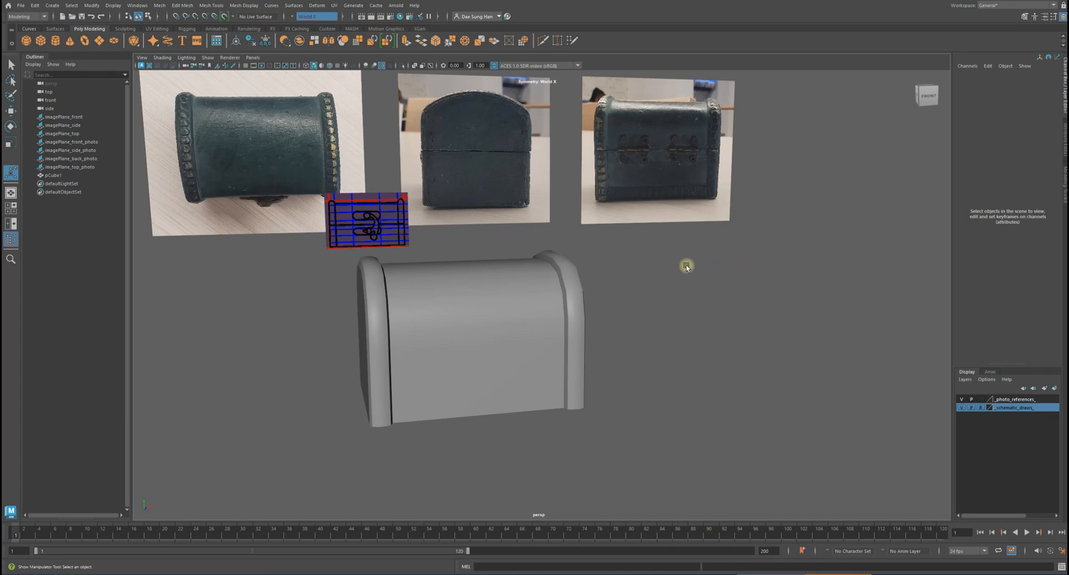
{"action": "left_click_drag", "start_coordinate": [636, 328], "coordinate": [517, 360], "text": "alt"}
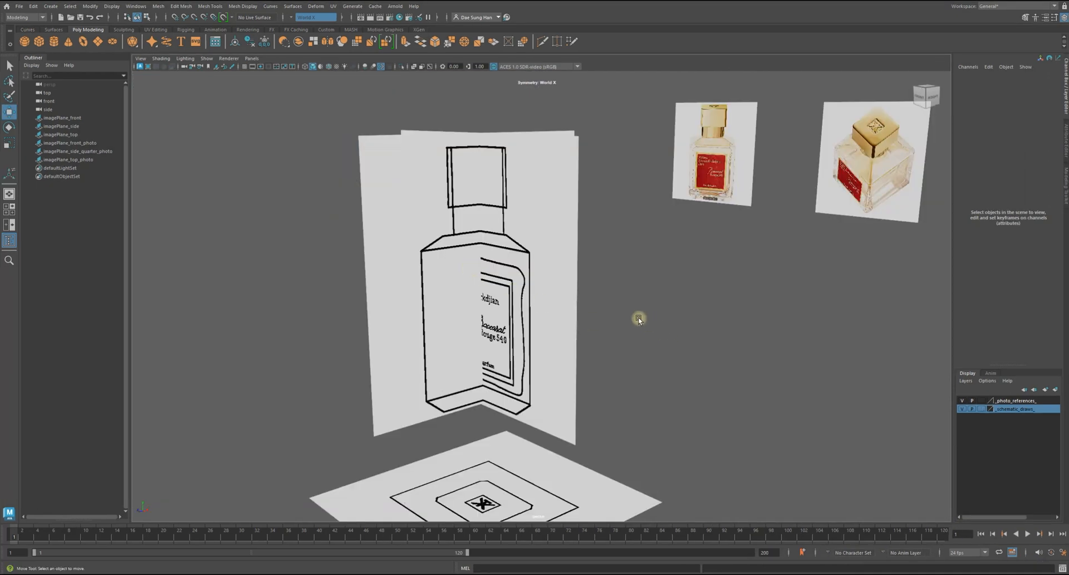
Examine the perfume bottle's front, side and top schematics together with its photo references from several angles
{"action": "mouse_move", "coordinate": [659, 319]}
{"action": "left_mouse_down", "text": "alt"}
{"action": "mouse_move", "coordinate": [587, 305]}
{"action": "mouse_move", "coordinate": [677, 336]}
{"action": "mouse_move", "coordinate": [635, 310]}
{"action": "mouse_move", "coordinate": [649, 300]}
{"action": "mouse_move", "coordinate": [641, 312]}
{"action": "left_mouse_up", "text": "alt"}
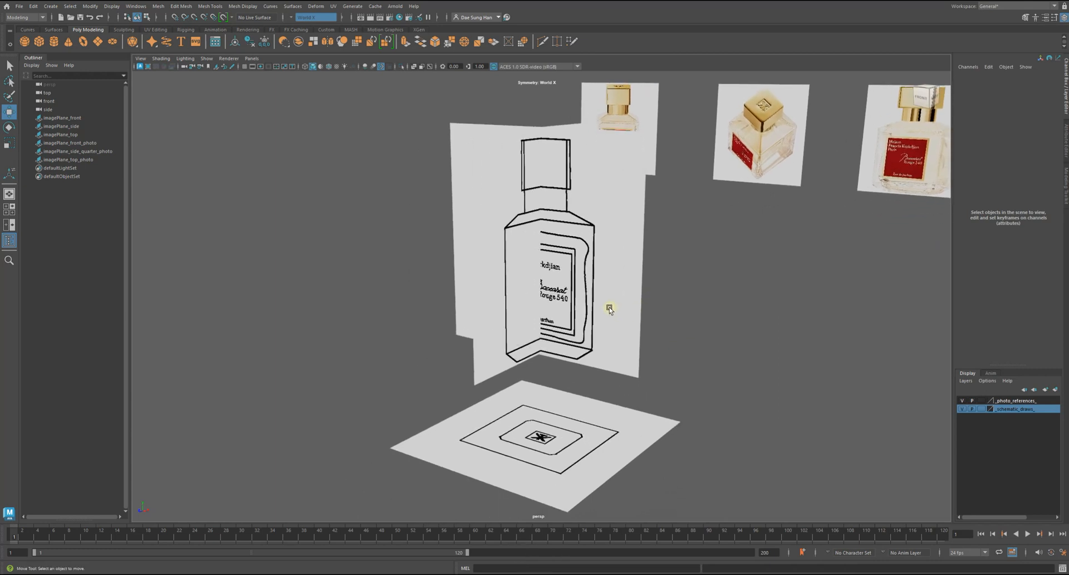
{"action": "left_click_drag", "start_coordinate": [604, 306], "coordinate": [568, 310], "text": "alt"}
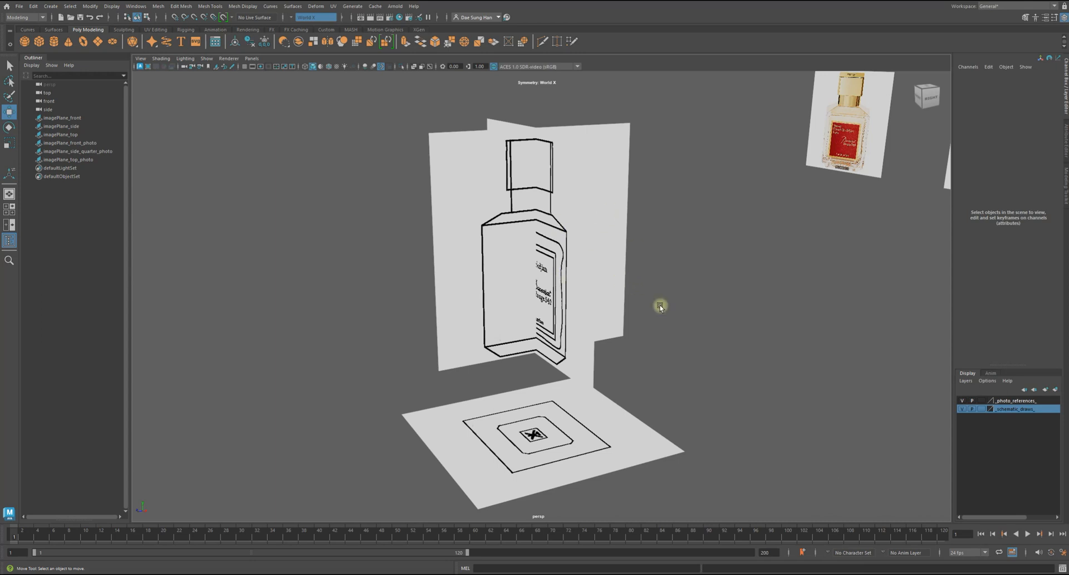
{"action": "left_click_drag", "start_coordinate": [565, 157], "coordinate": [696, 182], "text": "alt"}
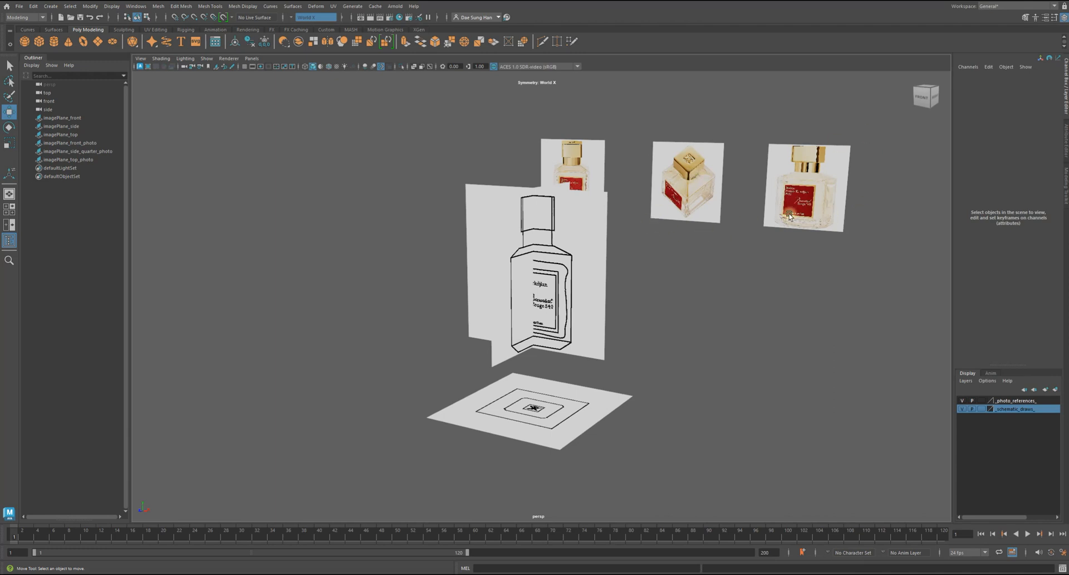
{"action": "right_click_drag", "start_coordinate": [507, 315], "coordinate": [639, 327], "text": "alt"}
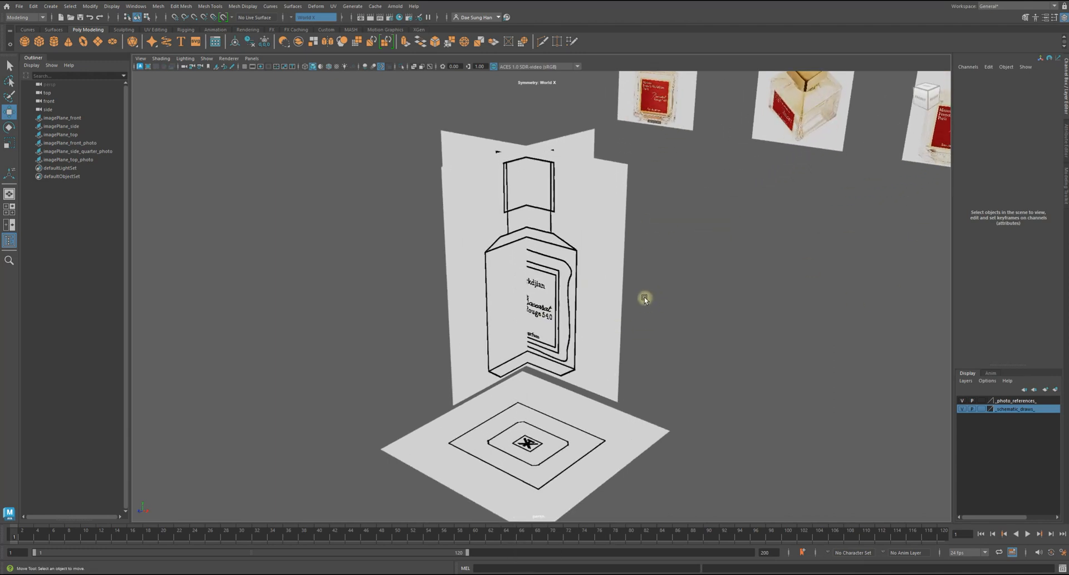
{"action": "scroll", "coordinate": [675, 289], "scroll_direction": "down", "scroll_amount": 3}
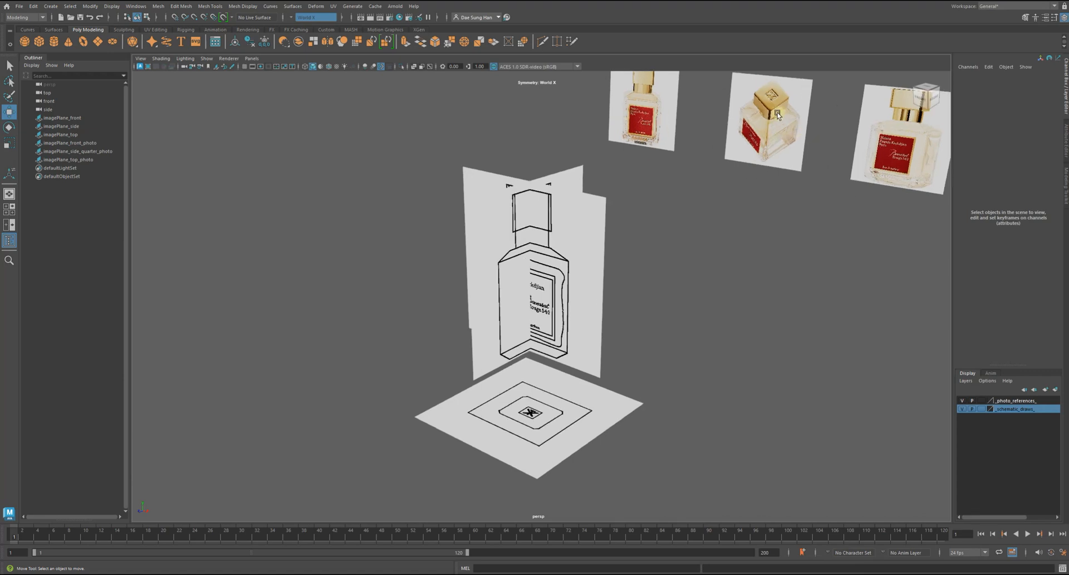
Examine the cap, shoulders and beveled vertical corner of the glass in the three-quarter perfume bottle photo
{"action": "middle_click_drag", "start_coordinate": [774, 114], "coordinate": [406, 468], "text": "alt"}
{"action": "right_click_drag", "start_coordinate": [406, 468], "coordinate": [443, 396], "text": "alt"}
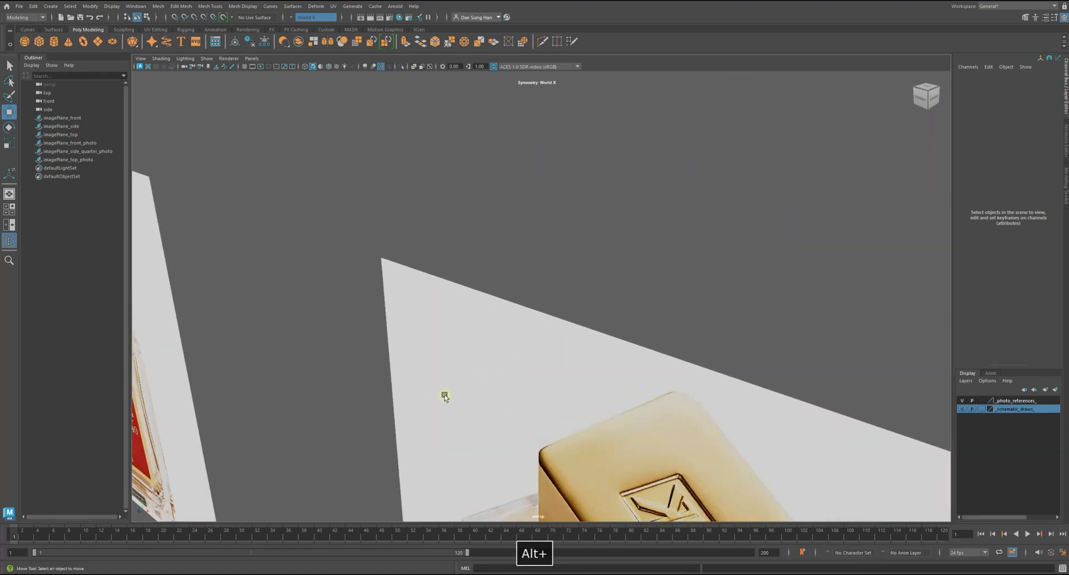
{"action": "middle_click_drag", "start_coordinate": [444, 396], "coordinate": [293, 179], "text": "alt"}
{"action": "middle_click_drag", "start_coordinate": [491, 234], "coordinate": [480, 362], "text": "alt"}
{"action": "left_click_drag", "start_coordinate": [480, 362], "coordinate": [457, 321], "text": "alt"}
{"action": "middle_click_drag", "start_coordinate": [456, 321], "coordinate": [513, 177], "text": "alt"}
{"action": "right_click_drag", "start_coordinate": [514, 177], "coordinate": [537, 193], "text": "alt"}
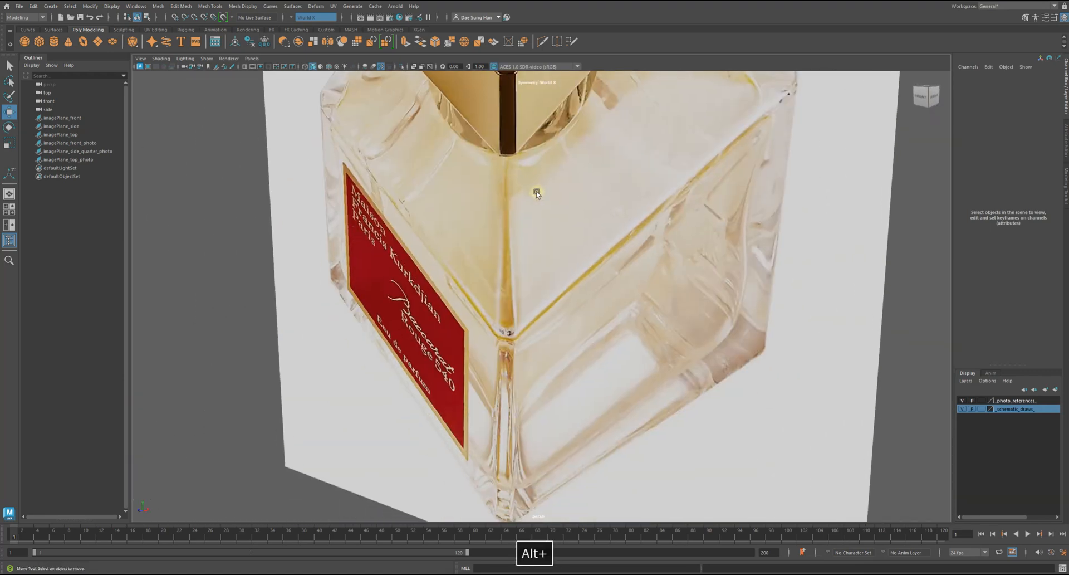
Examine the beveled glass corner, label border and shoulders below the cap up close across the perfume bottle photo references
{"action": "right_click_drag", "start_coordinate": [514, 143], "coordinate": [451, 165], "text": "alt"}
{"action": "middle_click_drag", "start_coordinate": [452, 164], "coordinate": [780, 264], "text": "alt"}
{"action": "middle_click_drag", "start_coordinate": [257, 198], "coordinate": [382, 209], "text": "alt"}
{"action": "right_click_drag", "start_coordinate": [382, 209], "coordinate": [687, 233], "text": "alt"}
{"action": "middle_click_drag", "start_coordinate": [224, 210], "coordinate": [355, 245], "text": "alt"}
{"action": "right_click_drag", "start_coordinate": [355, 246], "coordinate": [719, 246], "text": "alt"}
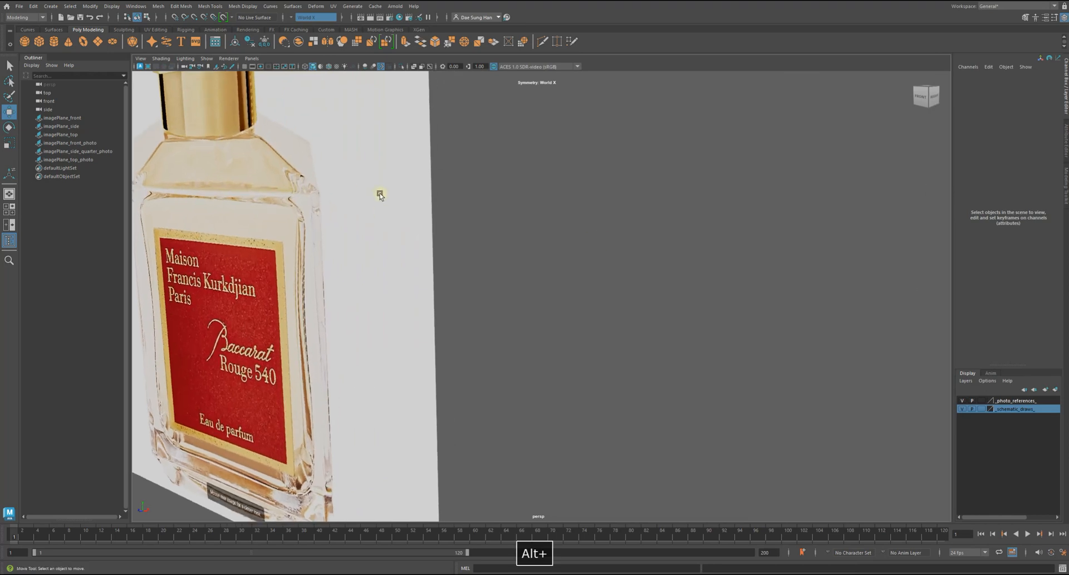
{"action": "middle_click_drag", "start_coordinate": [317, 195], "coordinate": [450, 243], "text": "alt"}
{"action": "right_click_drag", "start_coordinate": [518, 248], "coordinate": [727, 239], "text": "alt"}
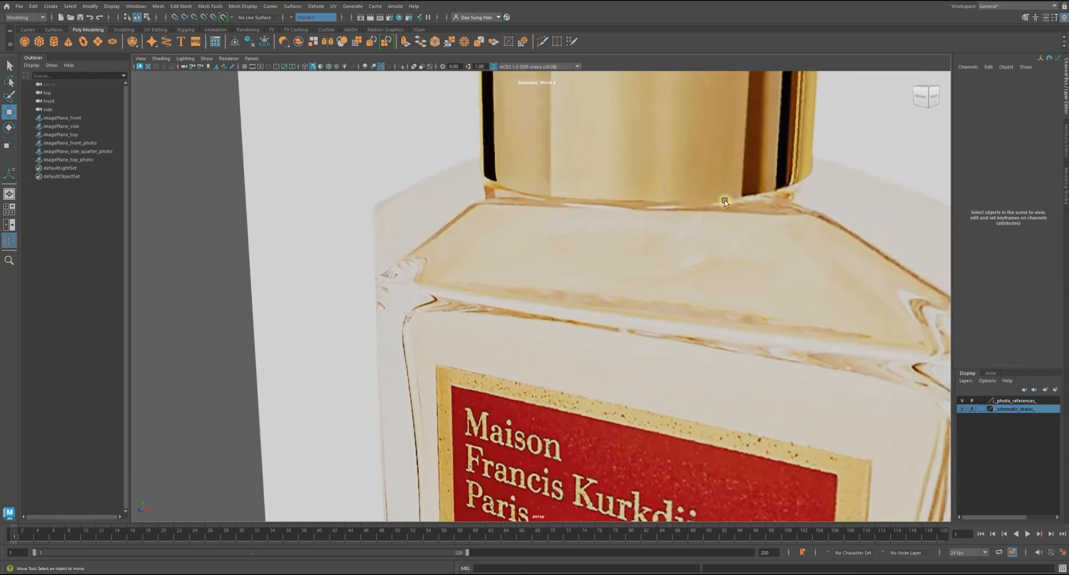
{"action": "right_click_drag", "start_coordinate": [721, 223], "coordinate": [168, 343], "text": "alt"}
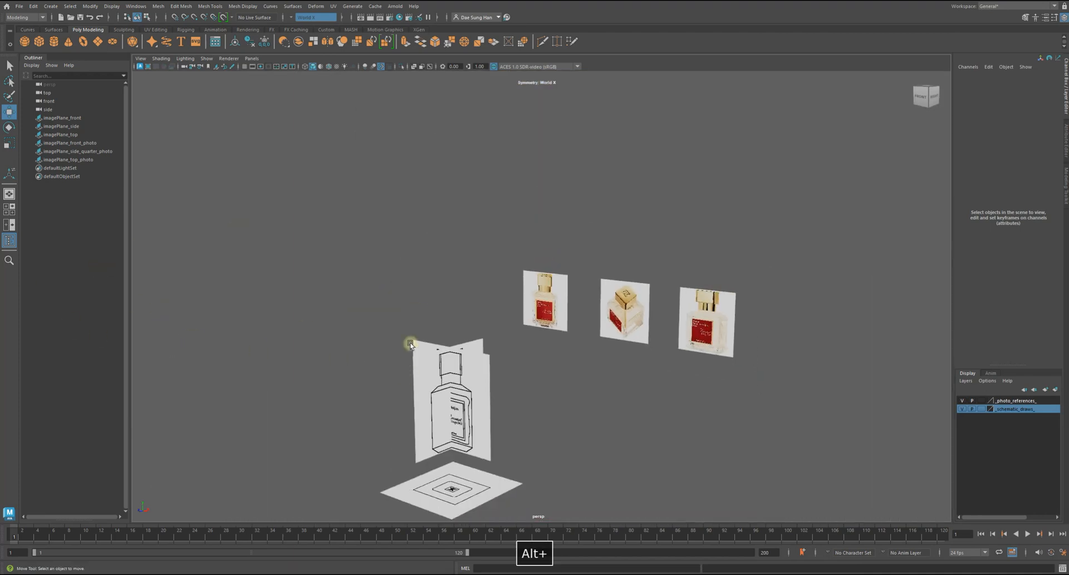
Examine how the front, side and top bottle schematics line up with one another where the image planes intersect
{"action": "middle_click_drag", "start_coordinate": [404, 365], "coordinate": [450, 262], "text": "alt"}
{"action": "right_click_drag", "start_coordinate": [450, 262], "coordinate": [563, 266], "text": "alt"}
{"action": "mouse_move", "coordinate": [563, 266]}
{"action": "left_mouse_down", "text": "alt"}
{"action": "mouse_move", "coordinate": [543, 279]}
{"action": "mouse_move", "coordinate": [551, 279]}
{"action": "left_mouse_up", "text": "alt"}
{"action": "right_click_drag", "start_coordinate": [551, 278], "coordinate": [635, 278], "text": "alt"}
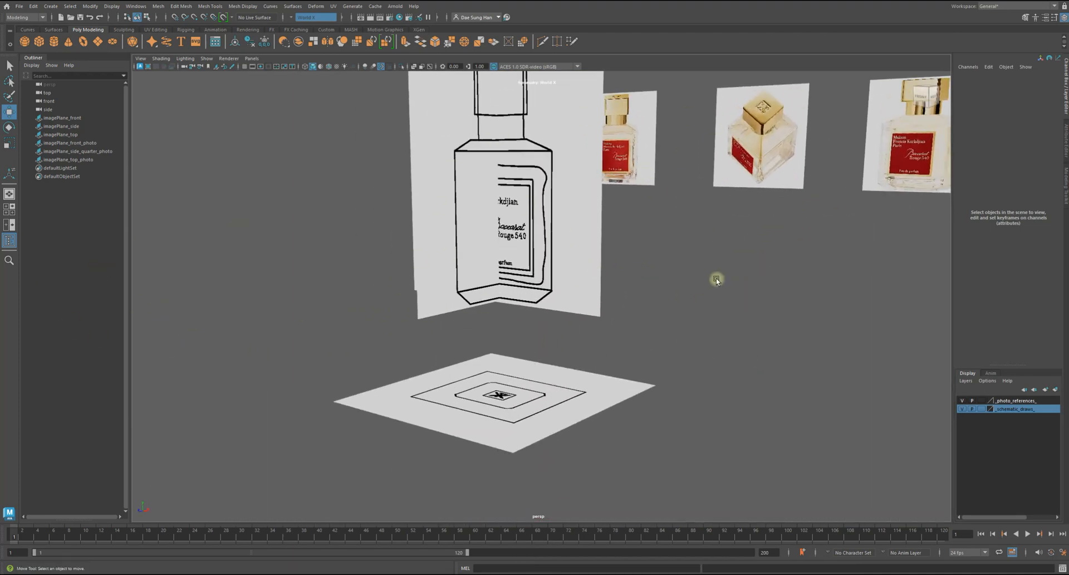
{"action": "right_click_drag", "start_coordinate": [685, 298], "coordinate": [568, 300], "text": "alt"}
{"action": "left_click", "coordinate": [517, 302]}
{"action": "left_click_drag", "start_coordinate": [516, 302], "coordinate": [512, 300], "text": "alt"}
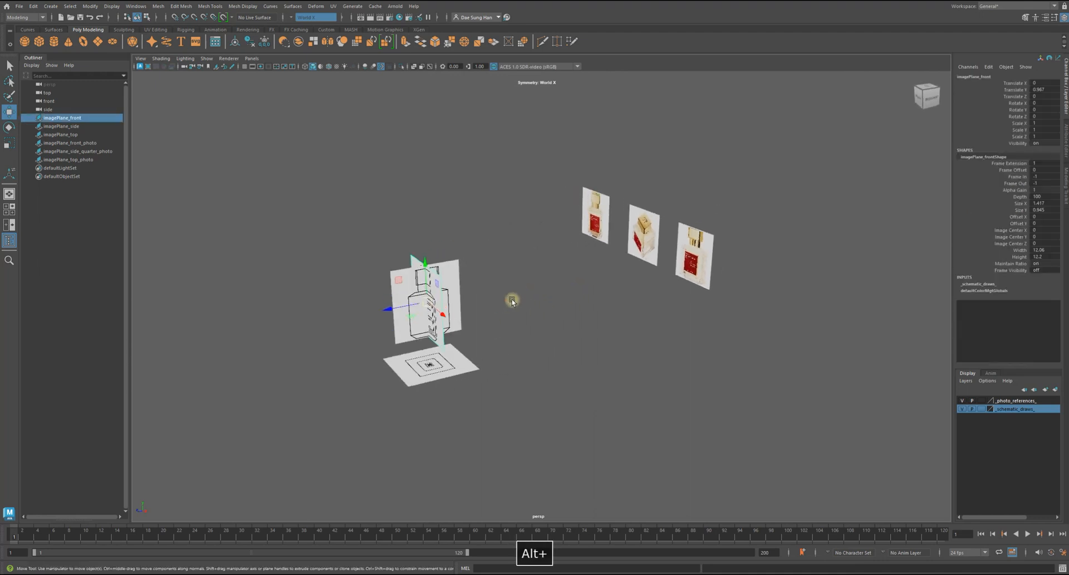
{"action": "right_click_drag", "start_coordinate": [512, 301], "coordinate": [427, 298], "text": "alt"}
{"action": "left_click_drag", "start_coordinate": [423, 311], "coordinate": [490, 301], "text": "alt"}
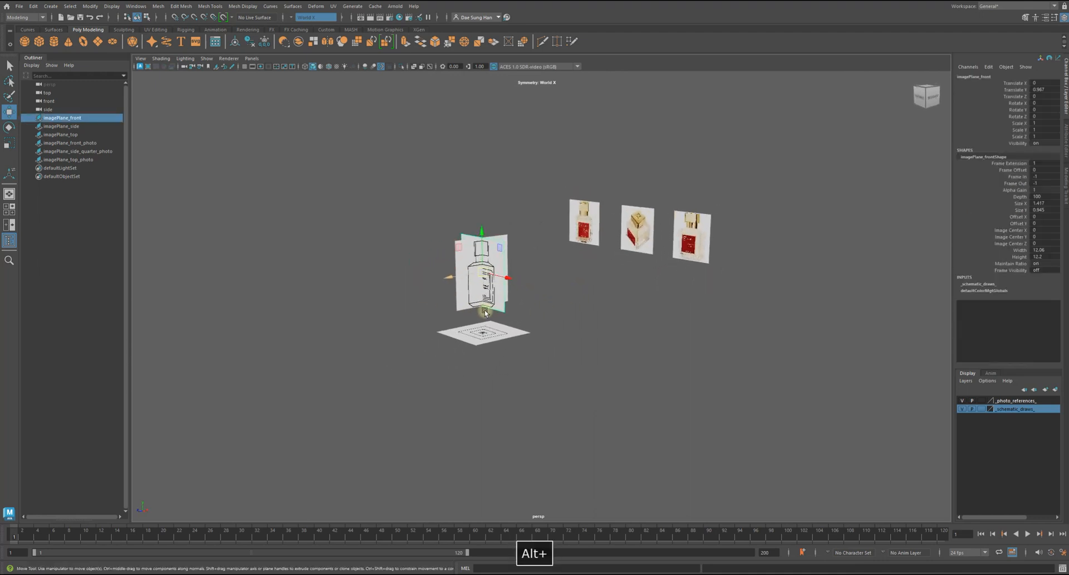
{"action": "key", "text": "f"}
{"action": "right_click_drag", "start_coordinate": [563, 273], "coordinate": [773, 339], "text": "alt"}
{"action": "right_click_drag", "start_coordinate": [601, 134], "coordinate": [533, 135], "text": "alt"}
{"action": "middle_click_drag", "start_coordinate": [610, 342], "coordinate": [601, 329], "text": "alt"}
{"action": "left_click_drag", "start_coordinate": [601, 329], "coordinate": [589, 304], "text": "alt"}
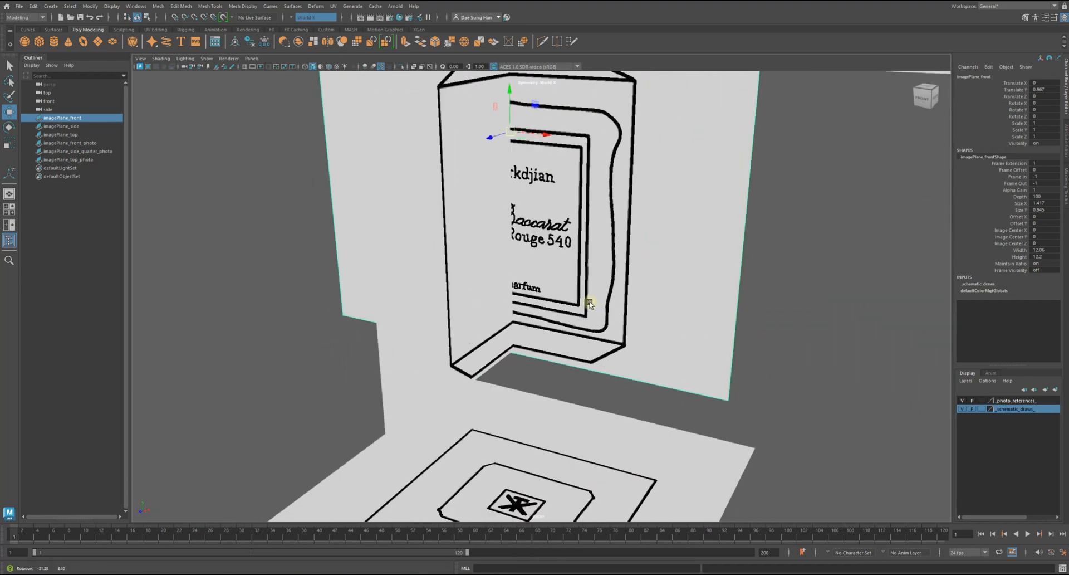
Move the front schematic image plane straight back along Z to -34.893, toward the photo references
{"action": "right_click_drag", "start_coordinate": [589, 303], "coordinate": [507, 284], "text": "alt"}
{"action": "mouse_move", "coordinate": [557, 256]}
{"action": "left_mouse_down", "text": "alt"}
{"action": "mouse_move", "coordinate": [476, 241]}
{"action": "mouse_move", "coordinate": [562, 251]}
{"action": "left_mouse_up", "text": "alt"}
{"action": "middle_click_drag", "start_coordinate": [563, 250], "coordinate": [514, 307], "text": "alt"}
{"action": "left_click_drag", "start_coordinate": [515, 308], "coordinate": [680, 229], "text": "alt"}
{"action": "left_click_drag", "start_coordinate": [535, 251], "coordinate": [544, 271], "text": "alt"}
{"action": "right_click_drag", "start_coordinate": [543, 271], "coordinate": [445, 273], "text": "alt"}
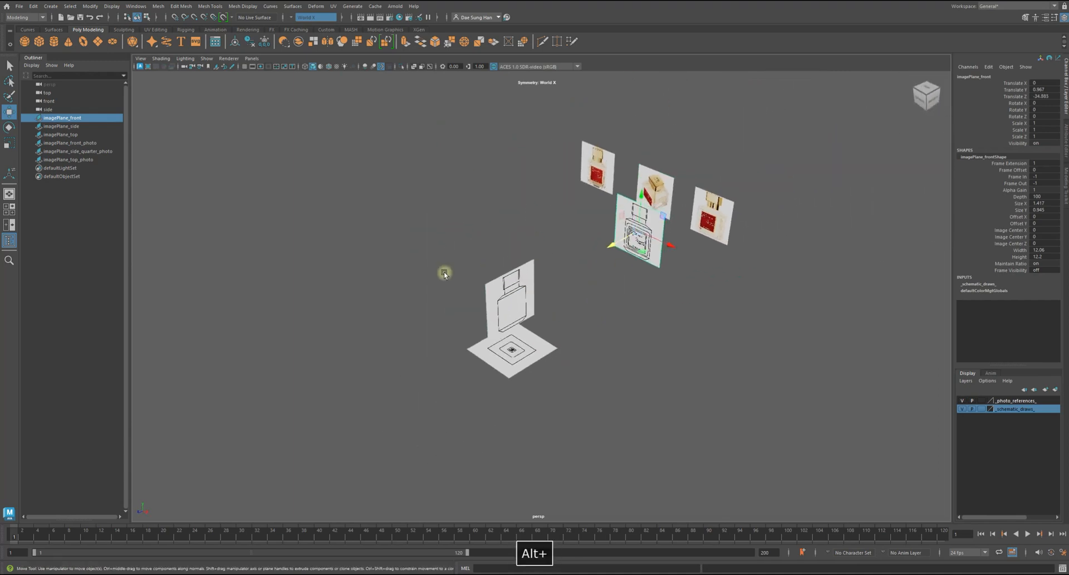
Move the side schematic image plane sideways along X, well clear of the top schematic and the scene center
{"action": "left_click_drag", "start_coordinate": [445, 273], "coordinate": [570, 279], "text": "alt"}
{"action": "left_click_drag", "start_coordinate": [656, 265], "coordinate": [535, 277]}
{"action": "left_click", "coordinate": [532, 294]}
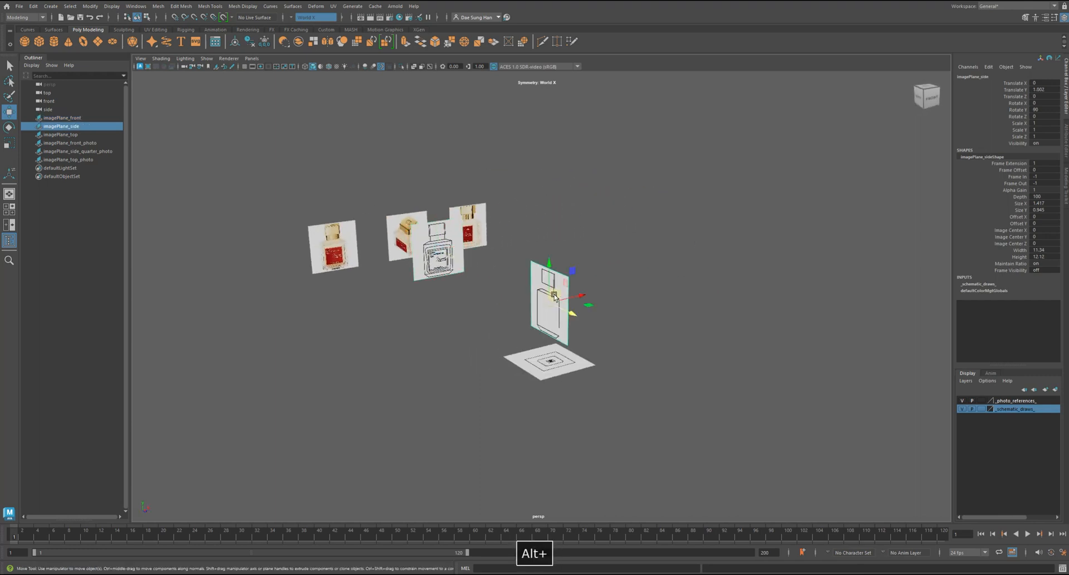
{"action": "left_click_drag", "start_coordinate": [579, 293], "coordinate": [295, 310], "text": "alt"}
{"action": "left_click_drag", "start_coordinate": [500, 340], "coordinate": [580, 363], "text": "alt"}
{"action": "left_click", "coordinate": [644, 262]}
{"action": "left_click", "coordinate": [581, 295]}
{"action": "left_click_drag", "start_coordinate": [633, 257], "coordinate": [595, 332], "text": "alt"}
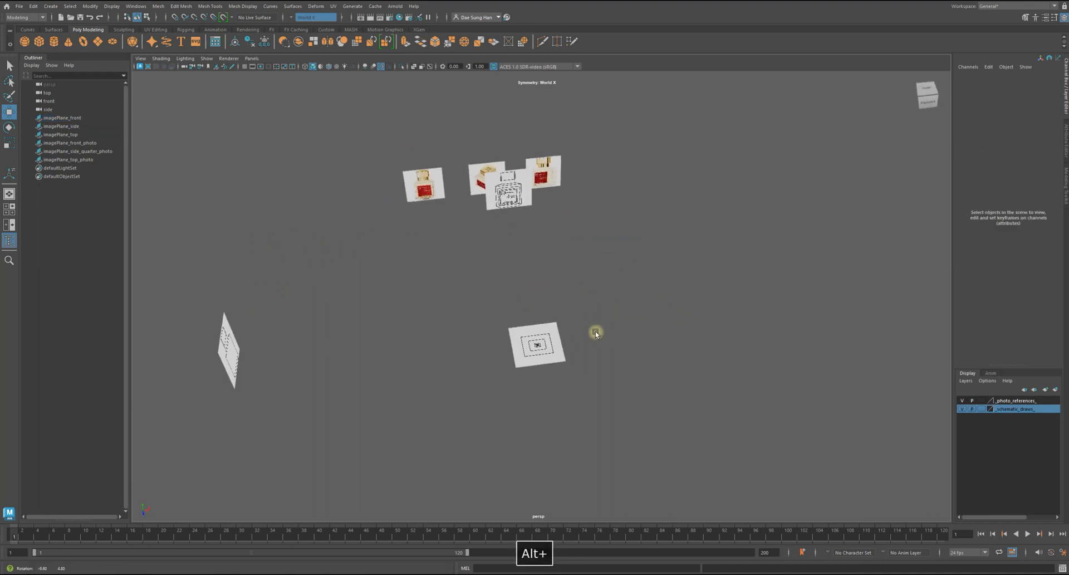
Spread the photo reference planes apart so they sit on either side of the front schematic
{"action": "left_click_drag", "start_coordinate": [427, 202], "coordinate": [477, 175], "text": "alt"}
{"action": "left_click_drag", "start_coordinate": [405, 154], "coordinate": [569, 204]}
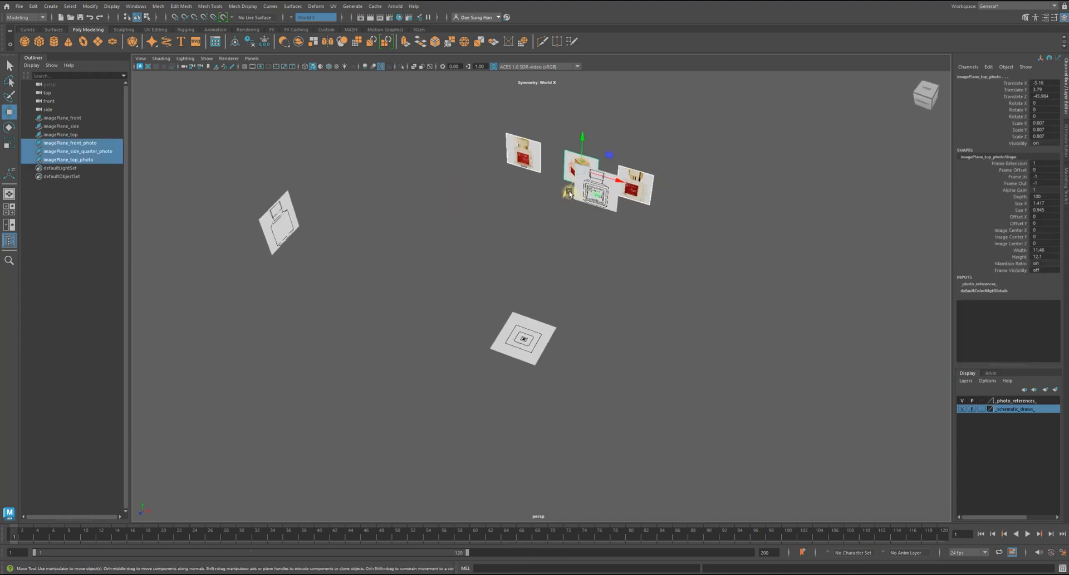
{"action": "left_click", "coordinate": [743, 159]}
{"action": "left_click_drag", "start_coordinate": [508, 129], "coordinate": [566, 165]}
{"action": "left_click", "coordinate": [637, 186]}
{"action": "middle_click_drag", "start_coordinate": [685, 210], "coordinate": [772, 230]}
{"action": "left_click", "coordinate": [685, 287]}
Lower the top schematic image plane vertically, well below the upright schematics and photos
{"action": "left_click_drag", "start_coordinate": [685, 286], "coordinate": [532, 388], "text": "alt"}
{"action": "left_click", "coordinate": [514, 317]}
{"action": "key", "text": "z"}
{"action": "left_click_drag", "start_coordinate": [514, 317], "coordinate": [517, 463]}
{"action": "left_click", "coordinate": [631, 356]}
{"action": "left_click_drag", "start_coordinate": [631, 357], "coordinate": [594, 325], "text": "alt"}
{"action": "left_click", "coordinate": [696, 262]}
{"action": "left_click_drag", "start_coordinate": [662, 259], "coordinate": [670, 255]}
{"action": "left_click", "coordinate": [425, 282]}
{"action": "left_click_drag", "start_coordinate": [424, 282], "coordinate": [518, 298], "text": "alt"}
Set the photo reference and schematic display layers to Reference mode to lock their image planes against selection
{"action": "left_click", "coordinate": [981, 401]}
{"action": "left_click", "coordinate": [981, 401]}
{"action": "left_click_drag", "start_coordinate": [607, 374], "coordinate": [508, 347], "text": "alt"}
{"action": "right_click_drag", "start_coordinate": [509, 347], "coordinate": [612, 371], "text": "alt"}
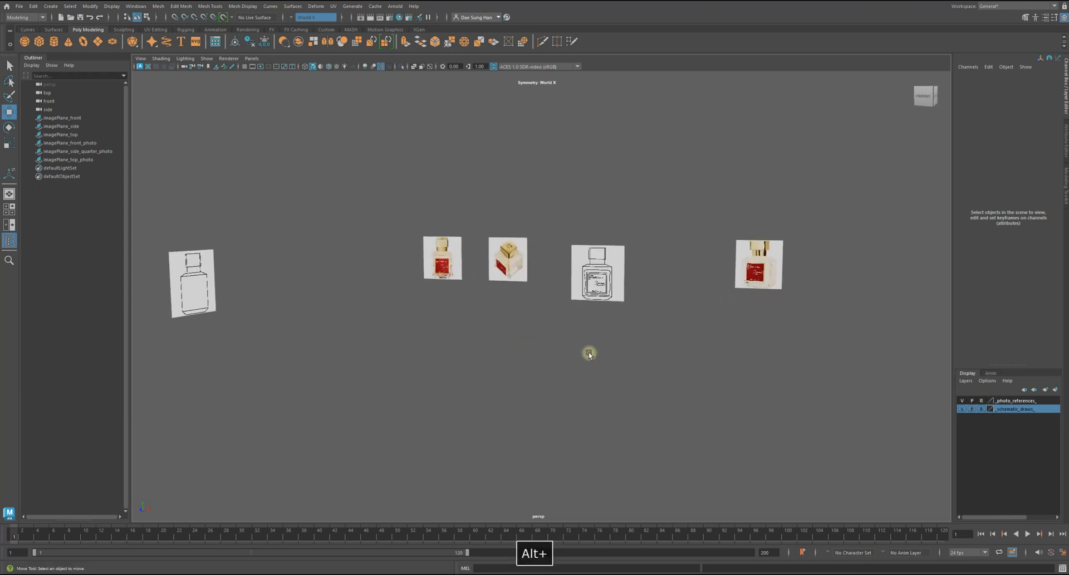
{"action": "left_click_drag", "start_coordinate": [509, 370], "coordinate": [570, 285], "text": "alt"}
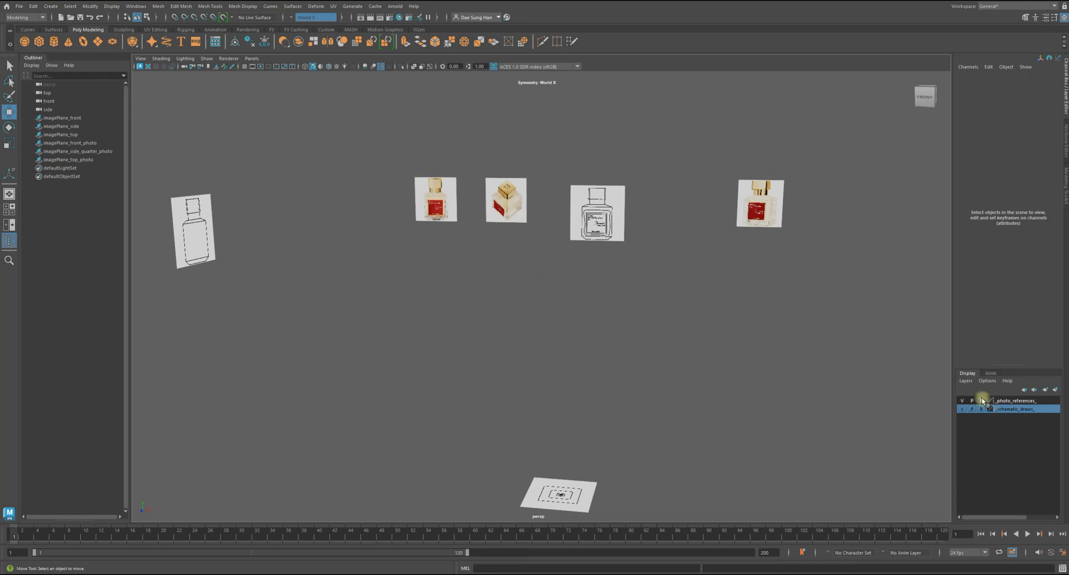
Unlock the photo reference layer and move all three photo planes forward along Z to about -21
{"action": "left_click_drag", "start_coordinate": [485, 226], "coordinate": [440, 170]}
{"action": "left_click_drag", "start_coordinate": [787, 163], "coordinate": [732, 196], "text": "shift"}
{"action": "left_click_drag", "start_coordinate": [783, 218], "coordinate": [795, 248], "text": "alt"}
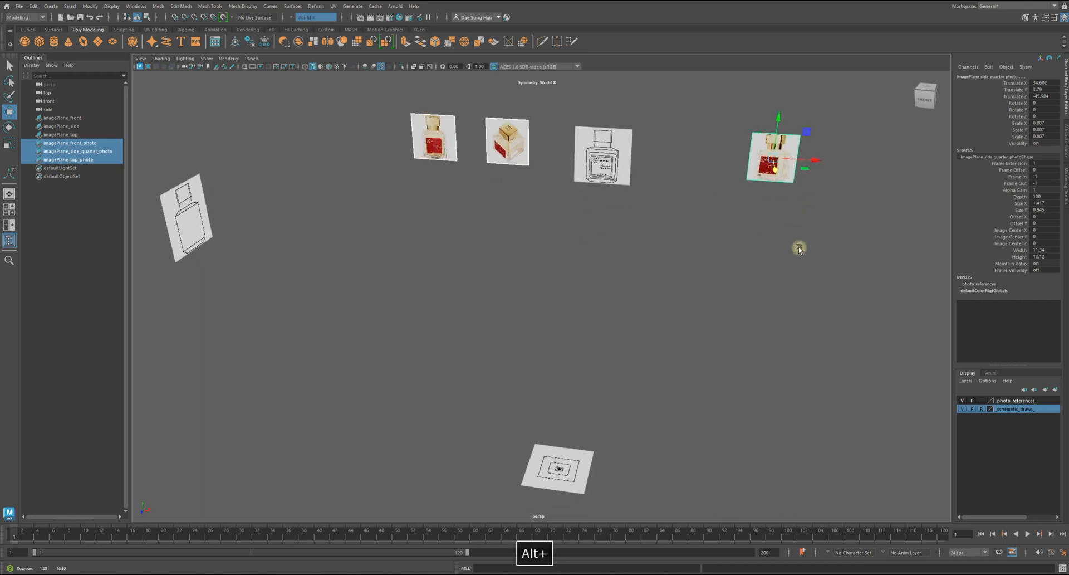
{"action": "right_click_drag", "start_coordinate": [795, 249], "coordinate": [766, 215], "text": "alt"}
{"action": "left_click_drag", "start_coordinate": [738, 192], "coordinate": [739, 230]}
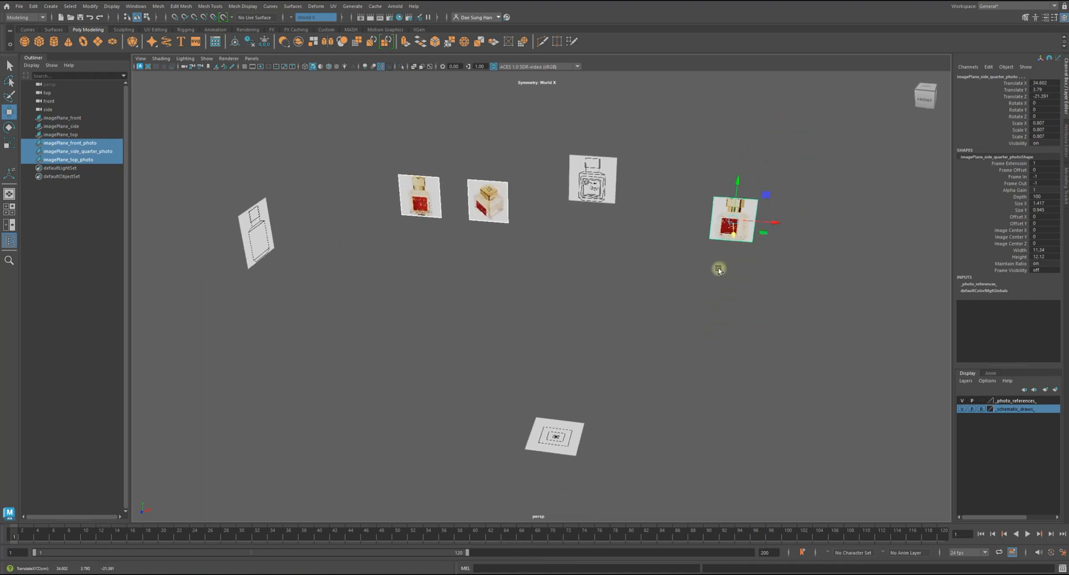
{"action": "left_click", "coordinate": [527, 266]}
{"action": "left_click_drag", "start_coordinate": [527, 266], "coordinate": [566, 273], "text": "alt"}
Scale the three photo planes up uniformly to 1.501 and place the top photo beside the front photo at X -20.013
{"action": "left_click_drag", "start_coordinate": [436, 251], "coordinate": [379, 209]}
{"action": "key", "text": "r"}
{"action": "mouse_move", "coordinate": [735, 215]}
{"action": "left_mouse_down", "text": "shift"}
{"action": "mouse_move", "coordinate": [715, 217]}
{"action": "mouse_move", "coordinate": [739, 204]}
{"action": "left_mouse_up", "text": "shift"}
{"action": "left_click", "coordinate": [604, 270]}
{"action": "left_click", "coordinate": [473, 192]}
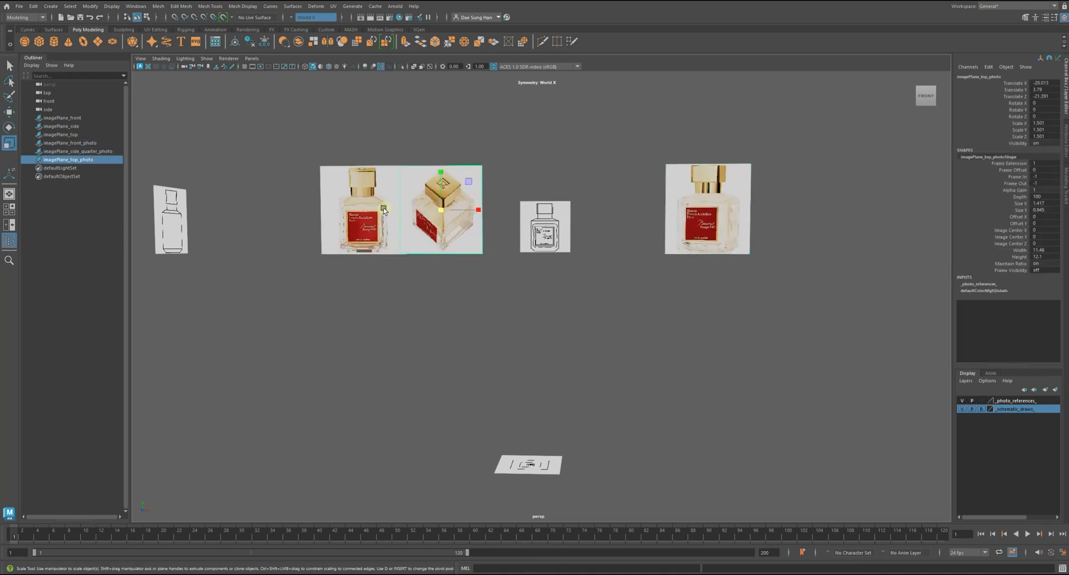
Move the front photo image plane along X until it no longer overlaps the angled top photo
{"action": "left_click", "coordinate": [398, 221]}
{"action": "key", "text": "w"}
{"action": "left_click_drag", "start_coordinate": [398, 221], "coordinate": [373, 220]}
{"action": "left_click", "coordinate": [476, 218]}
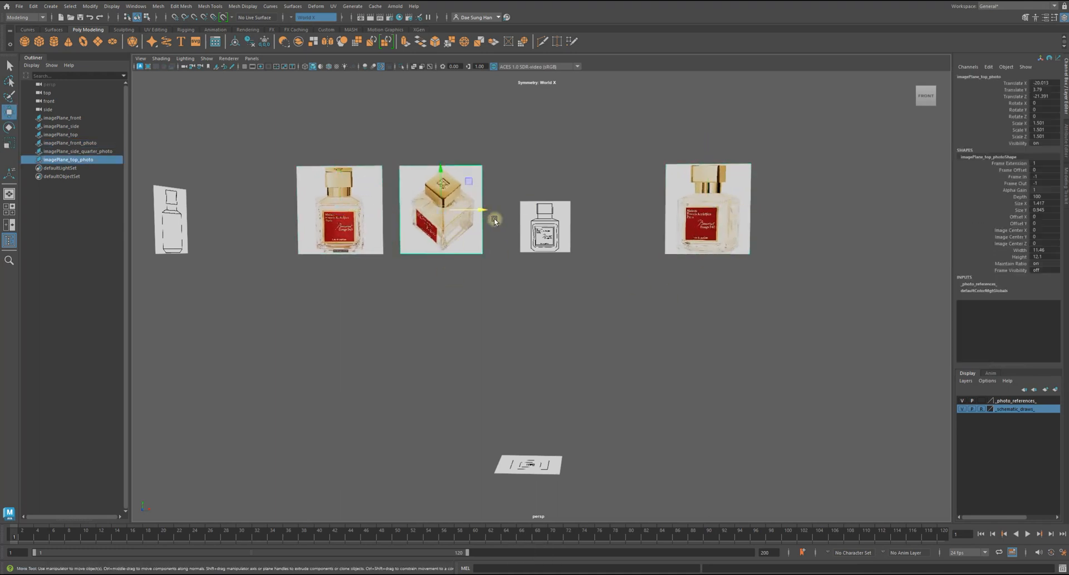
{"action": "left_click", "coordinate": [620, 310]}
Enable Invert View on the side-quarter, top and front photo image planes
{"action": "mouse_move", "coordinate": [620, 310]}
{"action": "left_mouse_down", "text": "alt"}
{"action": "mouse_move", "coordinate": [668, 325]}
{"action": "mouse_move", "coordinate": [635, 318]}
{"action": "mouse_move", "coordinate": [636, 306]}
{"action": "left_mouse_up", "text": "alt"}
{"action": "scroll", "coordinate": [637, 307], "scroll_direction": "up", "scroll_amount": 2}
{"action": "left_click", "coordinate": [720, 213]}
{"action": "scroll", "coordinate": [720, 214], "scroll_direction": "up", "scroll_amount": 2}
{"action": "left_click_drag", "start_coordinate": [724, 212], "coordinate": [753, 201], "text": "alt"}
{"action": "left_click", "coordinate": [1065, 133]}
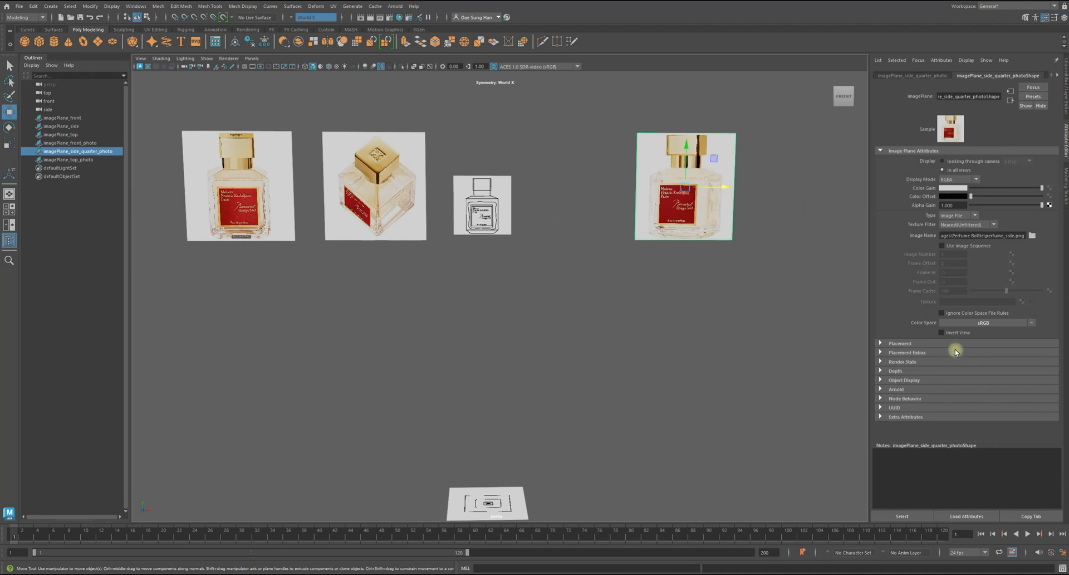
{"action": "left_click", "coordinate": [953, 333]}
{"action": "left_click", "coordinate": [413, 238]}
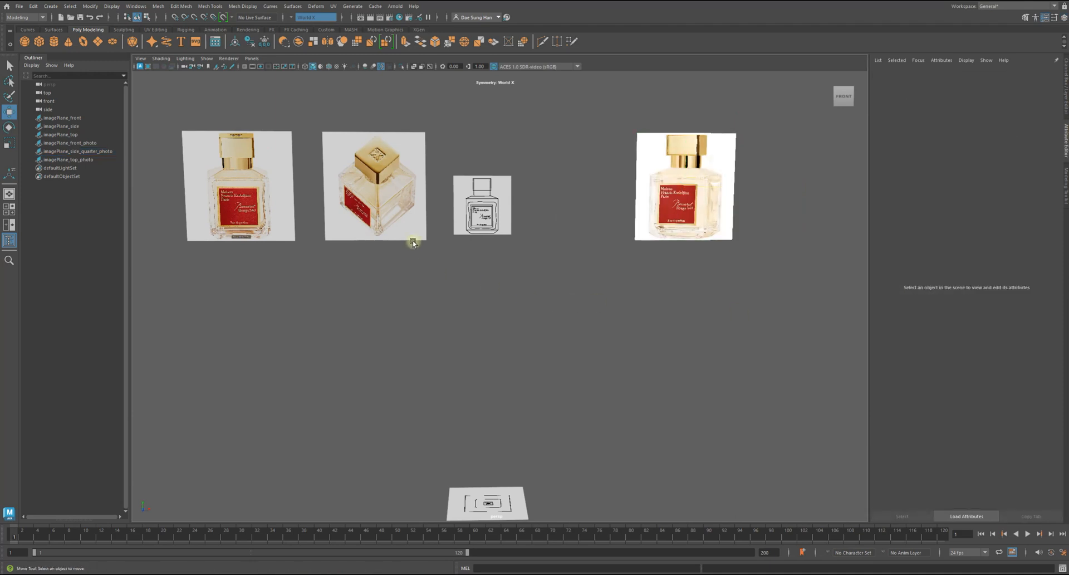
{"action": "left_click", "coordinate": [942, 333]}
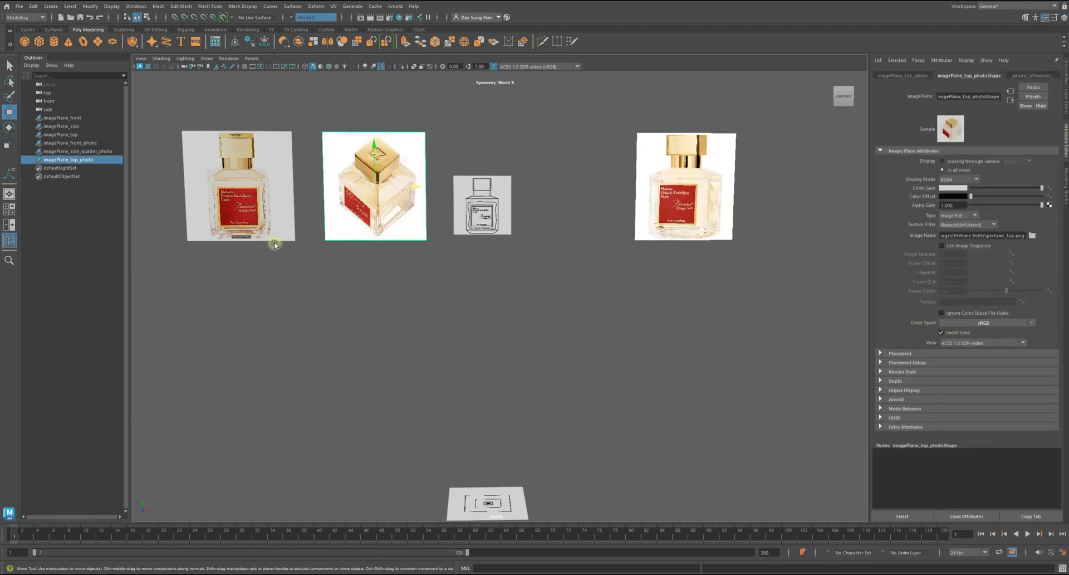
{"action": "left_click", "coordinate": [274, 238]}
{"action": "left_click", "coordinate": [958, 334]}
{"action": "left_click", "coordinate": [747, 337]}
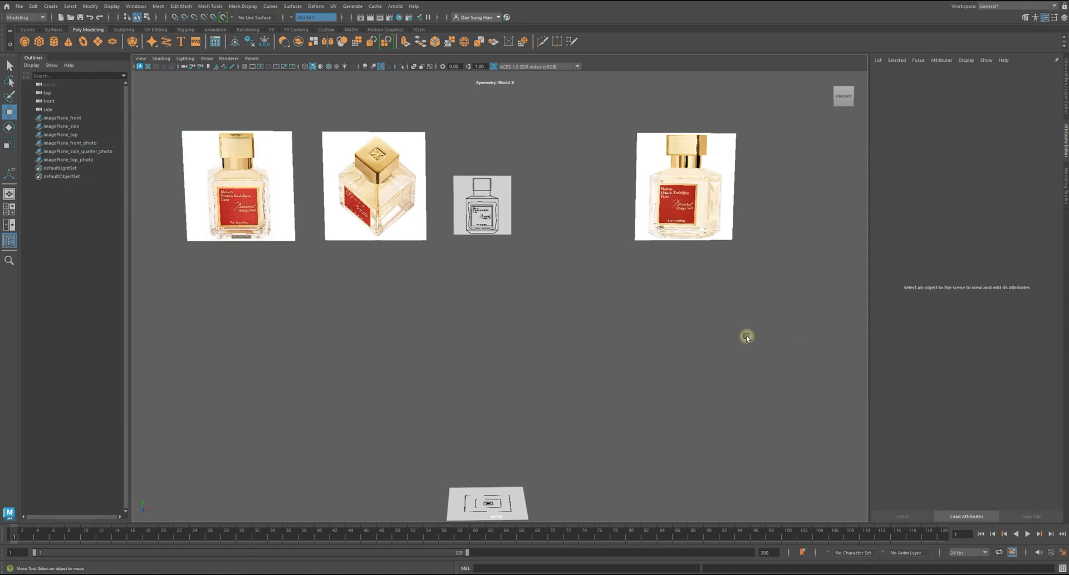
Inspect the perfume photo references and the arrangement of the schematic image planes around the scene
{"action": "middle_click_drag", "start_coordinate": [300, 294], "coordinate": [422, 299], "text": "alt"}
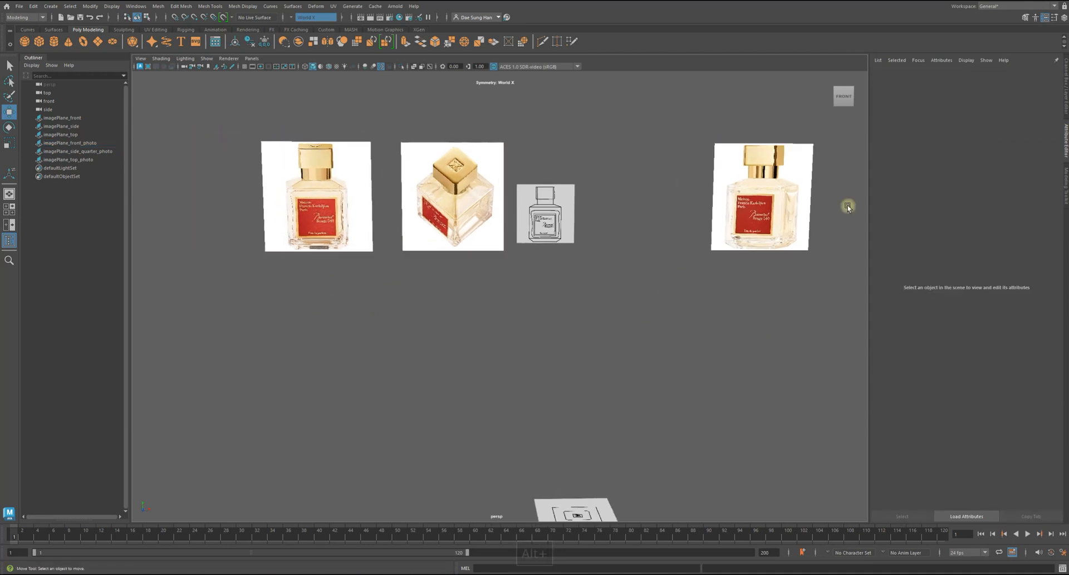
{"action": "left_click", "coordinate": [1065, 87]}
{"action": "right_click_drag", "start_coordinate": [785, 304], "coordinate": [573, 269], "text": "alt"}
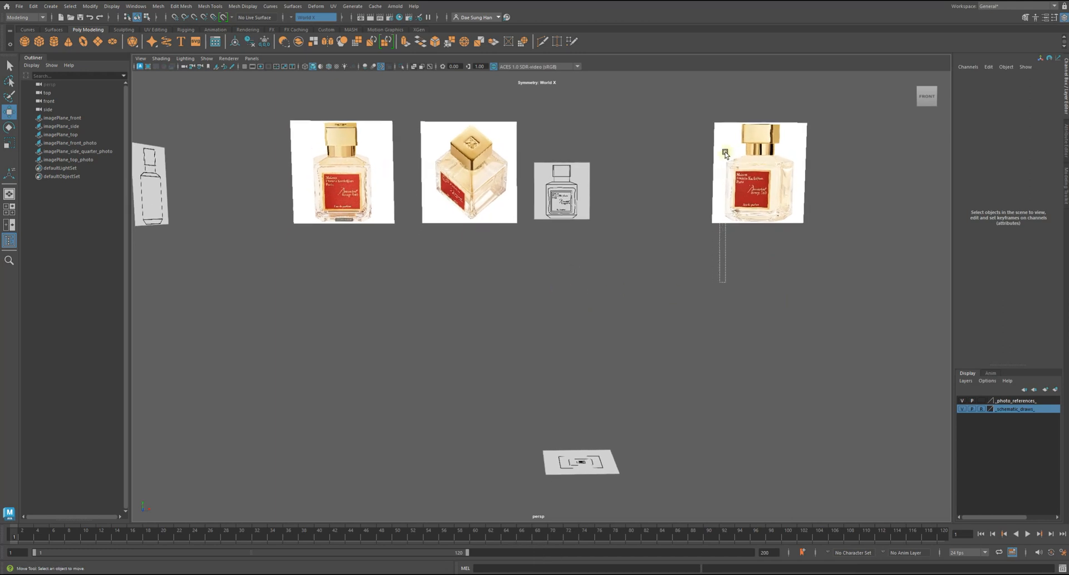
{"action": "left_click", "coordinate": [724, 215]}
{"action": "left_click", "coordinate": [1065, 132]}
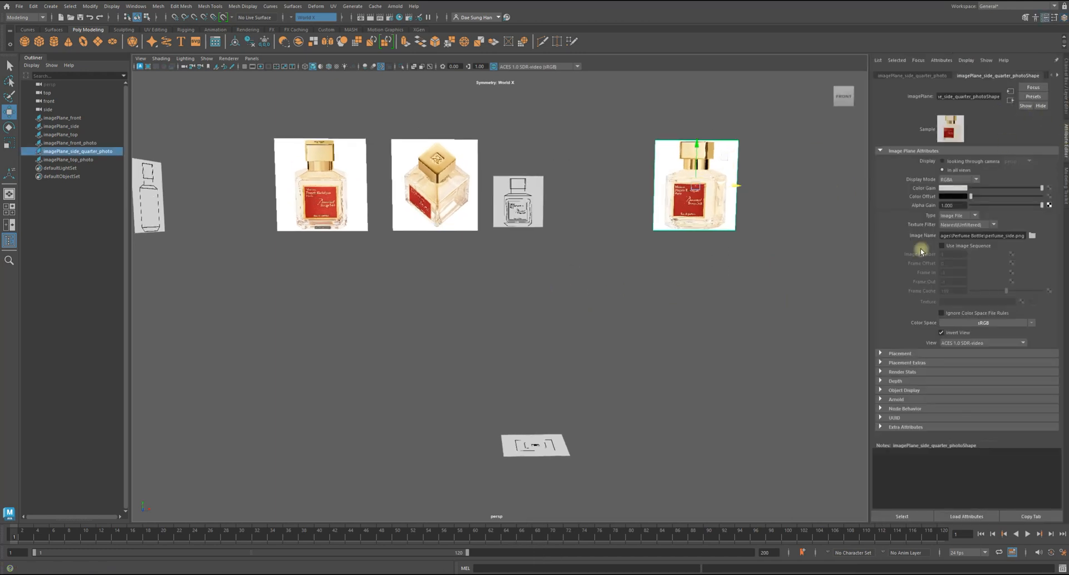
{"action": "left_click", "coordinate": [1065, 99]}
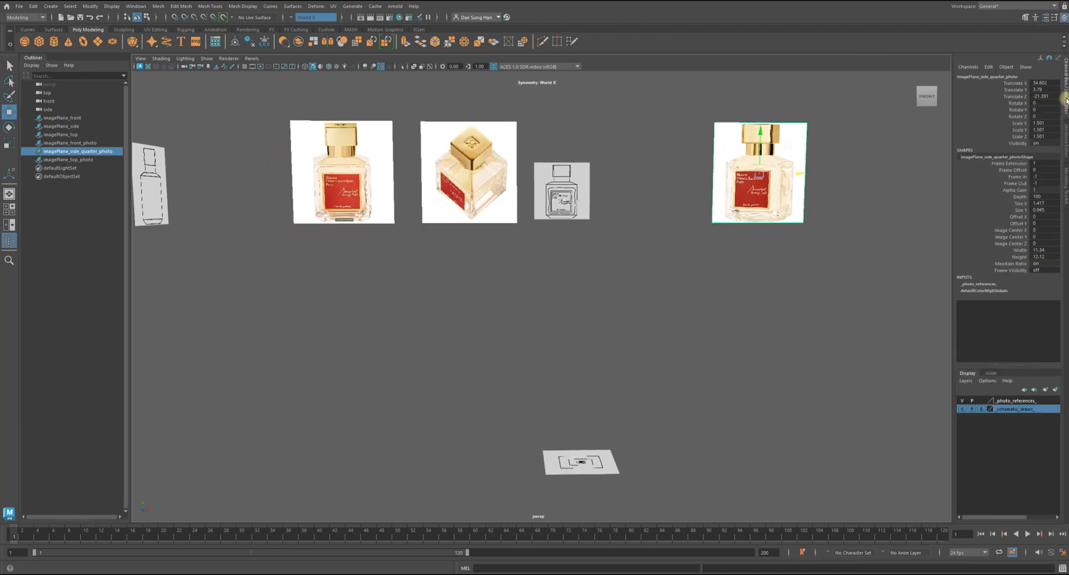
{"action": "left_click", "coordinate": [698, 390]}
{"action": "middle_click_drag", "start_coordinate": [696, 238], "coordinate": [692, 281], "text": "alt"}
{"action": "right_click_drag", "start_coordinate": [692, 281], "coordinate": [737, 288], "text": "alt"}
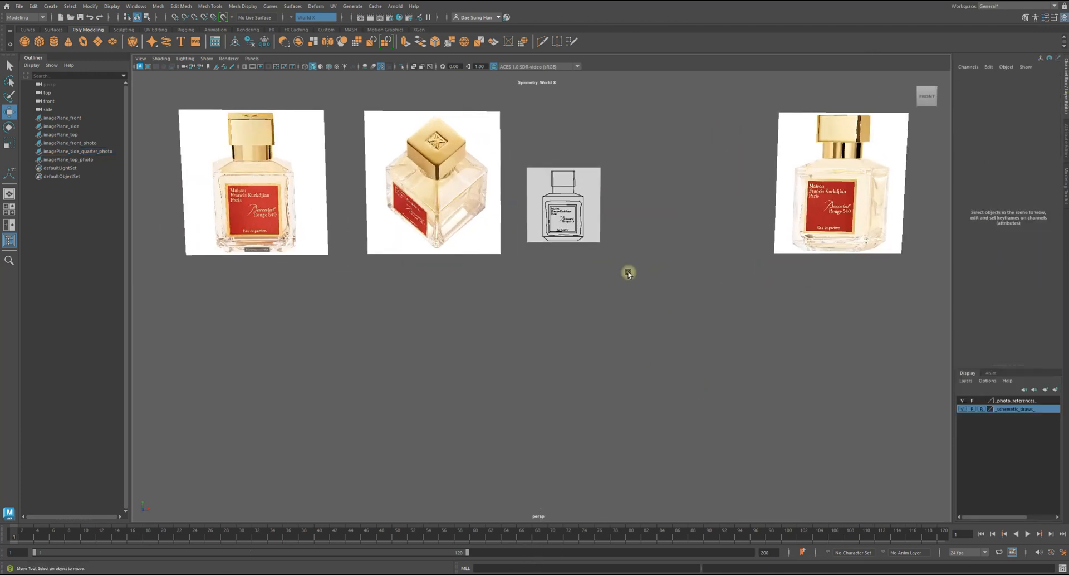
{"action": "middle_click_drag", "start_coordinate": [409, 199], "coordinate": [472, 278], "text": "alt"}
{"action": "middle_click_drag", "start_coordinate": [570, 293], "coordinate": [507, 232], "text": "alt"}
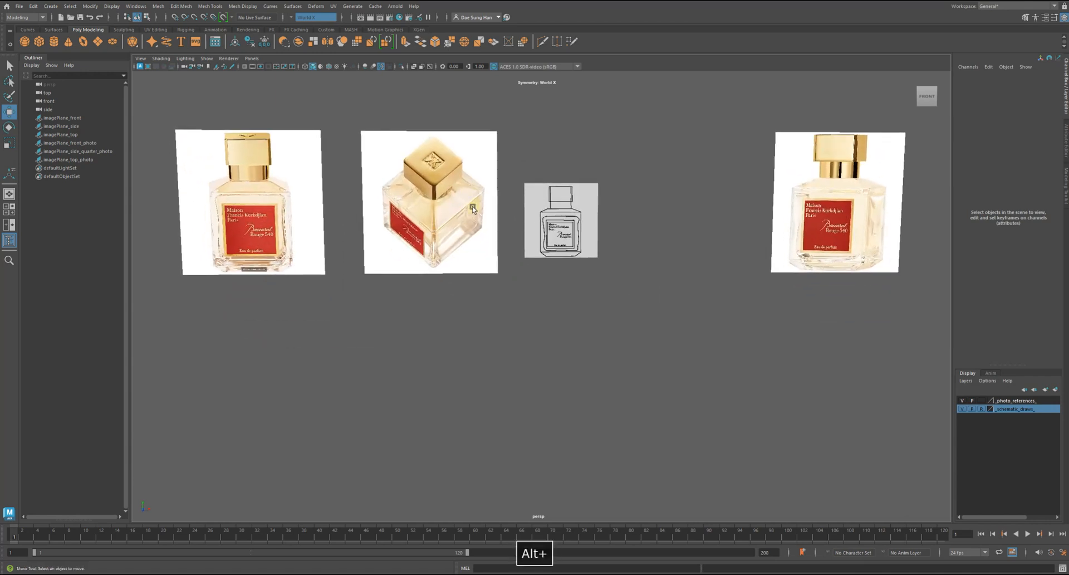
{"action": "right_click_drag", "start_coordinate": [618, 237], "coordinate": [496, 212], "text": "alt"}
{"action": "middle_click_drag", "start_coordinate": [496, 213], "coordinate": [430, 186], "text": "alt"}
{"action": "right_click_drag", "start_coordinate": [430, 186], "coordinate": [475, 289], "text": "alt"}
{"action": "left_click_drag", "start_coordinate": [475, 289], "coordinate": [466, 293], "text": "alt"}
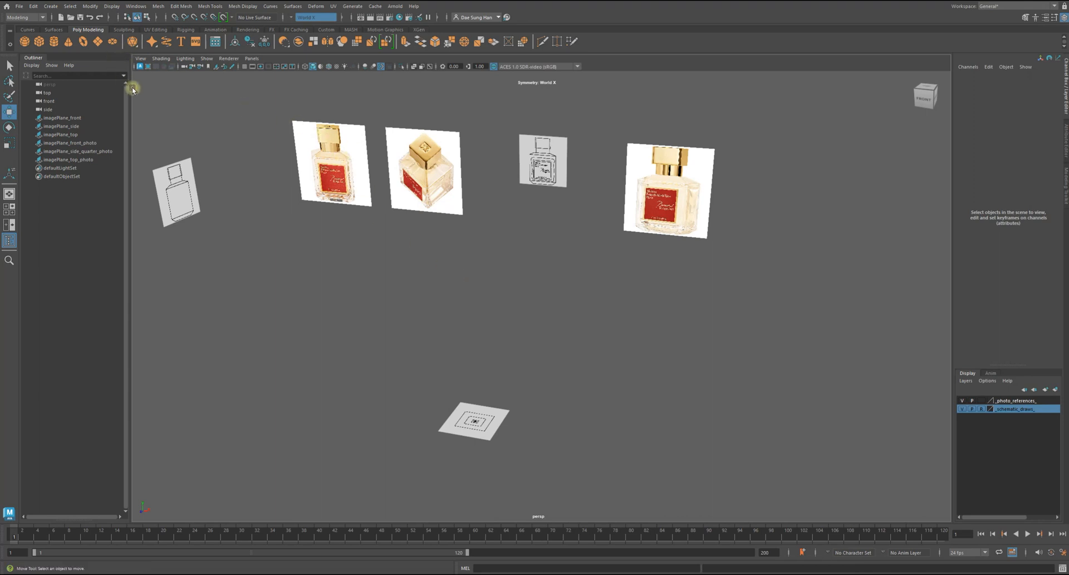
Create a polygon cube at the origin and display the viewport grid
{"action": "left_click", "coordinate": [54, 6]}
{"action": "mouse_move", "coordinate": [74, 40]}
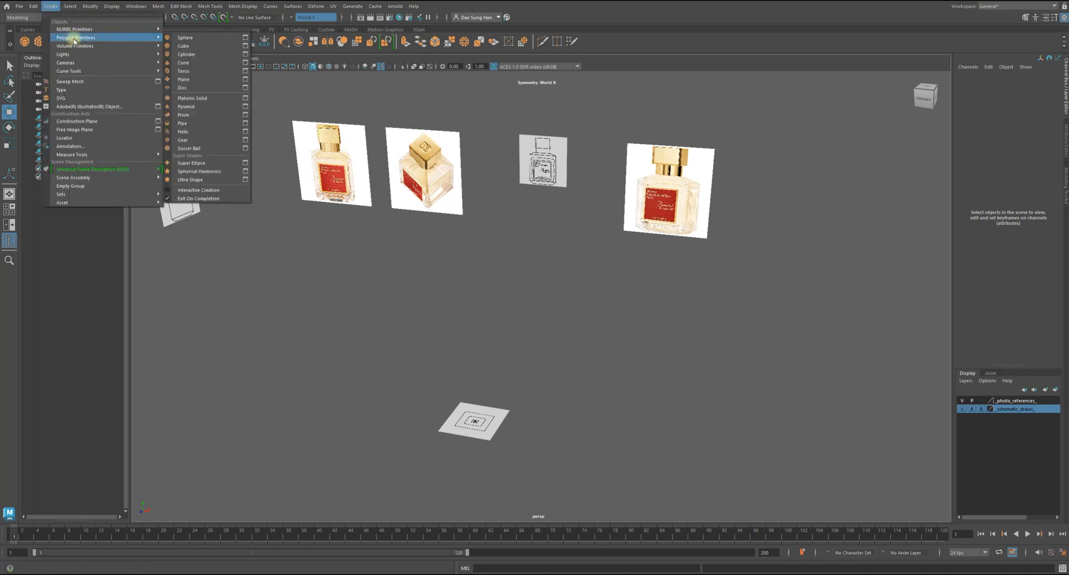
{"action": "left_click", "coordinate": [184, 45]}
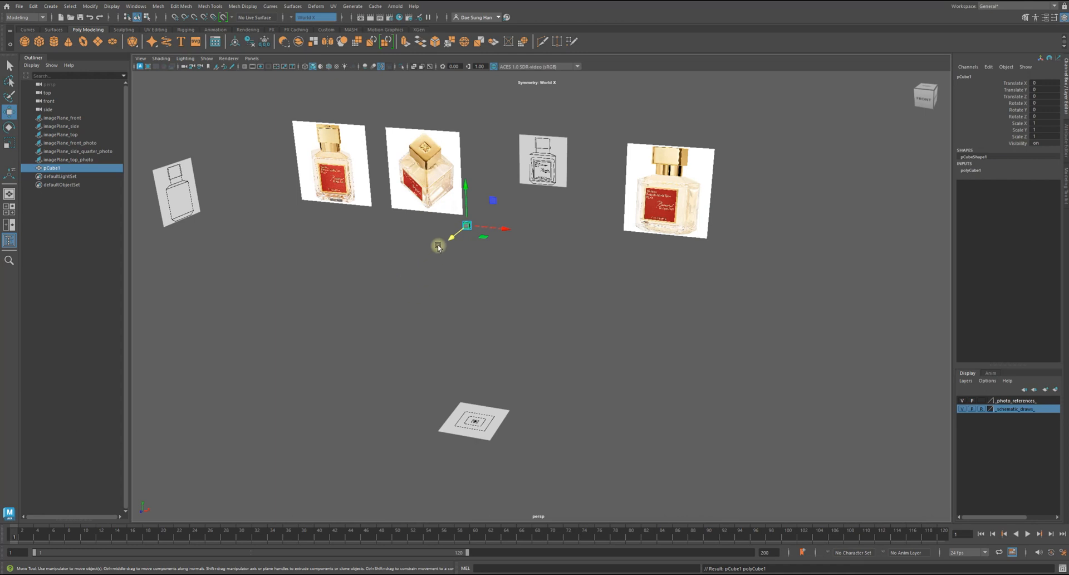
{"action": "left_click_drag", "start_coordinate": [499, 229], "coordinate": [498, 219], "text": "alt"}
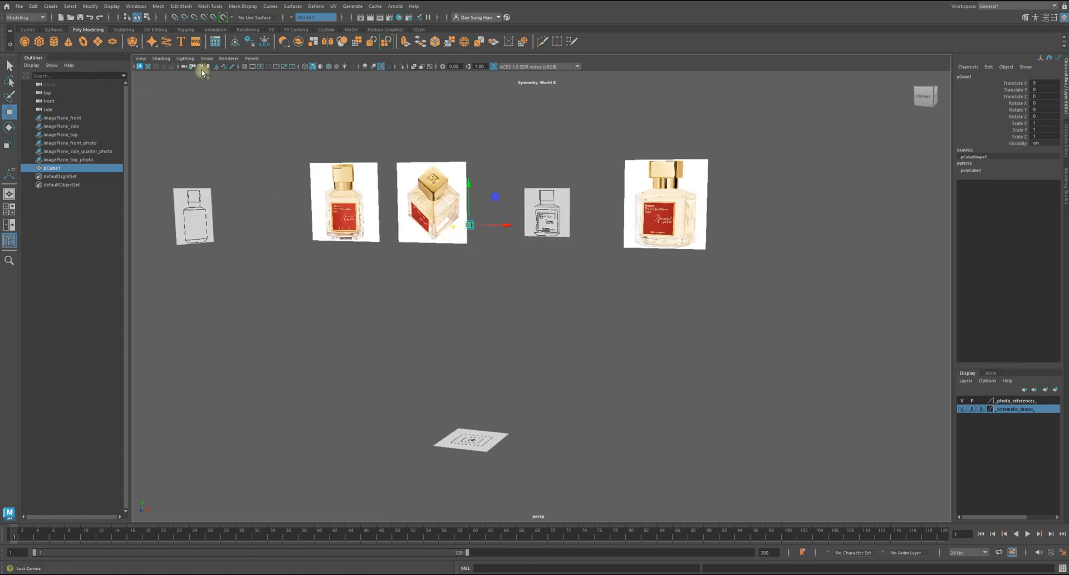
{"action": "left_click", "coordinate": [245, 68]}
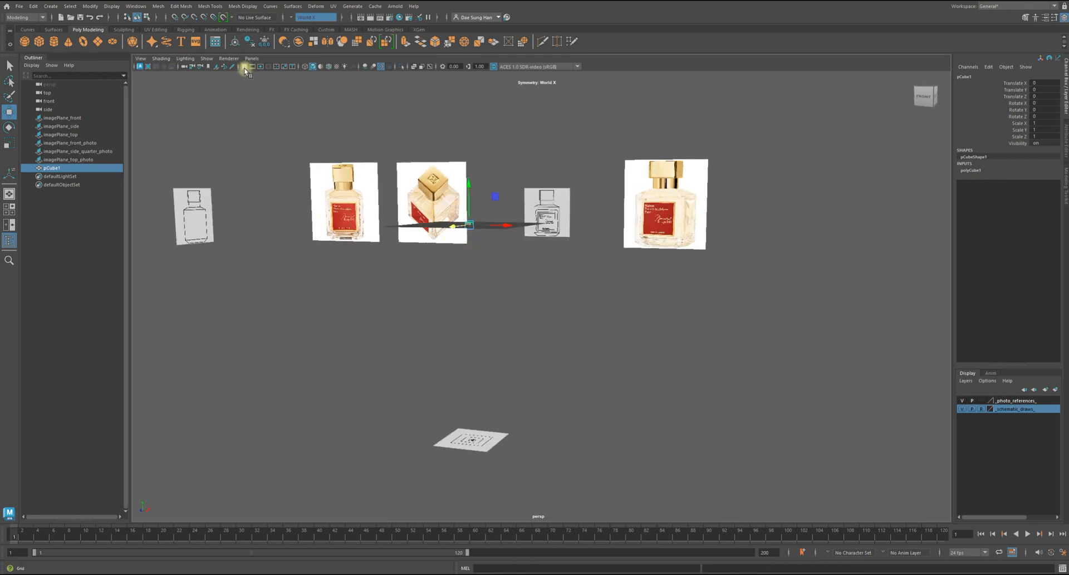
Examine the cube's size and position against the front and side schematics in the four-view layout
{"action": "left_click_drag", "start_coordinate": [295, 107], "coordinate": [433, 278], "text": "alt"}
{"action": "key", "text": "f"}
{"action": "right_click_drag", "start_coordinate": [660, 310], "coordinate": [480, 288], "text": "alt"}
{"action": "left_click_drag", "start_coordinate": [480, 289], "coordinate": [540, 267], "text": "alt"}
{"action": "right_click_drag", "start_coordinate": [551, 279], "coordinate": [644, 306], "text": "alt"}
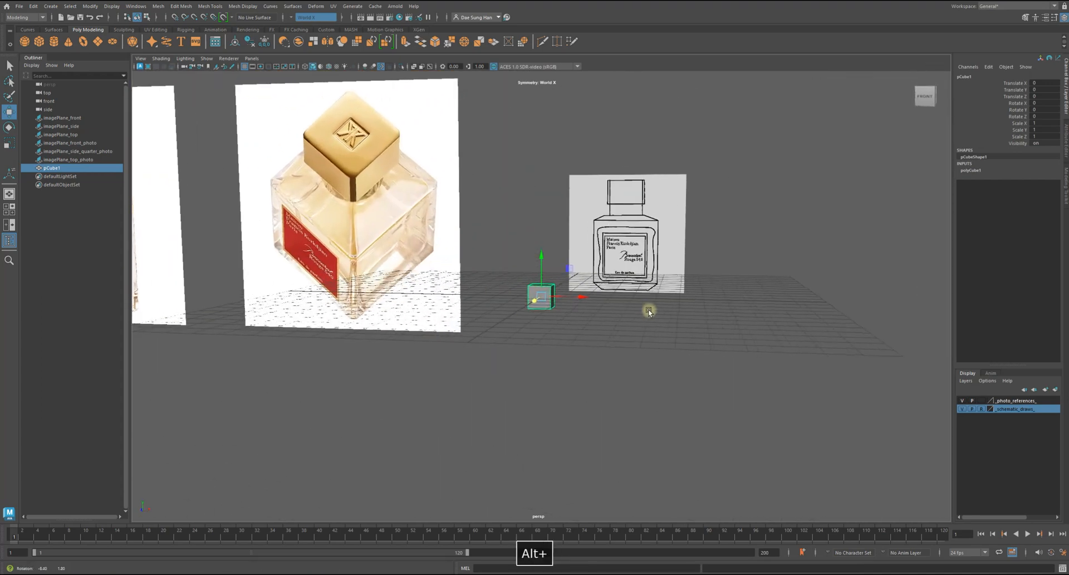
{"action": "left_click_drag", "start_coordinate": [618, 301], "coordinate": [536, 309], "text": "alt"}
{"action": "key", "text": "space"}
{"action": "right_click_drag", "start_coordinate": [774, 421], "coordinate": [654, 395], "text": "alt"}
{"action": "middle_click_drag", "start_coordinate": [422, 446], "coordinate": [413, 374], "text": "alt"}
{"action": "right_click_drag", "start_coordinate": [479, 415], "coordinate": [328, 430], "text": "alt"}
{"action": "middle_click_drag", "start_coordinate": [329, 430], "coordinate": [355, 422], "text": "alt"}
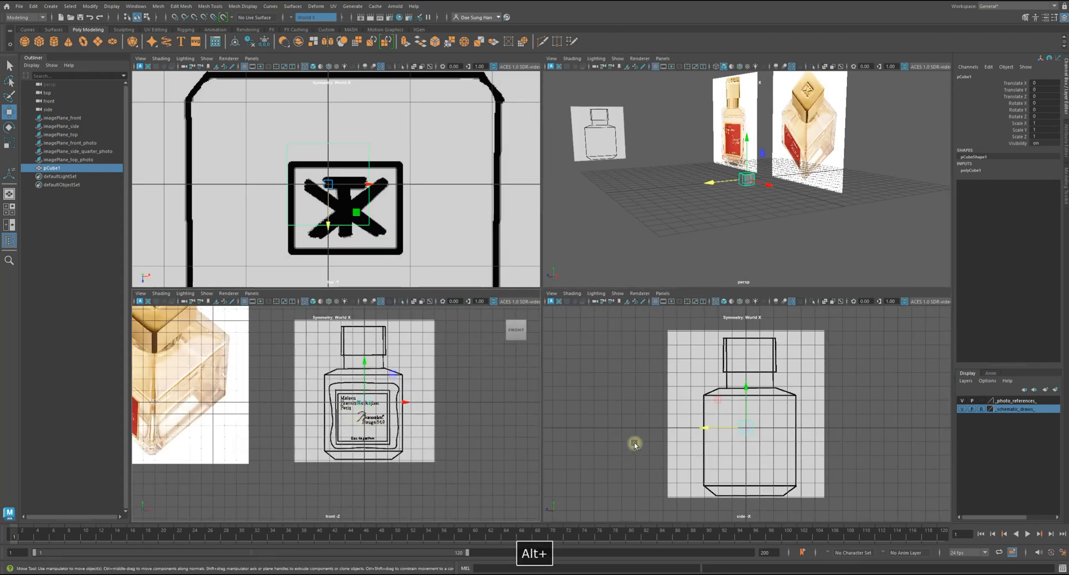
{"action": "middle_click_drag", "start_coordinate": [692, 391], "coordinate": [644, 375], "text": "alt"}
{"action": "right_click_drag", "start_coordinate": [643, 375], "coordinate": [686, 420], "text": "alt"}
{"action": "middle_click_drag", "start_coordinate": [667, 397], "coordinate": [735, 410], "text": "alt"}
Set the cube's subdivisions in width, height and depth to 2
{"action": "right_click_drag", "start_coordinate": [707, 179], "coordinate": [874, 244], "text": "alt"}
{"action": "left_click_drag", "start_coordinate": [718, 179], "coordinate": [726, 196], "text": "alt"}
{"action": "right_click_drag", "start_coordinate": [725, 196], "coordinate": [830, 231], "text": "alt"}
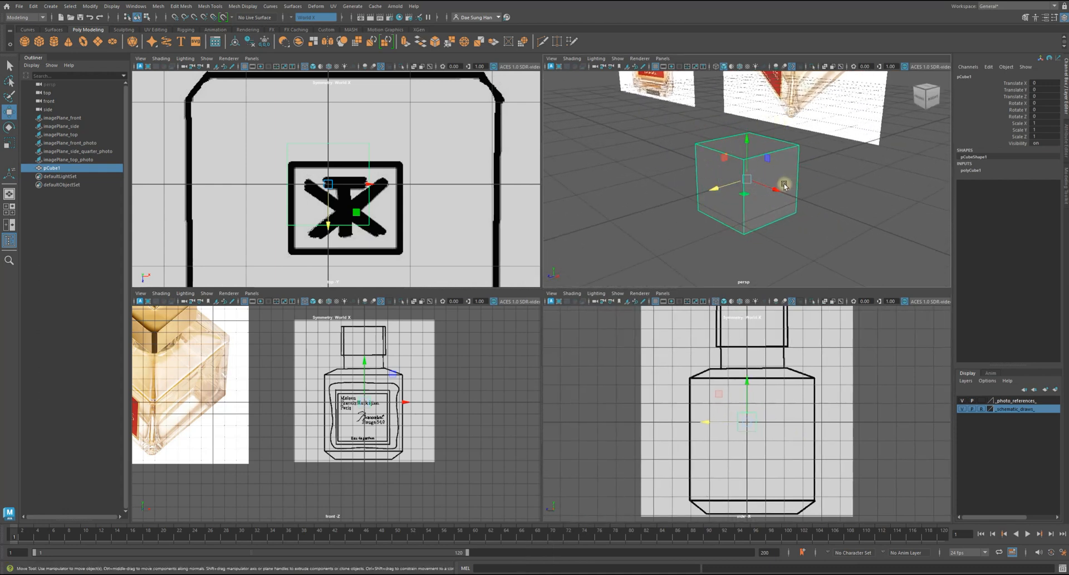
{"action": "left_click", "coordinate": [972, 172]}
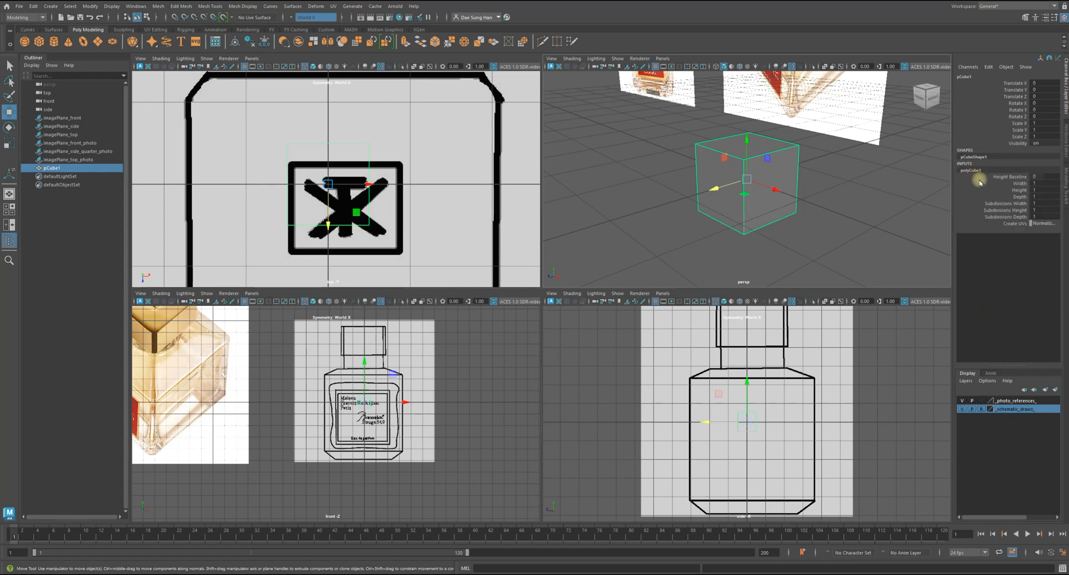
{"action": "left_click_drag", "start_coordinate": [1036, 203], "coordinate": [1041, 217]}
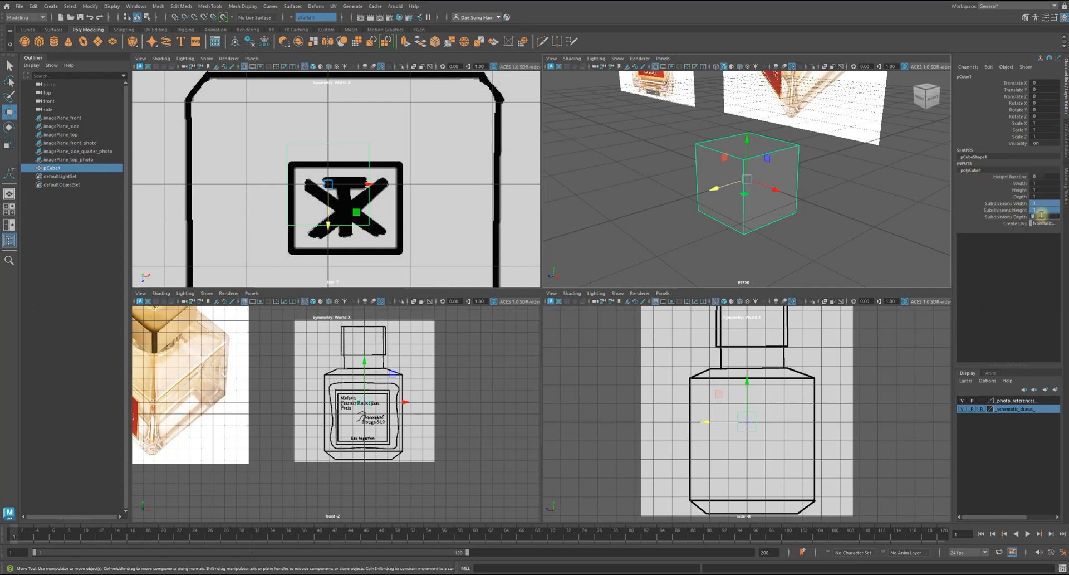
{"action": "type", "text": "2"}
{"action": "key", "text": "Return"}
{"action": "right_click_drag", "start_coordinate": [805, 196], "coordinate": [762, 177], "text": "alt"}
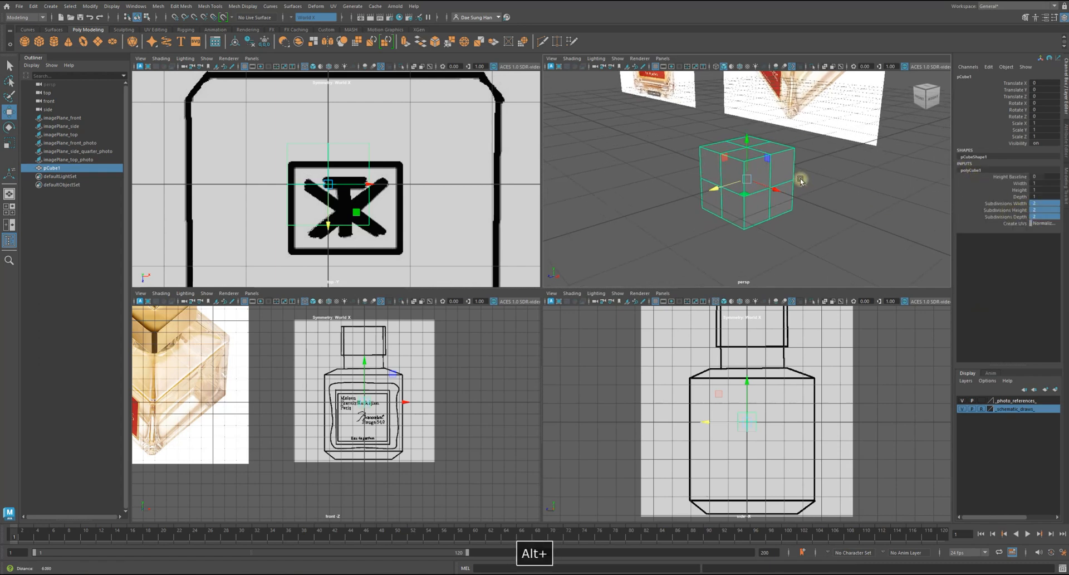
Snap the cube's pivot to the centre vertex of its bottom face in the side view
{"action": "key", "text": "space"}
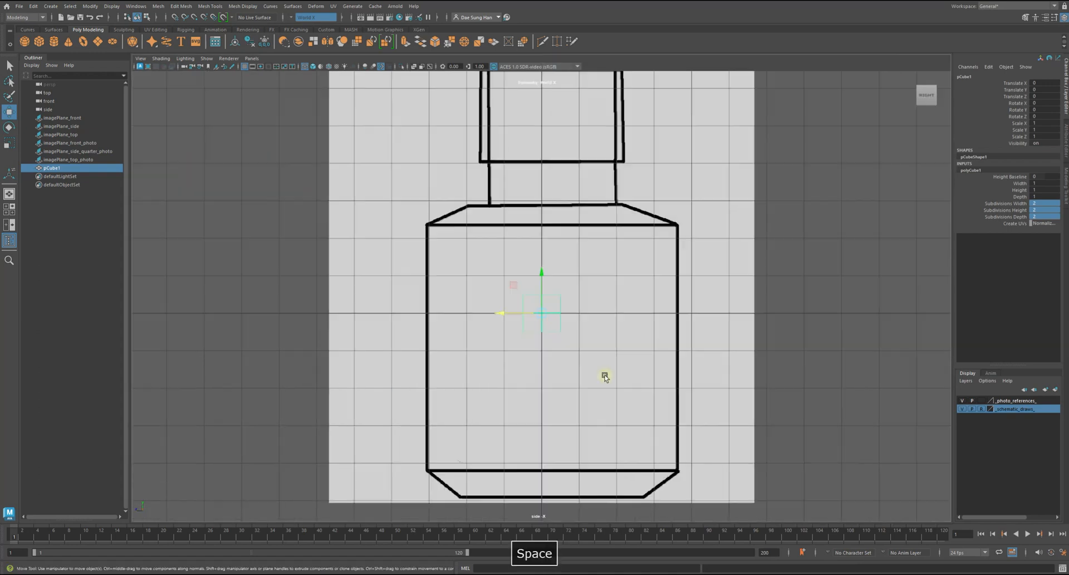
{"action": "right_click_drag", "start_coordinate": [370, 267], "coordinate": [595, 294], "text": "alt"}
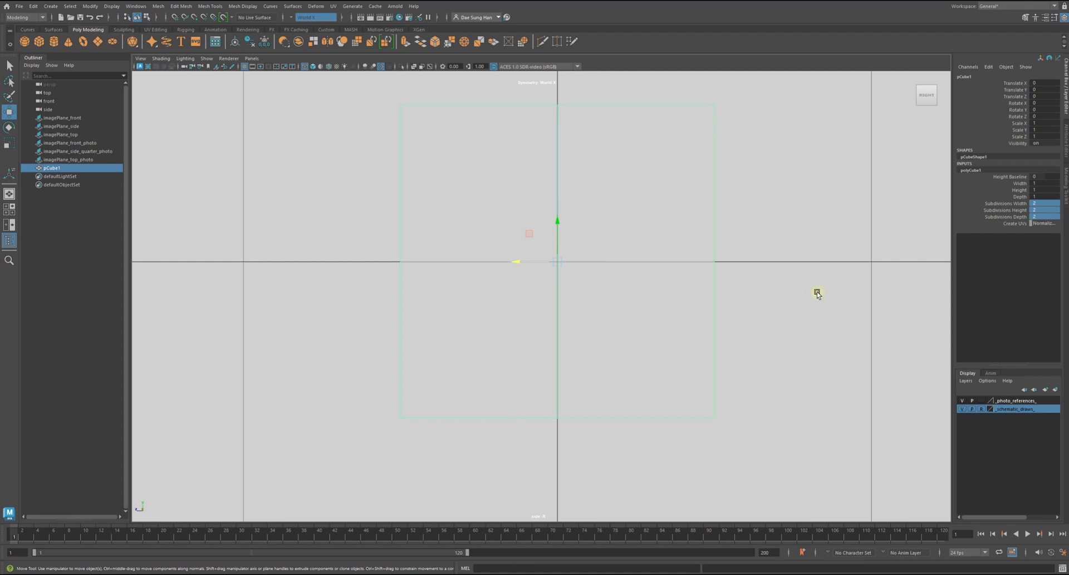
{"action": "key", "text": "d"}
{"action": "key", "text": "v"}
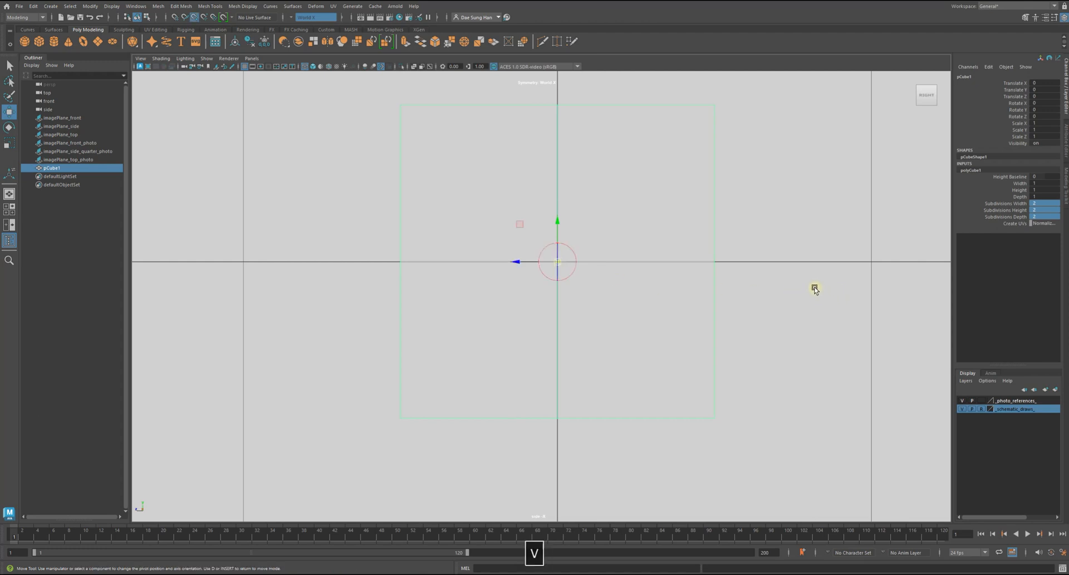
{"action": "left_click_drag", "start_coordinate": [558, 220], "coordinate": [631, 381]}
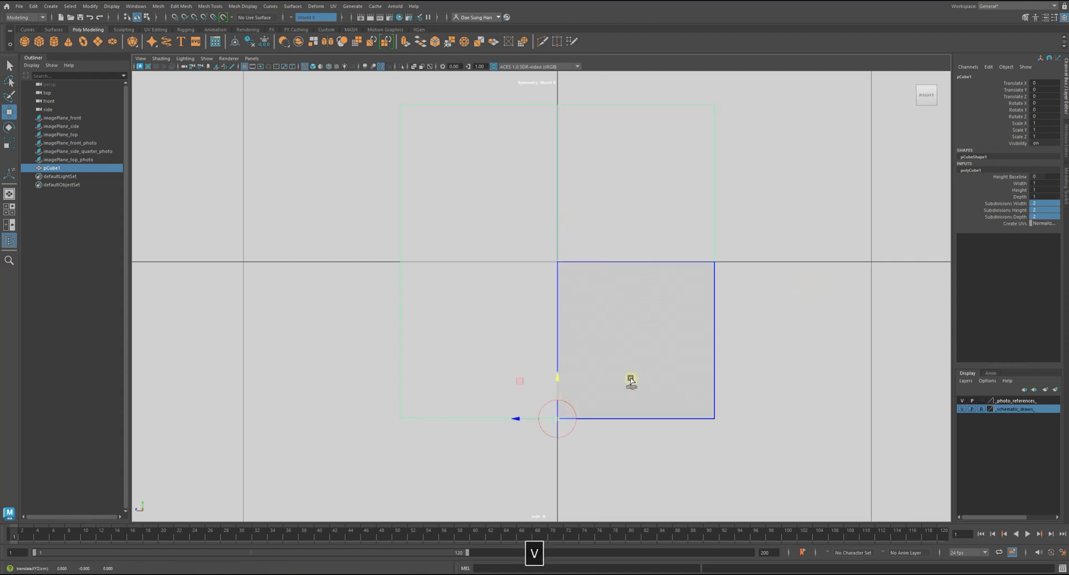
{"action": "key", "text": "w"}
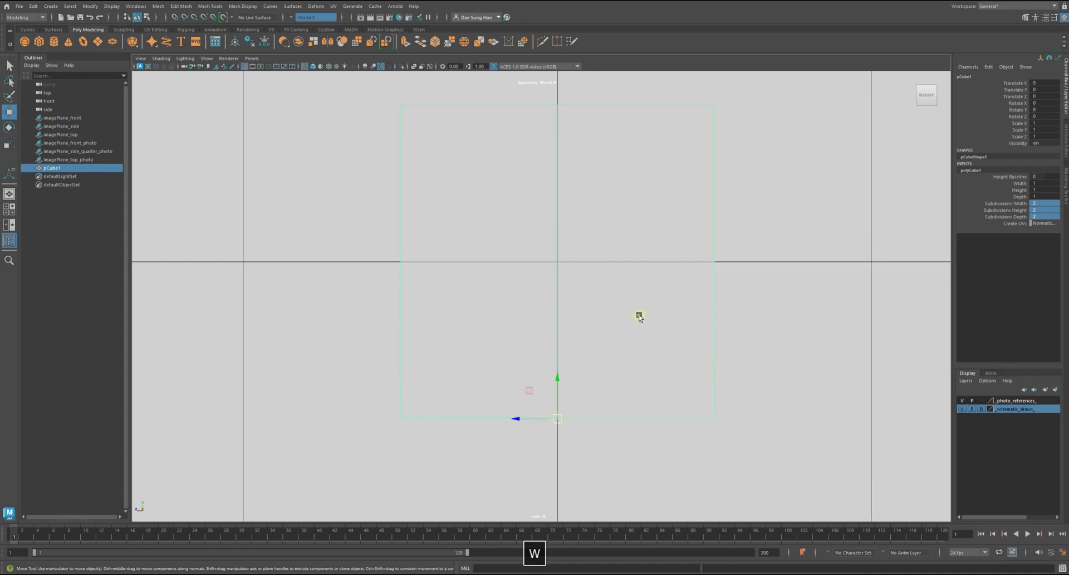
{"action": "mouse_move", "coordinate": [687, 315]}
{"action": "right_mouse_down", "text": "alt"}
{"action": "mouse_move", "coordinate": [652, 364]}
{"action": "mouse_move", "coordinate": [631, 341]}
{"action": "right_mouse_up", "text": "alt"}
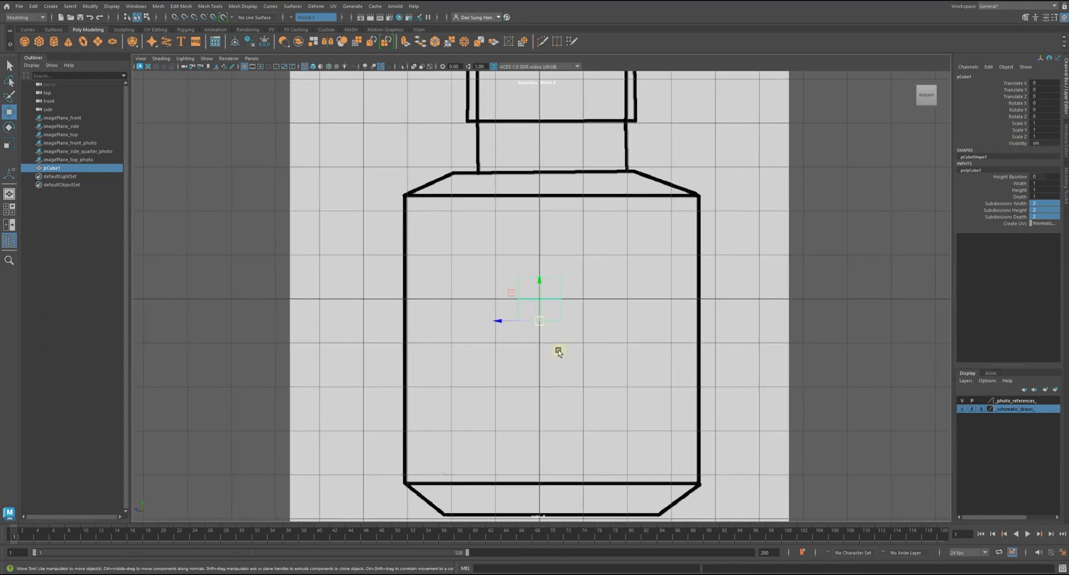
Check where the cube sits relative to the bottle's base in the perspective and front views
{"action": "key", "text": "space"}
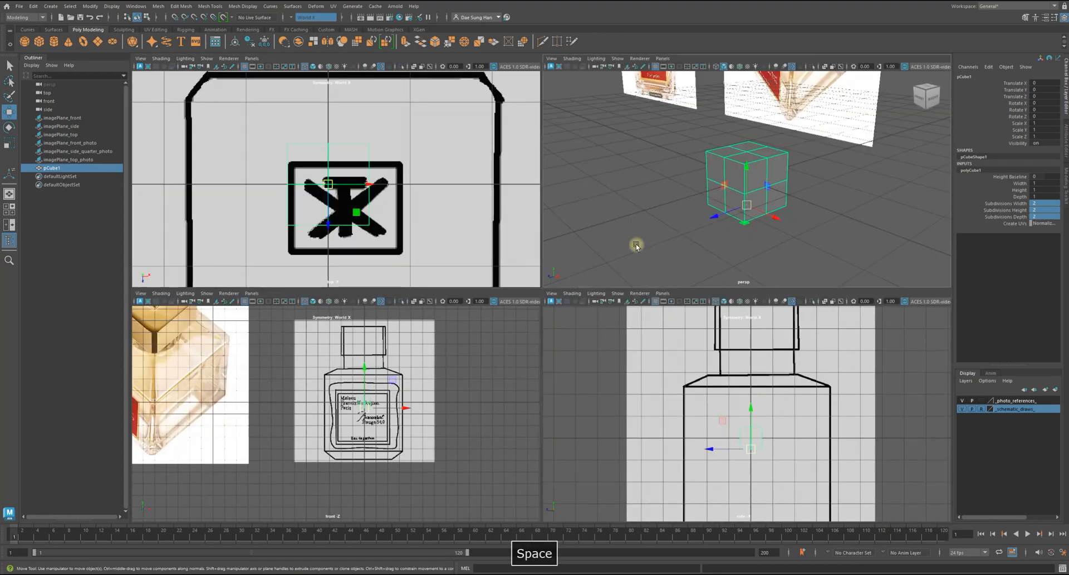
{"action": "key", "text": "space"}
{"action": "left_click_drag", "start_coordinate": [528, 310], "coordinate": [640, 289], "text": "alt"}
{"action": "key", "text": "space"}
{"action": "key", "text": "space"}
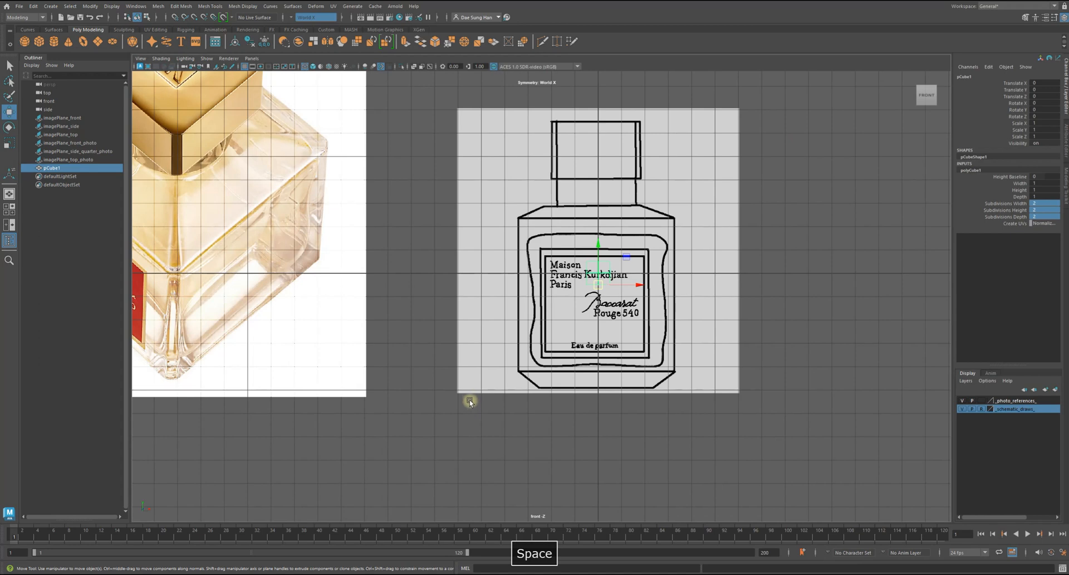
{"action": "middle_click_drag", "start_coordinate": [659, 168], "coordinate": [623, 249], "text": "alt"}
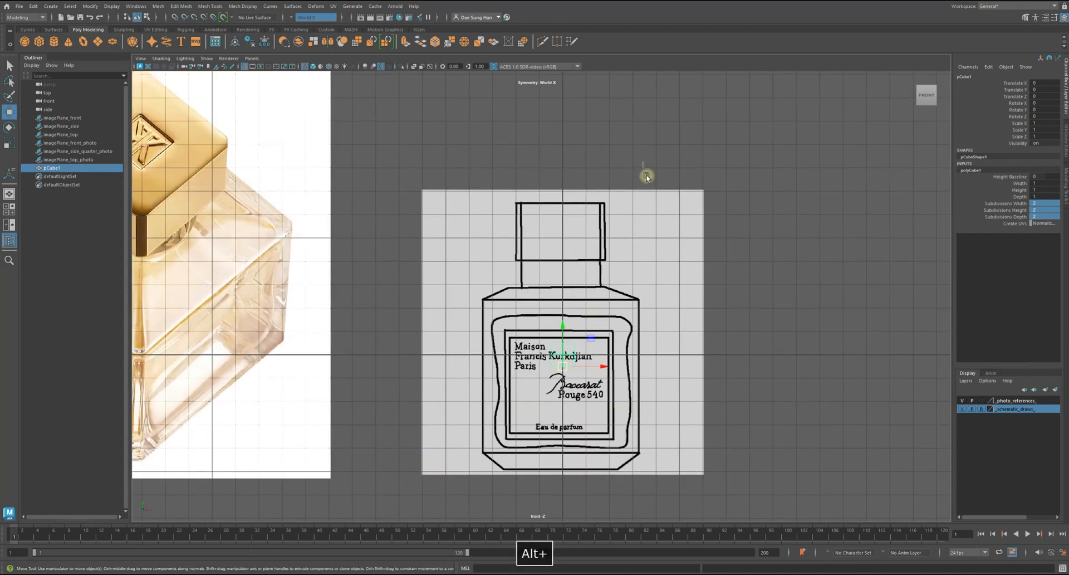
{"action": "left_click", "coordinate": [684, 220]}
{"action": "scroll", "coordinate": [616, 267], "scroll_direction": "down", "scroll_amount": 2}
Raise the front and side schematic planes together until the drawn bottle's base rests on the ground grid line
{"action": "key", "text": "space"}
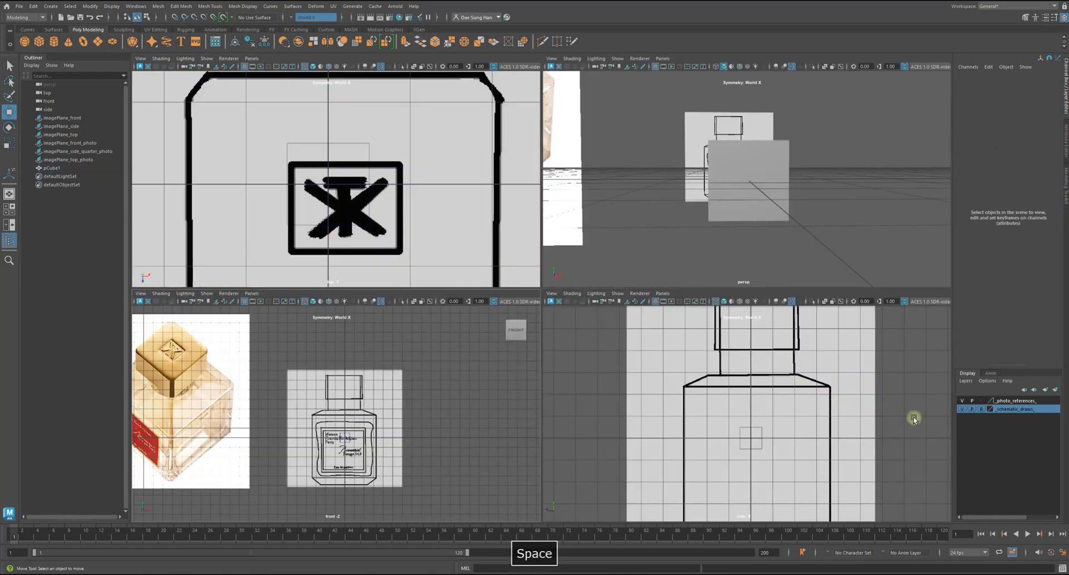
{"action": "right_click_drag", "start_coordinate": [795, 186], "coordinate": [697, 191], "text": "alt"}
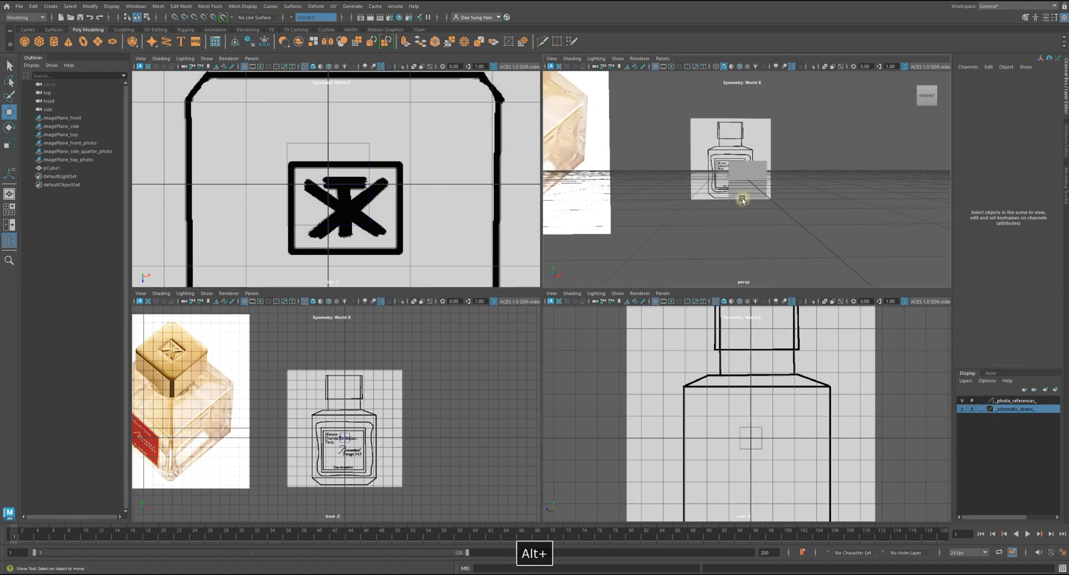
{"action": "left_click_drag", "start_coordinate": [858, 216], "coordinate": [790, 239], "text": "alt"}
{"action": "right_click_drag", "start_coordinate": [790, 239], "coordinate": [632, 186], "text": "alt"}
{"action": "right_click_drag", "start_coordinate": [838, 150], "coordinate": [800, 158], "text": "alt"}
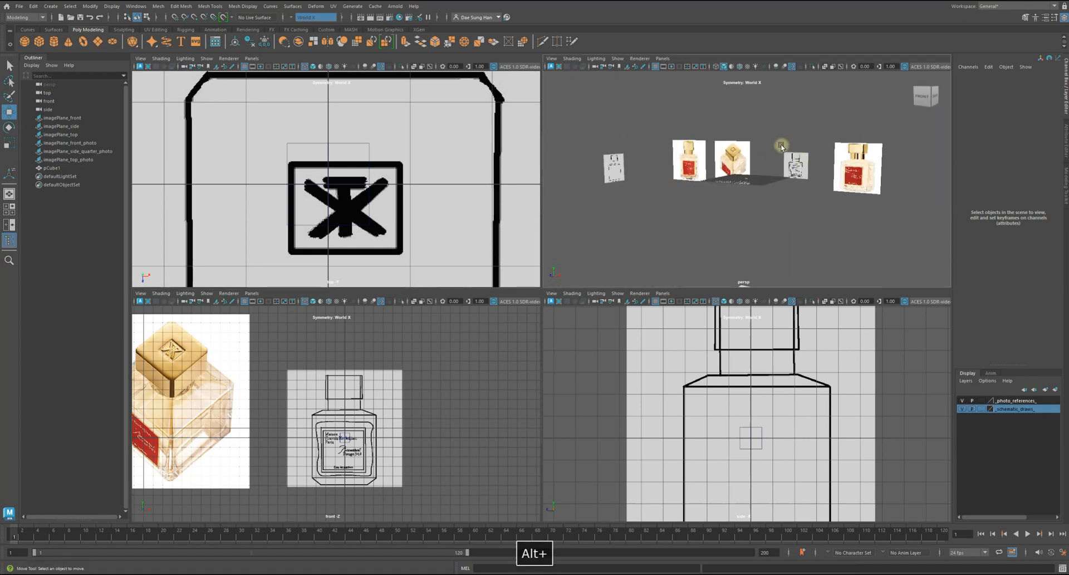
{"action": "left_click", "coordinate": [803, 166]}
{"action": "key", "text": "w"}
{"action": "left_click", "coordinate": [616, 167], "text": "shift"}
{"action": "right_click_drag", "start_coordinate": [752, 398], "coordinate": [808, 396], "text": "alt"}
{"action": "left_click_drag", "start_coordinate": [749, 384], "coordinate": [772, 304]}
{"action": "left_click", "coordinate": [825, 491]}
{"action": "left_click_drag", "start_coordinate": [762, 109], "coordinate": [784, 161], "text": "alt"}
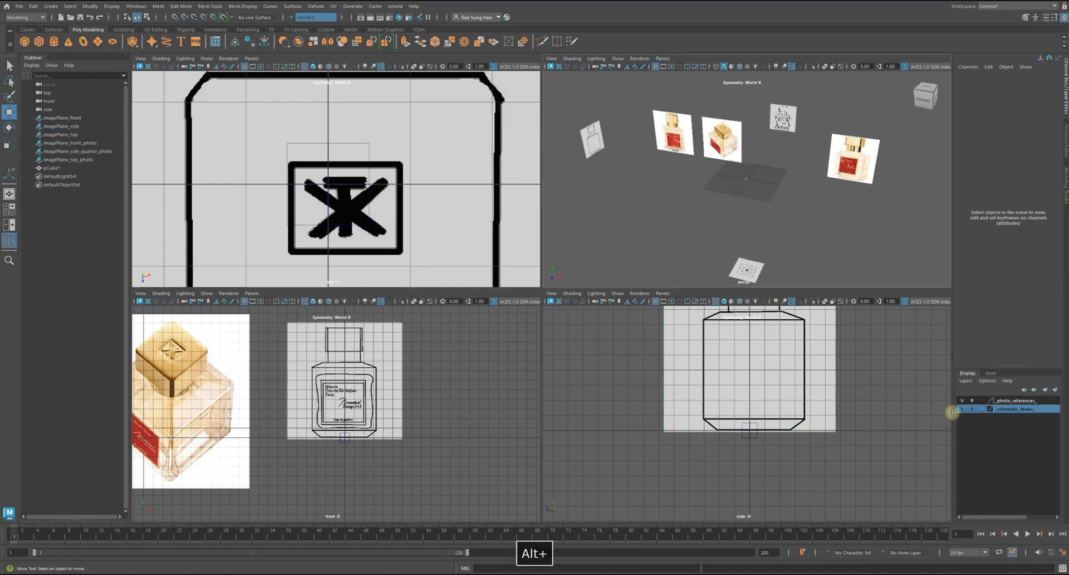
Lock the schematic layer as reference and select the cube in the perspective view
{"action": "left_click", "coordinate": [982, 408]}
{"action": "left_click_drag", "start_coordinate": [740, 196], "coordinate": [750, 186], "text": "alt"}
{"action": "left_click", "coordinate": [746, 205]}
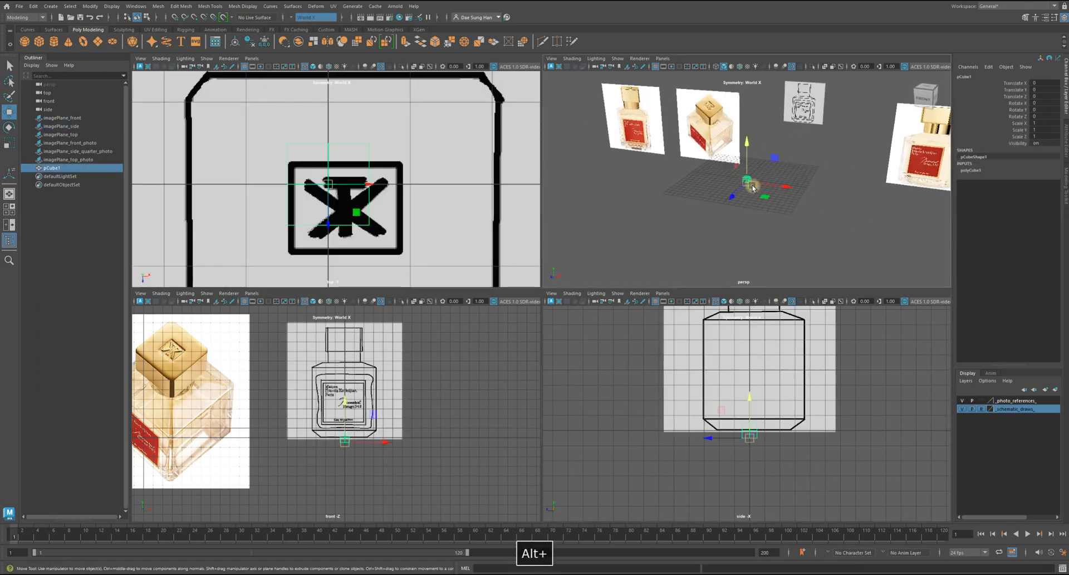
Rename the cube to perfume_bottle
{"action": "key", "text": "space"}
{"action": "right_click_drag", "start_coordinate": [489, 337], "coordinate": [723, 374], "text": "alt"}
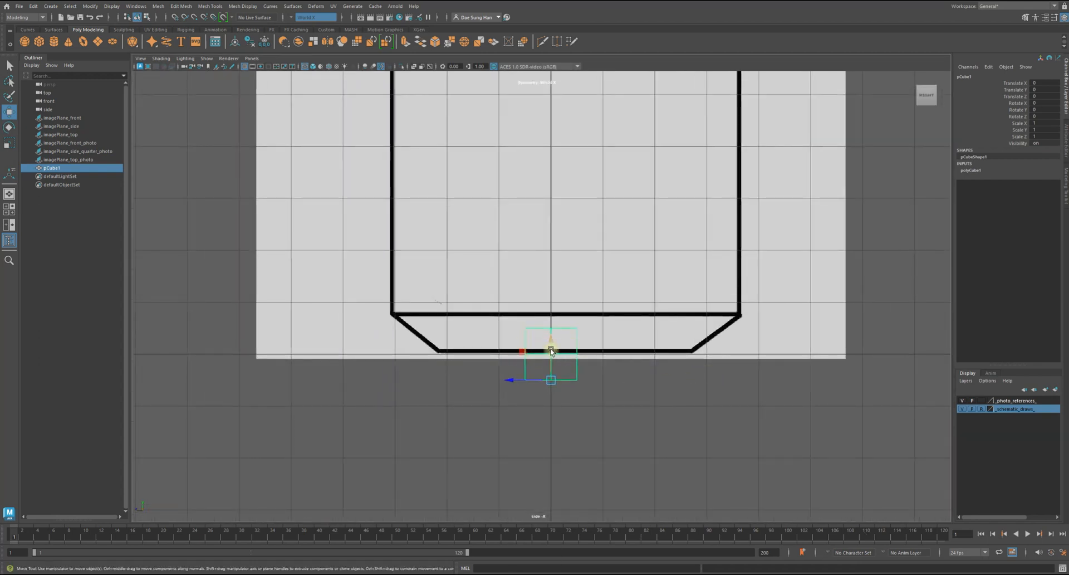
{"action": "double_click", "coordinate": [69, 168]}
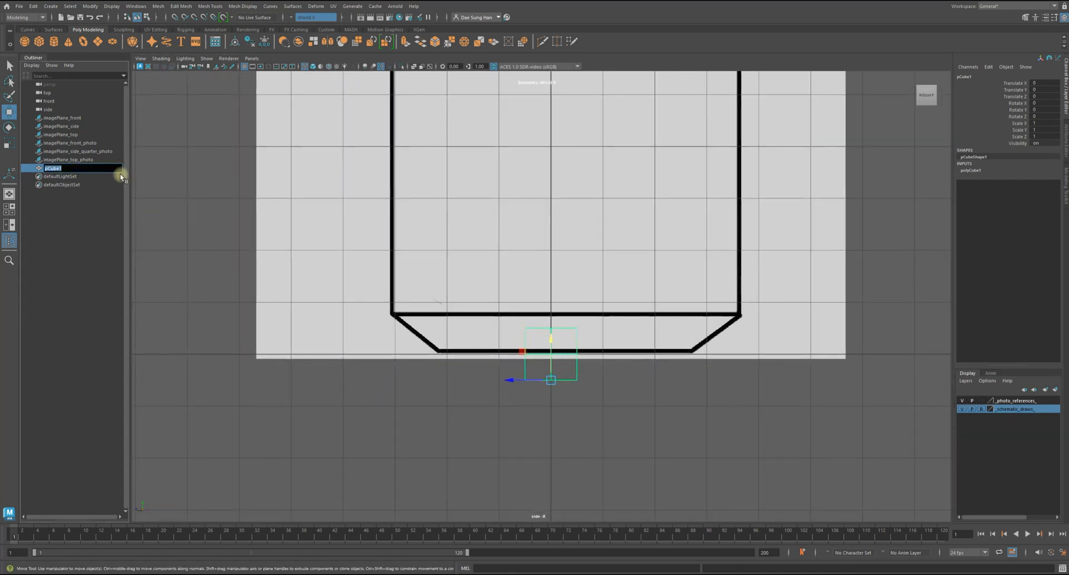
{"action": "type", "text": "perfume"}
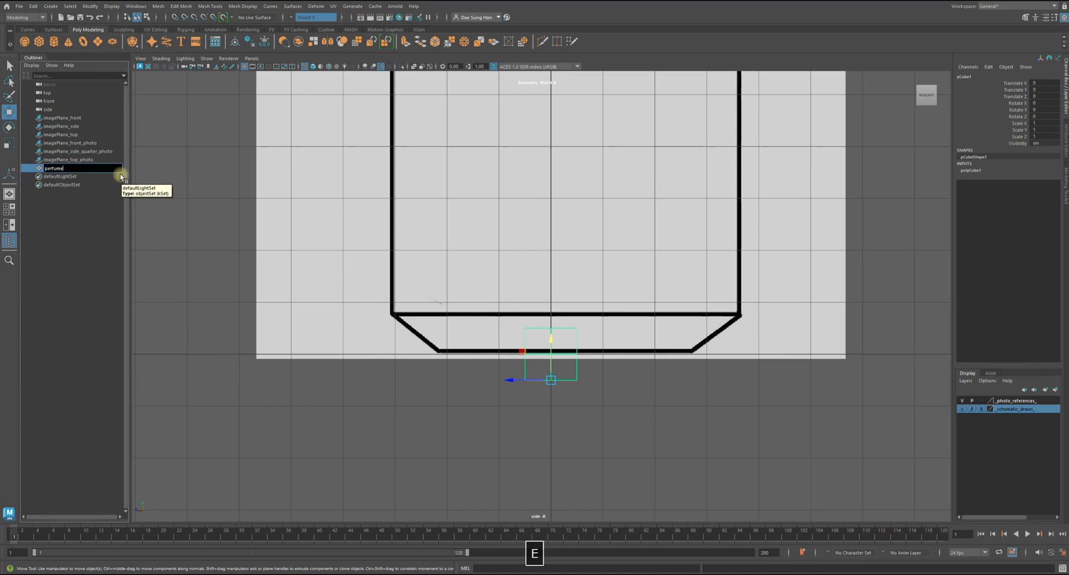
{"action": "key", "text": "BackSpace"}
{"action": "type", "text": "_bottle"}
{"action": "key", "text": "Return"}
Raise the cube in the side view so its base meets the ground line, setting Translate Y to 0.5
{"action": "middle_click_drag", "start_coordinate": [572, 255], "coordinate": [571, 277], "text": "alt"}
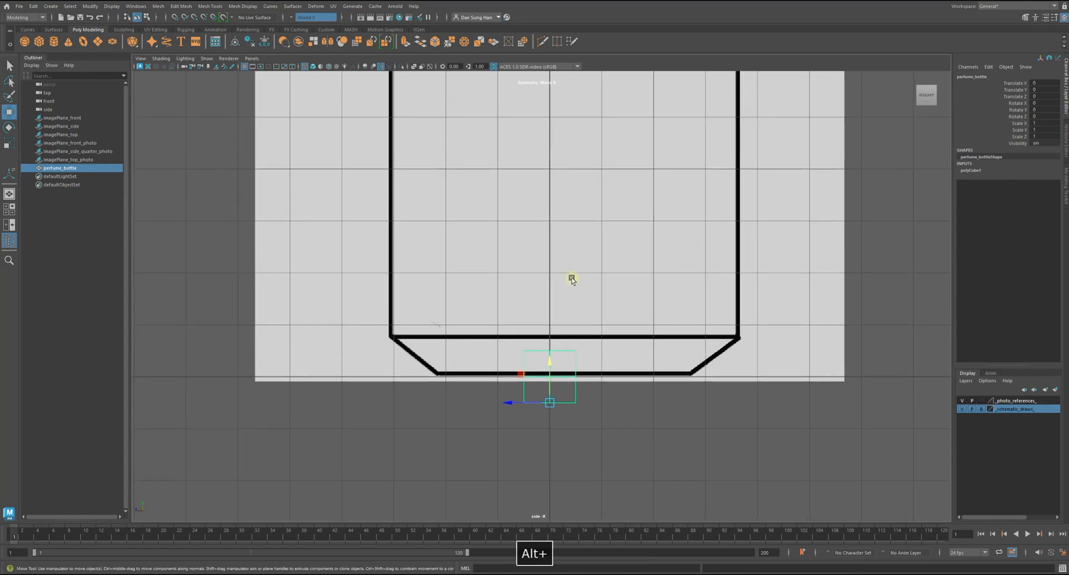
{"action": "right_click_drag", "start_coordinate": [570, 277], "coordinate": [613, 367], "text": "alt"}
{"action": "left_click_drag", "start_coordinate": [551, 387], "coordinate": [558, 351]}
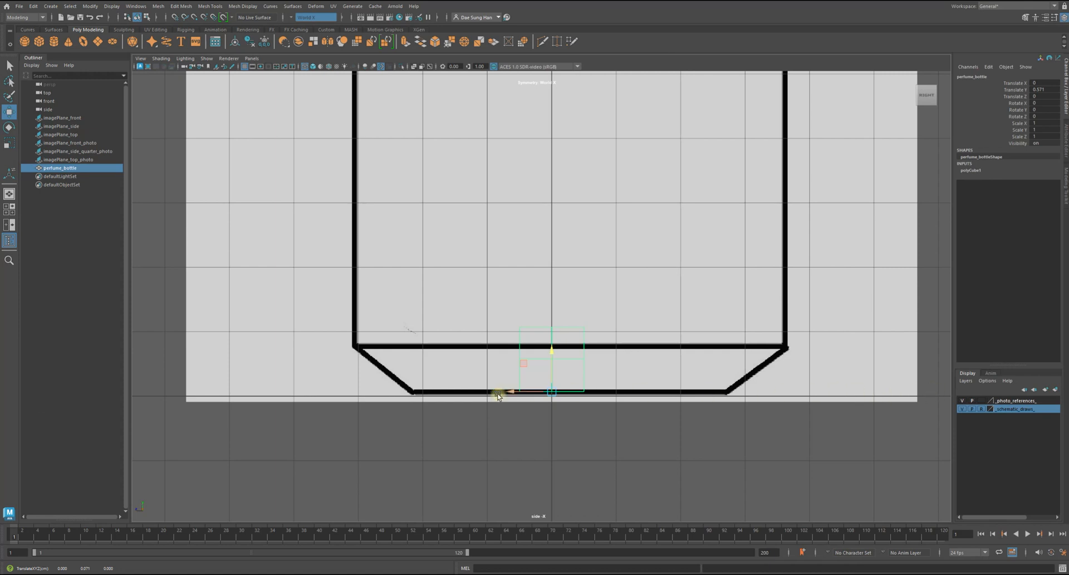
{"action": "left_click_drag", "start_coordinate": [550, 353], "coordinate": [554, 355]}
{"action": "double_click", "coordinate": [1039, 89]}
{"action": "type", "text": "0.5"}
{"action": "key", "text": "Return"}
Unlock the schematic layer, shift the side plane about 0.28 along Z to centre the drawn bottle, and lock the layer as reference again
{"action": "right_click_drag", "start_coordinate": [718, 398], "coordinate": [553, 375], "text": "alt"}
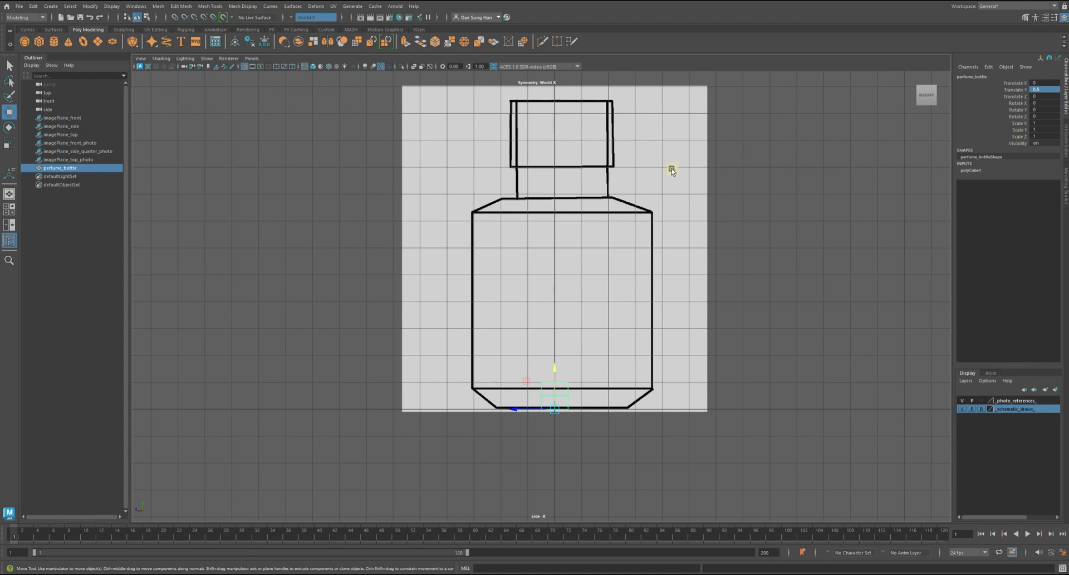
{"action": "left_click", "coordinate": [741, 225]}
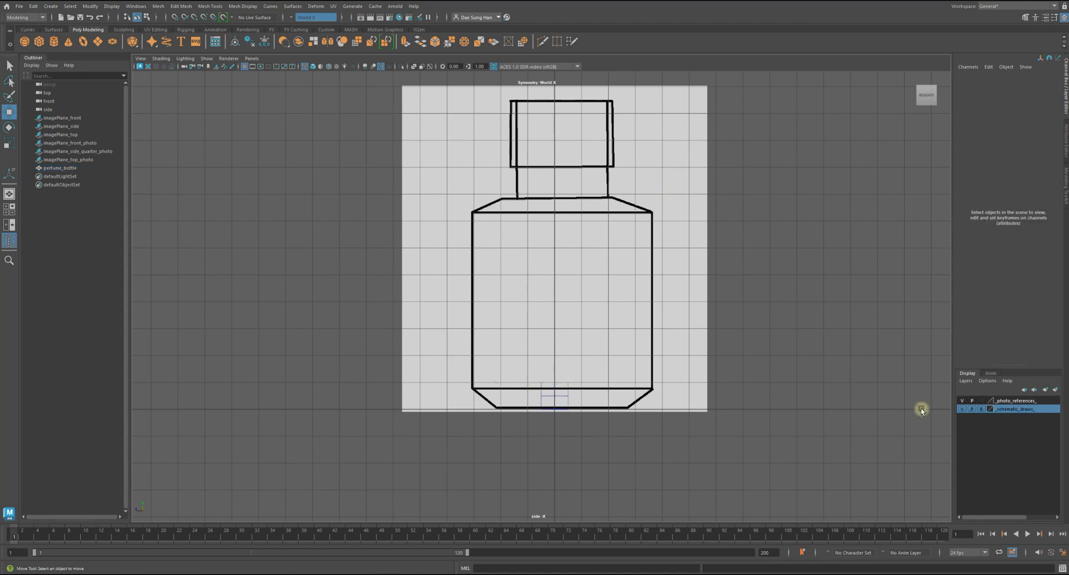
{"action": "left_click", "coordinate": [693, 167]}
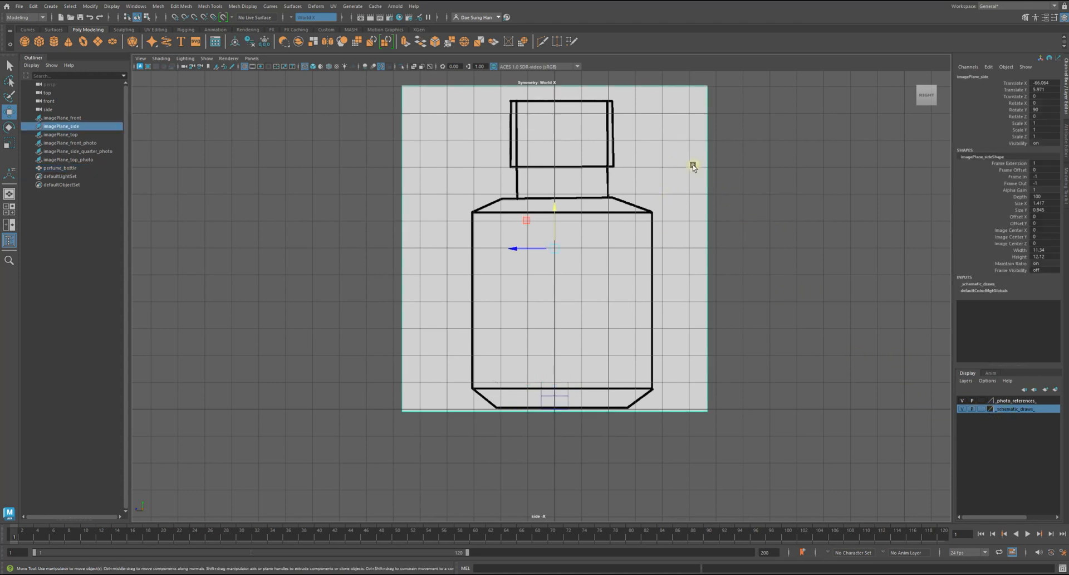
{"action": "key", "text": "w"}
{"action": "left_click_drag", "start_coordinate": [510, 247], "coordinate": [504, 243]}
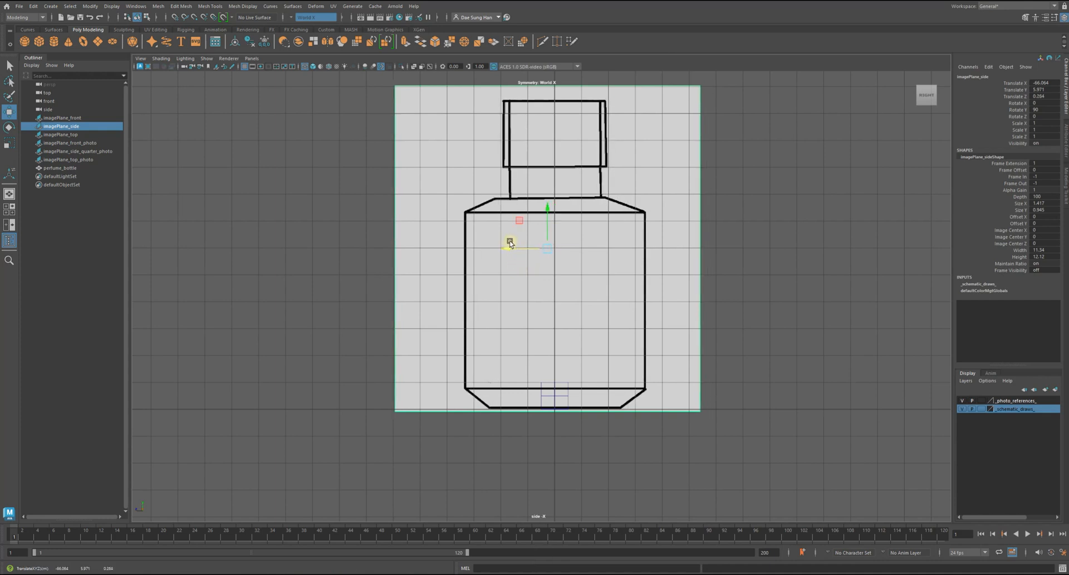
{"action": "left_click", "coordinate": [317, 360]}
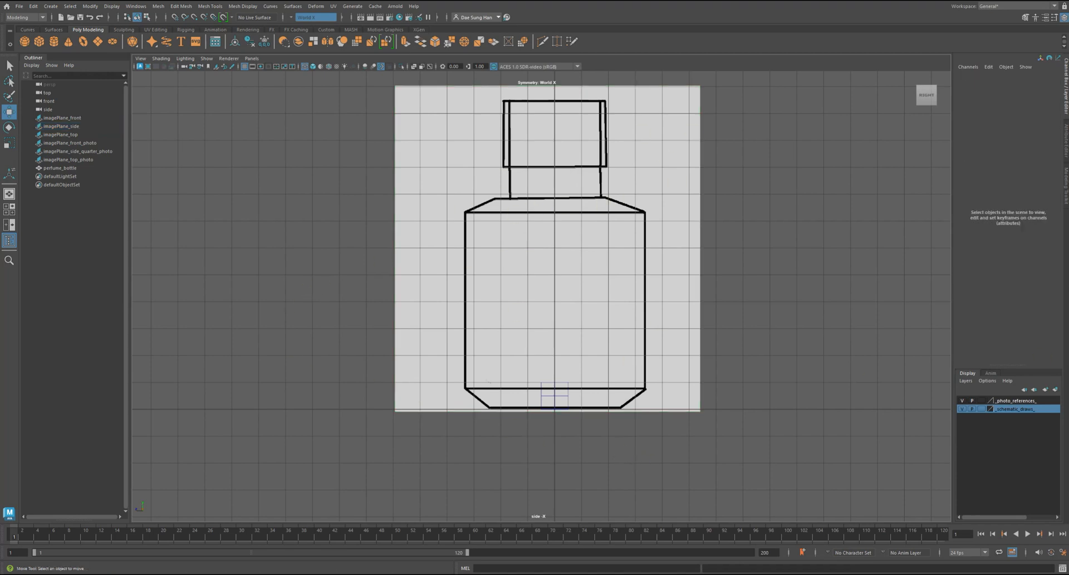
{"action": "left_click", "coordinate": [982, 409]}
{"action": "left_click", "coordinate": [982, 409]}
Scale the cube to the side schematic's body outline, about 6.717 in X and Z and 7.314 in Y
{"action": "left_click", "coordinate": [544, 406]}
{"action": "right_click_drag", "start_coordinate": [545, 412], "coordinate": [573, 428], "text": "alt"}
{"action": "right_click_drag", "start_coordinate": [644, 408], "coordinate": [588, 394], "text": "alt"}
{"action": "key", "text": "r"}
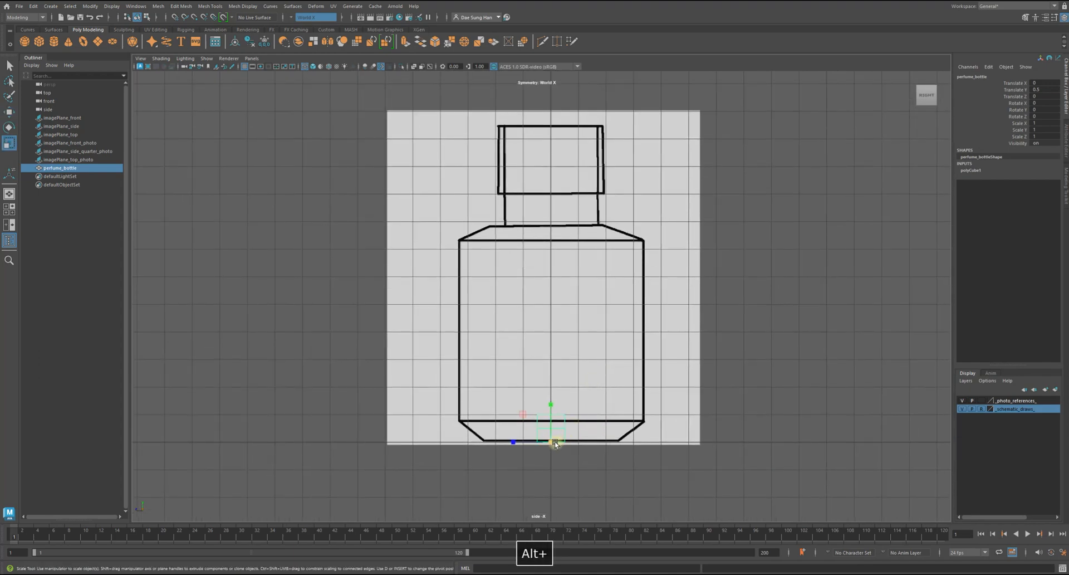
{"action": "left_click_drag", "start_coordinate": [550, 441], "coordinate": [743, 439]}
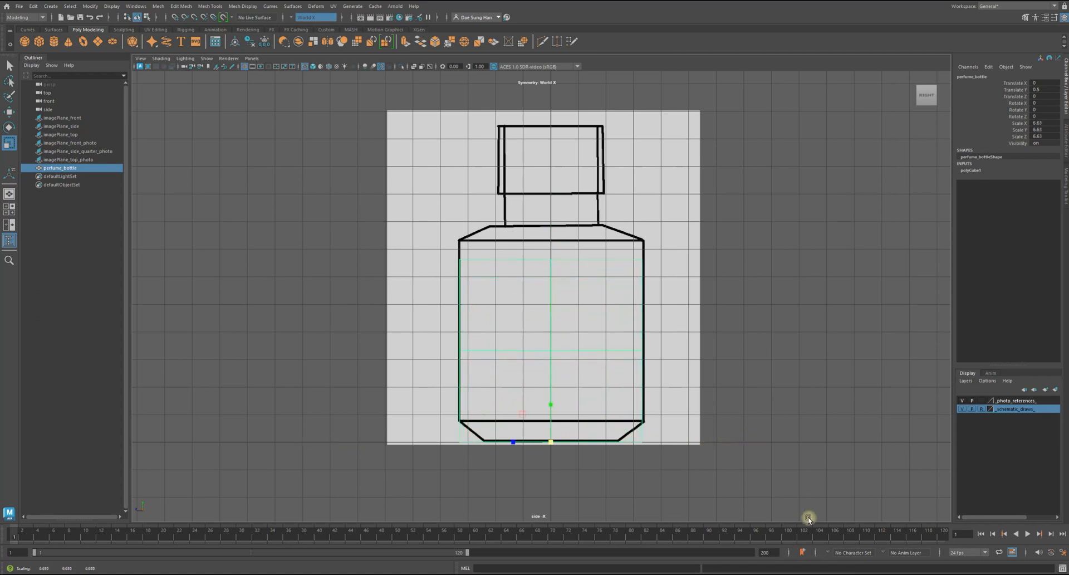
{"action": "left_click_drag", "start_coordinate": [555, 443], "coordinate": [556, 442]}
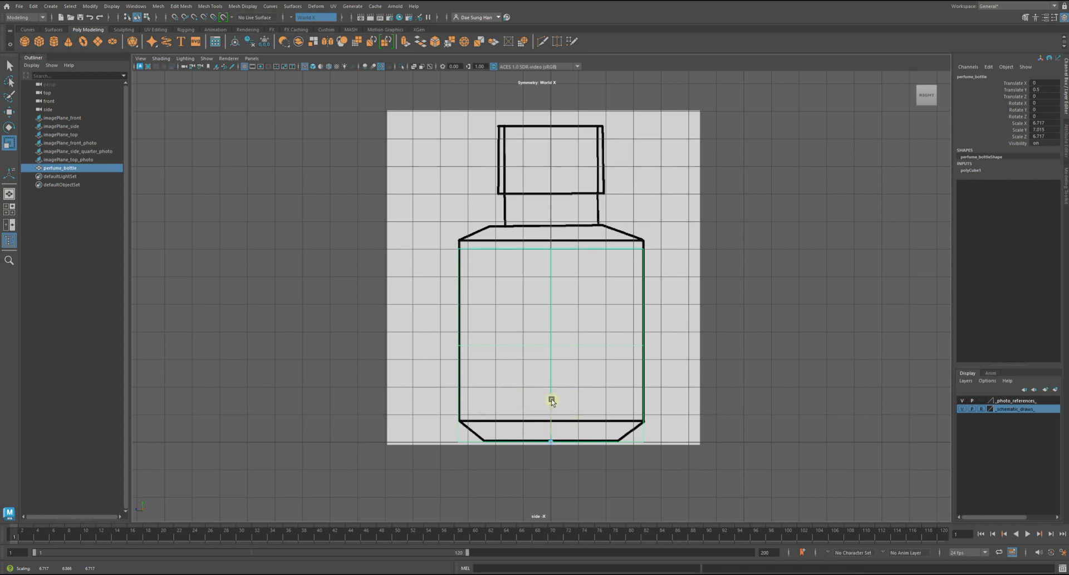
{"action": "mouse_move", "coordinate": [558, 398]}
{"action": "left_mouse_down"}
{"action": "mouse_move", "coordinate": [592, 406]}
{"action": "mouse_move", "coordinate": [553, 400]}
{"action": "left_mouse_up"}
Check how the scaled cube's edges line up with the drawn bottle body in the side and front views
{"action": "right_click_drag", "start_coordinate": [538, 376], "coordinate": [693, 335], "text": "alt"}
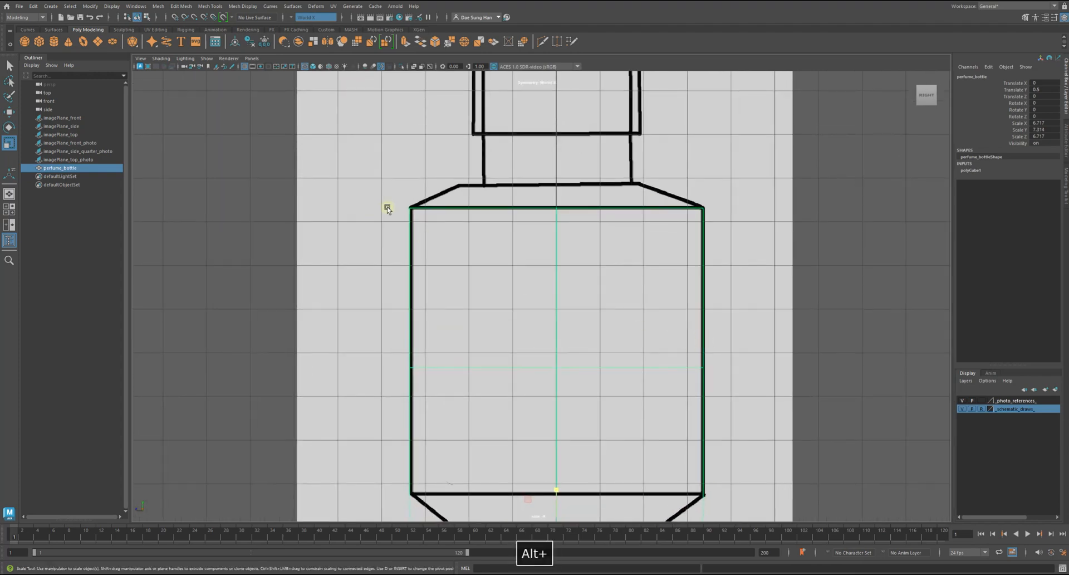
{"action": "right_click_drag", "start_coordinate": [386, 154], "coordinate": [420, 157], "text": "alt"}
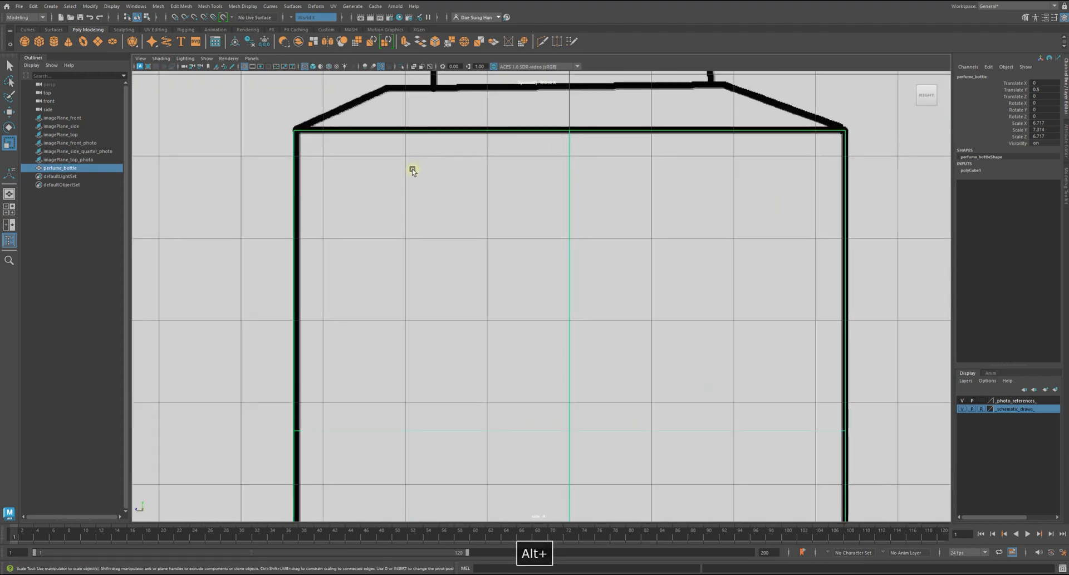
{"action": "middle_click_drag", "start_coordinate": [420, 158], "coordinate": [277, 265], "text": "alt"}
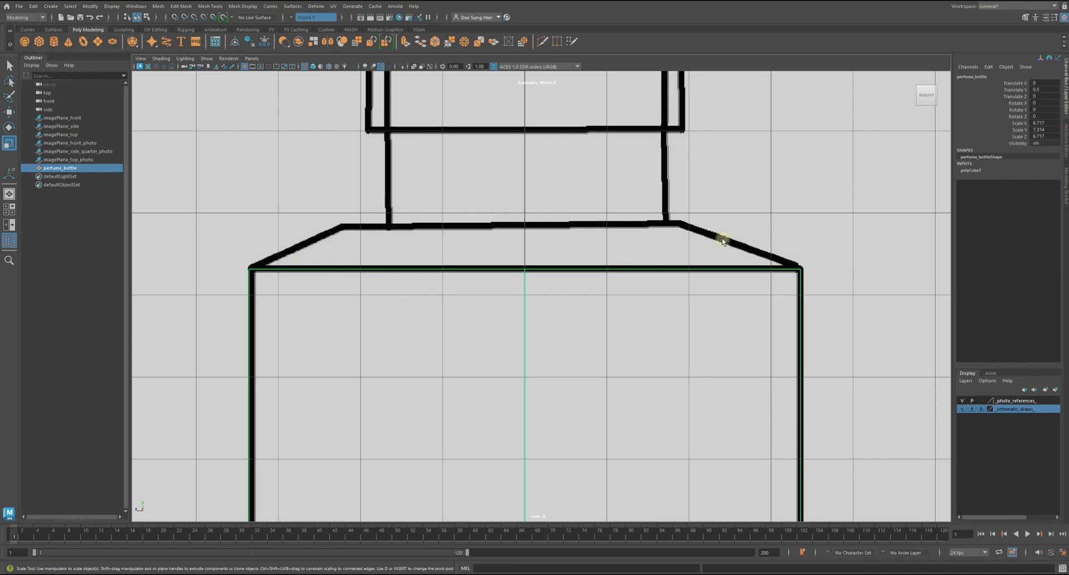
{"action": "key", "text": "space"}
{"action": "key", "text": "space"}
{"action": "right_click_drag", "start_coordinate": [477, 420], "coordinate": [611, 193], "text": "alt"}
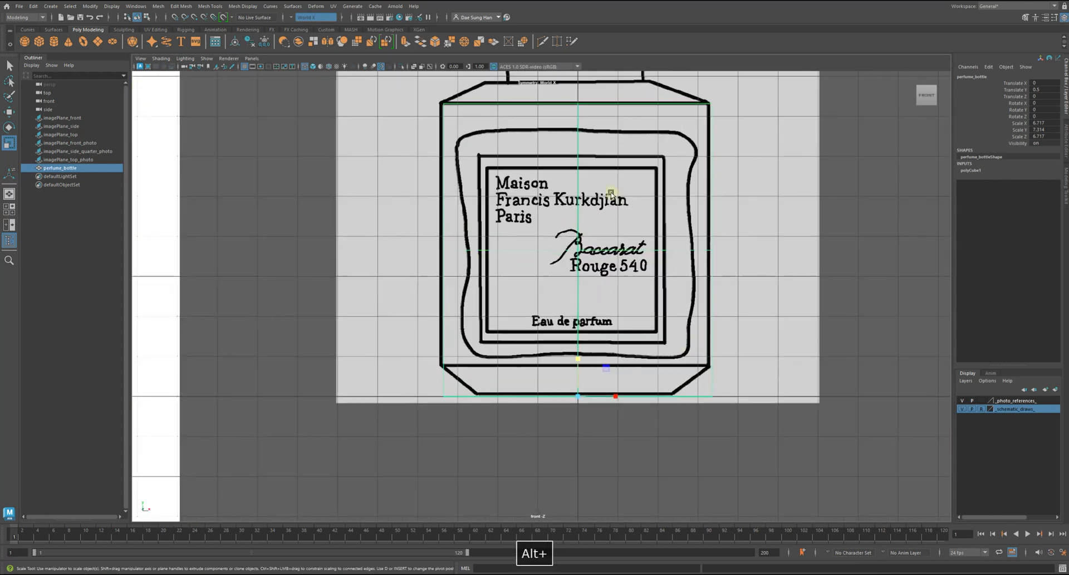
{"action": "middle_click_drag", "start_coordinate": [611, 193], "coordinate": [576, 285], "text": "alt"}
{"action": "right_click_drag", "start_coordinate": [730, 226], "coordinate": [505, 210], "text": "alt"}
{"action": "middle_click_drag", "start_coordinate": [526, 270], "coordinate": [548, 184], "text": "alt"}
{"action": "right_click_drag", "start_coordinate": [548, 184], "coordinate": [825, 338], "text": "alt"}
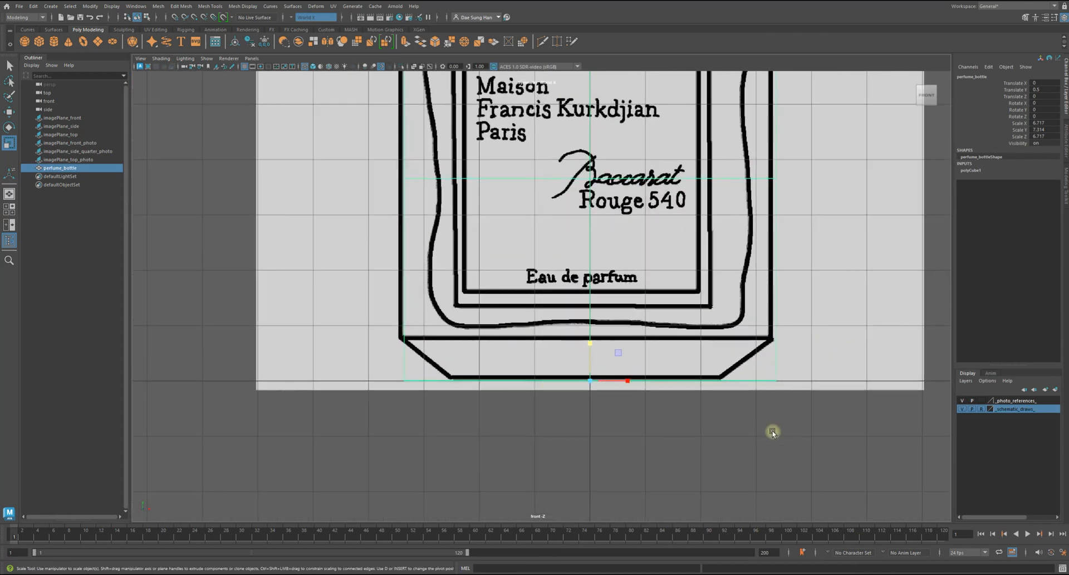
{"action": "right_click_drag", "start_coordinate": [767, 420], "coordinate": [711, 172], "text": "alt"}
{"action": "key", "text": "space"}
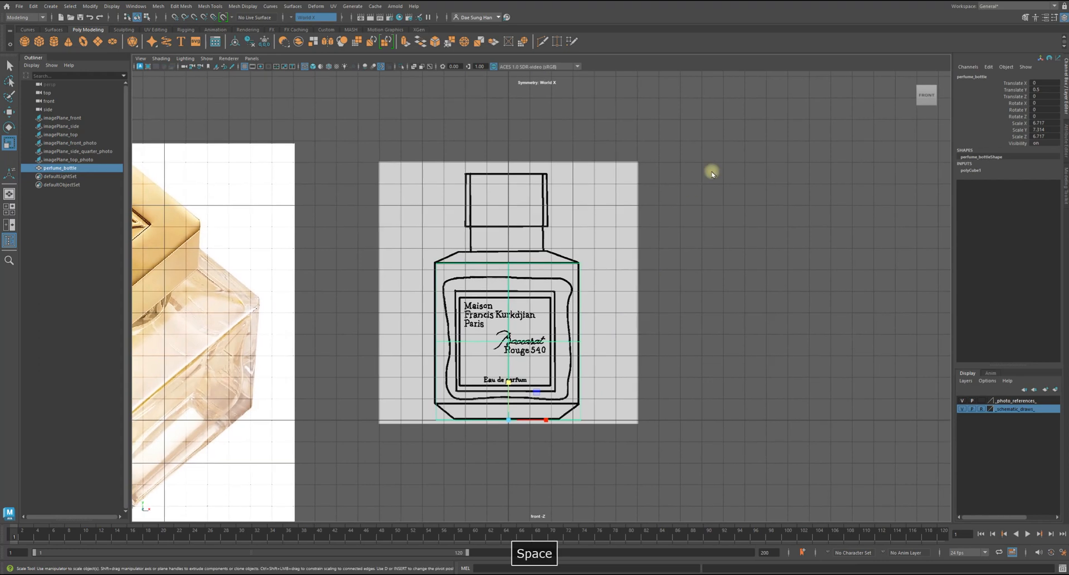
Inspect the scaled cube in the perspective view and show its wireframe over the shading
{"action": "left_click_drag", "start_coordinate": [688, 214], "coordinate": [477, 315], "text": "alt"}
{"action": "key", "text": "space"}
{"action": "left_click", "coordinate": [633, 320]}
{"action": "mouse_move", "coordinate": [633, 319]}
{"action": "left_mouse_down", "text": "alt"}
{"action": "mouse_move", "coordinate": [692, 303]}
{"action": "mouse_move", "coordinate": [830, 295]}
{"action": "left_mouse_up", "text": "alt"}
{"action": "right_click_drag", "start_coordinate": [751, 296], "coordinate": [572, 258], "text": "alt"}
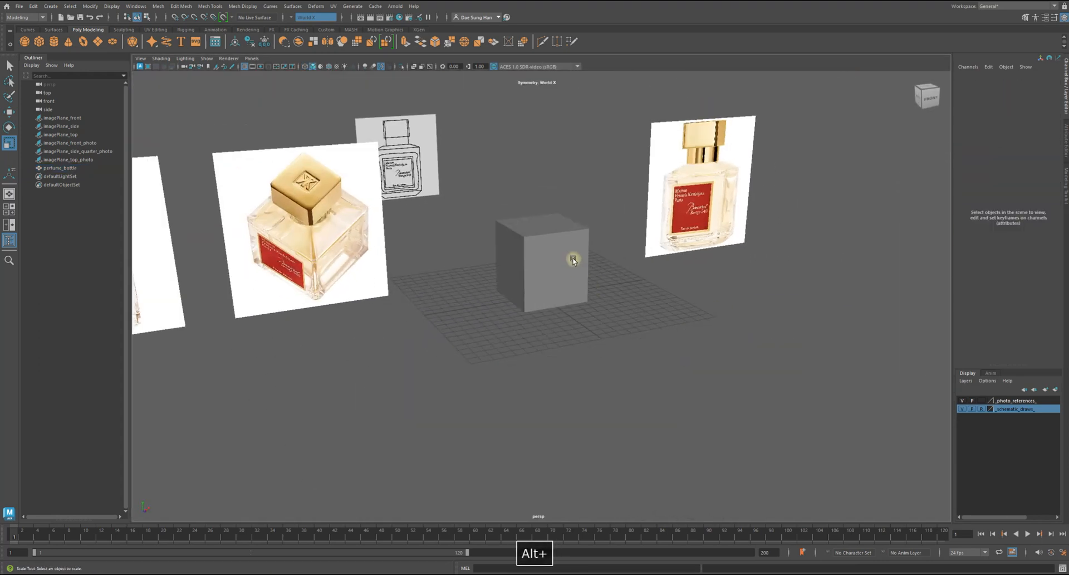
{"action": "left_click_drag", "start_coordinate": [572, 258], "coordinate": [529, 272], "text": "alt"}
{"action": "key", "text": "alt+5"}
{"action": "mouse_move", "coordinate": [646, 273]}
{"action": "left_mouse_down", "text": "alt"}
{"action": "mouse_move", "coordinate": [656, 265]}
{"action": "mouse_move", "coordinate": [633, 261]}
{"action": "mouse_move", "coordinate": [650, 256]}
{"action": "mouse_move", "coordinate": [618, 262]}
{"action": "mouse_move", "coordinate": [647, 255]}
{"action": "mouse_move", "coordinate": [632, 286]}
{"action": "left_mouse_up", "text": "alt"}
Compare the cube with the front schematic in shaded display, with wireframe on shaded, and in plain wireframe
{"action": "key", "text": "space"}
{"action": "key", "text": "space"}
{"action": "middle_click_drag", "start_coordinate": [466, 388], "coordinate": [471, 313], "text": "alt"}
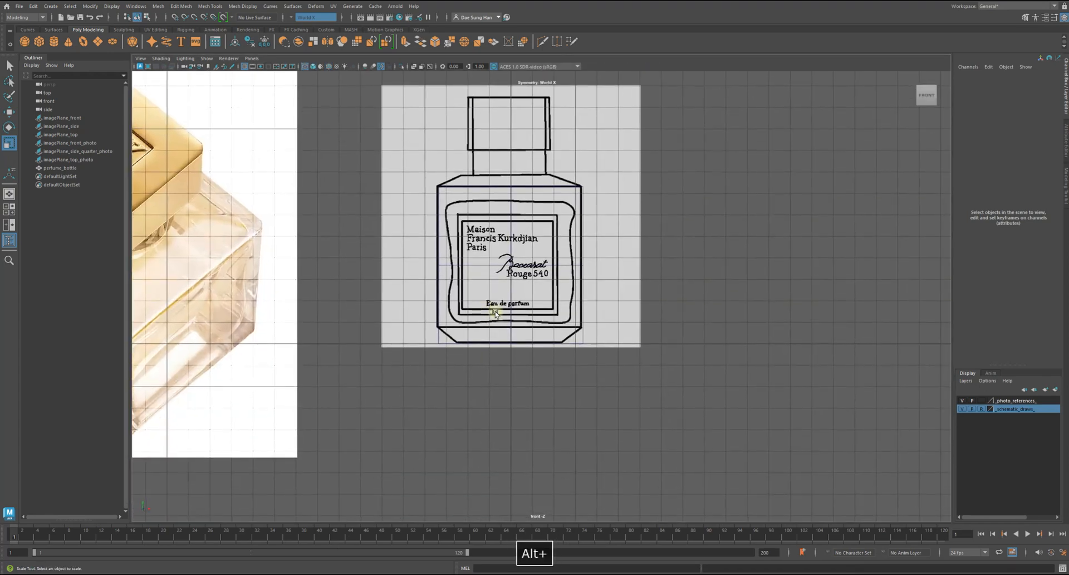
{"action": "right_click_drag", "start_coordinate": [471, 313], "coordinate": [801, 451], "text": "alt"}
{"action": "key", "text": "5"}
{"action": "middle_click_drag", "start_coordinate": [613, 328], "coordinate": [698, 384], "text": "alt"}
{"action": "key", "text": "alt+5"}
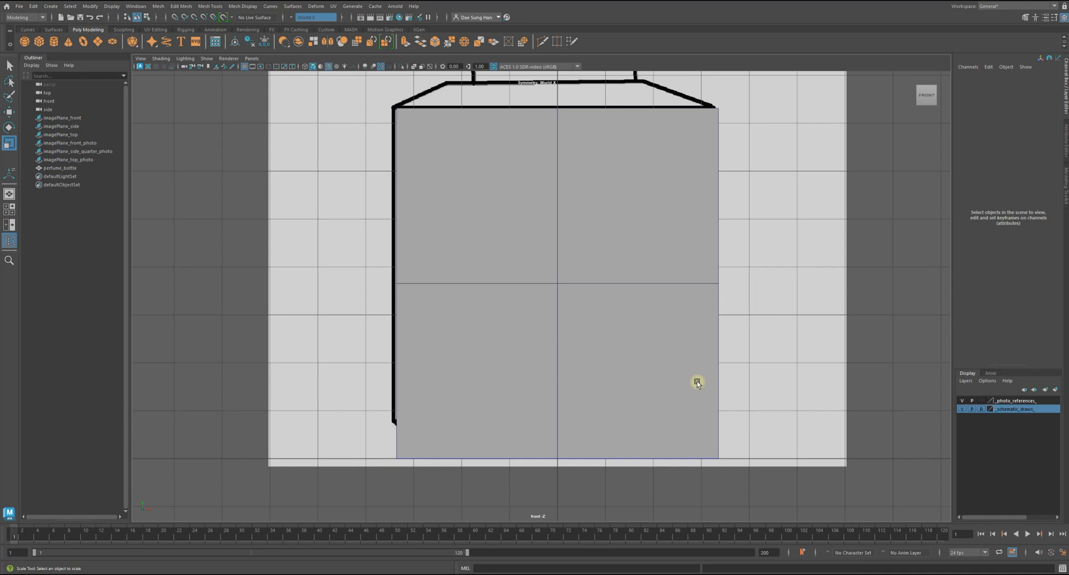
{"action": "key", "text": "4"}
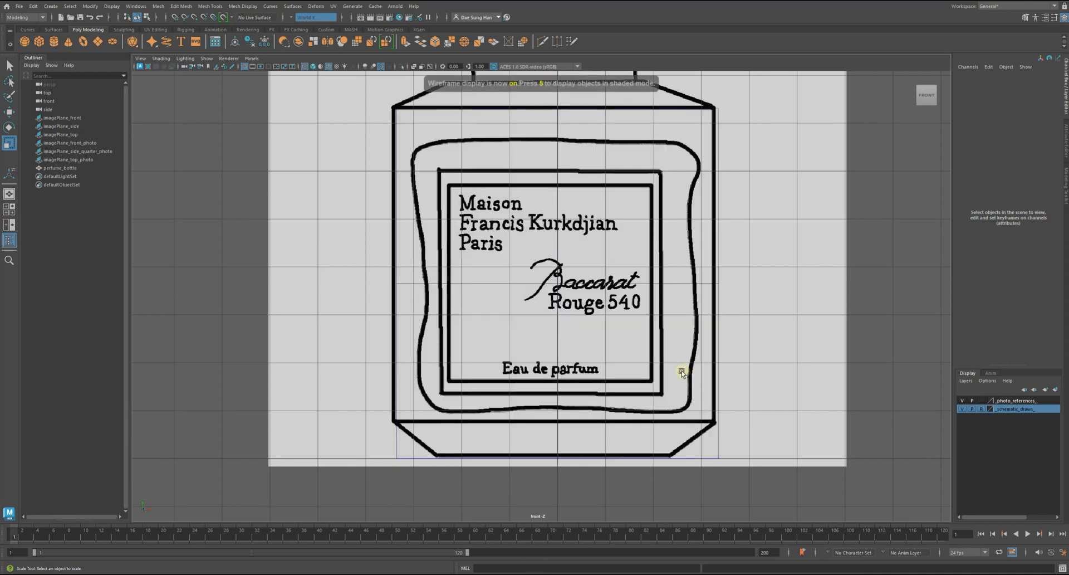
{"action": "left_click", "coordinate": [722, 429]}
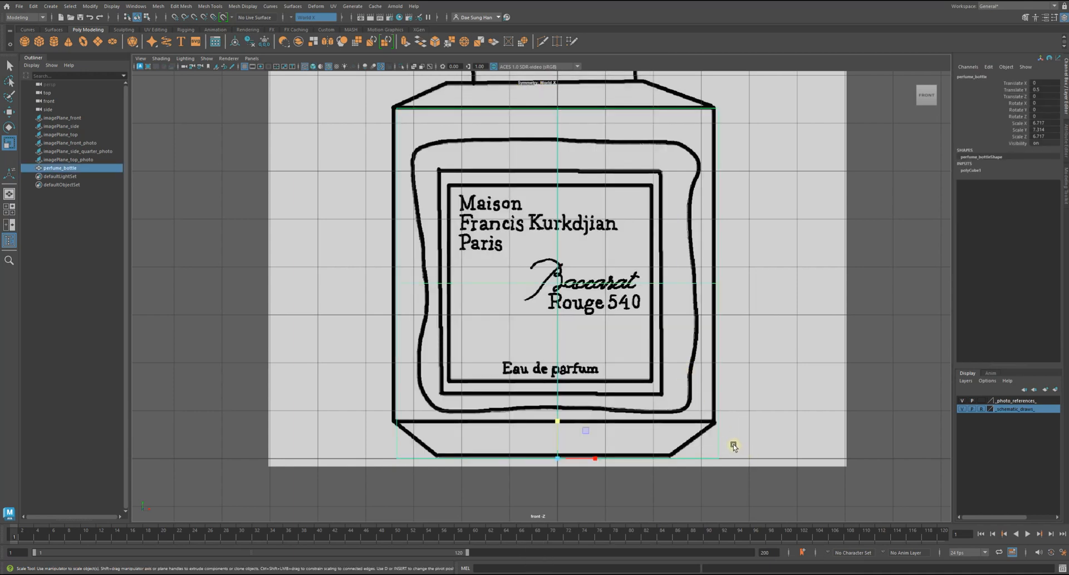
{"action": "right_click_drag", "start_coordinate": [720, 440], "coordinate": [720, 164], "text": "alt"}
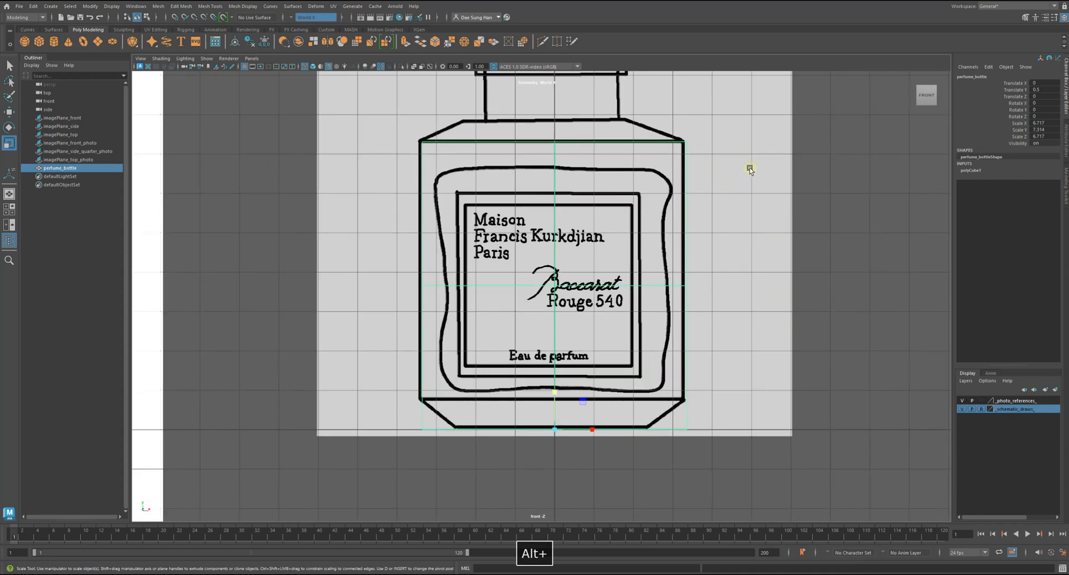
{"action": "left_click", "coordinate": [838, 415]}
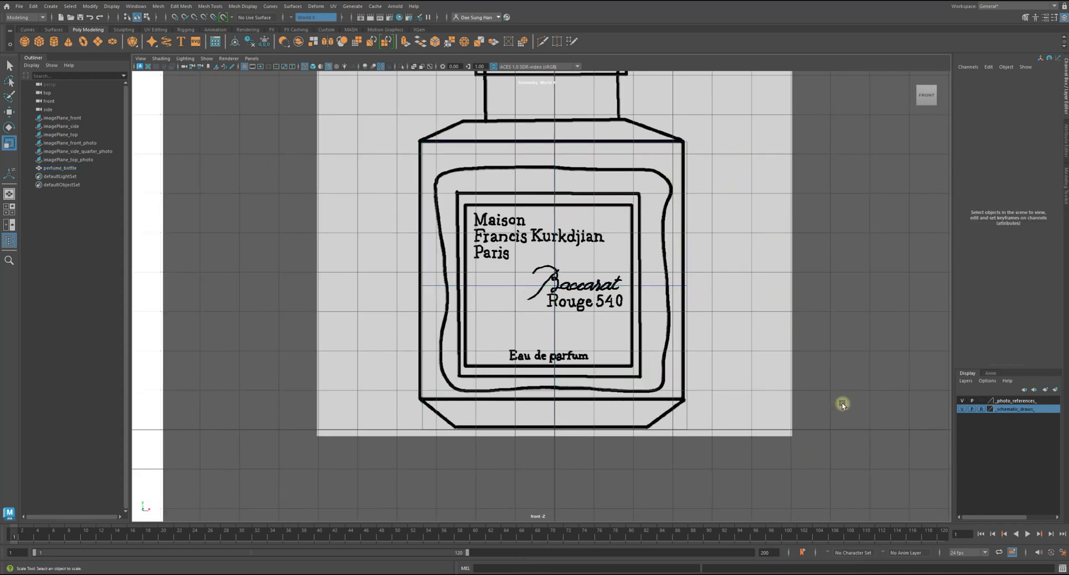
Unlock the schematic layer and darken the front schematic plane to grey by lowering its Color Gain
{"action": "left_click", "coordinate": [983, 410]}
{"action": "right_click_drag", "start_coordinate": [802, 279], "coordinate": [740, 263], "text": "alt"}
{"action": "middle_click_drag", "start_coordinate": [730, 264], "coordinate": [741, 343], "text": "alt"}
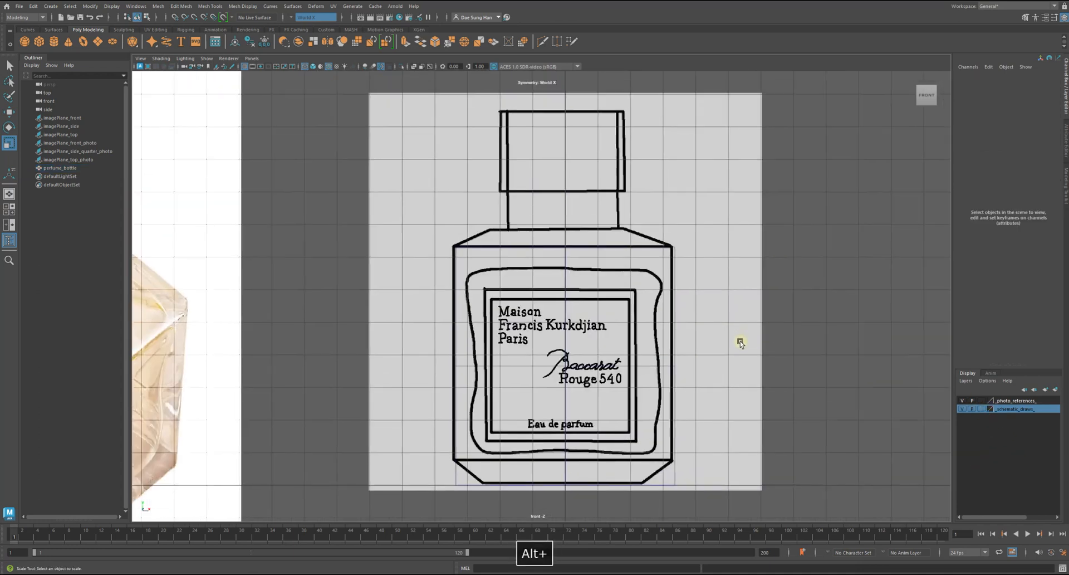
{"action": "left_click", "coordinate": [704, 219]}
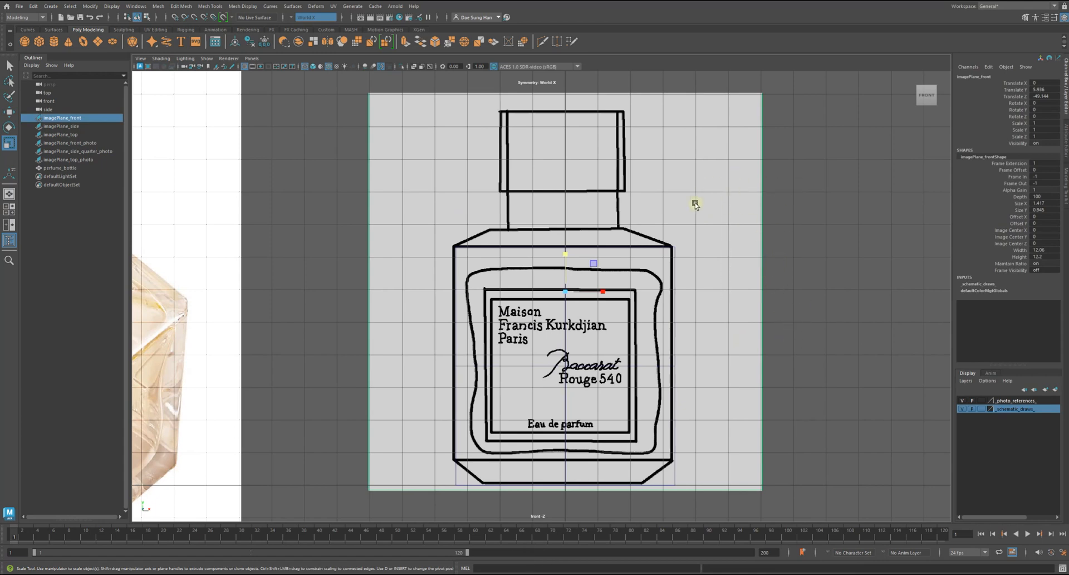
{"action": "left_click", "coordinate": [1066, 139]}
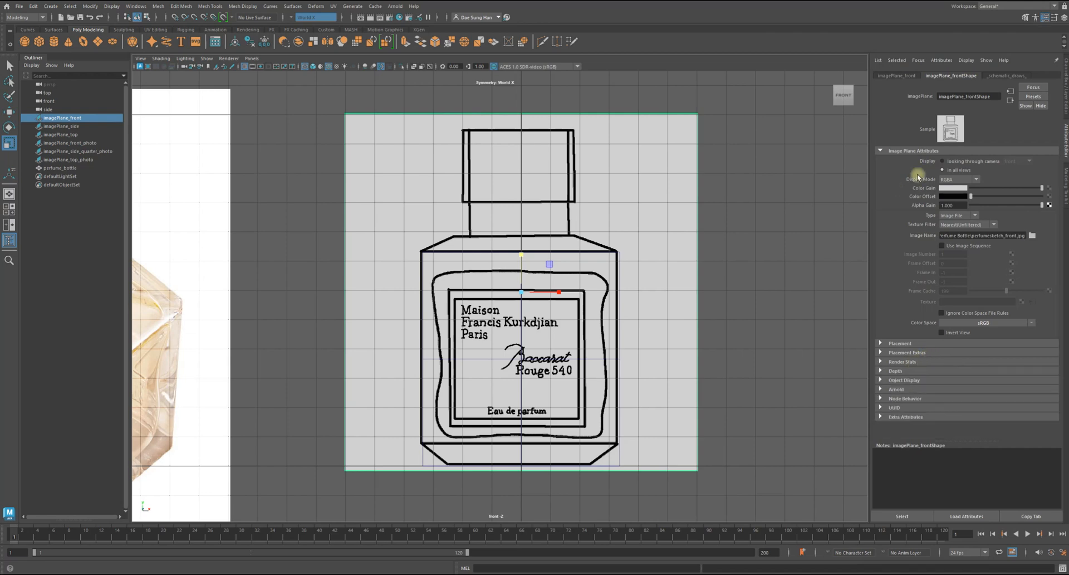
{"action": "left_click_drag", "start_coordinate": [1013, 188], "coordinate": [1009, 188]}
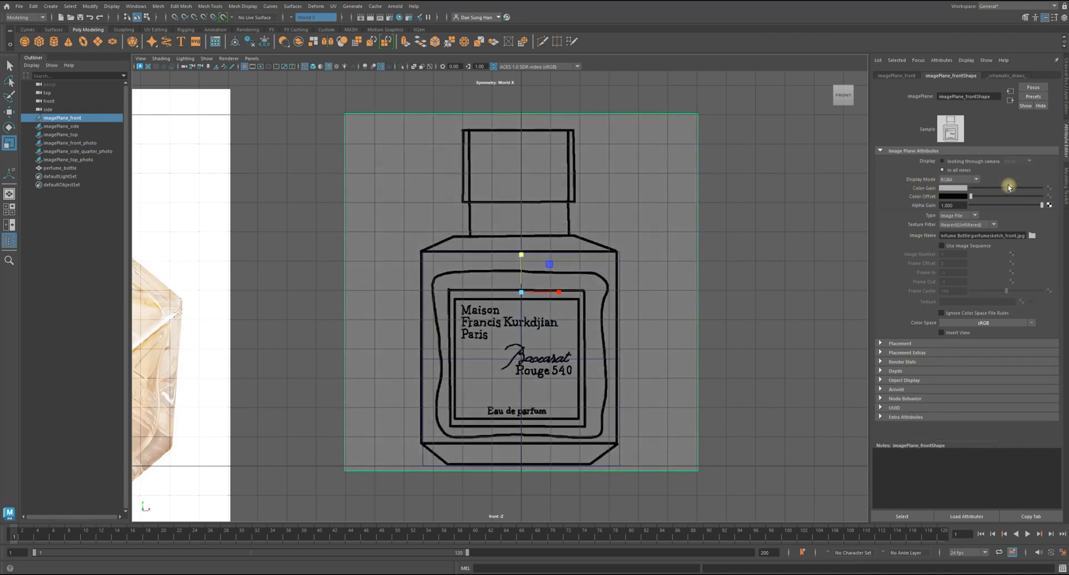
{"action": "left_click", "coordinate": [764, 351]}
Darken the side schematic plane to grey by lowering its Color Gain
{"action": "middle_click_drag", "start_coordinate": [565, 318], "coordinate": [682, 314], "text": "alt"}
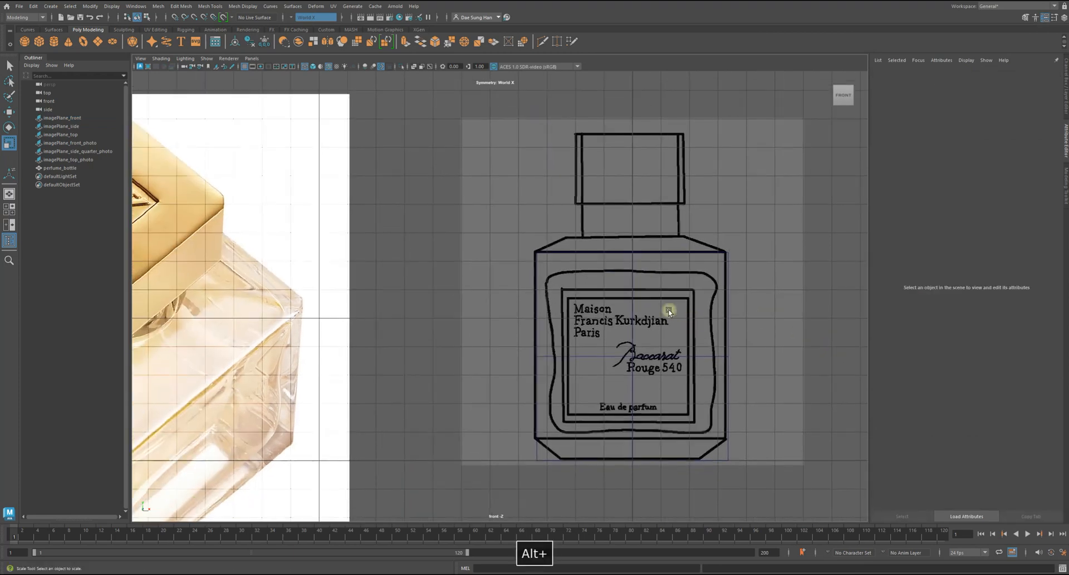
{"action": "scroll", "coordinate": [585, 307], "scroll_direction": "down", "scroll_amount": 3}
{"action": "key", "text": "space"}
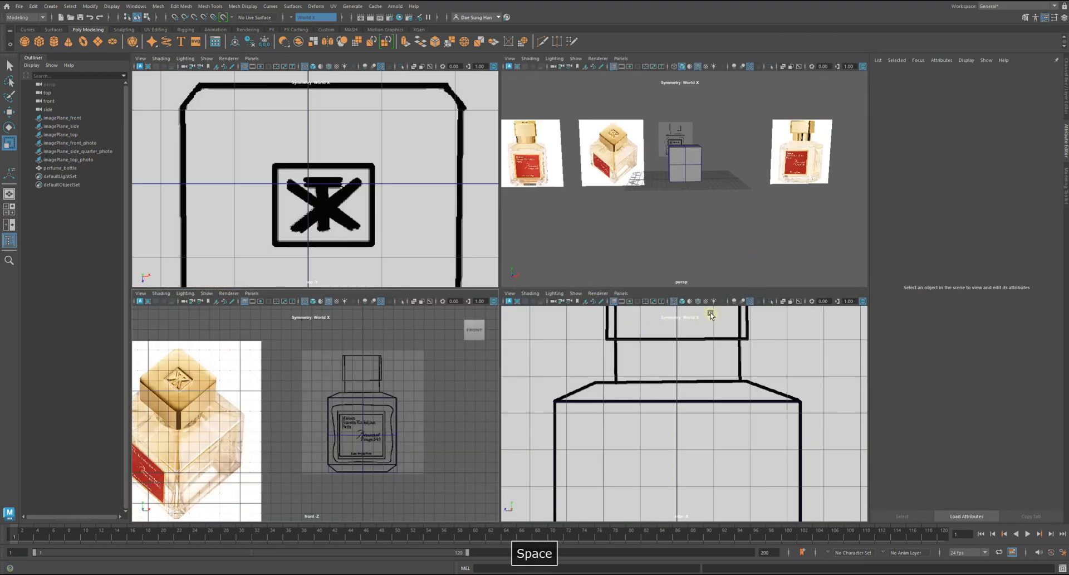
{"action": "scroll", "coordinate": [656, 368], "scroll_direction": "down", "scroll_amount": 5}
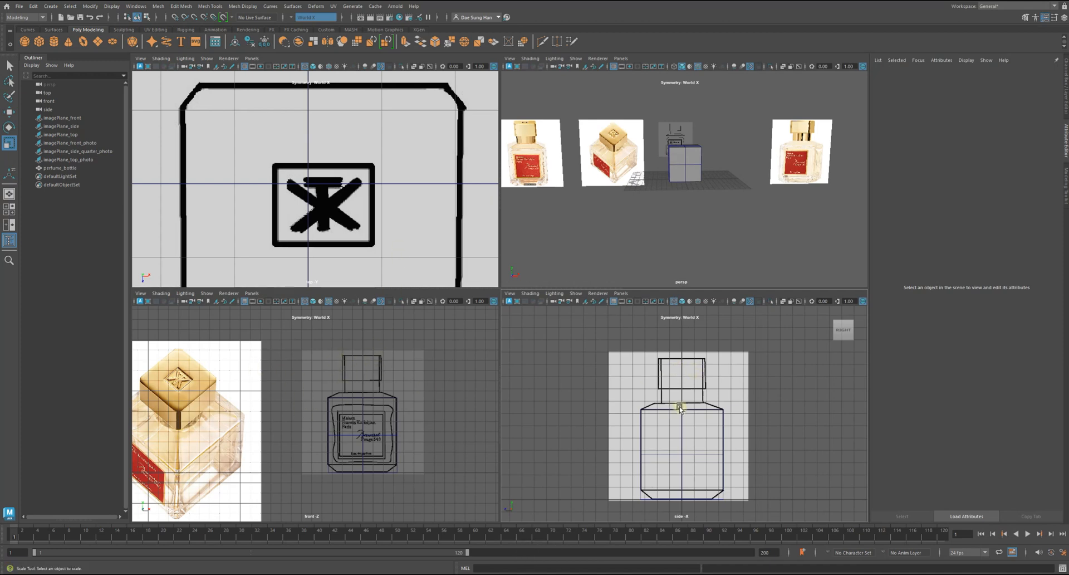
{"action": "left_click", "coordinate": [739, 365]}
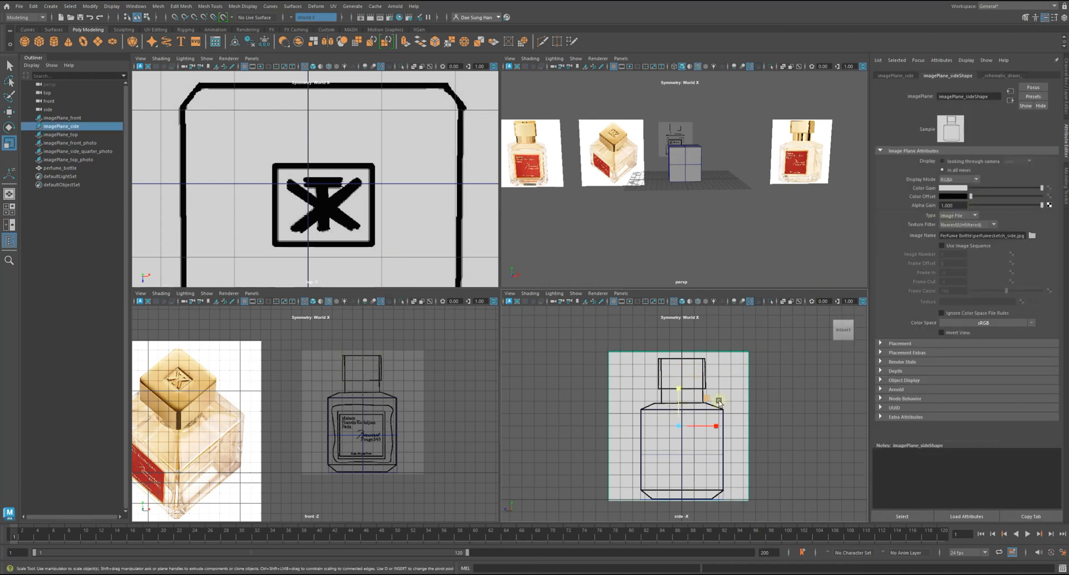
{"action": "left_click", "coordinate": [1009, 188]}
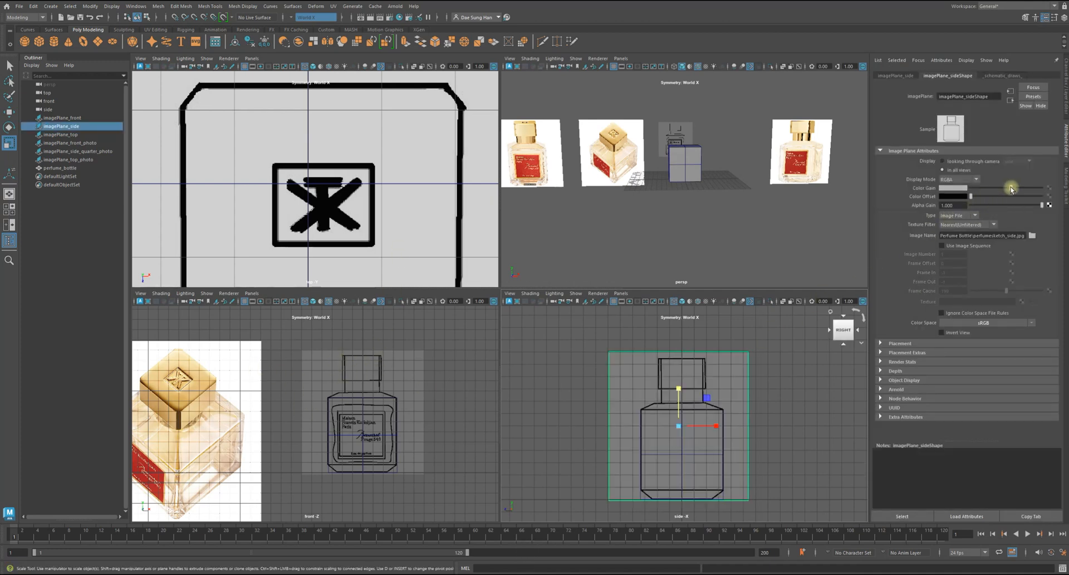
{"action": "left_click", "coordinate": [814, 412]}
Return the schematic layer to reference display so its image planes cannot be selected
{"action": "left_click", "coordinate": [1064, 95]}
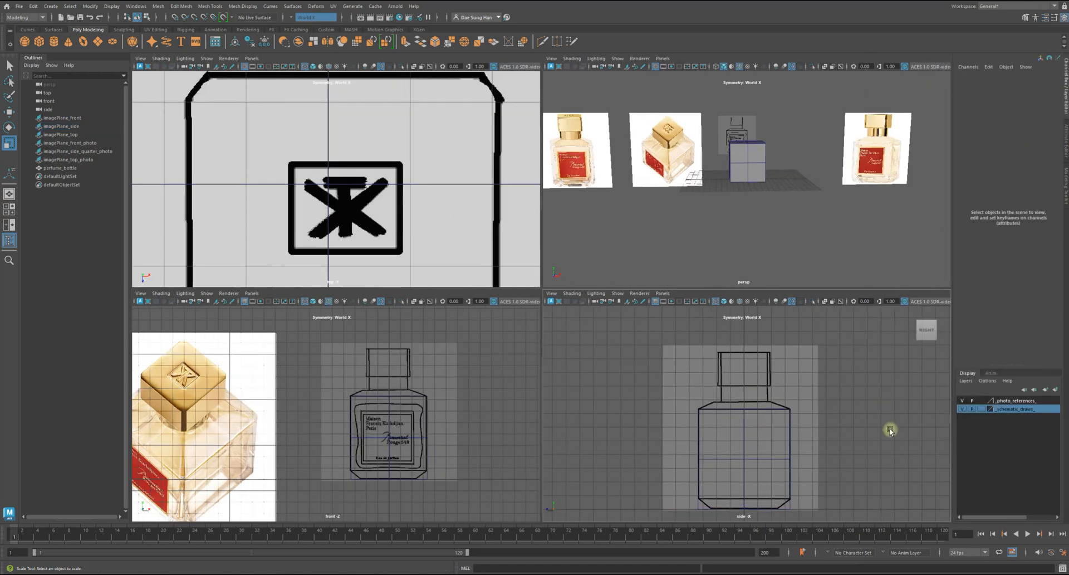
{"action": "left_click", "coordinate": [978, 410]}
{"action": "left_click", "coordinate": [977, 409]}
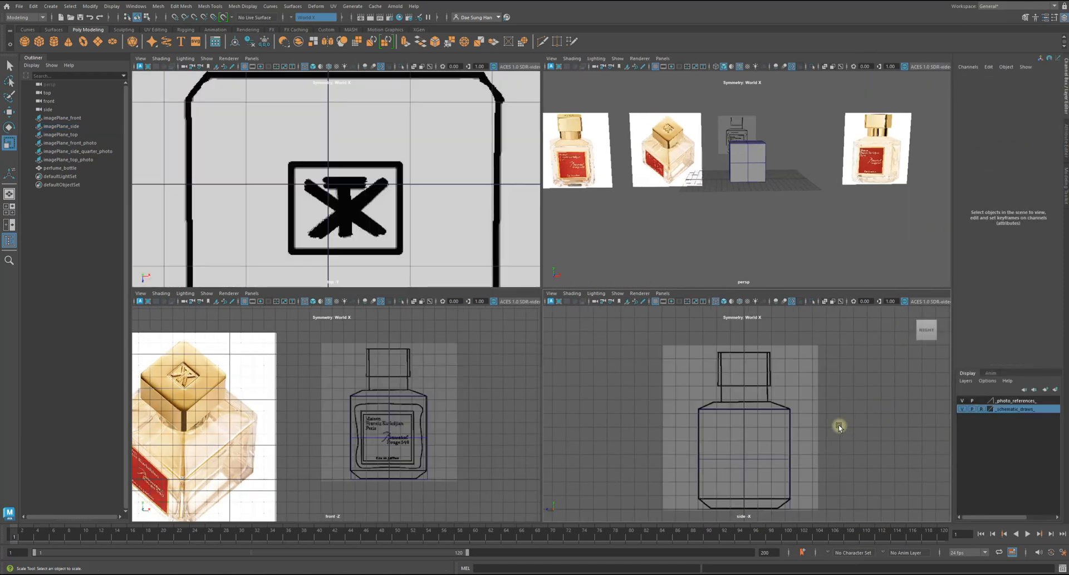
Check the scaled cube against the top schematic and inspect it in the perspective view
{"action": "left_click", "coordinate": [760, 162]}
{"action": "left_click_drag", "start_coordinate": [729, 170], "coordinate": [717, 181], "text": "alt"}
{"action": "right_click_drag", "start_coordinate": [452, 226], "coordinate": [341, 191], "text": "alt"}
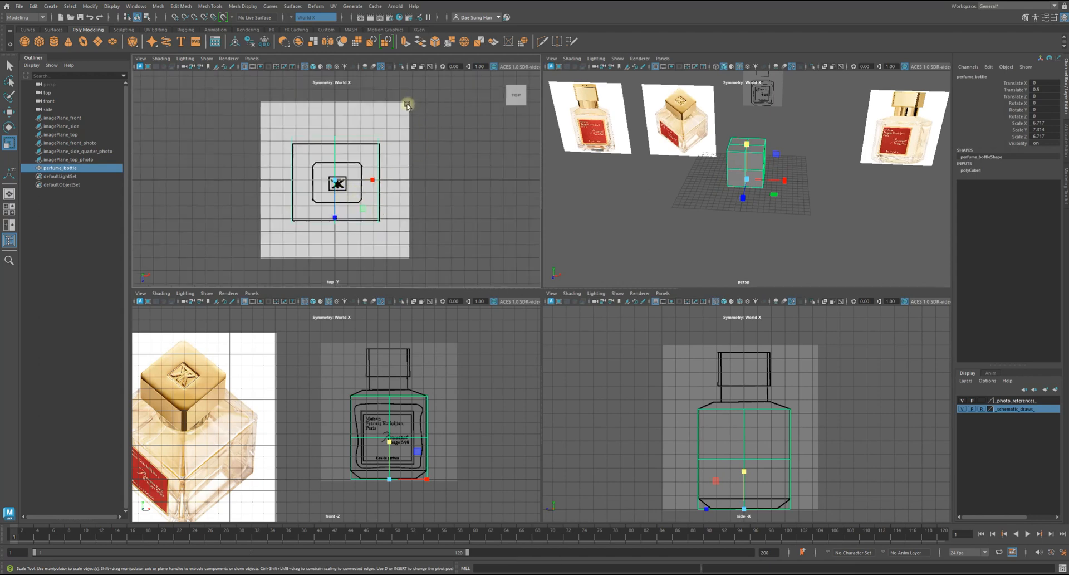
{"action": "left_click", "coordinate": [689, 190]}
{"action": "key", "text": "space"}
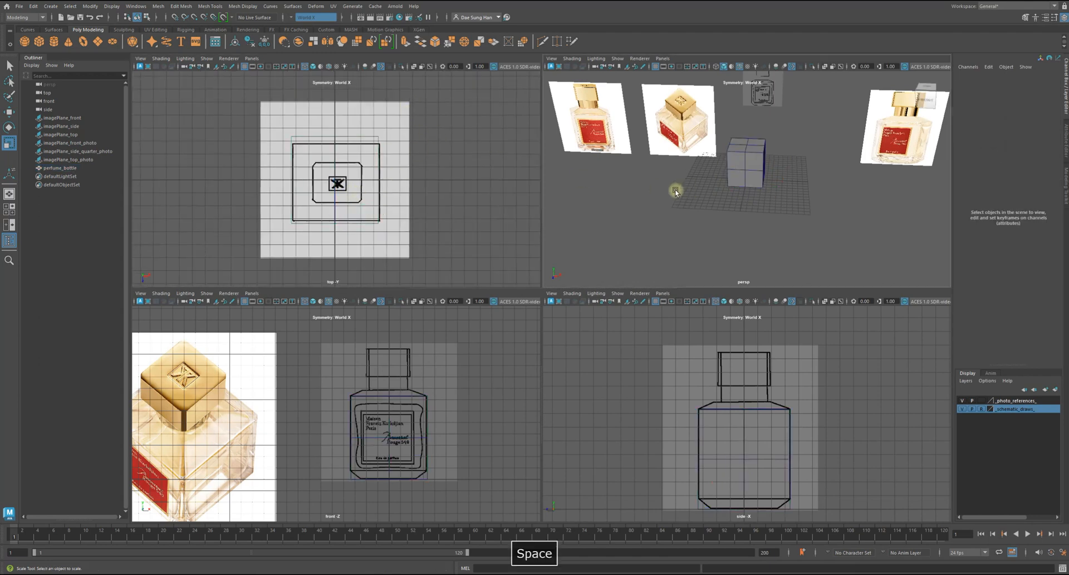
{"action": "left_click_drag", "start_coordinate": [525, 216], "coordinate": [563, 256], "text": "alt"}
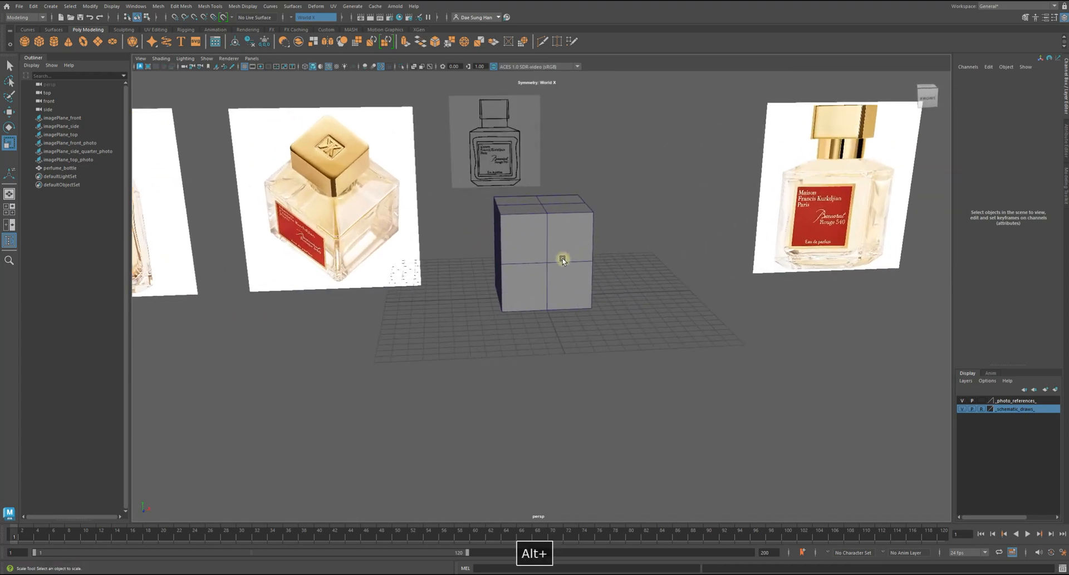
Select the cube and turn symmetry off while viewing the bottle's base in the front view
{"action": "left_click", "coordinate": [565, 247]}
{"action": "key", "text": "space"}
{"action": "middle_click_drag", "start_coordinate": [426, 449], "coordinate": [432, 425], "text": "alt"}
{"action": "key", "text": "space"}
{"action": "right_click_drag", "start_coordinate": [411, 405], "coordinate": [672, 439], "text": "alt"}
{"action": "middle_click_drag", "start_coordinate": [673, 439], "coordinate": [637, 422], "text": "alt"}
{"action": "right_click_drag", "start_coordinate": [445, 368], "coordinate": [880, 429], "text": "alt"}
{"action": "middle_click_drag", "start_coordinate": [879, 429], "coordinate": [676, 394], "text": "alt"}
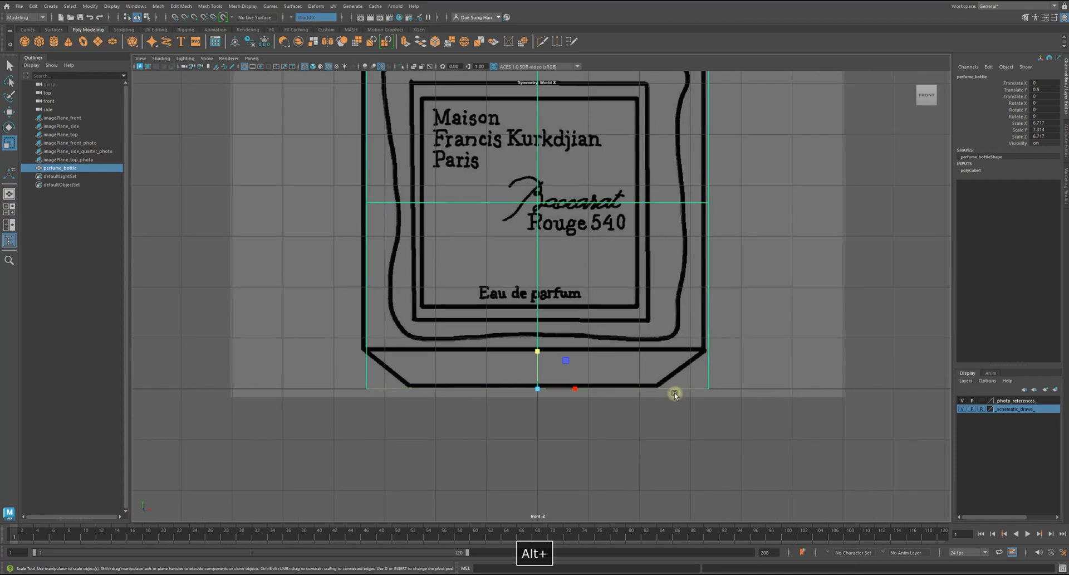
{"action": "middle_click_drag", "start_coordinate": [585, 181], "coordinate": [582, 219], "text": "alt"}
{"action": "left_click", "coordinate": [293, 19]}
{"action": "left_click", "coordinate": [304, 15]}
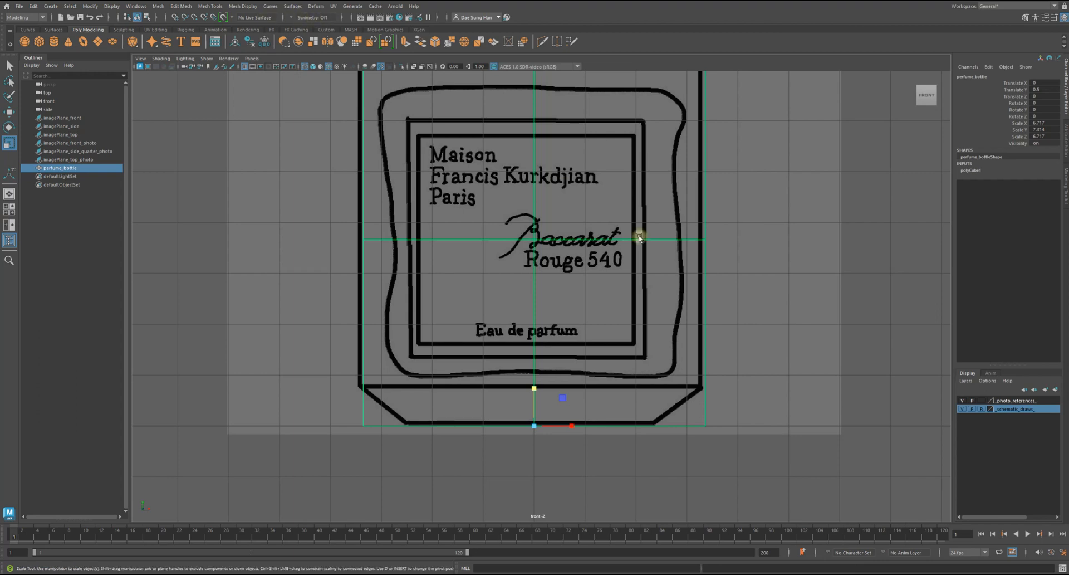
Switch the cube to vertex mode and select only its right bottom corner vertices for moving
{"action": "right_click_drag", "start_coordinate": [637, 236], "coordinate": [613, 196], "text": "alt"}
{"action": "middle_click_drag", "start_coordinate": [613, 196], "coordinate": [616, 214], "text": "alt"}
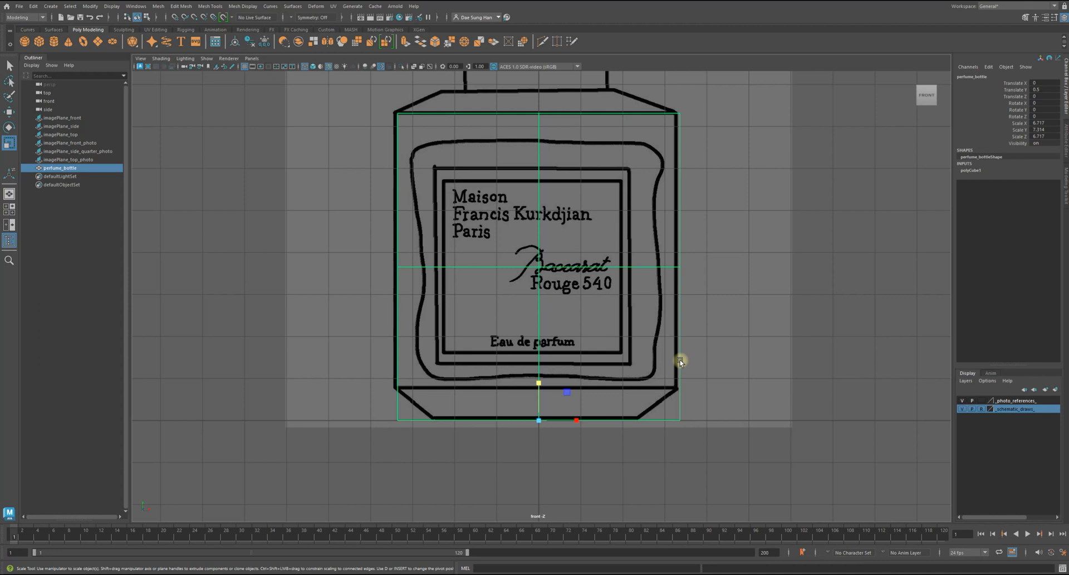
{"action": "right_click_drag", "start_coordinate": [680, 362], "coordinate": [616, 344]}
{"action": "left_click_drag", "start_coordinate": [725, 467], "coordinate": [655, 401]}
{"action": "key", "text": "w"}
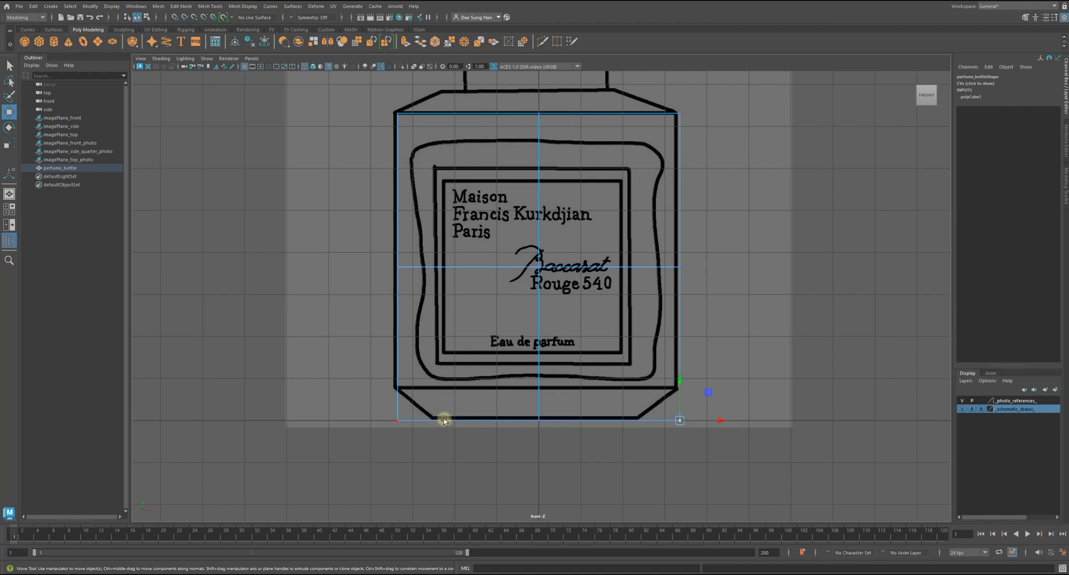
Set symmetry to World X and reselect the cube's bottom corner vertices in the front view
{"action": "left_click", "coordinate": [291, 18]}
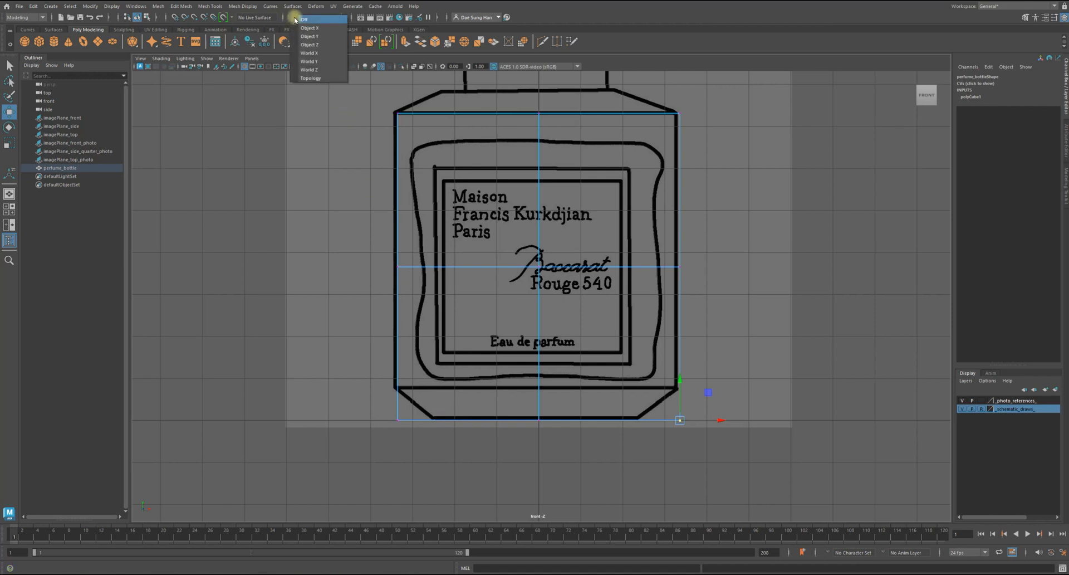
{"action": "left_click", "coordinate": [325, 53]}
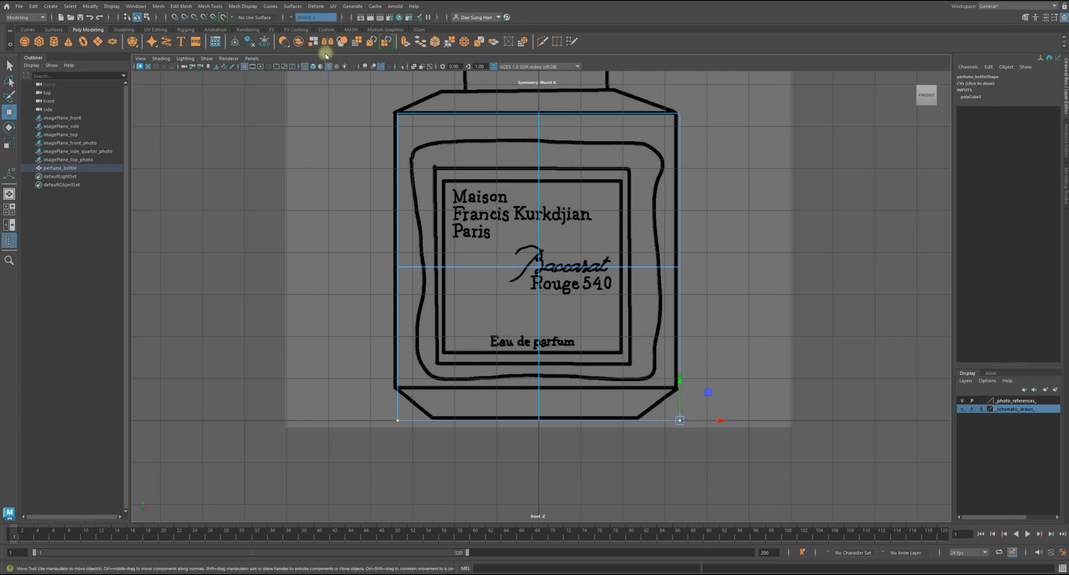
{"action": "right_click_drag", "start_coordinate": [501, 388], "coordinate": [457, 389], "text": "alt"}
{"action": "left_click", "coordinate": [487, 427]}
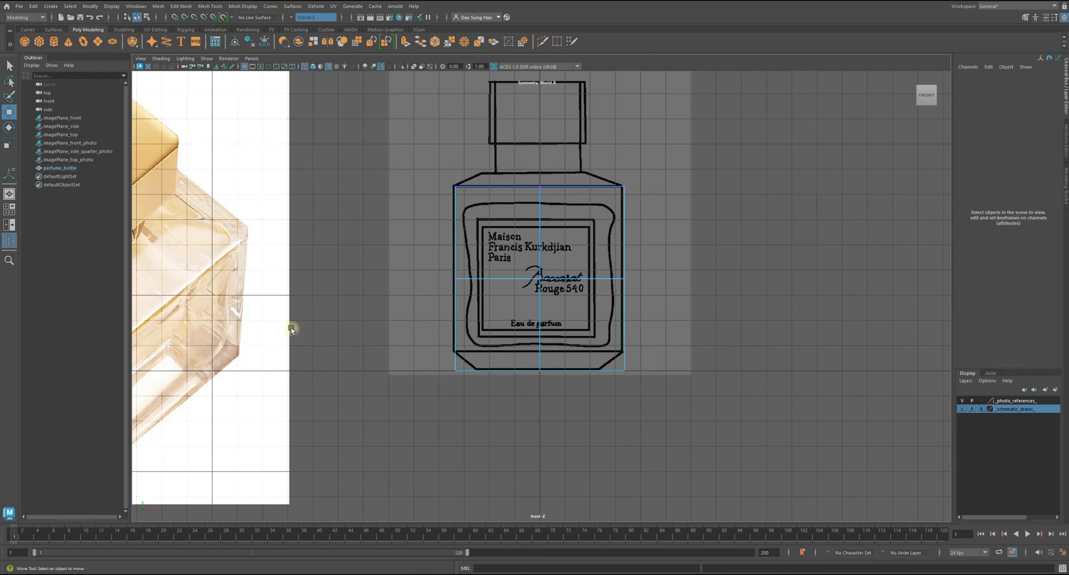
{"action": "right_click_drag", "start_coordinate": [396, 310], "coordinate": [721, 346], "text": "alt"}
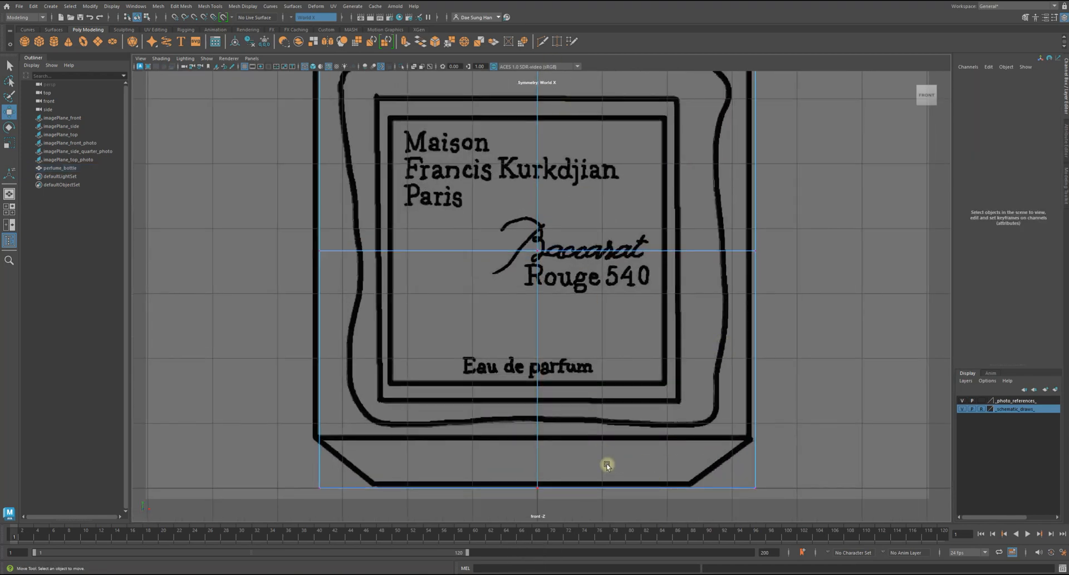
{"action": "middle_click_drag", "start_coordinate": [569, 435], "coordinate": [538, 351], "text": "alt"}
{"action": "left_click_drag", "start_coordinate": [743, 437], "coordinate": [691, 373]}
{"action": "key", "text": "w"}
{"action": "right_click_drag", "start_coordinate": [674, 257], "coordinate": [546, 264], "text": "alt"}
{"action": "middle_click_drag", "start_coordinate": [523, 222], "coordinate": [519, 280], "text": "alt"}
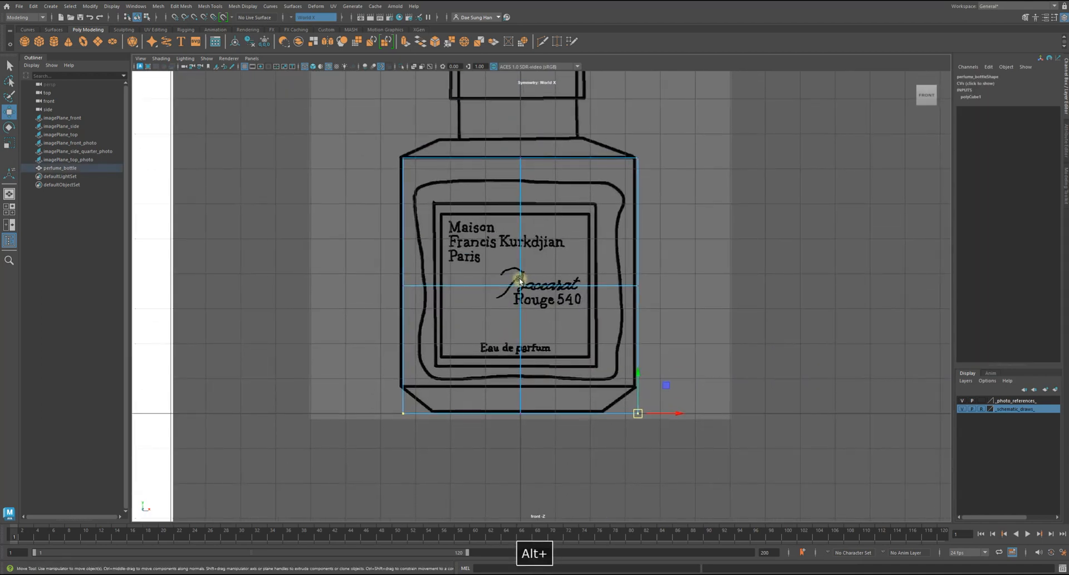
Examine the corner vertex selection in shaded display and show the cube's polyCube subdivision settings in object mode
{"action": "key", "text": "5"}
{"action": "right_click_drag", "start_coordinate": [521, 286], "coordinate": [636, 292], "text": "alt"}
{"action": "left_click_drag", "start_coordinate": [691, 478], "coordinate": [602, 399]}
{"action": "key", "text": "z"}
{"action": "right_click_drag", "start_coordinate": [642, 399], "coordinate": [630, 342], "text": "alt"}
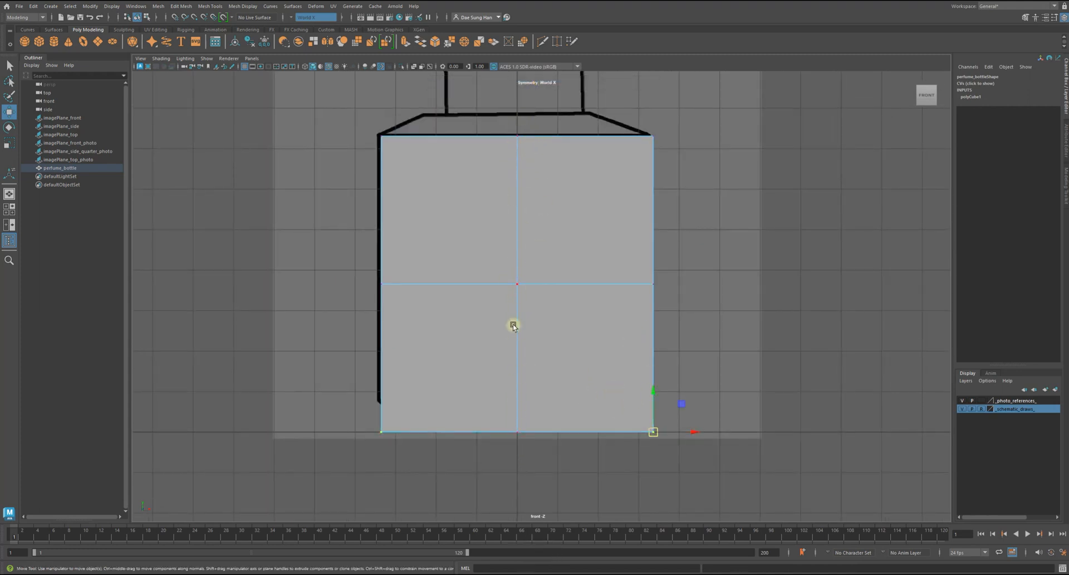
{"action": "right_click_drag", "start_coordinate": [507, 255], "coordinate": [706, 78]}
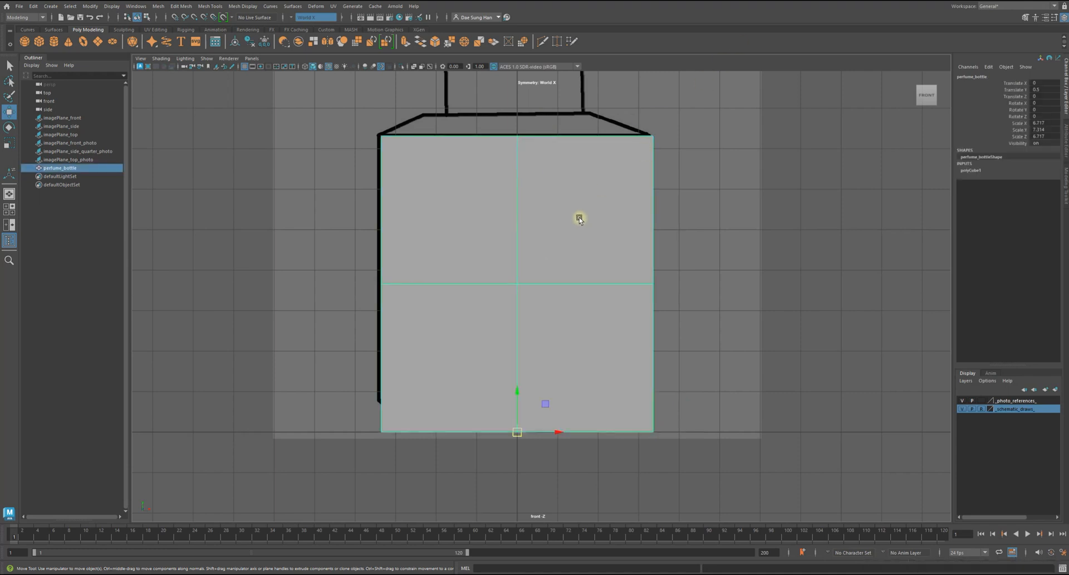
{"action": "left_click", "coordinate": [972, 170]}
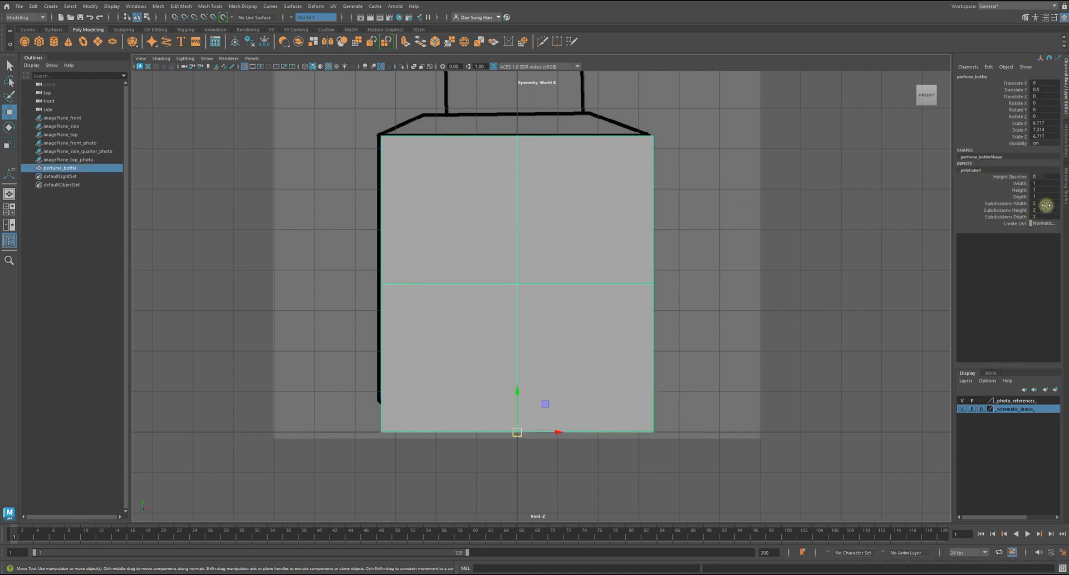
Try to move the bottom corner vertices inward to the drawn base bevel without adding an edge loop
{"action": "middle_click_drag", "start_coordinate": [706, 217], "coordinate": [719, 187], "text": "alt"}
{"action": "right_click_drag", "start_coordinate": [607, 186], "coordinate": [502, 184]}
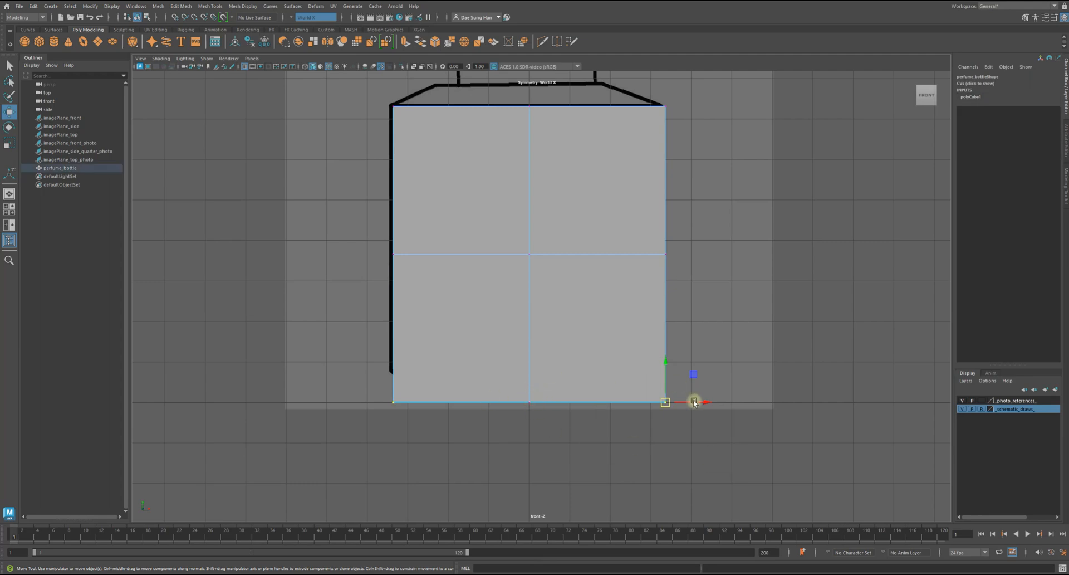
{"action": "key", "text": "4"}
{"action": "mouse_move", "coordinate": [627, 392]}
{"action": "right_mouse_down", "text": "alt"}
{"action": "mouse_move", "coordinate": [680, 310]}
{"action": "mouse_move", "coordinate": [688, 352]}
{"action": "right_mouse_up", "text": "alt"}
{"action": "left_click_drag", "start_coordinate": [689, 352], "coordinate": [687, 352]}
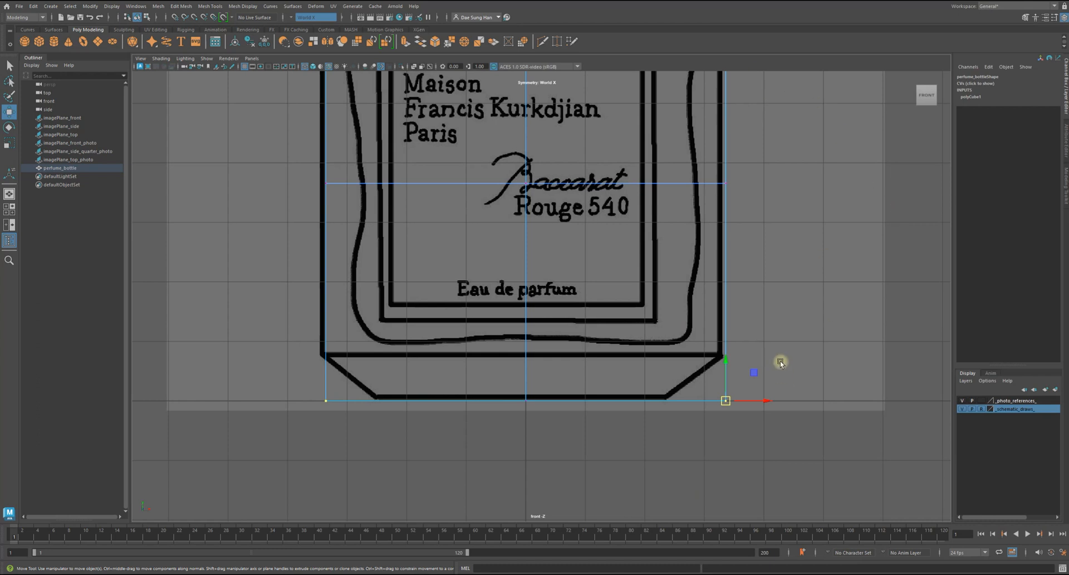
{"action": "left_click_drag", "start_coordinate": [771, 403], "coordinate": [713, 396]}
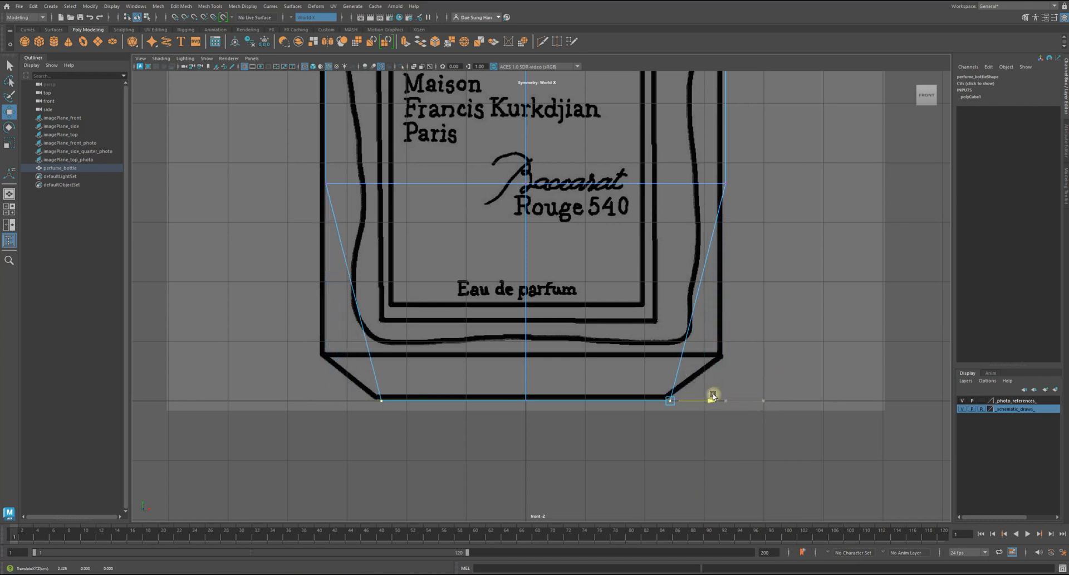
{"action": "key", "text": "z"}
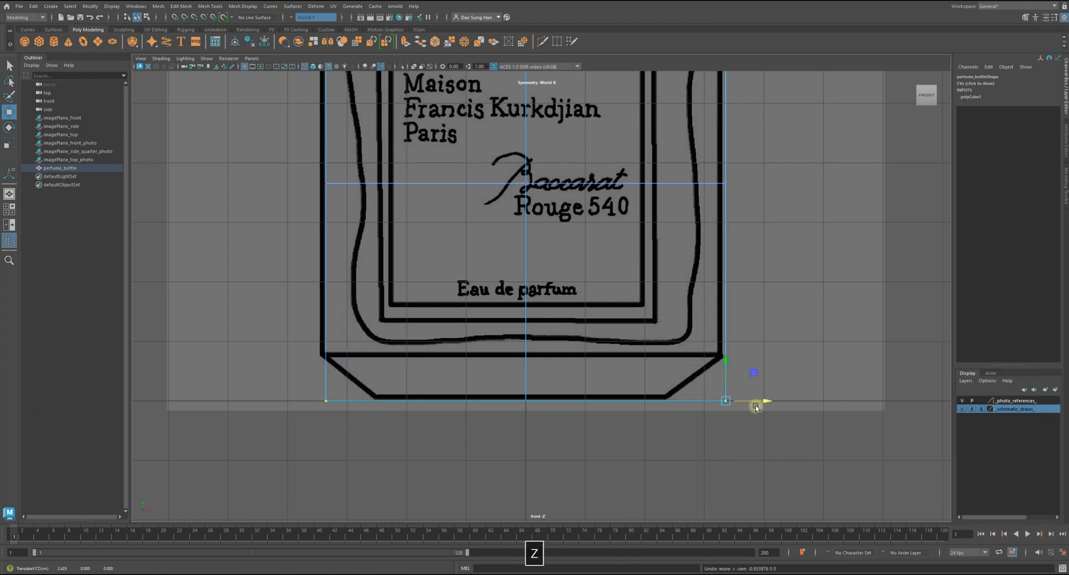
{"action": "left_click_drag", "start_coordinate": [771, 401], "coordinate": [700, 413]}
{"action": "key", "text": "z"}
Insert a horizontal edge loop around the cube at the height where the drawn base bevel begins
{"action": "left_click", "coordinate": [680, 455]}
{"action": "middle_click_drag", "start_coordinate": [631, 218], "coordinate": [656, 168], "text": "alt"}
{"action": "right_click_drag", "start_coordinate": [613, 205], "coordinate": [798, 318], "text": "alt"}
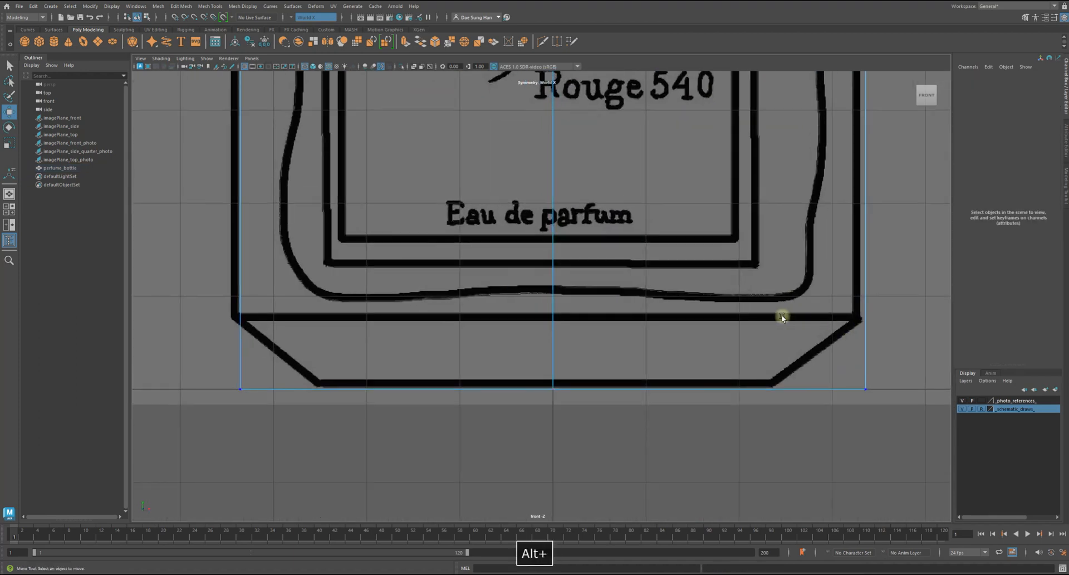
{"action": "left_click", "coordinate": [865, 297]}
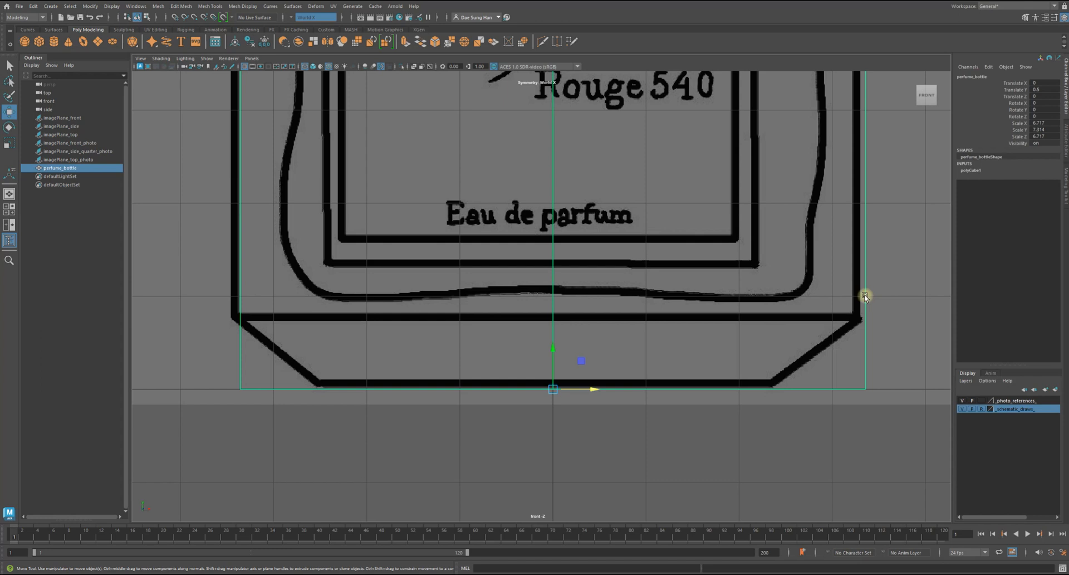
{"action": "middle_click_drag", "start_coordinate": [864, 296], "coordinate": [651, 303], "text": "alt"}
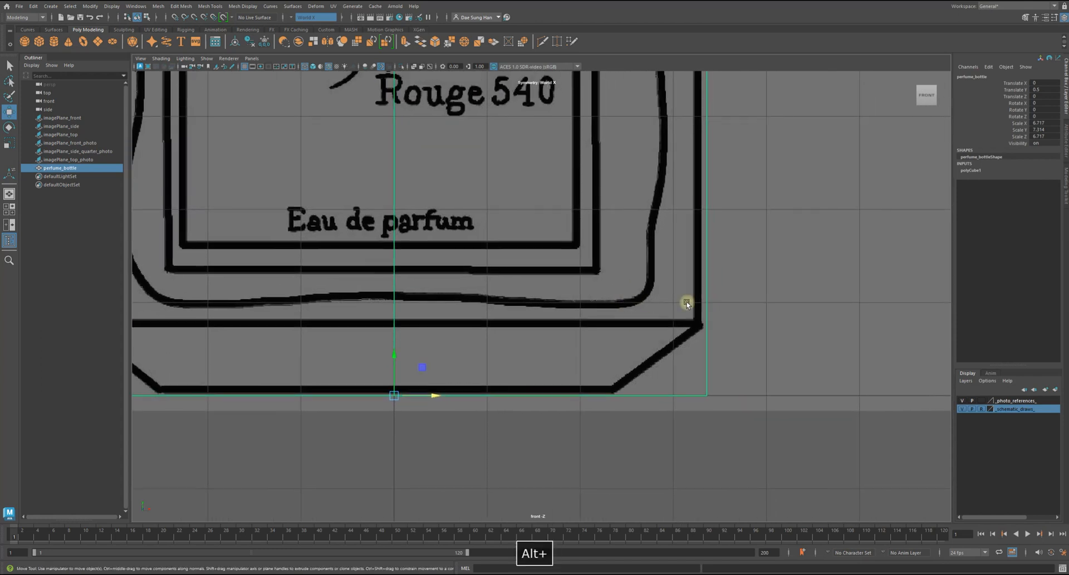
{"action": "right_click_drag", "start_coordinate": [762, 239], "coordinate": [620, 246], "text": "shift"}
{"action": "right_click_drag", "start_coordinate": [657, 295], "coordinate": [752, 334], "text": "alt"}
{"action": "middle_click_drag", "start_coordinate": [614, 358], "coordinate": [620, 401], "text": "alt"}
{"action": "left_click_drag", "start_coordinate": [673, 444], "coordinate": [676, 422]}
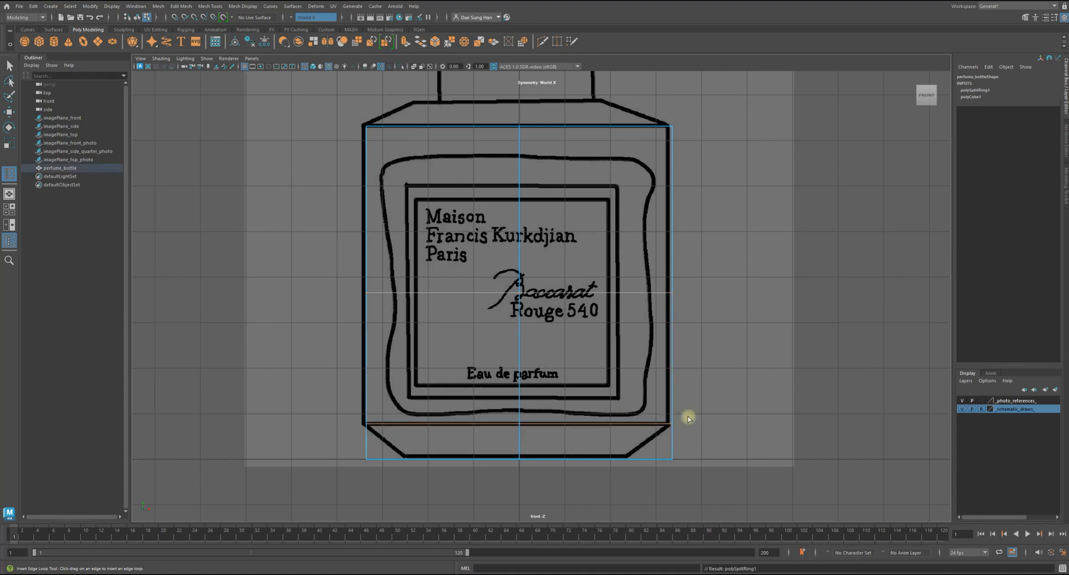
Move the bottom corner vertices symmetrically inward along X to follow the drawn base bevel in the front view
{"action": "key", "text": "w"}
{"action": "middle_click_drag", "start_coordinate": [628, 393], "coordinate": [666, 312], "text": "alt"}
{"action": "right_click_drag", "start_coordinate": [666, 312], "coordinate": [793, 383], "text": "alt"}
{"action": "middle_click_drag", "start_coordinate": [675, 353], "coordinate": [563, 268], "text": "alt"}
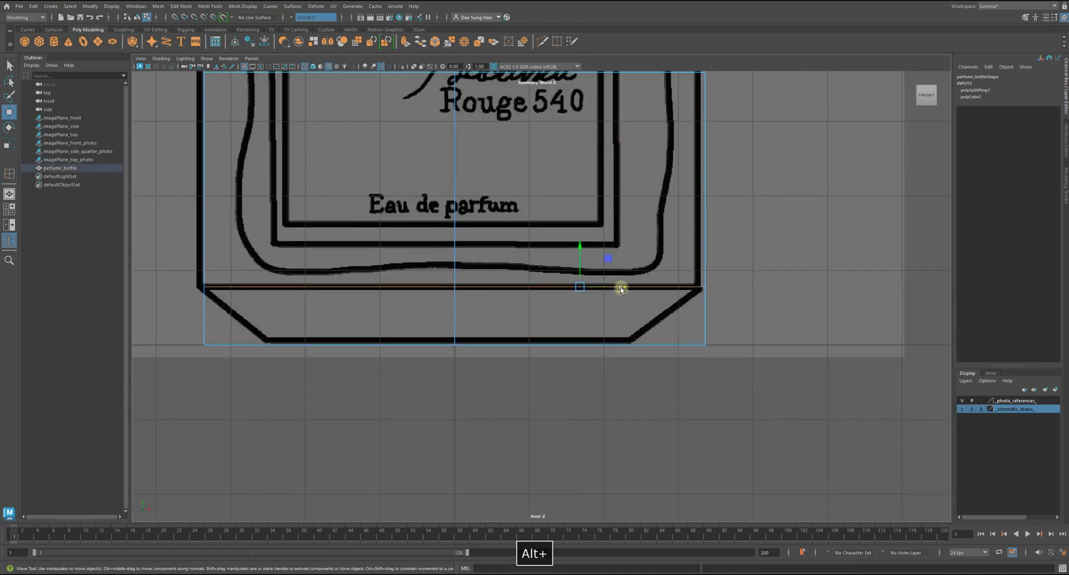
{"action": "right_click", "coordinate": [703, 344]}
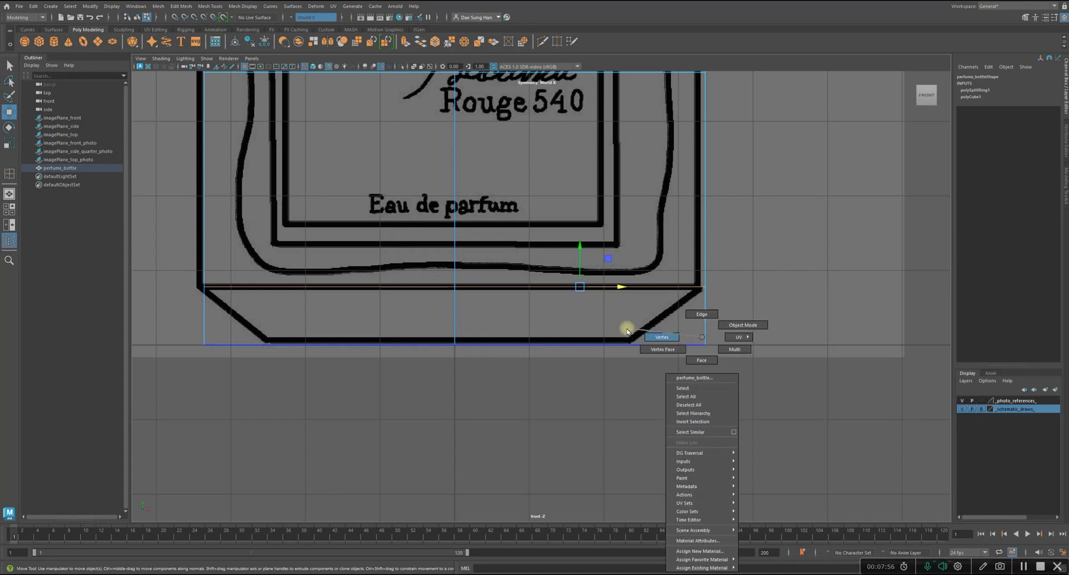
{"action": "left_click", "coordinate": [792, 301]}
{"action": "right_click", "coordinate": [792, 301]}
{"action": "left_click_drag", "start_coordinate": [728, 371], "coordinate": [669, 338]}
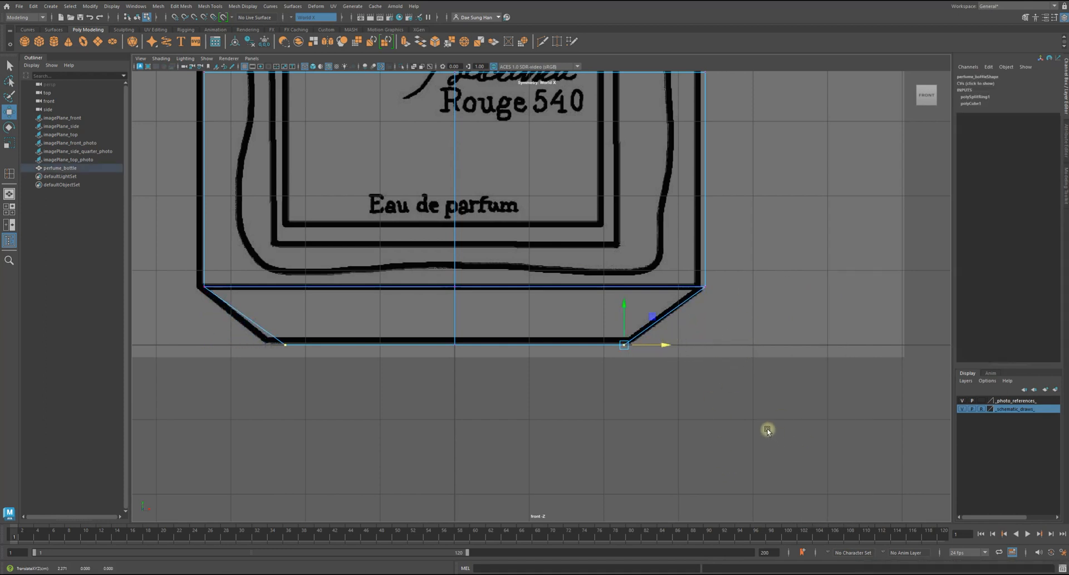
{"action": "left_click", "coordinate": [739, 409]}
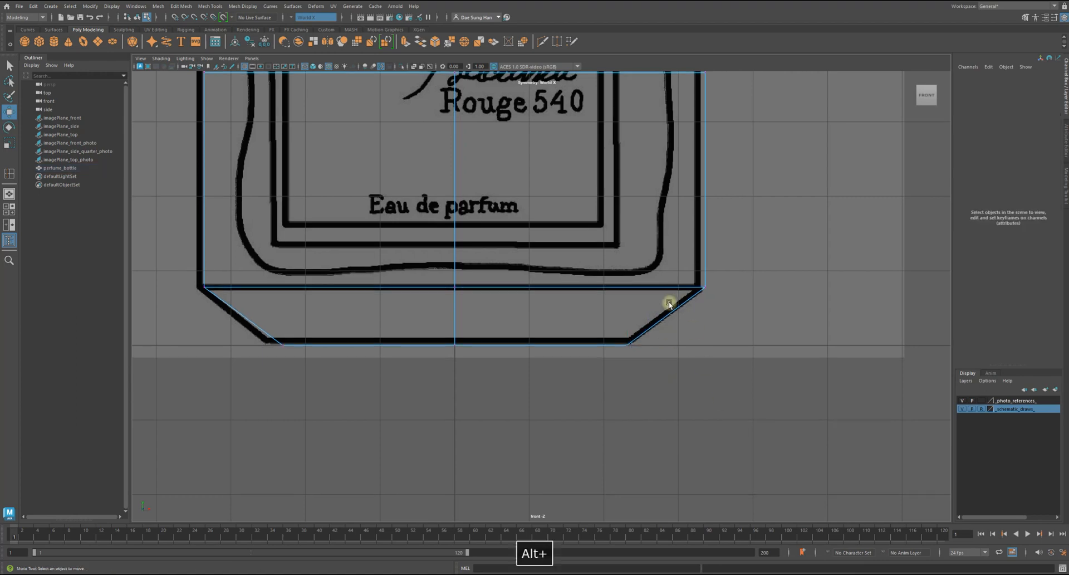
{"action": "middle_click_drag", "start_coordinate": [668, 303], "coordinate": [677, 406], "text": "alt"}
{"action": "right_click_drag", "start_coordinate": [785, 325], "coordinate": [751, 301], "text": "alt"}
{"action": "middle_click_drag", "start_coordinate": [760, 214], "coordinate": [771, 313], "text": "alt"}
{"action": "key", "text": "space"}
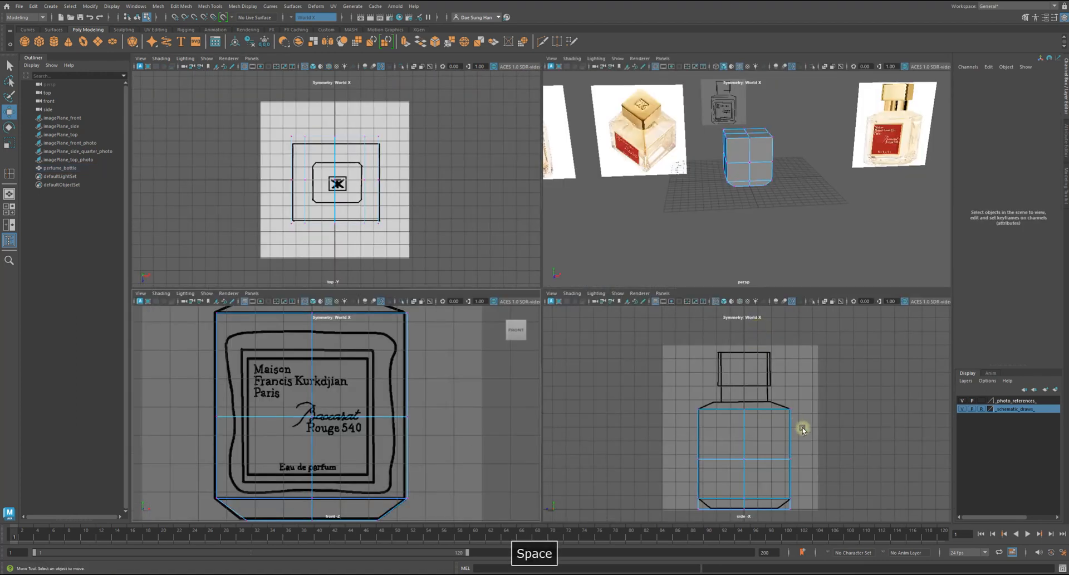
Try to move the bottom corner vertices inward in the side view with World X symmetry active
{"action": "middle_click_drag", "start_coordinate": [721, 438], "coordinate": [720, 343], "text": "alt"}
{"action": "key", "text": "space"}
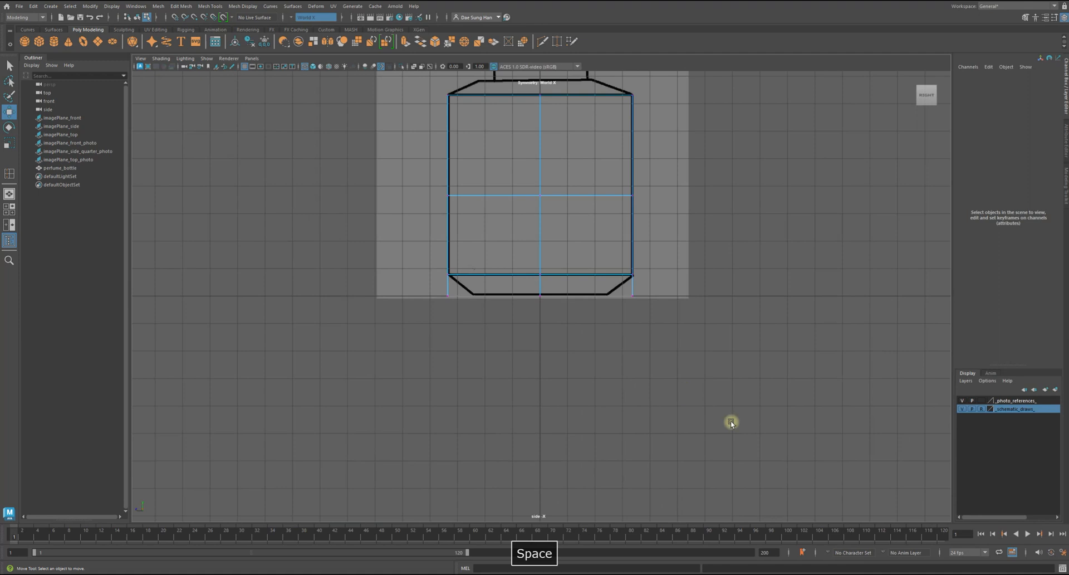
{"action": "middle_click_drag", "start_coordinate": [491, 255], "coordinate": [512, 298], "text": "alt"}
{"action": "right_click_drag", "start_coordinate": [513, 298], "coordinate": [467, 409], "text": "alt"}
{"action": "left_click_drag", "start_coordinate": [469, 393], "coordinate": [423, 342]}
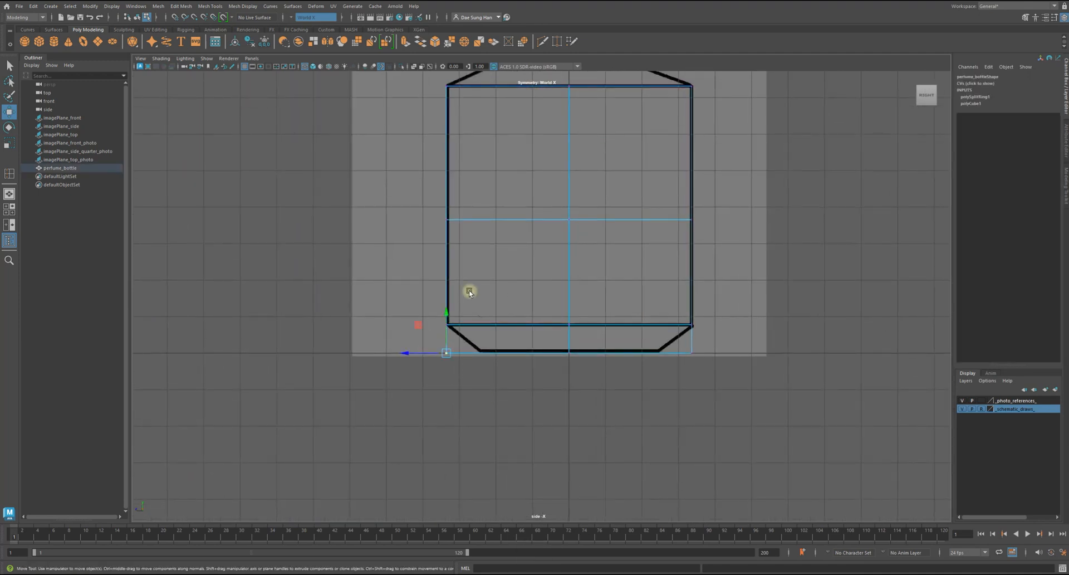
{"action": "middle_click_drag", "start_coordinate": [470, 291], "coordinate": [442, 344], "text": "alt"}
{"action": "mouse_move", "coordinate": [375, 407]}
{"action": "left_mouse_down"}
{"action": "mouse_move", "coordinate": [438, 411]}
{"action": "mouse_move", "coordinate": [382, 412]}
{"action": "left_mouse_up"}
{"action": "key", "text": "z"}
{"action": "right_click_drag", "start_coordinate": [712, 420], "coordinate": [701, 453], "text": "alt"}
{"action": "key", "text": "w"}
{"action": "left_click", "coordinate": [702, 454]}
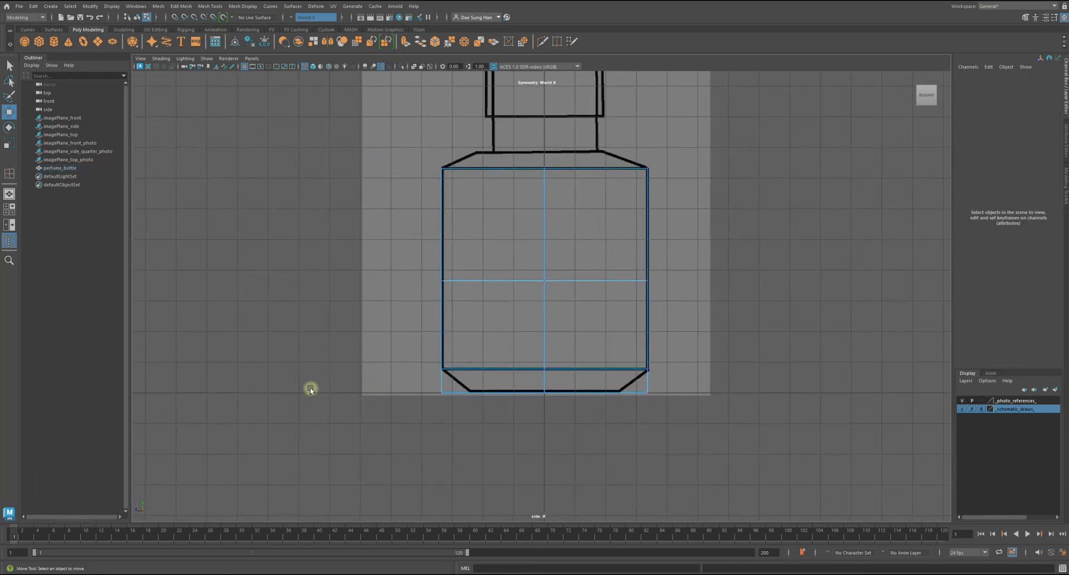
Select the bottle's bottom vertices in the side view and switch the symmetry to World Z
{"action": "left_click_drag", "start_coordinate": [738, 435], "coordinate": [345, 379]}
{"action": "key", "text": "w"}
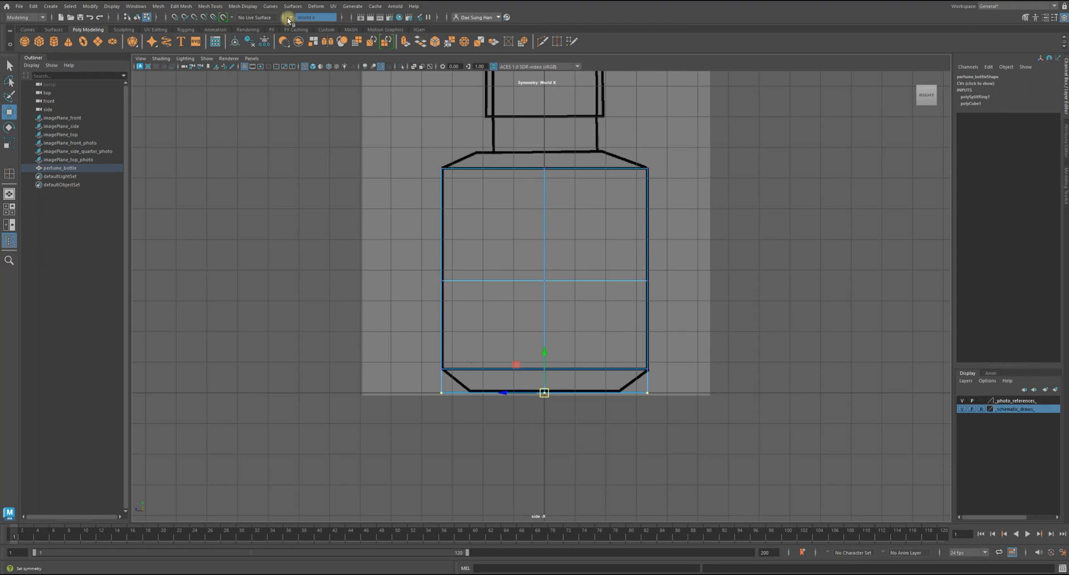
{"action": "left_click", "coordinate": [307, 18]}
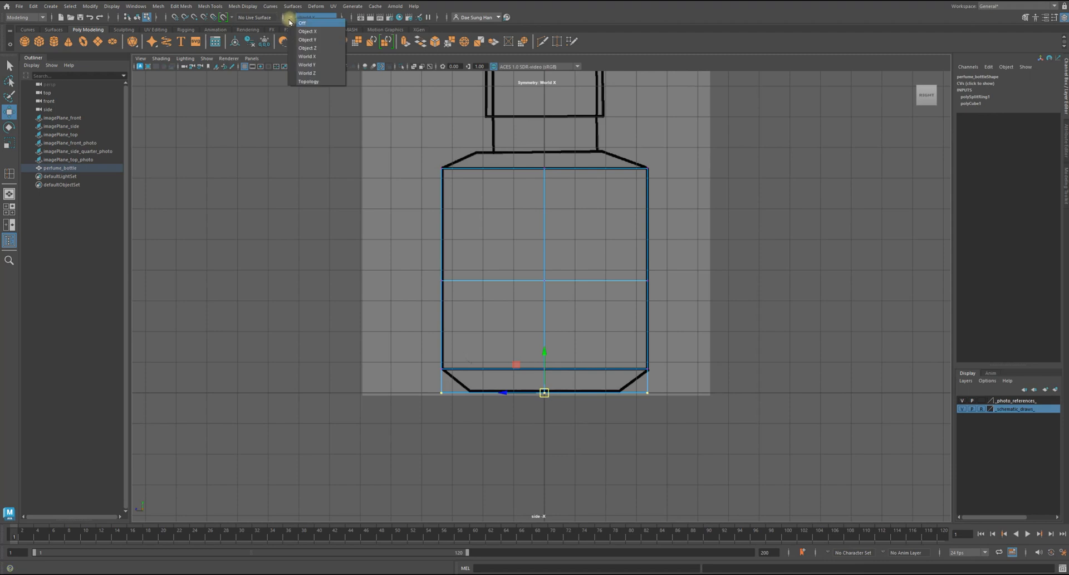
{"action": "left_click", "coordinate": [313, 75]}
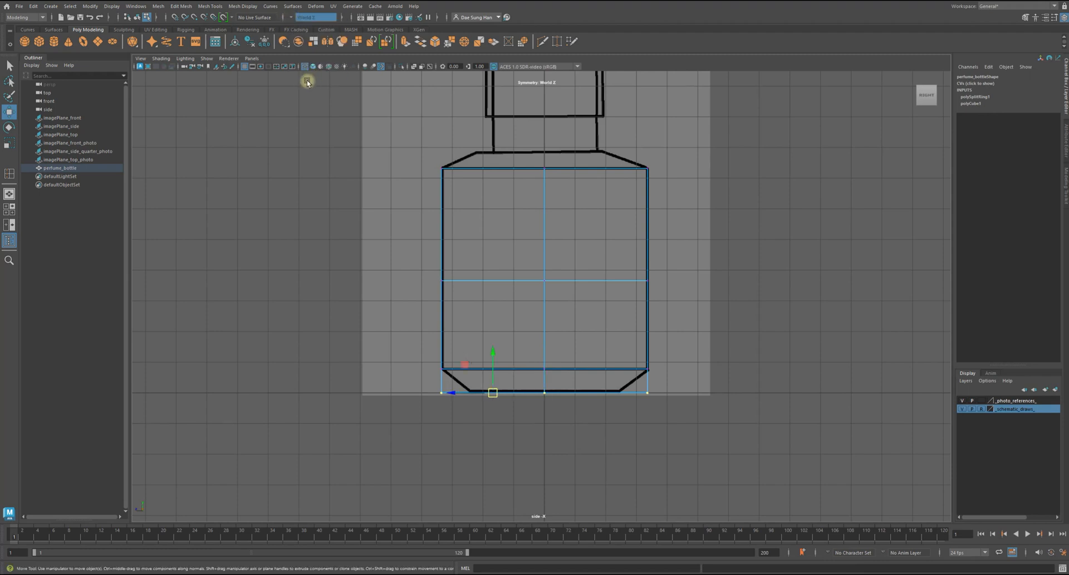
Move the bottom corner vertices symmetrically inward along Z to follow the drawn base bevel in the side view
{"action": "middle_click_drag", "start_coordinate": [519, 402], "coordinate": [515, 339], "text": "alt"}
{"action": "right_click_drag", "start_coordinate": [516, 339], "coordinate": [679, 409], "text": "alt"}
{"action": "left_click_drag", "start_coordinate": [397, 381], "coordinate": [358, 346]}
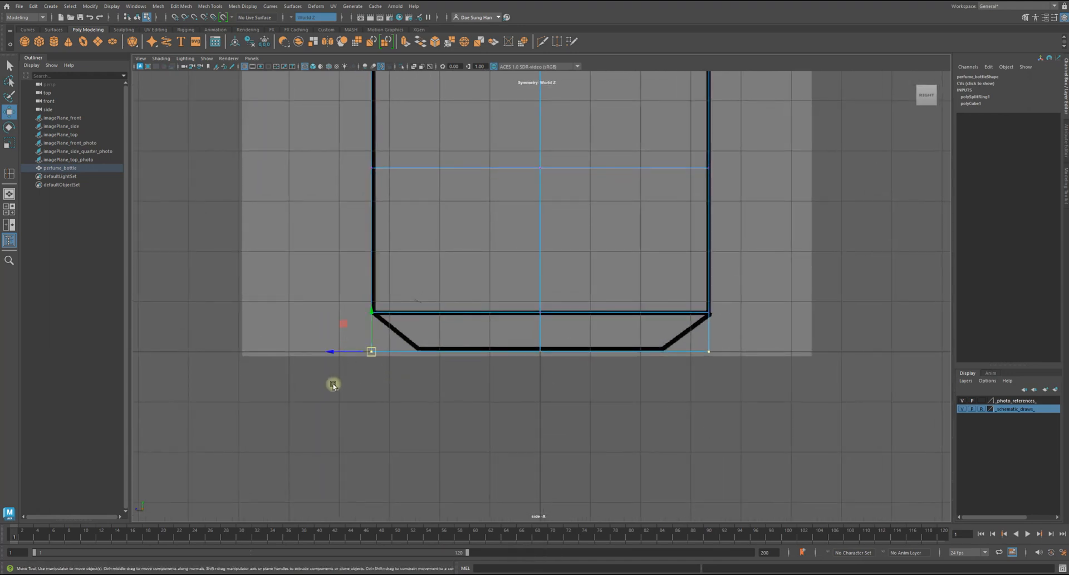
{"action": "left_click_drag", "start_coordinate": [328, 351], "coordinate": [376, 370]}
{"action": "left_click", "coordinate": [358, 392]}
{"action": "right_click_drag", "start_coordinate": [539, 201], "coordinate": [555, 120], "text": "alt"}
{"action": "middle_click_drag", "start_coordinate": [555, 119], "coordinate": [525, 261], "text": "alt"}
Try to apply Soften/Harden Edges with default settings to the bottle's bevelled base in the perspective view
{"action": "key", "text": "space"}
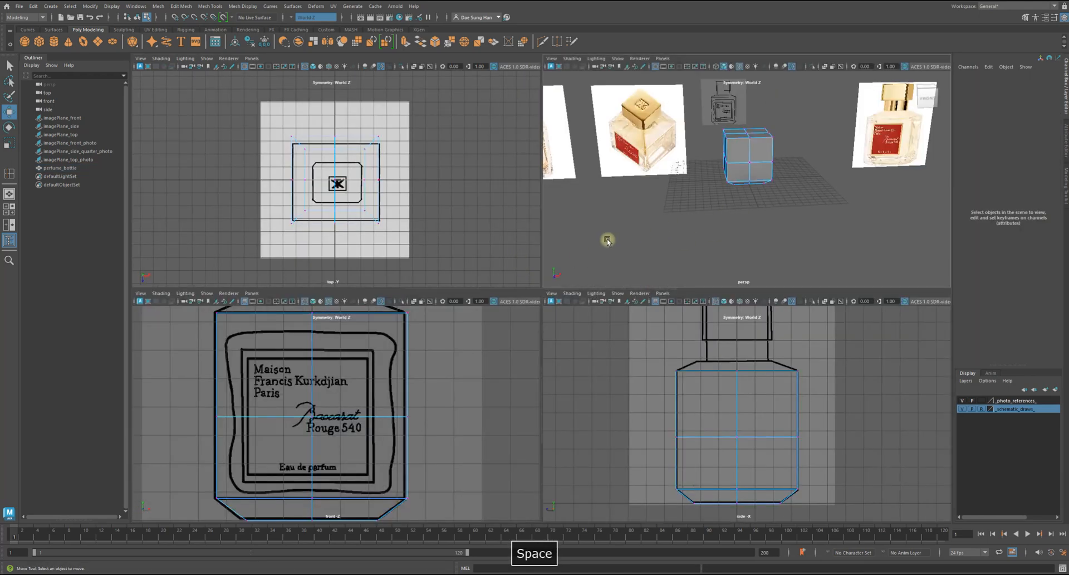
{"action": "key", "text": "space"}
{"action": "left_click_drag", "start_coordinate": [607, 238], "coordinate": [504, 291], "text": "alt"}
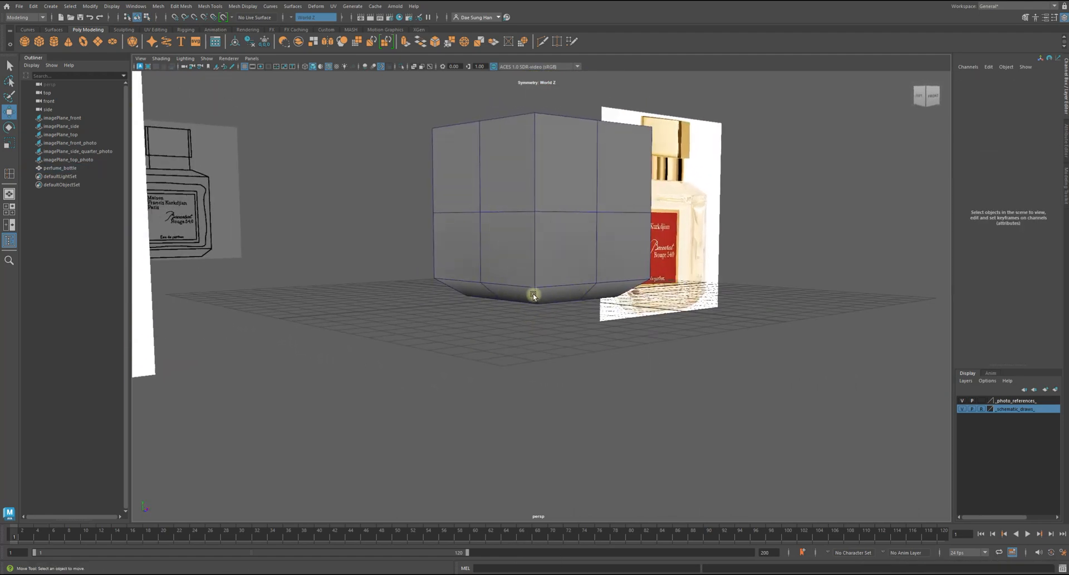
{"action": "left_click_drag", "start_coordinate": [581, 299], "coordinate": [655, 293], "text": "alt"}
{"action": "left_click_drag", "start_coordinate": [446, 258], "coordinate": [508, 274], "text": "alt"}
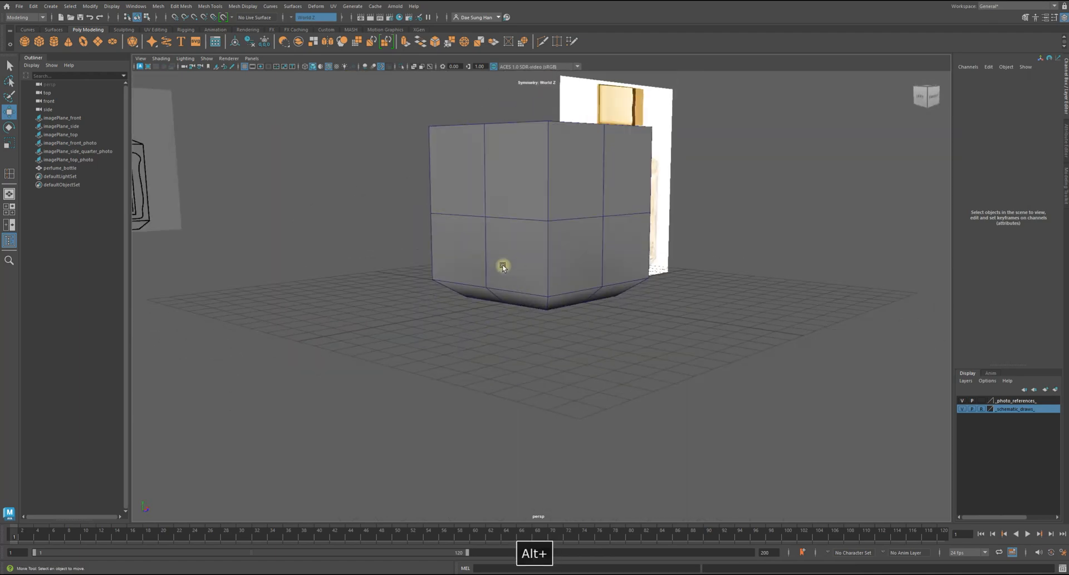
{"action": "left_click", "coordinate": [243, 7]}
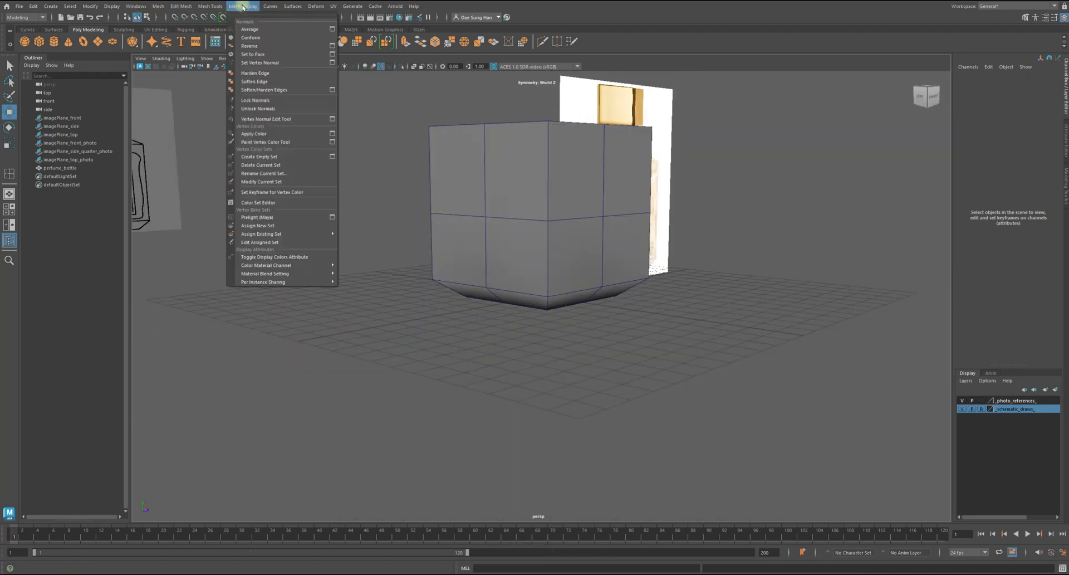
{"action": "left_click", "coordinate": [332, 89]}
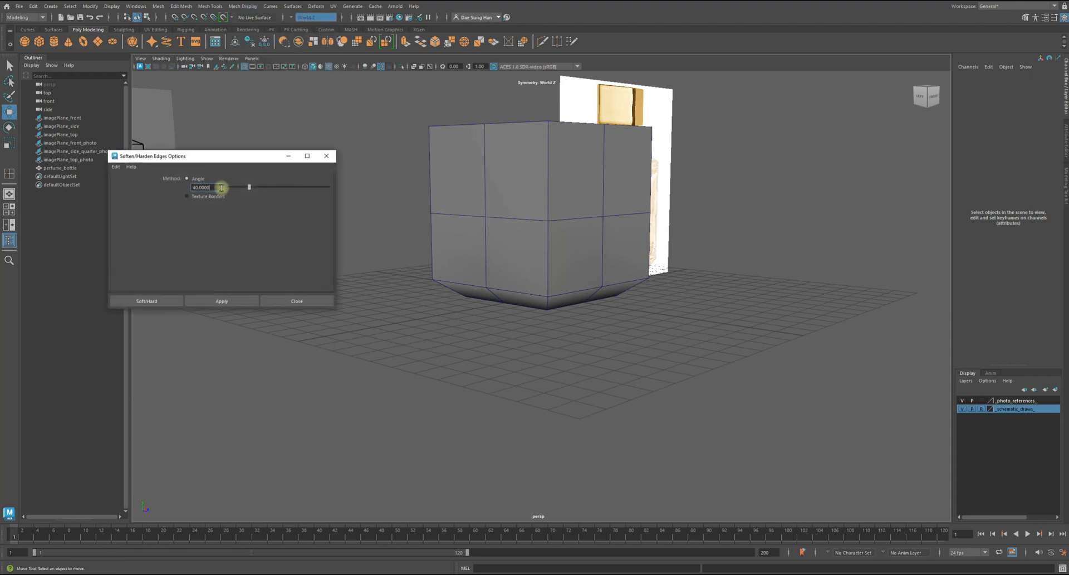
{"action": "left_click", "coordinate": [116, 167]}
{"action": "left_click", "coordinate": [138, 188]}
{"action": "left_click", "coordinate": [151, 301]}
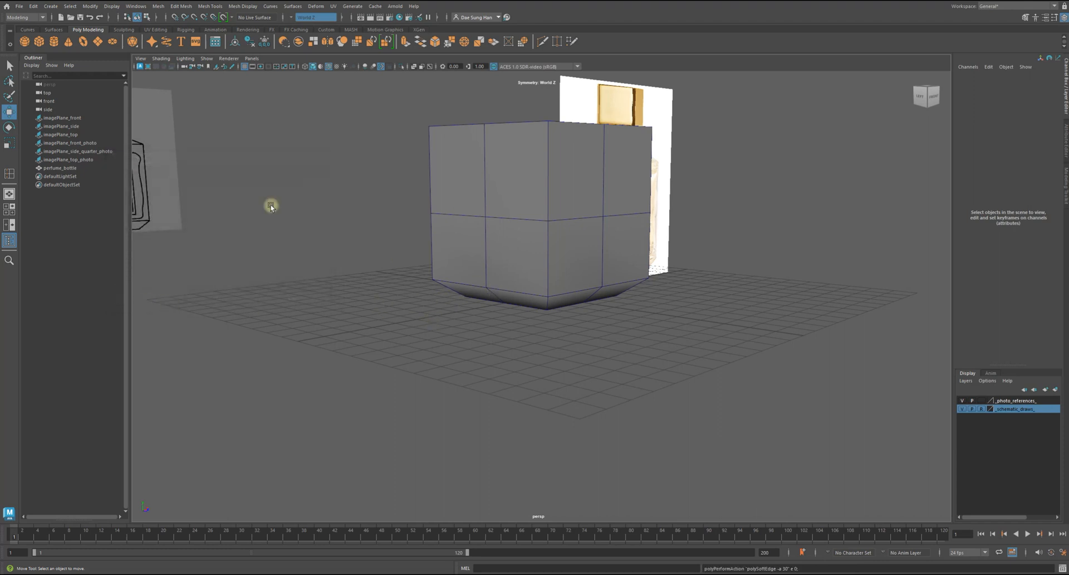
Apply Soften/Harden Edges to the perfume bottle with an angle of 20
{"action": "left_click", "coordinate": [243, 6]}
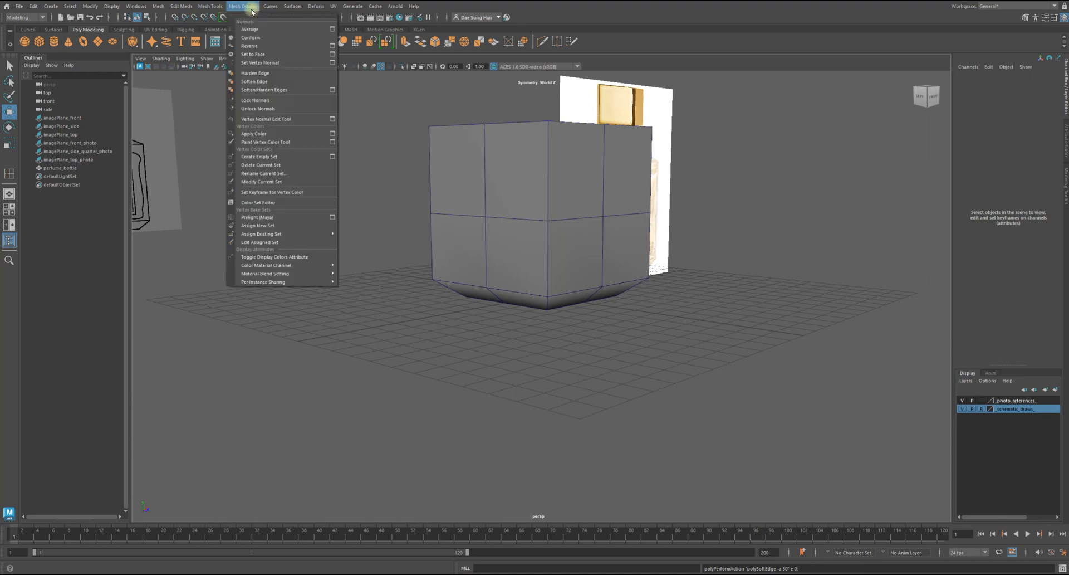
{"action": "left_click", "coordinate": [332, 89]}
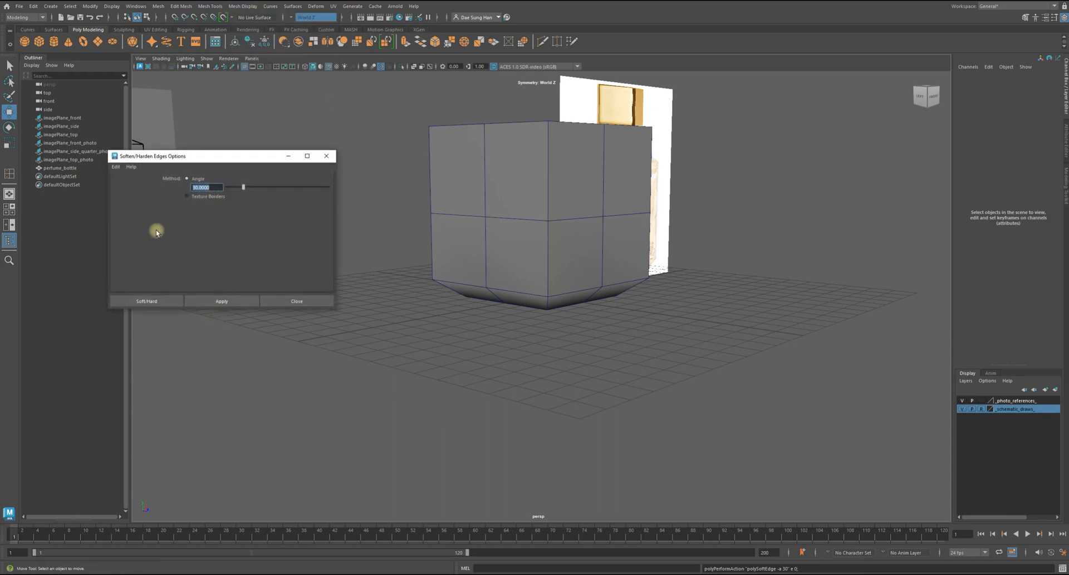
{"action": "type", "text": "20"}
{"action": "left_click", "coordinate": [225, 301]}
{"action": "left_click", "coordinate": [494, 207]}
{"action": "left_click", "coordinate": [244, 304]}
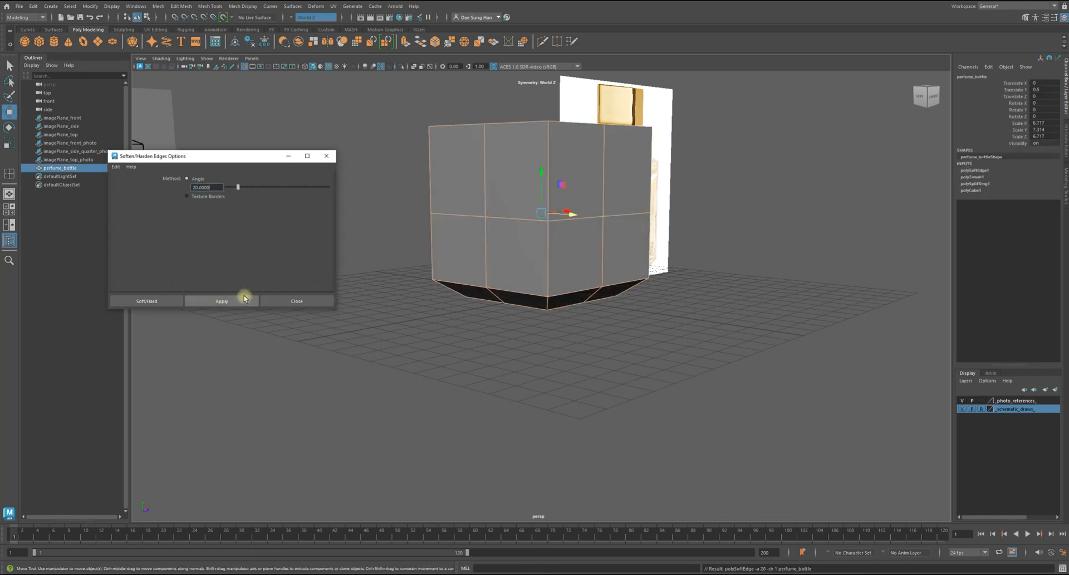
{"action": "left_click", "coordinate": [513, 369]}
{"action": "left_click_drag", "start_coordinate": [670, 323], "coordinate": [621, 270], "text": "alt"}
{"action": "left_click", "coordinate": [319, 305]}
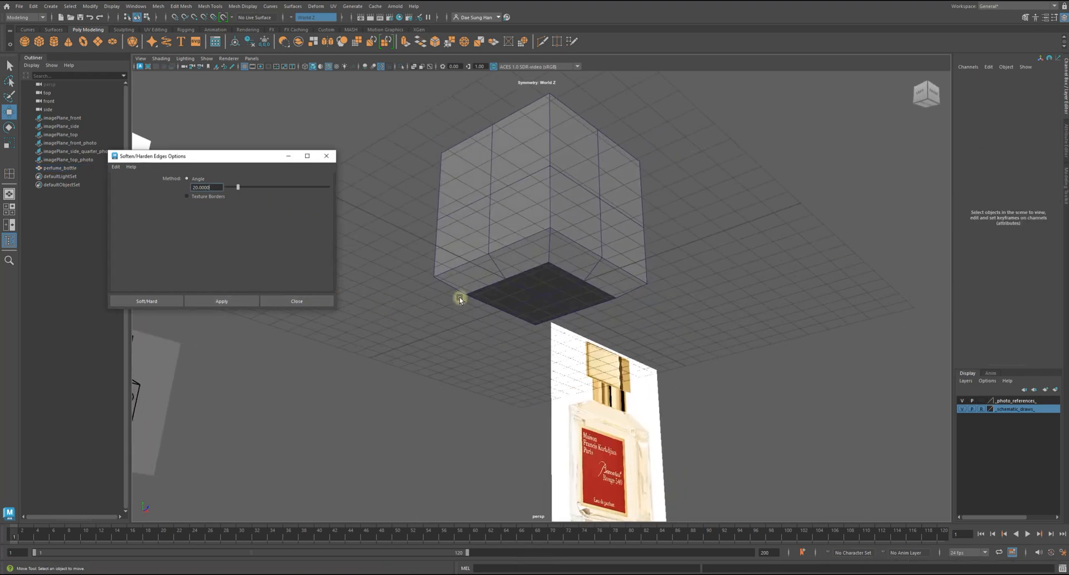
{"action": "left_click", "coordinate": [297, 301]}
Examine the bottle's top in perspective and compare it with the drawn shoulder slope in the front view
{"action": "left_click_drag", "start_coordinate": [312, 305], "coordinate": [437, 280], "text": "alt"}
{"action": "left_click_drag", "start_coordinate": [641, 230], "coordinate": [595, 241], "text": "alt"}
{"action": "key", "text": "space"}
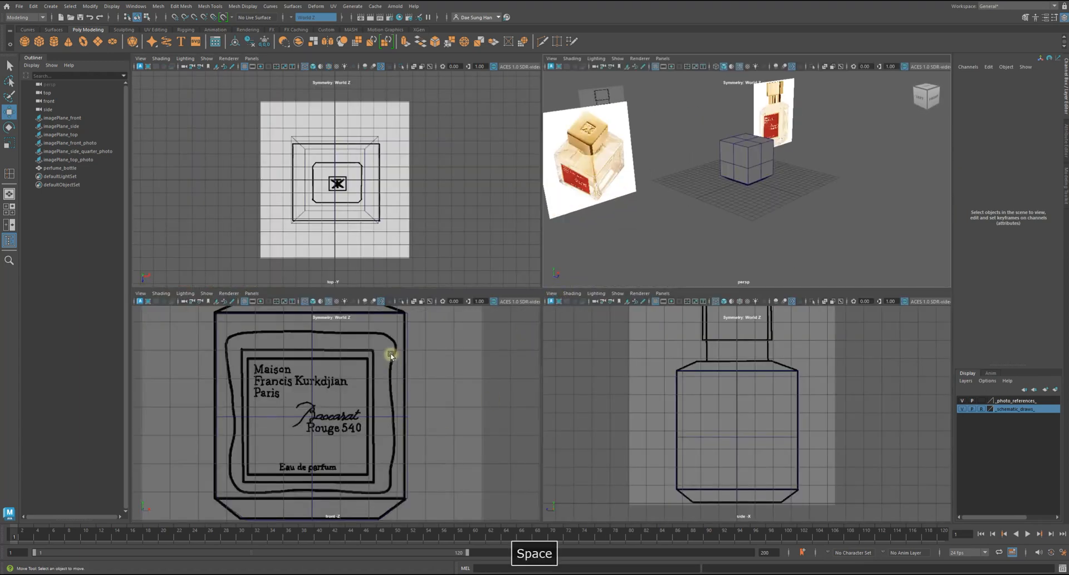
{"action": "middle_click_drag", "start_coordinate": [391, 356], "coordinate": [415, 396], "text": "alt"}
{"action": "key", "text": "space"}
{"action": "right_click_drag", "start_coordinate": [607, 367], "coordinate": [561, 358], "text": "alt"}
{"action": "middle_click_drag", "start_coordinate": [544, 330], "coordinate": [538, 350], "text": "alt"}
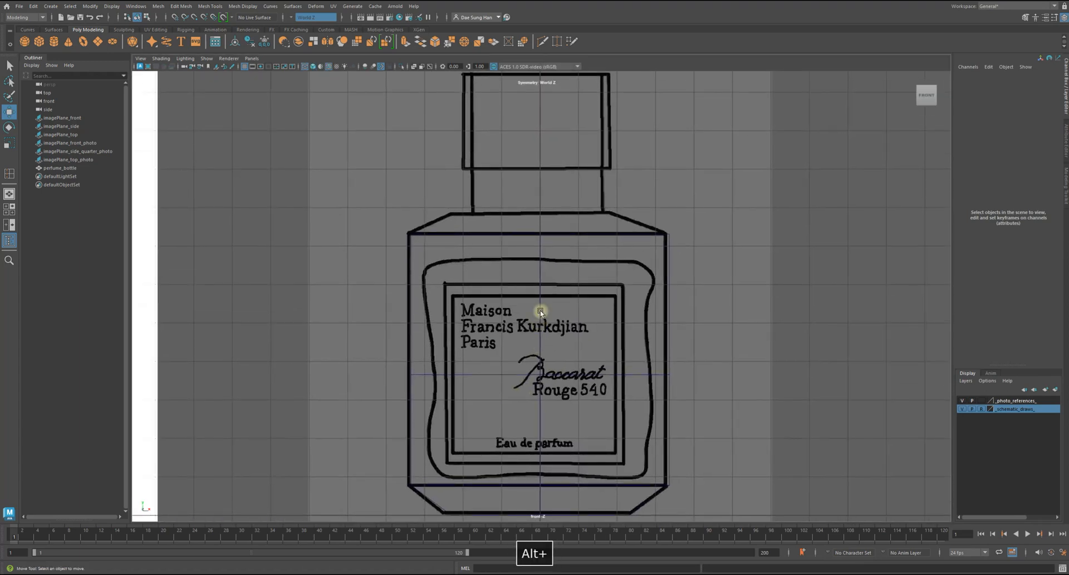
{"action": "key", "text": "space"}
{"action": "mouse_move", "coordinate": [780, 156]}
{"action": "left_mouse_down", "text": "alt"}
{"action": "mouse_move", "coordinate": [801, 150]}
{"action": "mouse_move", "coordinate": [771, 159]}
{"action": "left_mouse_up", "text": "alt"}
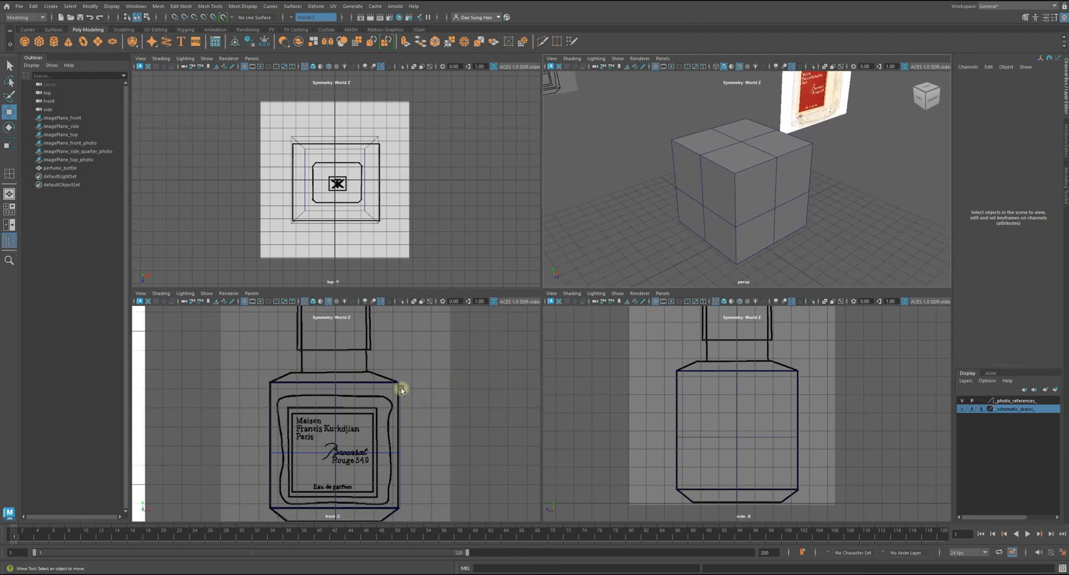
Select the four top faces of the bottle in face mode and turn symmetry off
{"action": "left_click", "coordinate": [741, 134]}
{"action": "right_click", "coordinate": [746, 132]}
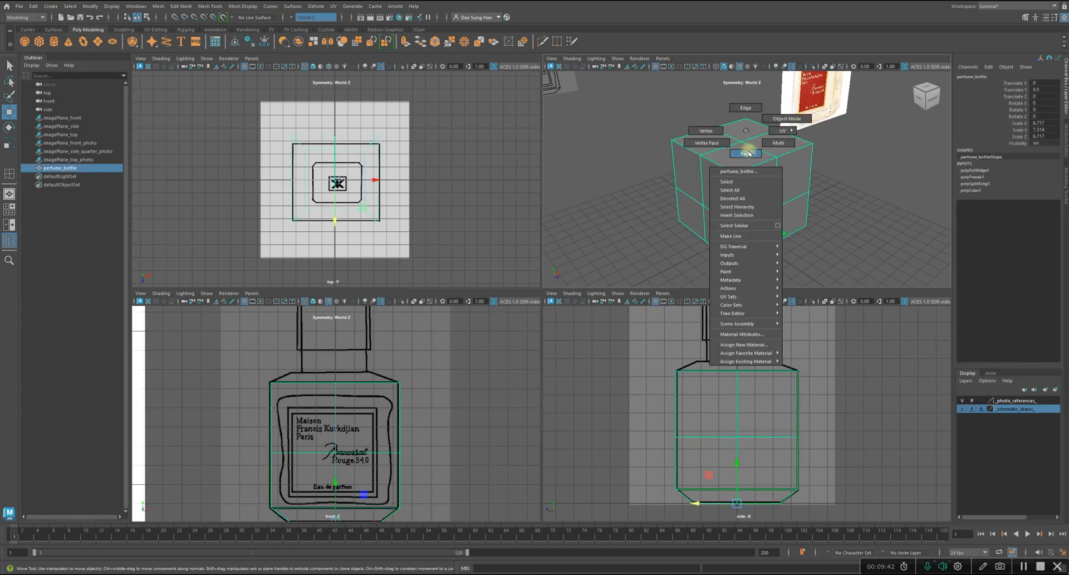
{"action": "left_click", "coordinate": [749, 153]}
{"action": "left_click", "coordinate": [782, 148]}
{"action": "left_click_drag", "start_coordinate": [791, 141], "coordinate": [827, 172], "text": "alt"}
{"action": "key", "text": "w"}
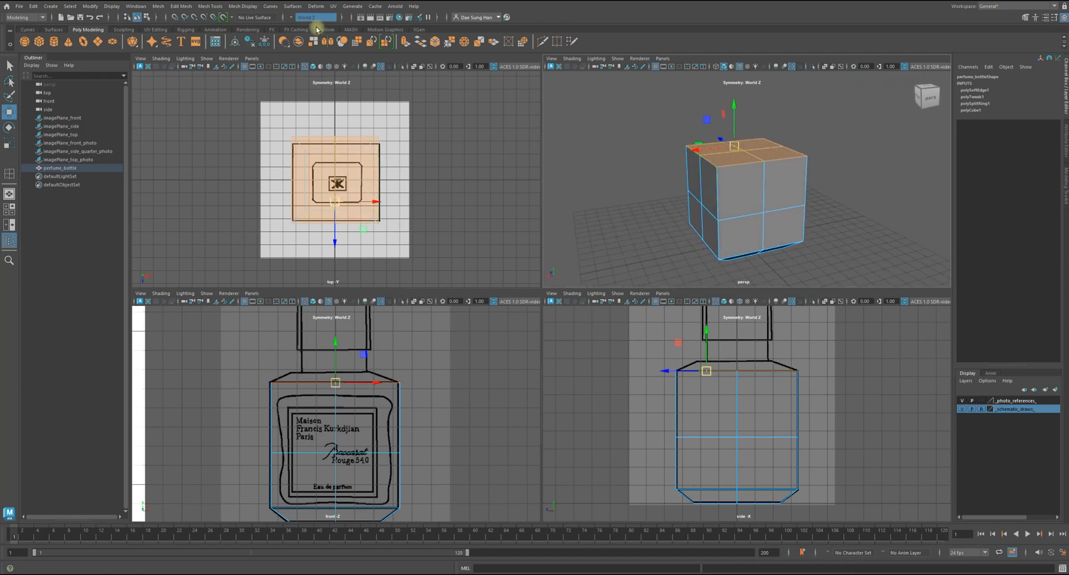
{"action": "left_click", "coordinate": [296, 18]}
{"action": "left_click", "coordinate": [304, 21]}
{"action": "mouse_move", "coordinate": [757, 178]}
{"action": "left_mouse_down", "text": "alt"}
{"action": "mouse_move", "coordinate": [743, 177]}
{"action": "mouse_move", "coordinate": [929, 172]}
{"action": "mouse_move", "coordinate": [924, 163]}
{"action": "mouse_move", "coordinate": [774, 166]}
{"action": "left_mouse_up", "text": "alt"}
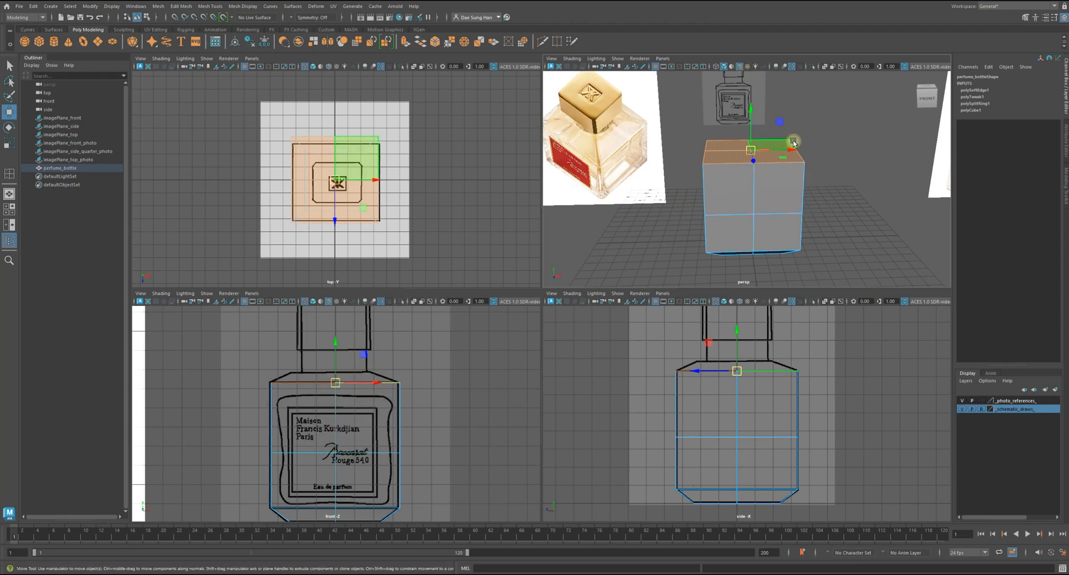
Extrude the top faces upward to the drawn shoulder height with a Local Translate Z of 0.589
{"action": "right_click", "coordinate": [830, 115], "text": "shift"}
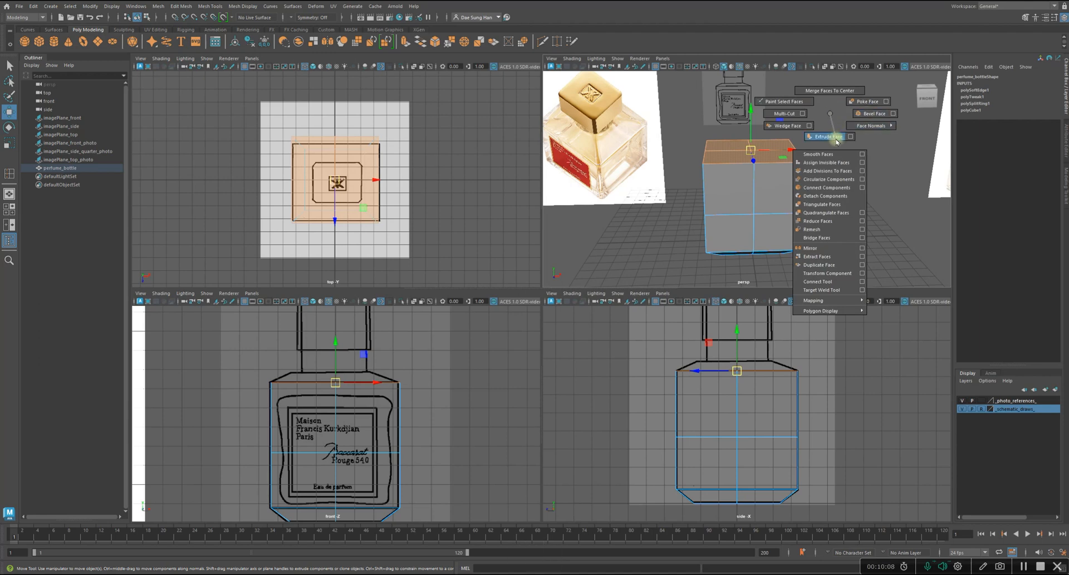
{"action": "left_click", "coordinate": [833, 137]}
{"action": "left_click_drag", "start_coordinate": [641, 102], "coordinate": [585, 79]}
{"action": "right_click_drag", "start_coordinate": [853, 162], "coordinate": [810, 185], "text": "alt"}
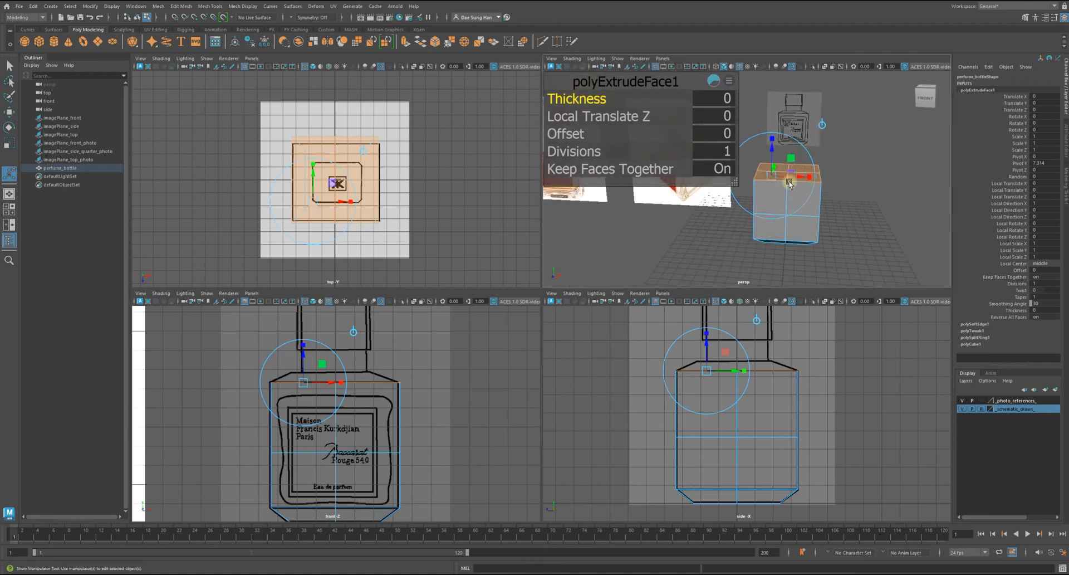
{"action": "left_click", "coordinate": [306, 352]}
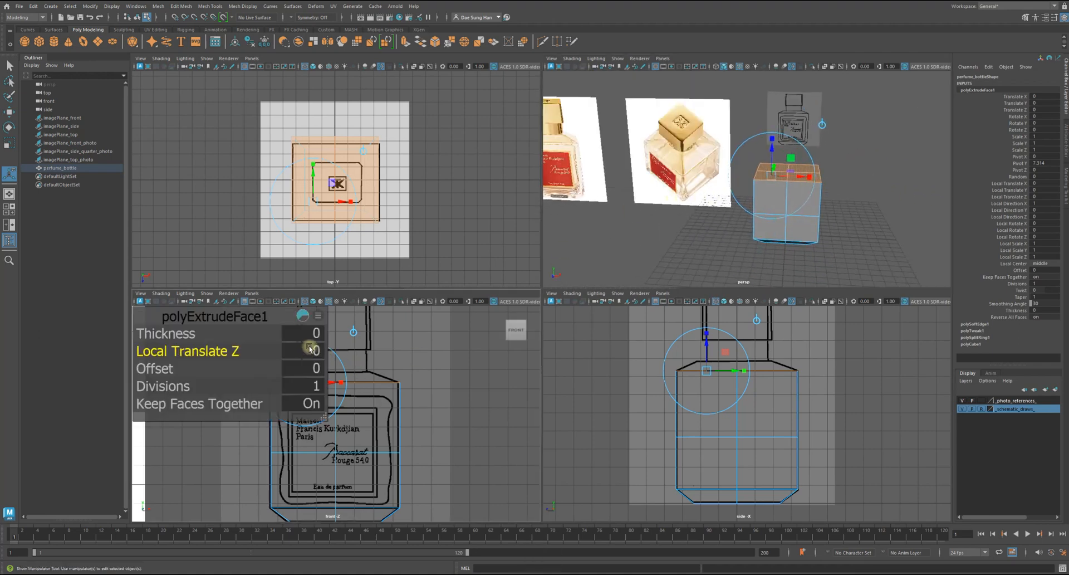
{"action": "middle_click_drag", "start_coordinate": [355, 370], "coordinate": [455, 377], "text": "alt"}
{"action": "left_click_drag", "start_coordinate": [406, 362], "coordinate": [411, 352]}
{"action": "left_click_drag", "start_coordinate": [716, 173], "coordinate": [753, 227], "text": "alt"}
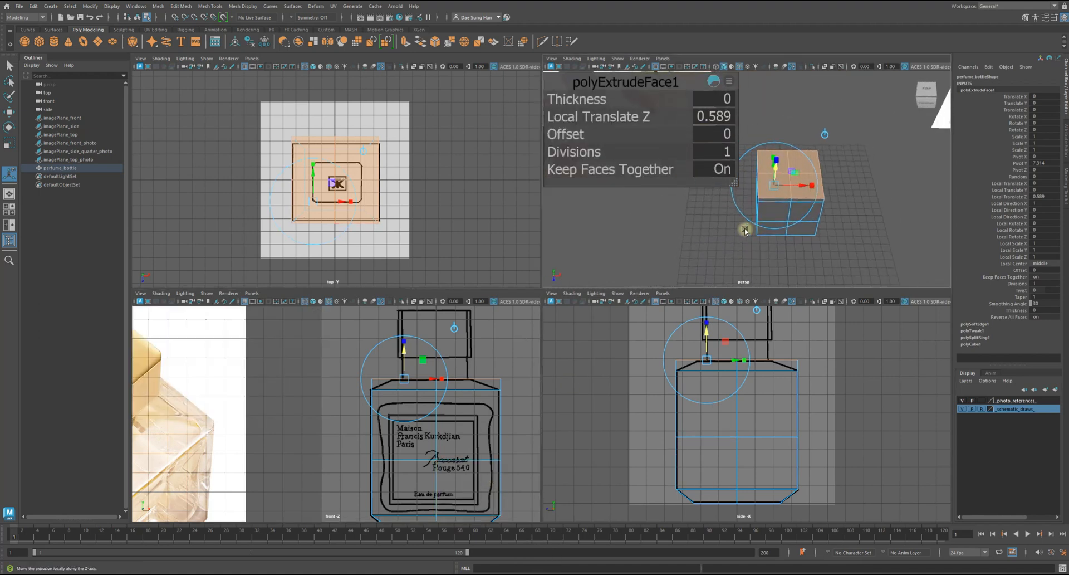
{"action": "right_click_drag", "start_coordinate": [741, 374], "coordinate": [808, 415], "text": "alt"}
Leave the extrude manipulator and examine the extruded top section from several angles in the perspective view
{"action": "key", "text": "w"}
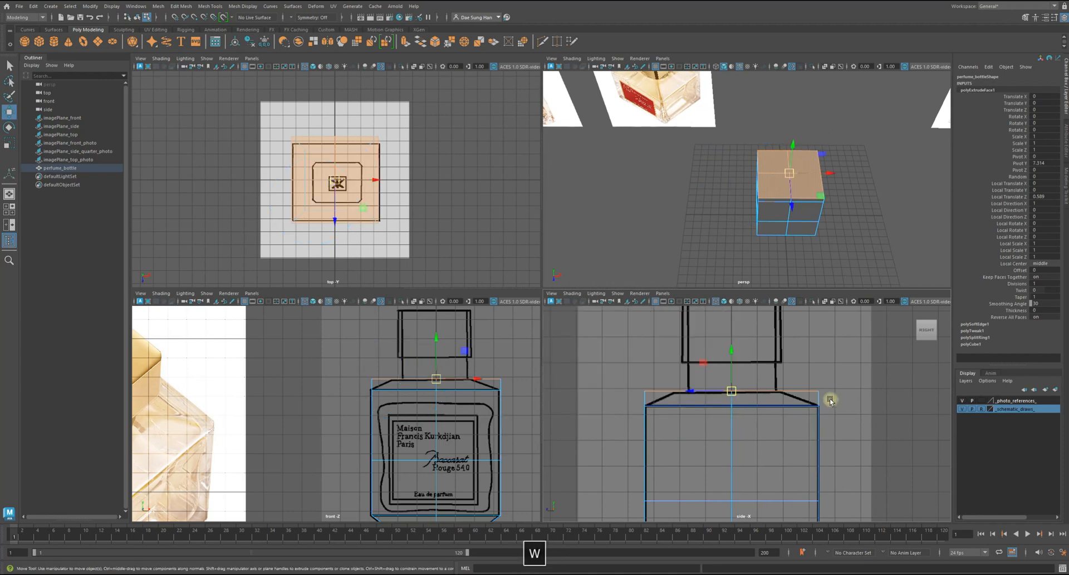
{"action": "left_click_drag", "start_coordinate": [811, 179], "coordinate": [597, 286], "text": "alt"}
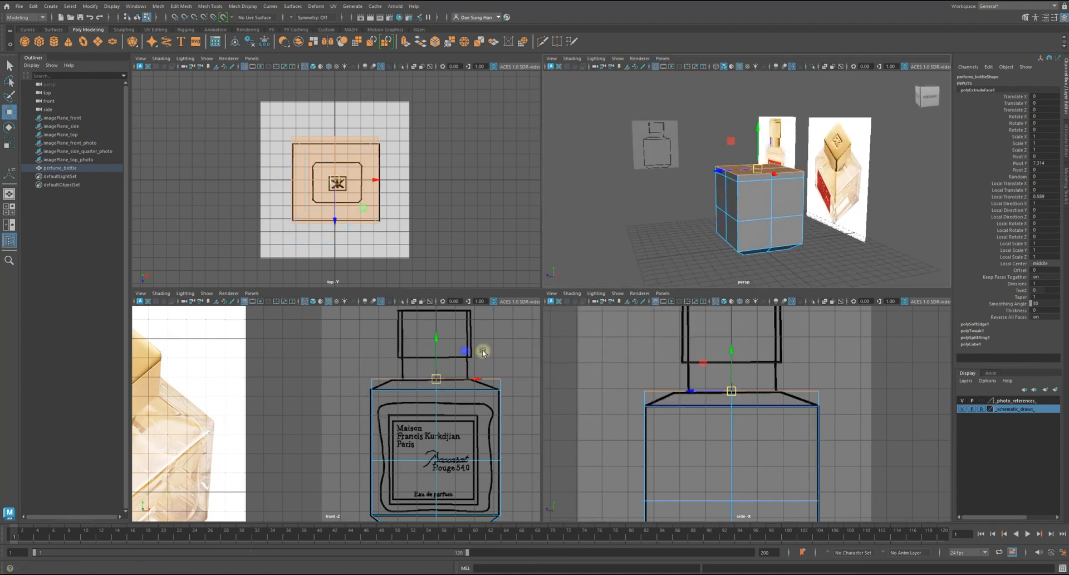
{"action": "left_click", "coordinate": [701, 191]}
{"action": "left_click_drag", "start_coordinate": [654, 172], "coordinate": [803, 213], "text": "alt"}
{"action": "key", "text": "space"}
{"action": "left_click_drag", "start_coordinate": [747, 318], "coordinate": [644, 303], "text": "alt"}
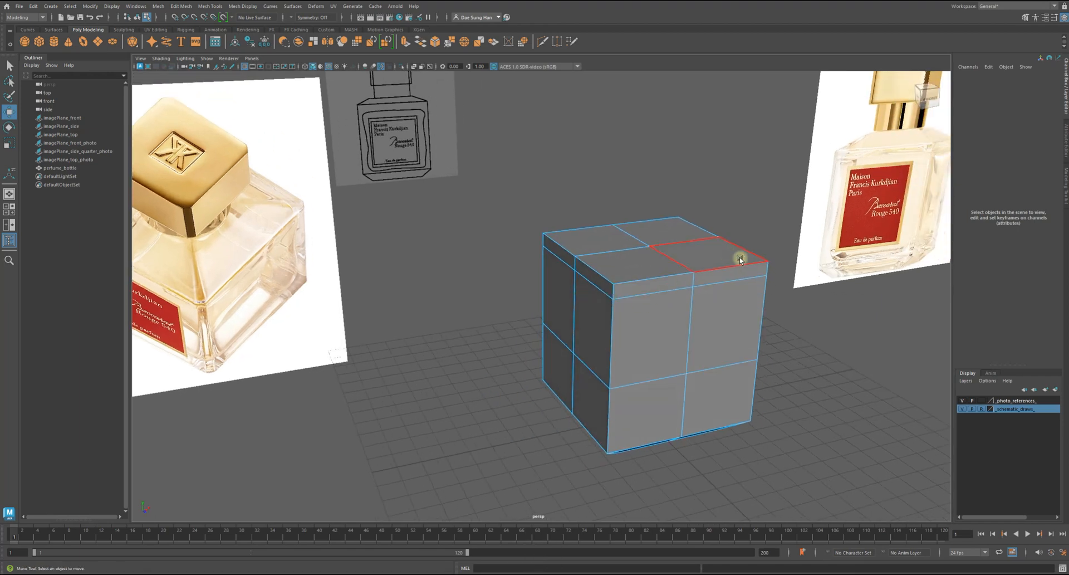
{"action": "left_click_drag", "start_coordinate": [740, 259], "coordinate": [830, 304], "text": "alt"}
Undo back to the top faces' extrusion without height and bring back the extrude manipulator
{"action": "key", "text": "z"}
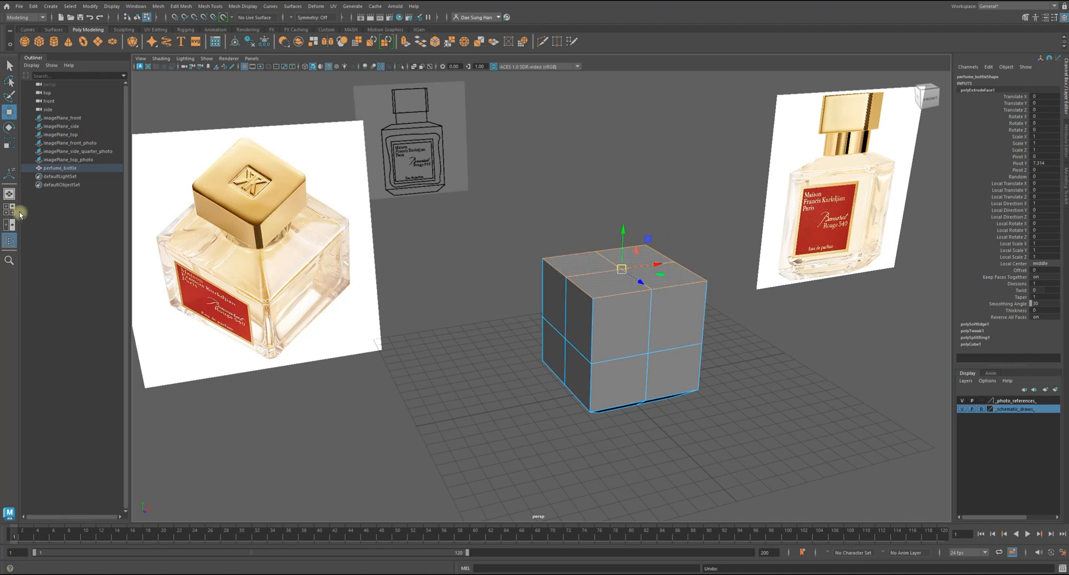
{"action": "left_click", "coordinate": [10, 175]}
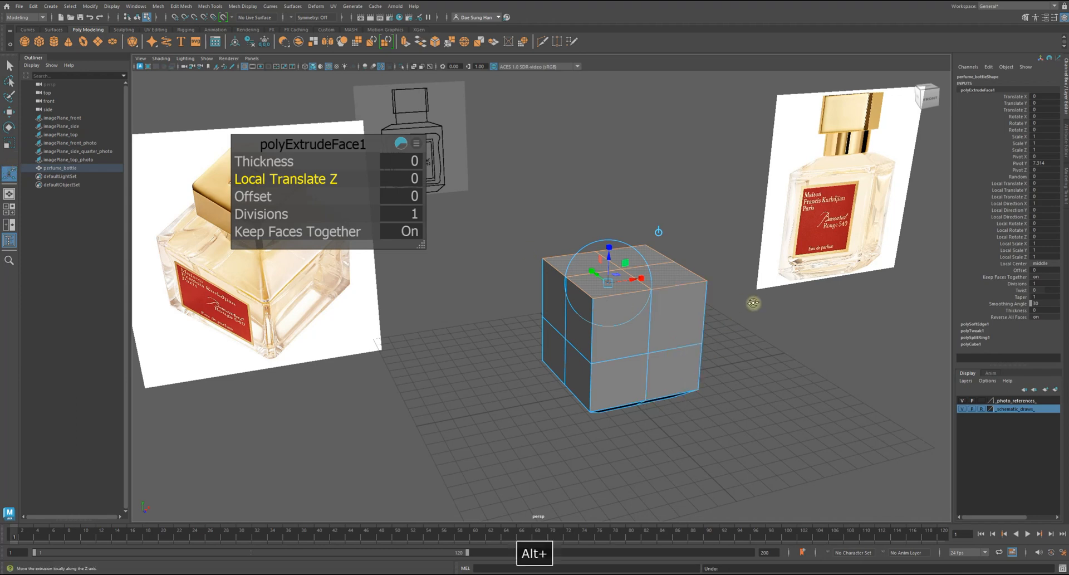
{"action": "left_click_drag", "start_coordinate": [753, 301], "coordinate": [755, 305], "text": "alt"}
{"action": "left_click_drag", "start_coordinate": [674, 218], "coordinate": [746, 368], "text": "alt"}
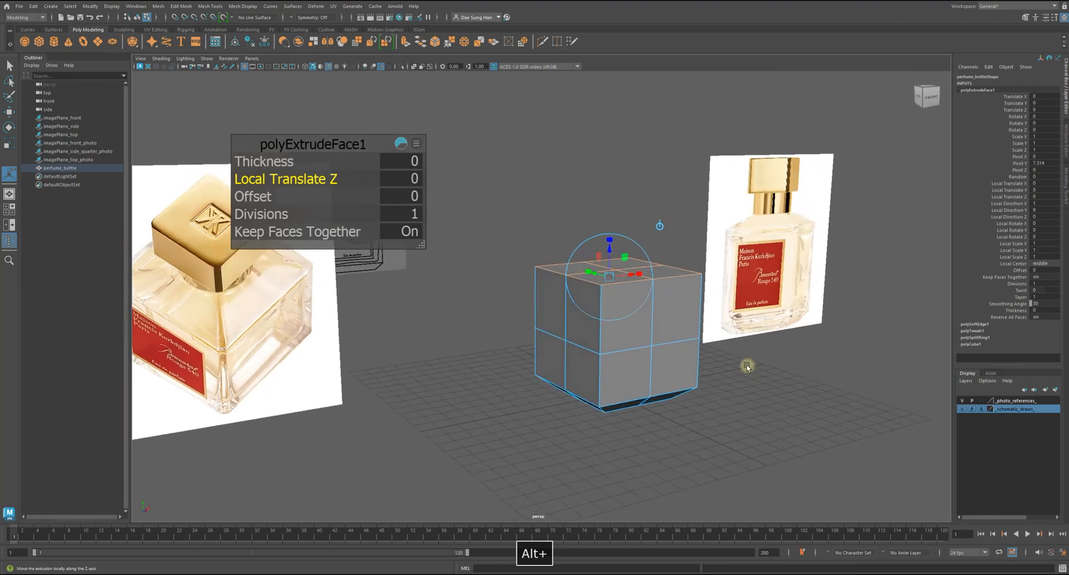
Leave the extrude manipulator and reselect the whole perfume bottle in object mode
{"action": "left_click", "coordinate": [748, 366]}
{"action": "key", "text": "q"}
{"action": "key", "text": "F8"}
{"action": "left_click", "coordinate": [525, 153]}
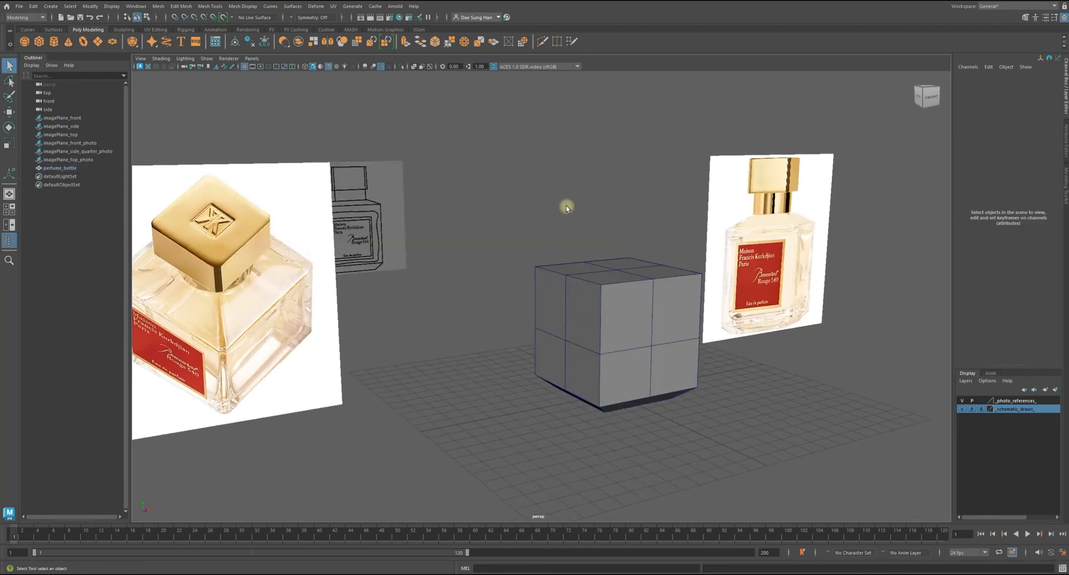
{"action": "left_click", "coordinate": [663, 318]}
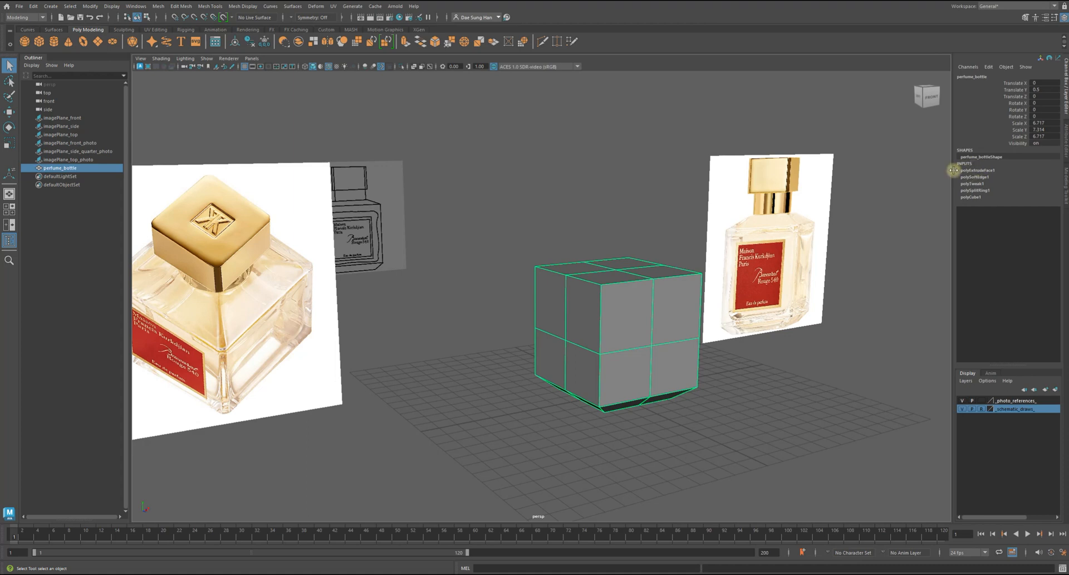
Select the middle vertex of one top edge in vertex mode and try to move it away from the bottle
{"action": "left_click_drag", "start_coordinate": [931, 190], "coordinate": [632, 225], "text": "alt"}
{"action": "right_click", "coordinate": [632, 225]}
{"action": "left_click", "coordinate": [591, 228]}
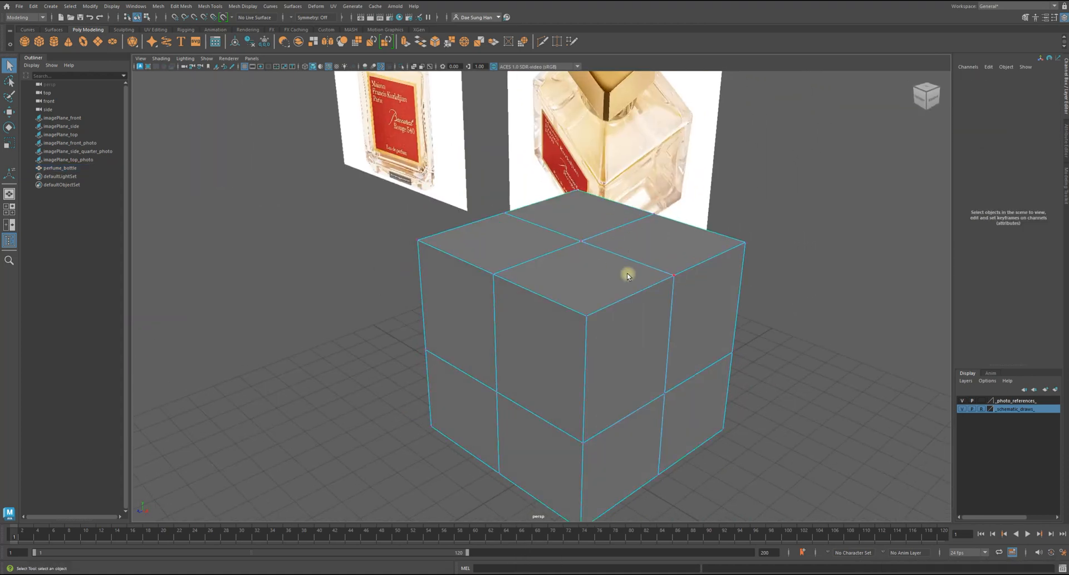
{"action": "left_click", "coordinate": [673, 277]}
{"action": "key", "text": "w"}
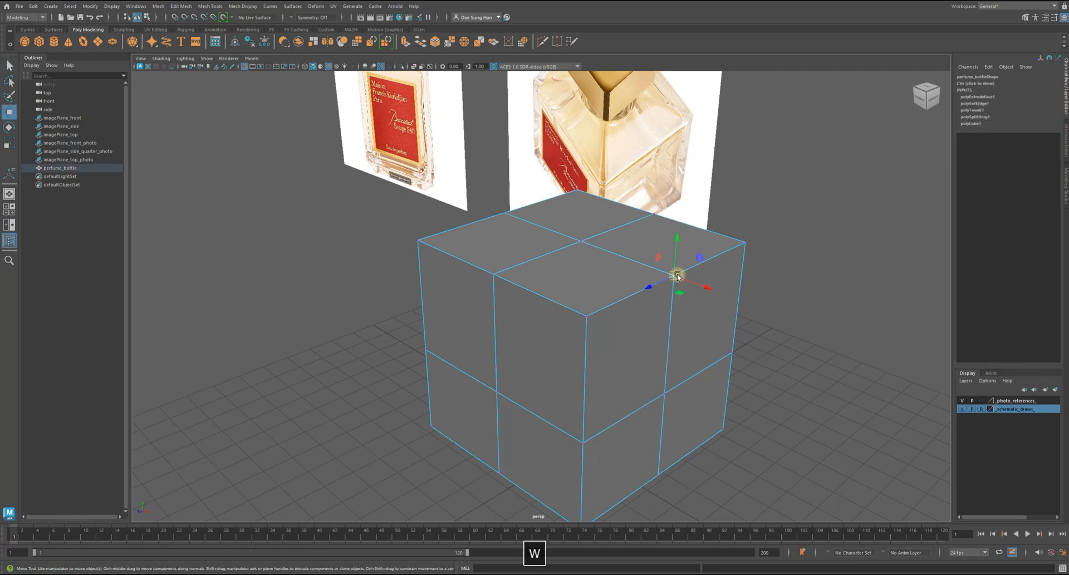
{"action": "left_click_drag", "start_coordinate": [678, 276], "coordinate": [647, 236]}
{"action": "left_click_drag", "start_coordinate": [762, 278], "coordinate": [637, 310], "text": "alt"}
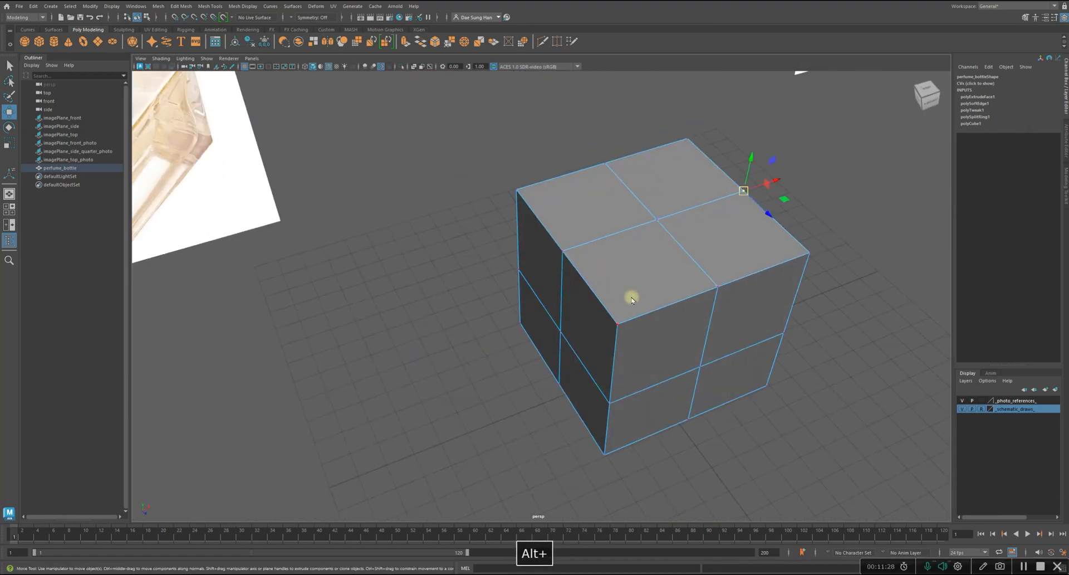
Reselect the bottle in object mode and bring back the extrude manipulator from its polyExtrudeFace1 history
{"action": "left_click", "coordinate": [639, 309]}
{"action": "left_click", "coordinate": [855, 282]}
{"action": "left_click", "coordinate": [770, 245]}
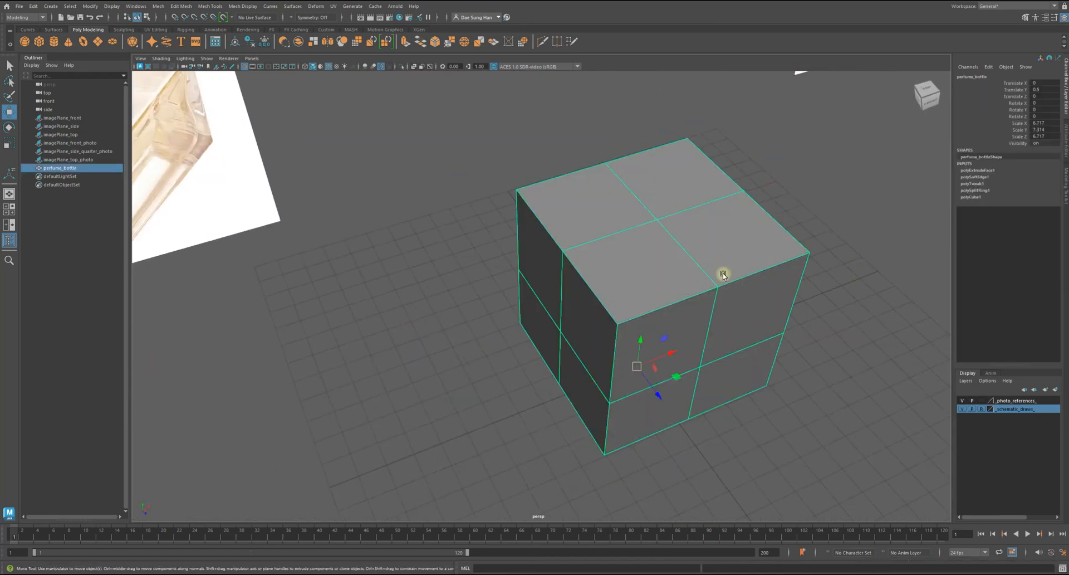
{"action": "left_click", "coordinate": [976, 170]}
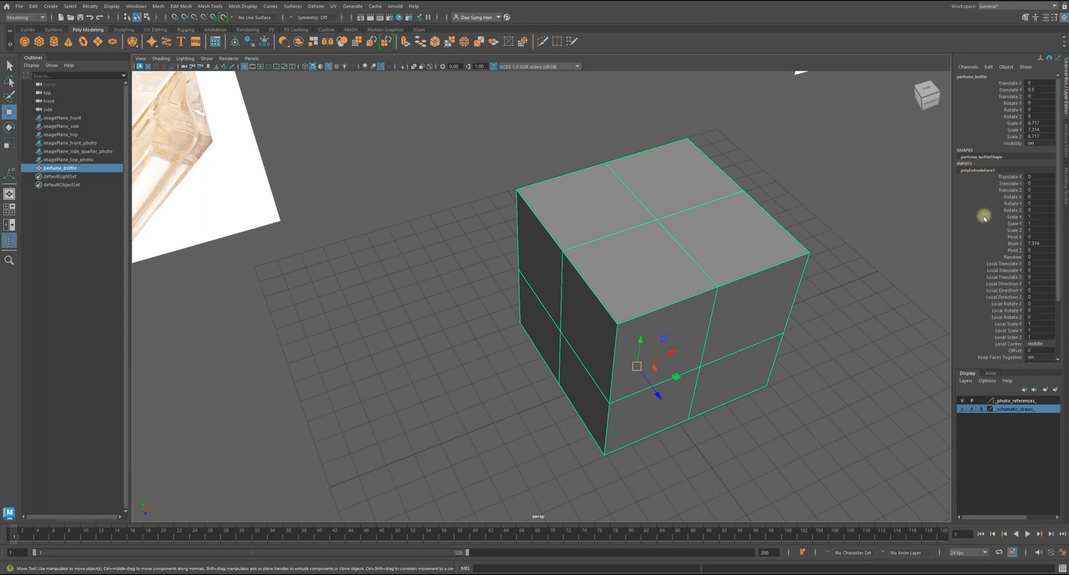
{"action": "scroll", "coordinate": [994, 251], "scroll_direction": "down", "scroll_amount": 3}
{"action": "scroll", "coordinate": [959, 252], "scroll_direction": "up", "scroll_amount": 3}
{"action": "left_click_drag", "start_coordinate": [950, 200], "coordinate": [738, 299], "text": "alt"}
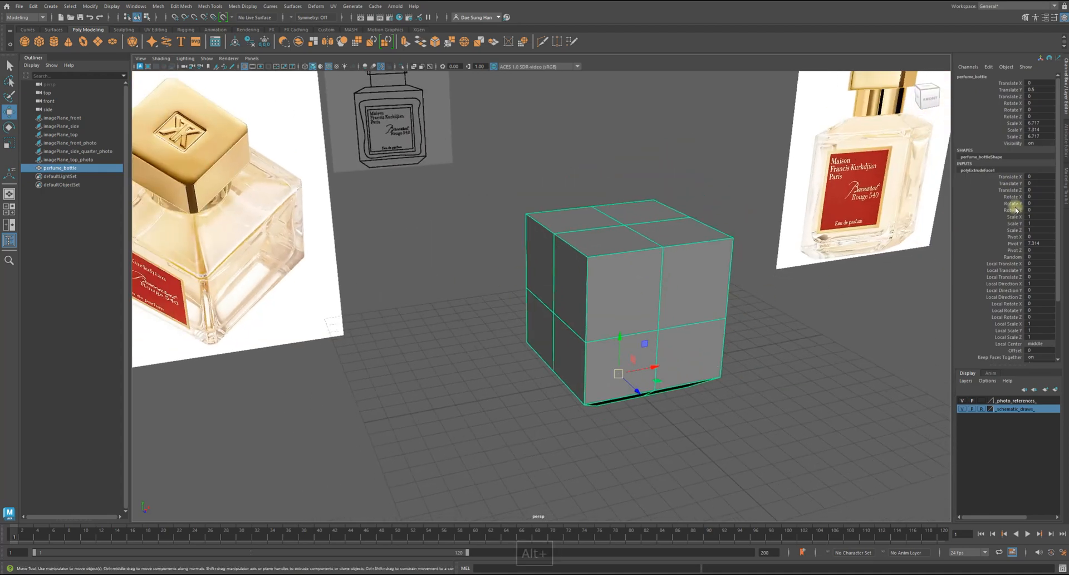
{"action": "left_click", "coordinate": [9, 174]}
{"action": "left_click_drag", "start_coordinate": [699, 245], "coordinate": [676, 245], "text": "alt"}
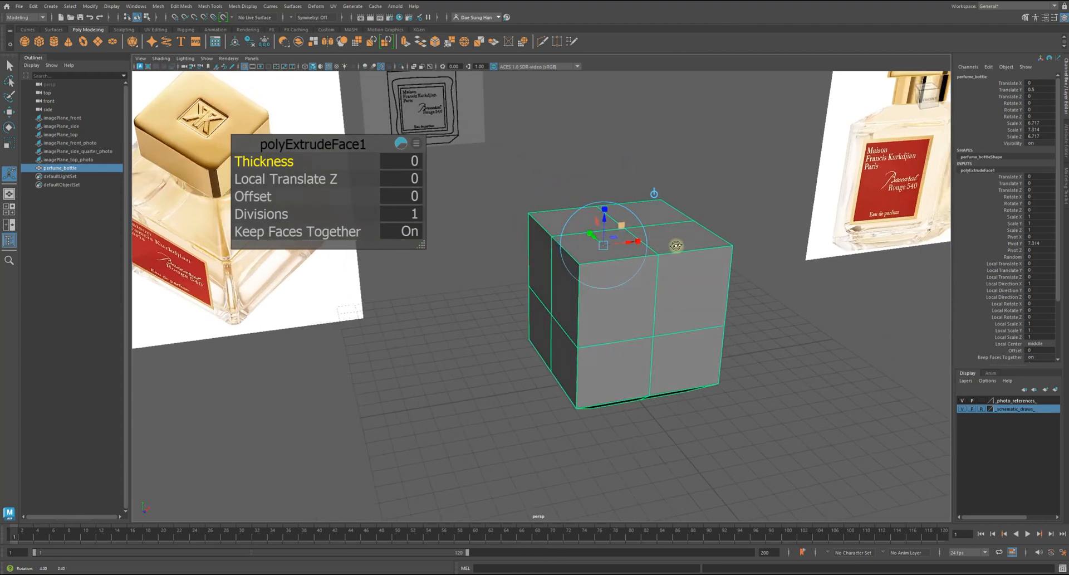
Raise the extruded top faces to the drawn shoulder height in the front view with a Local Translate Z of 0.585
{"action": "left_click_drag", "start_coordinate": [604, 220], "coordinate": [607, 198]}
{"action": "left_click_drag", "start_coordinate": [740, 344], "coordinate": [704, 327], "text": "alt"}
{"action": "left_click_drag", "start_coordinate": [591, 181], "coordinate": [640, 215], "text": "alt"}
{"action": "key", "text": "space"}
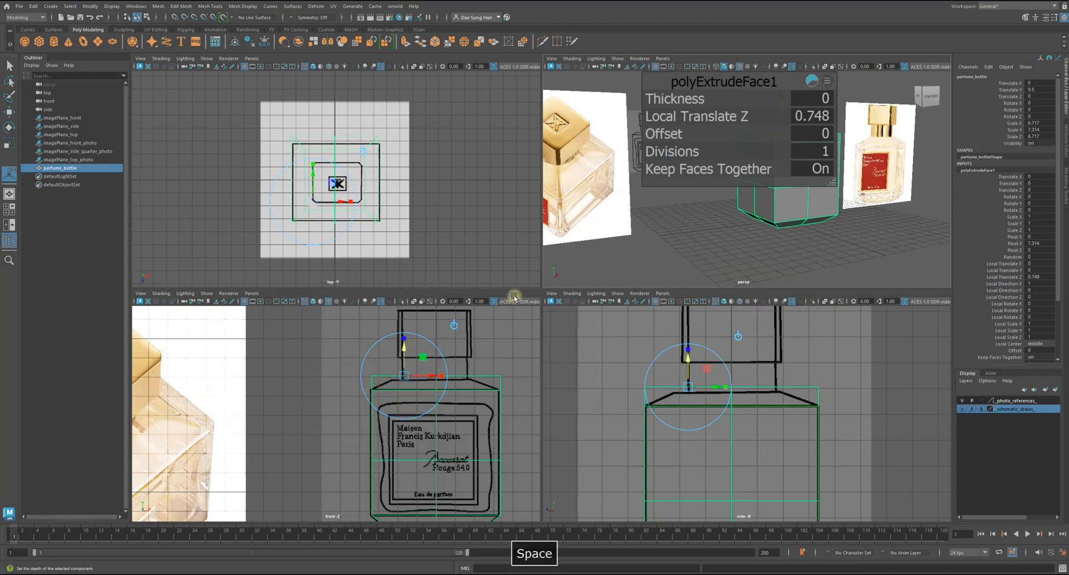
{"action": "key", "text": "space"}
{"action": "left_click_drag", "start_coordinate": [677, 196], "coordinate": [680, 204]}
{"action": "key", "text": "space"}
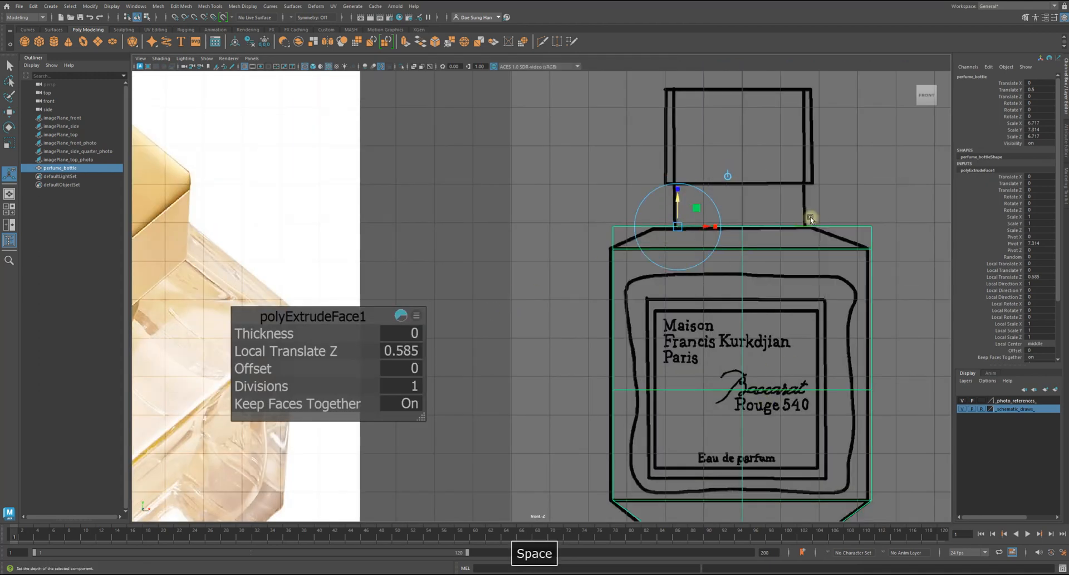
Leave the extrude manipulator and put the bottle into vertex mode from the side view
{"action": "key", "text": "w"}
{"action": "left_click", "coordinate": [730, 241]}
{"action": "mouse_move", "coordinate": [818, 195]}
{"action": "left_mouse_down", "text": "alt"}
{"action": "mouse_move", "coordinate": [790, 201]}
{"action": "mouse_move", "coordinate": [754, 186]}
{"action": "mouse_move", "coordinate": [823, 206]}
{"action": "mouse_move", "coordinate": [813, 206]}
{"action": "left_mouse_up", "text": "alt"}
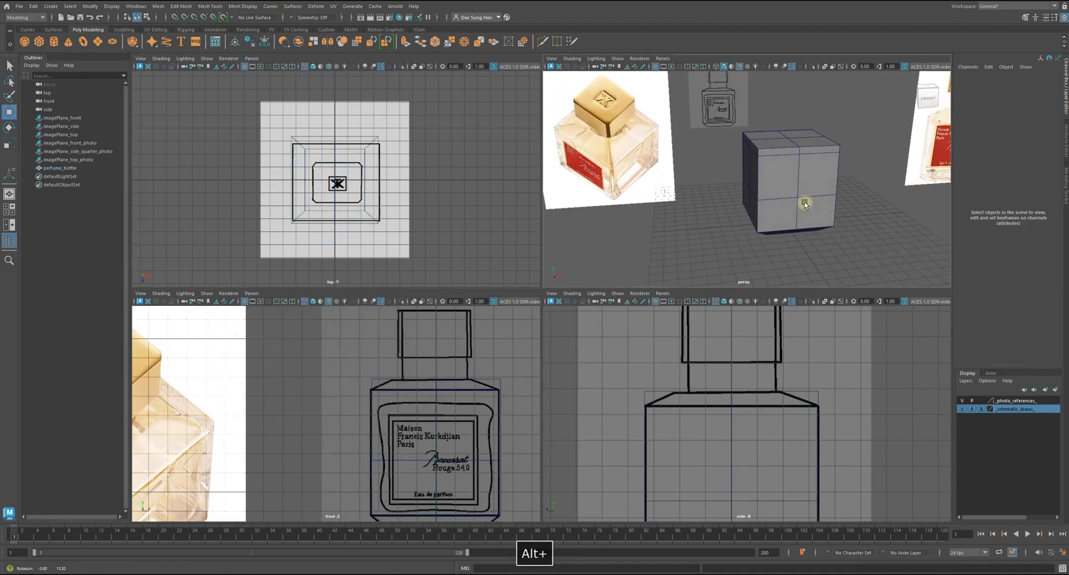
{"action": "left_click", "coordinate": [651, 393]}
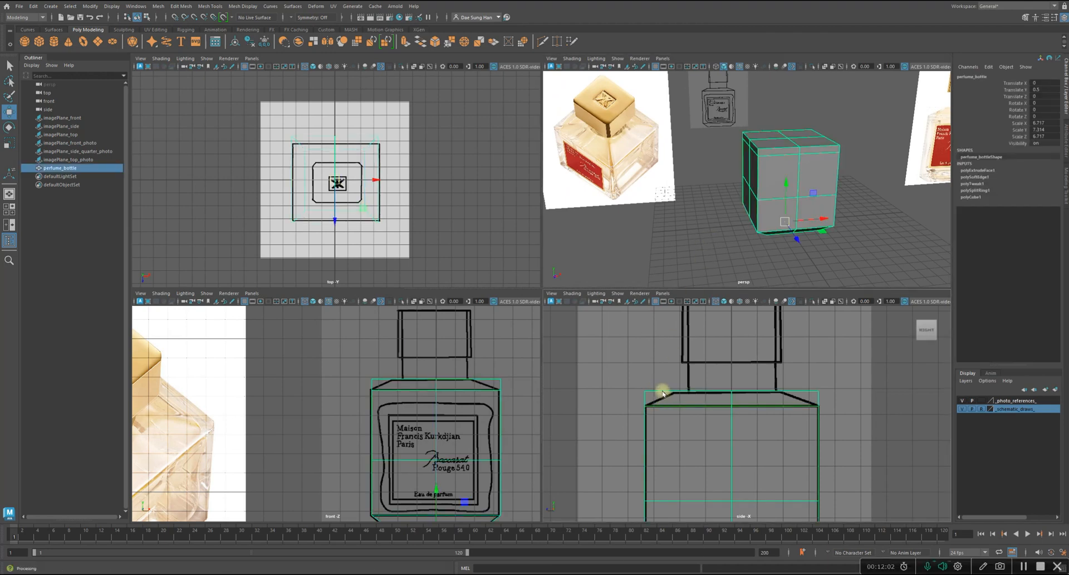
{"action": "right_click", "coordinate": [664, 399]}
{"action": "left_click", "coordinate": [590, 338]}
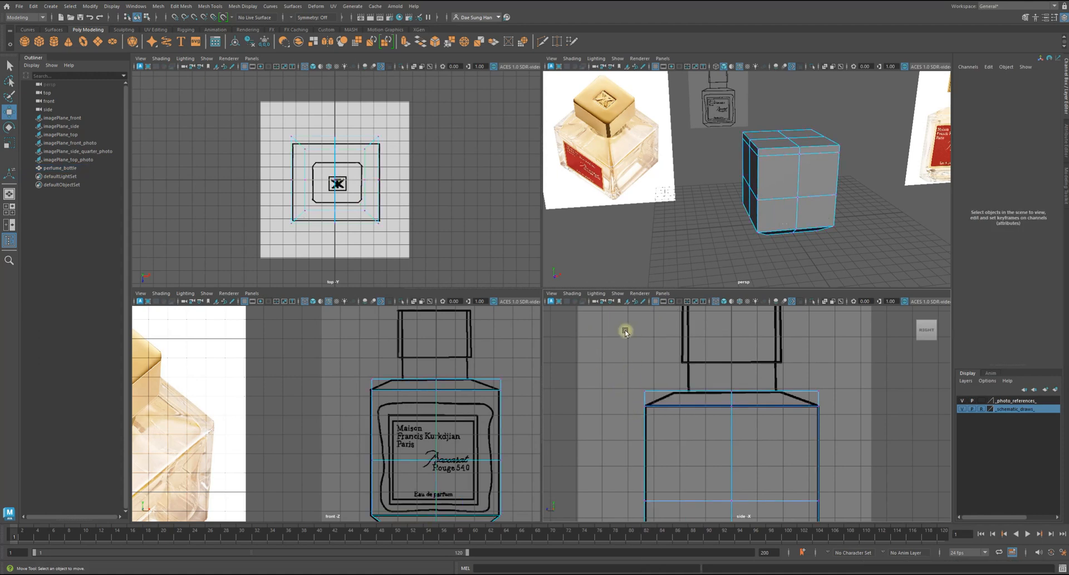
Select the top vertices on one side of the bottle in the front view and set symmetry to World X
{"action": "middle_click_drag", "start_coordinate": [454, 366], "coordinate": [401, 331], "text": "alt"}
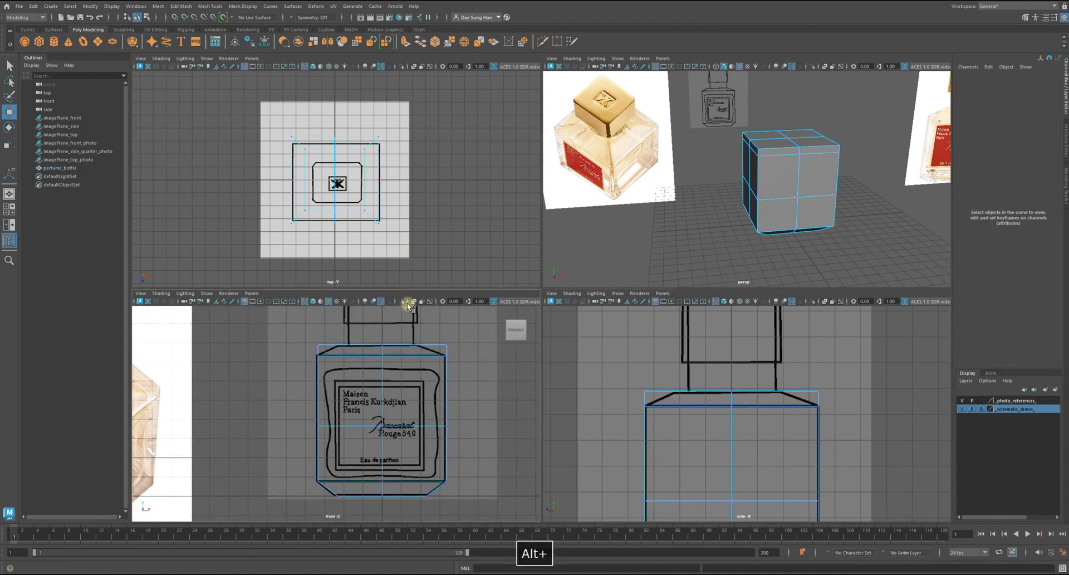
{"action": "left_click_drag", "start_coordinate": [407, 289], "coordinate": [408, 274]}
{"action": "middle_click_drag", "start_coordinate": [360, 443], "coordinate": [328, 459], "text": "alt"}
{"action": "right_click_drag", "start_coordinate": [382, 471], "coordinate": [342, 429], "text": "alt"}
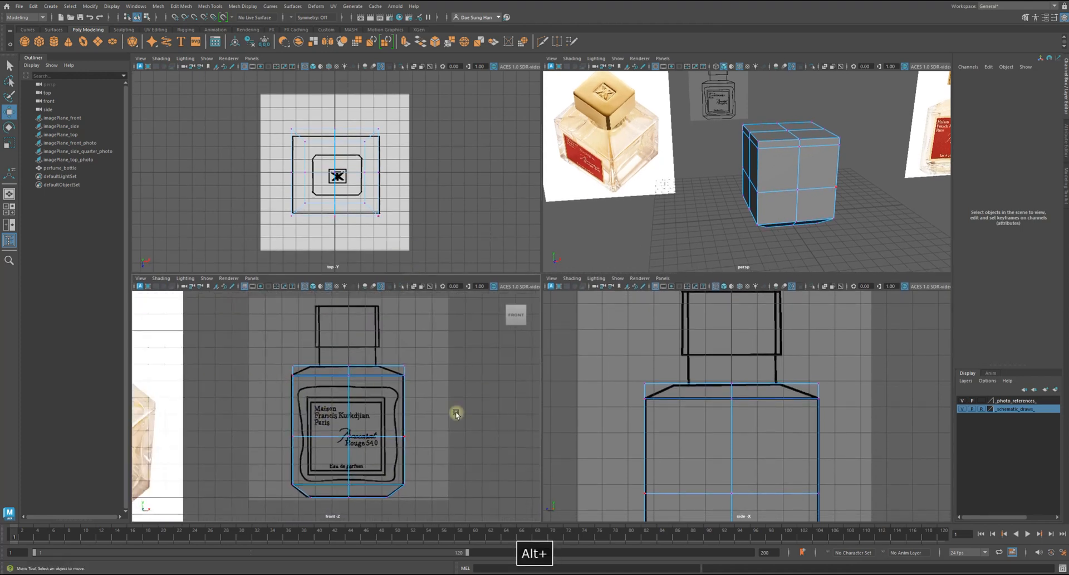
{"action": "left_click_drag", "start_coordinate": [420, 363], "coordinate": [407, 373]}
{"action": "key", "text": "w"}
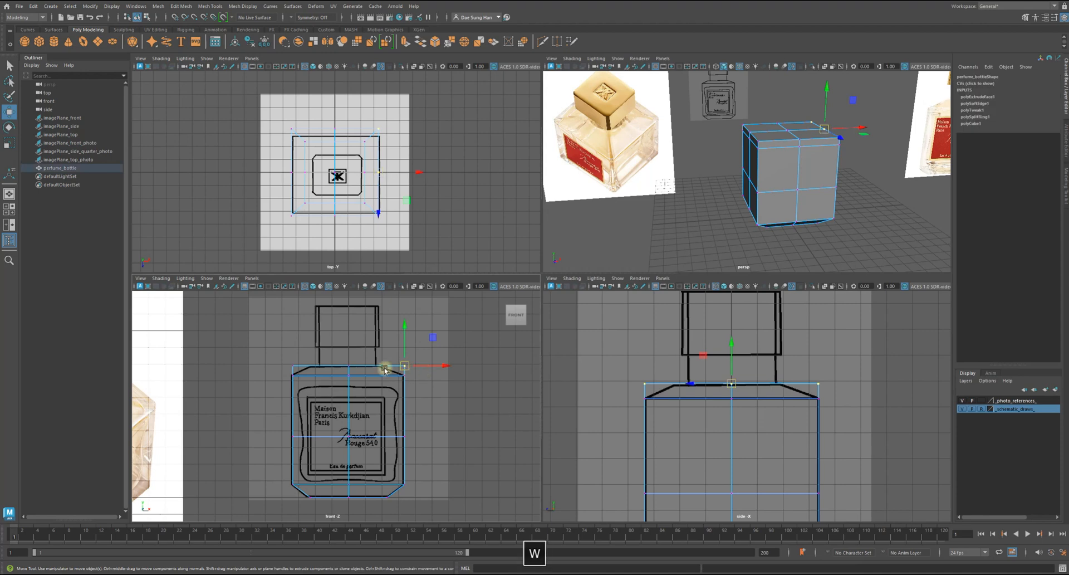
{"action": "left_click", "coordinate": [294, 17]}
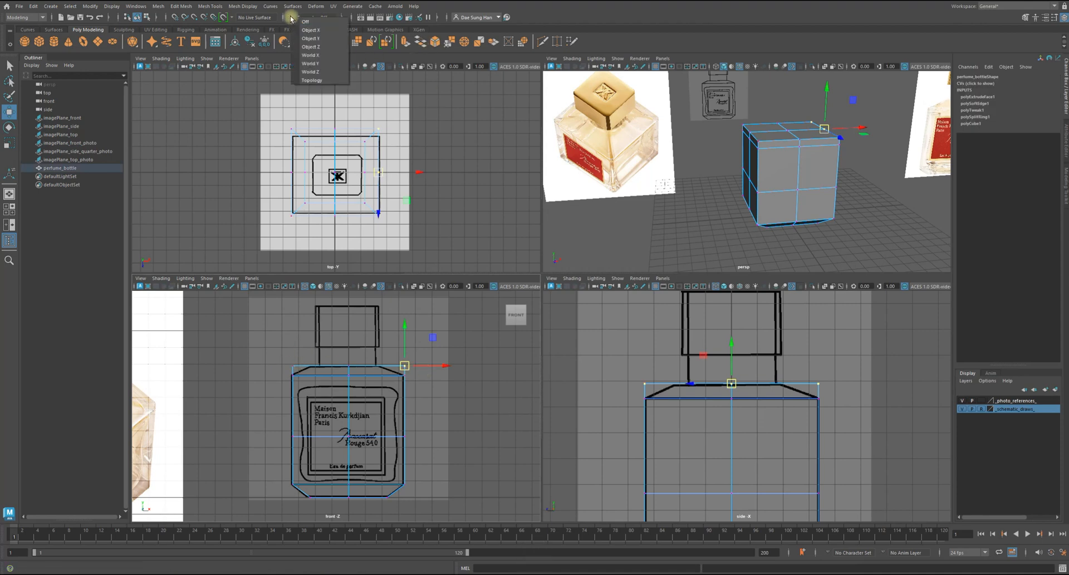
{"action": "left_click", "coordinate": [312, 55]}
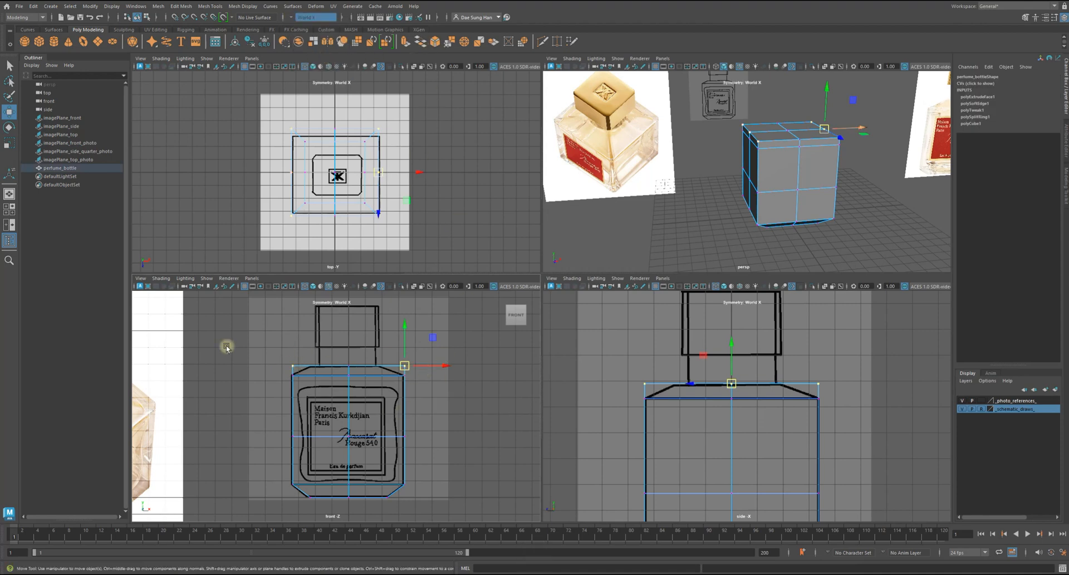
Move the mirrored top vertices inward along X to match the shoulder slope drawn in the front schematic
{"action": "left_click_drag", "start_coordinate": [445, 366], "coordinate": [424, 365]}
{"action": "right_click_drag", "start_coordinate": [236, 354], "coordinate": [409, 341], "text": "alt"}
{"action": "middle_click_drag", "start_coordinate": [408, 341], "coordinate": [384, 391], "text": "alt"}
{"action": "left_click_drag", "start_coordinate": [466, 356], "coordinate": [461, 356]}
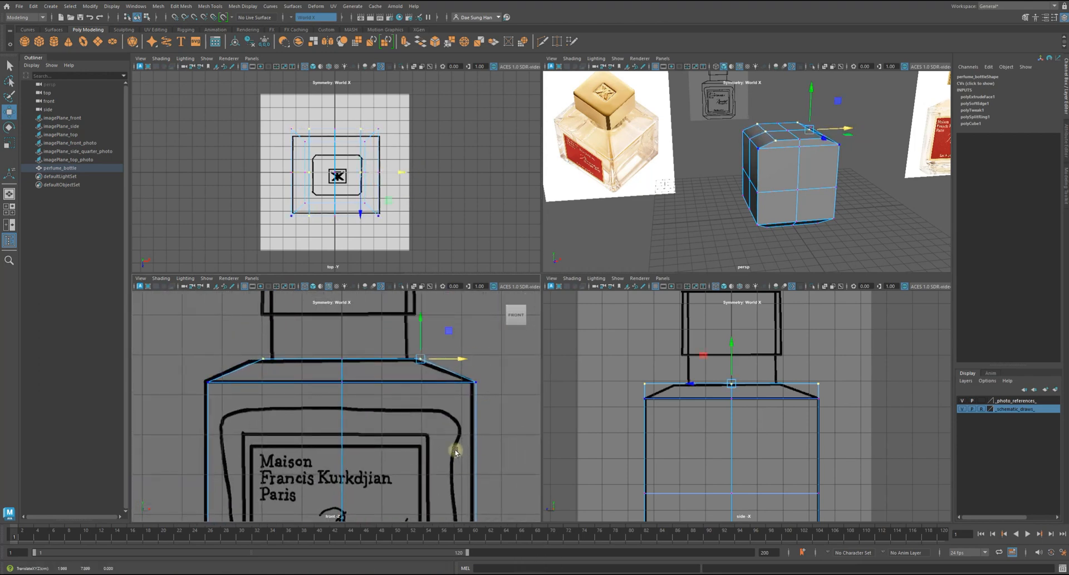
{"action": "right_click_drag", "start_coordinate": [455, 451], "coordinate": [439, 418], "text": "alt"}
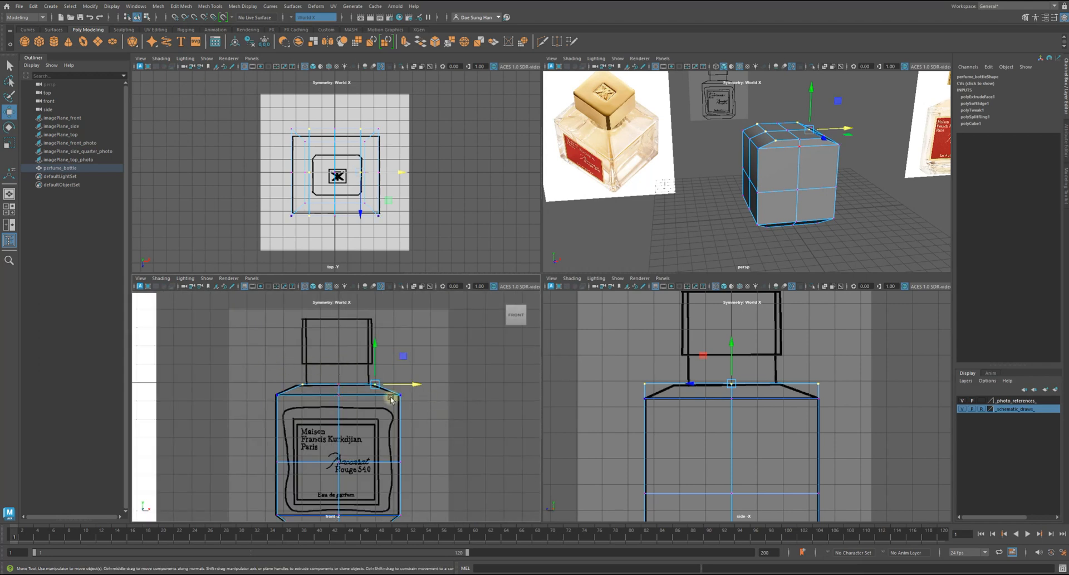
Move the top front and back vertices inward with World Z symmetry to match the shoulder slope in the side schematic
{"action": "left_click", "coordinate": [783, 351], "text": "alt"}
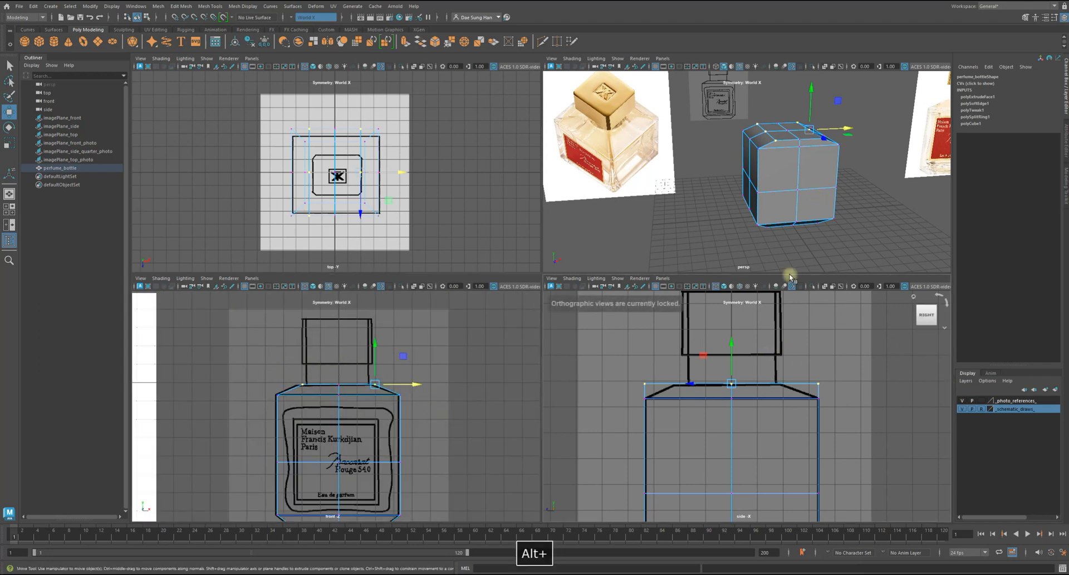
{"action": "left_click", "coordinate": [605, 341]}
{"action": "left_click_drag", "start_coordinate": [627, 380], "coordinate": [649, 390]}
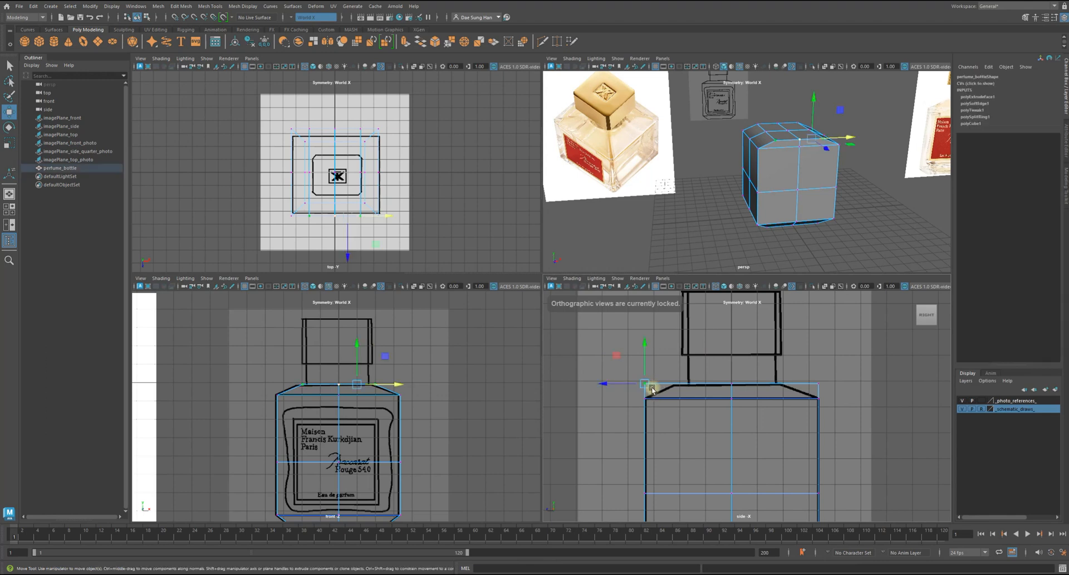
{"action": "key", "text": "w"}
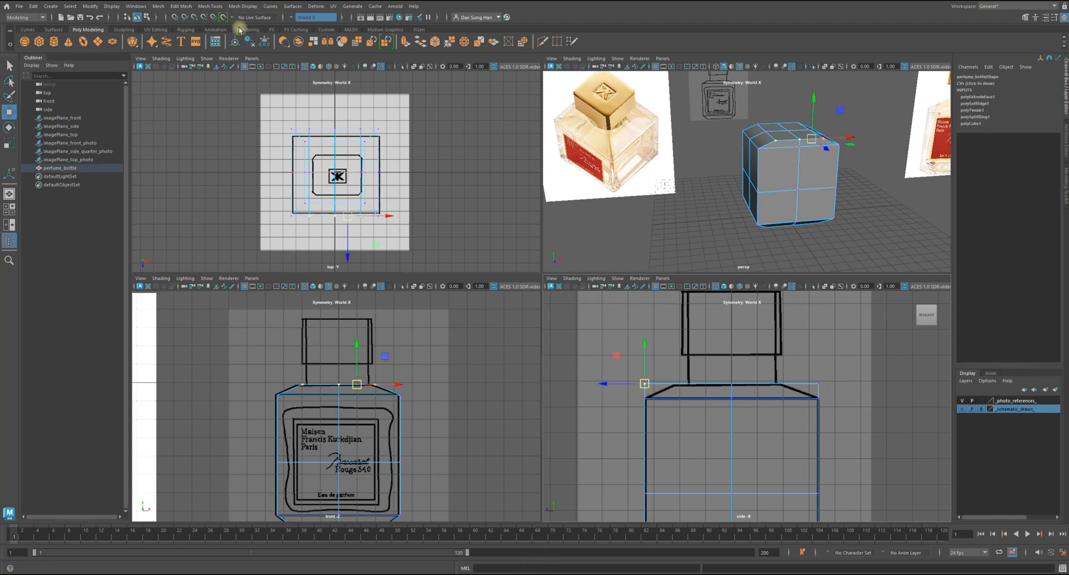
{"action": "left_click", "coordinate": [302, 18]}
{"action": "left_click", "coordinate": [313, 70]}
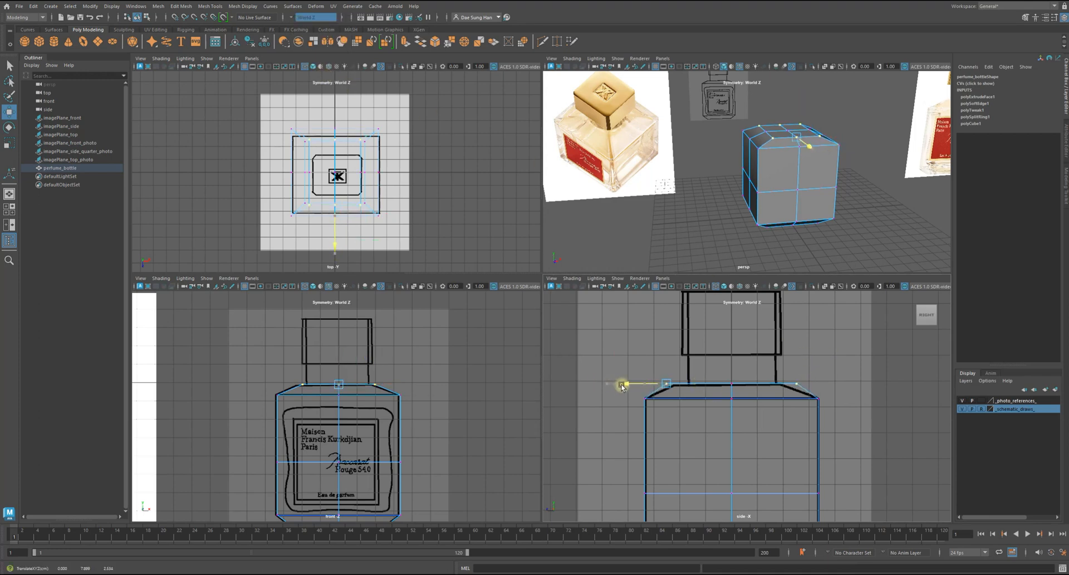
{"action": "left_click", "coordinate": [926, 507]}
Select the bottle in object mode in the enlarged perspective view and apply Soften/Harden Edges with an angle of 20
{"action": "left_click_drag", "start_coordinate": [804, 203], "coordinate": [847, 188], "text": "alt"}
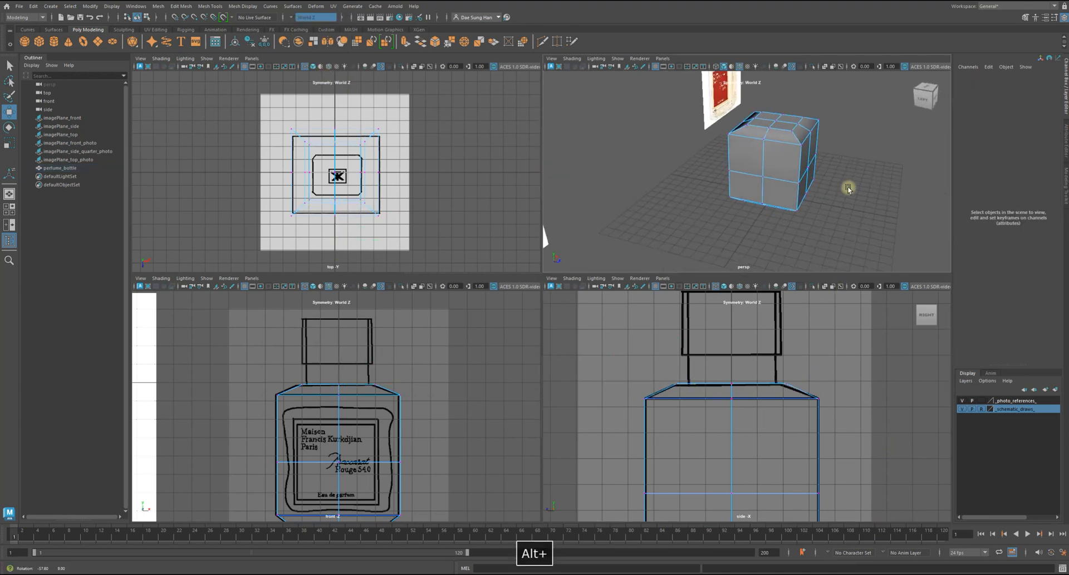
{"action": "left_click", "coordinate": [819, 183]}
{"action": "key", "text": "space"}
{"action": "left_click_drag", "start_coordinate": [705, 233], "coordinate": [546, 222], "text": "alt"}
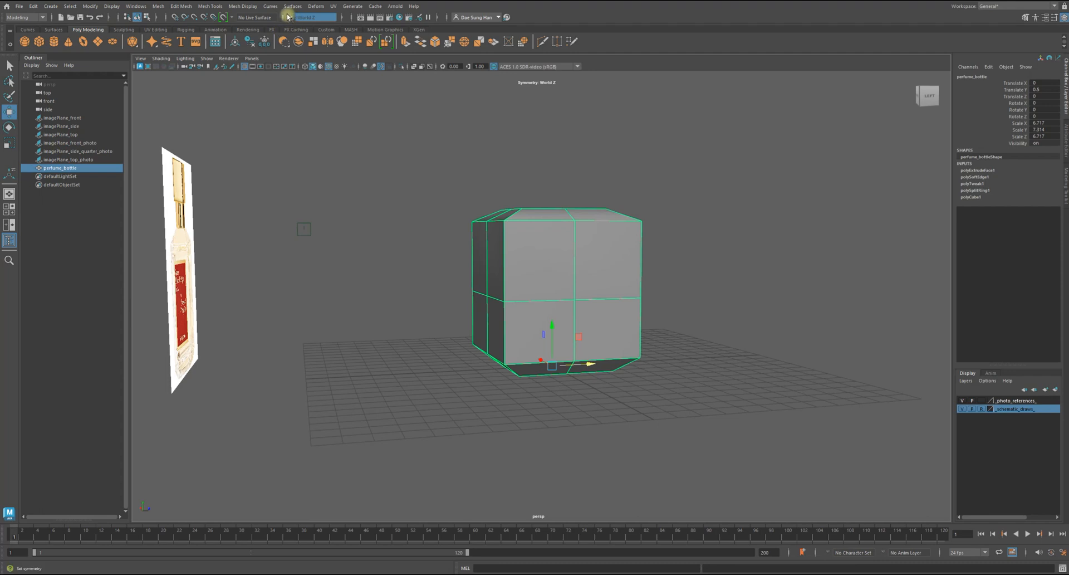
{"action": "left_click", "coordinate": [257, 7]}
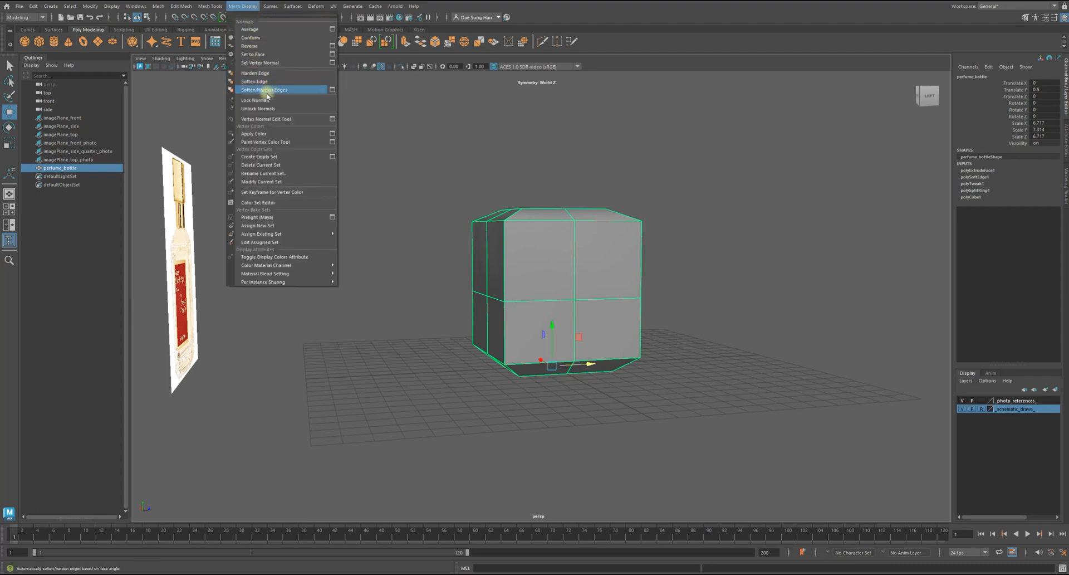
{"action": "left_click", "coordinate": [332, 89]}
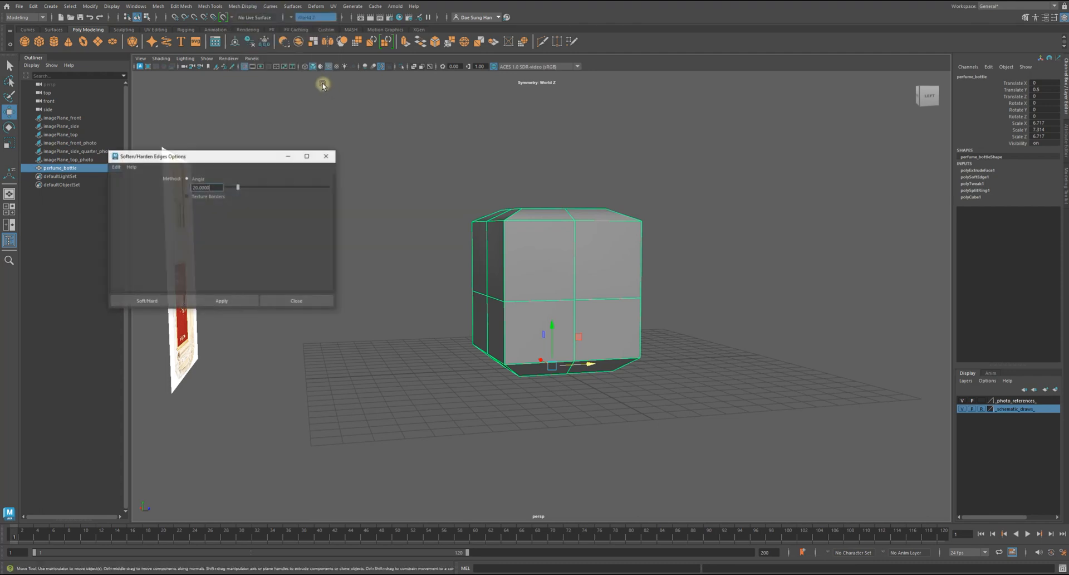
{"action": "left_click", "coordinate": [244, 301]}
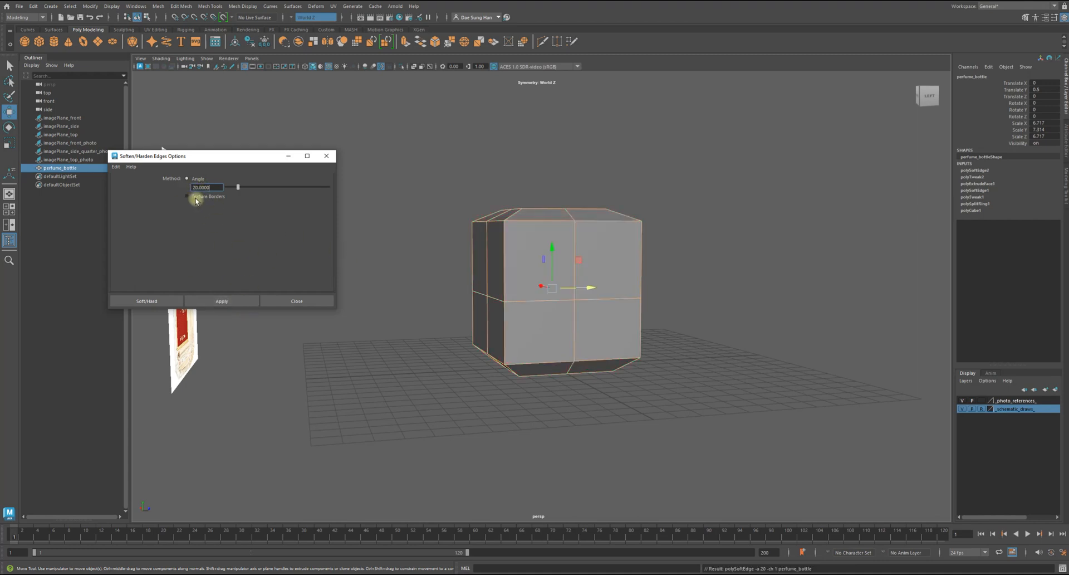
Deselect the bottle, check its shading from several angles and save an incremental version of the scene
{"action": "left_click_drag", "start_coordinate": [371, 231], "coordinate": [609, 267], "text": "alt"}
{"action": "left_click", "coordinate": [743, 234]}
{"action": "left_click_drag", "start_coordinate": [742, 270], "coordinate": [696, 292], "text": "alt"}
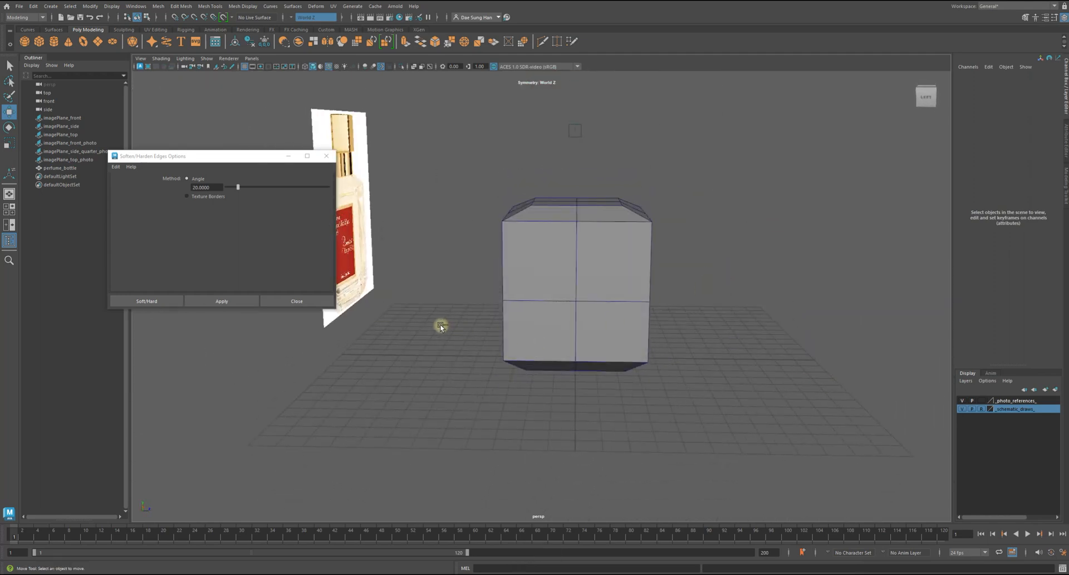
{"action": "key", "text": "ctrl+alt+s"}
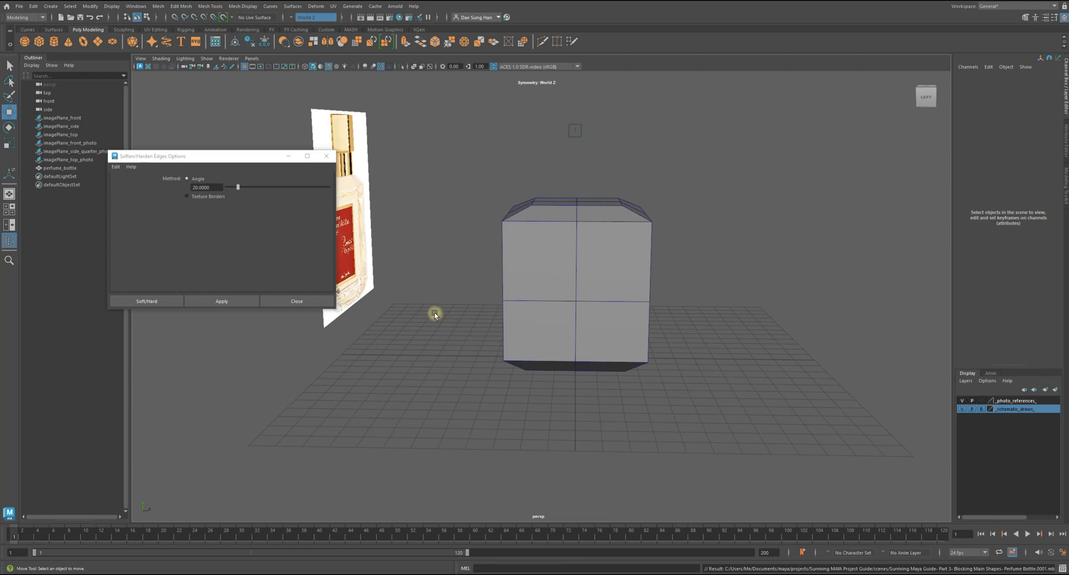
{"action": "left_click_drag", "start_coordinate": [447, 313], "coordinate": [434, 331], "text": "alt"}
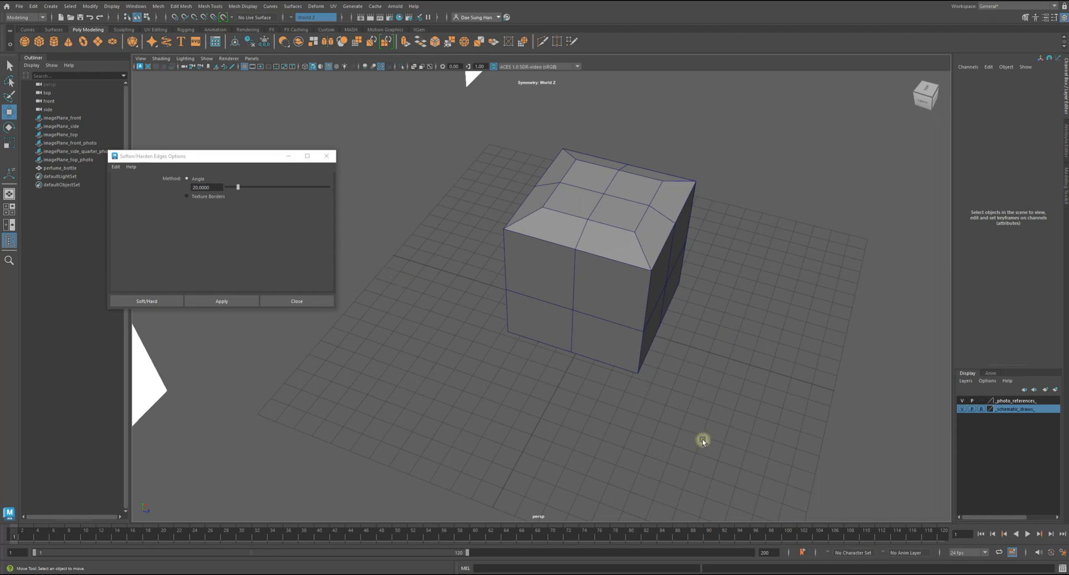
Examine the upper row of perfume bottle reference photos and select the leftmost one
{"action": "left_click_drag", "start_coordinate": [544, 373], "coordinate": [664, 275], "text": "alt"}
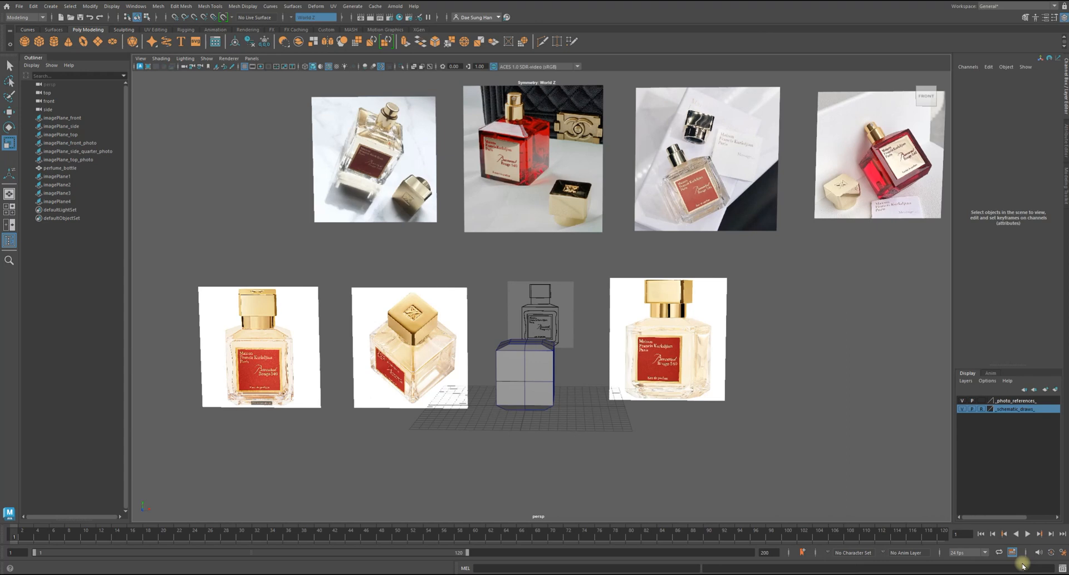
{"action": "mouse_move", "coordinate": [474, 223]}
{"action": "left_mouse_down", "text": "alt"}
{"action": "mouse_move", "coordinate": [523, 220]}
{"action": "mouse_move", "coordinate": [471, 215]}
{"action": "left_mouse_up", "text": "alt"}
{"action": "middle_click_drag", "start_coordinate": [471, 215], "coordinate": [422, 267], "text": "alt"}
{"action": "right_click_drag", "start_coordinate": [422, 268], "coordinate": [539, 256], "text": "alt"}
{"action": "middle_click_drag", "start_coordinate": [445, 219], "coordinate": [538, 249], "text": "alt"}
{"action": "left_click", "coordinate": [319, 220]}
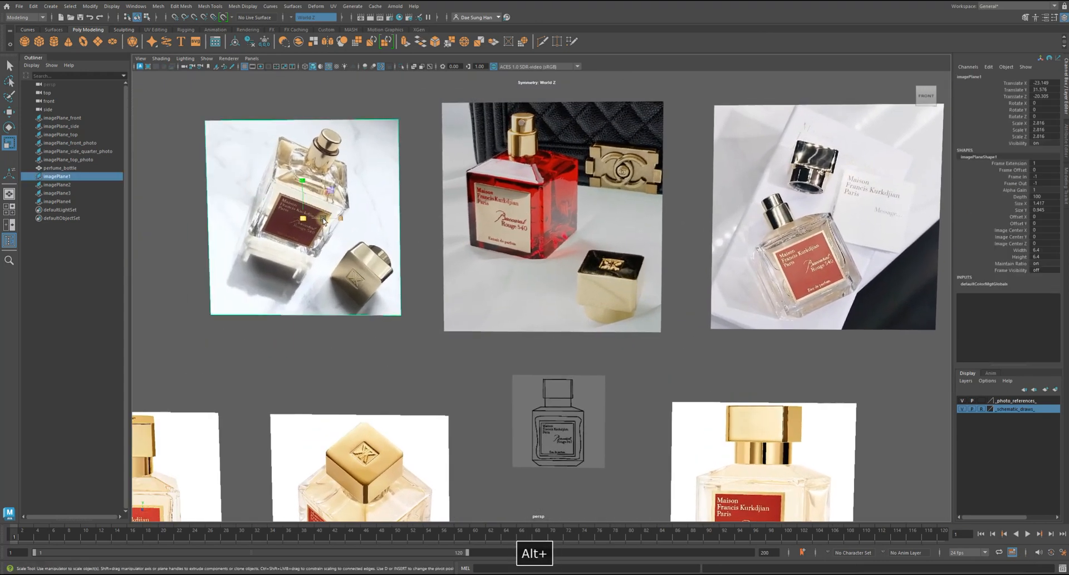
Select the red perfume bottle photo in the upper row and examine its metal collar and shoulder alongside the neighbouring clear bottle photo
{"action": "key", "text": "q"}
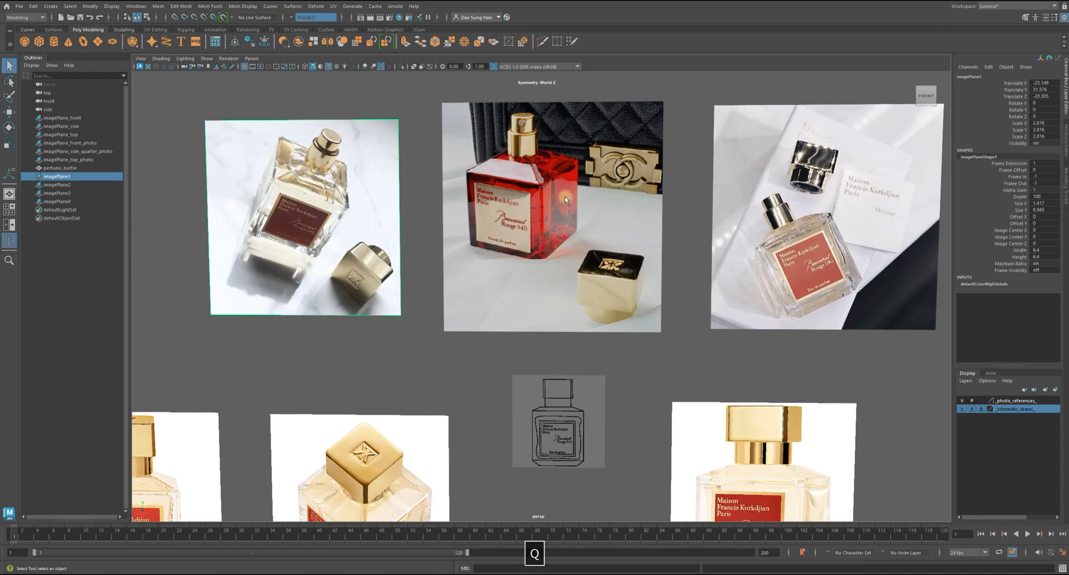
{"action": "left_click", "coordinate": [524, 164]}
{"action": "middle_click_drag", "start_coordinate": [520, 163], "coordinate": [494, 301], "text": "alt"}
{"action": "right_click_drag", "start_coordinate": [494, 301], "coordinate": [615, 356], "text": "alt"}
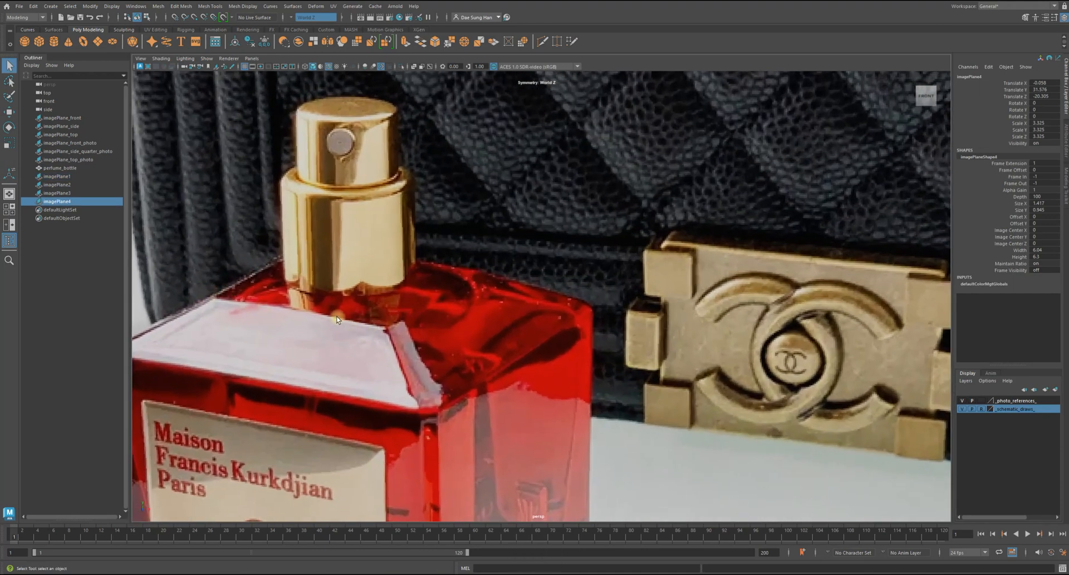
{"action": "right_click_drag", "start_coordinate": [568, 304], "coordinate": [490, 287], "text": "alt"}
{"action": "middle_click_drag", "start_coordinate": [579, 315], "coordinate": [282, 291], "text": "alt"}
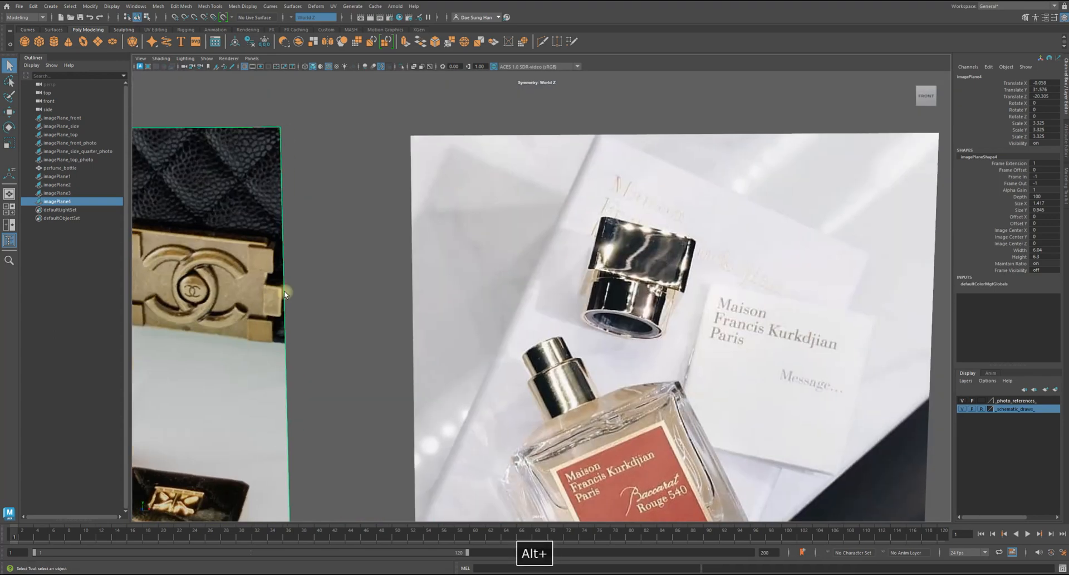
{"action": "right_click_drag", "start_coordinate": [282, 292], "coordinate": [206, 273], "text": "alt"}
{"action": "middle_click_drag", "start_coordinate": [490, 278], "coordinate": [389, 255], "text": "alt"}
{"action": "middle_click_drag", "start_coordinate": [682, 270], "coordinate": [833, 239], "text": "alt"}
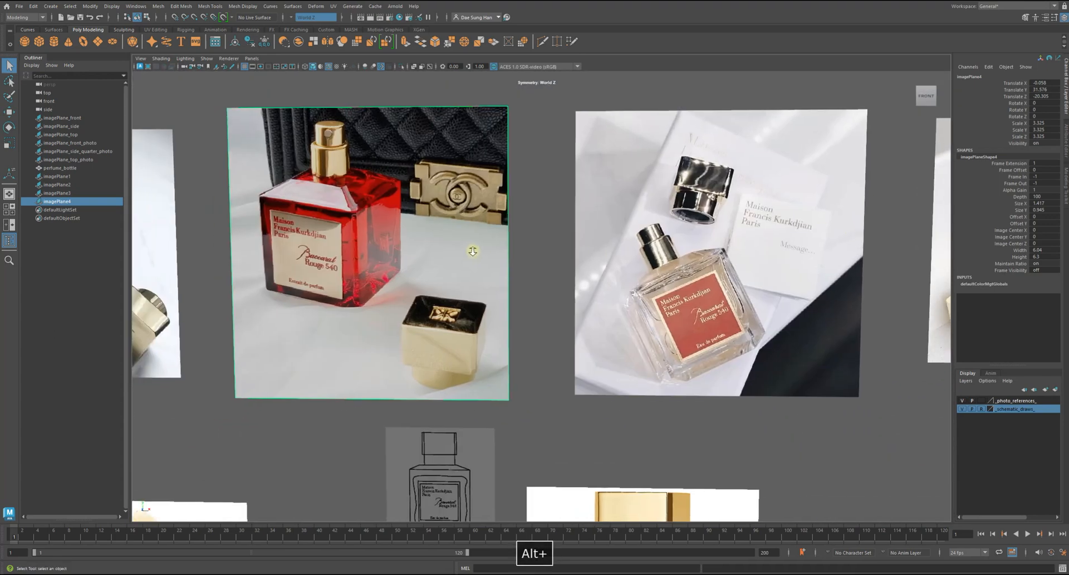
Examine how the metal collar meets the glass shoulder in close-ups of the upper-row clear and red bottle photos
{"action": "right_click_drag", "start_coordinate": [470, 248], "coordinate": [583, 275], "text": "alt"}
{"action": "middle_click_drag", "start_coordinate": [835, 268], "coordinate": [392, 297], "text": "alt"}
{"action": "right_click_drag", "start_coordinate": [507, 294], "coordinate": [398, 322], "text": "alt"}
{"action": "middle_click_drag", "start_coordinate": [399, 323], "coordinate": [766, 252], "text": "alt"}
{"action": "right_click_drag", "start_coordinate": [766, 251], "coordinate": [641, 262], "text": "alt"}
{"action": "middle_click_drag", "start_coordinate": [279, 284], "coordinate": [824, 256], "text": "alt"}
{"action": "right_click_drag", "start_coordinate": [390, 231], "coordinate": [491, 228], "text": "alt"}
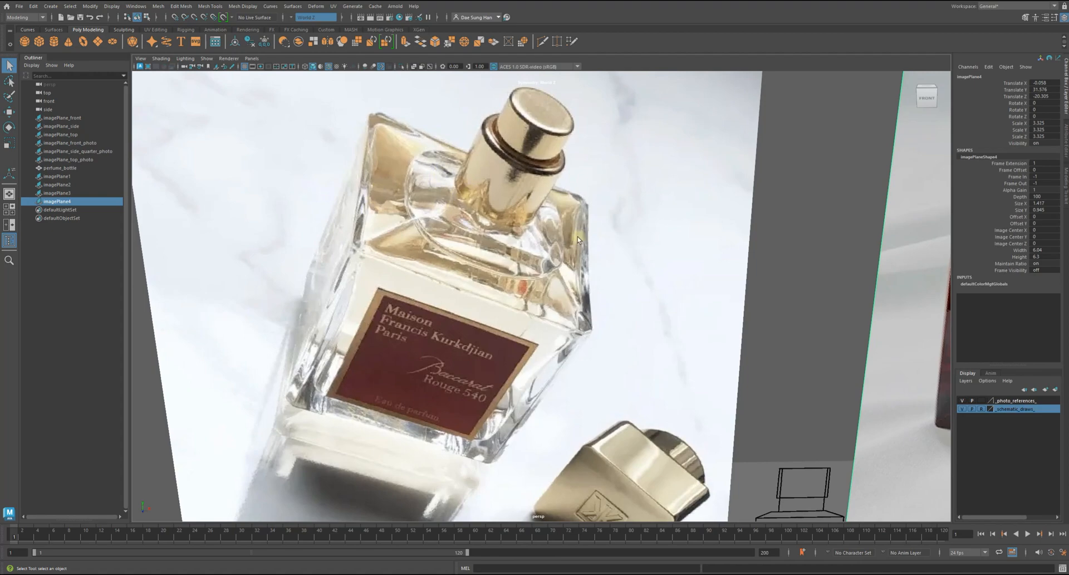
{"action": "right_click_drag", "start_coordinate": [613, 260], "coordinate": [490, 257], "text": "alt"}
{"action": "middle_click_drag", "start_coordinate": [562, 254], "coordinate": [264, 251], "text": "alt"}
{"action": "right_click_drag", "start_coordinate": [264, 251], "coordinate": [354, 250], "text": "alt"}
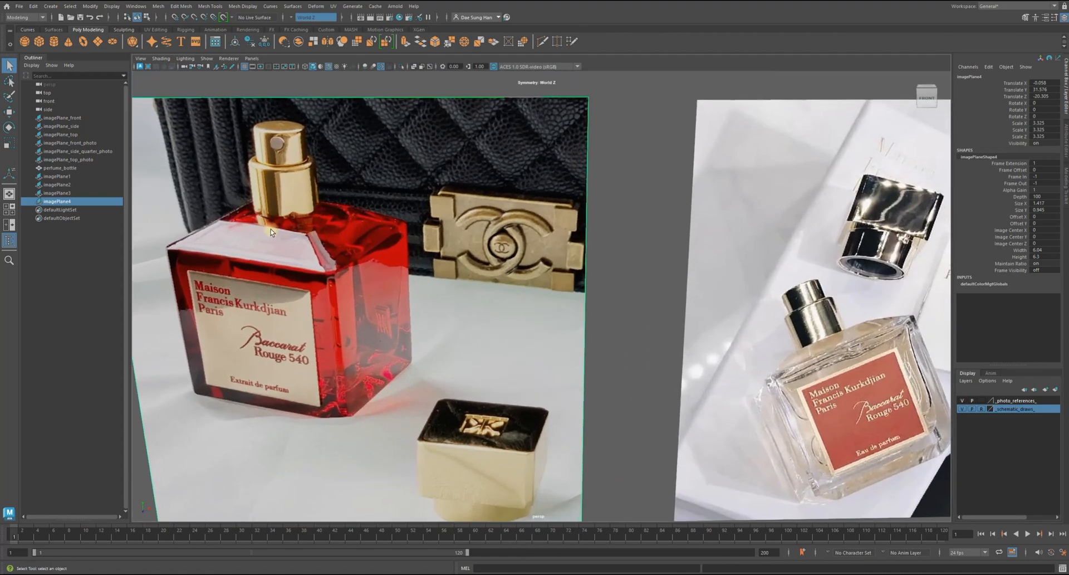
{"action": "middle_click_drag", "start_coordinate": [261, 227], "coordinate": [385, 251], "text": "alt"}
{"action": "right_click_drag", "start_coordinate": [384, 251], "coordinate": [483, 213], "text": "alt"}
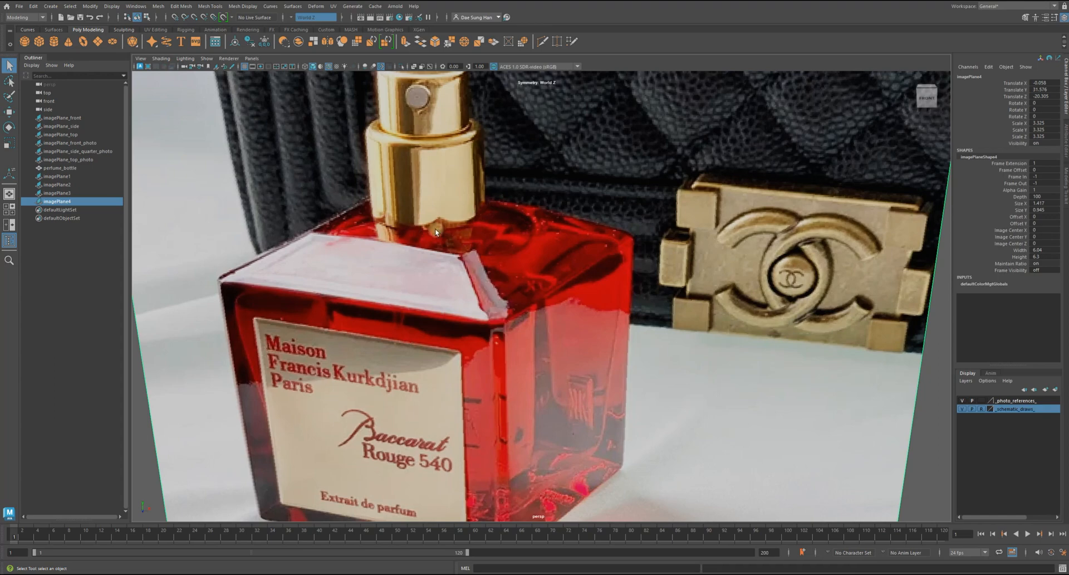
Examine the cap, neck and shoulder corners in the three-quarter photo of the gold-capped bottle
{"action": "right_click_drag", "start_coordinate": [499, 252], "coordinate": [440, 248], "text": "alt"}
{"action": "middle_click_drag", "start_coordinate": [774, 278], "coordinate": [510, 239], "text": "alt"}
{"action": "right_click_drag", "start_coordinate": [549, 250], "coordinate": [515, 258], "text": "alt"}
{"action": "middle_click_drag", "start_coordinate": [515, 257], "coordinate": [813, 197], "text": "alt"}
{"action": "right_click_drag", "start_coordinate": [584, 356], "coordinate": [540, 356], "text": "alt"}
{"action": "middle_click_drag", "start_coordinate": [479, 473], "coordinate": [532, 382], "text": "alt"}
{"action": "right_click_drag", "start_coordinate": [532, 382], "coordinate": [615, 384], "text": "alt"}
{"action": "middle_click_drag", "start_coordinate": [512, 402], "coordinate": [518, 341], "text": "alt"}
{"action": "right_click_drag", "start_coordinate": [518, 341], "coordinate": [710, 342], "text": "alt"}
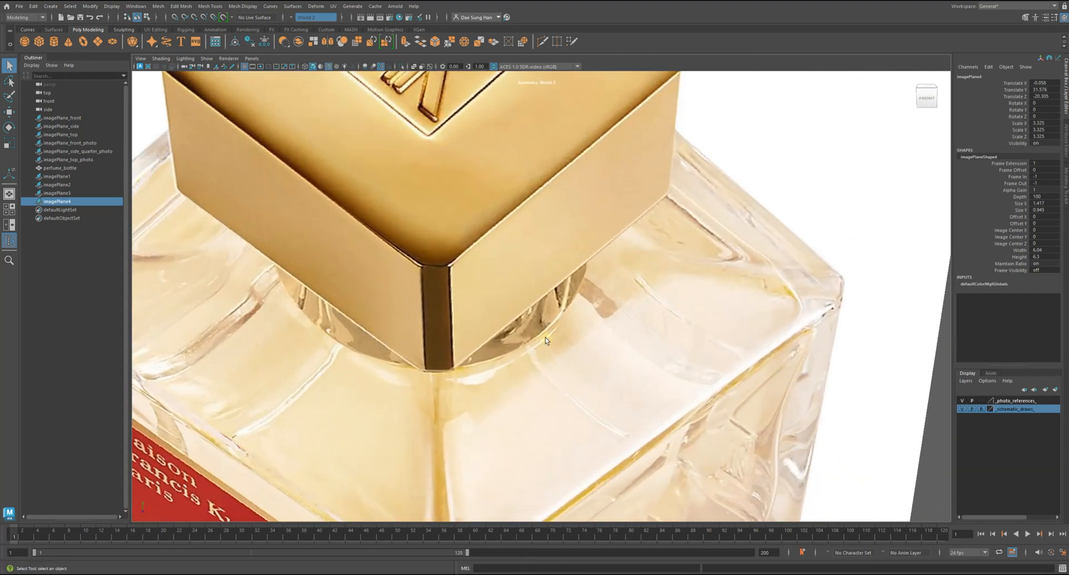
{"action": "middle_click_drag", "start_coordinate": [293, 287], "coordinate": [549, 252], "text": "alt"}
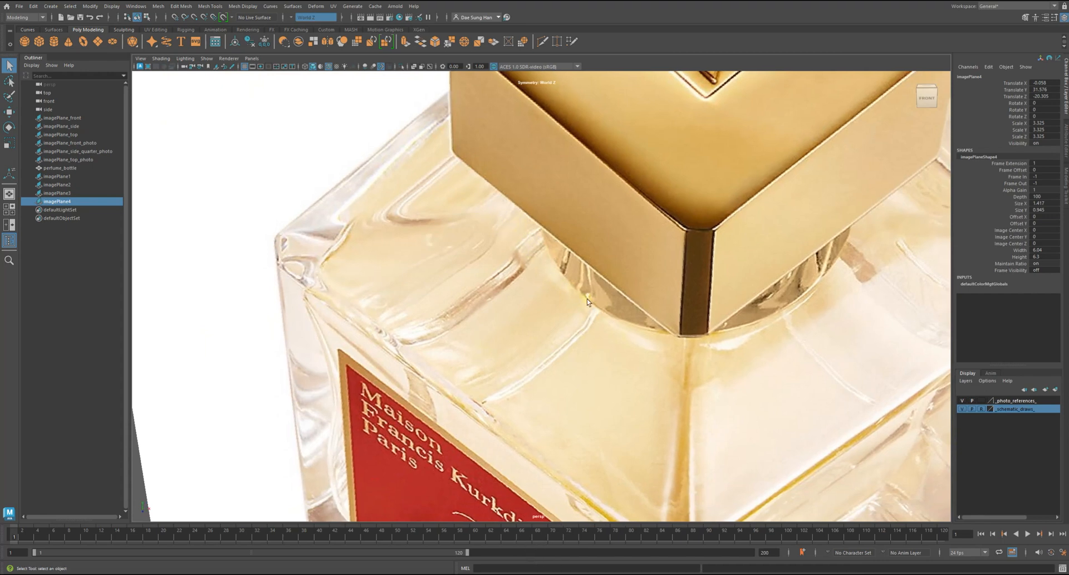
{"action": "middle_click_drag", "start_coordinate": [700, 347], "coordinate": [586, 345], "text": "alt"}
Examine the junction of gold neck and glass shoulder in the front photo and compare it with the other references
{"action": "right_click_drag", "start_coordinate": [528, 331], "coordinate": [391, 298], "text": "alt"}
{"action": "middle_click_drag", "start_coordinate": [377, 292], "coordinate": [719, 339], "text": "alt"}
{"action": "right_click_drag", "start_coordinate": [446, 370], "coordinate": [596, 426], "text": "alt"}
{"action": "middle_click_drag", "start_coordinate": [561, 433], "coordinate": [545, 402], "text": "alt"}
{"action": "right_click_drag", "start_coordinate": [545, 401], "coordinate": [657, 330], "text": "alt"}
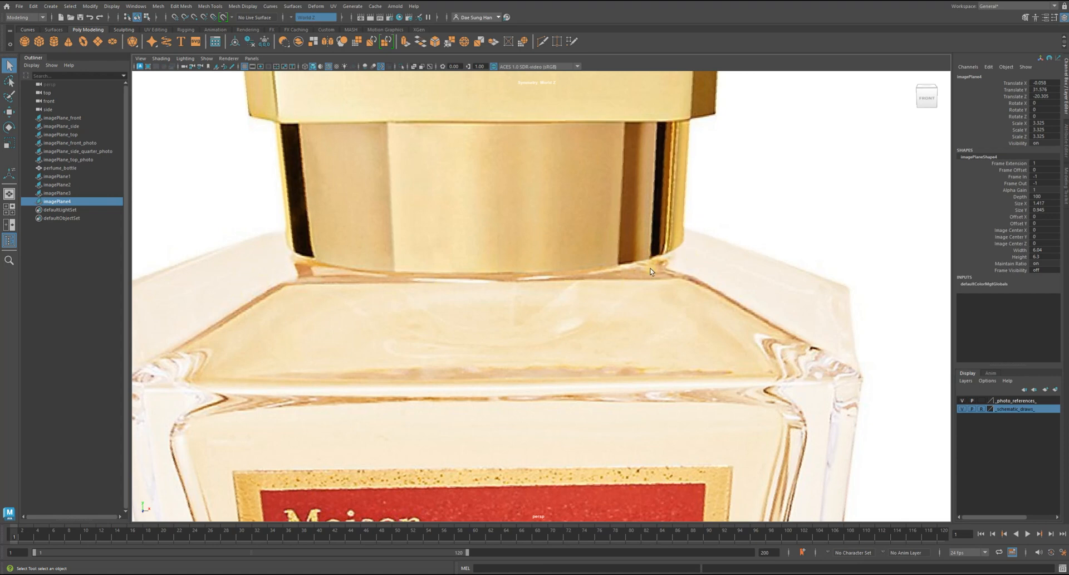
{"action": "right_click_drag", "start_coordinate": [579, 293], "coordinate": [323, 304], "text": "alt"}
{"action": "middle_click_drag", "start_coordinate": [674, 351], "coordinate": [342, 355], "text": "alt"}
{"action": "middle_click_drag", "start_coordinate": [685, 320], "coordinate": [328, 313], "text": "alt"}
{"action": "right_click_drag", "start_coordinate": [312, 311], "coordinate": [536, 303], "text": "alt"}
{"action": "right_click_drag", "start_coordinate": [602, 305], "coordinate": [368, 307], "text": "alt"}
{"action": "middle_click_drag", "start_coordinate": [366, 307], "coordinate": [463, 341], "text": "alt"}
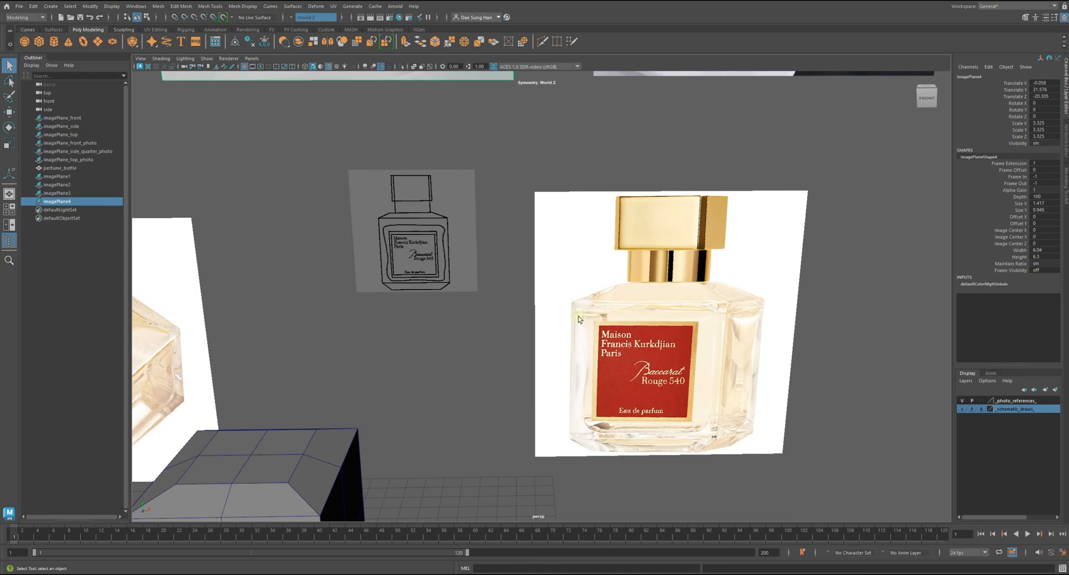
{"action": "right_click_drag", "start_coordinate": [659, 279], "coordinate": [576, 312], "text": "alt"}
{"action": "right_click_drag", "start_coordinate": [673, 321], "coordinate": [635, 291], "text": "alt"}
{"action": "left_click_drag", "start_coordinate": [635, 291], "coordinate": [587, 343], "text": "alt"}
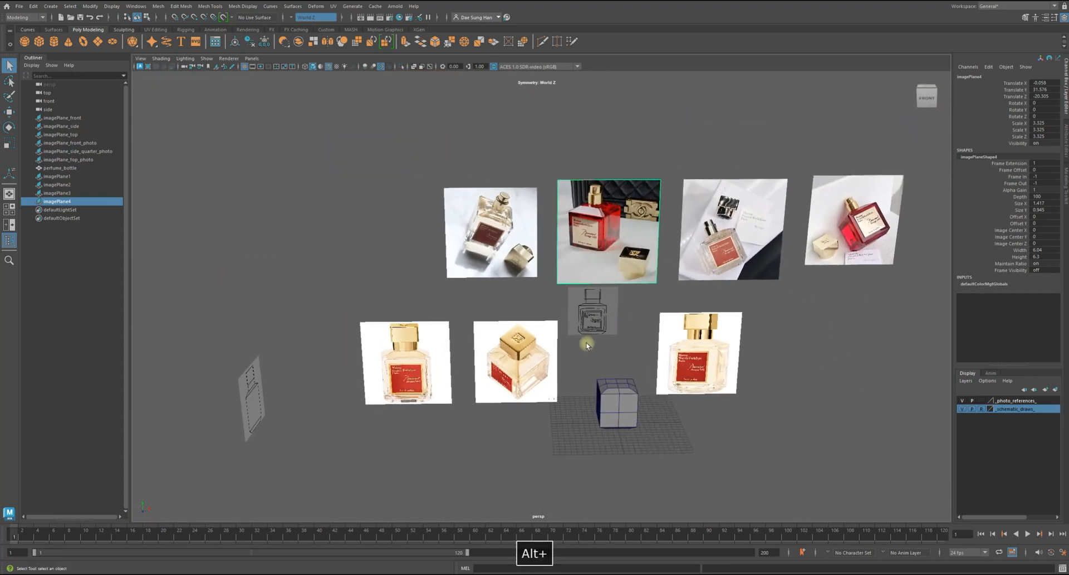
Deselect the red bottle photo and compare the neck shape across the red bottle and the lower-row photos
{"action": "left_click", "coordinate": [709, 443]}
{"action": "right_click_drag", "start_coordinate": [649, 296], "coordinate": [553, 422], "text": "alt"}
{"action": "right_click_drag", "start_coordinate": [546, 375], "coordinate": [719, 272], "text": "alt"}
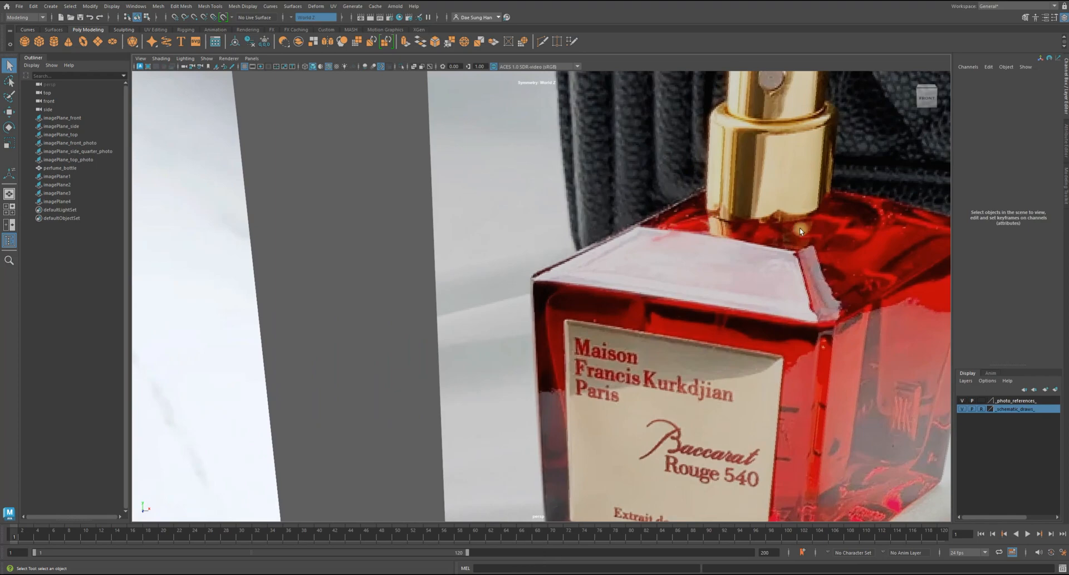
{"action": "right_click_drag", "start_coordinate": [837, 205], "coordinate": [579, 316], "text": "alt"}
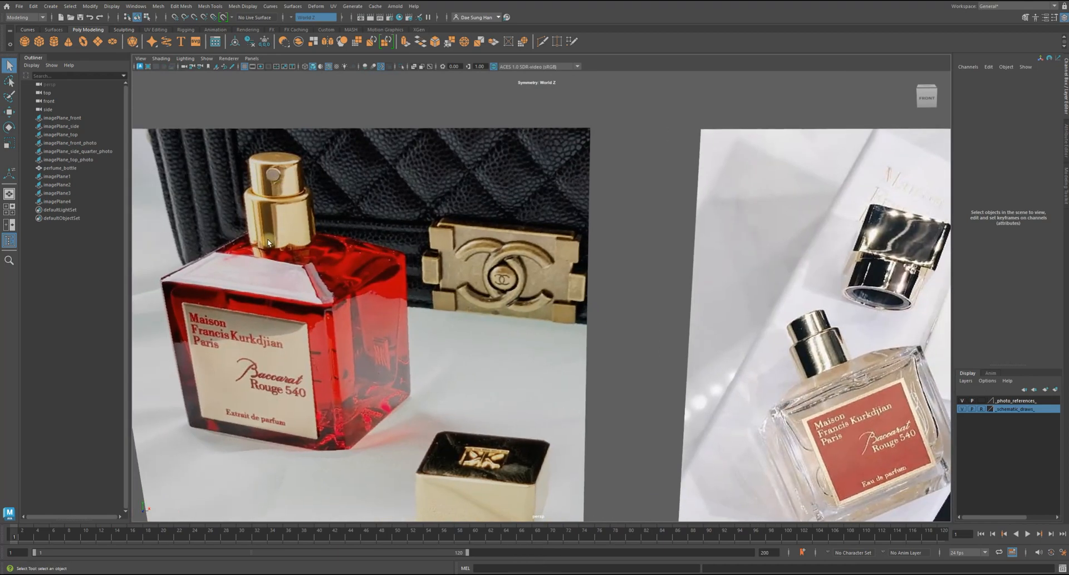
{"action": "middle_click_drag", "start_coordinate": [641, 334], "coordinate": [268, 304], "text": "alt"}
{"action": "right_click_drag", "start_coordinate": [577, 312], "coordinate": [456, 304], "text": "alt"}
{"action": "right_click_drag", "start_coordinate": [375, 383], "coordinate": [811, 275], "text": "alt"}
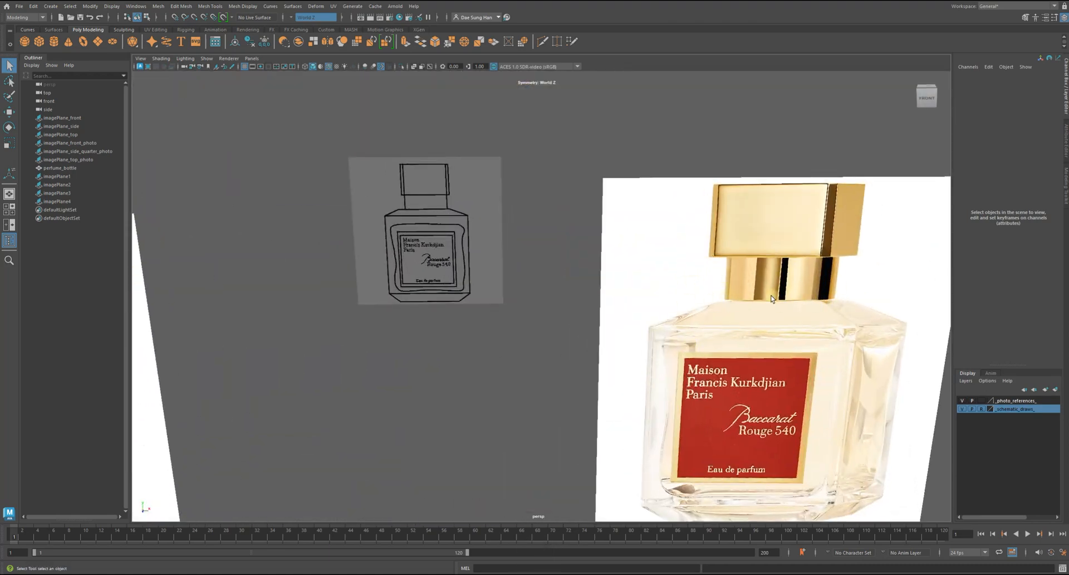
{"action": "mouse_move", "coordinate": [748, 291]}
{"action": "left_mouse_down", "text": "alt"}
{"action": "mouse_move", "coordinate": [757, 351]}
{"action": "mouse_move", "coordinate": [607, 334]}
{"action": "mouse_move", "coordinate": [529, 346]}
{"action": "mouse_move", "coordinate": [447, 337]}
{"action": "mouse_move", "coordinate": [395, 273]}
{"action": "left_mouse_up", "text": "alt"}
{"action": "right_click_drag", "start_coordinate": [396, 273], "coordinate": [342, 209], "text": "alt"}
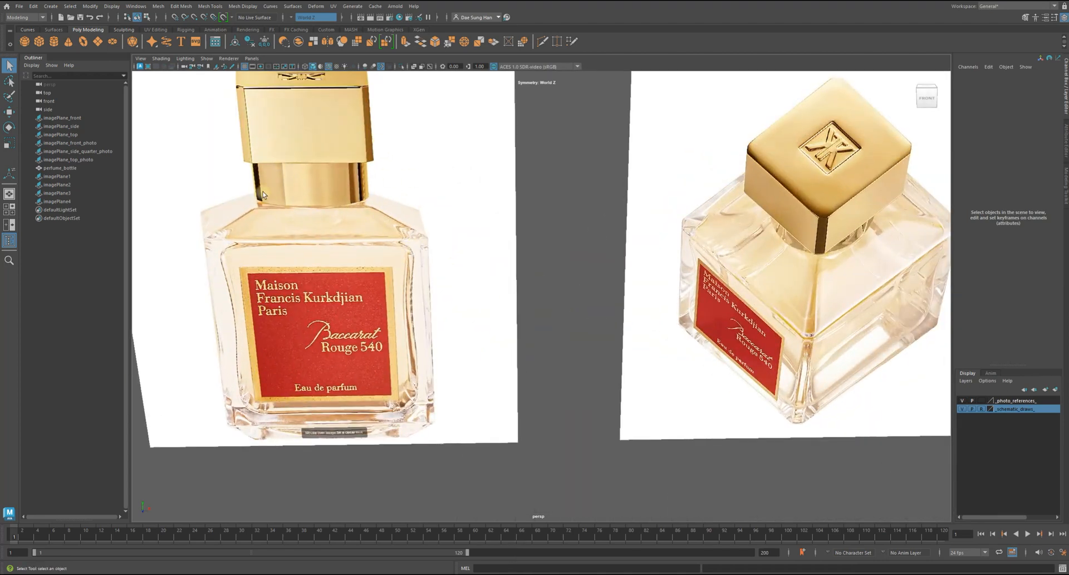
{"action": "right_click_drag", "start_coordinate": [256, 197], "coordinate": [592, 298], "text": "alt"}
Select the bottle model with the Move tool and compare it with the upper and lower rows of reference photos
{"action": "mouse_move", "coordinate": [592, 299]}
{"action": "left_mouse_down", "text": "alt"}
{"action": "mouse_move", "coordinate": [453, 300]}
{"action": "mouse_move", "coordinate": [667, 358]}
{"action": "left_mouse_up", "text": "alt"}
{"action": "left_click_drag", "start_coordinate": [532, 348], "coordinate": [540, 486], "text": "alt"}
{"action": "left_click", "coordinate": [535, 345]}
{"action": "key", "text": "w"}
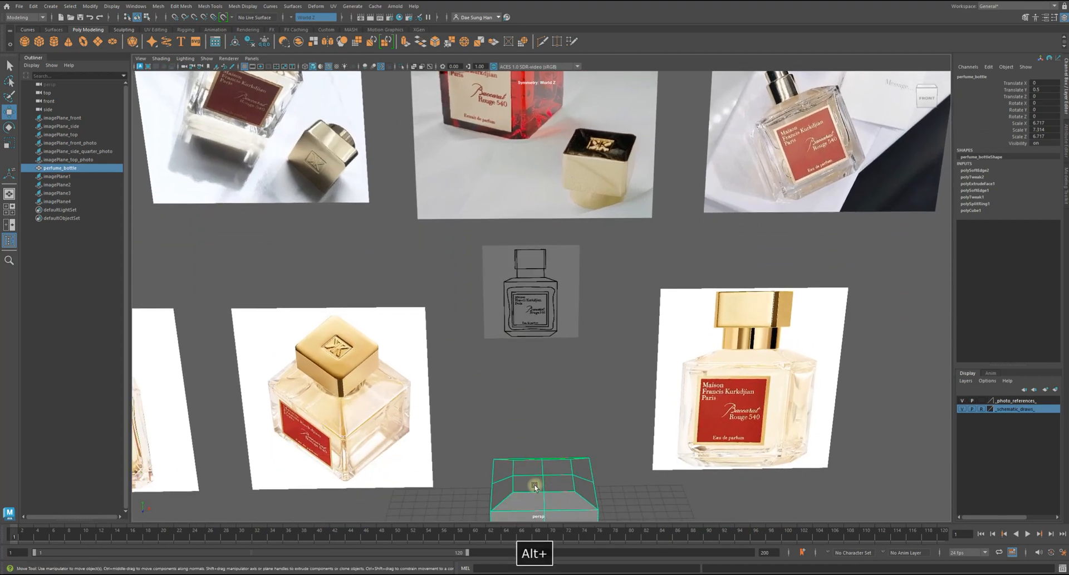
{"action": "left_click_drag", "start_coordinate": [551, 346], "coordinate": [392, 259], "text": "alt"}
{"action": "right_click_drag", "start_coordinate": [393, 259], "coordinate": [364, 320], "text": "alt"}
{"action": "left_click_drag", "start_coordinate": [758, 291], "coordinate": [490, 275], "text": "alt"}
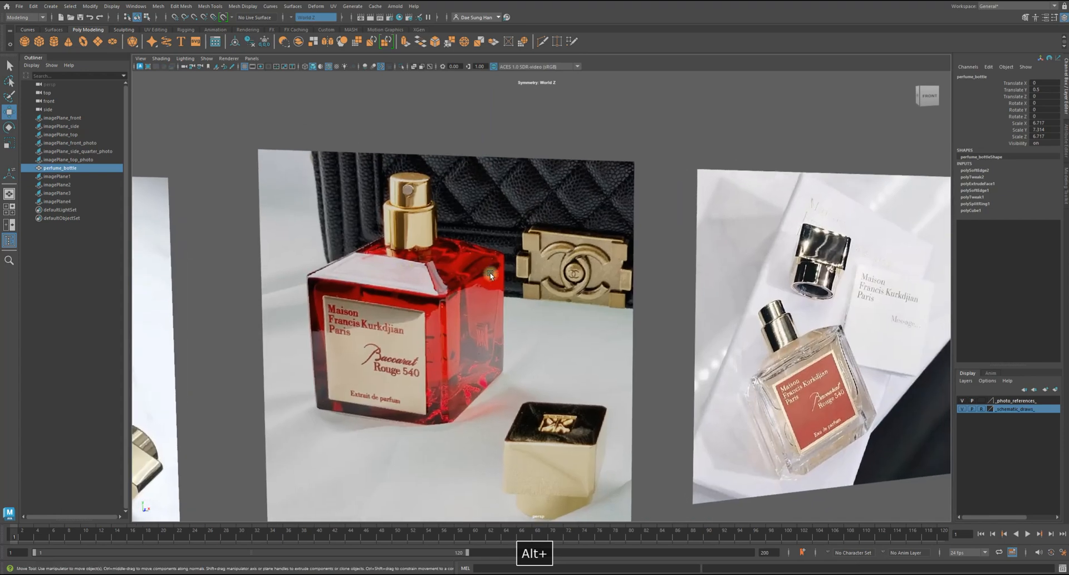
{"action": "right_click_drag", "start_coordinate": [677, 310], "coordinate": [629, 306], "text": "alt"}
{"action": "middle_click_drag", "start_coordinate": [741, 309], "coordinate": [697, 206], "text": "alt"}
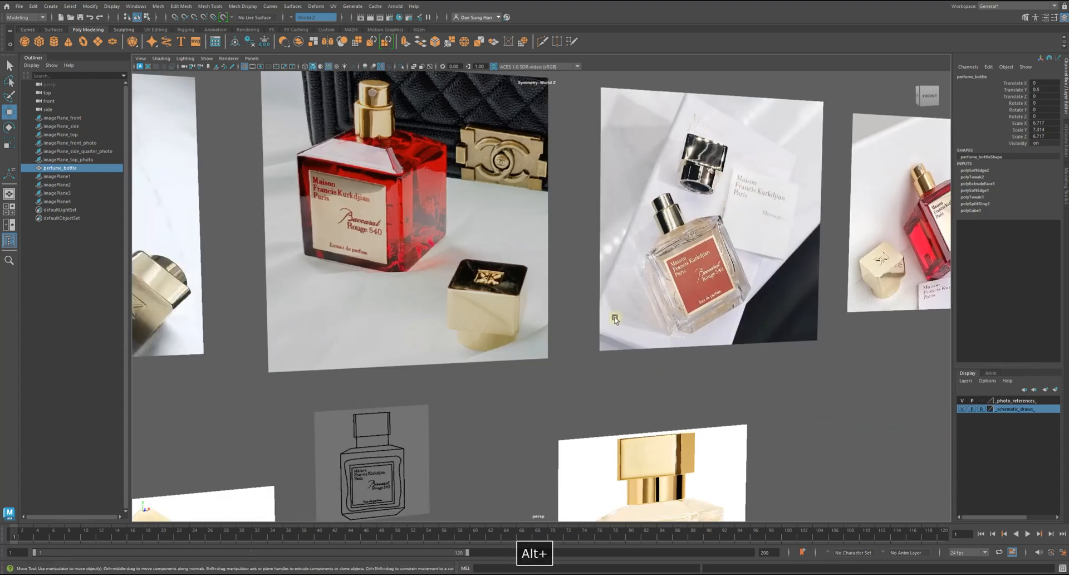
{"action": "left_click_drag", "start_coordinate": [611, 308], "coordinate": [532, 264], "text": "alt"}
{"action": "right_click_drag", "start_coordinate": [531, 264], "coordinate": [709, 322], "text": "alt"}
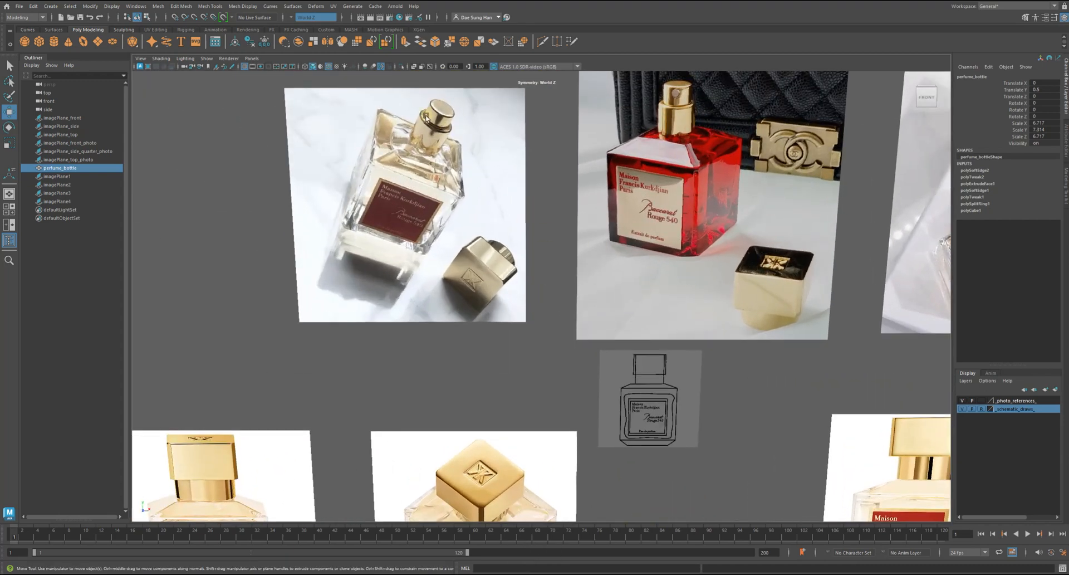
{"action": "right_click_drag", "start_coordinate": [667, 94], "coordinate": [584, 184], "text": "alt"}
{"action": "middle_click_drag", "start_coordinate": [638, 402], "coordinate": [589, 267], "text": "alt"}
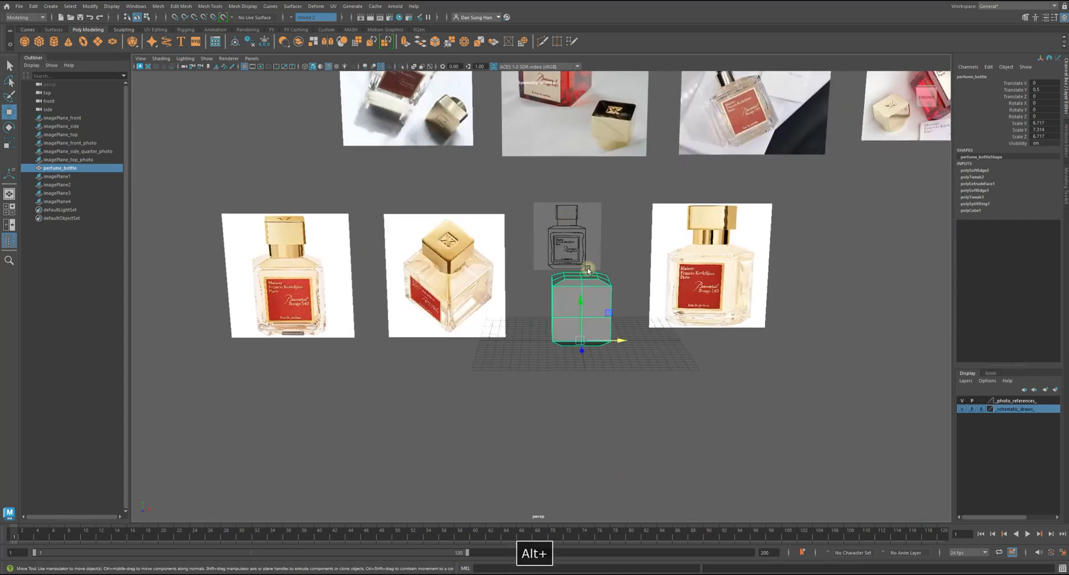
Deselect the bottle and create a polygon cylinder for the neck
{"action": "left_click", "coordinate": [647, 410]}
{"action": "left_click_drag", "start_coordinate": [647, 410], "coordinate": [681, 438], "text": "alt"}
{"action": "right_click_drag", "start_coordinate": [680, 437], "coordinate": [769, 438], "text": "alt"}
{"action": "middle_click_drag", "start_coordinate": [769, 438], "coordinate": [660, 384], "text": "alt"}
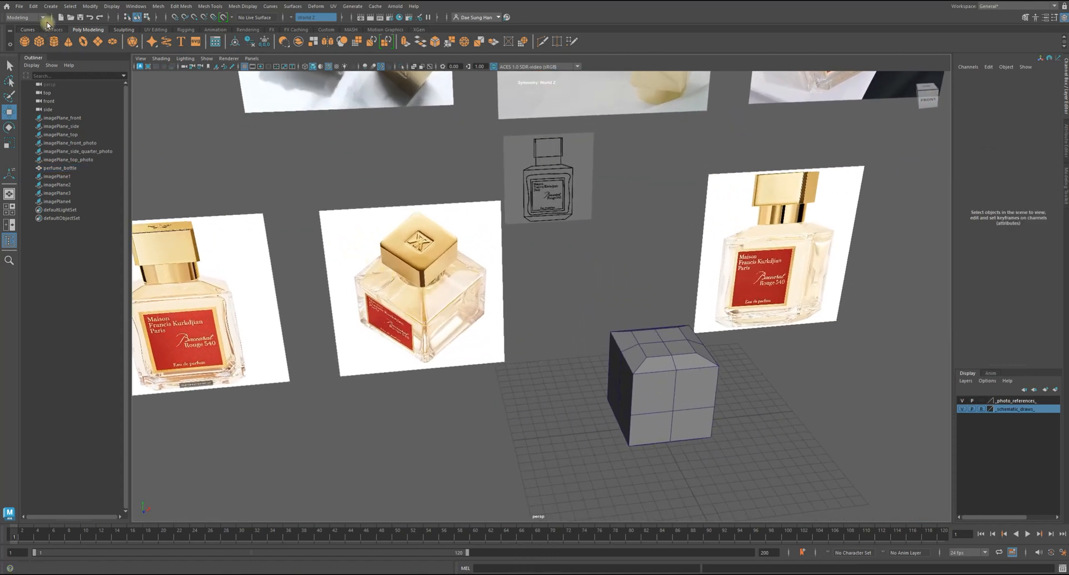
{"action": "left_click", "coordinate": [49, 7]}
{"action": "mouse_move", "coordinate": [84, 37]}
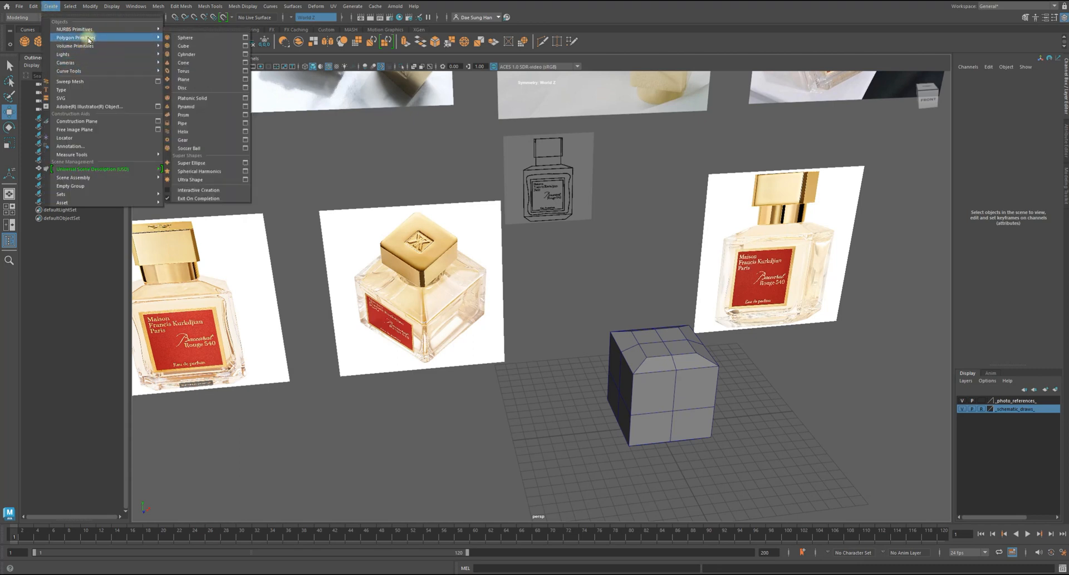
{"action": "left_click", "coordinate": [187, 54]}
In the side view, move the cylinder's pivot down to its bottom centre with vertex snapping
{"action": "left_click_drag", "start_coordinate": [668, 312], "coordinate": [665, 396], "text": "alt"}
{"action": "key", "text": "space"}
{"action": "key", "text": "space"}
{"action": "middle_click_drag", "start_coordinate": [595, 429], "coordinate": [607, 145], "text": "alt"}
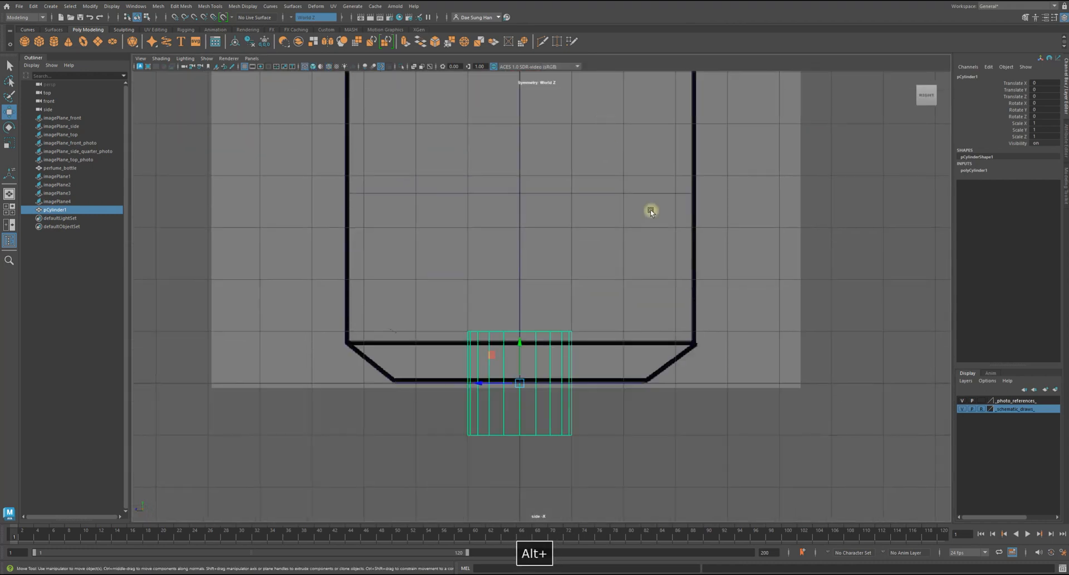
{"action": "scroll", "coordinate": [496, 290], "scroll_direction": "down", "scroll_amount": 1}
{"action": "middle_click_drag", "start_coordinate": [494, 293], "coordinate": [549, 165], "text": "alt"}
{"action": "right_click_drag", "start_coordinate": [549, 165], "coordinate": [659, 271], "text": "alt"}
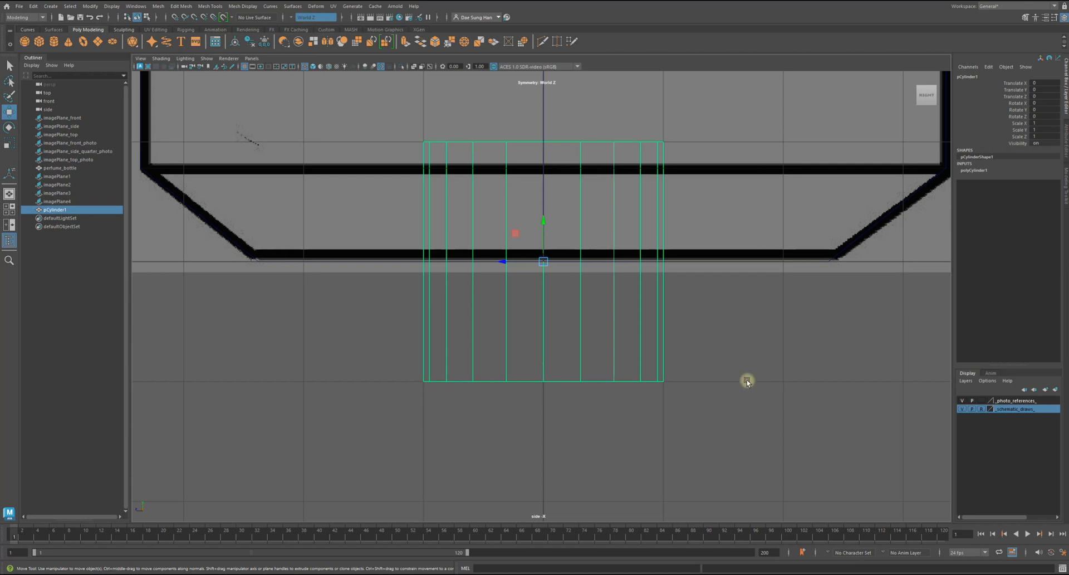
{"action": "key", "text": "d"}
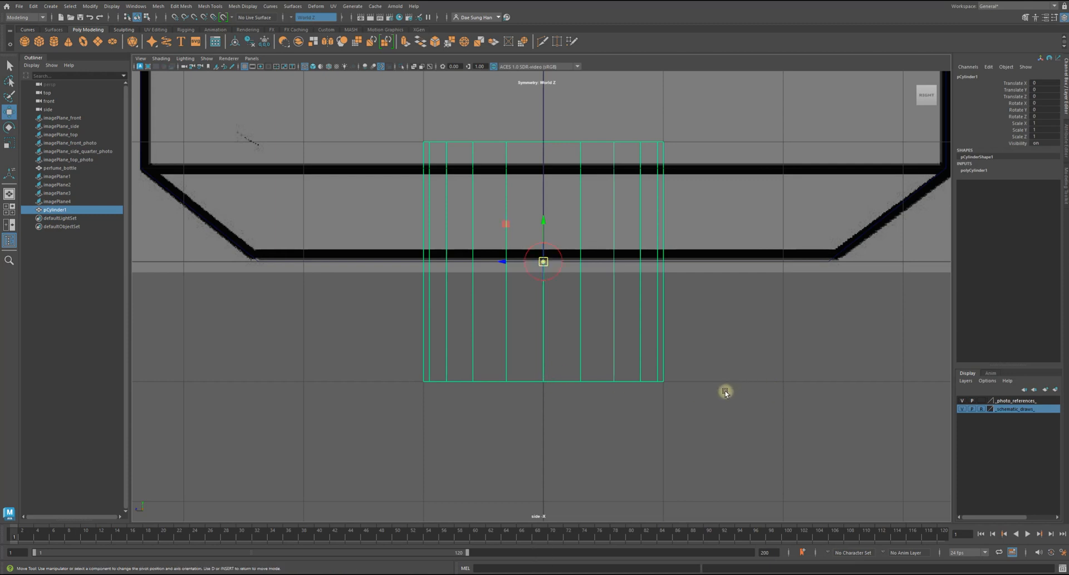
{"action": "key", "text": "v"}
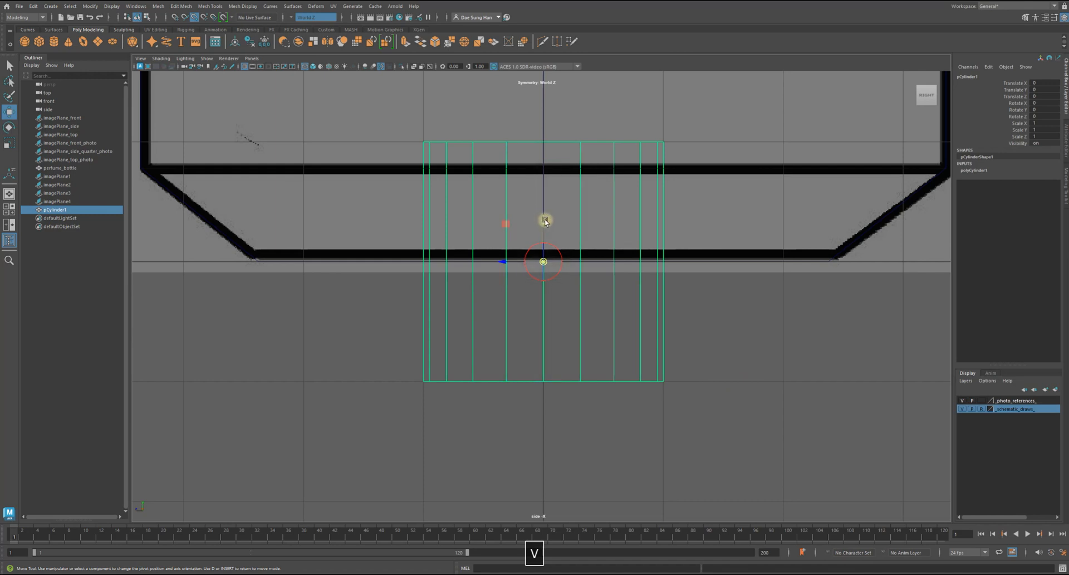
{"action": "left_click_drag", "start_coordinate": [544, 222], "coordinate": [544, 225]}
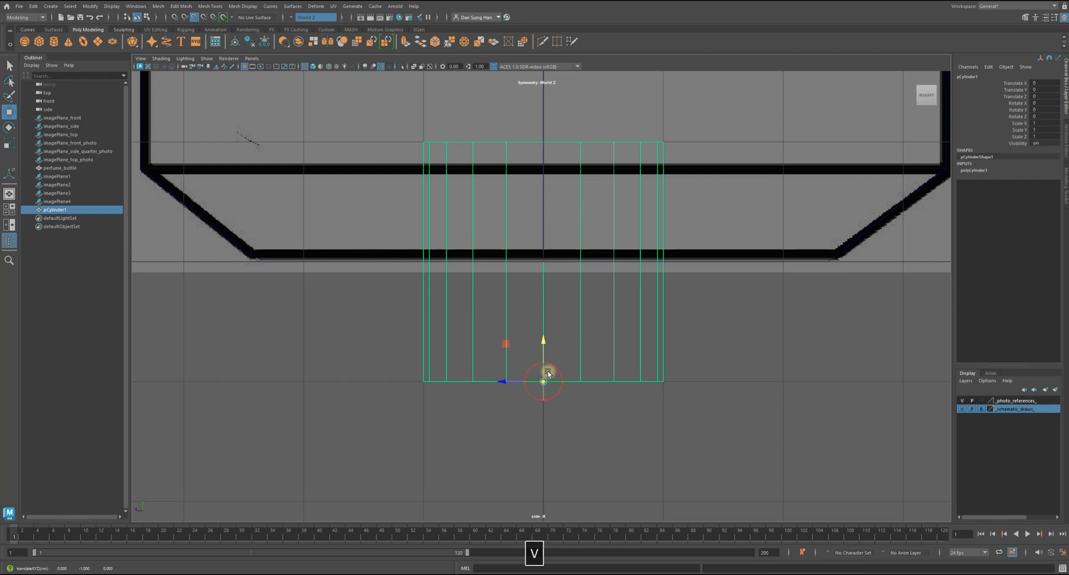
Move the cylinder straight up until its base rests on the line above the shoulder in the side schematic
{"action": "key", "text": "w"}
{"action": "right_click_drag", "start_coordinate": [624, 222], "coordinate": [531, 344], "text": "alt"}
{"action": "left_click_drag", "start_coordinate": [521, 411], "coordinate": [522, 112]}
{"action": "right_click_drag", "start_coordinate": [522, 111], "coordinate": [556, 253], "text": "alt"}
{"action": "mouse_move", "coordinate": [556, 253]}
{"action": "left_mouse_down"}
{"action": "mouse_move", "coordinate": [546, 292]}
{"action": "mouse_move", "coordinate": [553, 248]}
{"action": "left_mouse_up"}
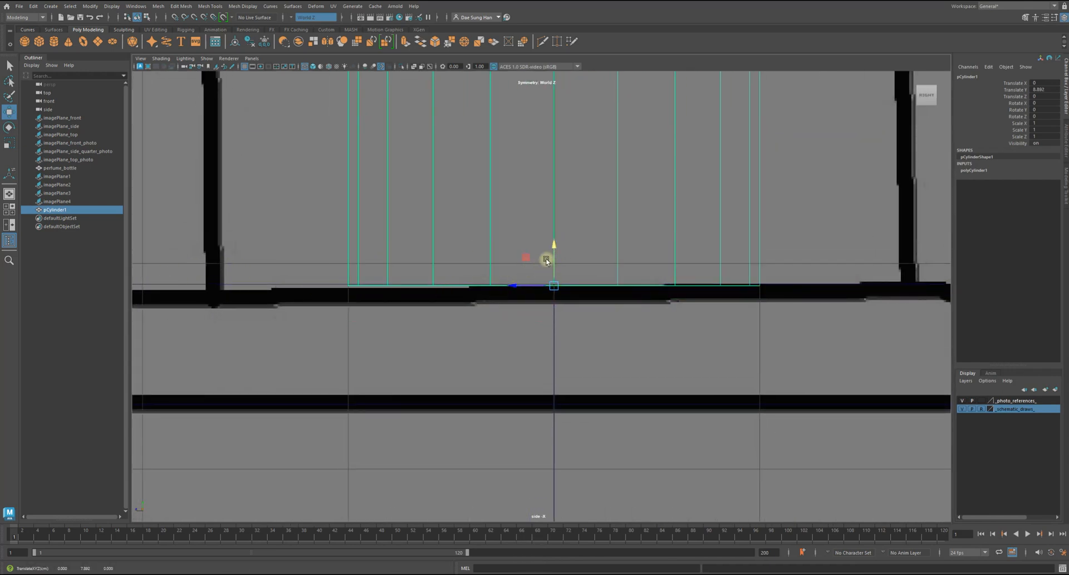
{"action": "left_click_drag", "start_coordinate": [551, 250], "coordinate": [556, 245]}
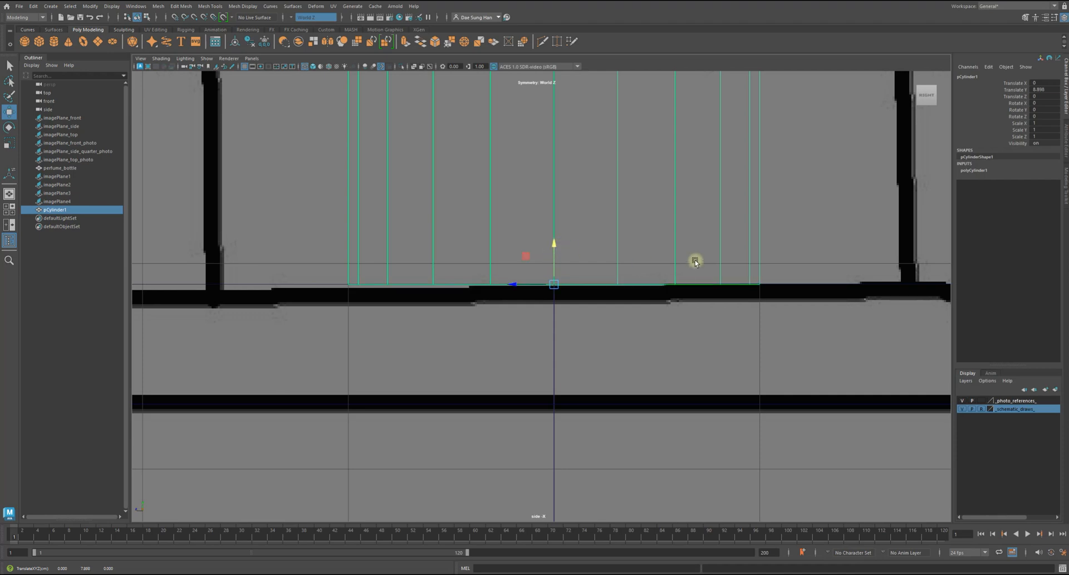
Return to the perspective view, deselect the cylinder and examine the collar in the red bottle photo
{"action": "key", "text": "space"}
{"action": "key", "text": "space"}
{"action": "left_click_drag", "start_coordinate": [600, 230], "coordinate": [495, 245], "text": "alt"}
{"action": "left_click", "coordinate": [469, 359]}
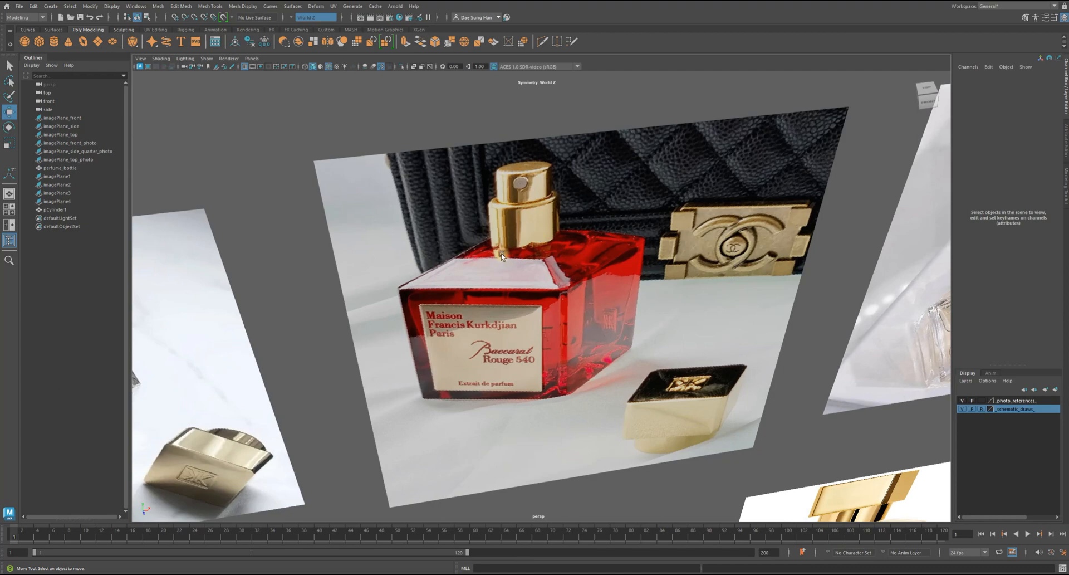
{"action": "right_click_drag", "start_coordinate": [560, 235], "coordinate": [568, 389], "text": "alt"}
{"action": "left_click_drag", "start_coordinate": [569, 389], "coordinate": [516, 269], "text": "alt"}
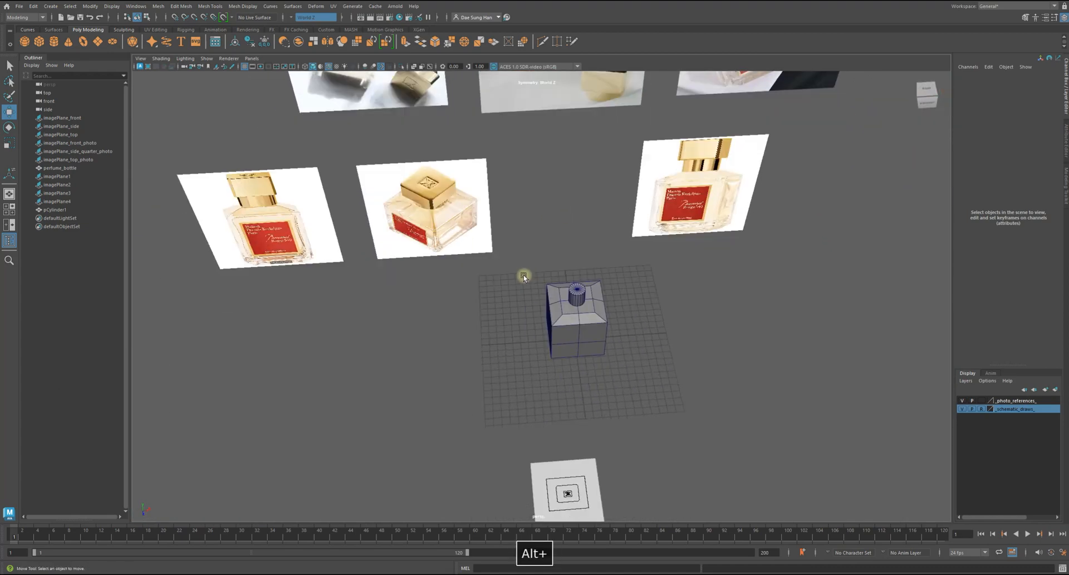
Scale the neck cylinder to 1.201 in X and Z, leaving its height unscaled, and deselect it
{"action": "right_click_drag", "start_coordinate": [516, 270], "coordinate": [819, 398], "text": "alt"}
{"action": "middle_click_drag", "start_coordinate": [673, 306], "coordinate": [535, 263], "text": "alt"}
{"action": "mouse_move", "coordinate": [534, 263]}
{"action": "left_mouse_down", "text": "alt"}
{"action": "mouse_move", "coordinate": [523, 238]}
{"action": "mouse_move", "coordinate": [526, 262]}
{"action": "left_mouse_up", "text": "alt"}
{"action": "right_click_drag", "start_coordinate": [526, 262], "coordinate": [609, 274], "text": "alt"}
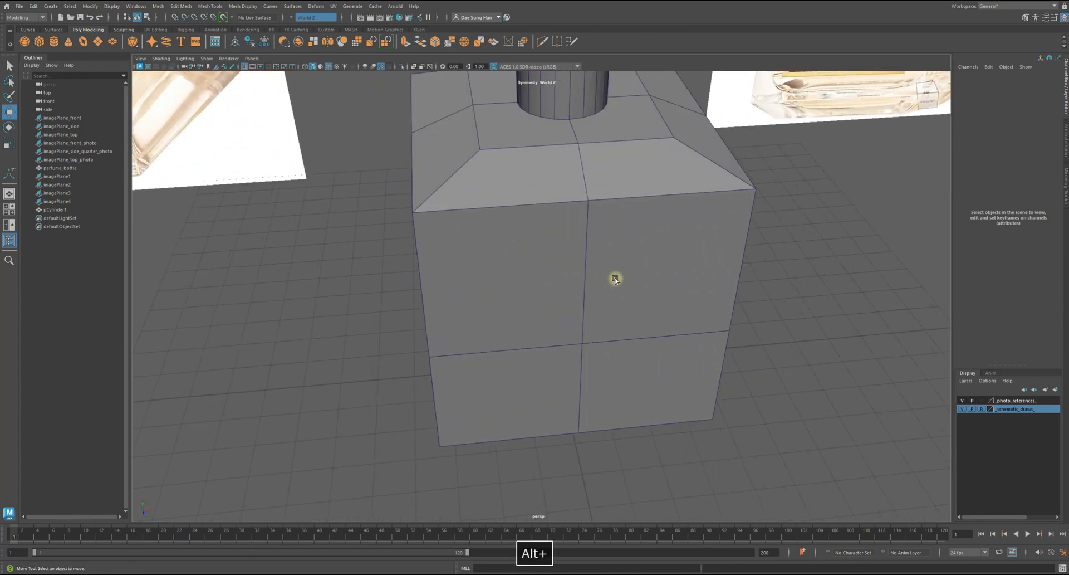
{"action": "left_click_drag", "start_coordinate": [609, 275], "coordinate": [548, 346], "text": "alt"}
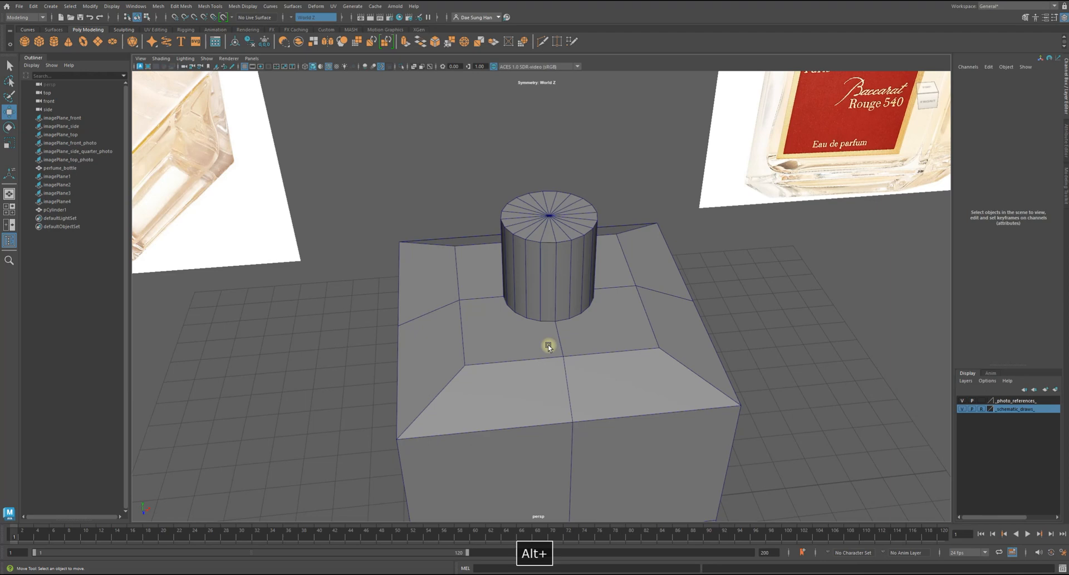
{"action": "right_click_drag", "start_coordinate": [549, 346], "coordinate": [571, 258], "text": "alt"}
{"action": "left_click", "coordinate": [571, 258]}
{"action": "key", "text": "r"}
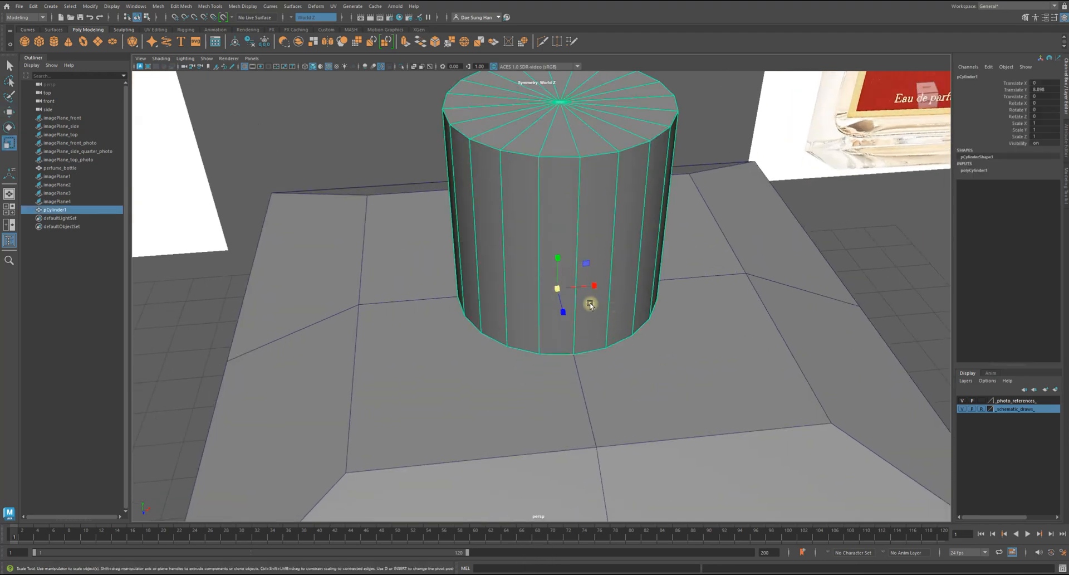
{"action": "left_click_drag", "start_coordinate": [591, 305], "coordinate": [707, 342]}
{"action": "right_click_drag", "start_coordinate": [722, 328], "coordinate": [572, 336], "text": "alt"}
{"action": "left_click_drag", "start_coordinate": [571, 337], "coordinate": [705, 354], "text": "alt"}
{"action": "key", "text": "f"}
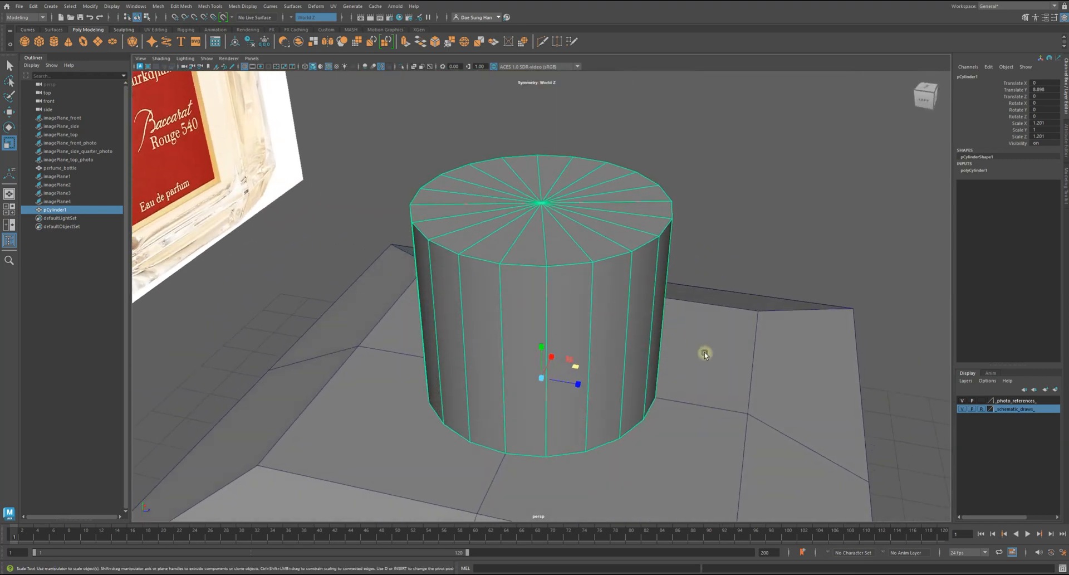
{"action": "left_click_drag", "start_coordinate": [482, 482], "coordinate": [392, 420], "text": "alt"}
{"action": "right_click_drag", "start_coordinate": [392, 420], "coordinate": [490, 384], "text": "alt"}
{"action": "left_click_drag", "start_coordinate": [568, 368], "coordinate": [590, 424], "text": "alt"}
{"action": "left_click", "coordinate": [738, 409]}
Examine the exposed sprayer and collar at the neck in the uncapped bottle reference photos from both sides
{"action": "left_click_drag", "start_coordinate": [737, 409], "coordinate": [643, 332], "text": "alt"}
{"action": "right_click_drag", "start_coordinate": [643, 332], "coordinate": [494, 142], "text": "alt"}
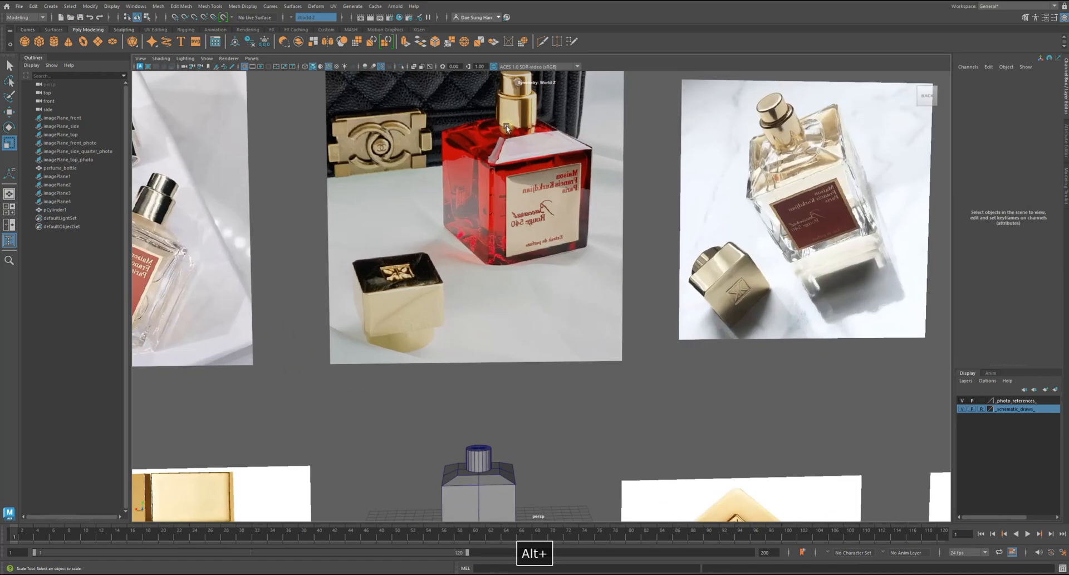
{"action": "left_click_drag", "start_coordinate": [516, 373], "coordinate": [666, 370], "text": "alt"}
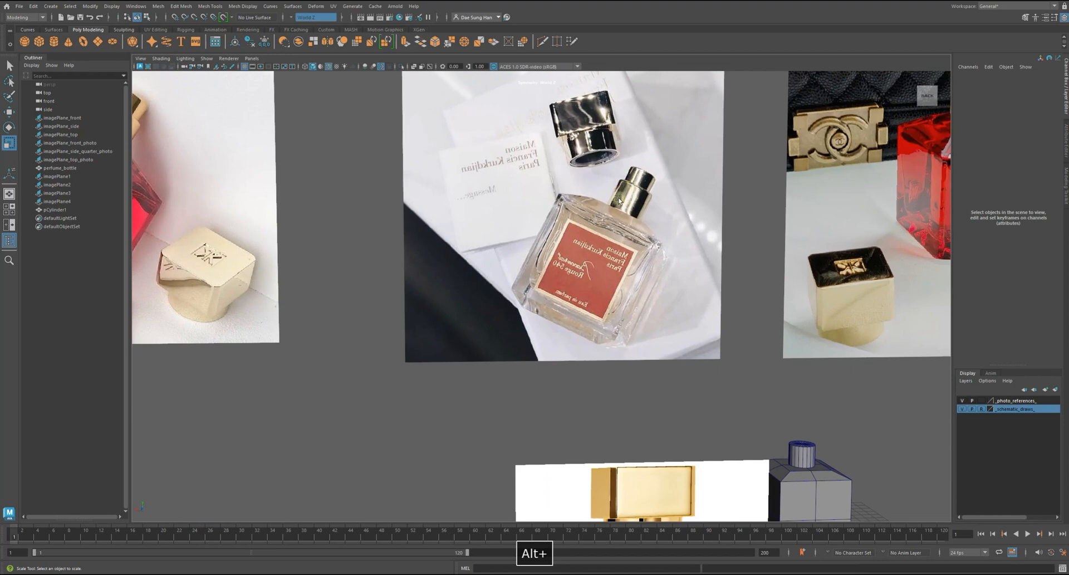
{"action": "left_click_drag", "start_coordinate": [624, 189], "coordinate": [548, 137], "text": "alt"}
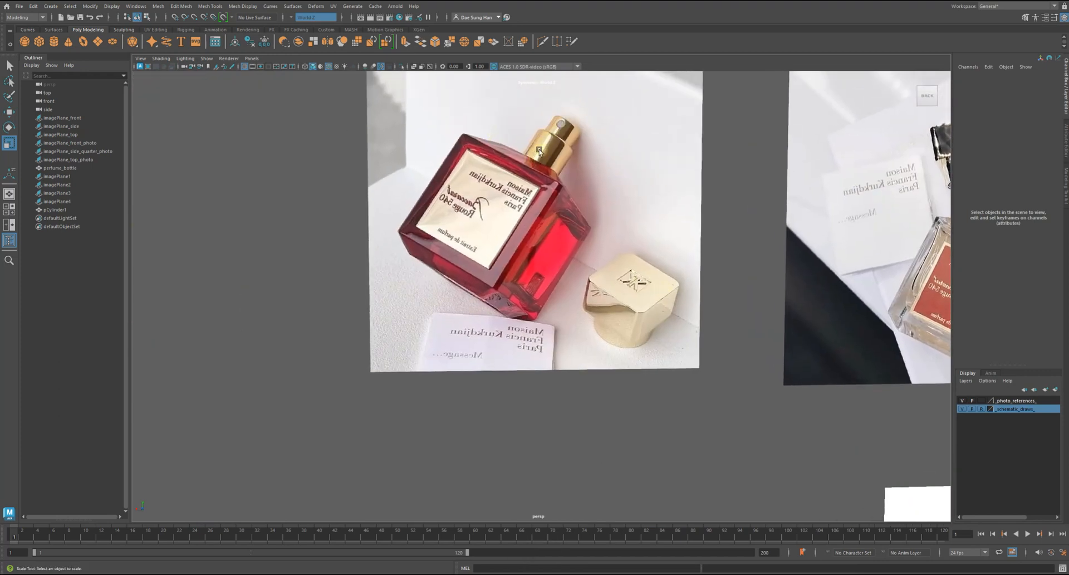
{"action": "right_click_drag", "start_coordinate": [602, 240], "coordinate": [357, 279], "text": "alt"}
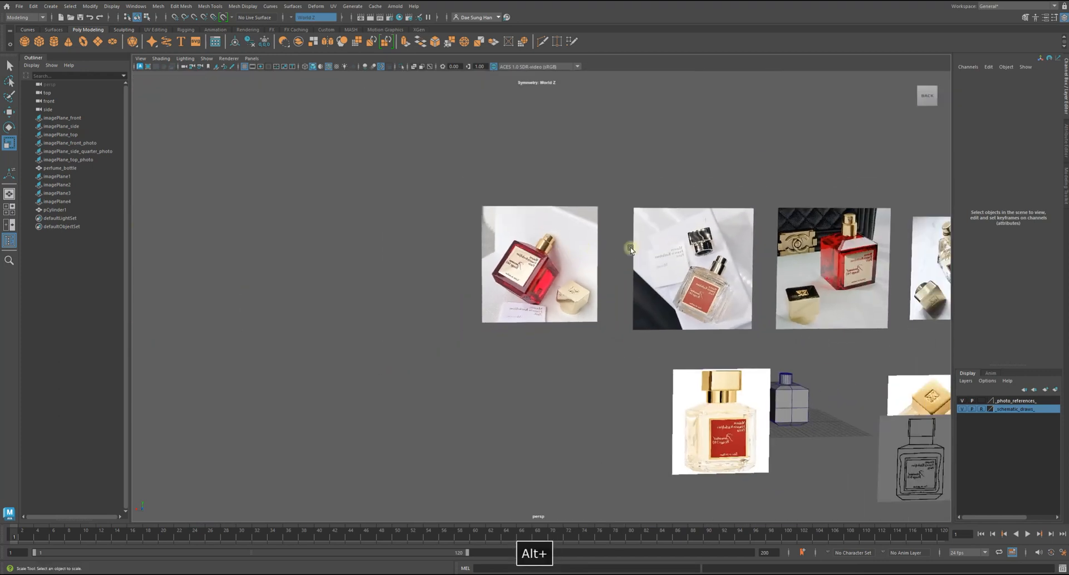
{"action": "middle_click_drag", "start_coordinate": [594, 246], "coordinate": [278, 175], "text": "alt"}
{"action": "right_click_drag", "start_coordinate": [496, 334], "coordinate": [742, 333], "text": "alt"}
{"action": "middle_click_drag", "start_coordinate": [573, 90], "coordinate": [590, 175], "text": "alt"}
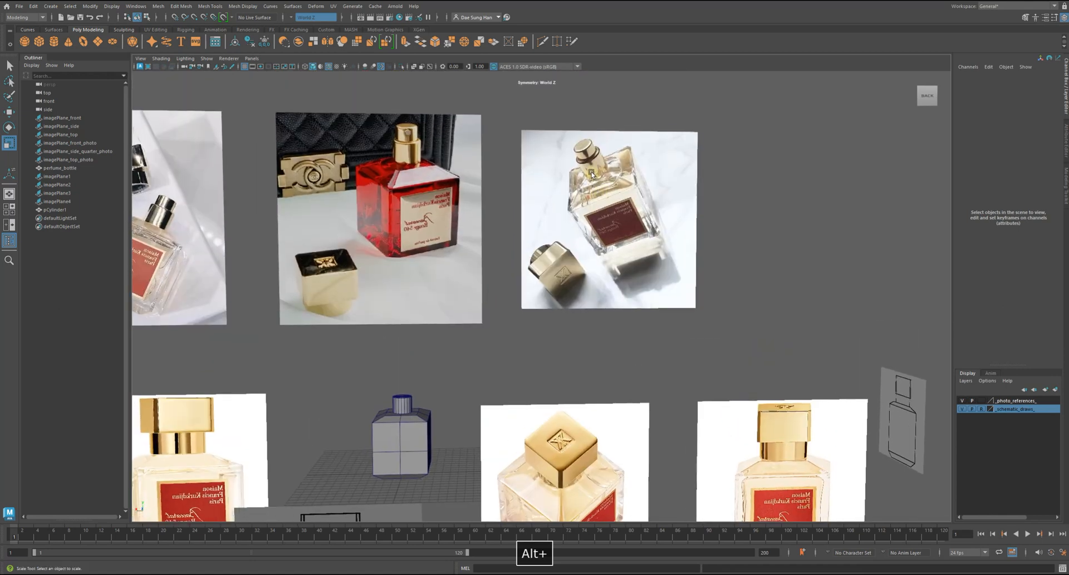
{"action": "middle_click_drag", "start_coordinate": [425, 150], "coordinate": [446, 146], "text": "alt"}
{"action": "mouse_move", "coordinate": [387, 243]}
{"action": "left_mouse_down", "text": "alt"}
{"action": "mouse_move", "coordinate": [501, 269]}
{"action": "mouse_move", "coordinate": [659, 337]}
{"action": "left_mouse_up", "text": "alt"}
{"action": "right_click_drag", "start_coordinate": [618, 333], "coordinate": [479, 335], "text": "alt"}
{"action": "left_click_drag", "start_coordinate": [478, 335], "coordinate": [563, 325], "text": "alt"}
{"action": "right_click_drag", "start_coordinate": [434, 248], "coordinate": [585, 249], "text": "alt"}
{"action": "left_click_drag", "start_coordinate": [598, 298], "coordinate": [606, 275], "text": "alt"}
{"action": "left_click_drag", "start_coordinate": [571, 244], "coordinate": [577, 219], "text": "alt"}
{"action": "right_click_drag", "start_coordinate": [577, 219], "coordinate": [640, 223], "text": "alt"}
{"action": "left_click_drag", "start_coordinate": [614, 226], "coordinate": [630, 238], "text": "alt"}
{"action": "right_click_drag", "start_coordinate": [630, 239], "coordinate": [597, 195], "text": "alt"}
{"action": "left_click_drag", "start_coordinate": [541, 147], "coordinate": [615, 239], "text": "alt"}
{"action": "right_click_drag", "start_coordinate": [616, 240], "coordinate": [473, 193], "text": "alt"}
{"action": "middle_click_drag", "start_coordinate": [472, 193], "coordinate": [721, 344], "text": "alt"}
{"action": "right_click_drag", "start_coordinate": [515, 239], "coordinate": [624, 239], "text": "alt"}
{"action": "middle_click_drag", "start_coordinate": [625, 240], "coordinate": [596, 318], "text": "alt"}
{"action": "right_click_drag", "start_coordinate": [597, 318], "coordinate": [622, 313], "text": "alt"}
{"action": "middle_click_drag", "start_coordinate": [613, 186], "coordinate": [594, 206], "text": "alt"}
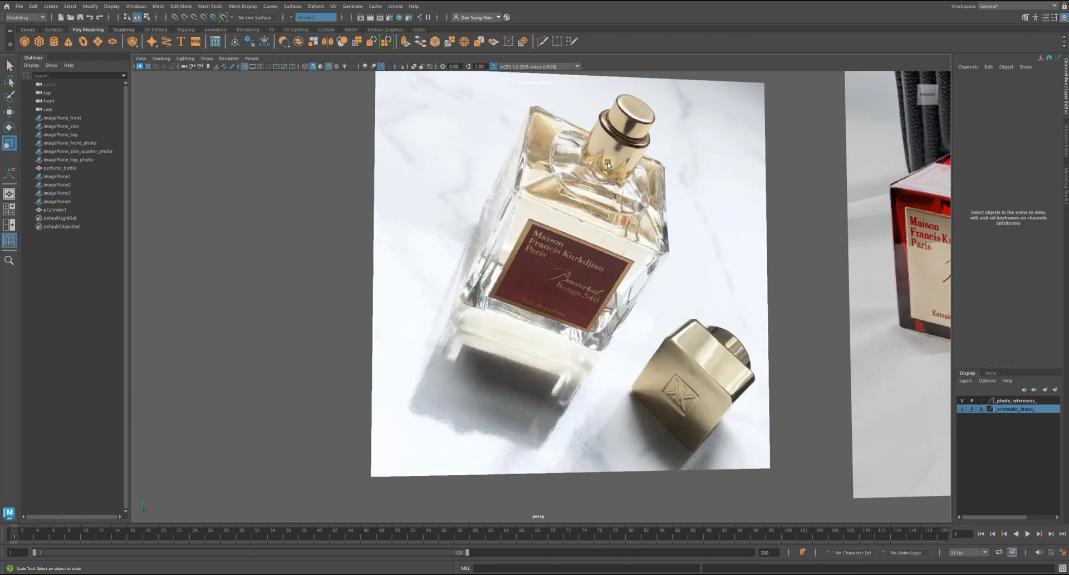
Select the neck cylinder and set its cap subdivisions to 3
{"action": "right_click_drag", "start_coordinate": [709, 246], "coordinate": [574, 279], "text": "alt"}
{"action": "middle_click_drag", "start_coordinate": [613, 484], "coordinate": [450, 366], "text": "alt"}
{"action": "left_click_drag", "start_coordinate": [511, 362], "coordinate": [502, 415], "text": "alt"}
{"action": "middle_click_drag", "start_coordinate": [613, 434], "coordinate": [535, 346], "text": "alt"}
{"action": "right_click_drag", "start_coordinate": [535, 345], "coordinate": [713, 370], "text": "alt"}
{"action": "middle_click_drag", "start_coordinate": [714, 370], "coordinate": [616, 324], "text": "alt"}
{"action": "right_click_drag", "start_coordinate": [560, 279], "coordinate": [629, 301], "text": "alt"}
{"action": "left_click", "coordinate": [685, 363]}
{"action": "middle_click_drag", "start_coordinate": [669, 331], "coordinate": [463, 232], "text": "alt"}
{"action": "left_click_drag", "start_coordinate": [608, 283], "coordinate": [625, 297], "text": "alt"}
{"action": "middle_click_drag", "start_coordinate": [565, 230], "coordinate": [606, 283], "text": "alt"}
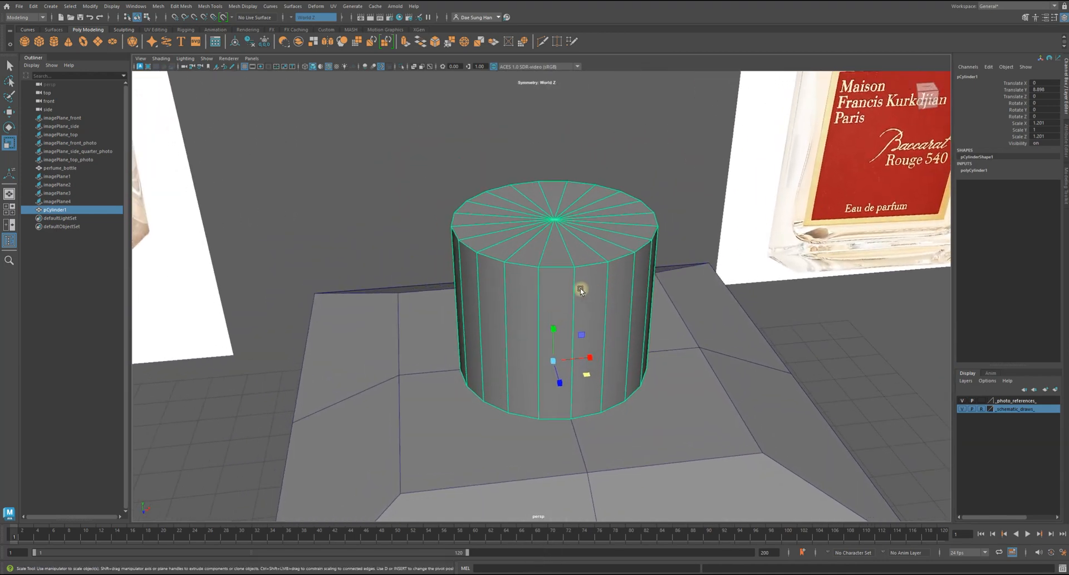
{"action": "right_click_drag", "start_coordinate": [518, 229], "coordinate": [640, 226], "text": "alt"}
{"action": "left_click", "coordinate": [974, 169]}
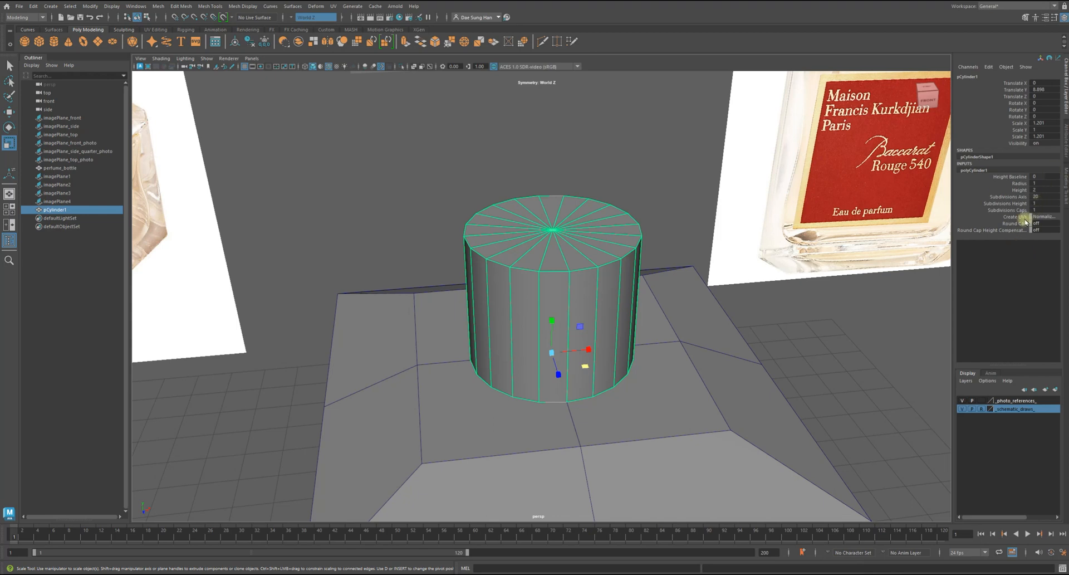
{"action": "key", "text": "Return"}
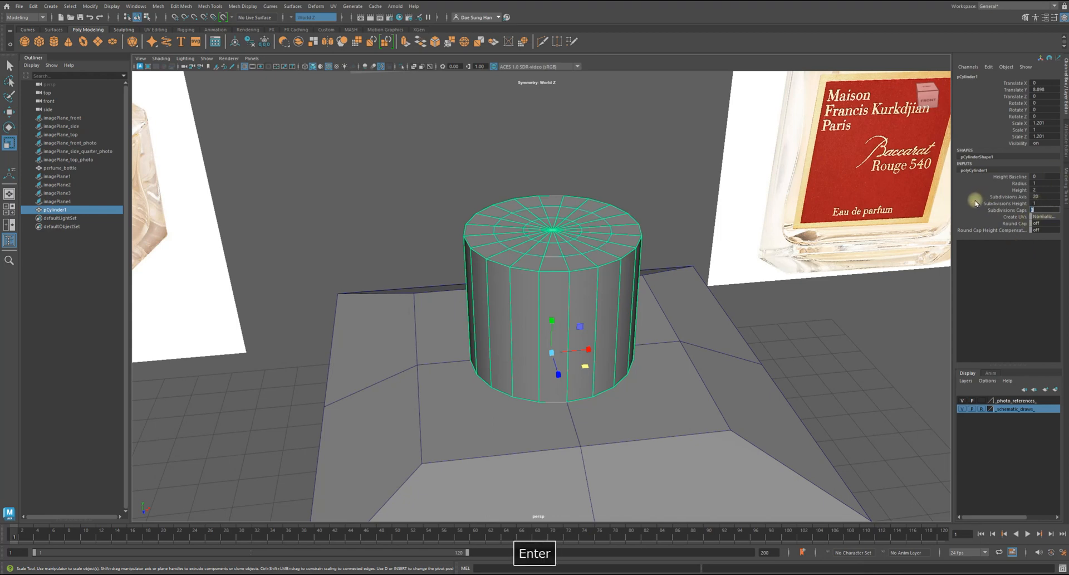
{"action": "right_click_drag", "start_coordinate": [654, 213], "coordinate": [618, 199], "text": "alt"}
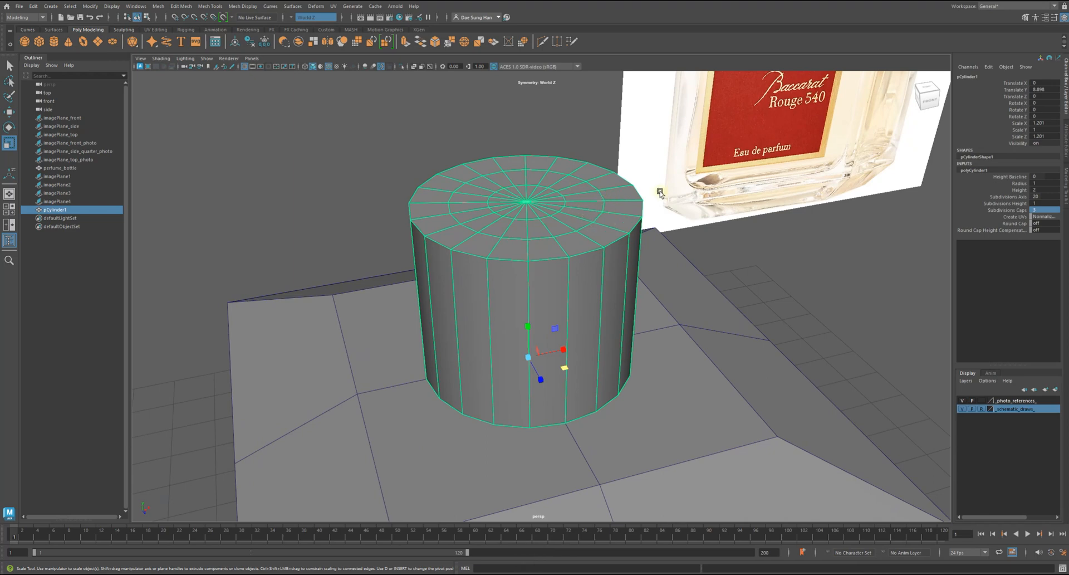
Switch the cylinder to edge selection, try picking single edges on its top cap and clear the selection
{"action": "right_click_drag", "start_coordinate": [721, 210], "coordinate": [661, 296], "text": "alt"}
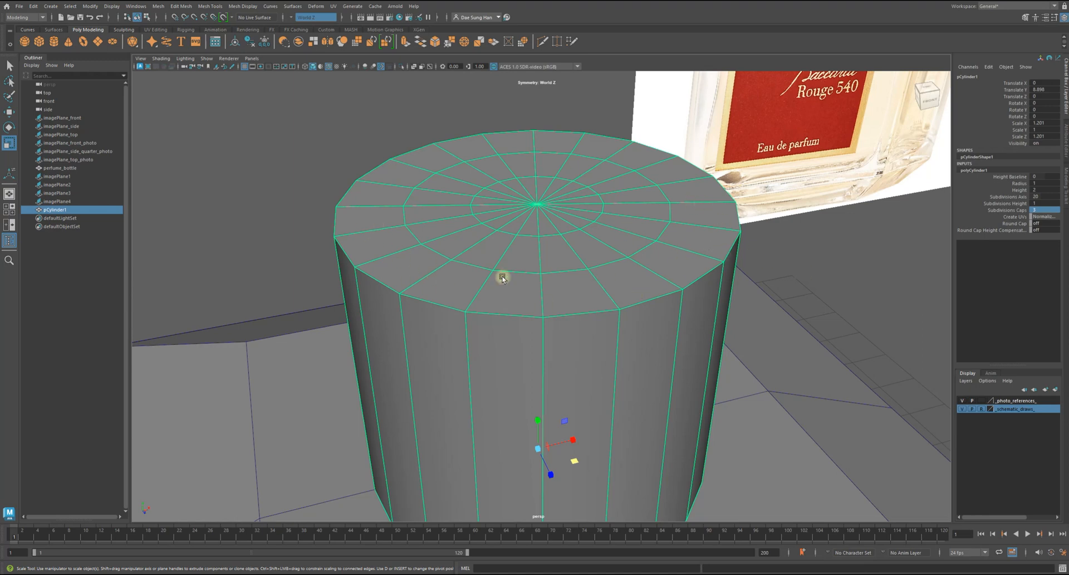
{"action": "left_click_drag", "start_coordinate": [636, 286], "coordinate": [673, 268], "text": "alt"}
{"action": "right_click_drag", "start_coordinate": [673, 267], "coordinate": [549, 275], "text": "alt"}
{"action": "middle_click_drag", "start_coordinate": [549, 275], "coordinate": [527, 241], "text": "alt"}
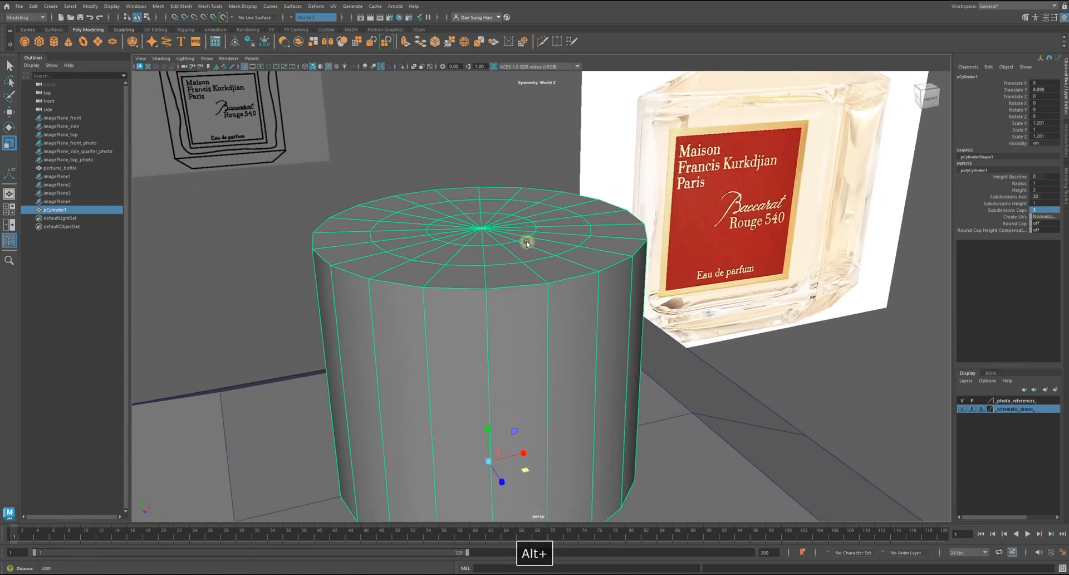
{"action": "right_click_drag", "start_coordinate": [527, 242], "coordinate": [532, 292], "text": "alt"}
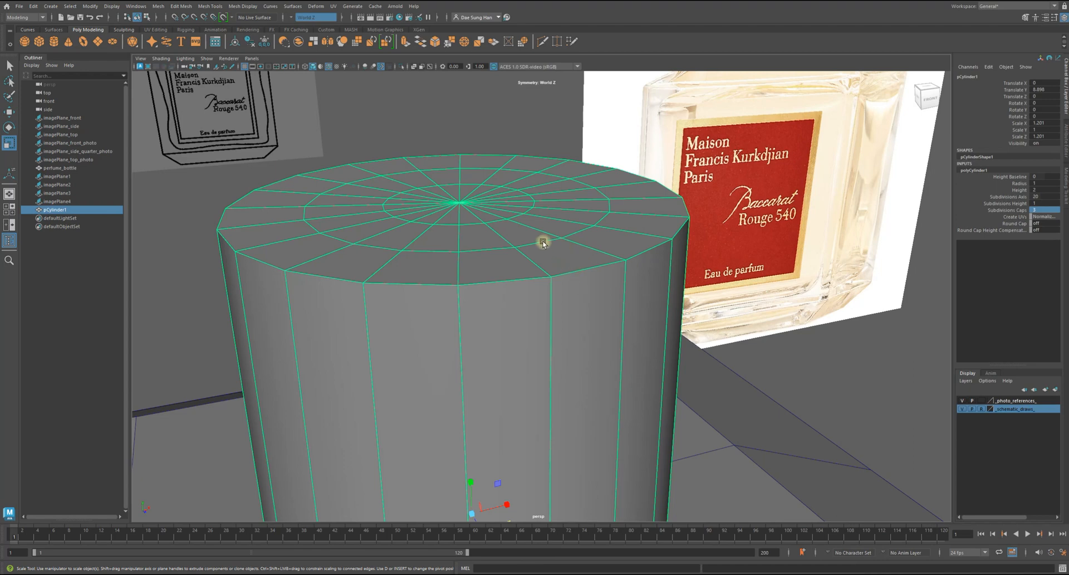
{"action": "key", "text": "F10"}
{"action": "left_click", "coordinate": [580, 269]}
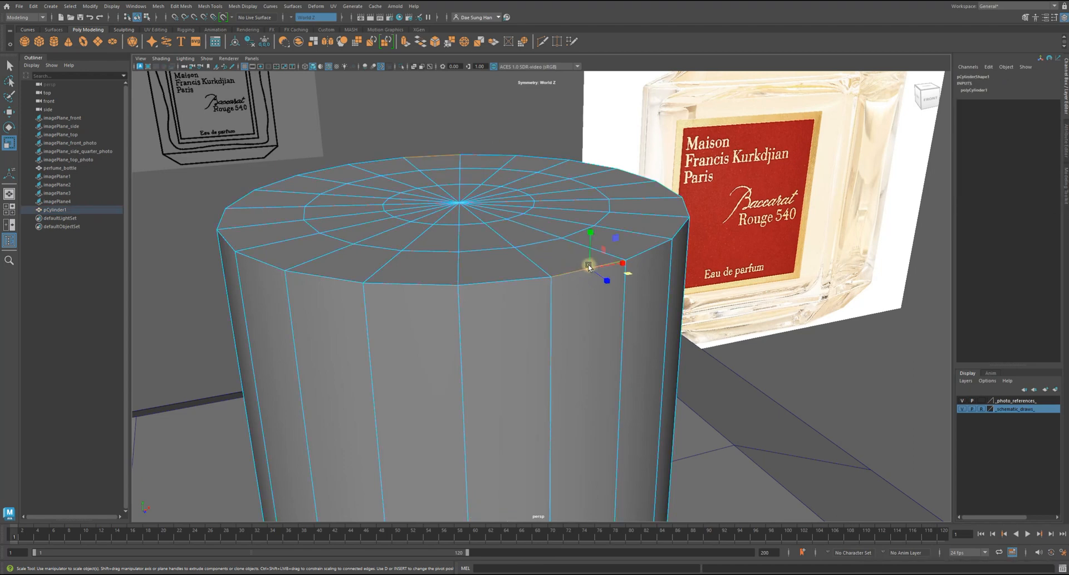
{"action": "key", "text": "q"}
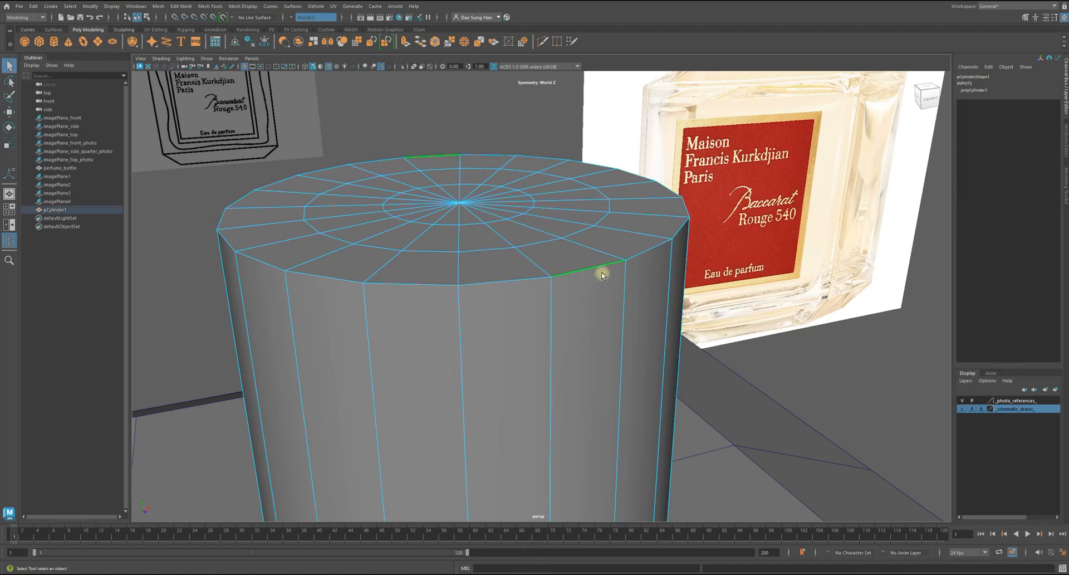
{"action": "left_click_drag", "start_coordinate": [594, 273], "coordinate": [556, 236], "text": "alt"}
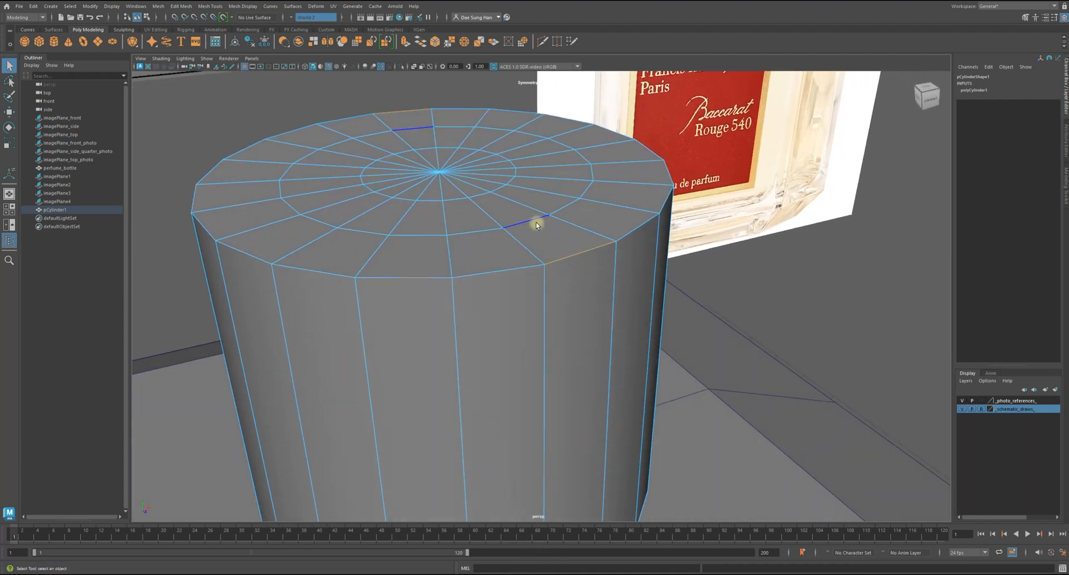
{"action": "left_click", "coordinate": [576, 256]}
{"action": "key", "text": "shift"}
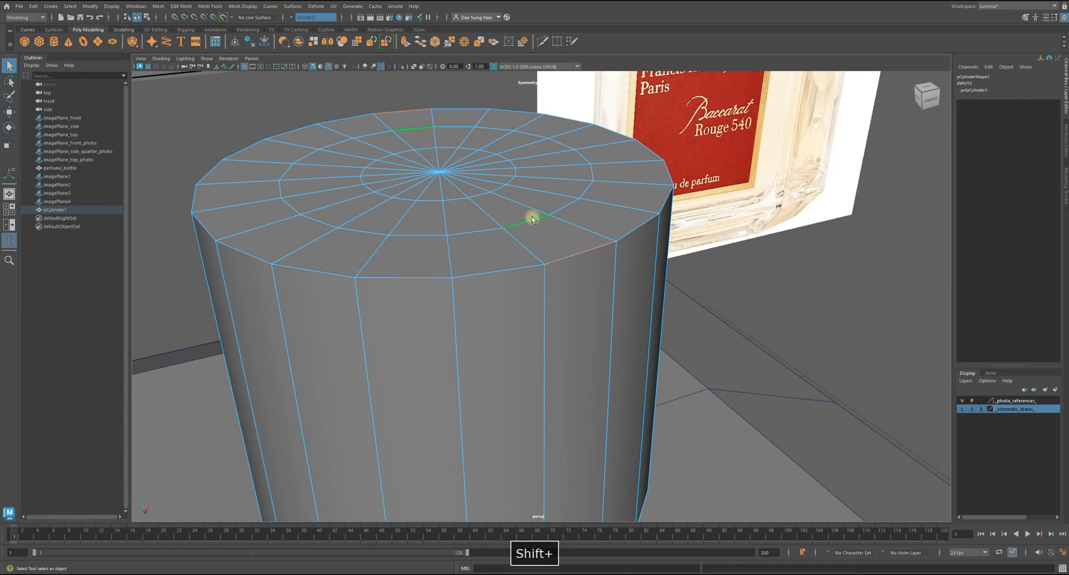
{"action": "left_click", "coordinate": [529, 220], "text": "shift"}
{"action": "left_click_drag", "start_coordinate": [580, 318], "coordinate": [581, 204], "text": "alt"}
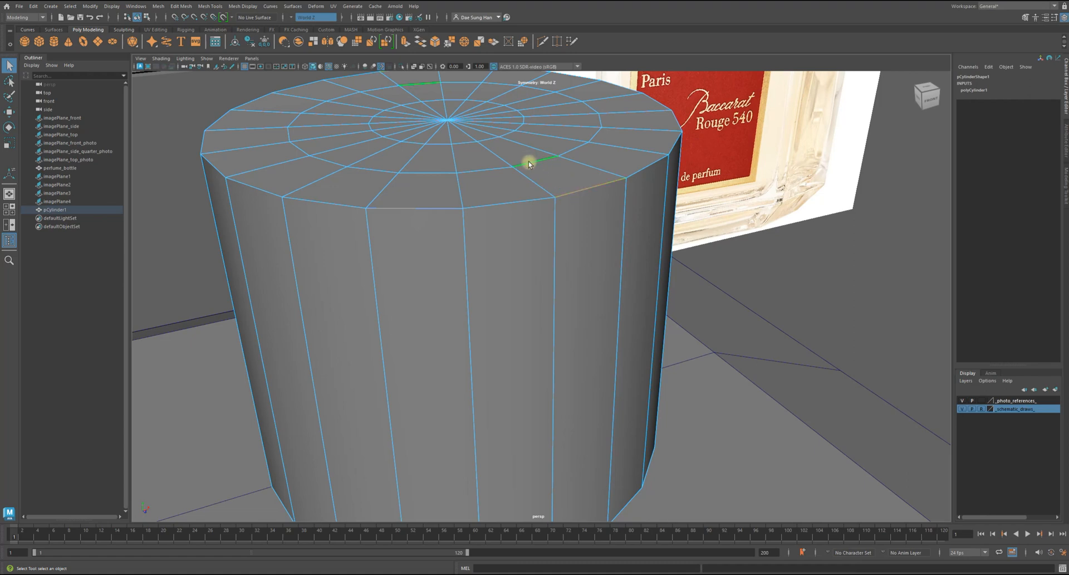
{"action": "left_click", "coordinate": [678, 259]}
Select the full edge loop around the cylinder's top rim and bevel it
{"action": "double_click", "coordinate": [594, 186]}
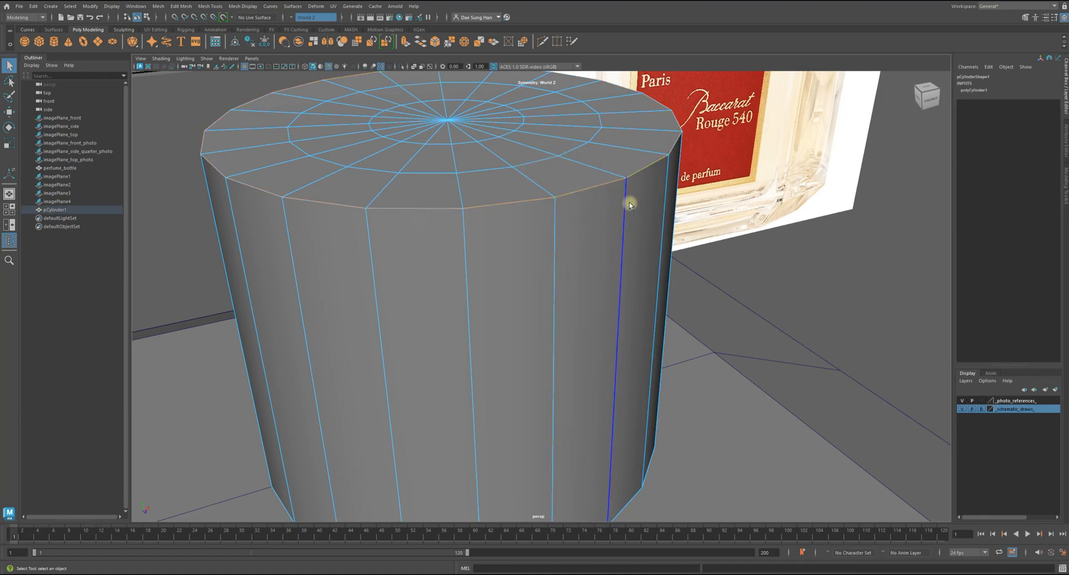
{"action": "left_click_drag", "start_coordinate": [630, 205], "coordinate": [464, 202], "text": "alt"}
{"action": "middle_click_drag", "start_coordinate": [573, 231], "coordinate": [516, 277], "text": "alt"}
{"action": "mouse_move", "coordinate": [526, 234]}
{"action": "left_mouse_down", "text": "alt"}
{"action": "mouse_move", "coordinate": [574, 214]}
{"action": "mouse_move", "coordinate": [529, 215]}
{"action": "left_mouse_up", "text": "alt"}
{"action": "right_click_drag", "start_coordinate": [546, 117], "coordinate": [584, 120], "text": "shift"}
Compare the bevelled rim with the reference photos and set the bevel fraction to 0.3
{"action": "left_click_drag", "start_coordinate": [573, 259], "coordinate": [668, 289], "text": "alt"}
{"action": "right_click_drag", "start_coordinate": [668, 289], "coordinate": [421, 187], "text": "alt"}
{"action": "middle_click_drag", "start_coordinate": [421, 186], "coordinate": [446, 239], "text": "alt"}
{"action": "middle_click_drag", "start_coordinate": [526, 89], "coordinate": [468, 147], "text": "alt"}
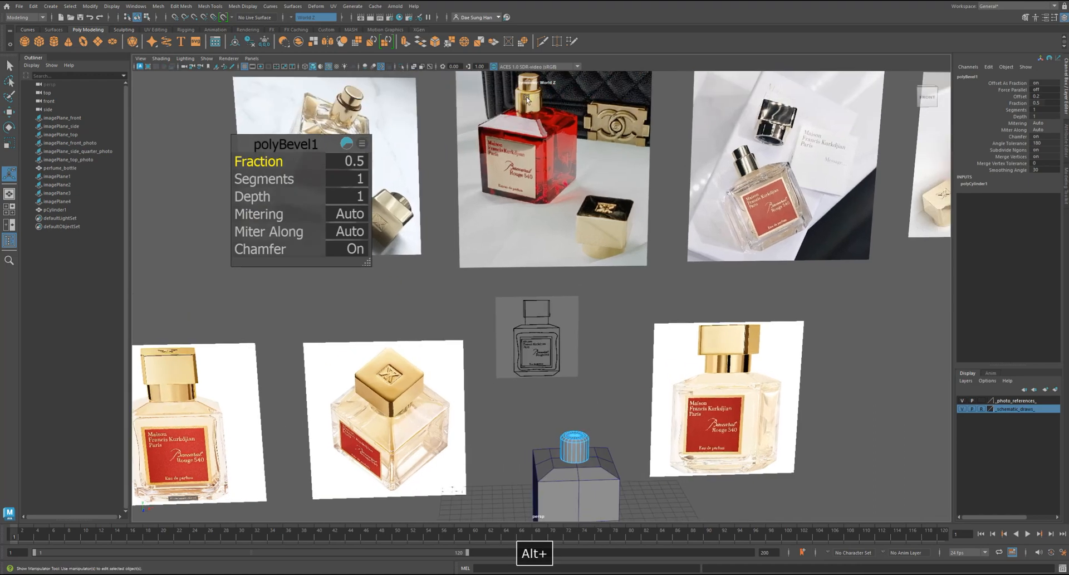
{"action": "middle_click_drag", "start_coordinate": [477, 308], "coordinate": [464, 230], "text": "alt"}
{"action": "right_click_drag", "start_coordinate": [464, 230], "coordinate": [771, 446], "text": "alt"}
{"action": "middle_click_drag", "start_coordinate": [772, 446], "coordinate": [743, 209], "text": "alt"}
{"action": "left_click", "coordinate": [348, 161]}
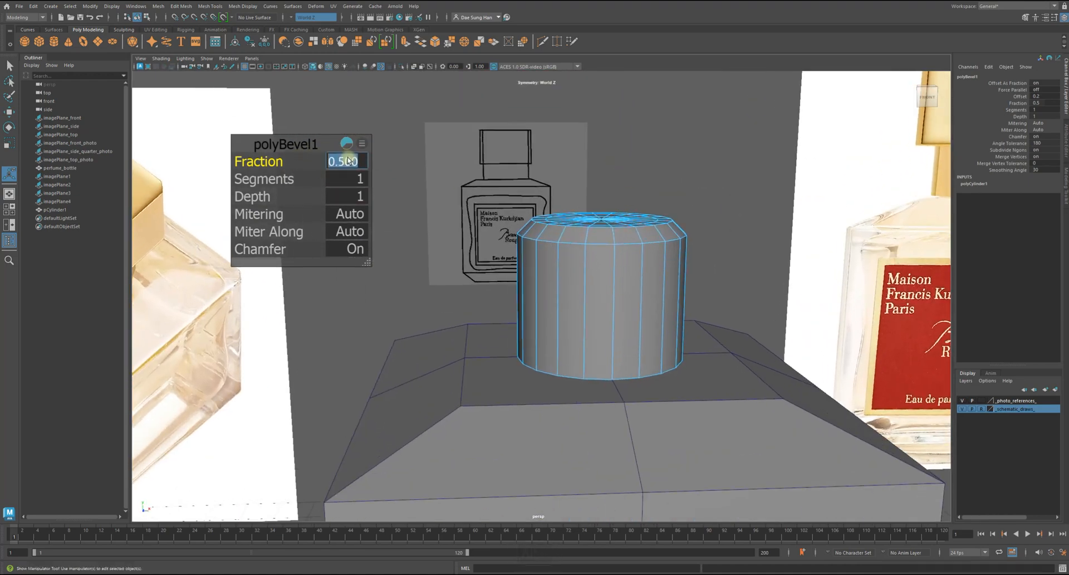
{"action": "type", "text": ".4"}
{"action": "key", "text": "Return"}
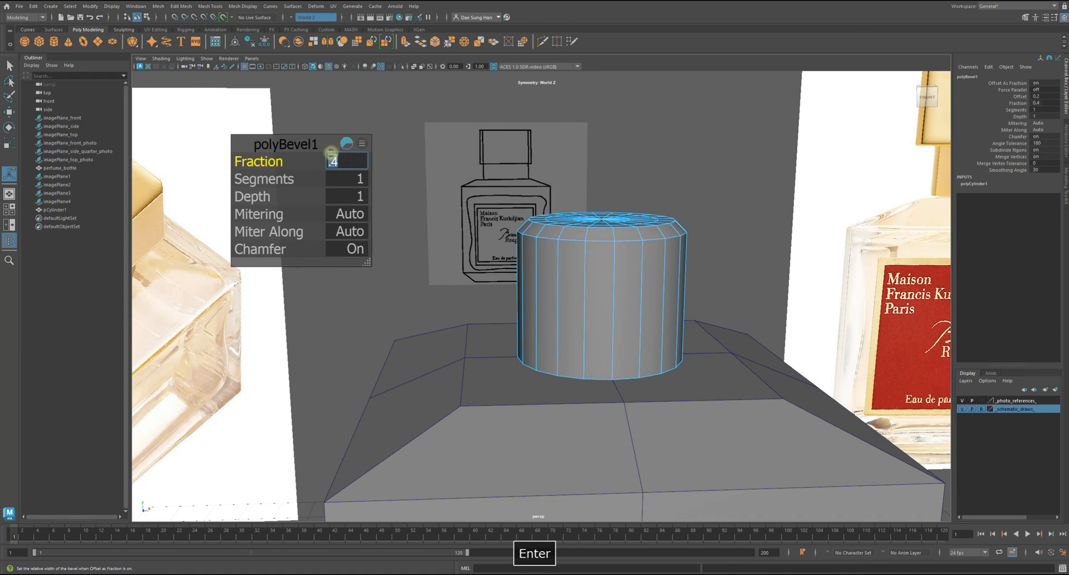
{"action": "type", "text": "."}
{"action": "key", "text": "Return"}
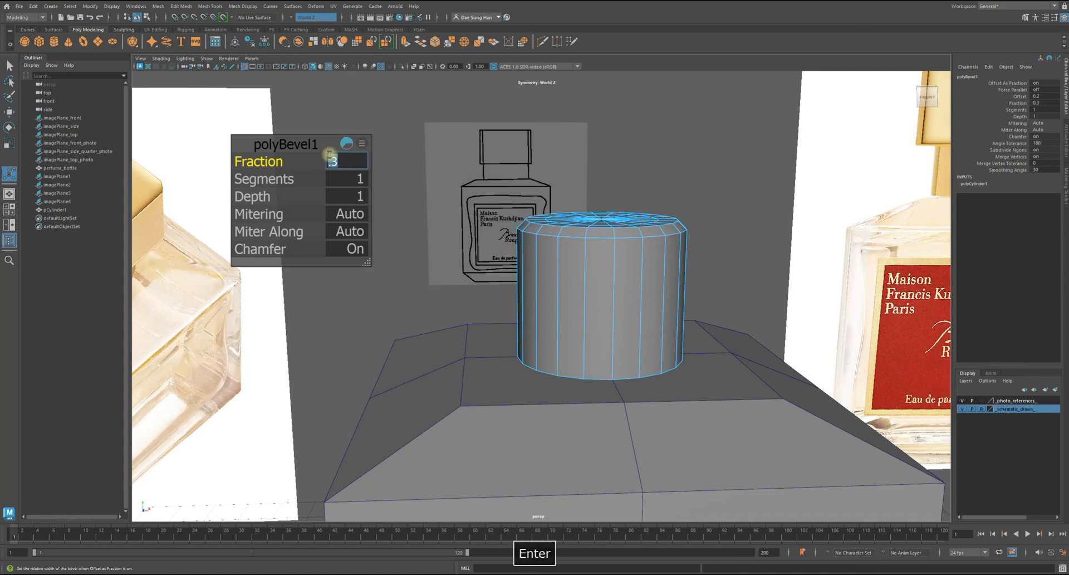
Set the bevel to 3 segments and save an incremental version of the scene
{"action": "left_click", "coordinate": [339, 179]}
{"action": "type", "text": "2"}
{"action": "key", "text": "Return"}
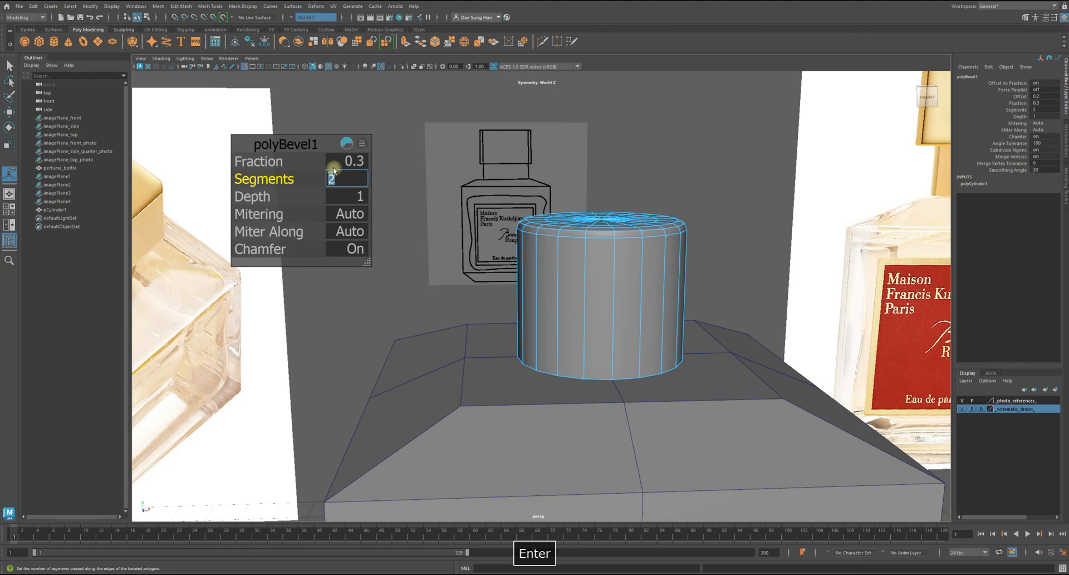
{"action": "type", "text": "32"}
{"action": "key", "text": "Return"}
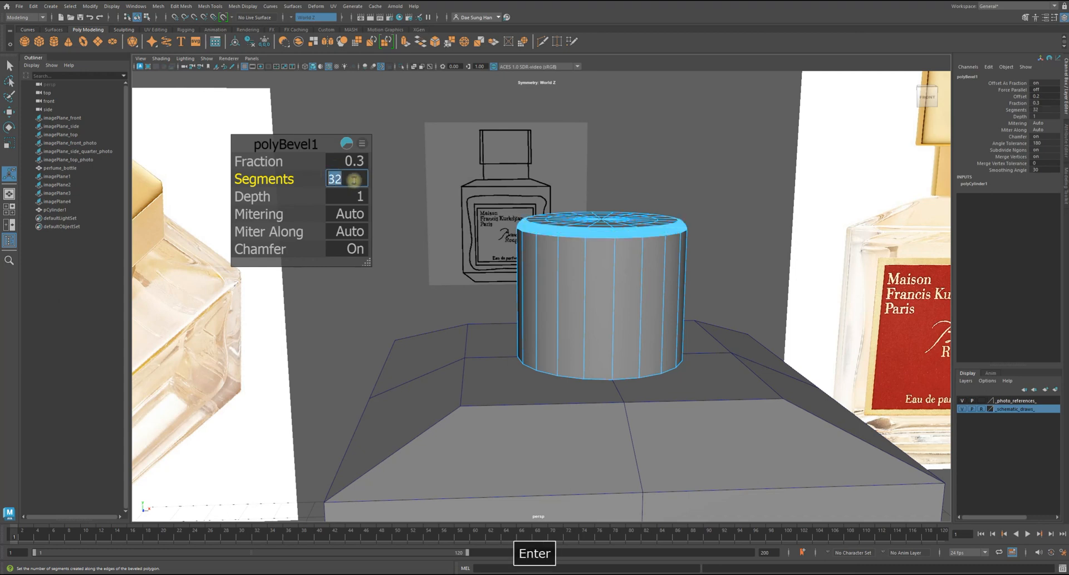
{"action": "type", "text": "3"}
{"action": "key", "text": "Return"}
{"action": "left_click_drag", "start_coordinate": [612, 236], "coordinate": [664, 265], "text": "alt"}
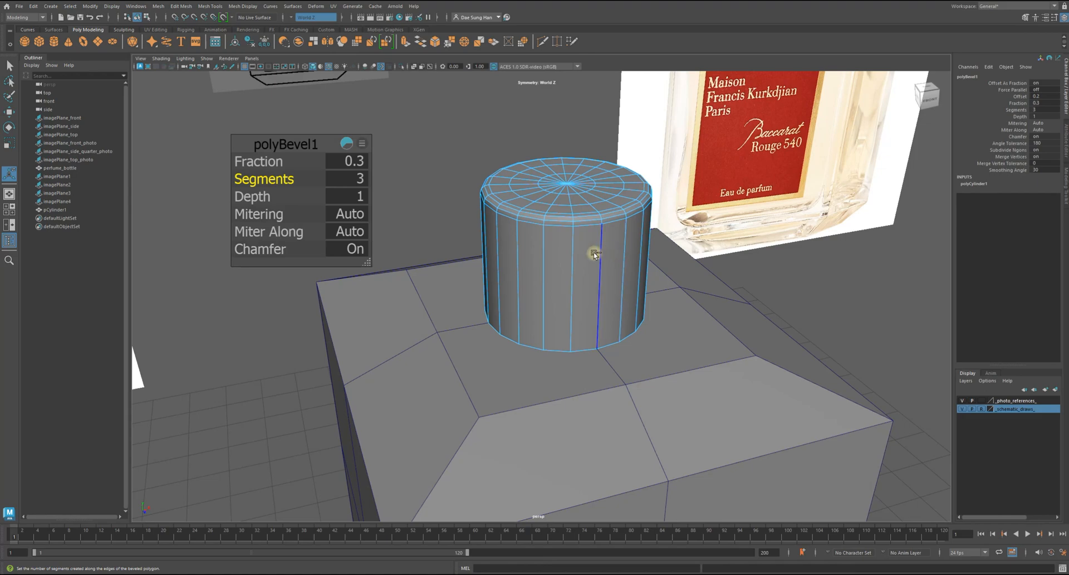
{"action": "key", "text": "ctrl+alt+s"}
{"action": "mouse_move", "coordinate": [600, 258]}
{"action": "left_mouse_down", "text": "alt"}
{"action": "mouse_move", "coordinate": [583, 253]}
{"action": "mouse_move", "coordinate": [597, 260]}
{"action": "left_mouse_up", "text": "alt"}
{"action": "right_click_drag", "start_coordinate": [583, 243], "coordinate": [612, 254], "text": "alt"}
{"action": "left_click_drag", "start_coordinate": [612, 254], "coordinate": [506, 236], "text": "alt"}
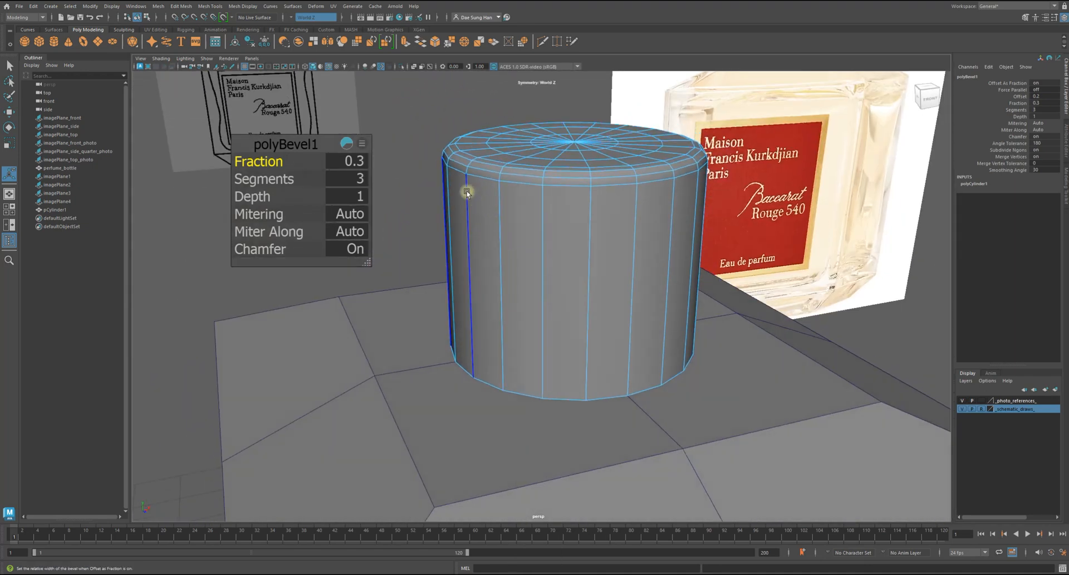
Return to object mode, deselect the cylinder and hide the wireframe on the shaded models
{"action": "right_click_drag", "start_coordinate": [503, 157], "coordinate": [543, 135]}
{"action": "key", "text": "q"}
{"action": "left_click", "coordinate": [580, 106]}
{"action": "right_click_drag", "start_coordinate": [689, 208], "coordinate": [562, 261], "text": "alt"}
{"action": "mouse_move", "coordinate": [562, 260]}
{"action": "left_mouse_down", "text": "alt"}
{"action": "mouse_move", "coordinate": [549, 264]}
{"action": "mouse_move", "coordinate": [563, 269]}
{"action": "left_mouse_up", "text": "alt"}
{"action": "right_click_drag", "start_coordinate": [731, 346], "coordinate": [694, 334], "text": "alt"}
{"action": "key", "text": "alt+5"}
{"action": "right_click_drag", "start_coordinate": [833, 393], "coordinate": [669, 364], "text": "alt"}
{"action": "right_click_drag", "start_coordinate": [477, 281], "coordinate": [617, 268], "text": "alt"}
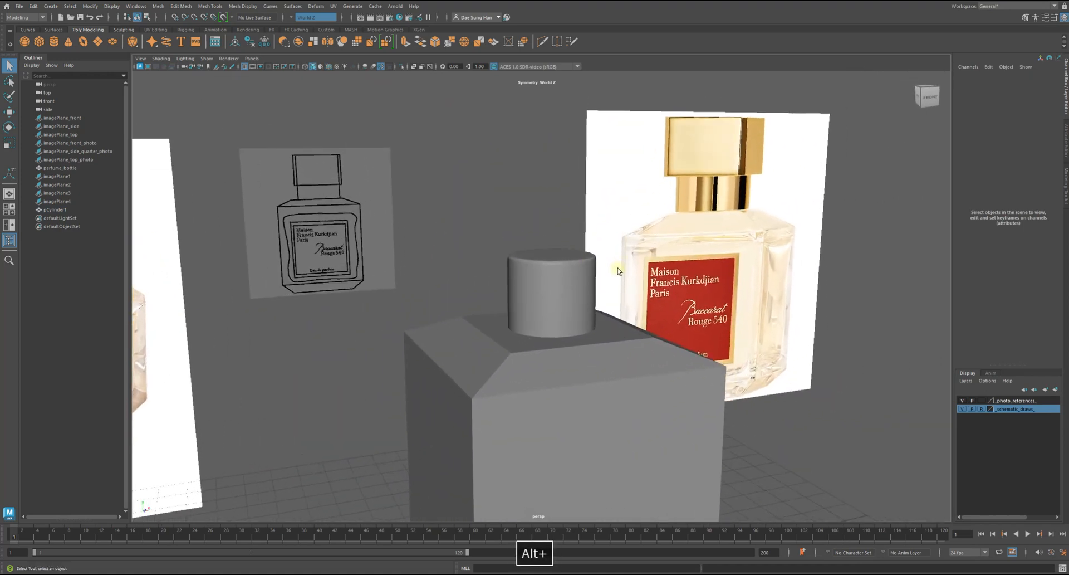
Inspect the smooth-shaded neck and its bevelled rim up close against the reference photos
{"action": "right_click_drag", "start_coordinate": [547, 271], "coordinate": [371, 255], "text": "alt"}
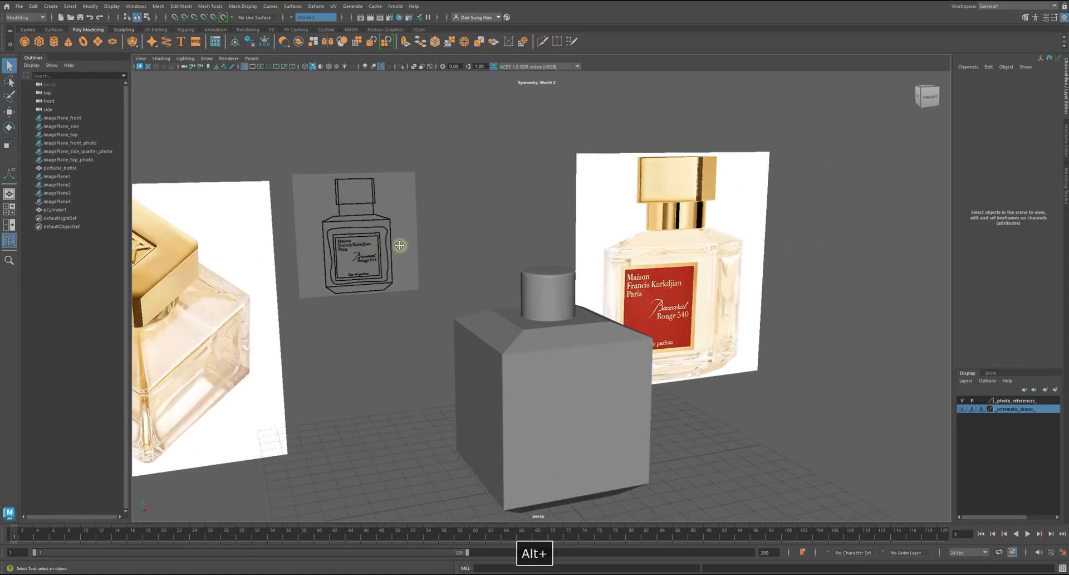
{"action": "middle_click_drag", "start_coordinate": [397, 248], "coordinate": [493, 274], "text": "alt"}
{"action": "right_click_drag", "start_coordinate": [492, 274], "coordinate": [430, 269], "text": "alt"}
{"action": "middle_click_drag", "start_coordinate": [430, 269], "coordinate": [464, 351], "text": "alt"}
{"action": "middle_click_drag", "start_coordinate": [501, 295], "coordinate": [373, 128], "text": "alt"}
{"action": "right_click_drag", "start_coordinate": [390, 234], "coordinate": [637, 303], "text": "alt"}
{"action": "left_click_drag", "start_coordinate": [665, 269], "coordinate": [574, 313], "text": "alt"}
{"action": "right_click_drag", "start_coordinate": [657, 331], "coordinate": [757, 356], "text": "alt"}
{"action": "left_click", "coordinate": [757, 355]}
{"action": "middle_click_drag", "start_coordinate": [711, 286], "coordinate": [626, 254], "text": "alt"}
{"action": "left_click_drag", "start_coordinate": [626, 253], "coordinate": [674, 263], "text": "alt"}
{"action": "left_click", "coordinate": [683, 157]}
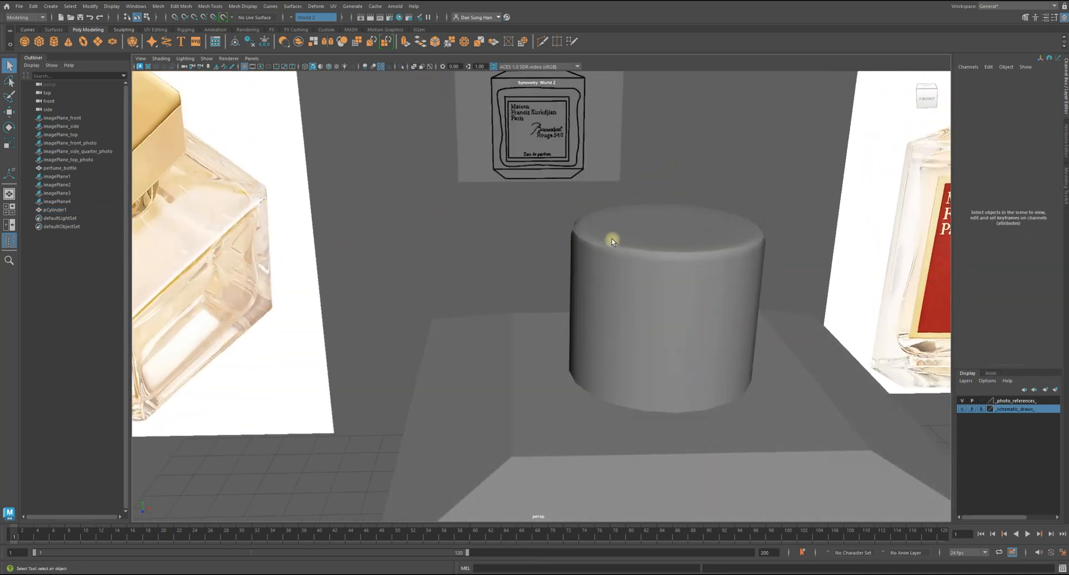
{"action": "left_click_drag", "start_coordinate": [596, 248], "coordinate": [666, 268], "text": "alt"}
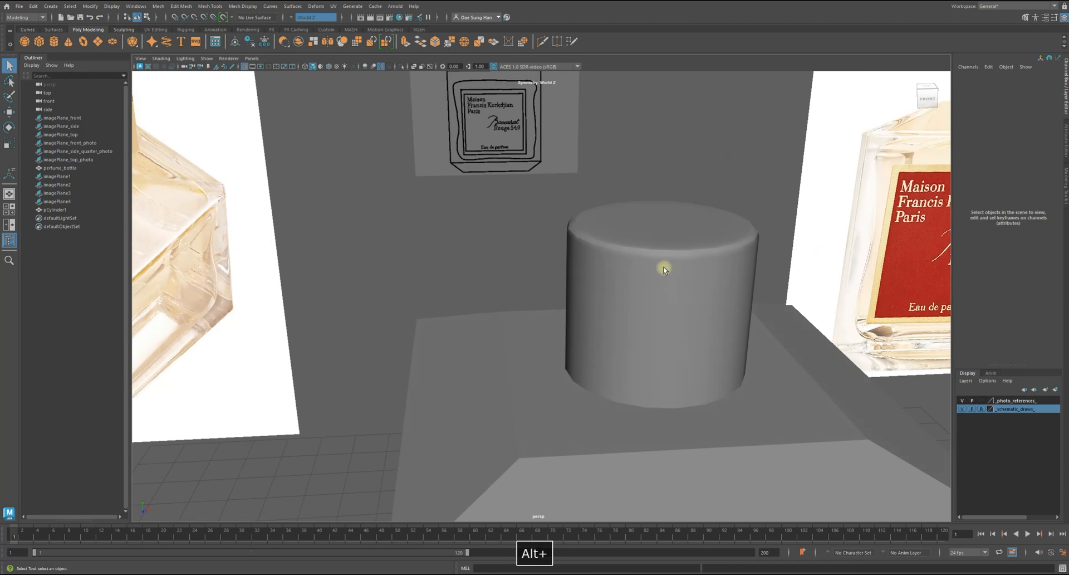
Apply Soften/Harden Edges with an angle of 20 to the neck cylinder and deselect it
{"action": "right_click_drag", "start_coordinate": [666, 268], "coordinate": [591, 292], "text": "alt"}
{"action": "left_click", "coordinate": [590, 292]}
{"action": "key", "text": "w"}
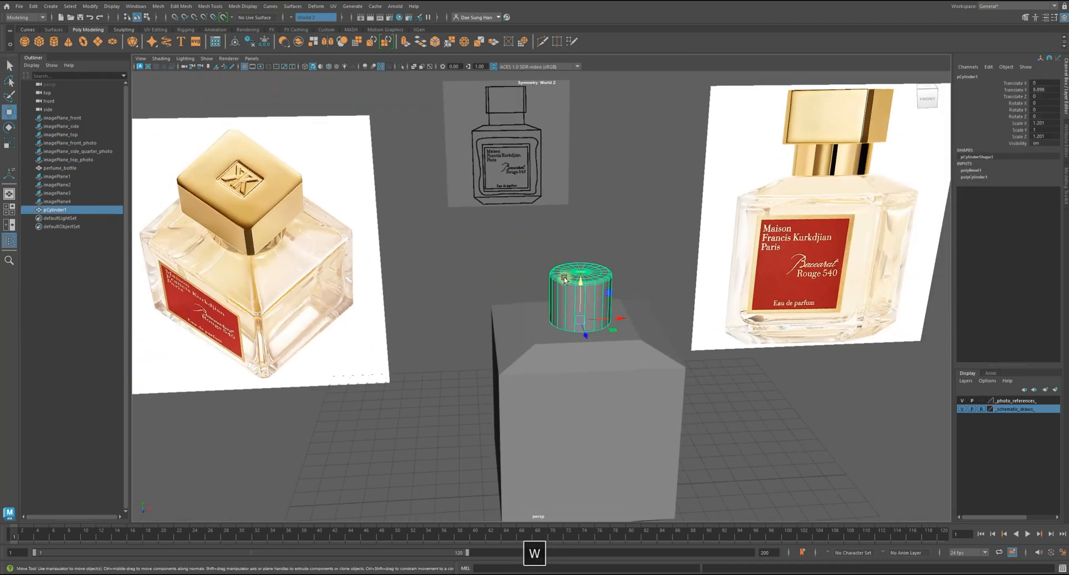
{"action": "left_click", "coordinate": [253, 14]}
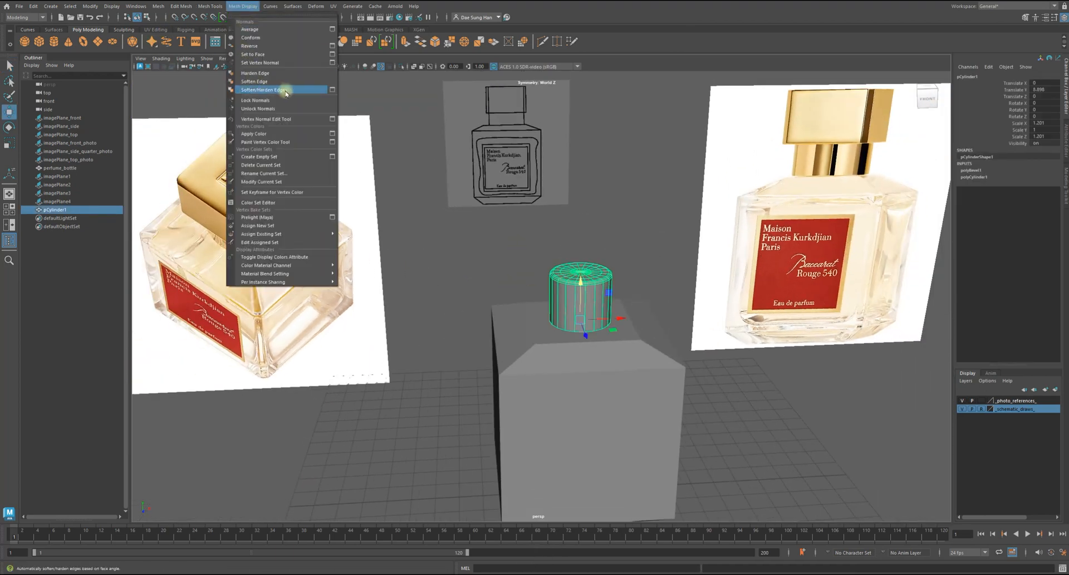
{"action": "left_click", "coordinate": [332, 90]}
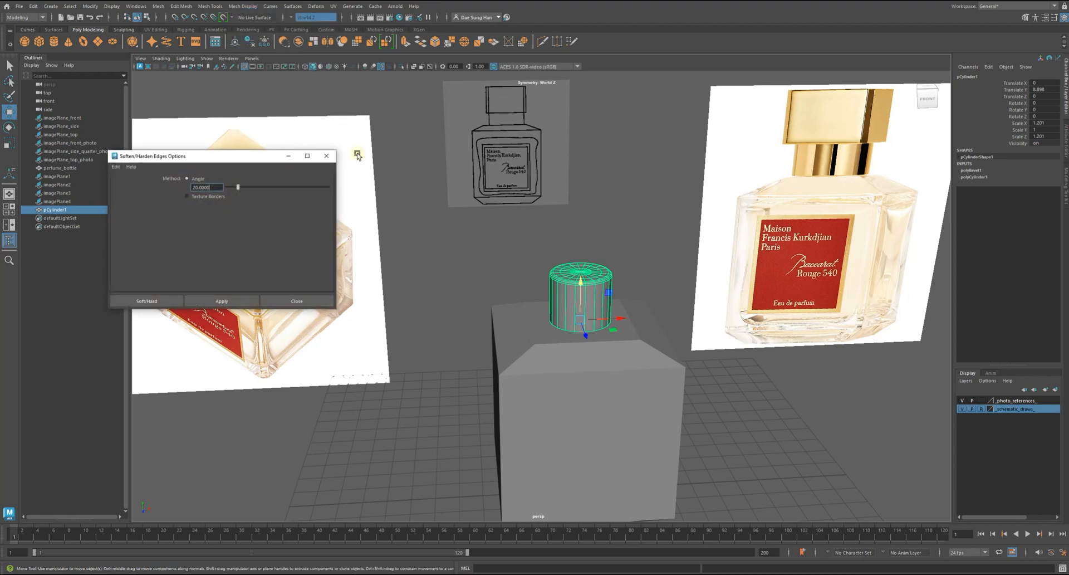
{"action": "left_click", "coordinate": [225, 301]}
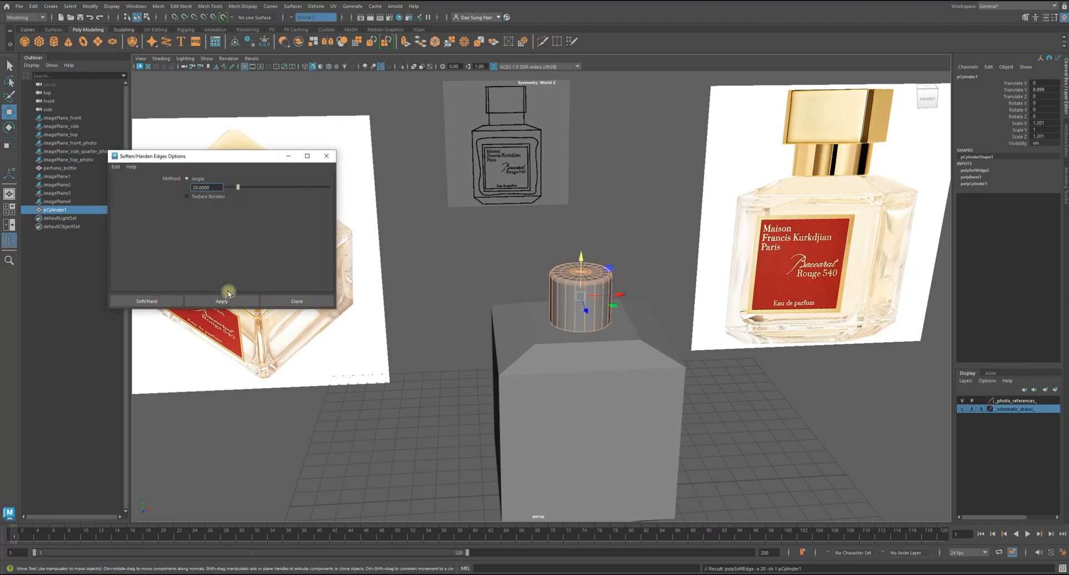
{"action": "left_click", "coordinate": [293, 300]}
{"action": "left_click", "coordinate": [501, 246]}
Inspect the neck cylinder up close and preview it with smoothing to check its silhouette
{"action": "left_click_drag", "start_coordinate": [546, 316], "coordinate": [568, 245], "text": "alt"}
{"action": "right_click_drag", "start_coordinate": [579, 259], "coordinate": [685, 281], "text": "alt"}
{"action": "left_click", "coordinate": [594, 264]}
{"action": "left_click_drag", "start_coordinate": [590, 242], "coordinate": [687, 259], "text": "alt"}
{"action": "left_click", "coordinate": [471, 185]}
{"action": "left_click_drag", "start_coordinate": [471, 185], "coordinate": [556, 223], "text": "alt"}
{"action": "right_click_drag", "start_coordinate": [556, 222], "coordinate": [601, 237], "text": "alt"}
{"action": "left_click", "coordinate": [599, 236]}
{"action": "key", "text": "3"}
{"action": "left_click", "coordinate": [441, 191]}
{"action": "left_click_drag", "start_coordinate": [441, 191], "coordinate": [555, 196], "text": "alt"}
{"action": "left_click_drag", "start_coordinate": [627, 280], "coordinate": [656, 270], "text": "alt"}
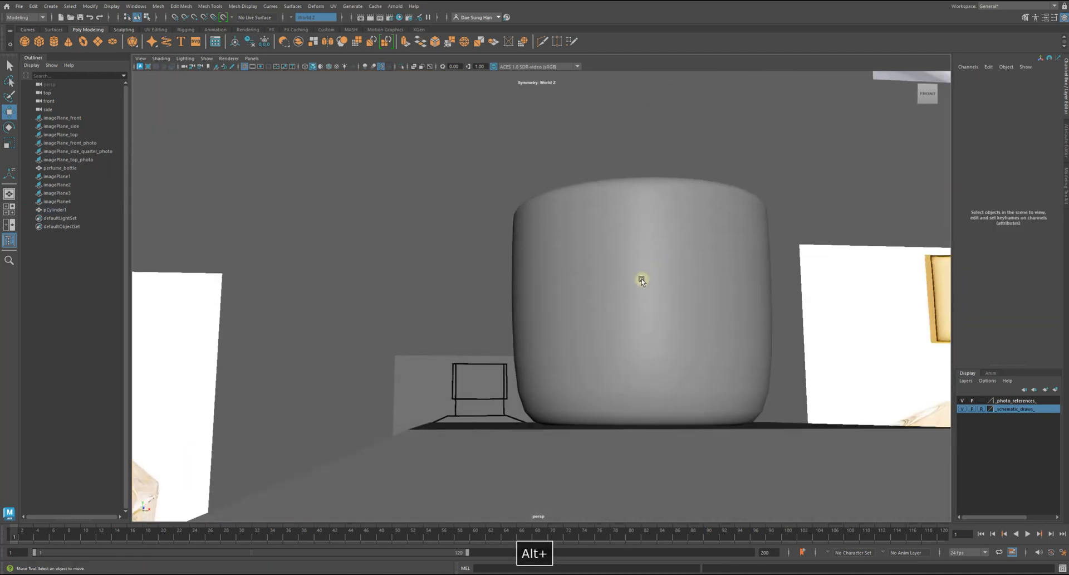
Compare the cylinder's bottom edge in smoothed and unsmoothed display
{"action": "left_click", "coordinate": [619, 404]}
{"action": "key", "text": "1"}
{"action": "mouse_move", "coordinate": [592, 420]}
{"action": "left_mouse_down", "text": "alt"}
{"action": "mouse_move", "coordinate": [554, 382]}
{"action": "mouse_move", "coordinate": [515, 402]}
{"action": "mouse_move", "coordinate": [470, 341]}
{"action": "left_mouse_up", "text": "alt"}
{"action": "key", "text": "3"}
{"action": "key", "text": "1"}
{"action": "right_click_drag", "start_coordinate": [470, 341], "coordinate": [647, 405], "text": "alt"}
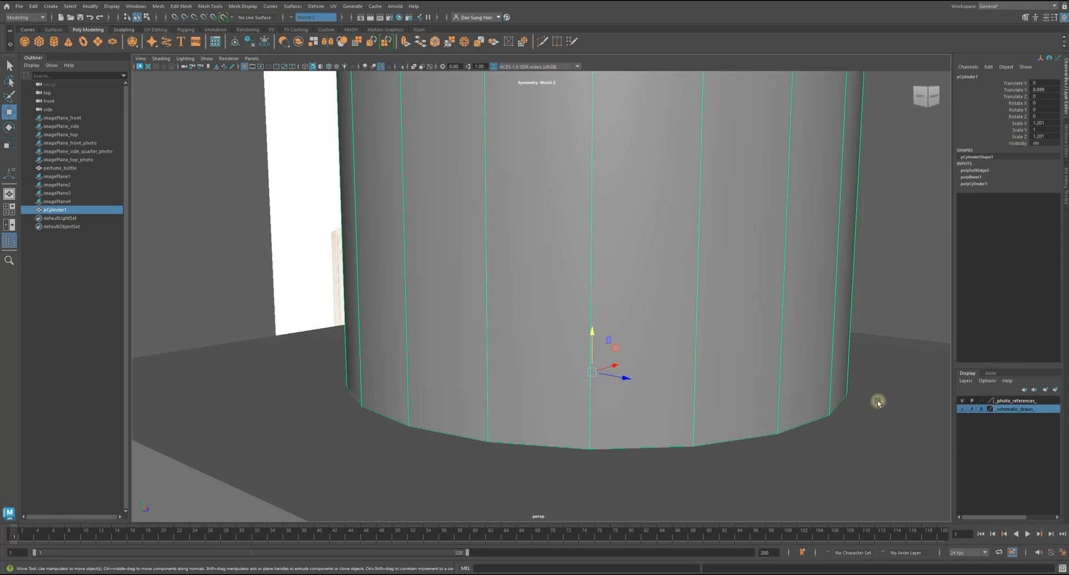
{"action": "right_click_drag", "start_coordinate": [878, 403], "coordinate": [504, 365], "text": "alt"}
{"action": "left_click_drag", "start_coordinate": [504, 365], "coordinate": [458, 360], "text": "alt"}
{"action": "left_click_drag", "start_coordinate": [649, 326], "coordinate": [621, 364], "text": "alt"}
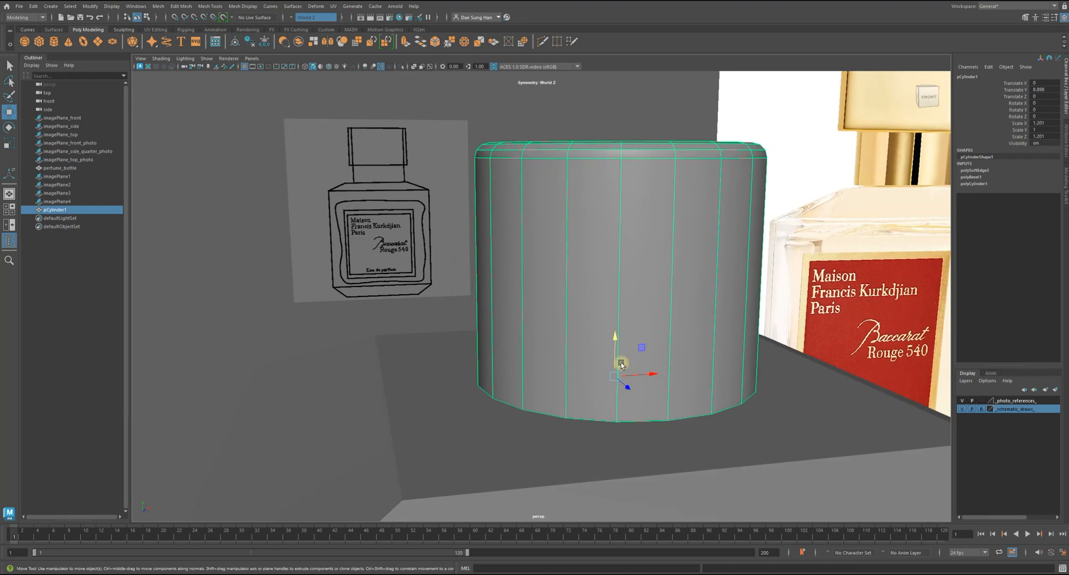
Insert a horizontal edge loop just above the bottom edge of the neck cylinder
{"action": "left_click_drag", "start_coordinate": [539, 273], "coordinate": [563, 266], "text": "alt"}
{"action": "right_click", "coordinate": [519, 224], "text": "shift"}
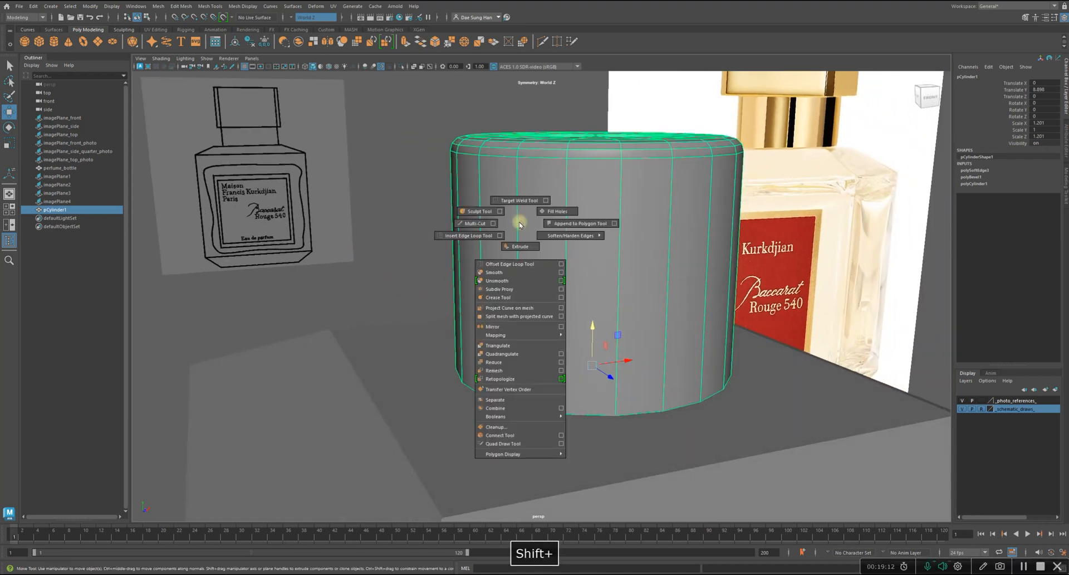
{"action": "left_click", "coordinate": [440, 236]}
{"action": "left_click_drag", "start_coordinate": [678, 294], "coordinate": [586, 276], "text": "alt"}
{"action": "right_click_drag", "start_coordinate": [586, 277], "coordinate": [662, 299], "text": "alt"}
{"action": "left_click_drag", "start_coordinate": [670, 303], "coordinate": [666, 309]}
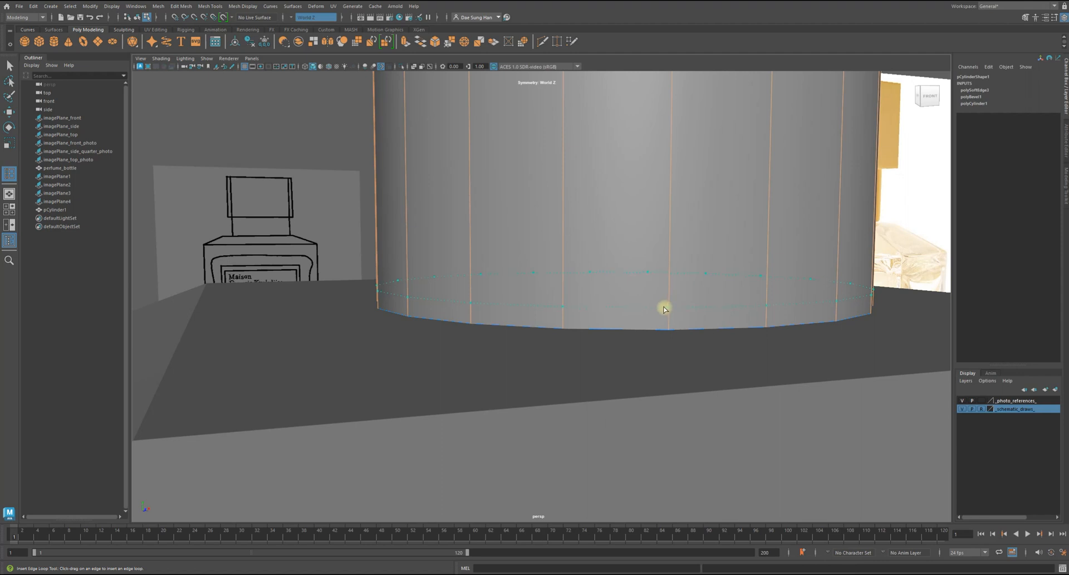
{"action": "left_click", "coordinate": [665, 309]}
Check the supported bottom edge in smooth preview, return to object mode with unsmoothed display, and deselect the cylinder
{"action": "left_click_drag", "start_coordinate": [716, 310], "coordinate": [579, 317], "text": "alt"}
{"action": "key", "text": "w"}
{"action": "key", "text": "3"}
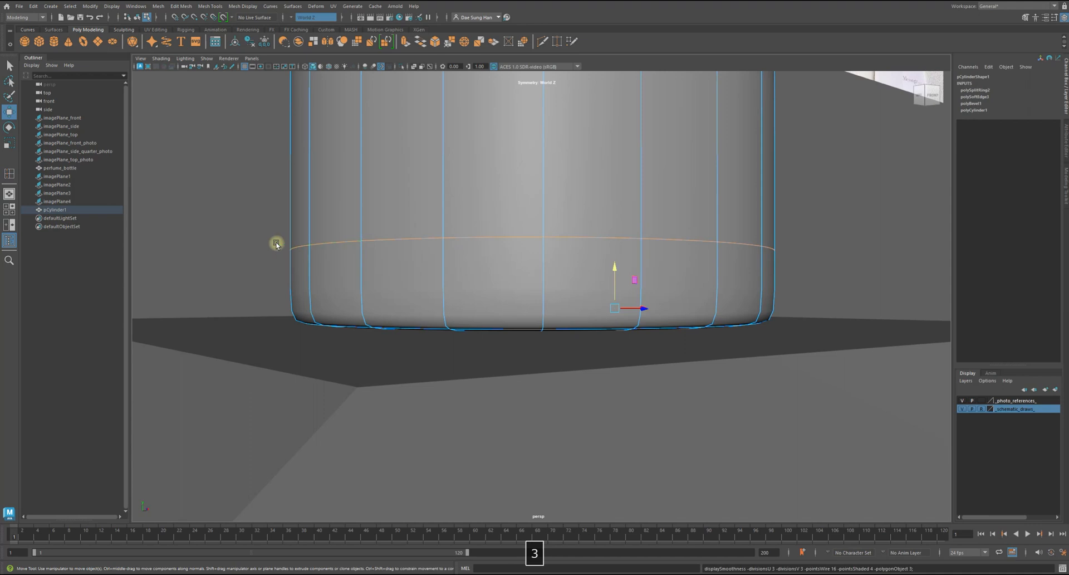
{"action": "left_click", "coordinate": [251, 213]}
{"action": "right_click_drag", "start_coordinate": [593, 242], "coordinate": [618, 222]}
{"action": "left_click_drag", "start_coordinate": [662, 252], "coordinate": [520, 262], "text": "alt"}
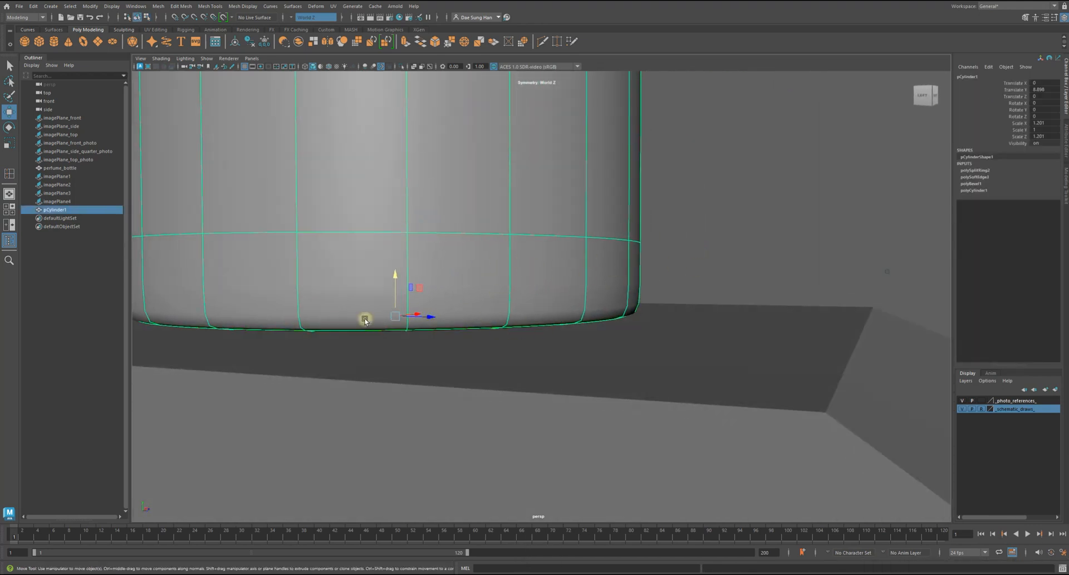
{"action": "left_click_drag", "start_coordinate": [444, 332], "coordinate": [635, 331], "text": "alt"}
{"action": "key", "text": "1"}
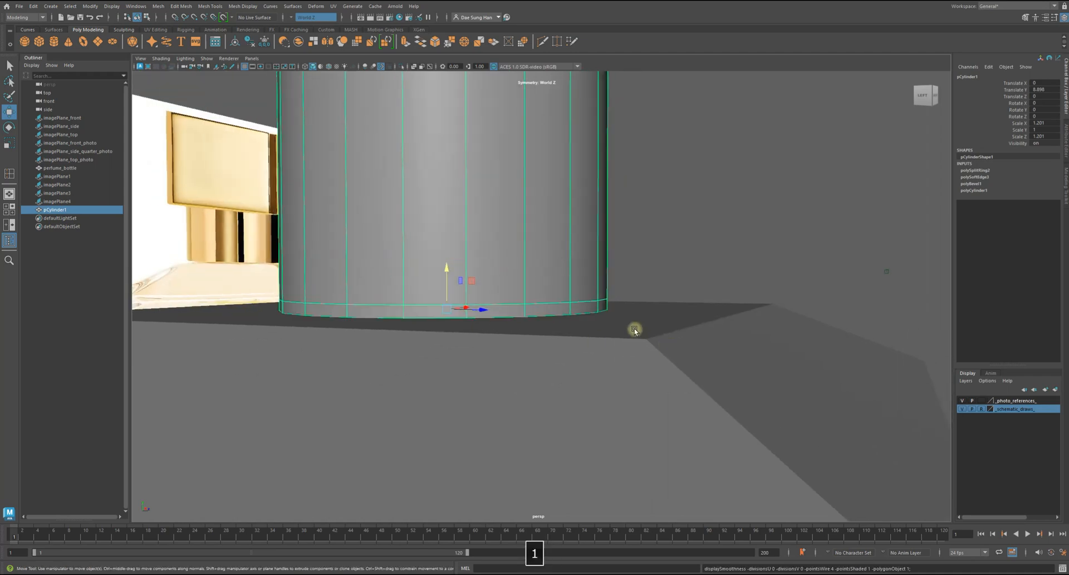
{"action": "left_click", "coordinate": [709, 225]}
{"action": "left_click_drag", "start_coordinate": [709, 226], "coordinate": [563, 286], "text": "alt"}
{"action": "left_click_drag", "start_coordinate": [671, 328], "coordinate": [577, 330], "text": "alt"}
Assign the bottle body to a new display layer named _perfume_body_
{"action": "left_click", "coordinate": [525, 275]}
{"action": "left_click_drag", "start_coordinate": [525, 275], "coordinate": [590, 312], "text": "alt"}
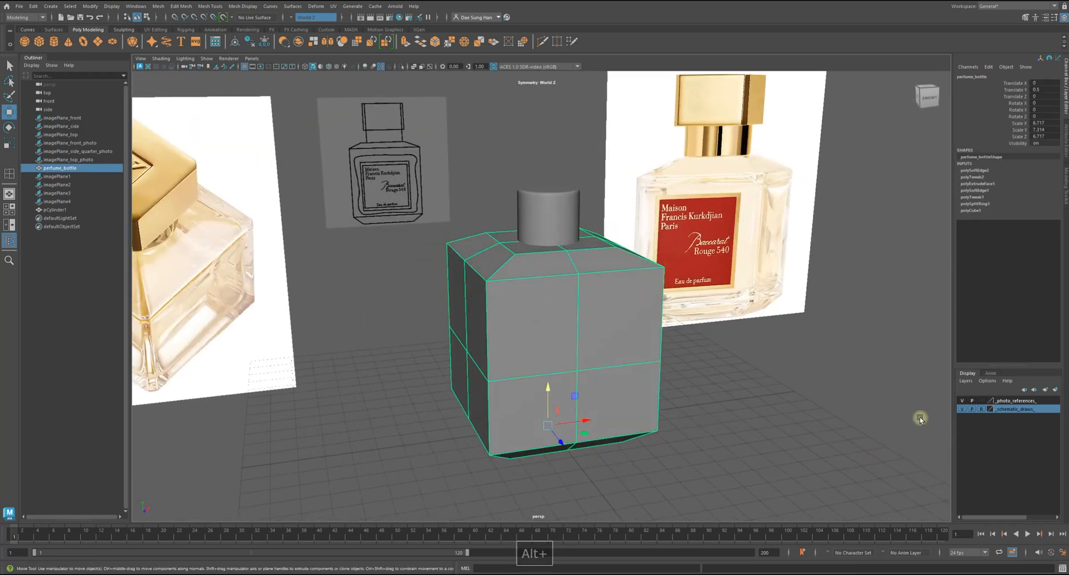
{"action": "left_click", "coordinate": [1052, 389]}
{"action": "double_click", "coordinate": [1002, 401]}
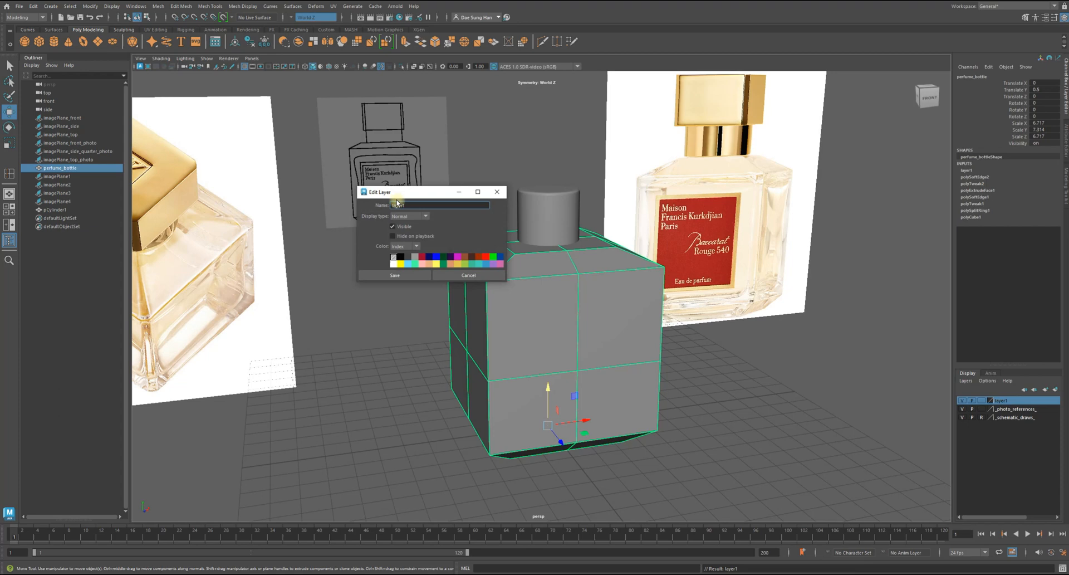
{"action": "type", "text": "_"}
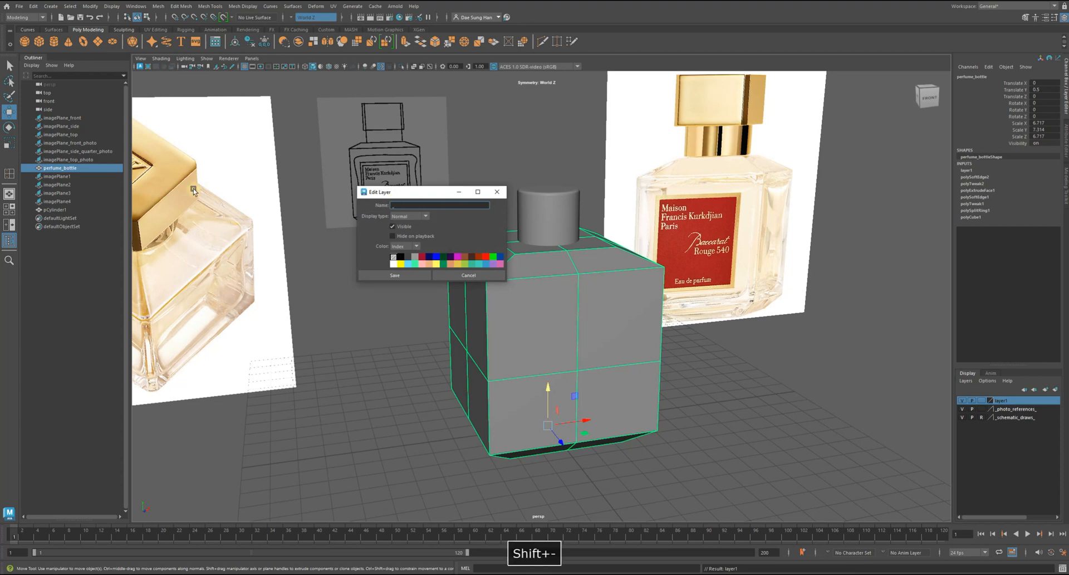
{"action": "type", "text": "perfume_body"}
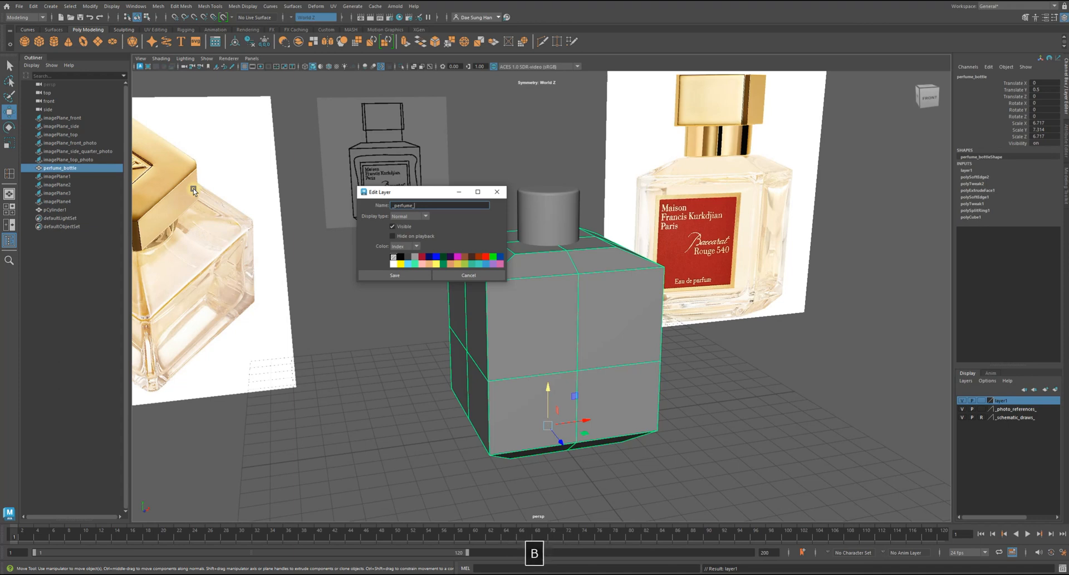
{"action": "type", "text": "_"}
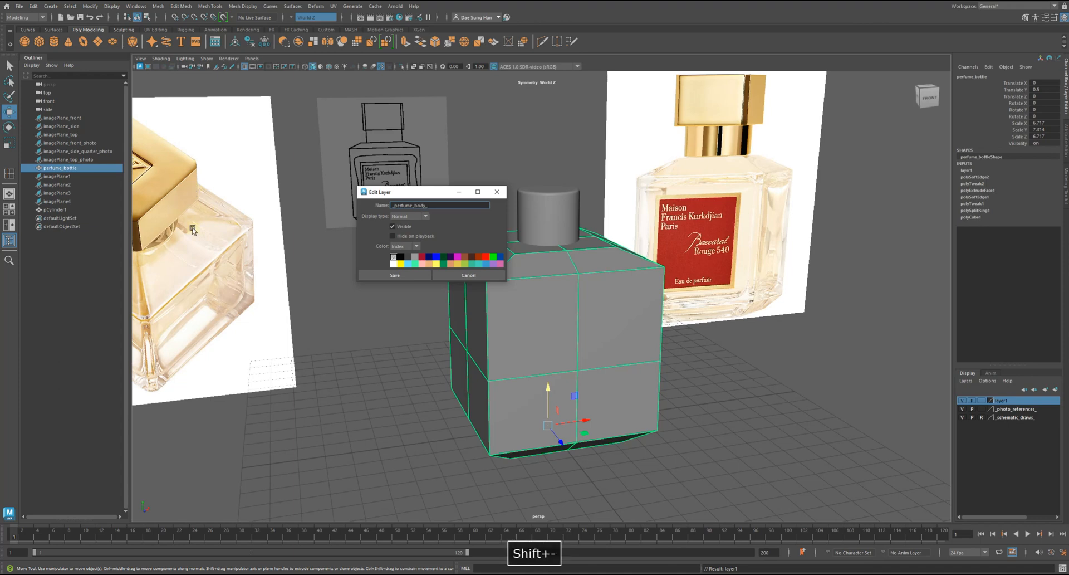
{"action": "left_click", "coordinate": [395, 275]}
Set the _perfume_body_ layer to reference display and hide it
{"action": "left_click", "coordinate": [982, 400]}
{"action": "left_click", "coordinate": [981, 400]}
{"action": "left_click", "coordinate": [823, 414]}
{"action": "left_click_drag", "start_coordinate": [823, 414], "coordinate": [1006, 435], "text": "alt"}
{"action": "left_click", "coordinate": [964, 401]}
Select the outer inner-ring edge loop on the neck cylinder's bottom cap in edge mode
{"action": "left_click_drag", "start_coordinate": [610, 323], "coordinate": [766, 417], "text": "alt"}
{"action": "left_click", "coordinate": [656, 246]}
{"action": "left_click_drag", "start_coordinate": [656, 245], "coordinate": [640, 219], "text": "alt"}
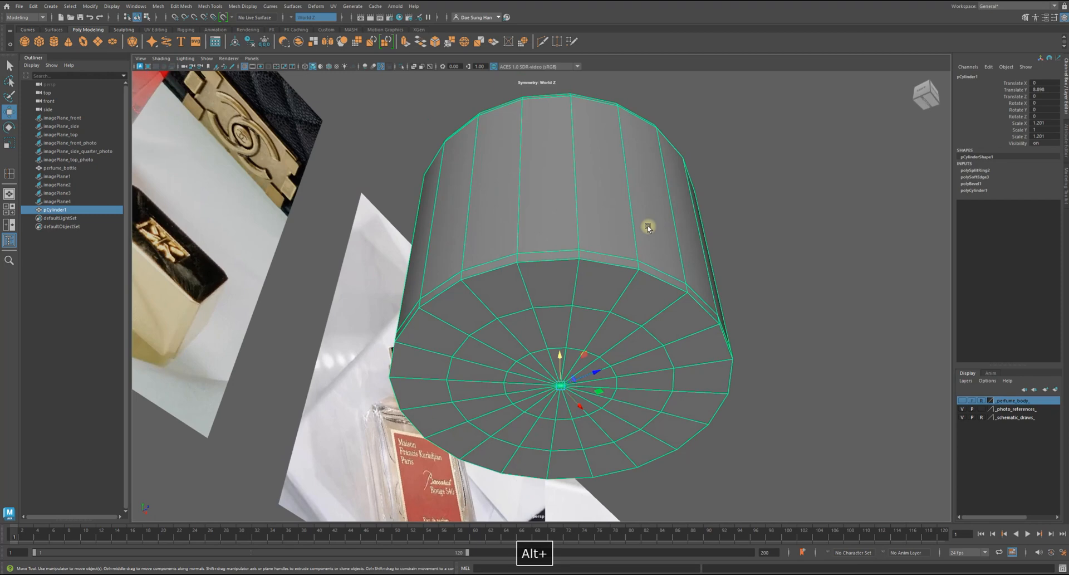
{"action": "left_click_drag", "start_coordinate": [616, 286], "coordinate": [624, 256], "text": "alt"}
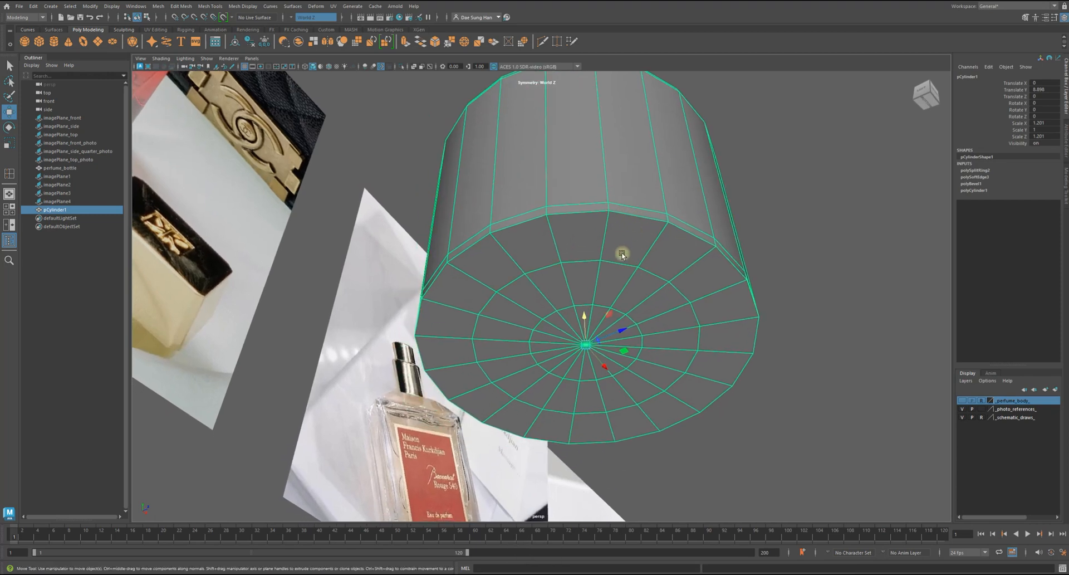
{"action": "left_click_drag", "start_coordinate": [594, 249], "coordinate": [580, 198], "text": "alt"}
{"action": "right_click_drag", "start_coordinate": [539, 228], "coordinate": [625, 235], "text": "alt"}
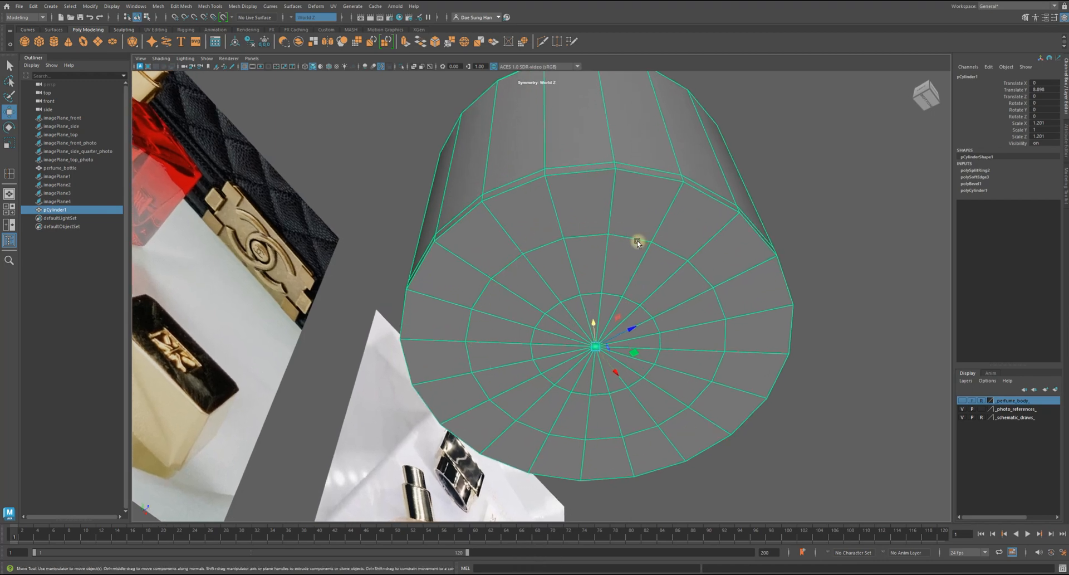
{"action": "right_click", "coordinate": [635, 238]}
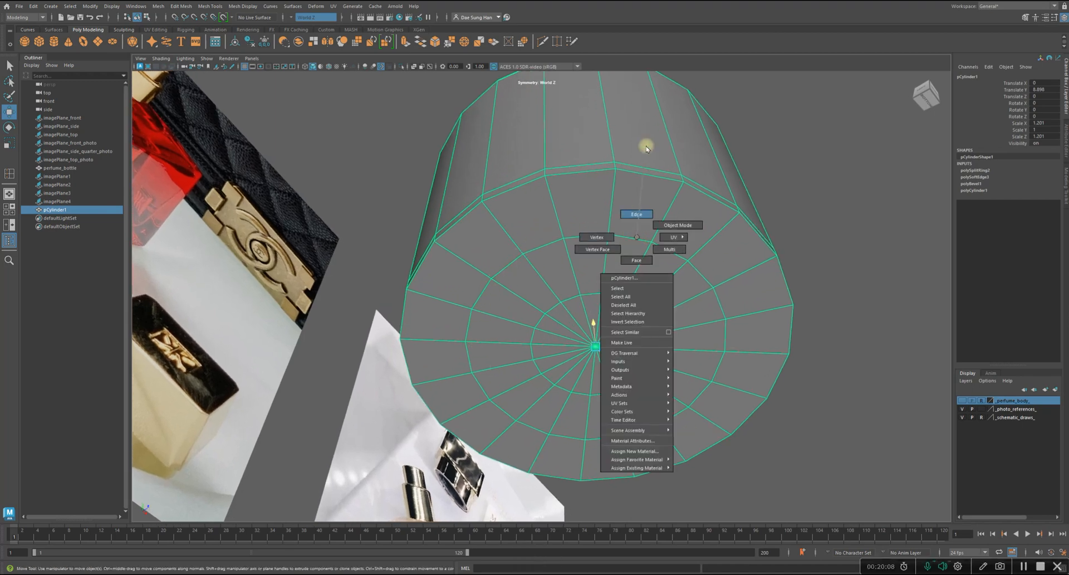
{"action": "right_click_drag", "start_coordinate": [647, 148], "coordinate": [650, 171]}
{"action": "double_click", "coordinate": [626, 242]}
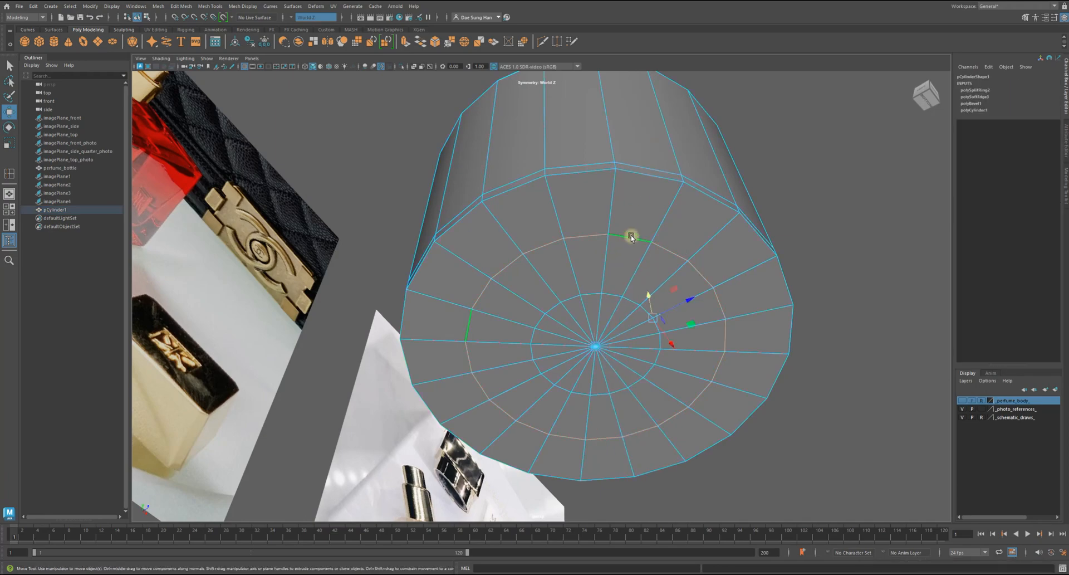
Check the bottom cap in wireframe and shaded display and turn symmetry off
{"action": "right_click_drag", "start_coordinate": [768, 338], "coordinate": [620, 298], "text": "alt"}
{"action": "key", "text": "4"}
{"action": "mouse_move", "coordinate": [671, 316]}
{"action": "left_mouse_down", "text": "alt"}
{"action": "mouse_move", "coordinate": [719, 321]}
{"action": "mouse_move", "coordinate": [713, 355]}
{"action": "mouse_move", "coordinate": [727, 328]}
{"action": "mouse_move", "coordinate": [702, 250]}
{"action": "mouse_move", "coordinate": [756, 260]}
{"action": "mouse_move", "coordinate": [737, 260]}
{"action": "mouse_move", "coordinate": [747, 265]}
{"action": "left_mouse_up", "text": "alt"}
{"action": "key", "text": "5"}
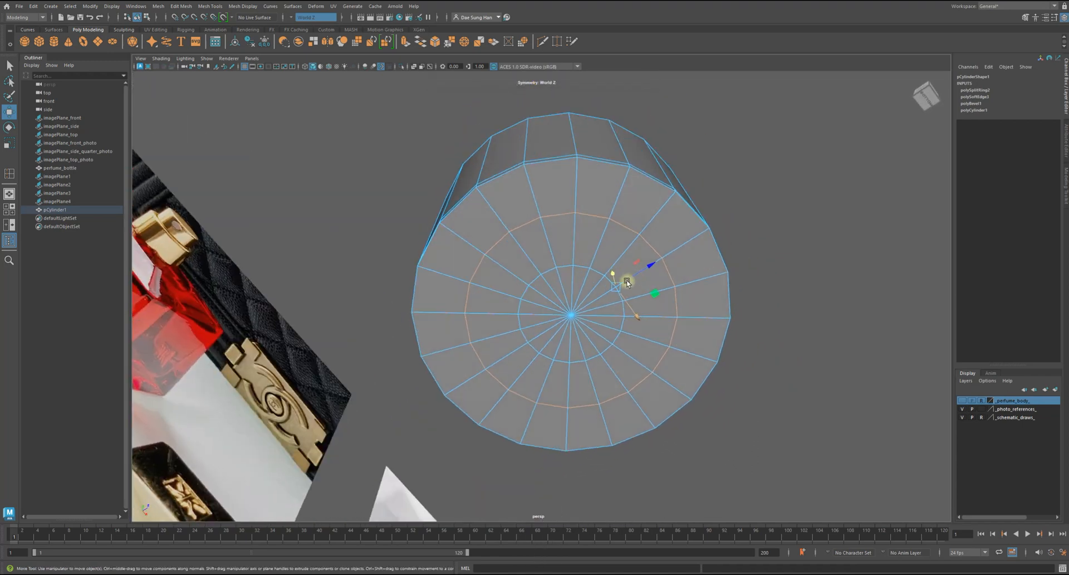
{"action": "key", "text": "r"}
{"action": "left_click_drag", "start_coordinate": [705, 309], "coordinate": [609, 195], "text": "alt"}
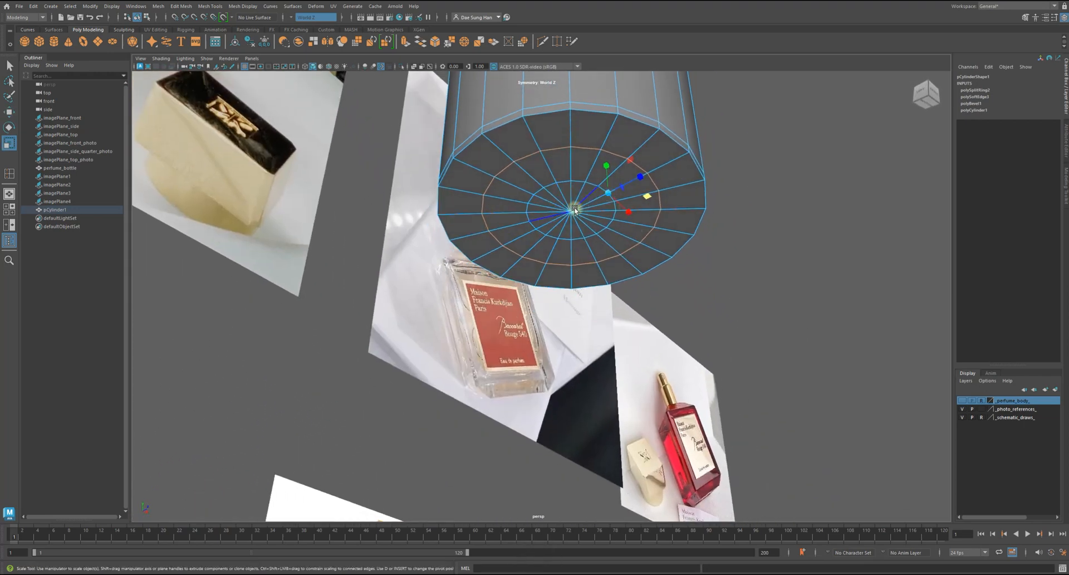
{"action": "left_click", "coordinate": [291, 18]}
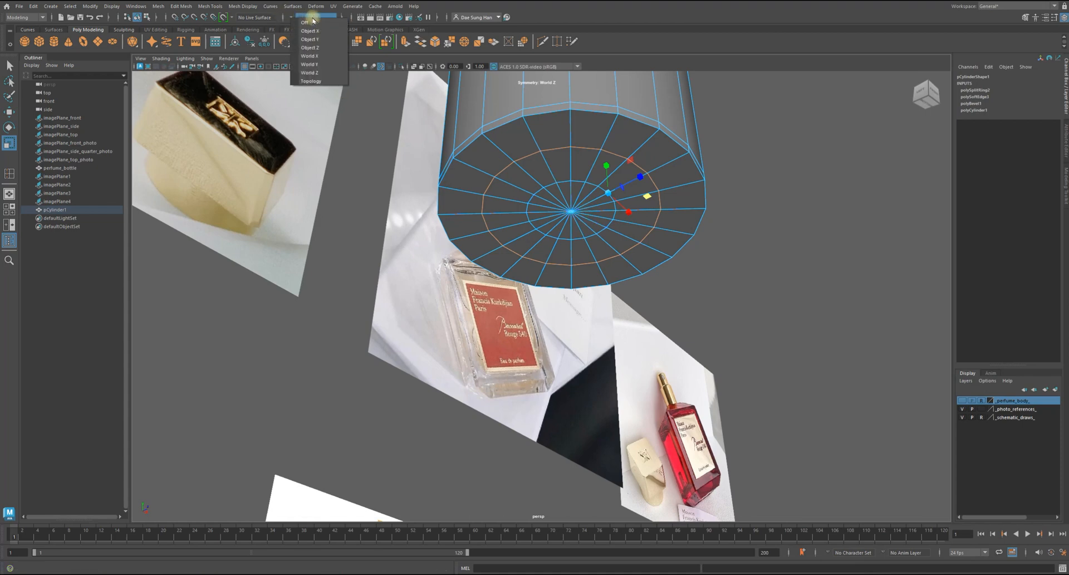
{"action": "left_click", "coordinate": [308, 23]}
{"action": "left_click_drag", "start_coordinate": [697, 234], "coordinate": [753, 239], "text": "alt"}
{"action": "key", "text": "w"}
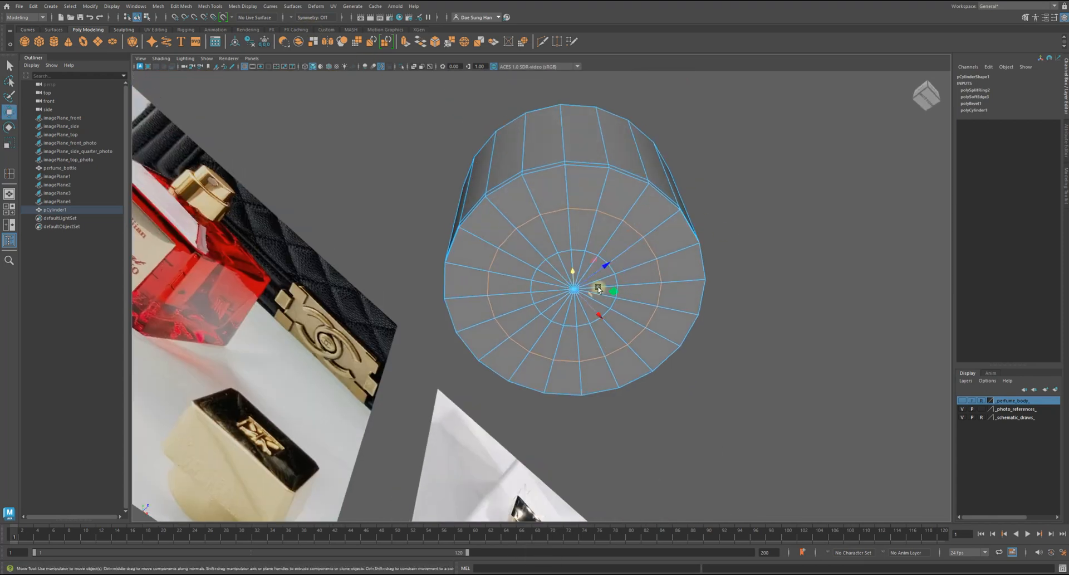
Examine the edge rings and radial edges on the cylinder's bottom cap from below
{"action": "left_click_drag", "start_coordinate": [635, 374], "coordinate": [635, 162], "text": "alt"}
{"action": "right_click_drag", "start_coordinate": [634, 163], "coordinate": [745, 299], "text": "alt"}
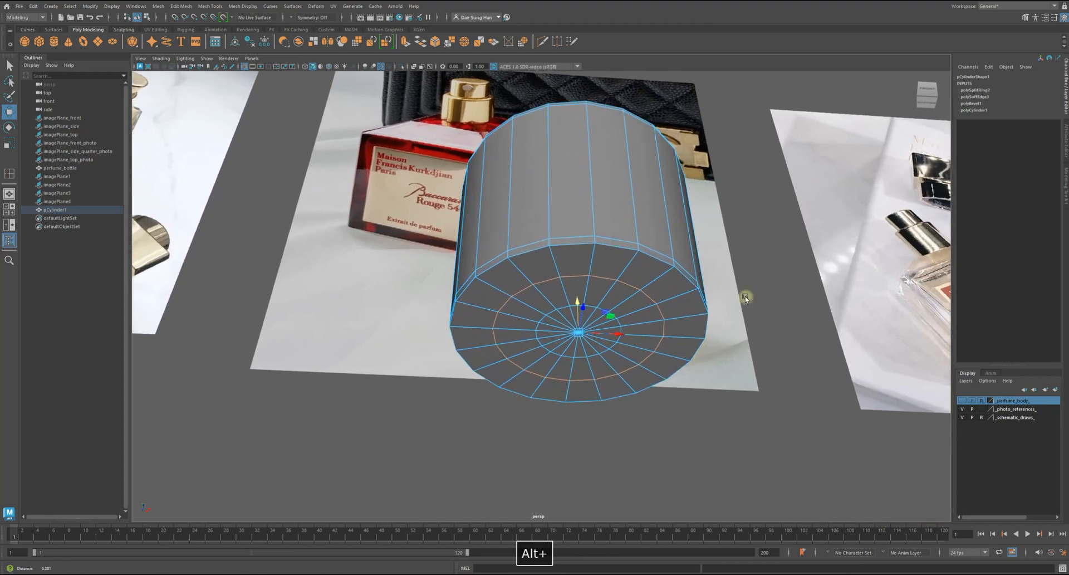
{"action": "left_click_drag", "start_coordinate": [745, 299], "coordinate": [659, 293], "text": "alt"}
{"action": "middle_click_drag", "start_coordinate": [659, 294], "coordinate": [659, 288], "text": "alt"}
{"action": "right_click_drag", "start_coordinate": [619, 234], "coordinate": [655, 246], "text": "alt"}
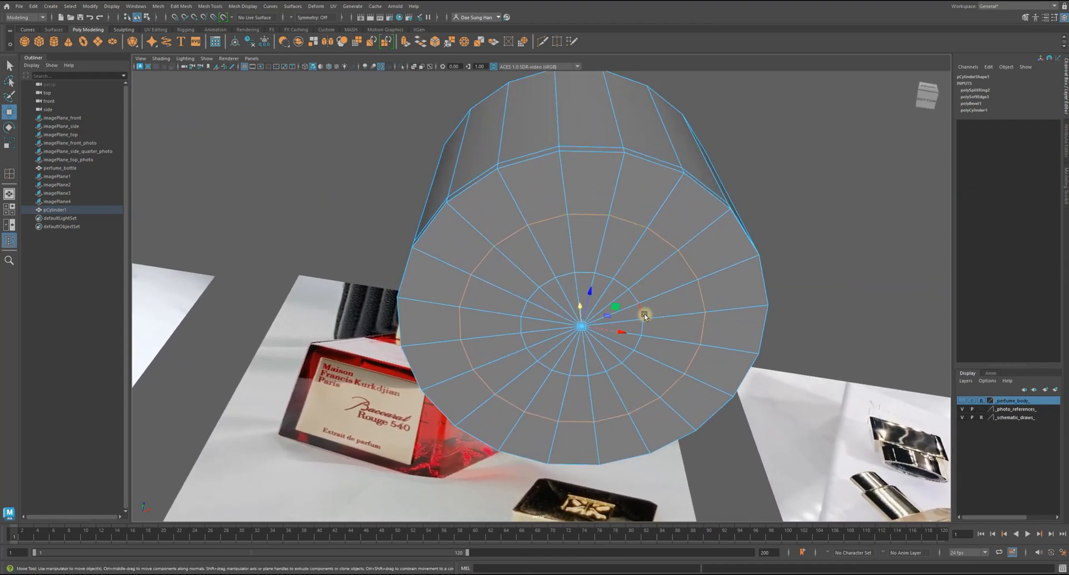
{"action": "key", "text": "r"}
{"action": "left_click_drag", "start_coordinate": [613, 308], "coordinate": [631, 264], "text": "alt"}
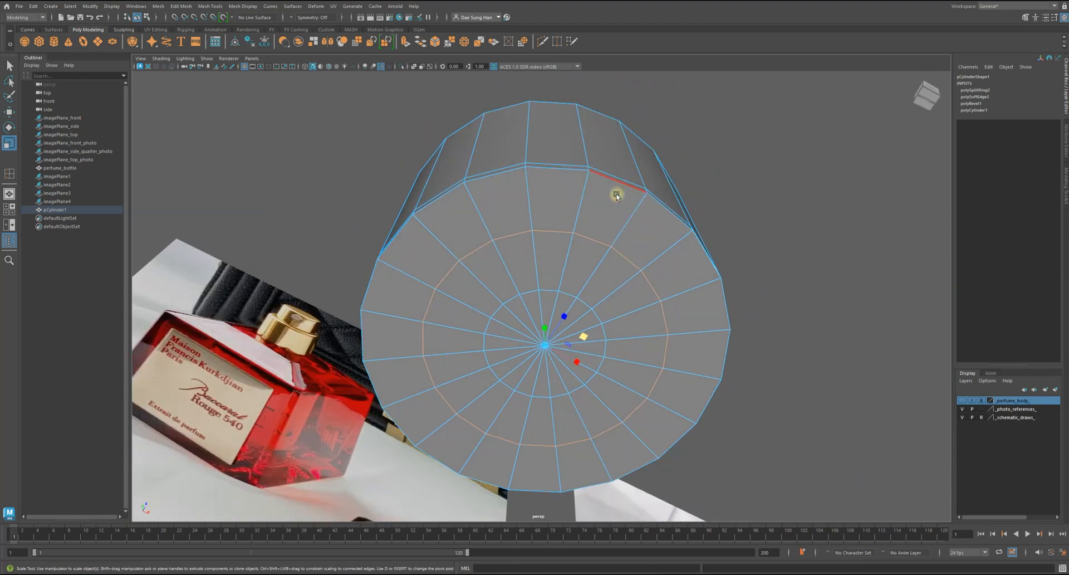
{"action": "left_click_drag", "start_coordinate": [643, 254], "coordinate": [579, 346], "text": "alt"}
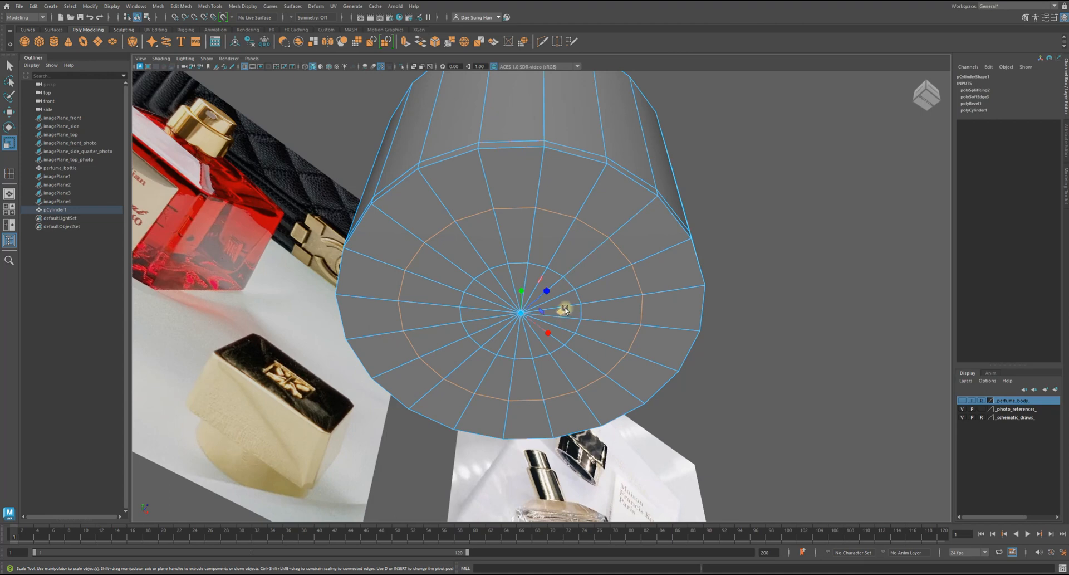
{"action": "right_click_drag", "start_coordinate": [519, 297], "coordinate": [753, 369], "text": "alt"}
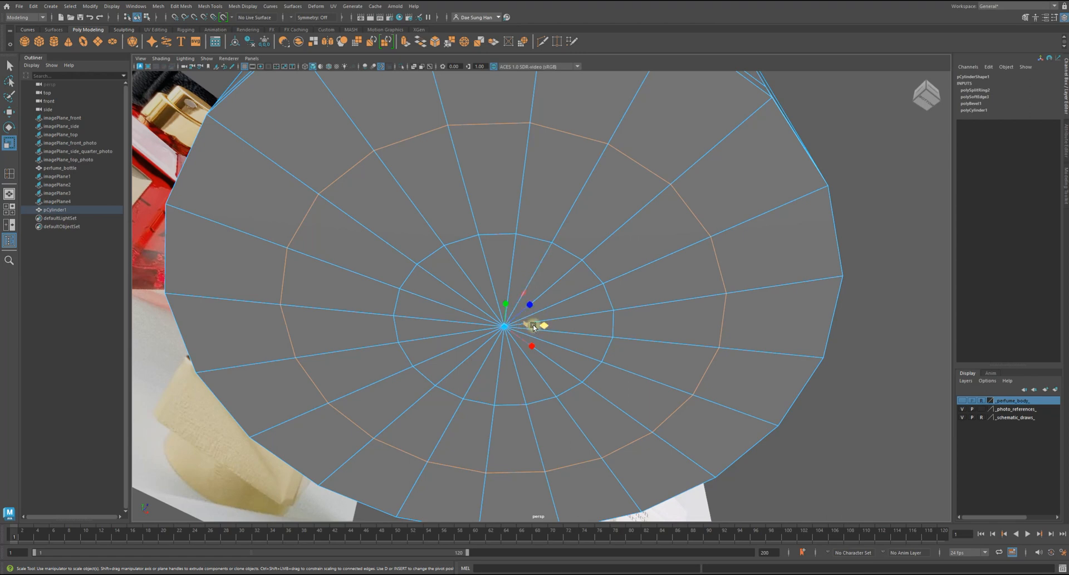
{"action": "right_click_drag", "start_coordinate": [620, 331], "coordinate": [394, 305], "text": "alt"}
{"action": "left_click_drag", "start_coordinate": [554, 345], "coordinate": [735, 312], "text": "alt"}
Return the neck cylinder to object mode with smooth preview and show the _perfume_body_ layer again
{"action": "key", "text": "w"}
{"action": "left_click", "coordinate": [779, 280]}
{"action": "key", "text": "3"}
{"action": "right_click_drag", "start_coordinate": [726, 284], "coordinate": [462, 183]}
{"action": "left_click_drag", "start_coordinate": [463, 183], "coordinate": [565, 287], "text": "alt"}
{"action": "key", "text": "alt+w"}
{"action": "left_click", "coordinate": [1050, 465]}
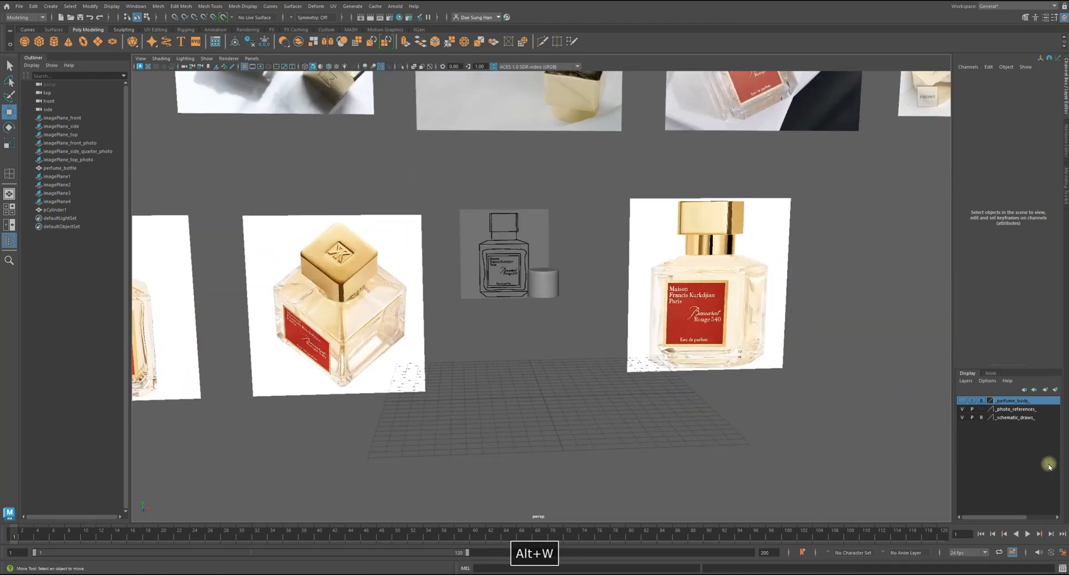
{"action": "left_click", "coordinate": [969, 403]}
{"action": "right_click_drag", "start_coordinate": [479, 305], "coordinate": [454, 332], "text": "alt"}
{"action": "left_click_drag", "start_coordinate": [454, 331], "coordinate": [496, 331], "text": "alt"}
{"action": "right_click_drag", "start_coordinate": [497, 331], "coordinate": [612, 371], "text": "alt"}
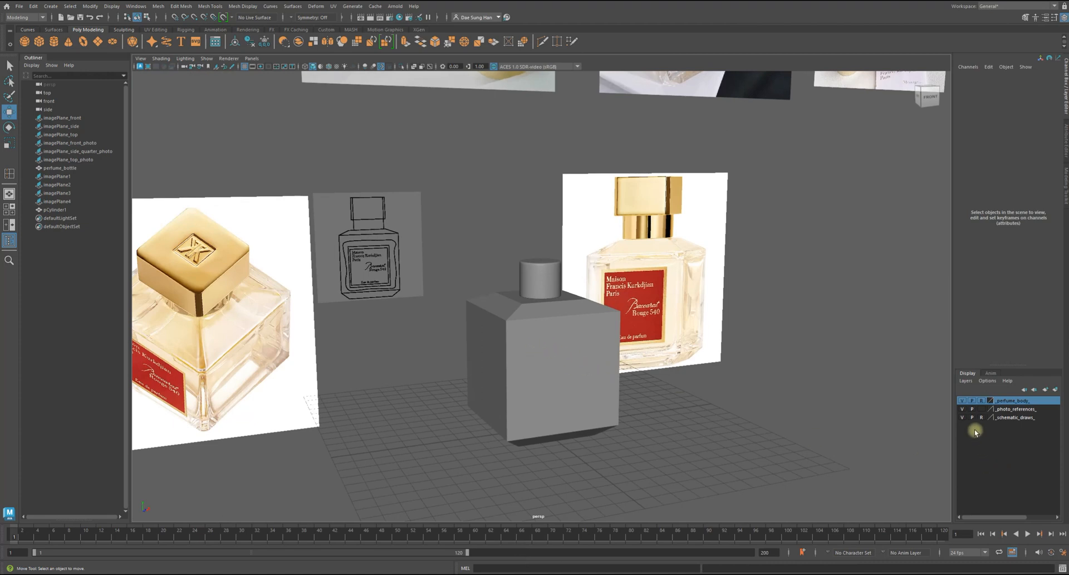
Set the _perfume_body_ layer back to normal display and select the bottle body
{"action": "right_click_drag", "start_coordinate": [537, 348], "coordinate": [366, 345], "text": "alt"}
{"action": "left_click", "coordinate": [551, 370]}
{"action": "left_click_drag", "start_coordinate": [607, 405], "coordinate": [473, 341], "text": "alt"}
{"action": "right_click_drag", "start_coordinate": [791, 295], "coordinate": [671, 291], "text": "alt"}
{"action": "middle_click_drag", "start_coordinate": [671, 291], "coordinate": [390, 298], "text": "alt"}
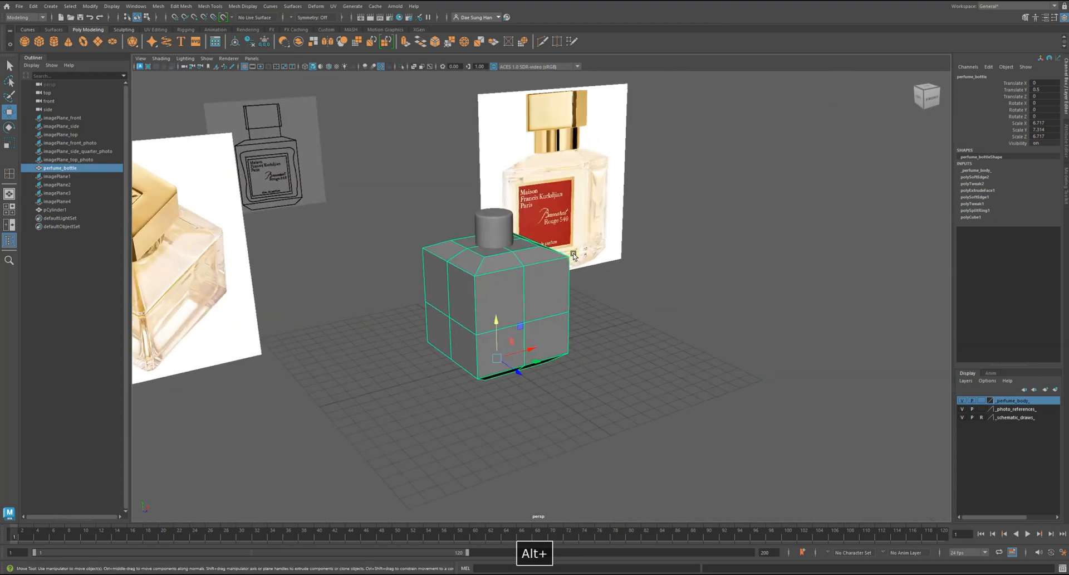
{"action": "right_click_drag", "start_coordinate": [389, 298], "coordinate": [566, 300], "text": "alt"}
{"action": "middle_click_drag", "start_coordinate": [415, 153], "coordinate": [495, 233], "text": "alt"}
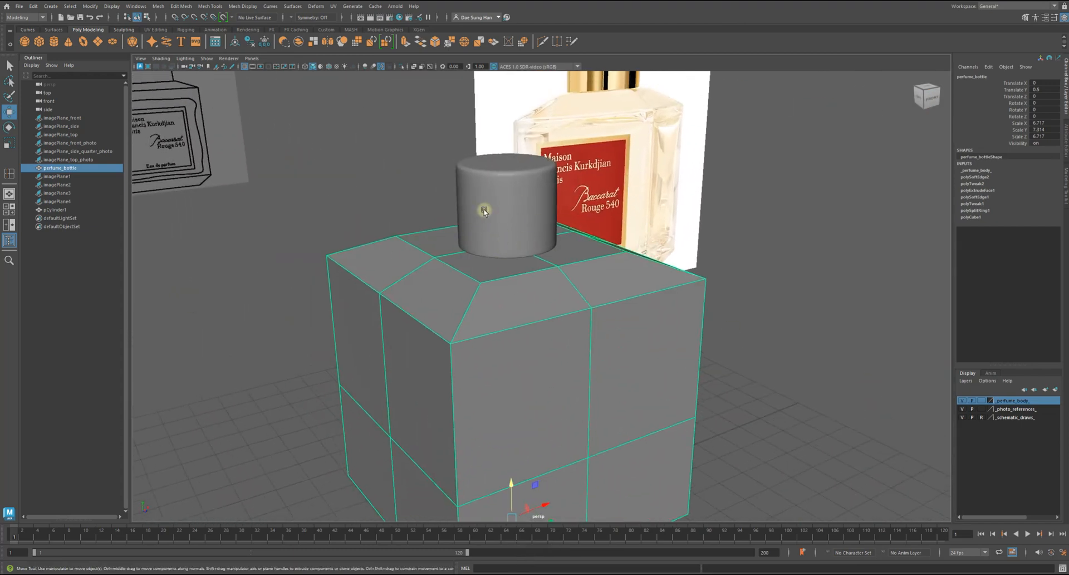
Compare the shape of the bottle body and neck cylinder with the front and three-quarter reference photos, then deselect the body
{"action": "right_click_drag", "start_coordinate": [539, 226], "coordinate": [482, 214], "text": "alt"}
{"action": "left_click", "coordinate": [767, 287]}
{"action": "left_click_drag", "start_coordinate": [699, 316], "coordinate": [623, 268], "text": "alt"}
{"action": "right_click_drag", "start_coordinate": [520, 265], "coordinate": [441, 262], "text": "alt"}
{"action": "mouse_move", "coordinate": [441, 261]}
{"action": "left_mouse_down", "text": "alt"}
{"action": "mouse_move", "coordinate": [438, 242]}
{"action": "mouse_move", "coordinate": [446, 260]}
{"action": "mouse_move", "coordinate": [427, 260]}
{"action": "left_mouse_up", "text": "alt"}
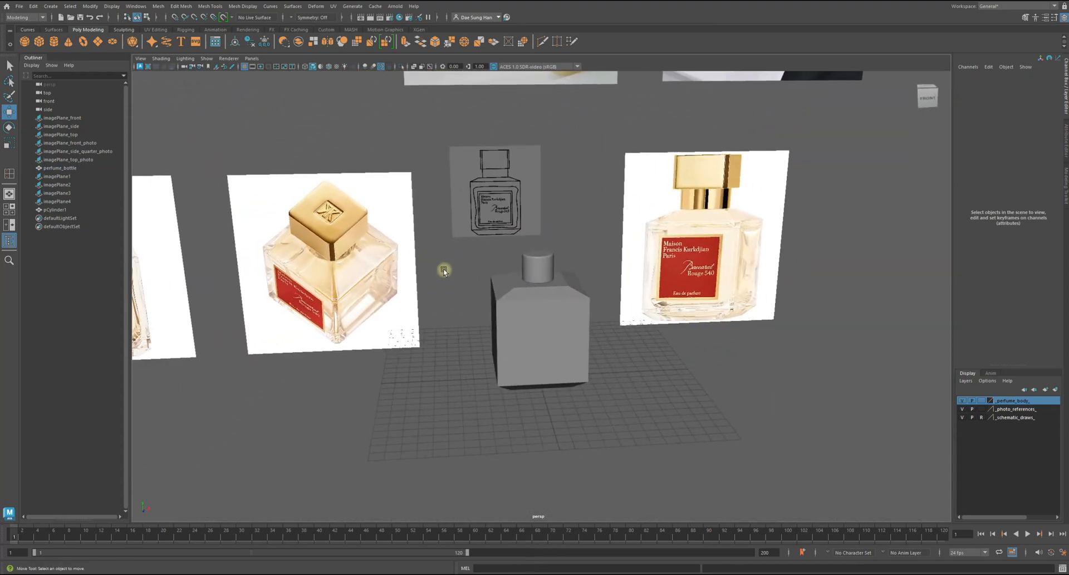
{"action": "right_click_drag", "start_coordinate": [442, 272], "coordinate": [637, 337], "text": "alt"}
{"action": "left_click_drag", "start_coordinate": [637, 337], "coordinate": [537, 312], "text": "alt"}
{"action": "left_click", "coordinate": [517, 308]}
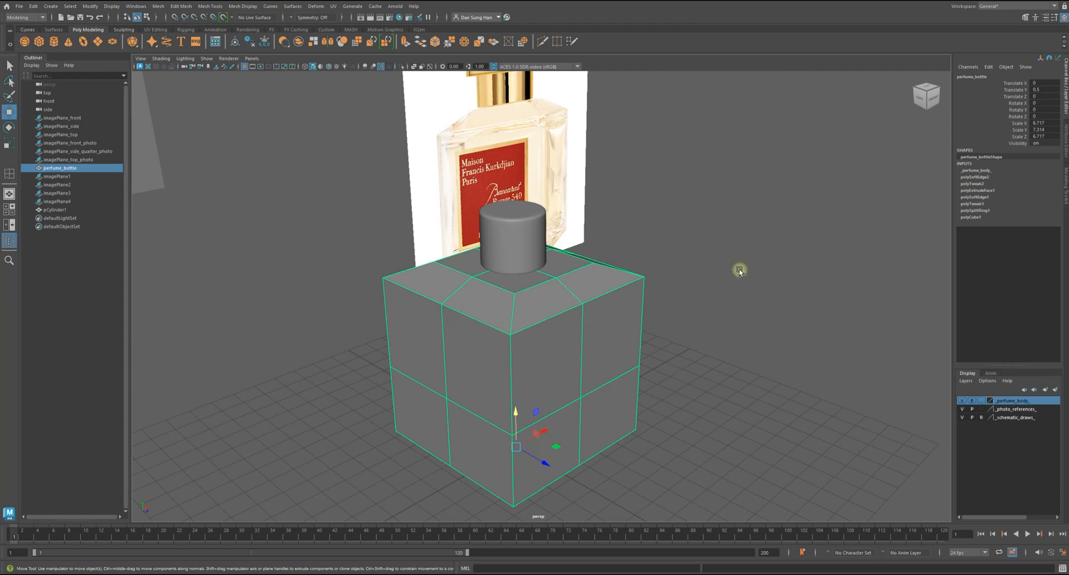
{"action": "right_click_drag", "start_coordinate": [638, 321], "coordinate": [426, 295], "text": "alt"}
{"action": "left_click_drag", "start_coordinate": [433, 301], "coordinate": [388, 298], "text": "alt"}
{"action": "left_click", "coordinate": [671, 433]}
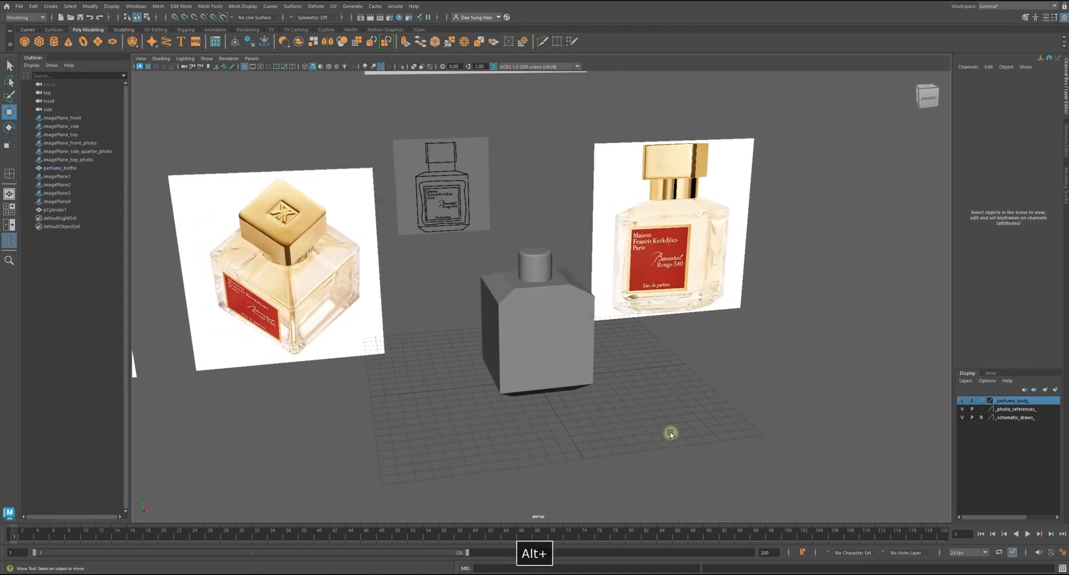
Examine the neck and cap in the reference photos and front schematic against the modelled bottle from near and far
{"action": "left_click_drag", "start_coordinate": [480, 378], "coordinate": [489, 336], "text": "alt"}
{"action": "right_click_drag", "start_coordinate": [483, 331], "coordinate": [685, 383], "text": "alt"}
{"action": "left_click_drag", "start_coordinate": [491, 289], "coordinate": [515, 297], "text": "alt"}
{"action": "left_click", "coordinate": [466, 324]}
{"action": "left_click", "coordinate": [746, 362]}
{"action": "right_click_drag", "start_coordinate": [516, 296], "coordinate": [453, 272], "text": "alt"}
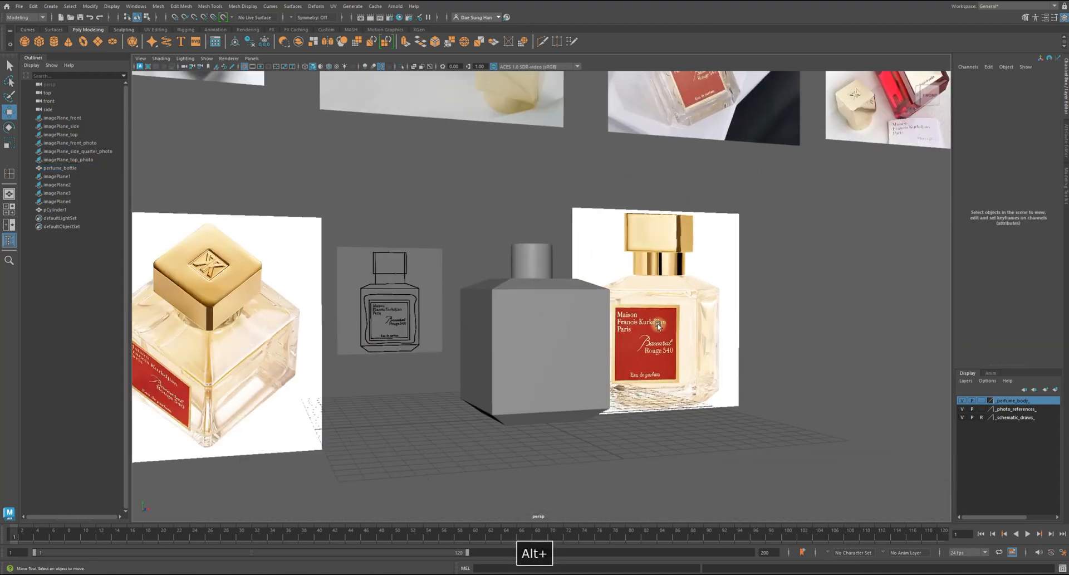
{"action": "left_click_drag", "start_coordinate": [652, 321], "coordinate": [649, 325], "text": "alt"}
{"action": "right_click_drag", "start_coordinate": [649, 325], "coordinate": [574, 220], "text": "alt"}
{"action": "middle_click_drag", "start_coordinate": [574, 220], "coordinate": [594, 254], "text": "alt"}
{"action": "right_click_drag", "start_coordinate": [594, 254], "coordinate": [681, 332], "text": "alt"}
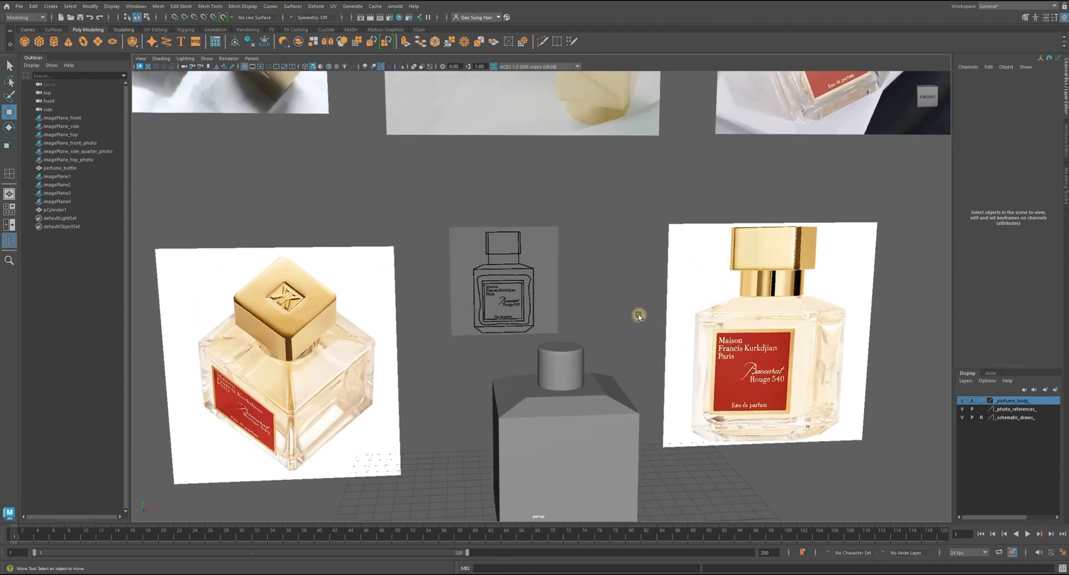
{"action": "right_click_drag", "start_coordinate": [636, 315], "coordinate": [511, 301], "text": "alt"}
{"action": "left_click_drag", "start_coordinate": [511, 301], "coordinate": [536, 281], "text": "alt"}
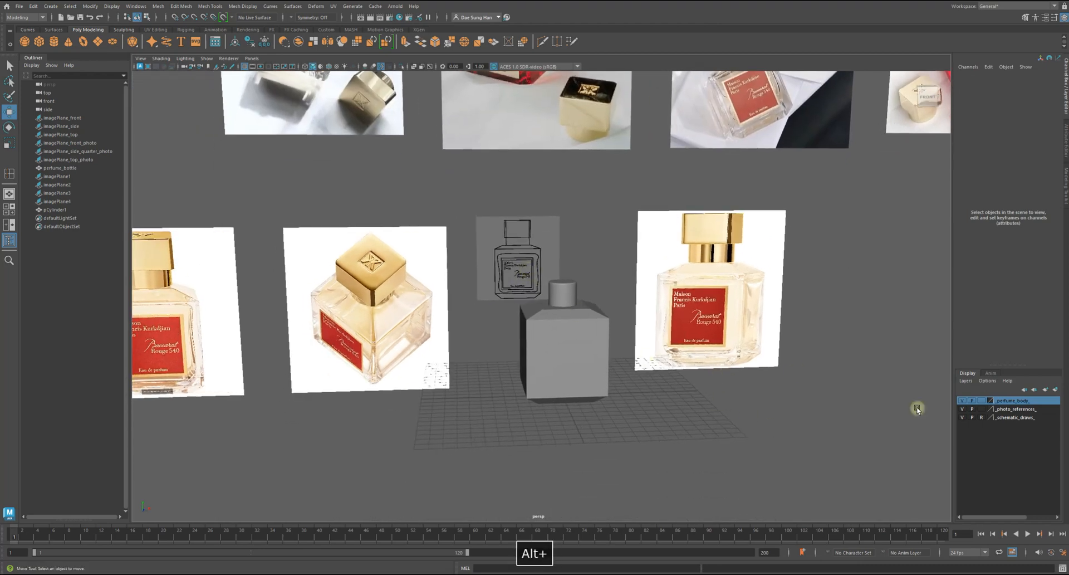